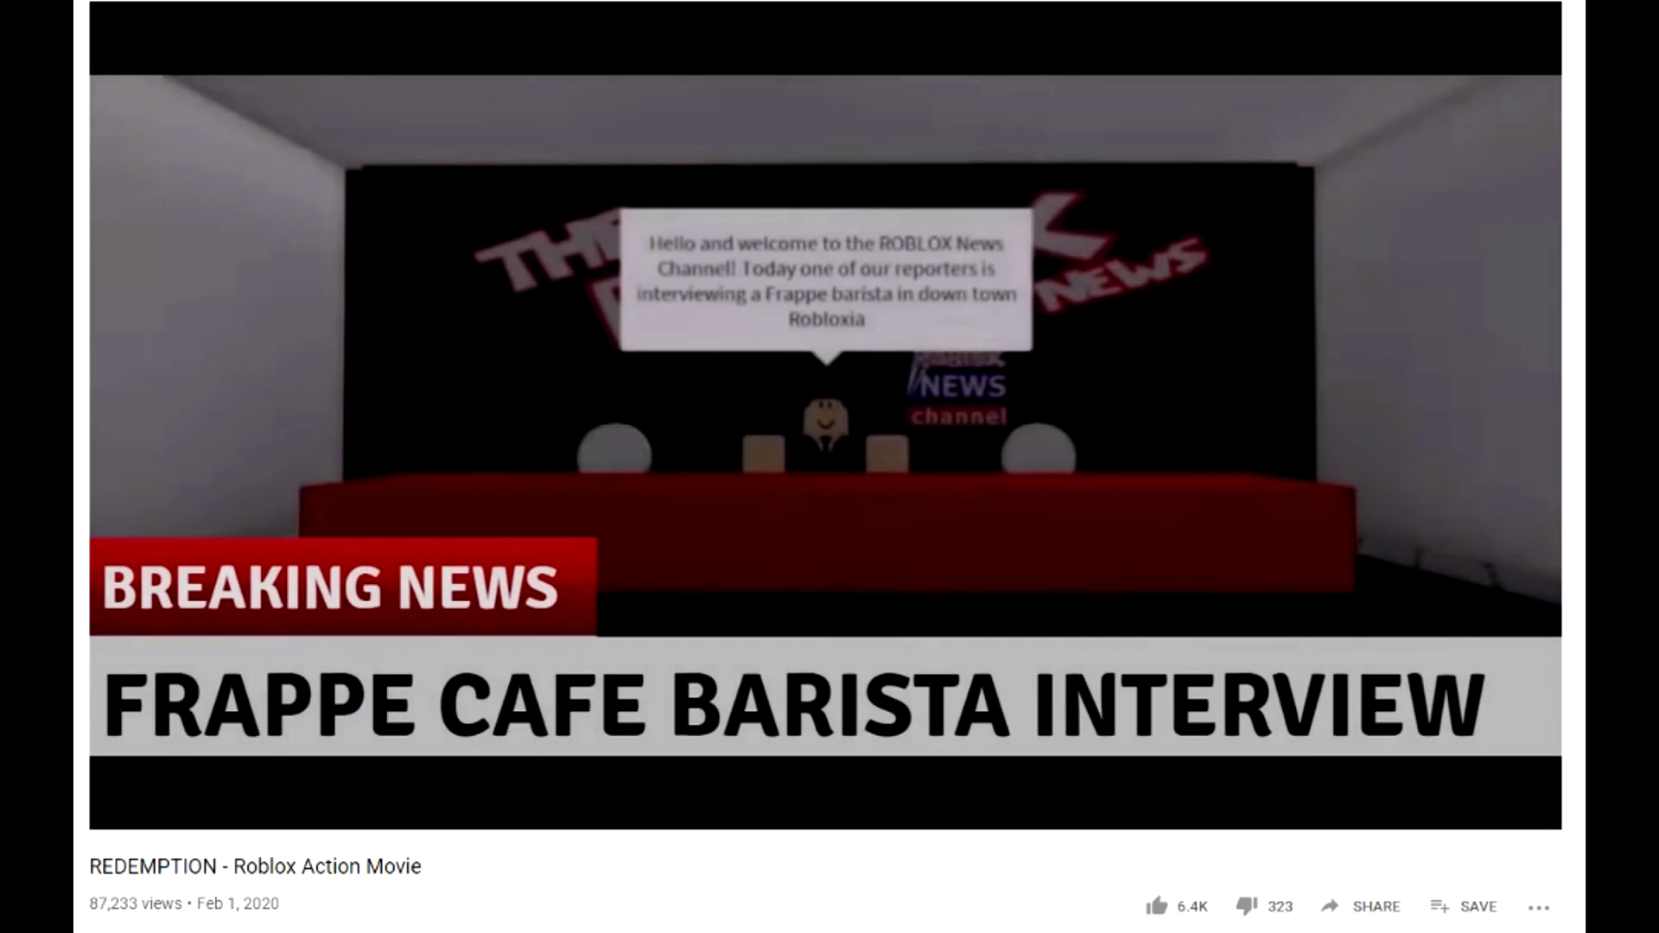
Skim the video "REDEMPTION - Roblox Action Movie" by skipping ahead to several scenes, including 8:03, 11:26 and 14:24.
left_click(217, 809)
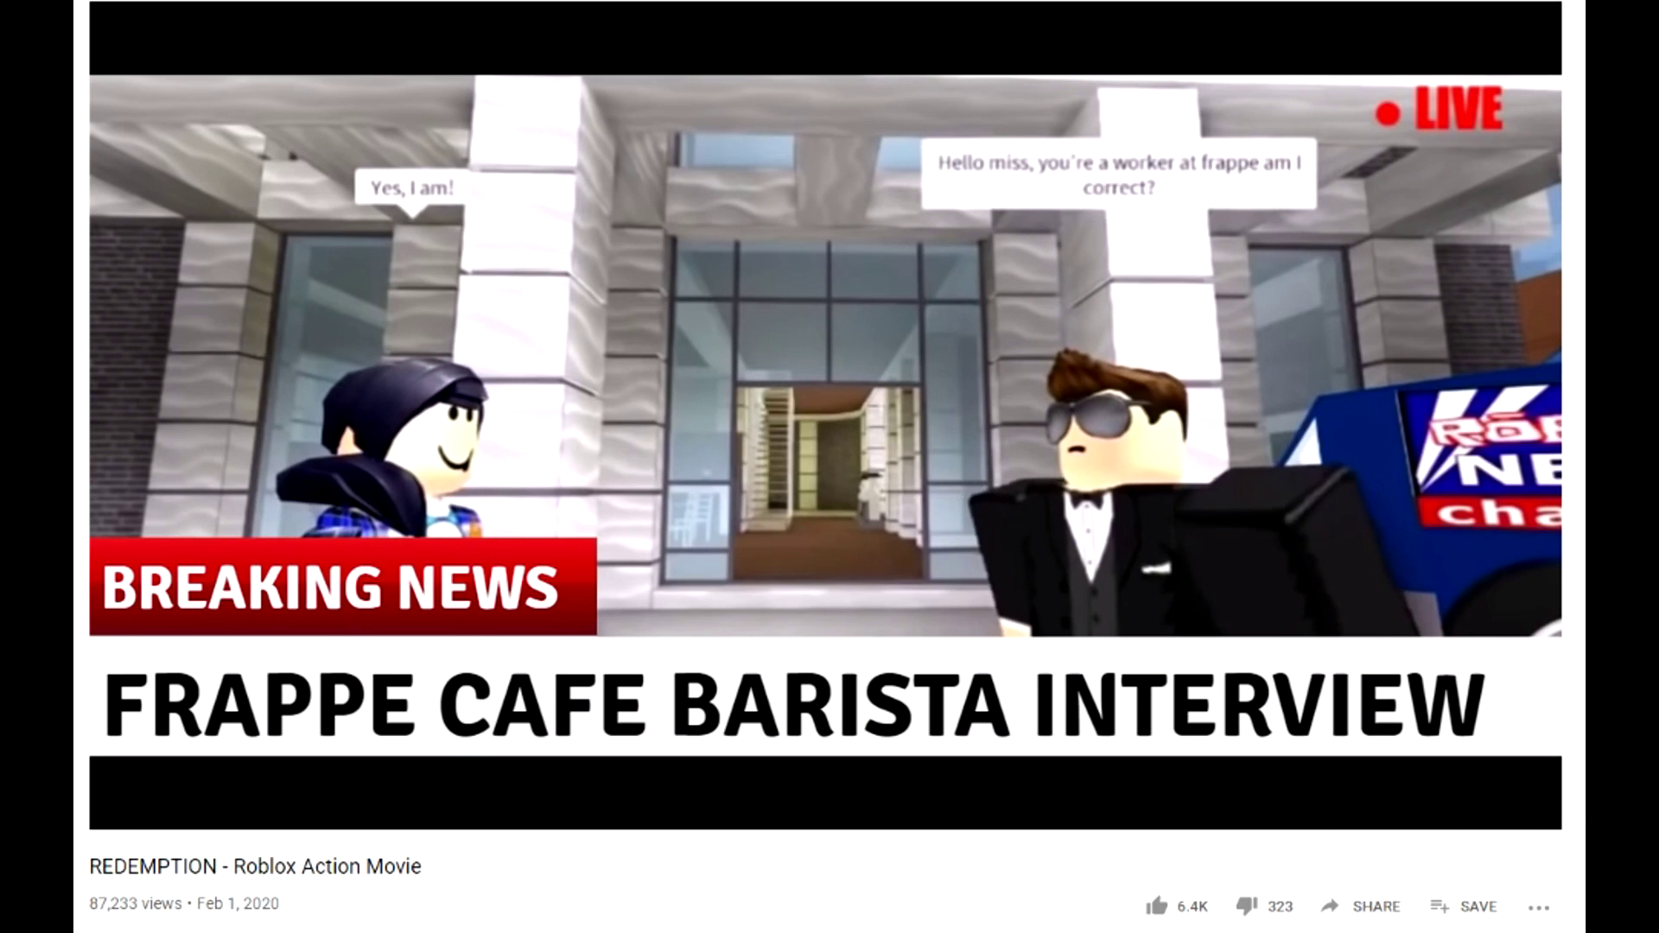
left_click(319, 787)
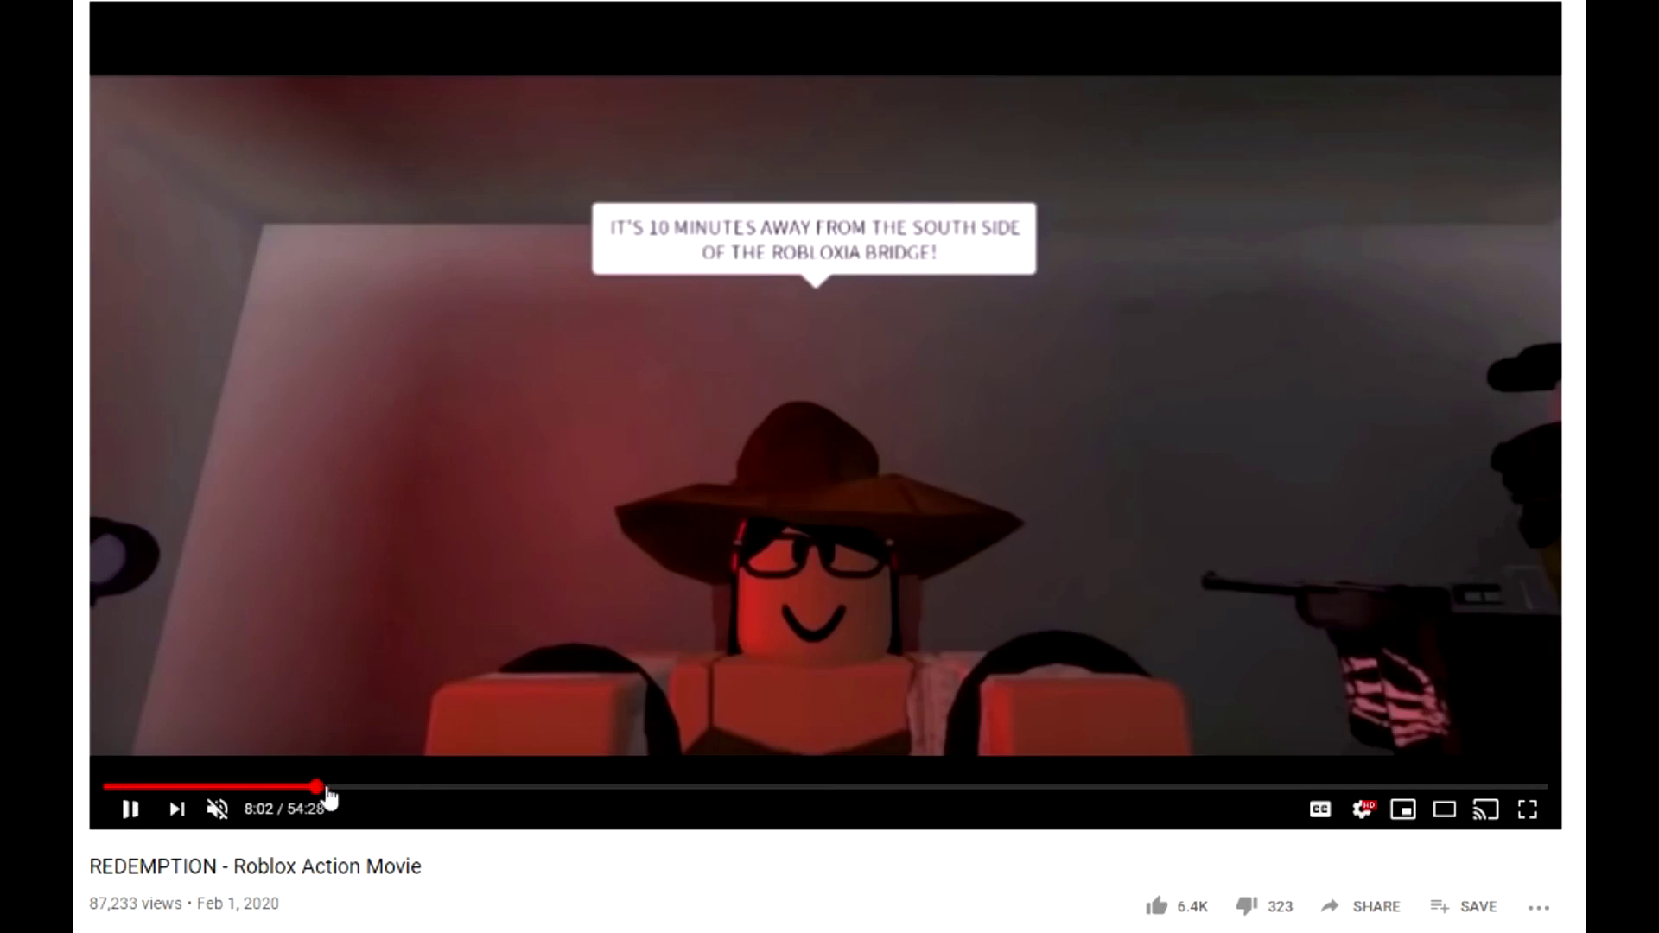
left_click(409, 789)
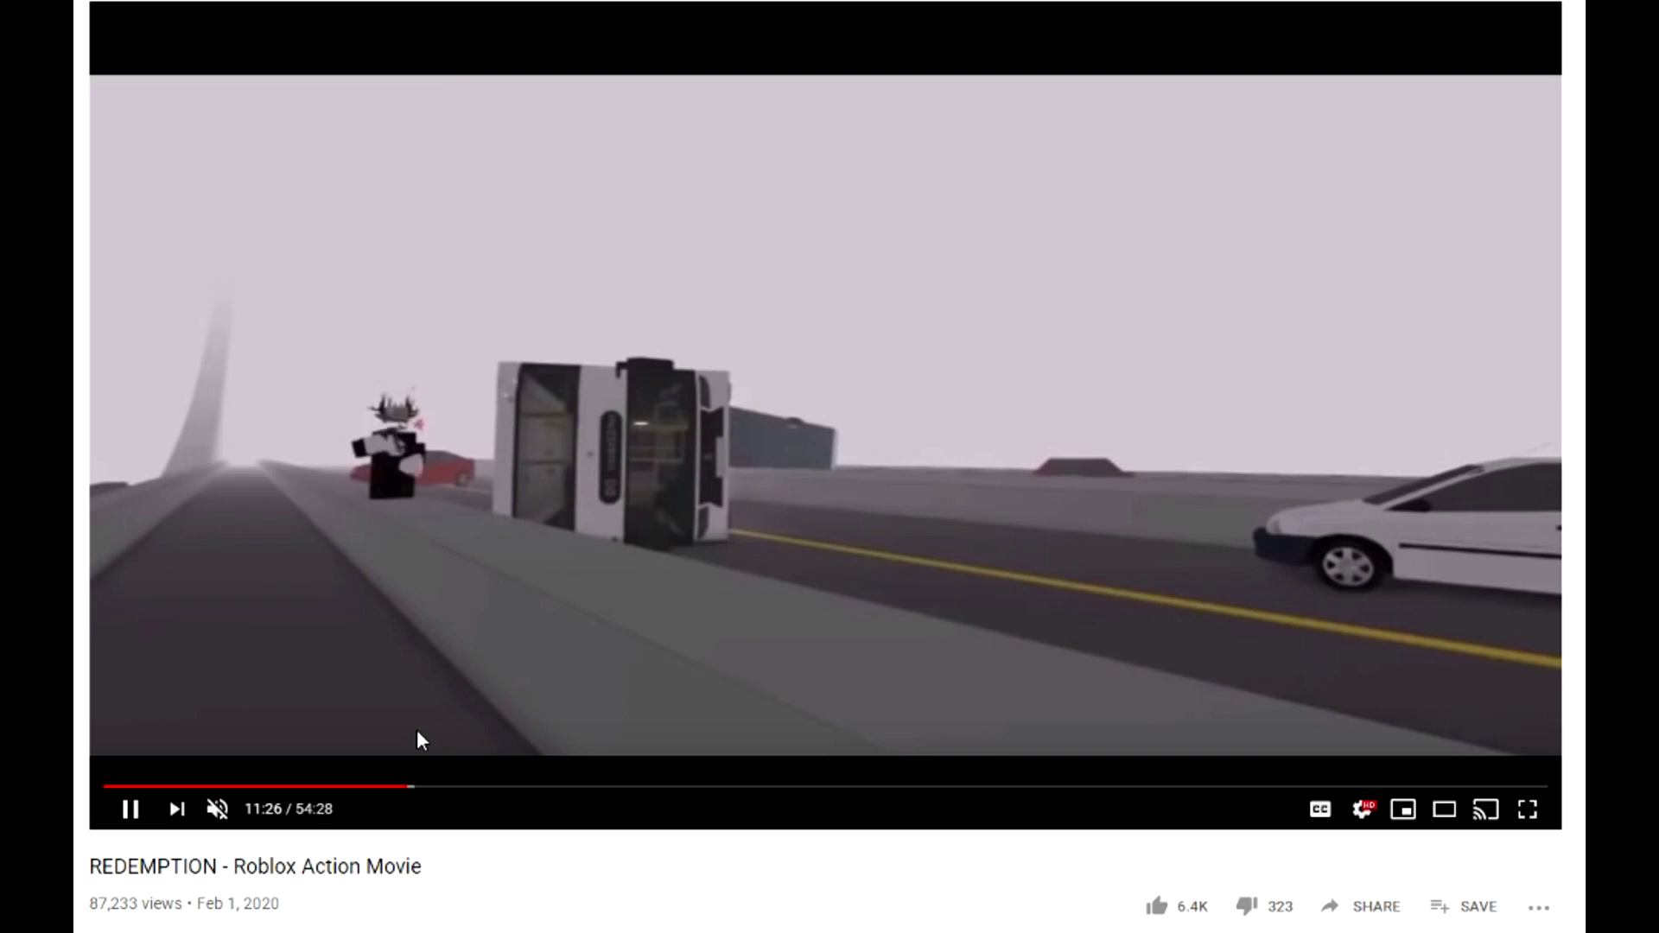
left_click(486, 788)
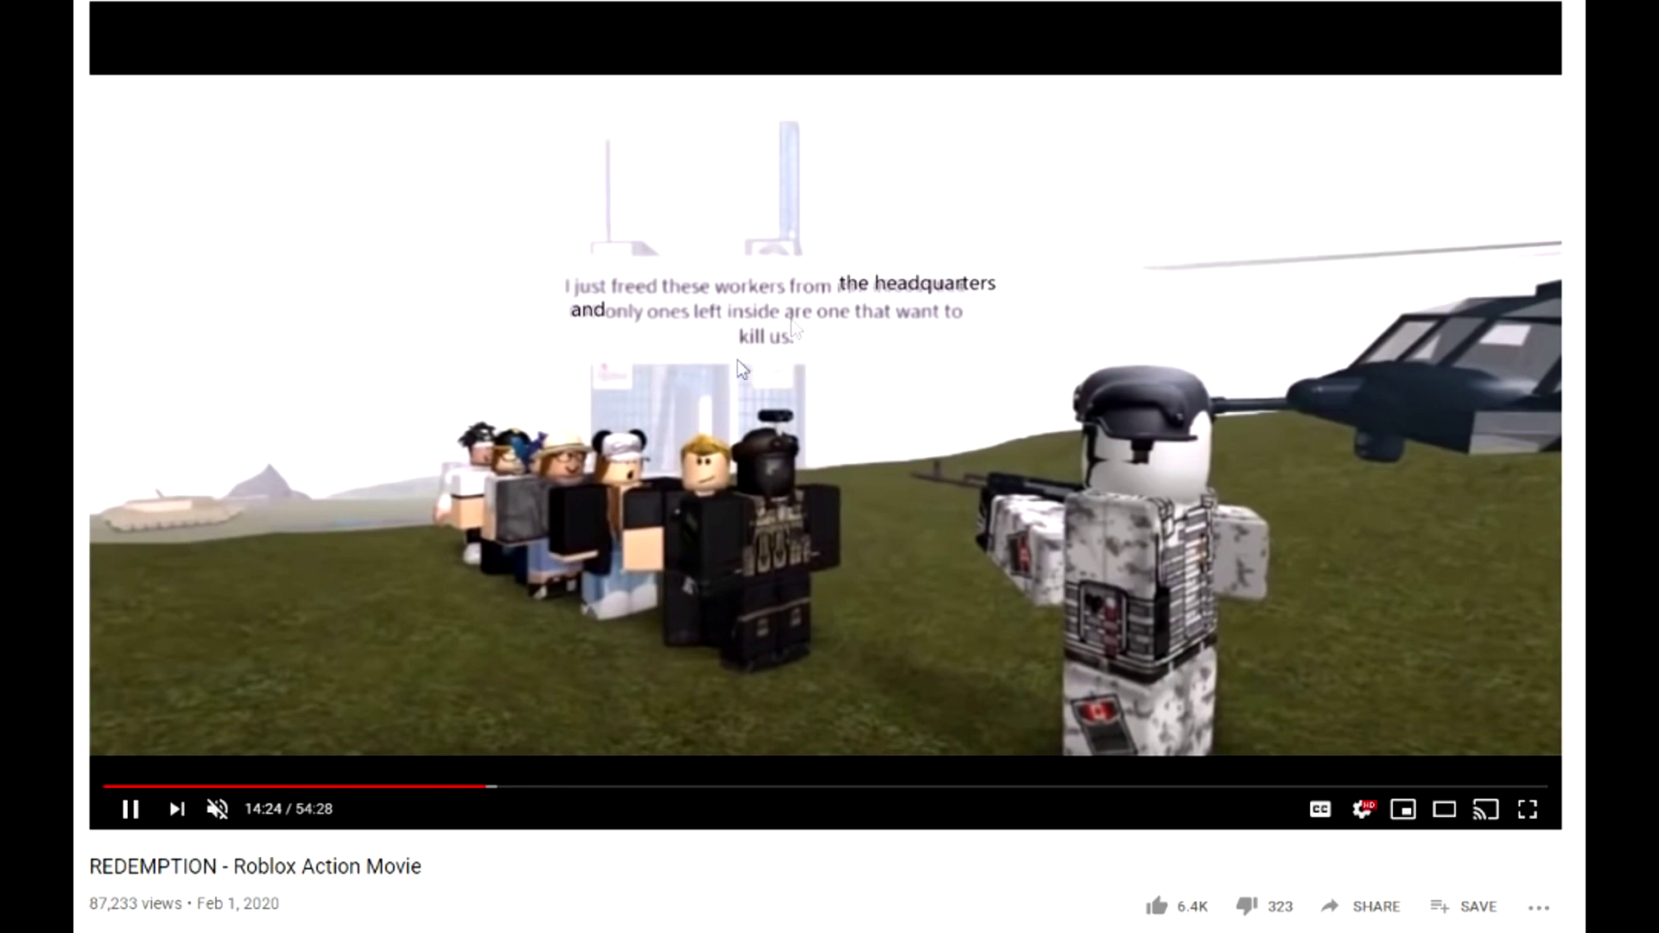
left_click(632, 788)
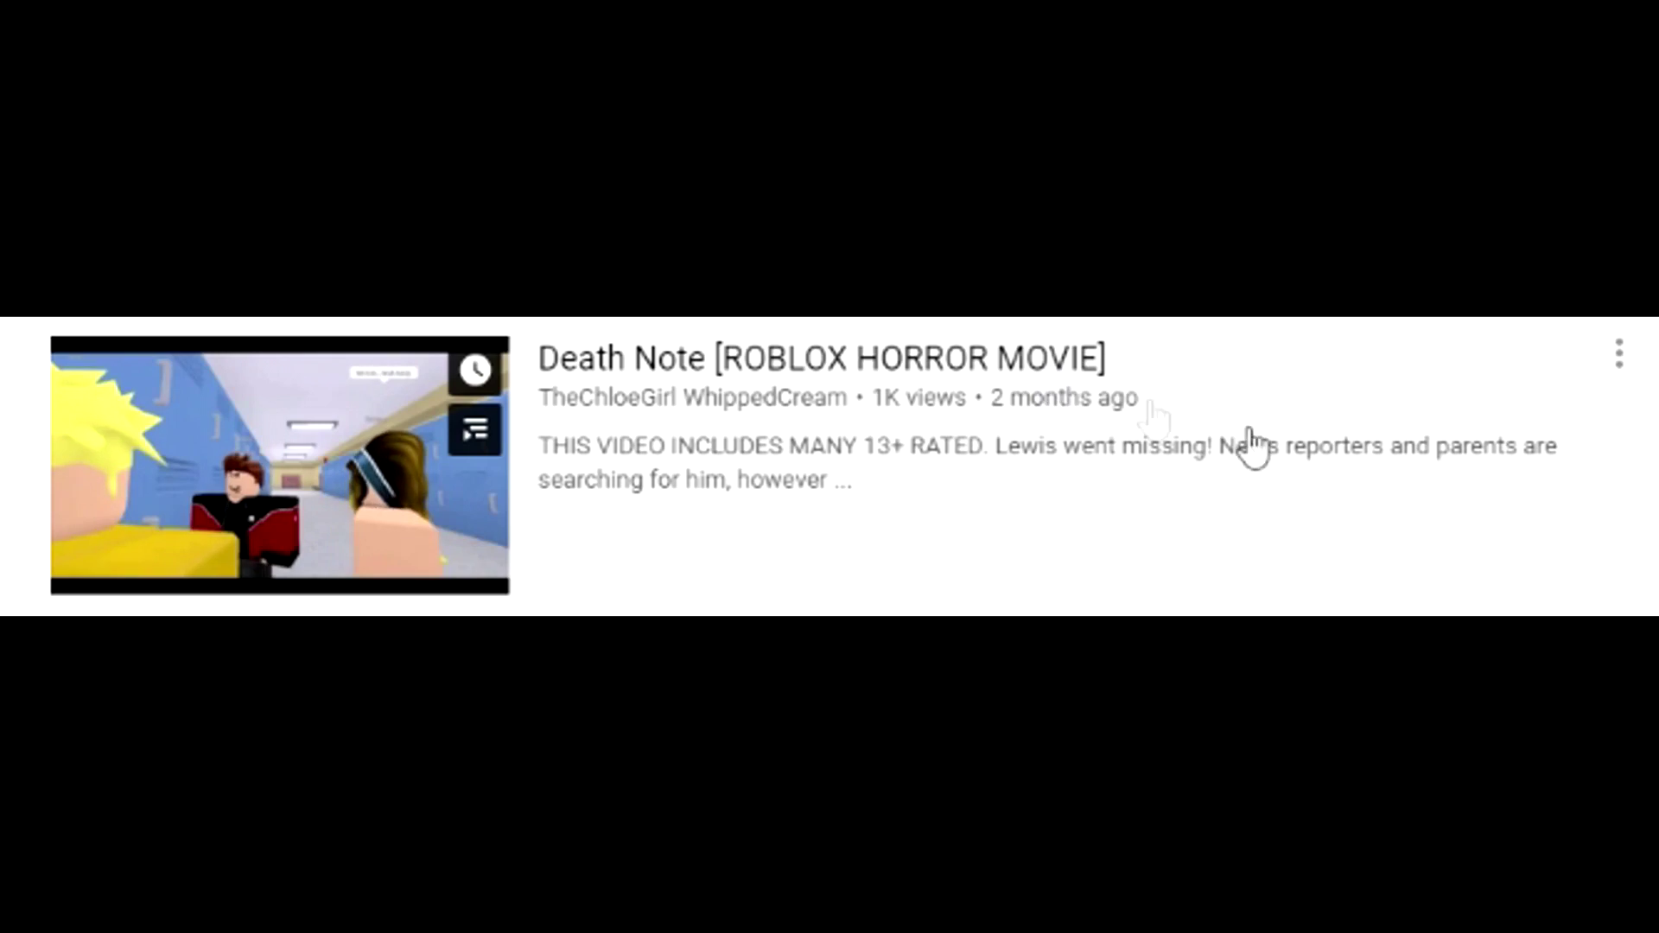
Skim the video "Death Note [ROBLOX HORROR MOVIE]", pausing at scenes around 4:53, 12:35, 21:15 and 27:54, and go on to another video.
left_click(1250, 445)
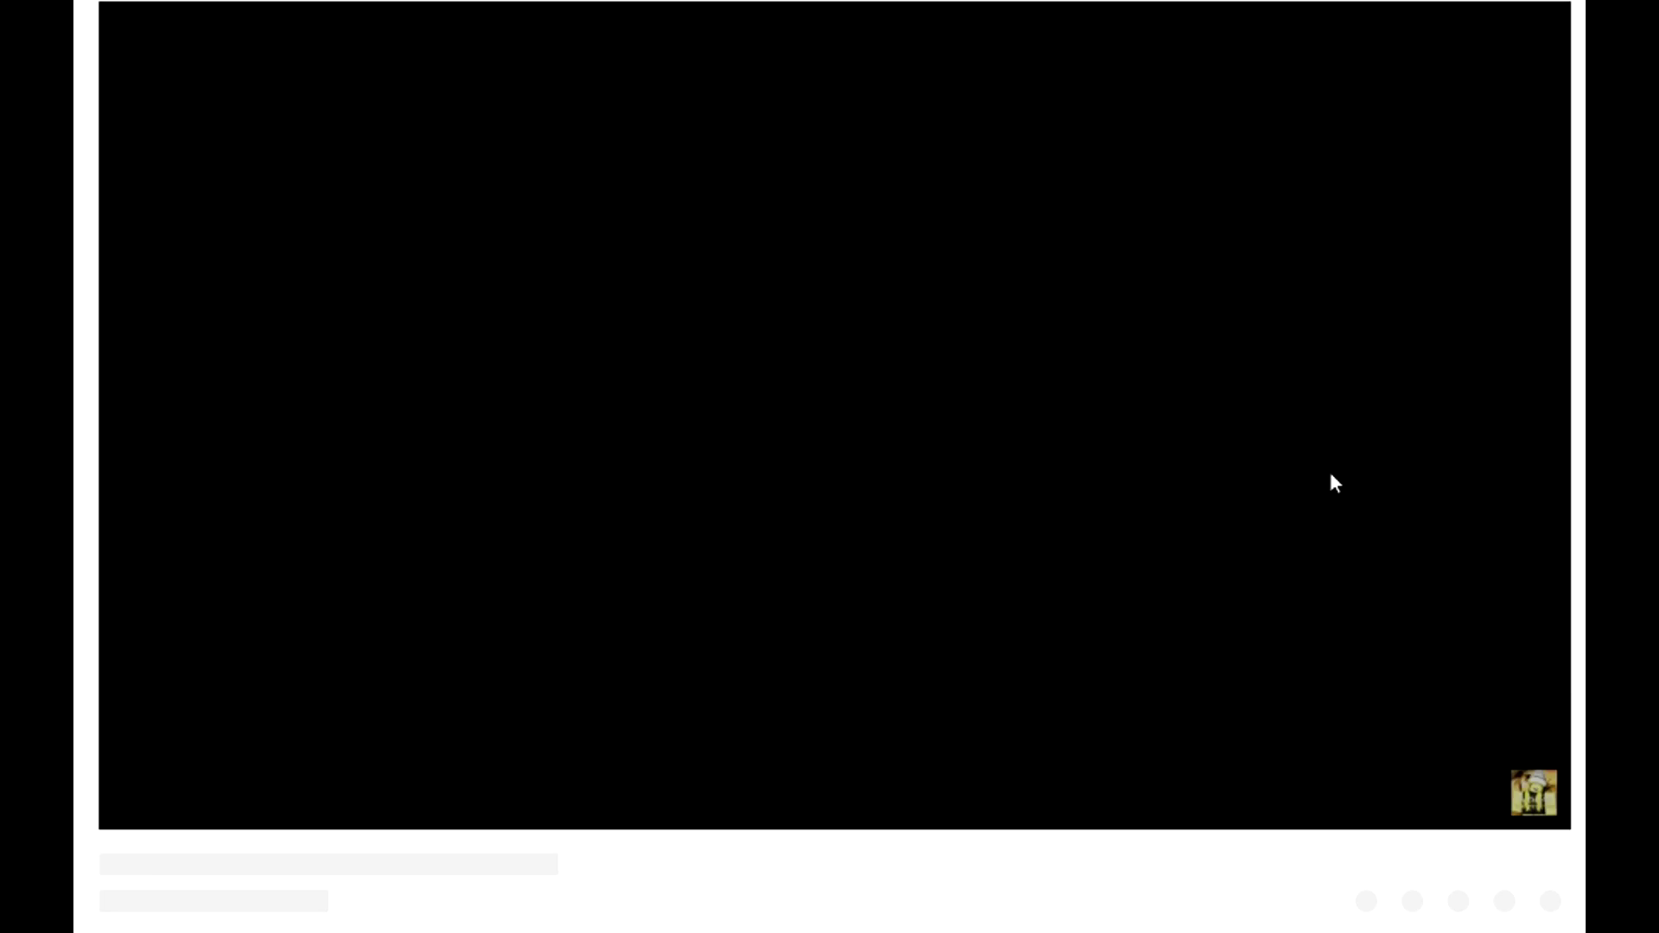
left_click(257, 788)
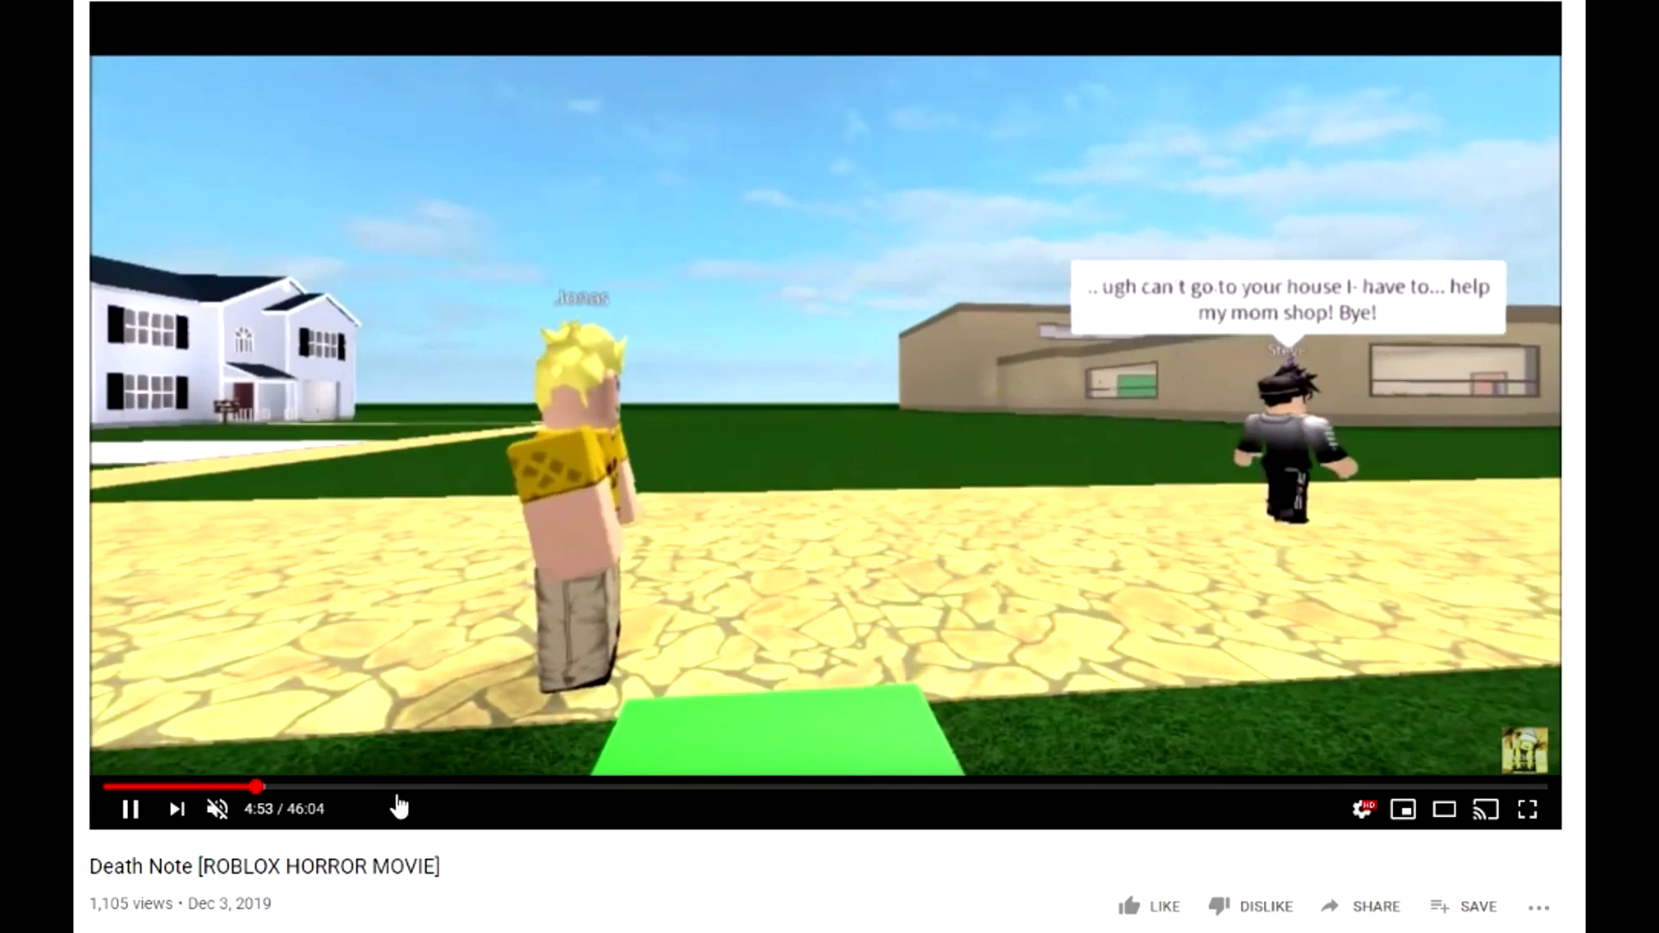
left_click(744, 555)
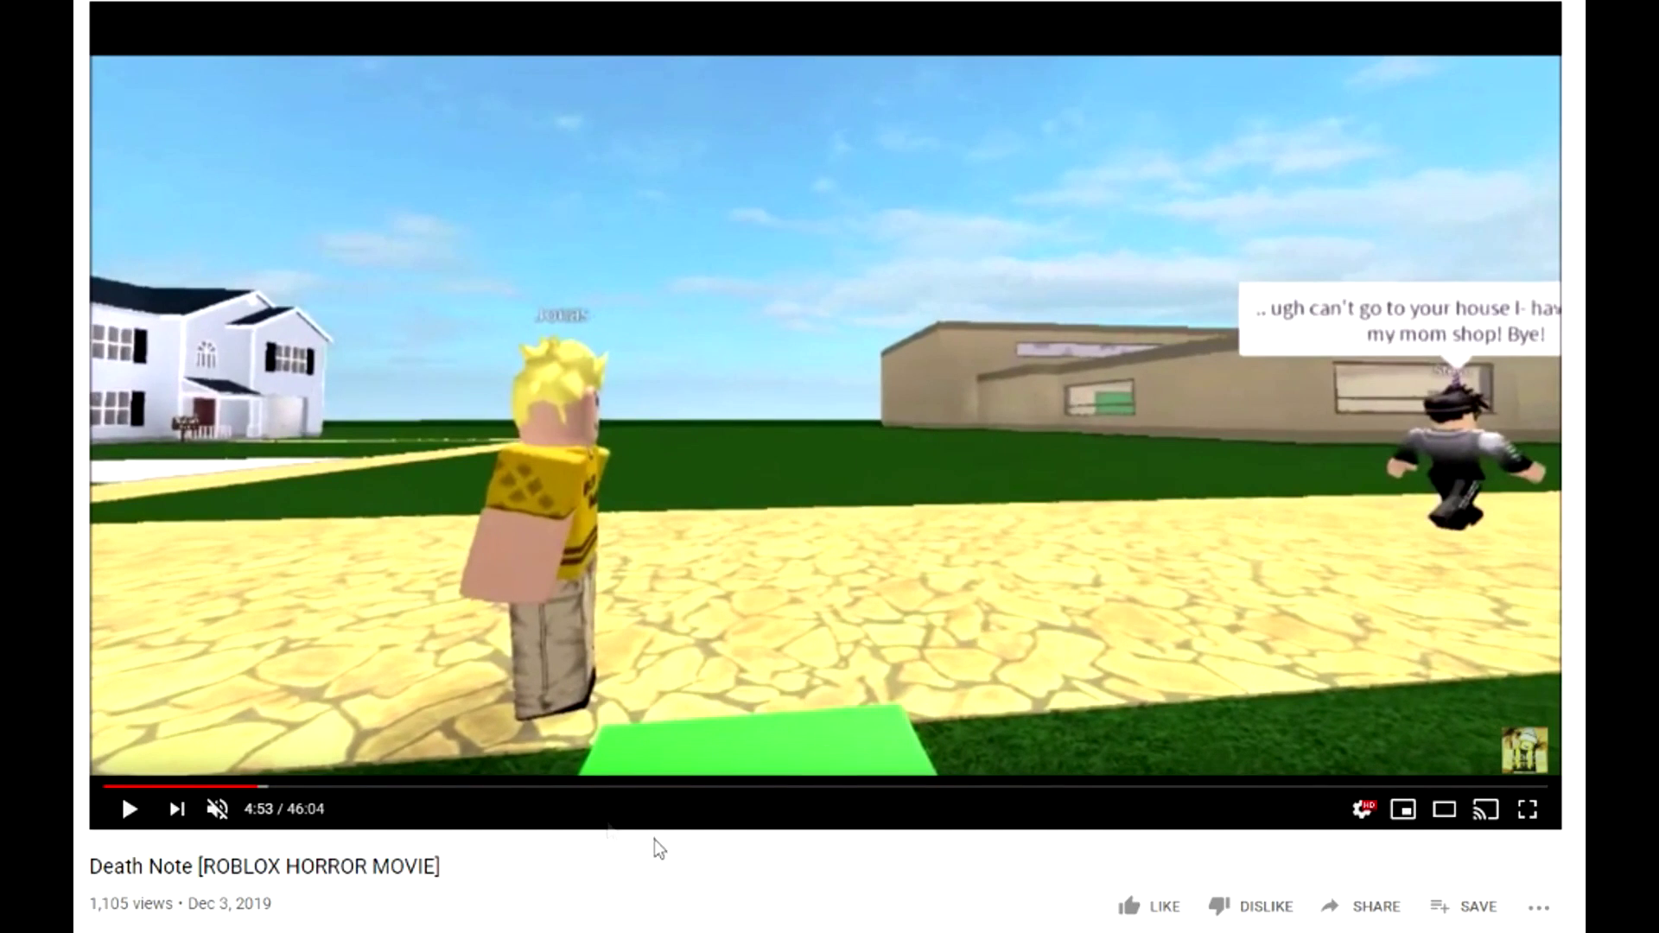
left_click(577, 709)
left_click_drag(394, 787, 499, 787)
left_click(825, 439)
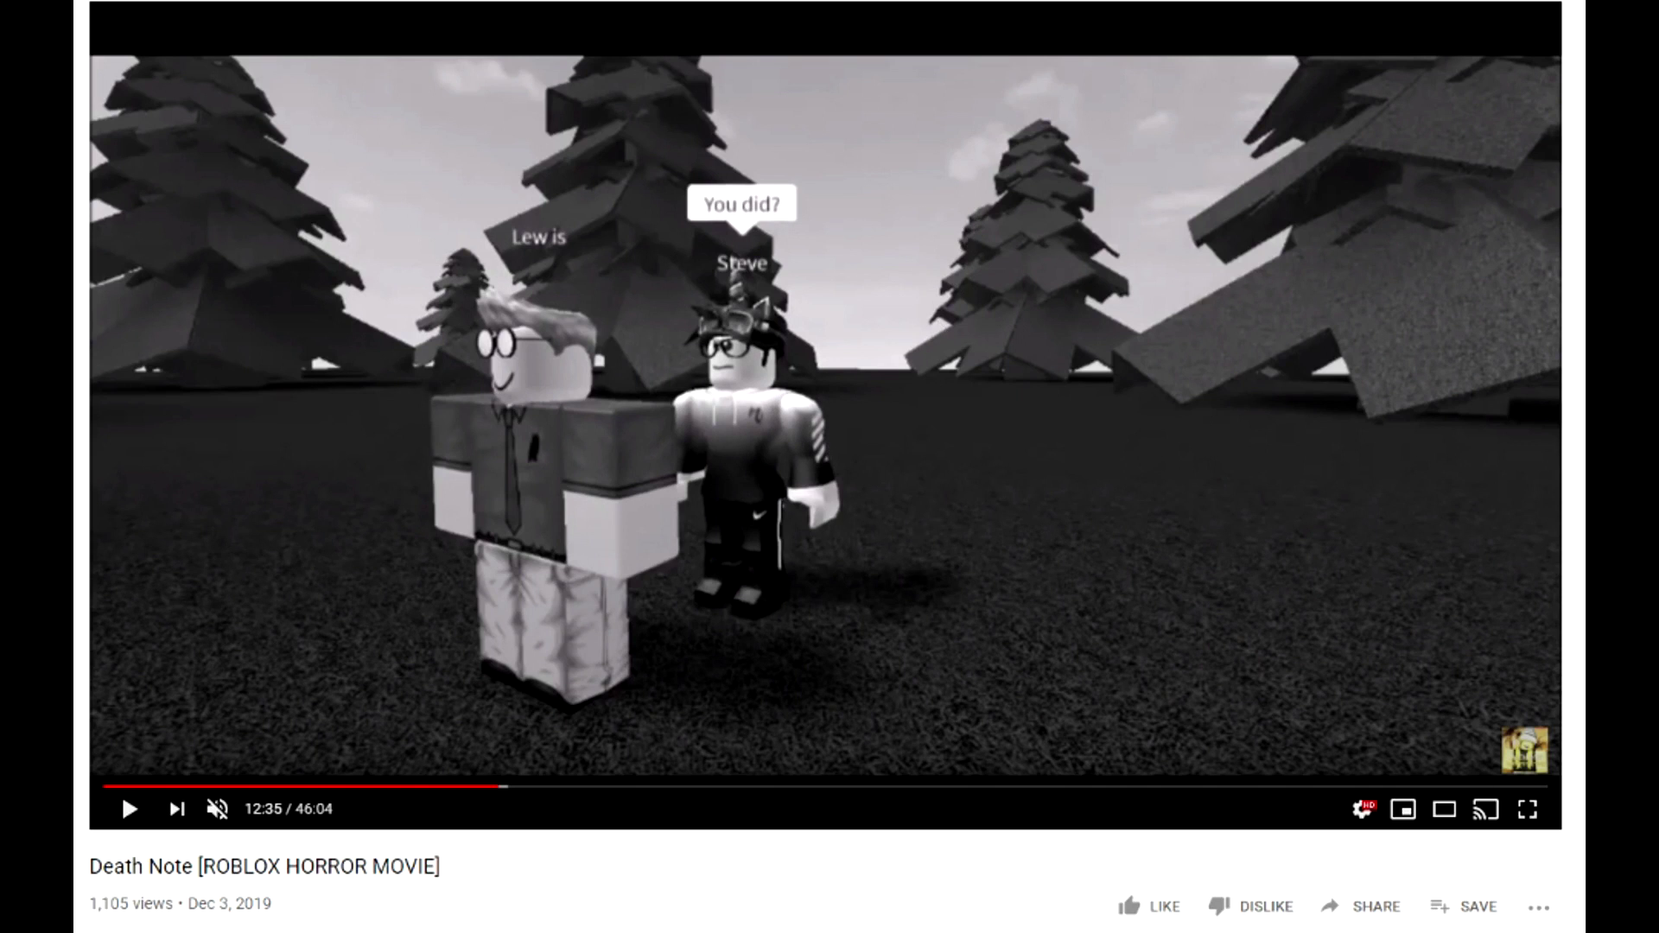
left_click_drag(714, 788, 772, 792)
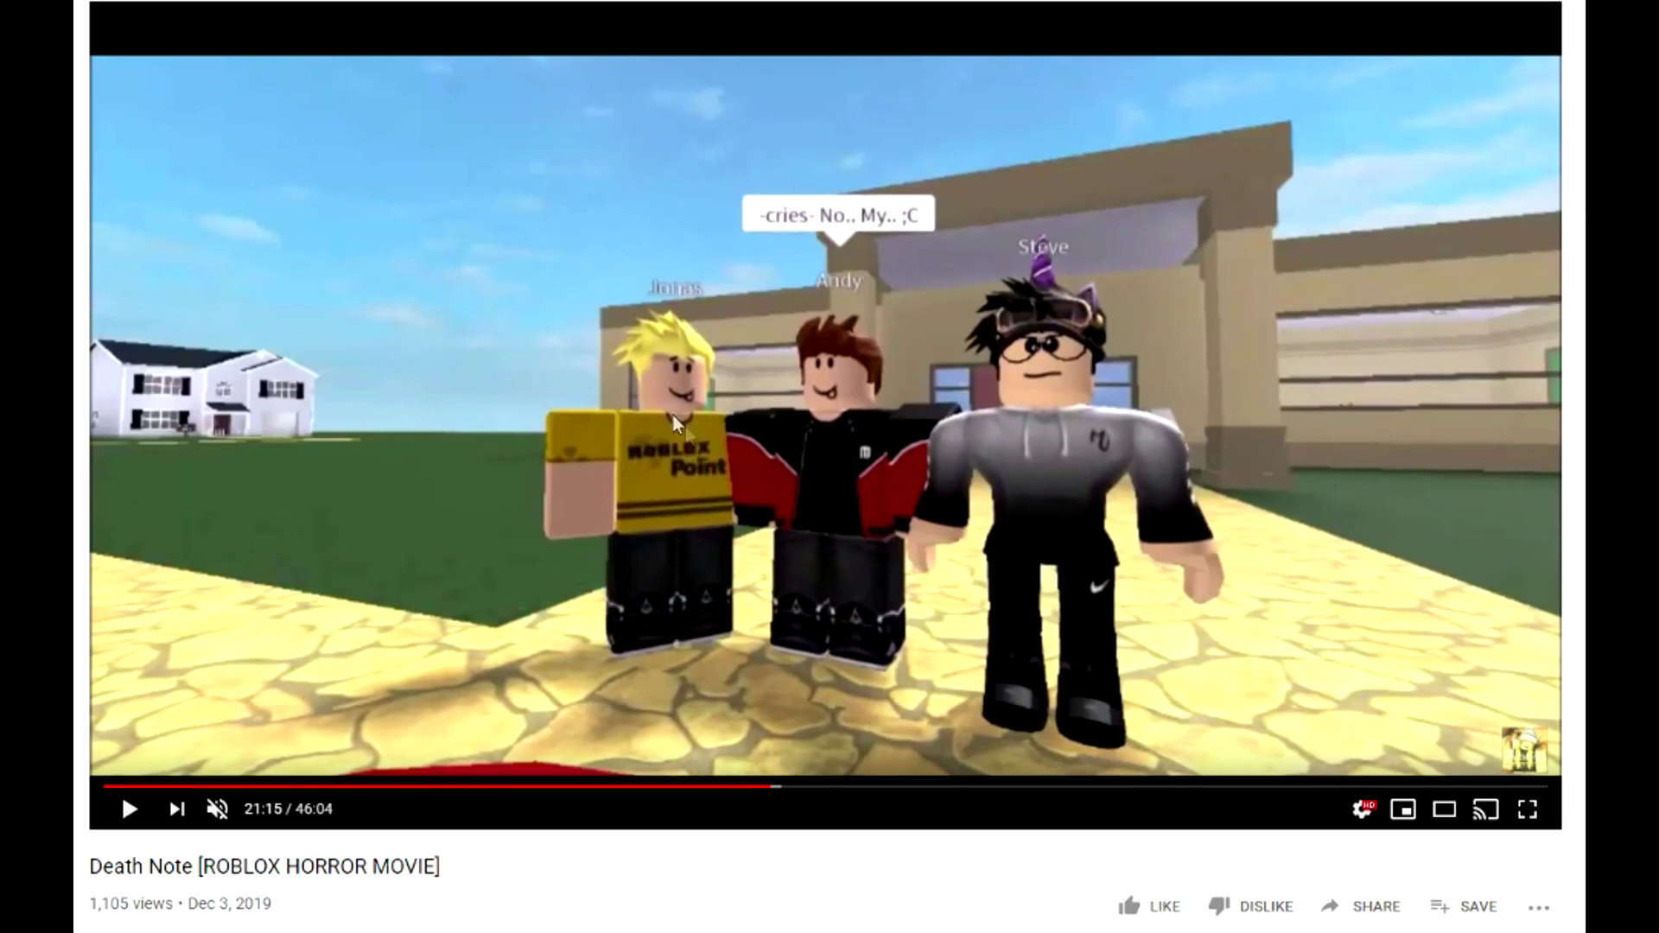
left_click(793, 333)
left_click(974, 786)
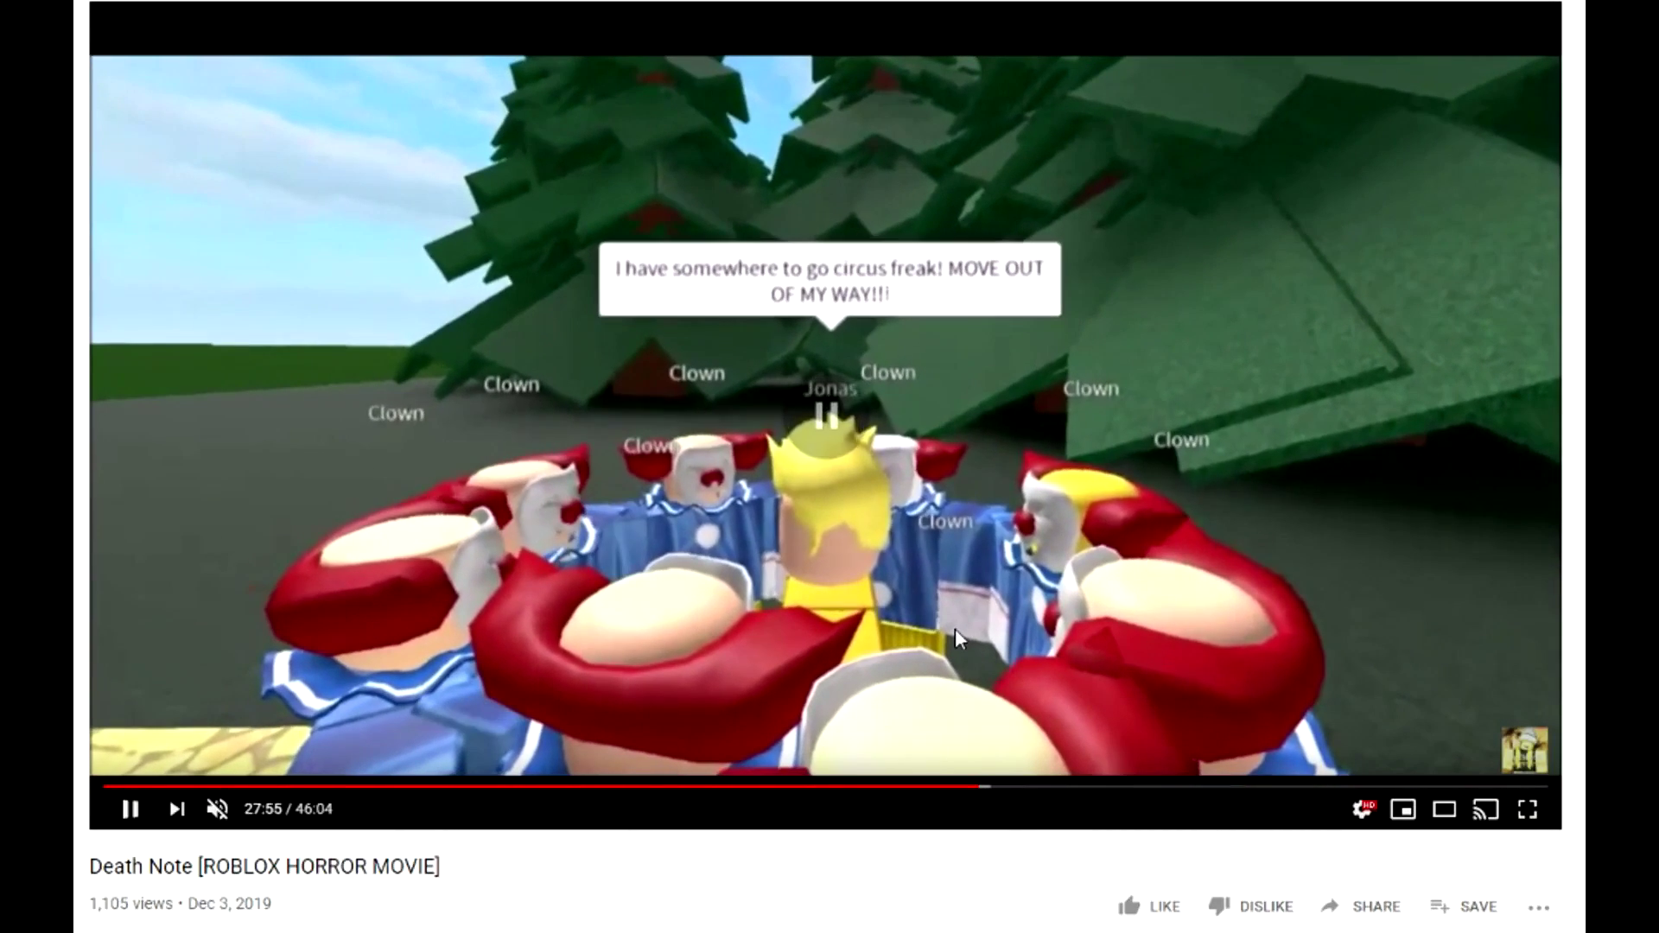
left_click(954, 629)
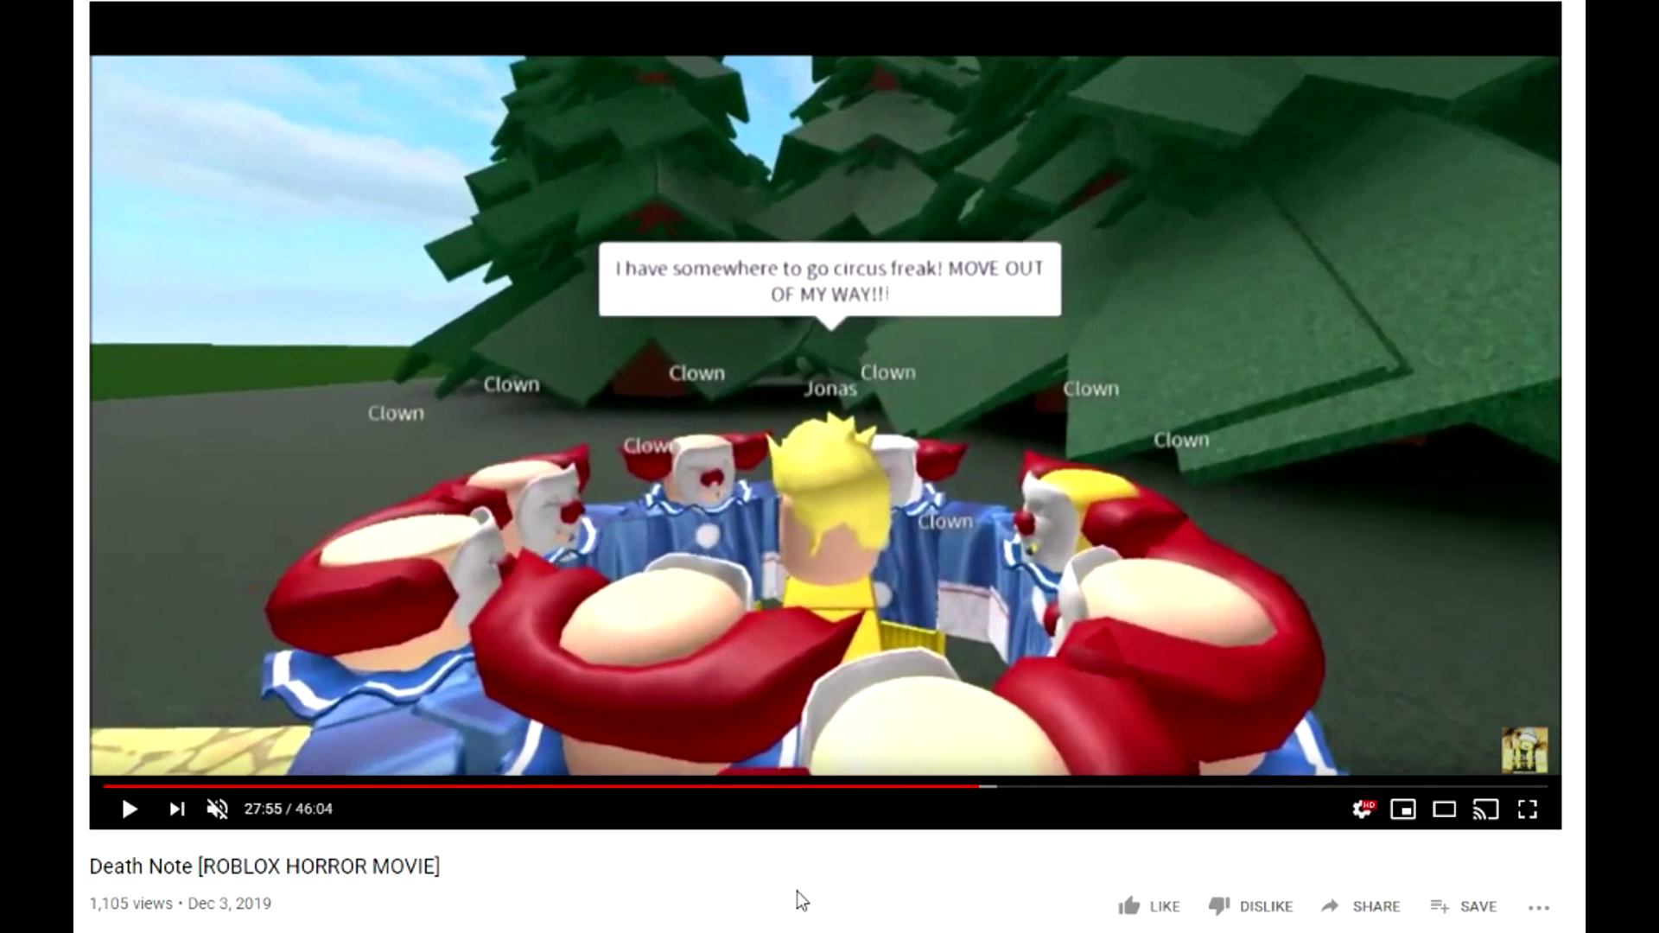
left_click(1610, 355)
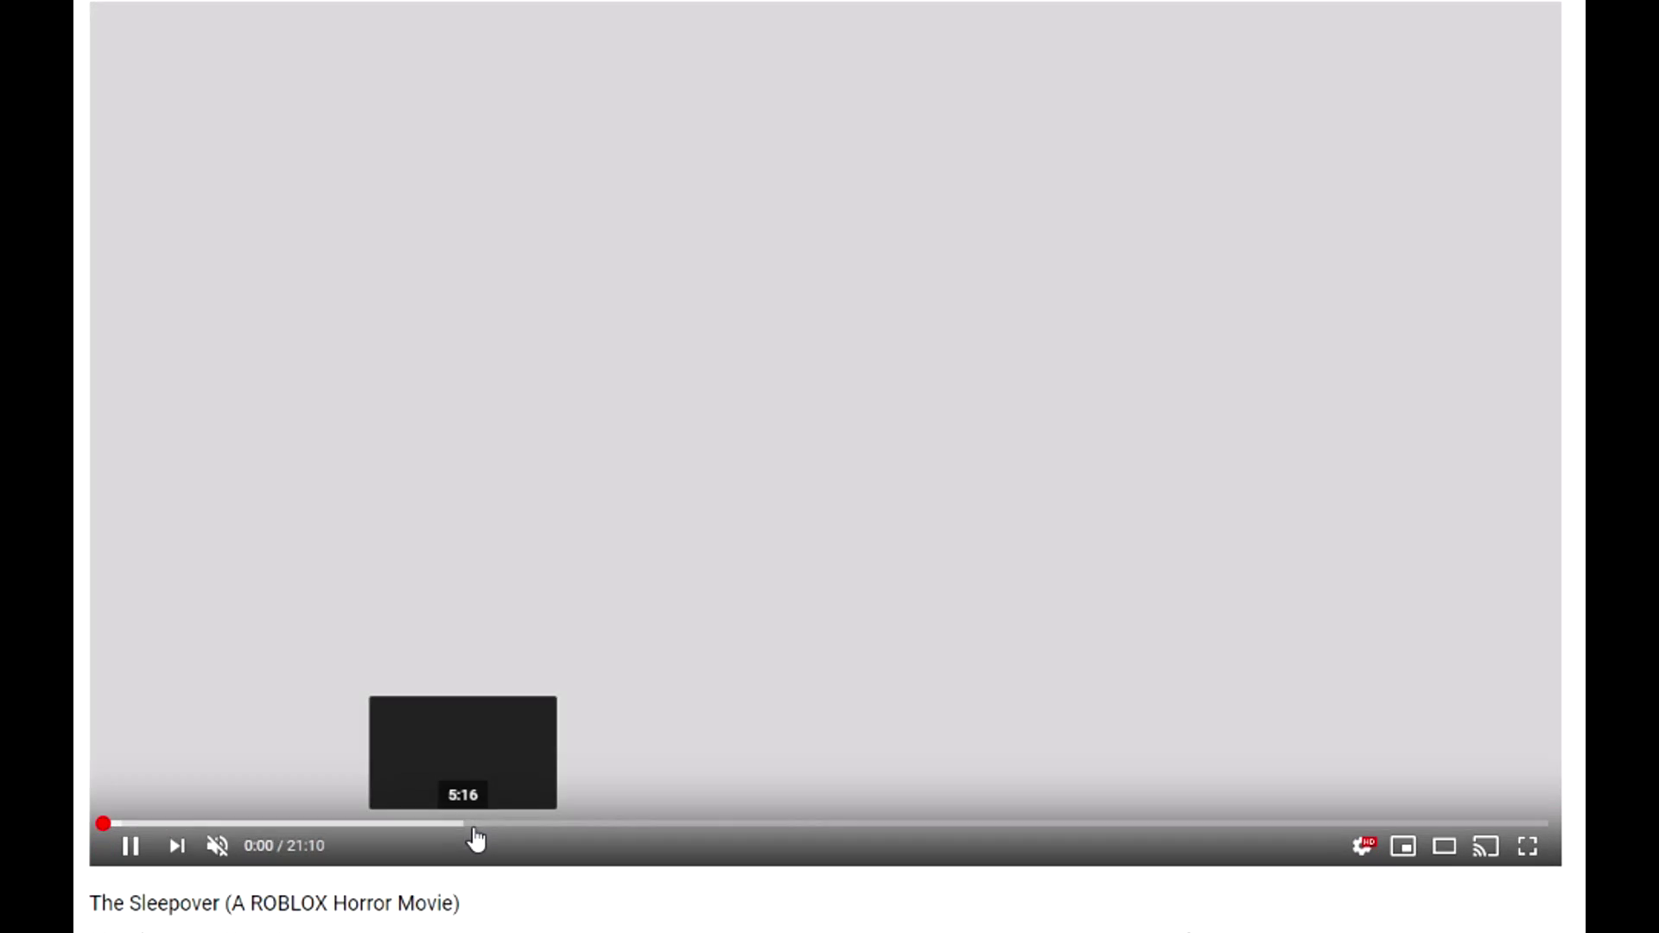
left_click(472, 825)
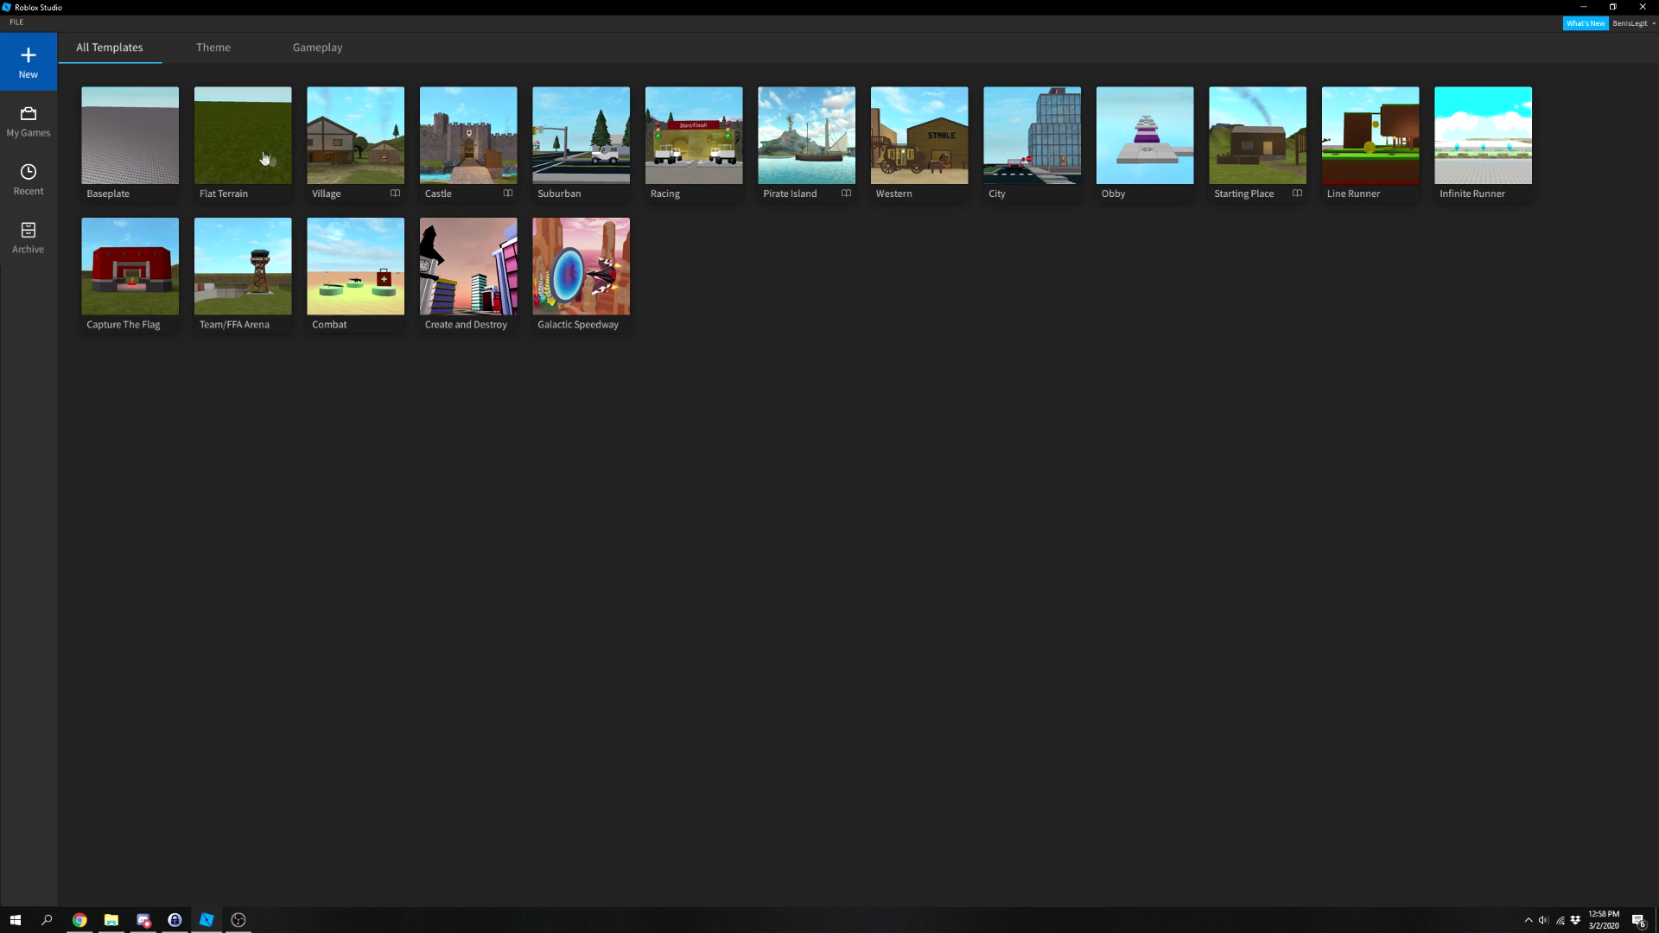
Create a Baseplate place in Roblox Studio, search the models for "restaurant" and insert Palo's Italian Grill and Restaurant.
left_click(122, 132)
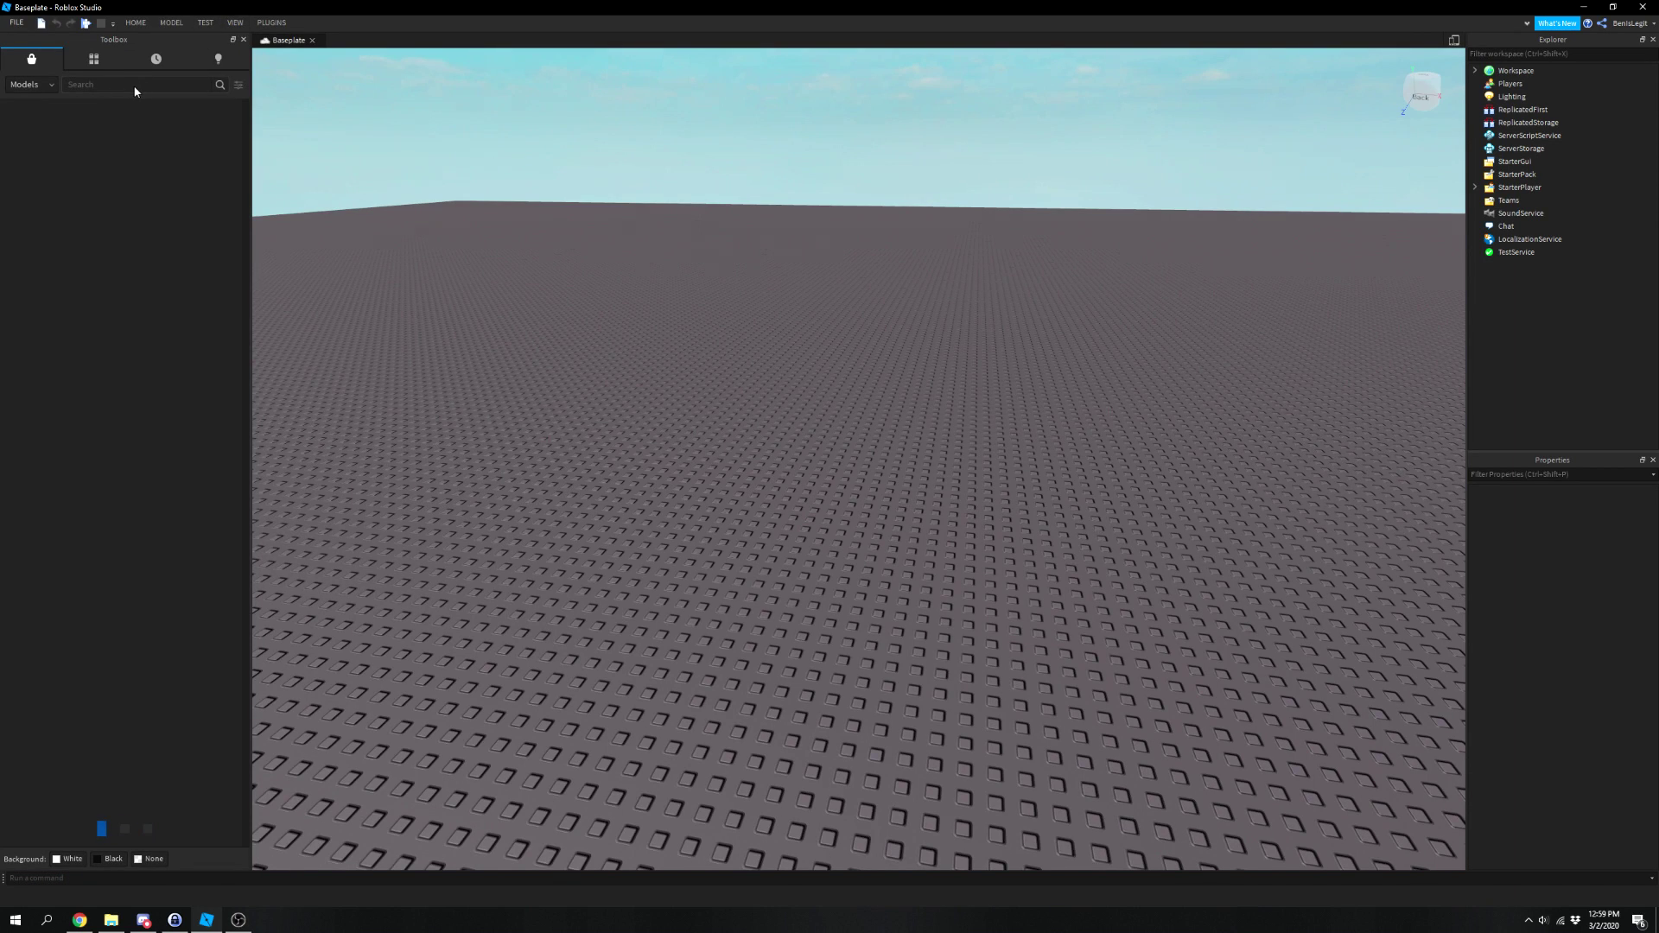
left_click(134, 85)
type("restaurant")
key("Return")
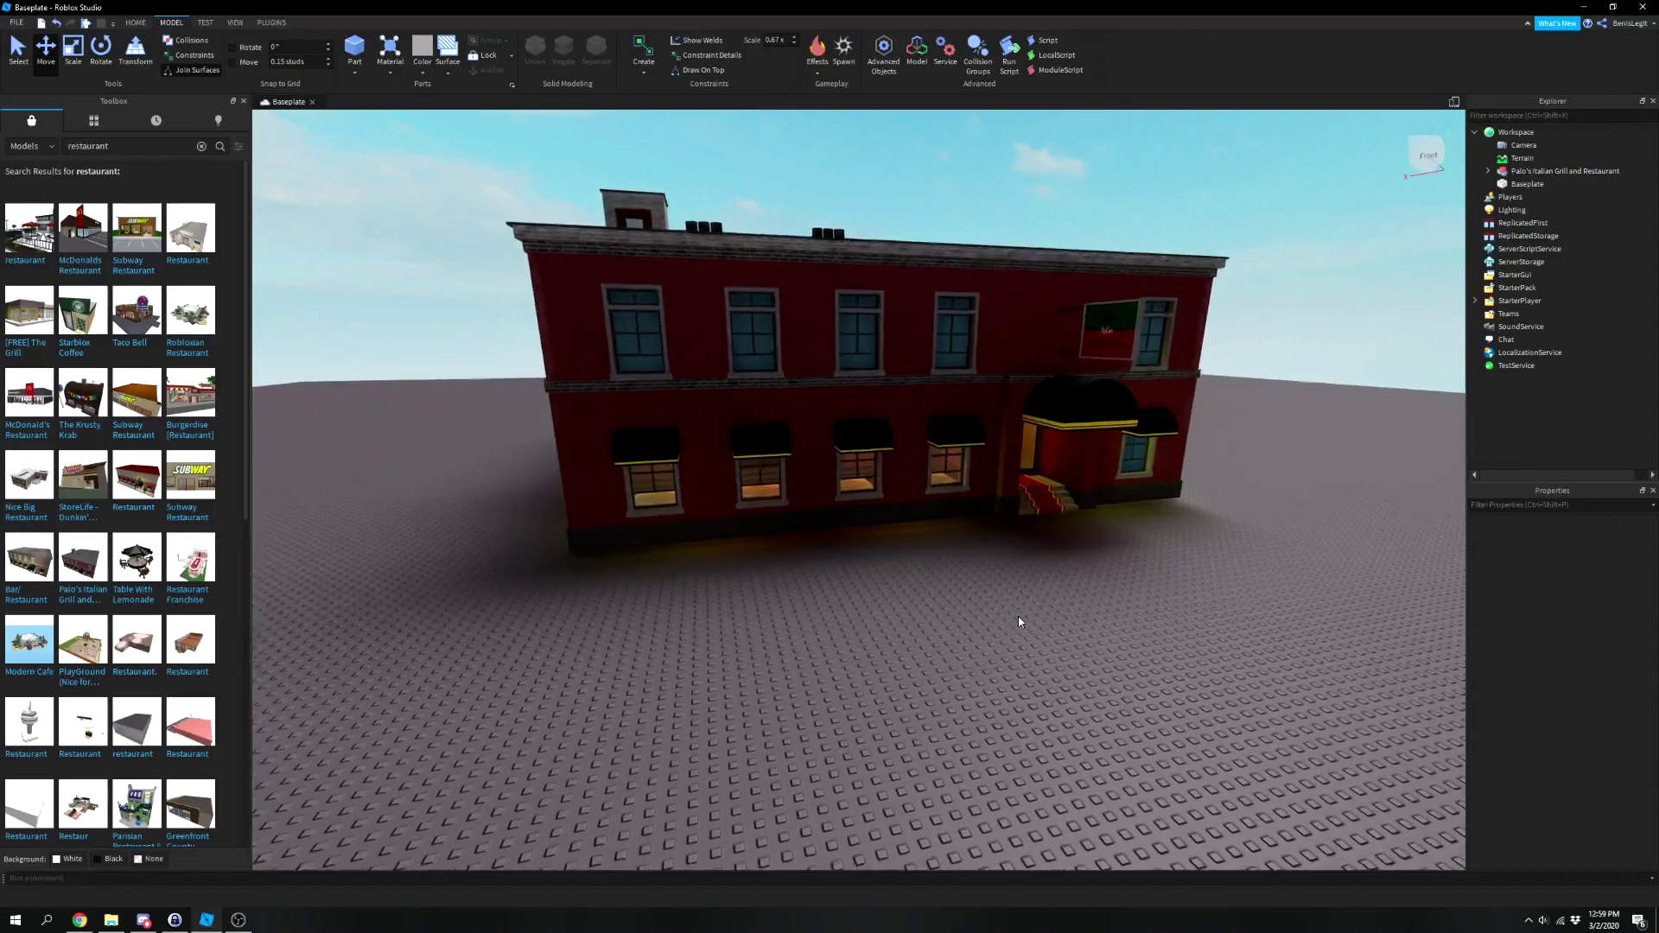
key("w")
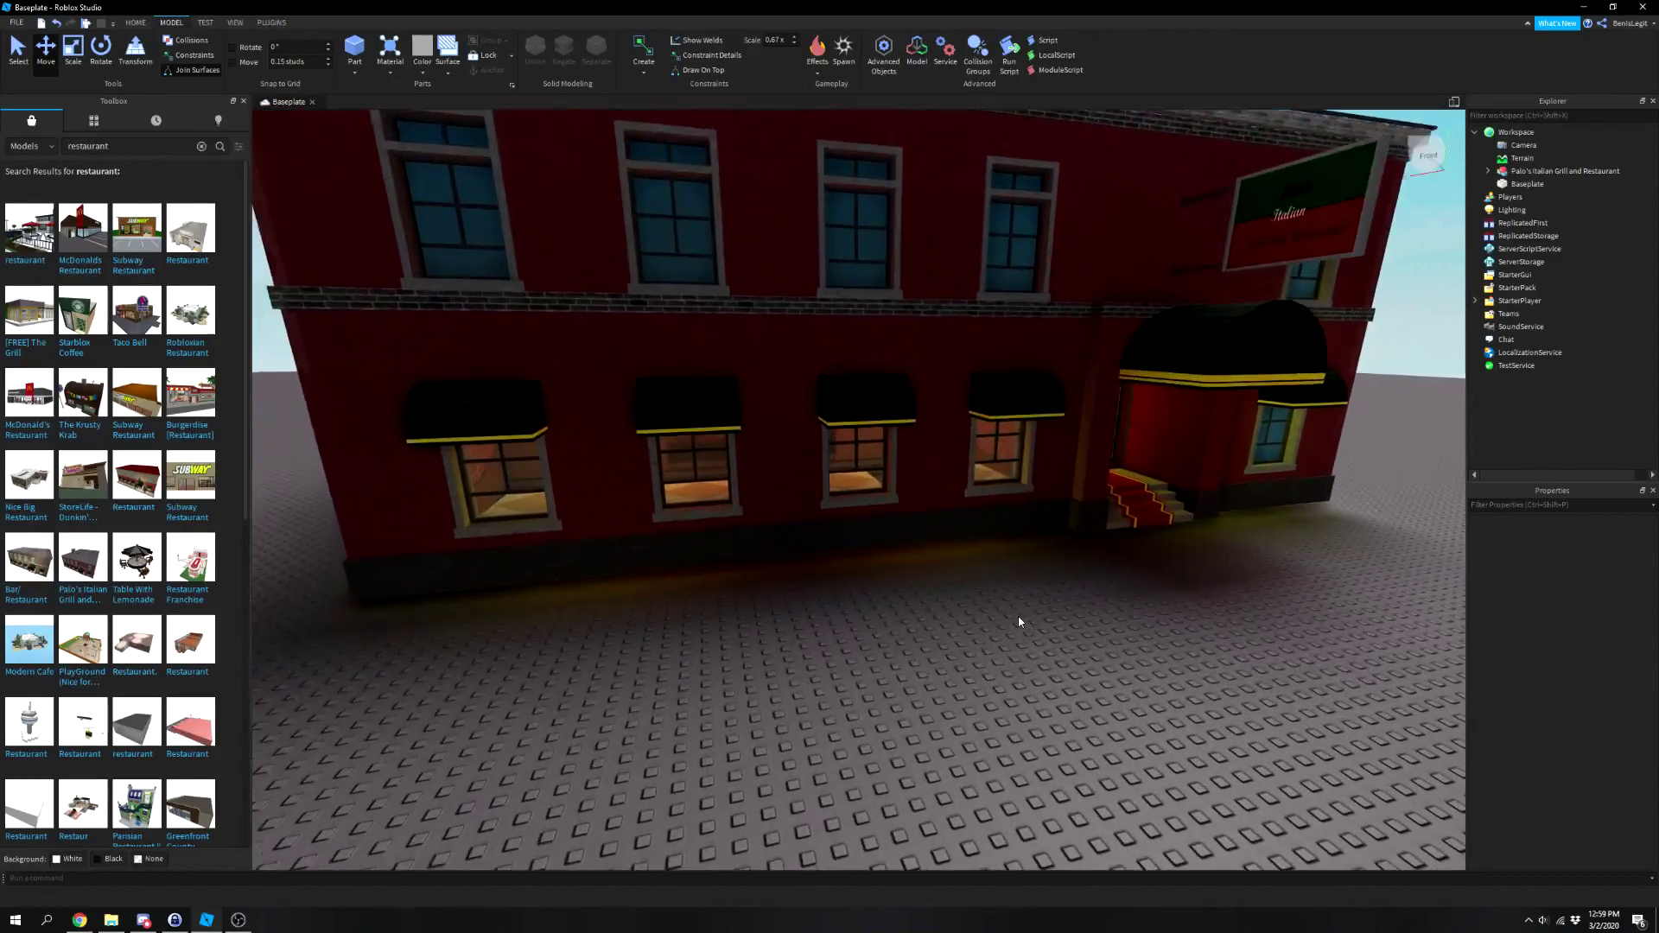
key("s")
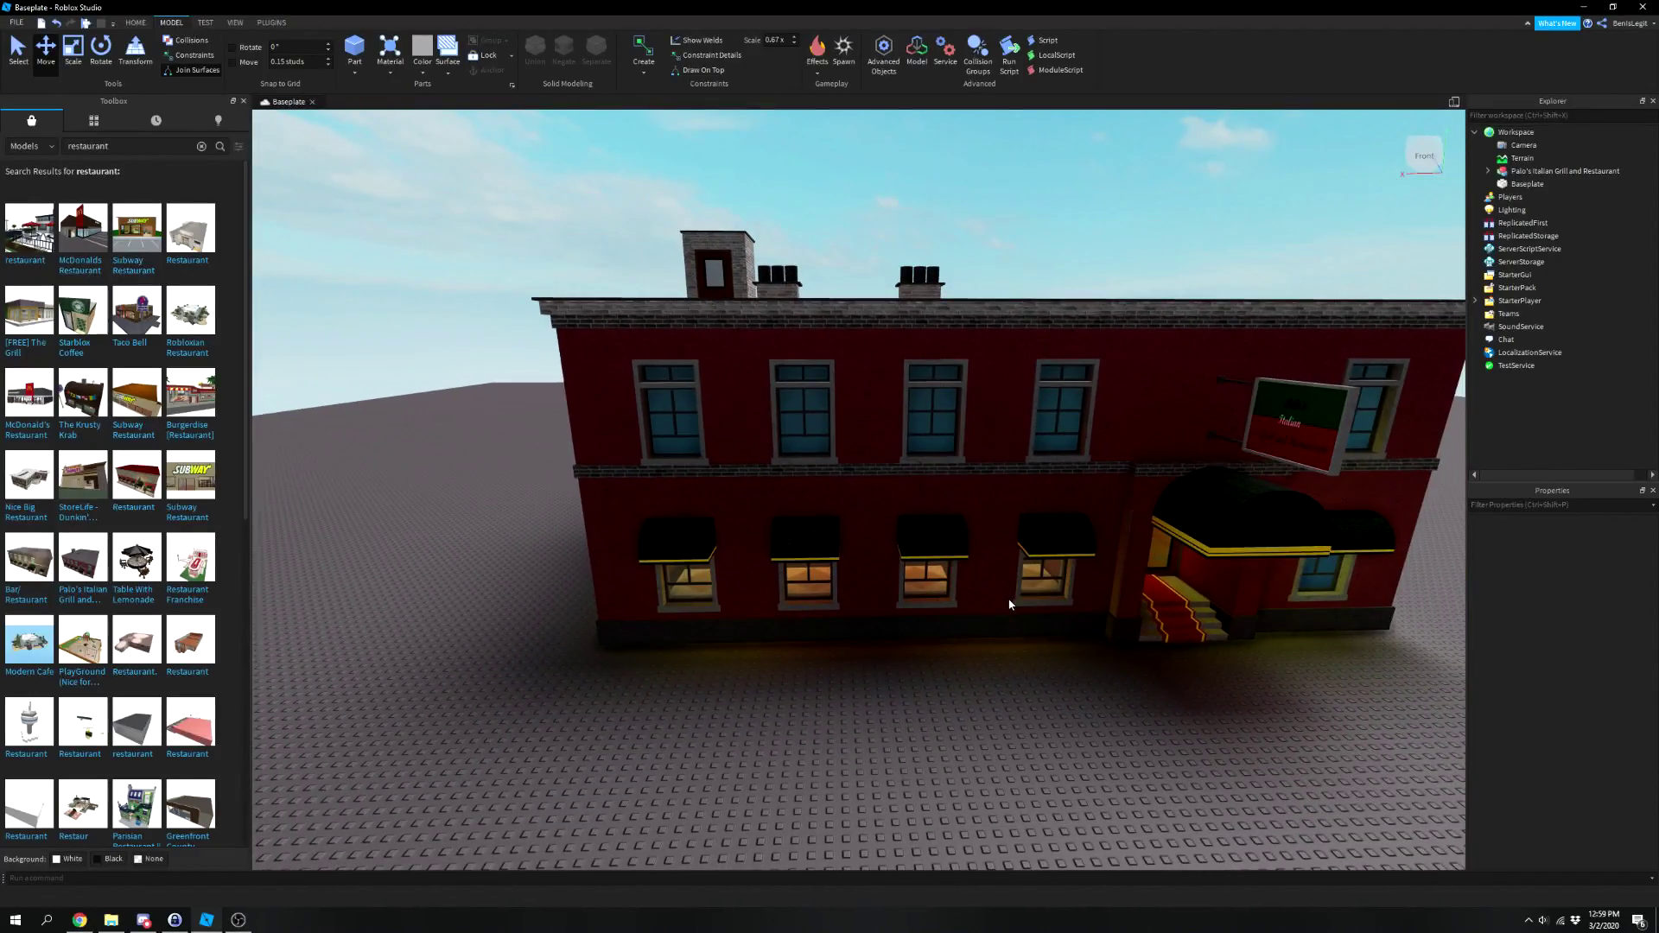
key("s")
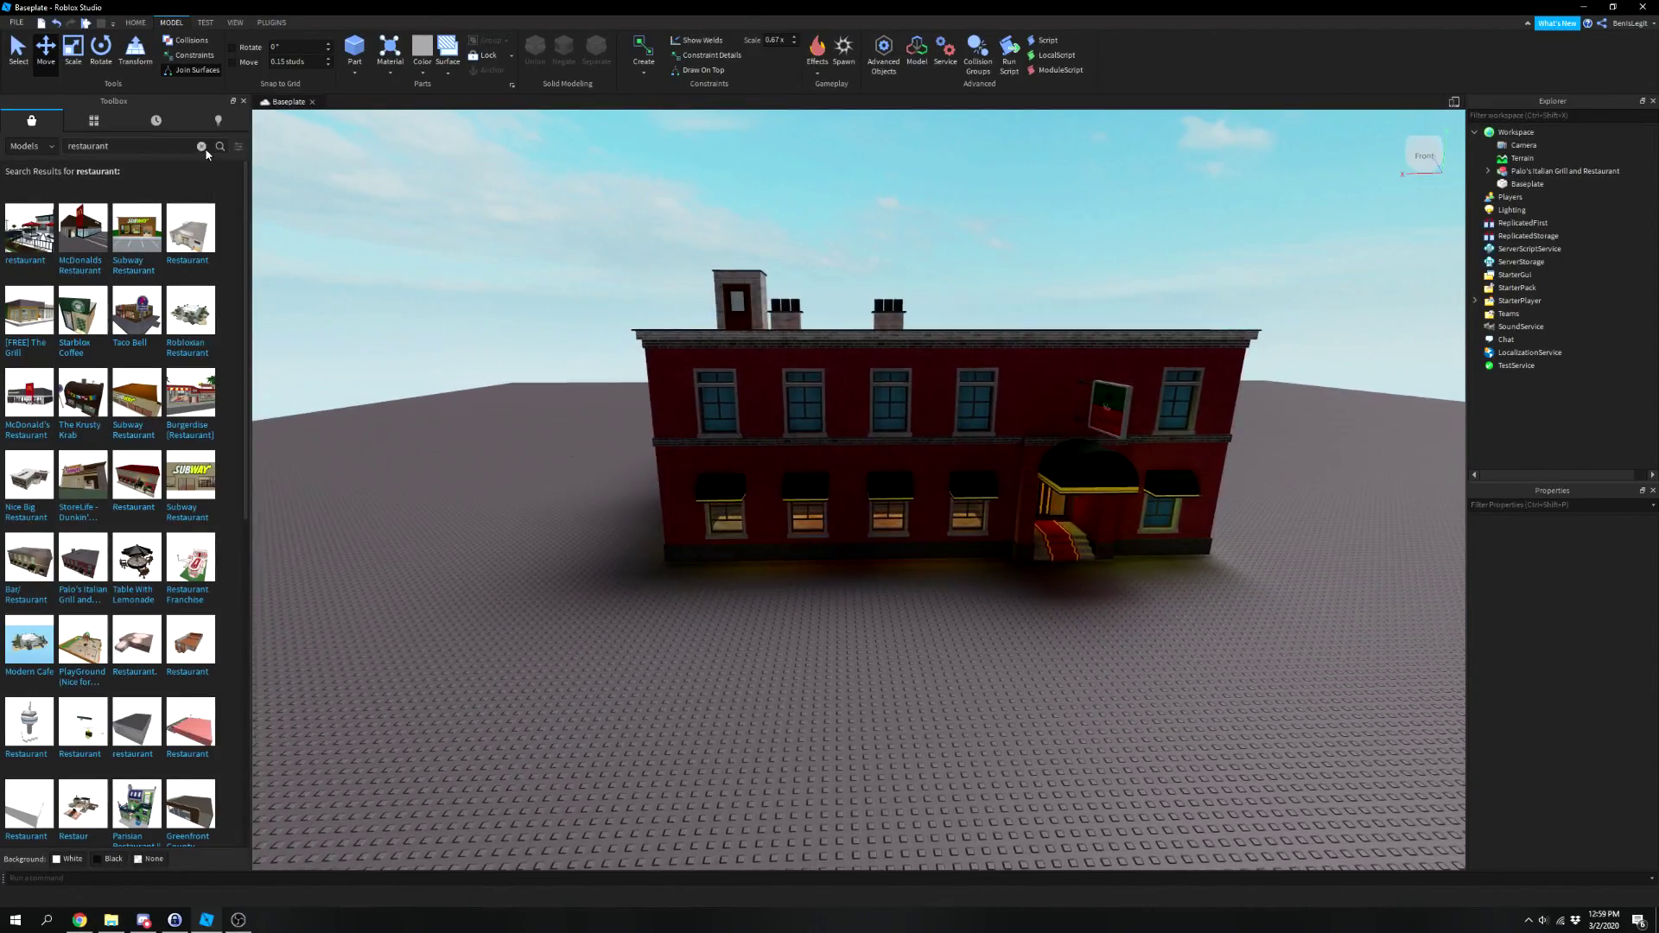
Search the models for "road" and insert the Long road section.
left_click(201, 146)
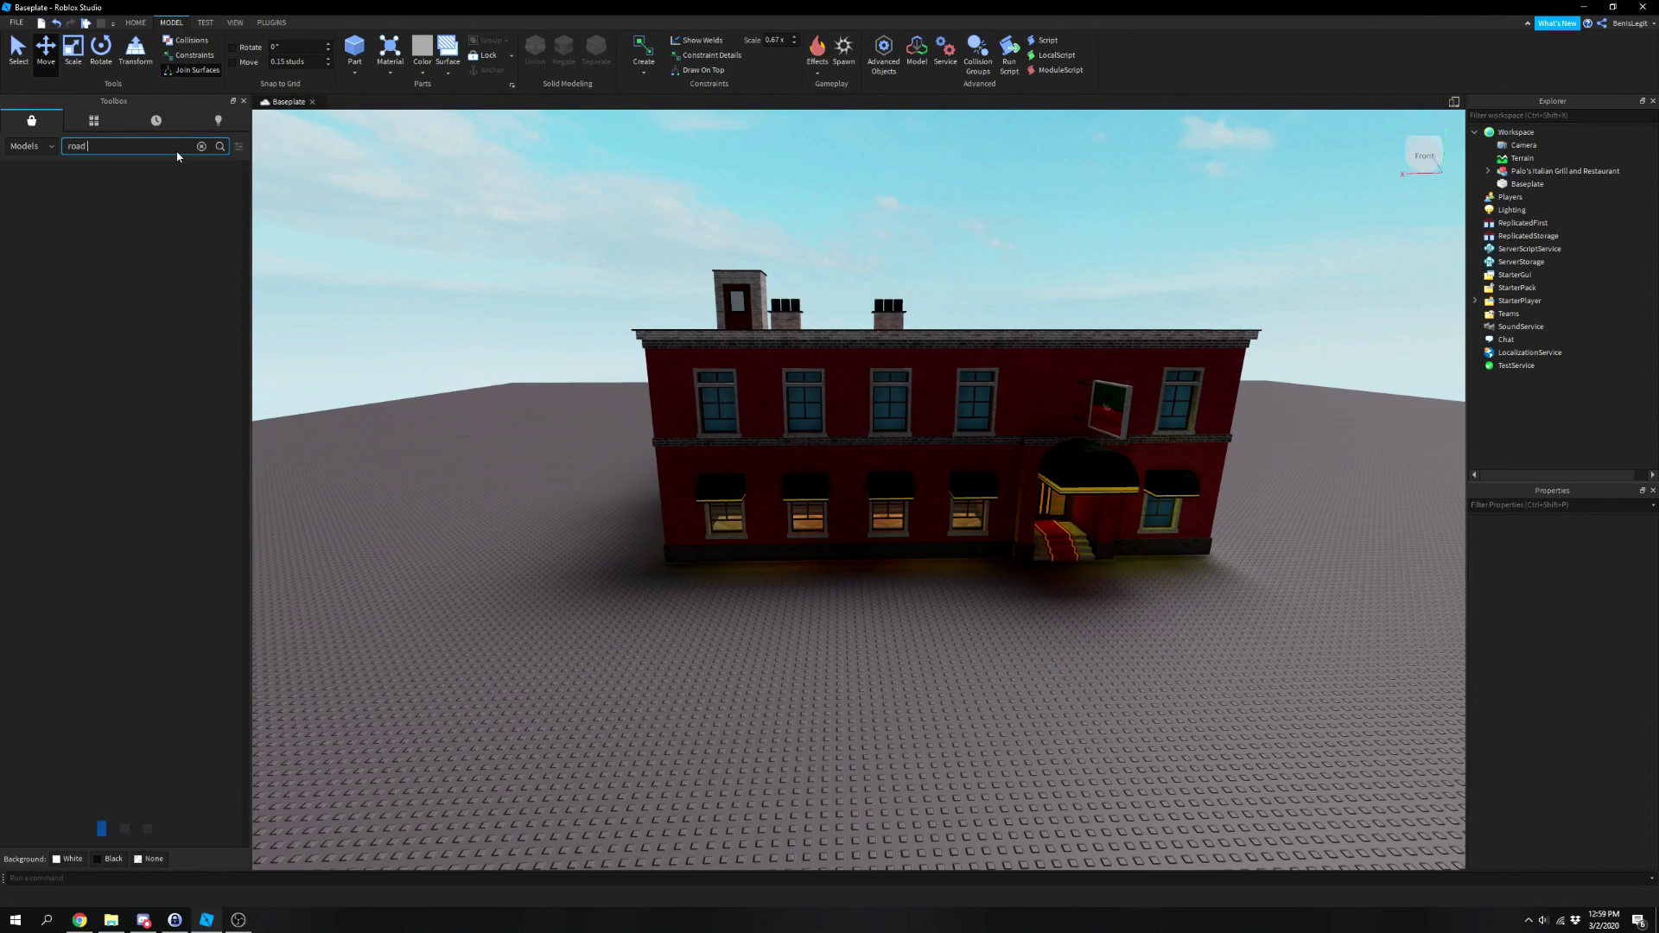
key("Return")
left_click(84, 242)
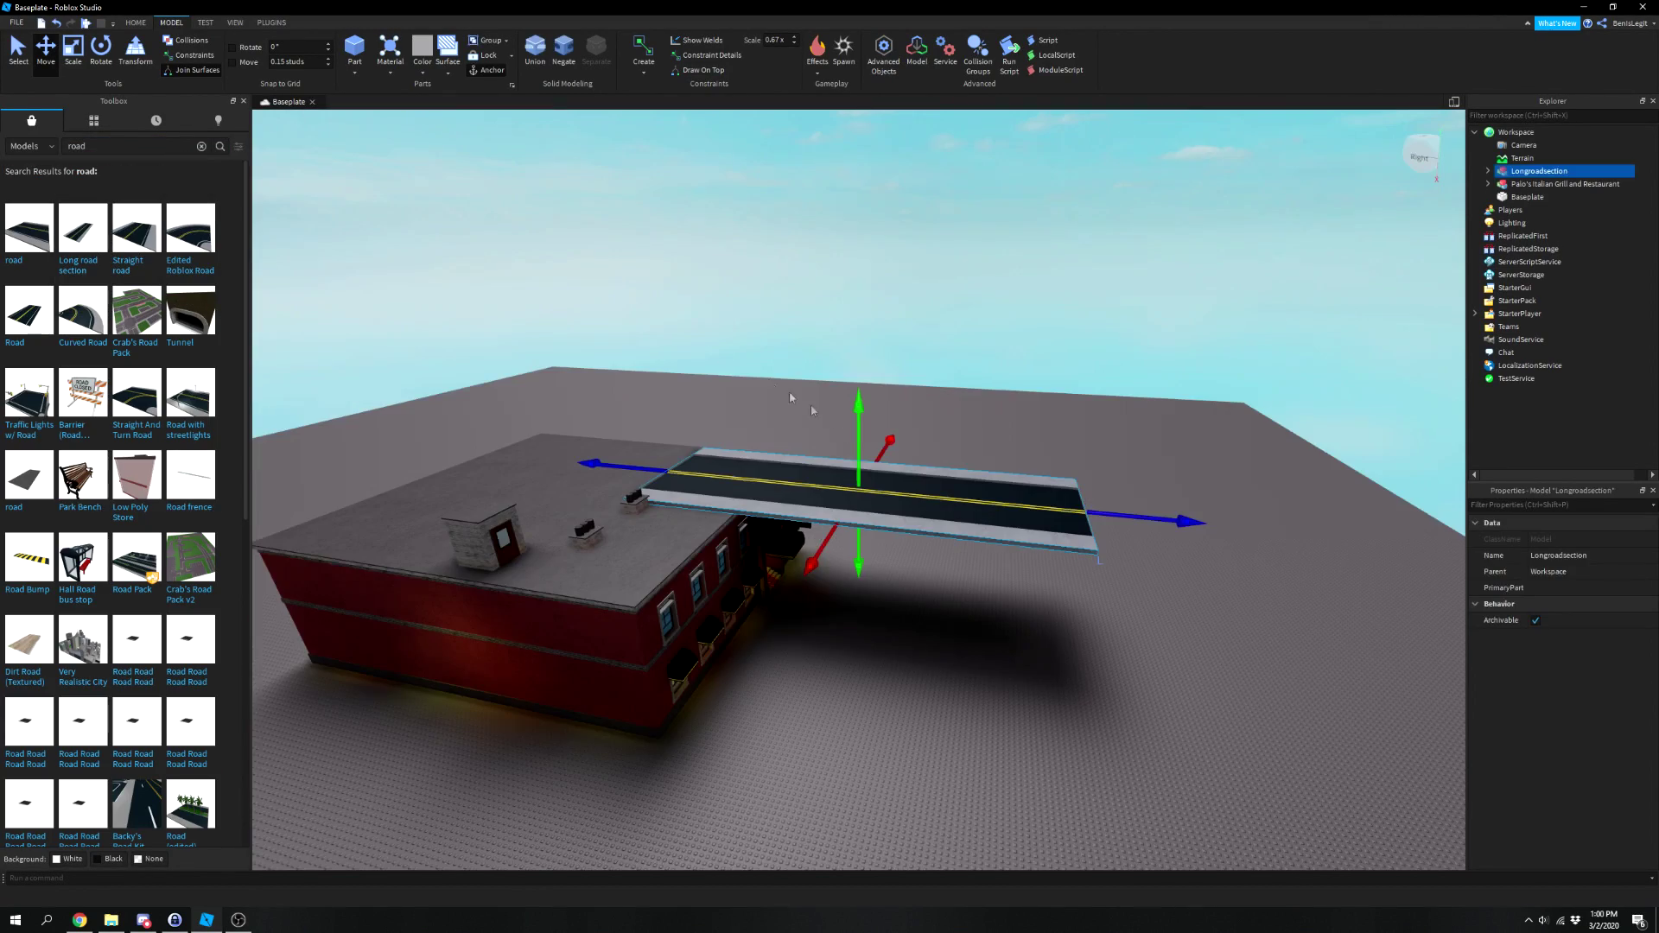
Lower the road section to the ground and align it along the front of the restaurant.
right_click_drag(811, 410, 945, 504)
left_click_drag(944, 504, 845, 563)
key("ctrl+r")
scroll(845, 563, "up", 2)
right_click_drag(845, 563, 844, 563)
key("w")
key("a")
right_click_drag(846, 564, 844, 423)
left_click_drag(774, 386, 719, 385)
key("a")
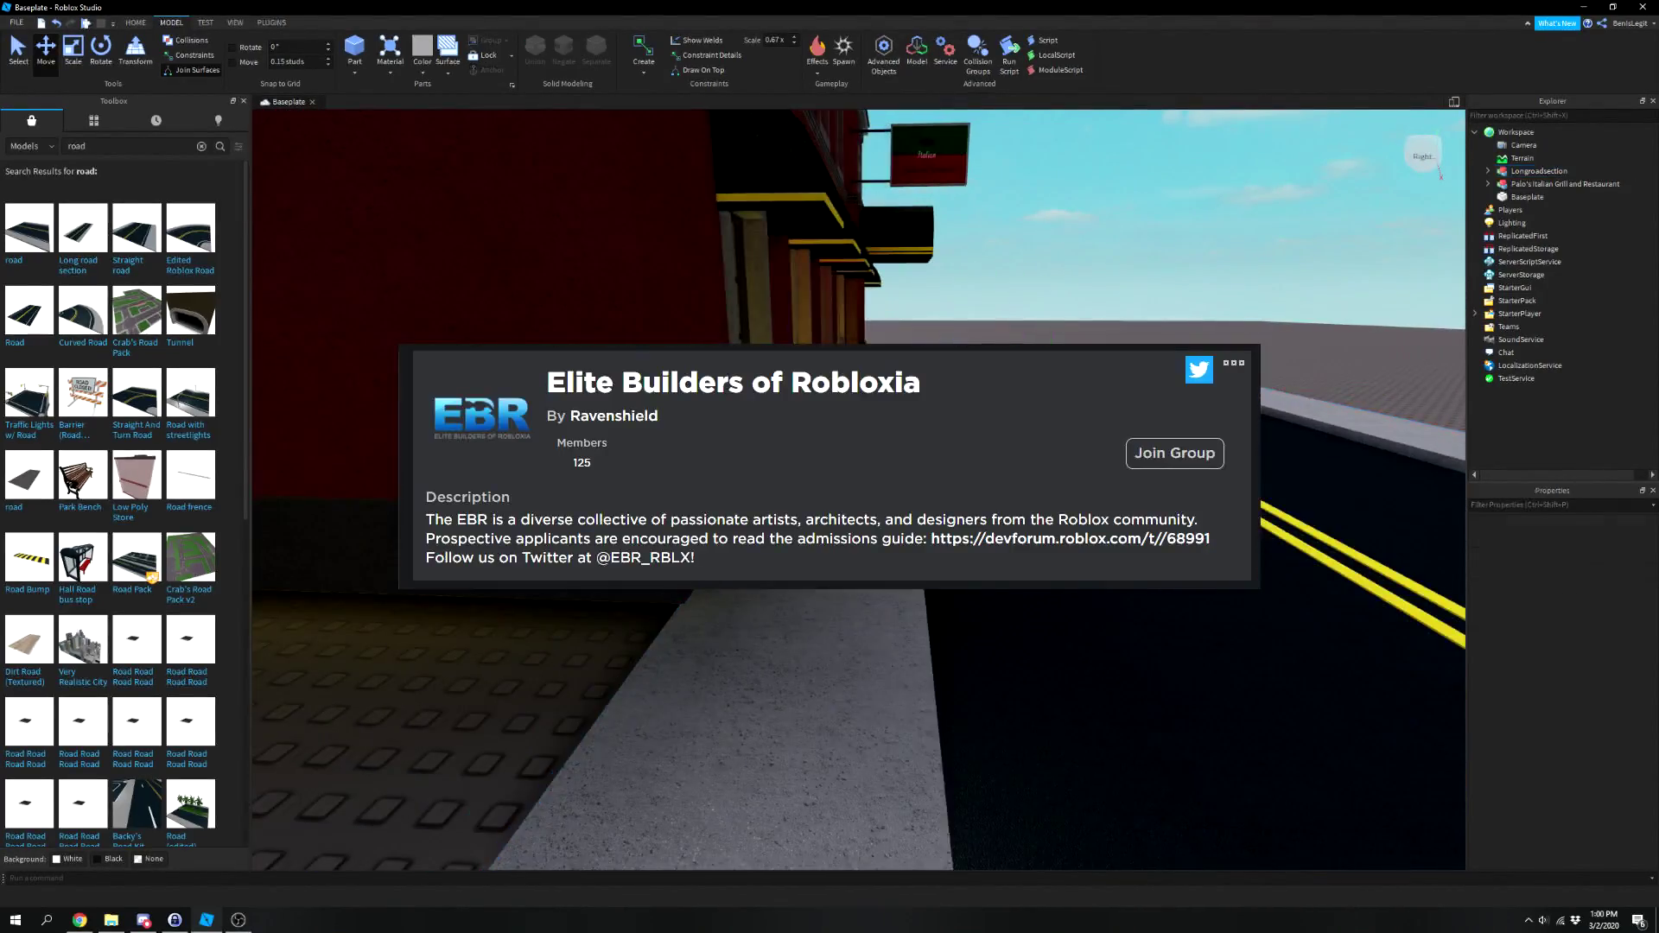
left_click(748, 330)
key("s")
key("d")
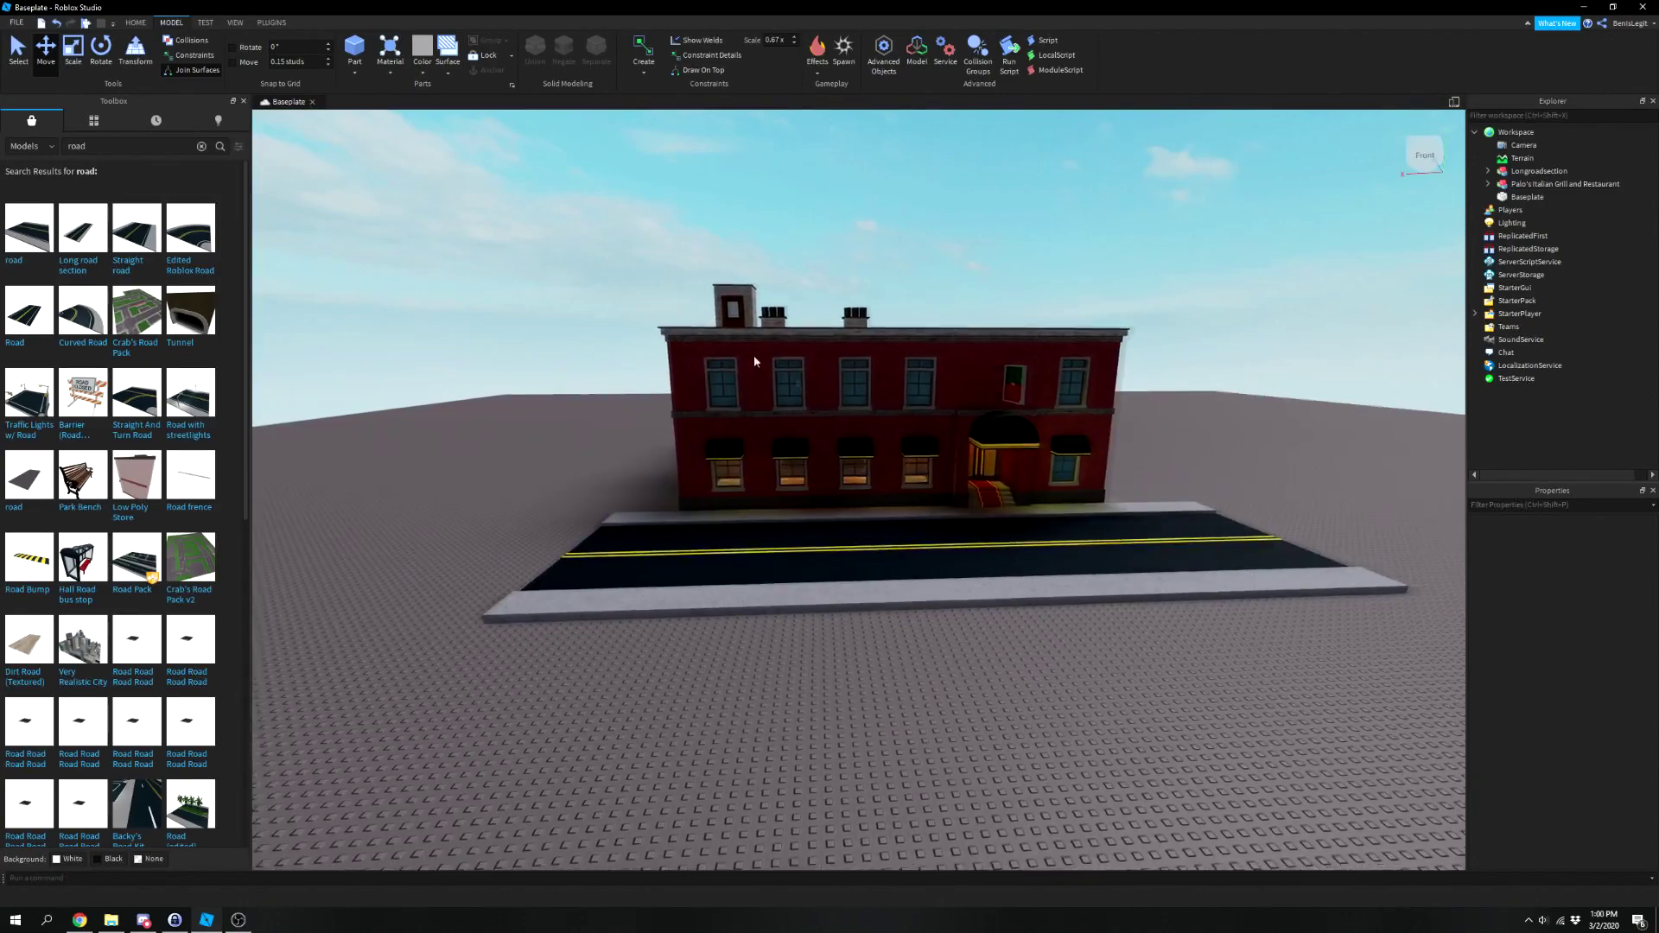
Search the models for "building" and delete one of the stray road pieces above the restaurant.
left_click(200, 146)
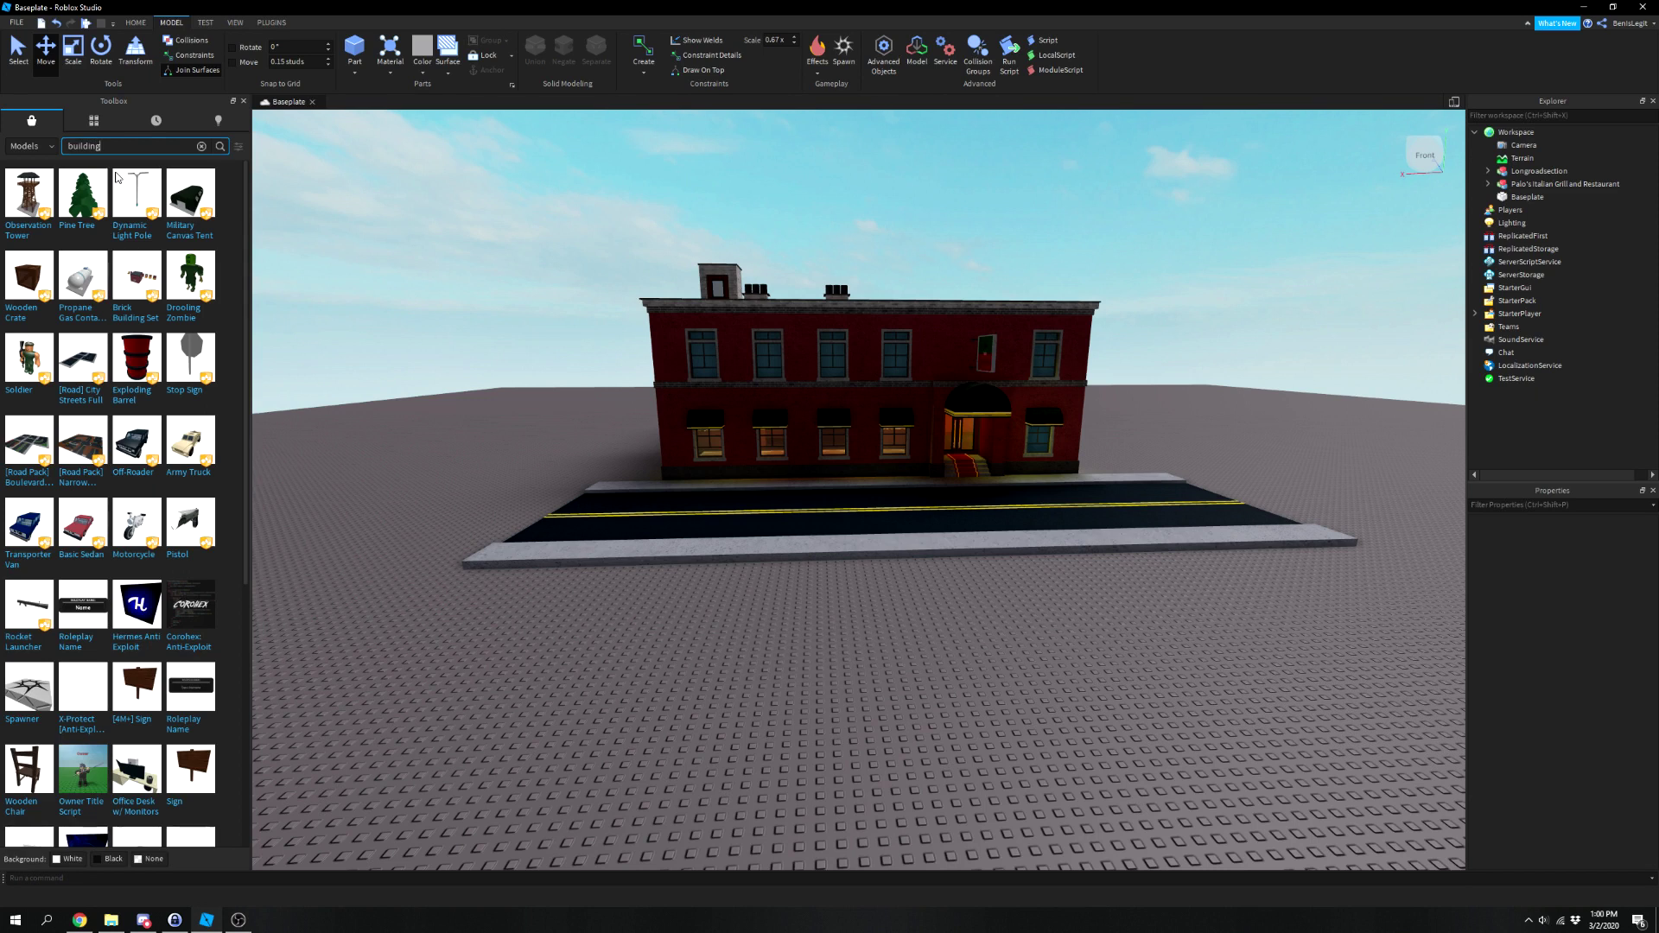
key("Return")
right_click_drag(874, 259, 903, 384)
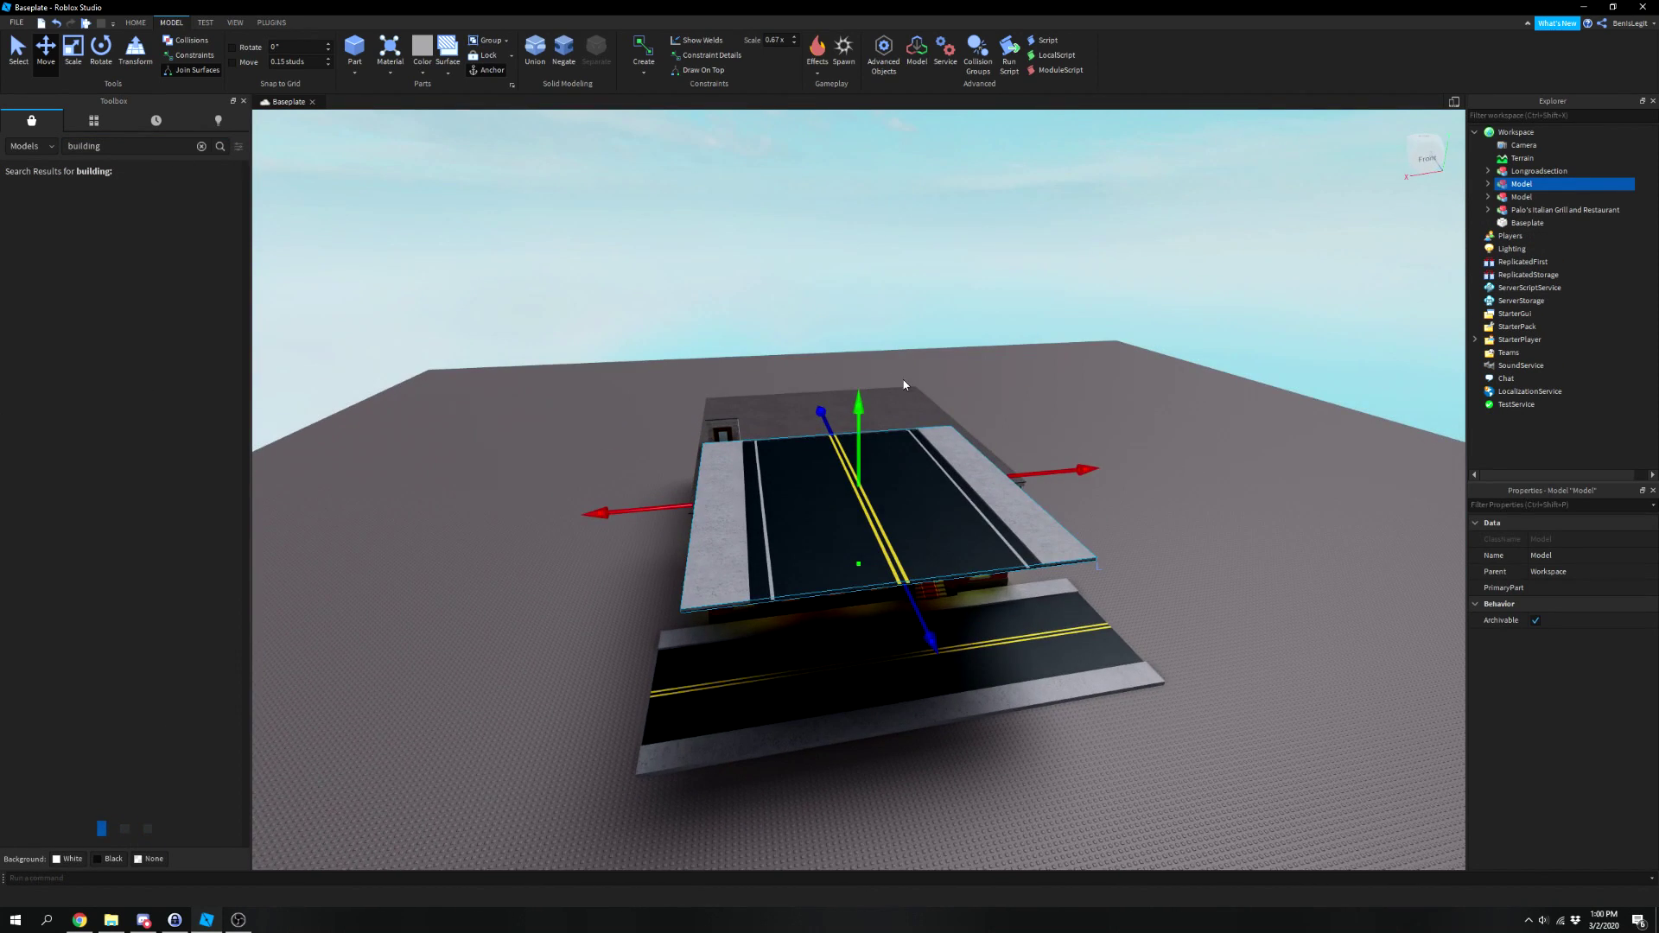
key("Delete")
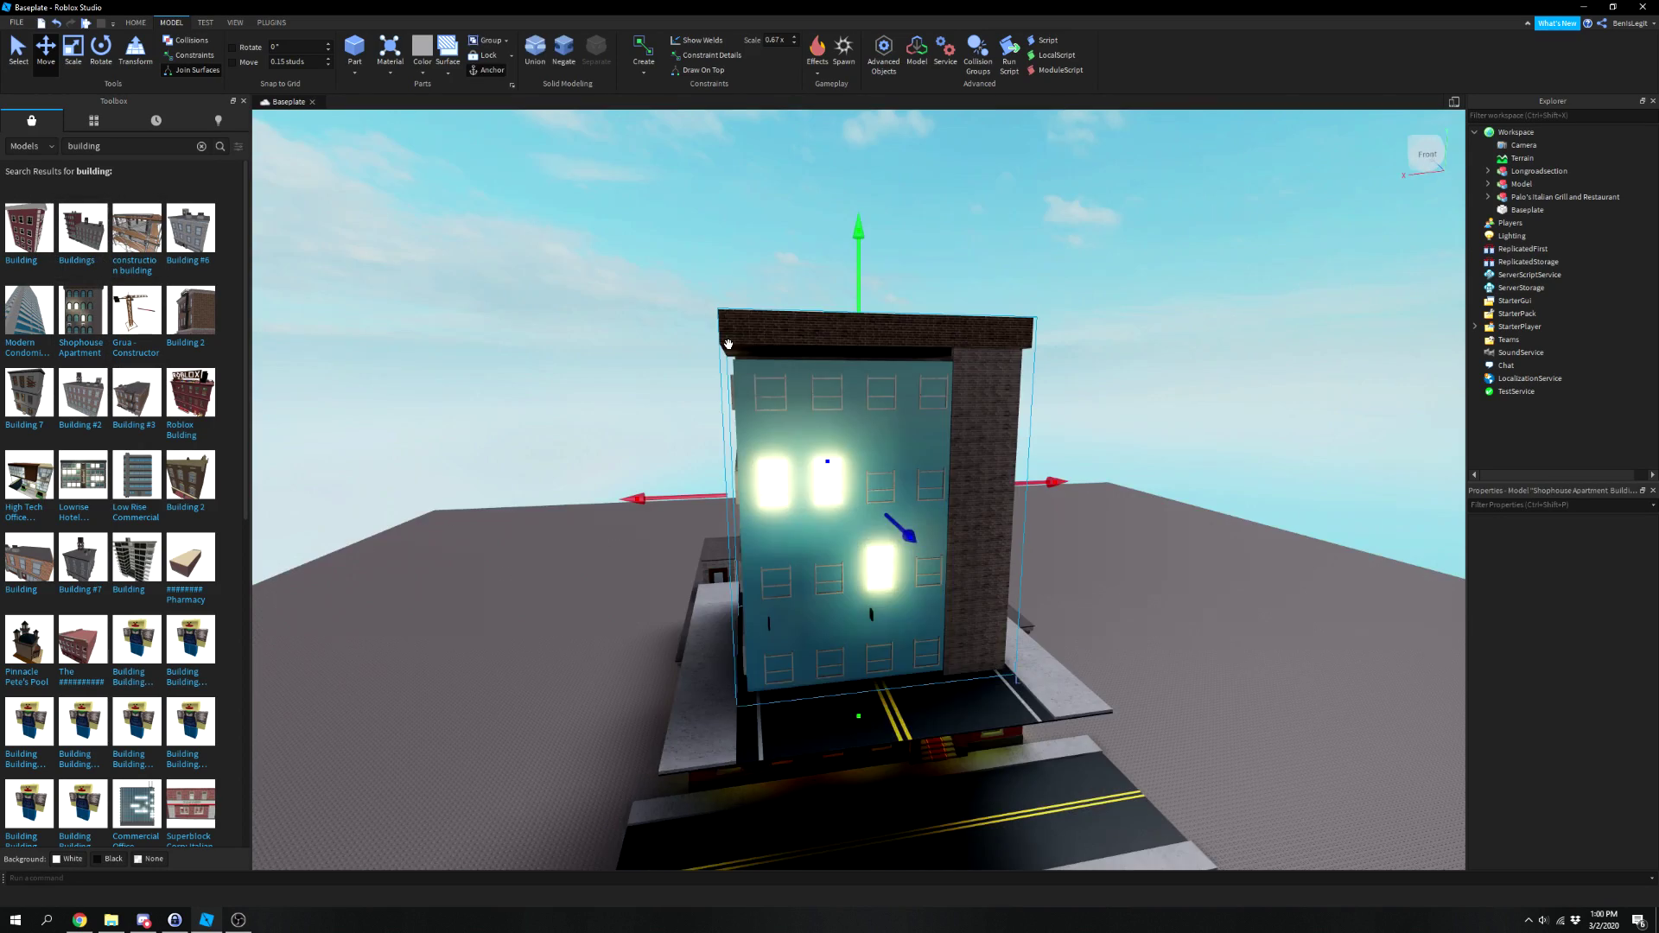
Insert the Shophouse Apartment Building near the road and delete the remaining stray road piece.
right_click_drag(826, 458, 770, 609)
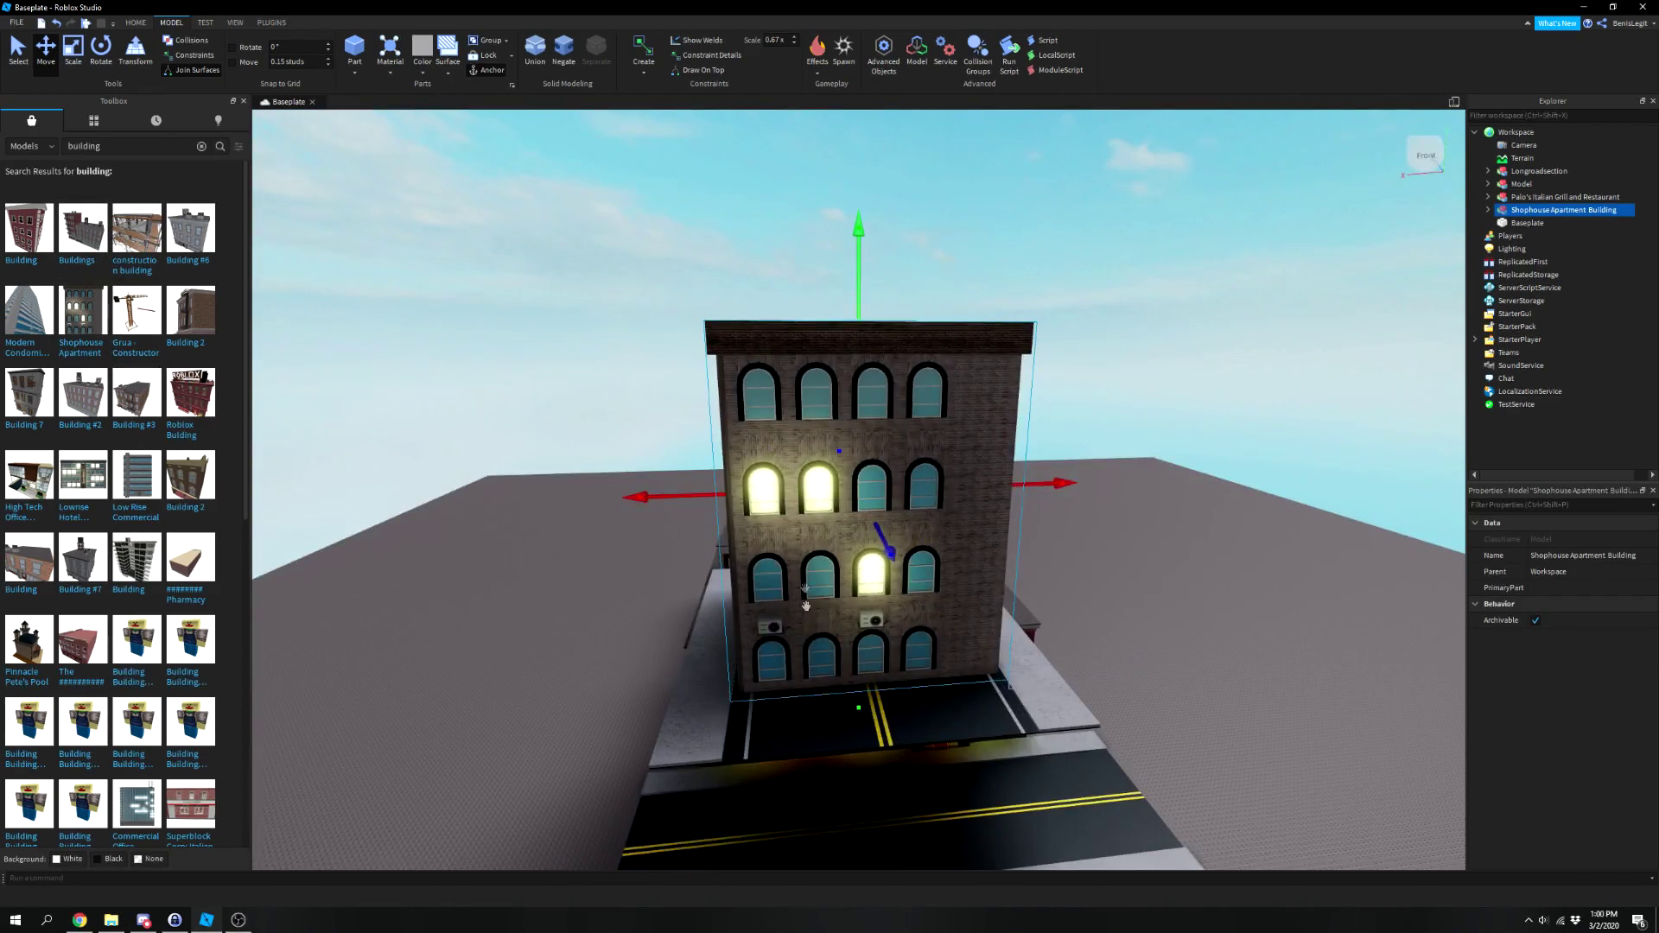
left_click_drag(773, 631, 1089, 711)
right_click_drag(1014, 675, 1089, 711)
left_click_drag(1089, 711, 983, 709)
left_click(718, 651)
key("Delete")
Rotate the Shophouse Apartment Building and place it across the road from the restaurant.
key("r")
key("r")
key("a")
key("a")
right_click_drag(983, 709, 688, 406)
left_click_drag(687, 407, 635, 393)
left_click(29, 392)
right_click_drag(851, 481, 950, 587)
left_click_drag(950, 588, 974, 639)
key("Delete")
Insert the red brick Building and place it beside the apartment building, across the road from the restaurant.
left_click(28, 228)
right_click_drag(950, 604, 1055, 732)
left_click_drag(1055, 733, 959, 821)
right_click_drag(775, 574, 415, 567)
left_click(415, 567)
Place the grey building with the rooftop water tower on the apartment building's other side, facing the road.
right_click_drag(947, 298, 947, 300)
left_click_drag(879, 644, 946, 661)
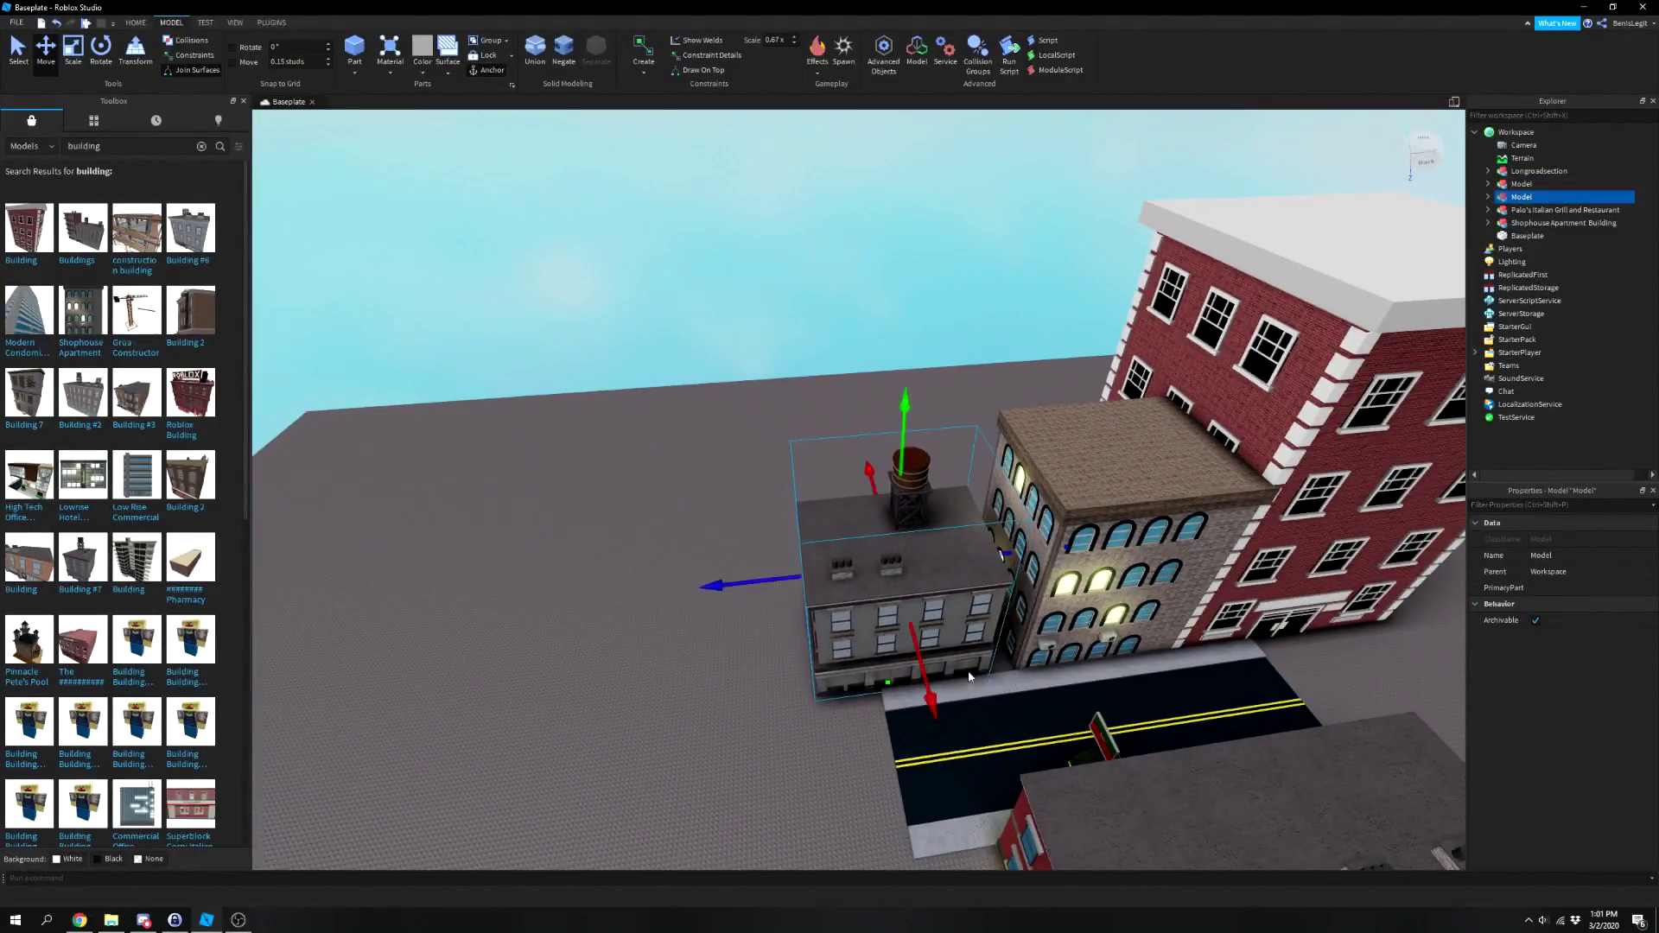
left_click(636, 527)
right_click_drag(636, 527, 636, 528)
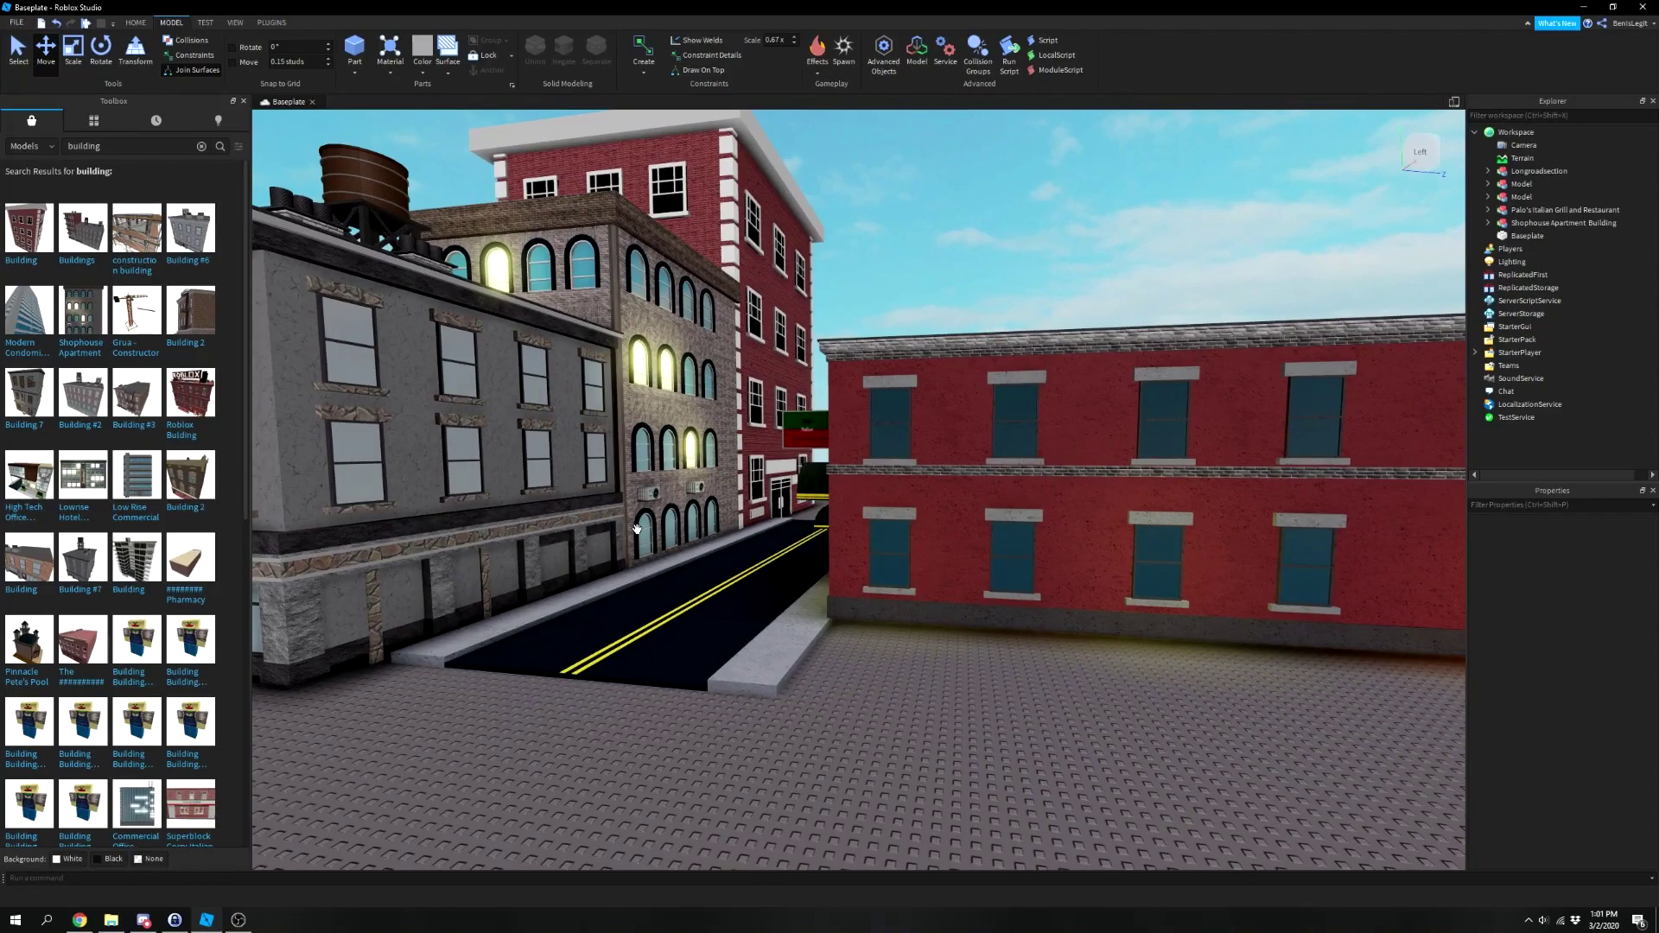
key("w")
right_click_drag(636, 529, 636, 529)
key("s")
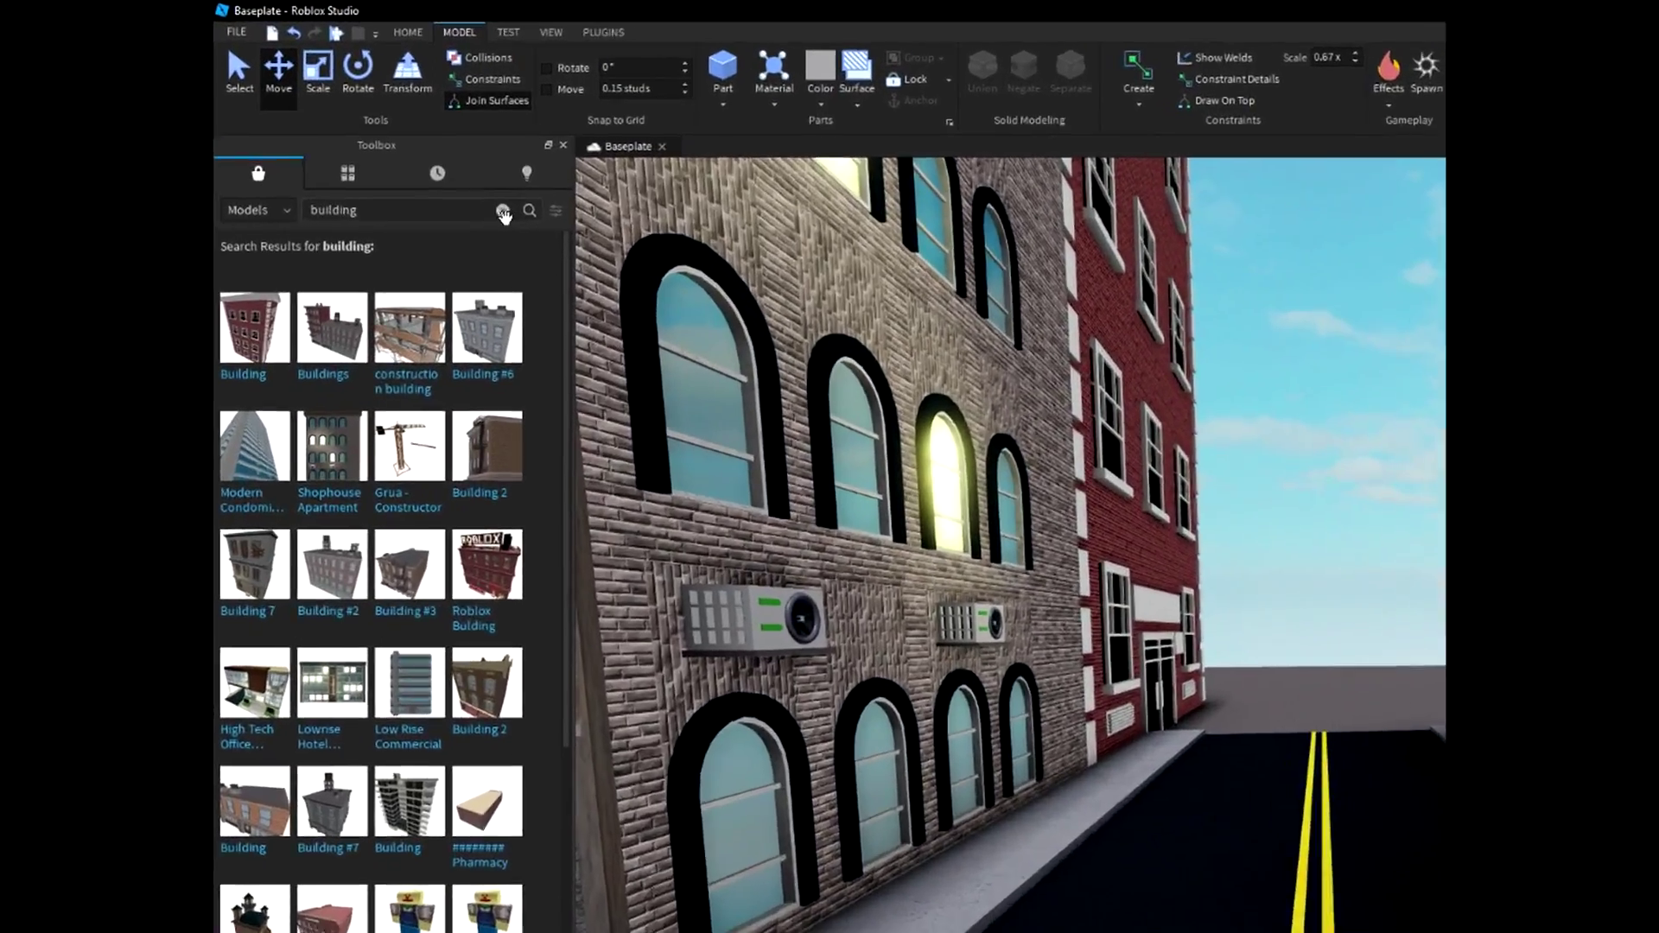
Search the models for "sky mesh" and insert a sky part into the scene.
left_click(202, 146)
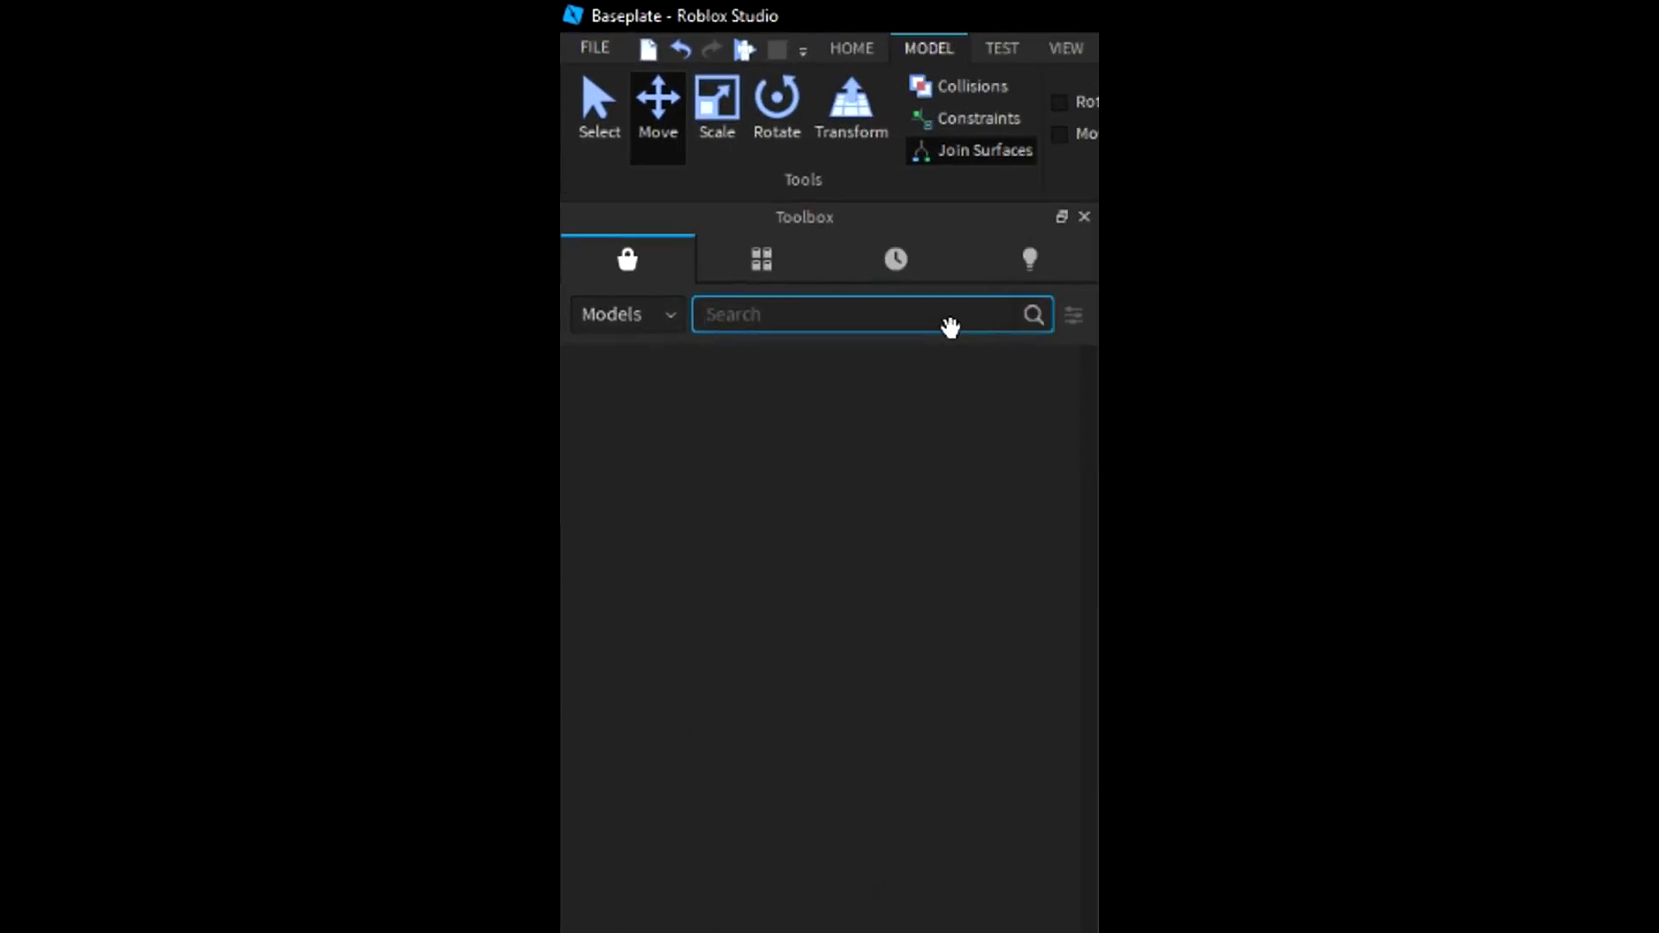
type("sky mesh")
key("Return")
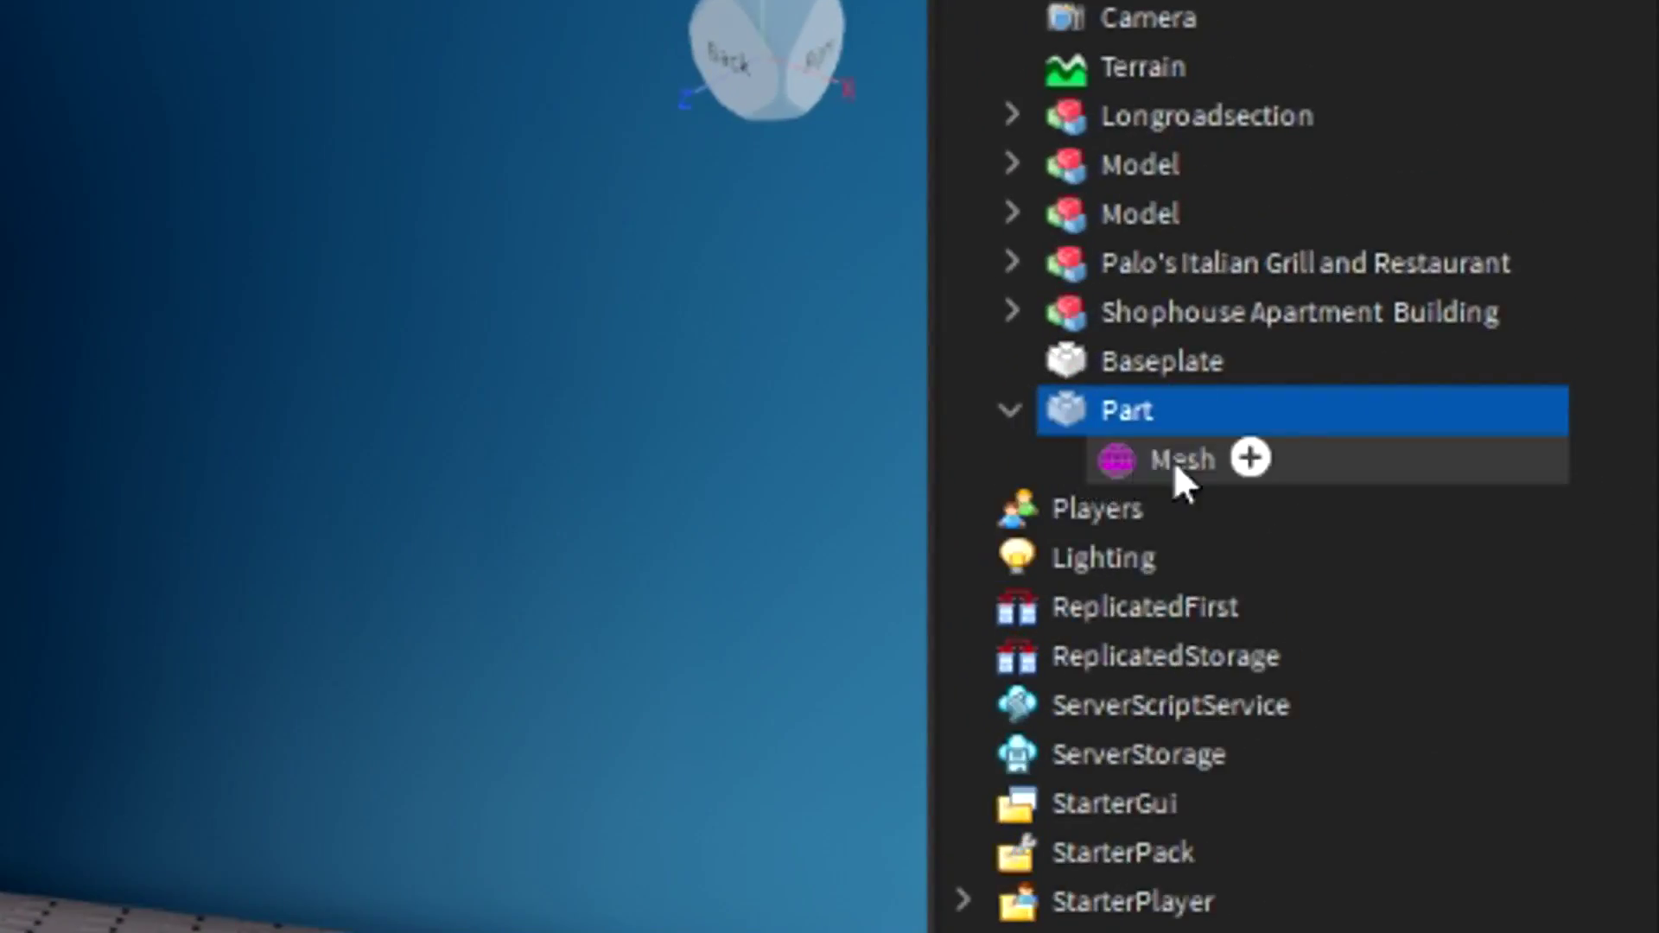
Set the scale of the sky part's Mesh to -30000, -30000, -30000.
left_click(1177, 464)
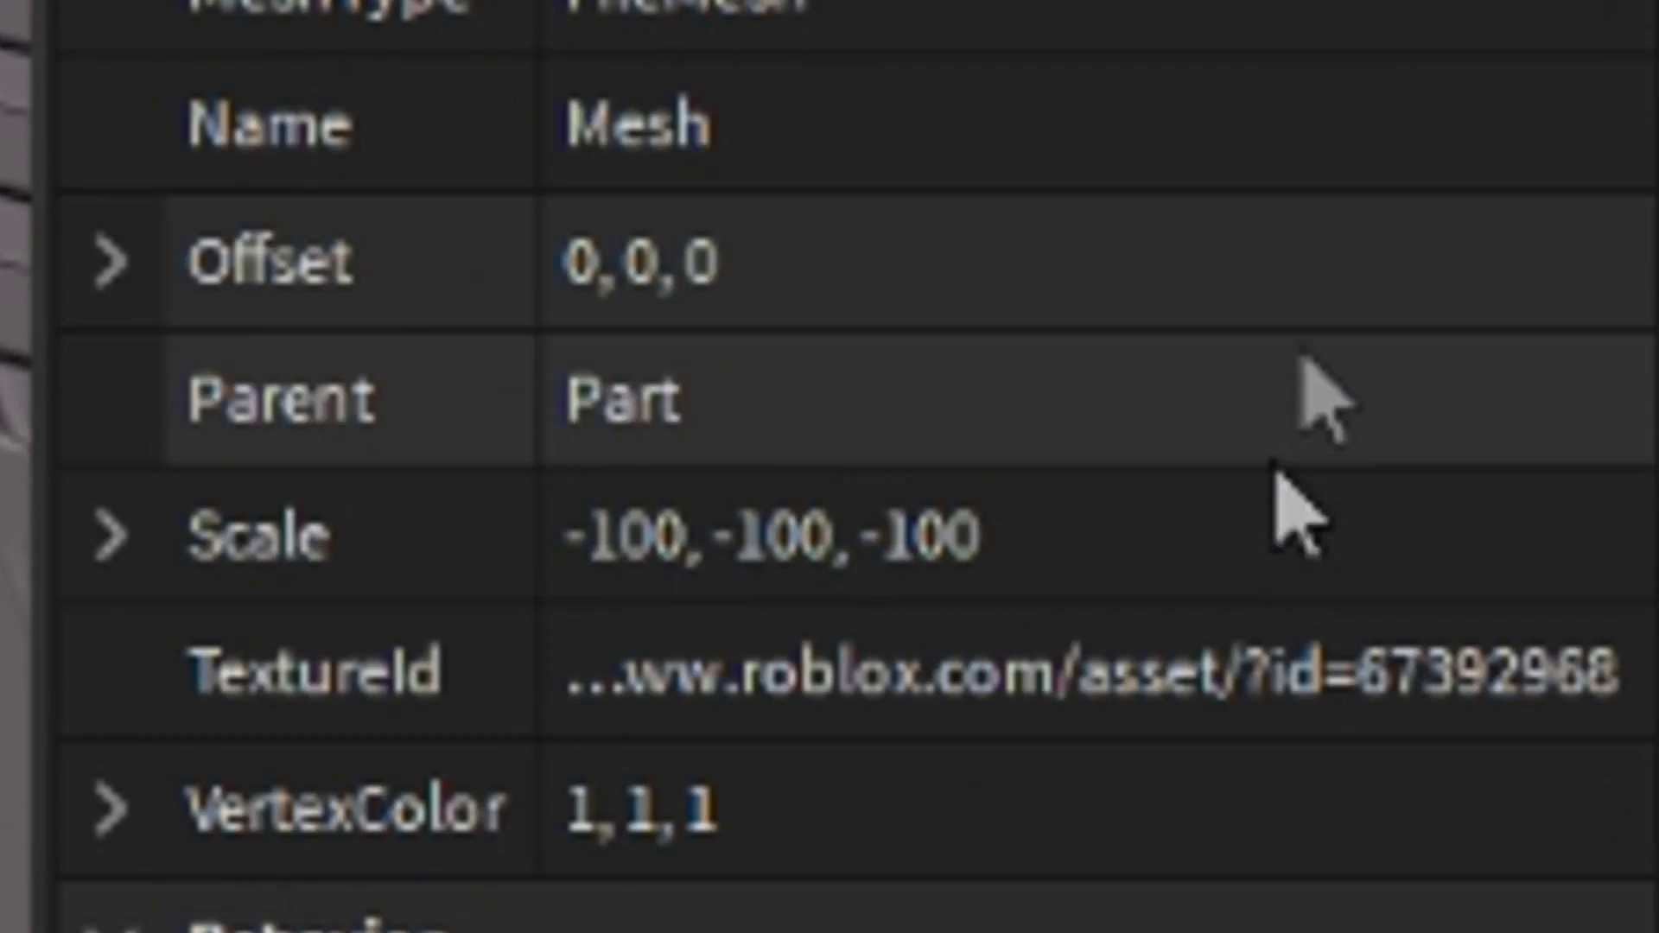
left_click(1060, 529)
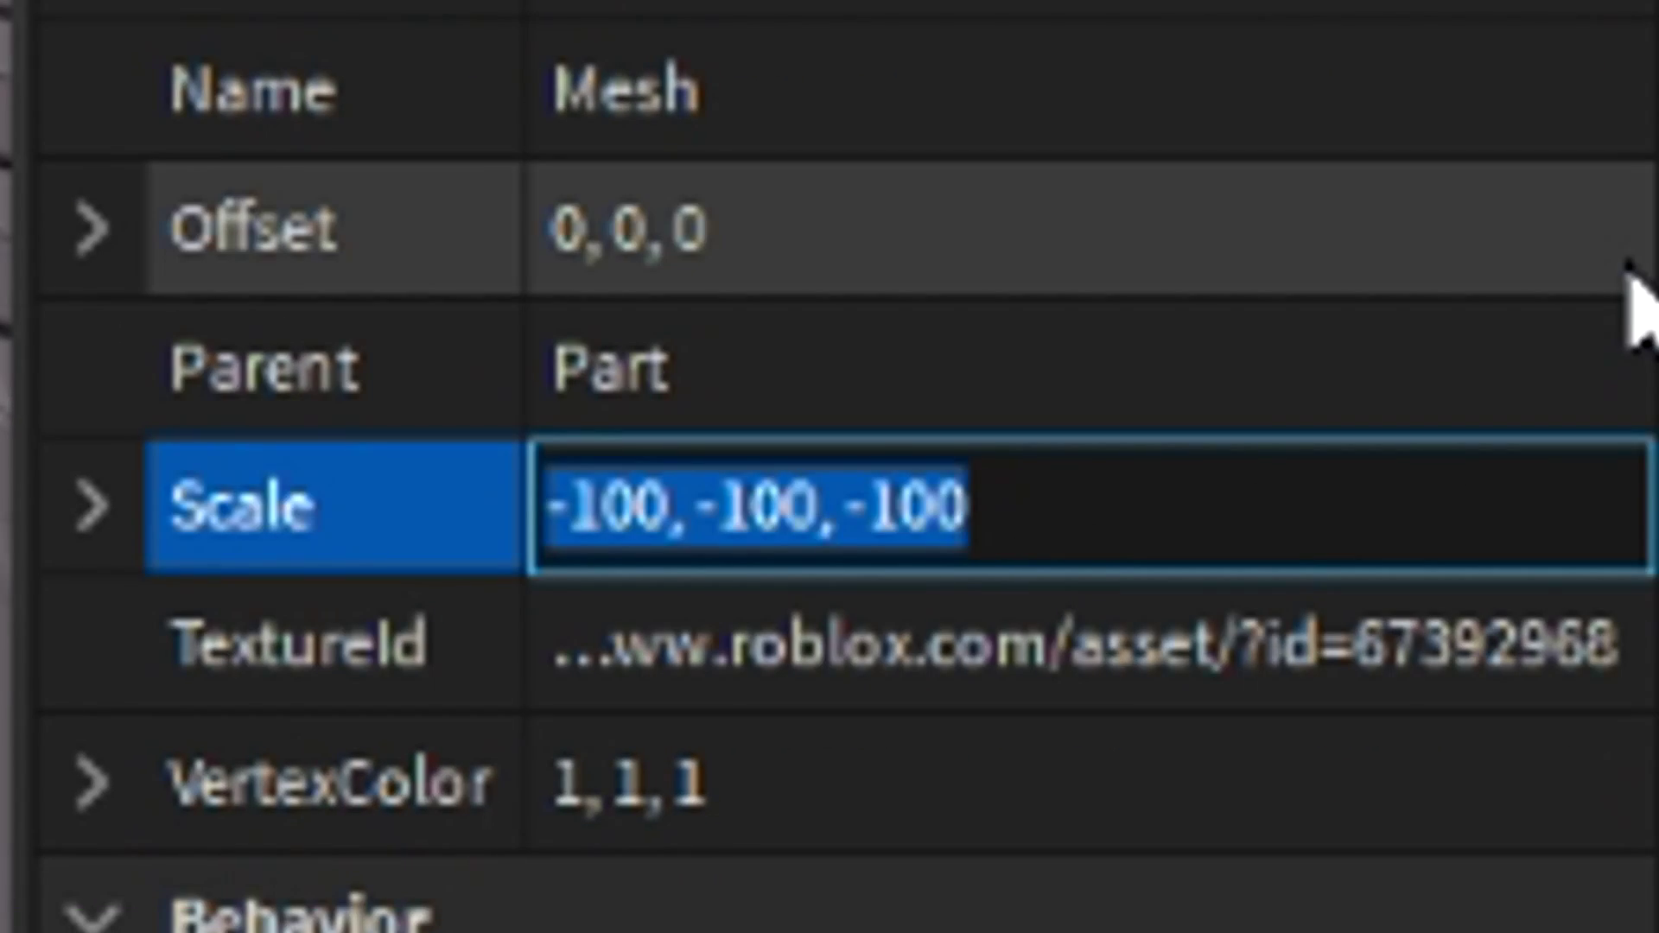
key("BackSpace")
type("-30000,-30000,-30000,")
key("Return")
right_click_drag(1156, 314, 1183, 291)
right_click_drag(662, 471, 666, 459)
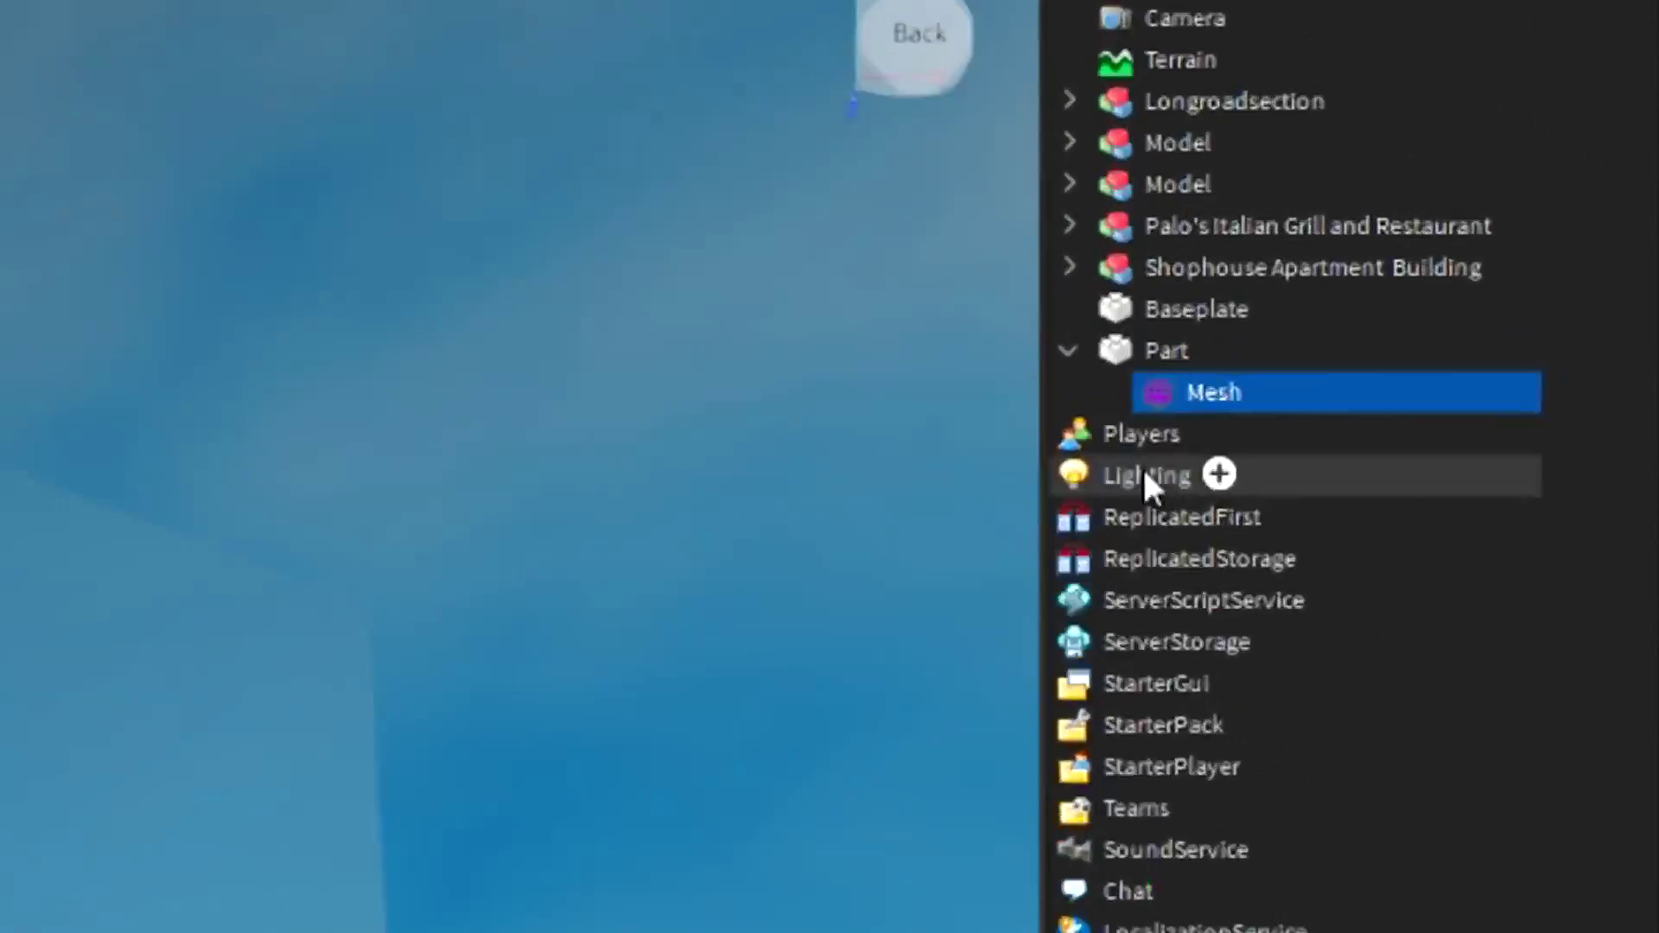
Set the Lighting's FogEnd to 300 and check the fog along the street.
left_click(1480, 297)
left_click(1599, 921)
type("30")
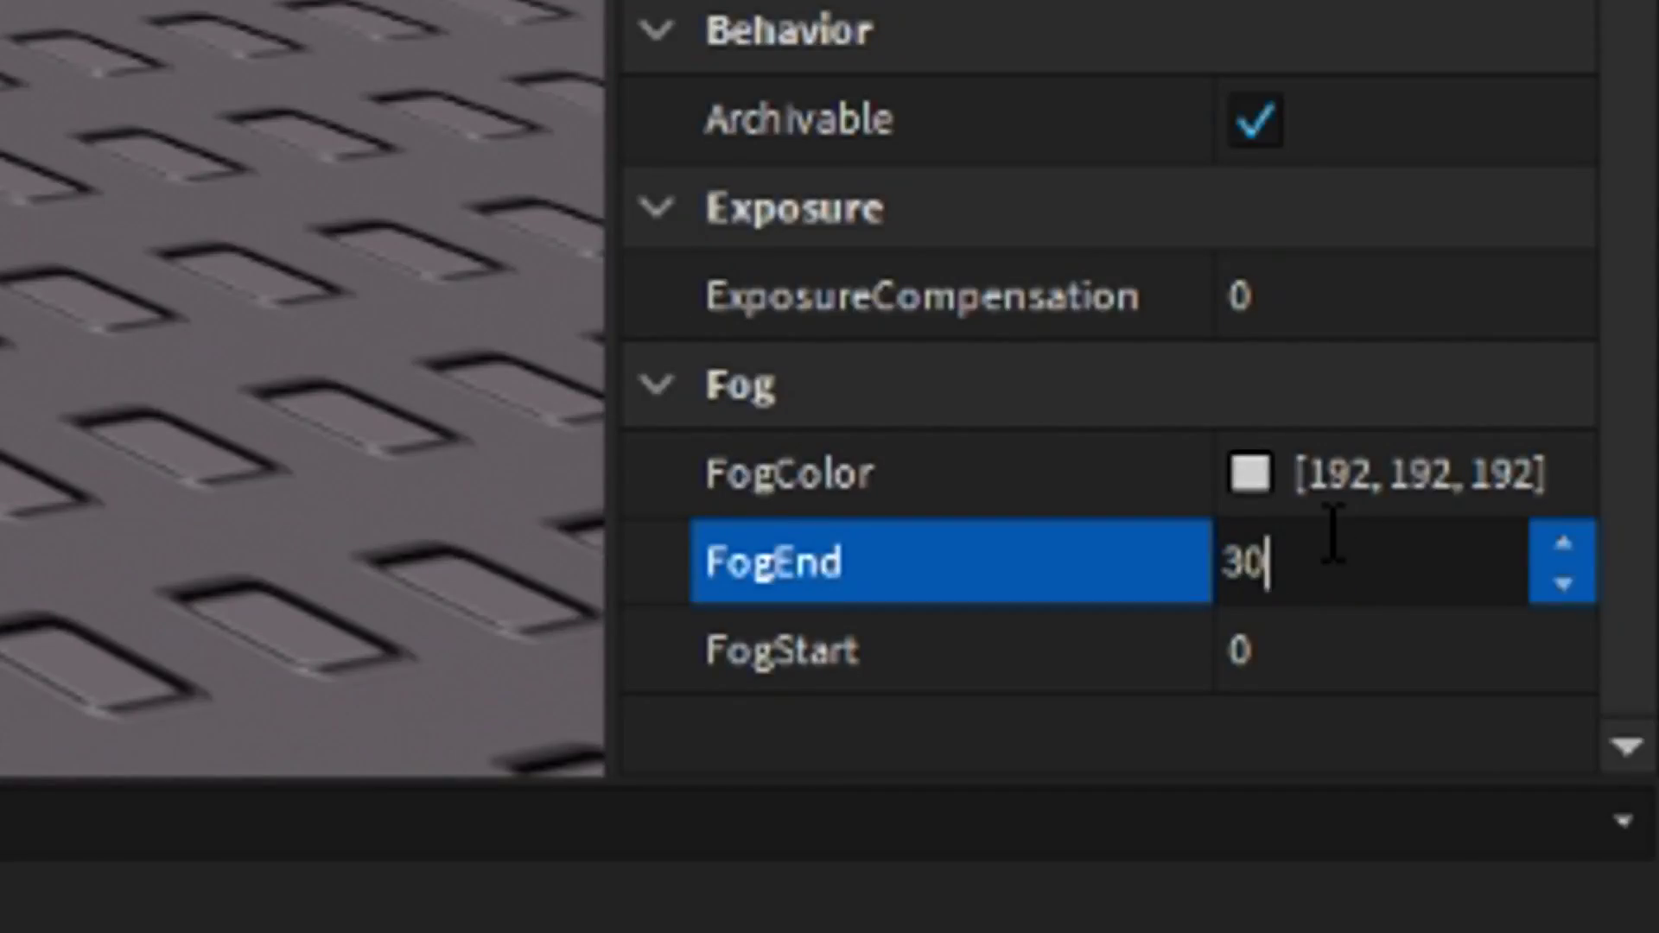
type("0")
key("Return")
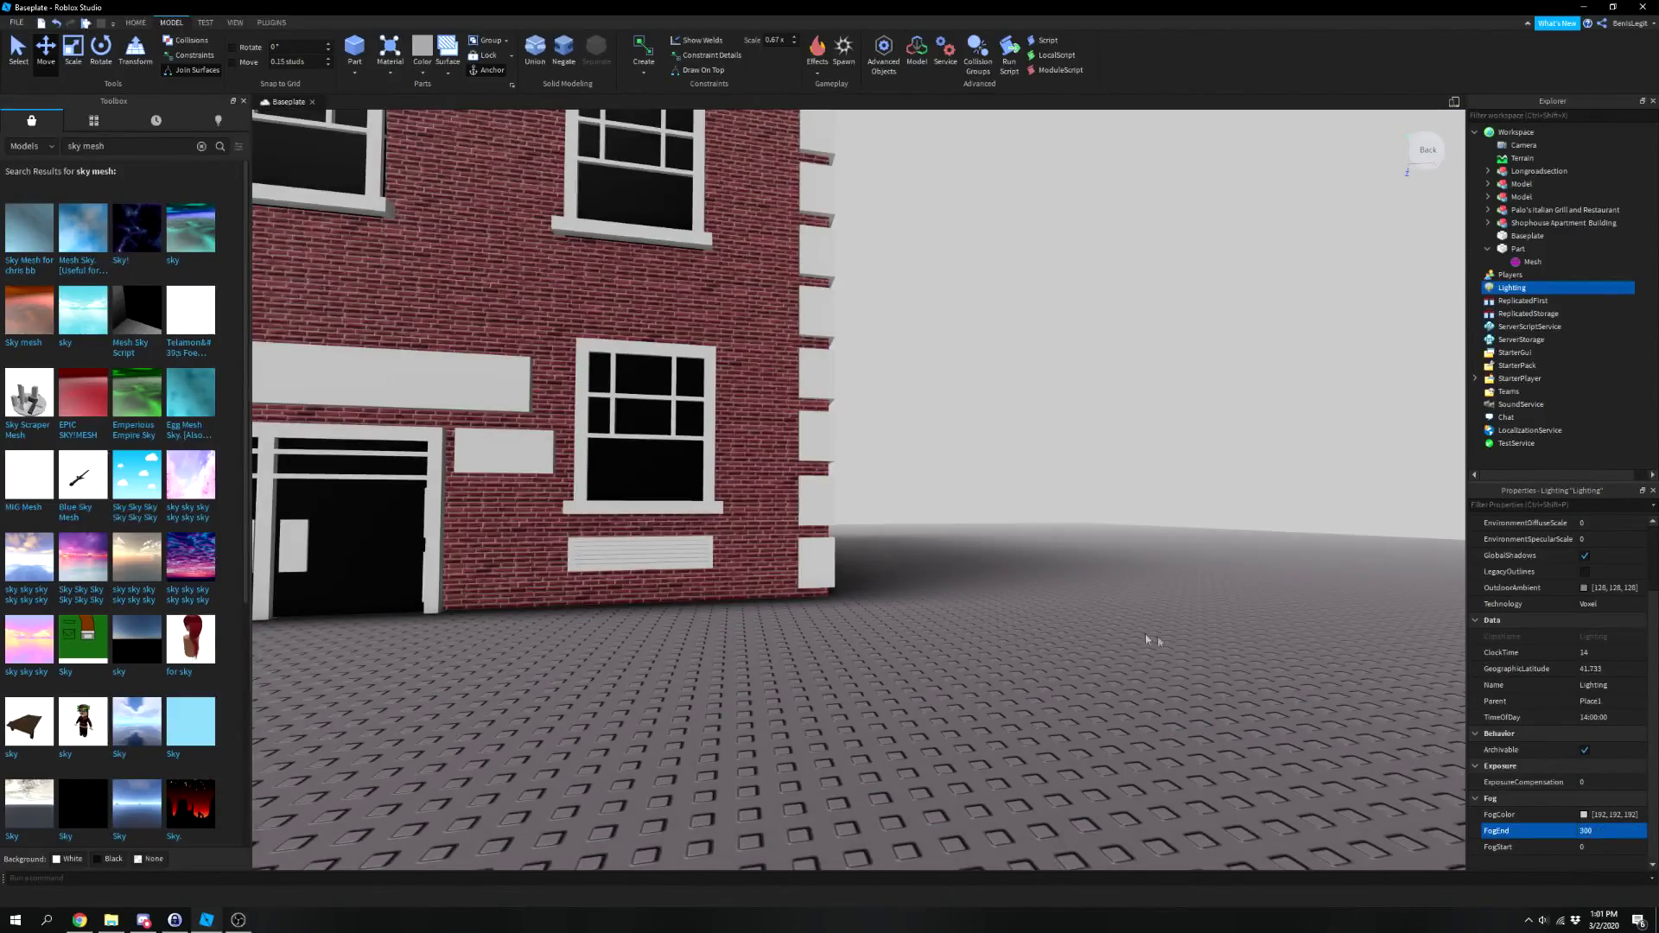
right_click_drag(1146, 639, 1130, 628)
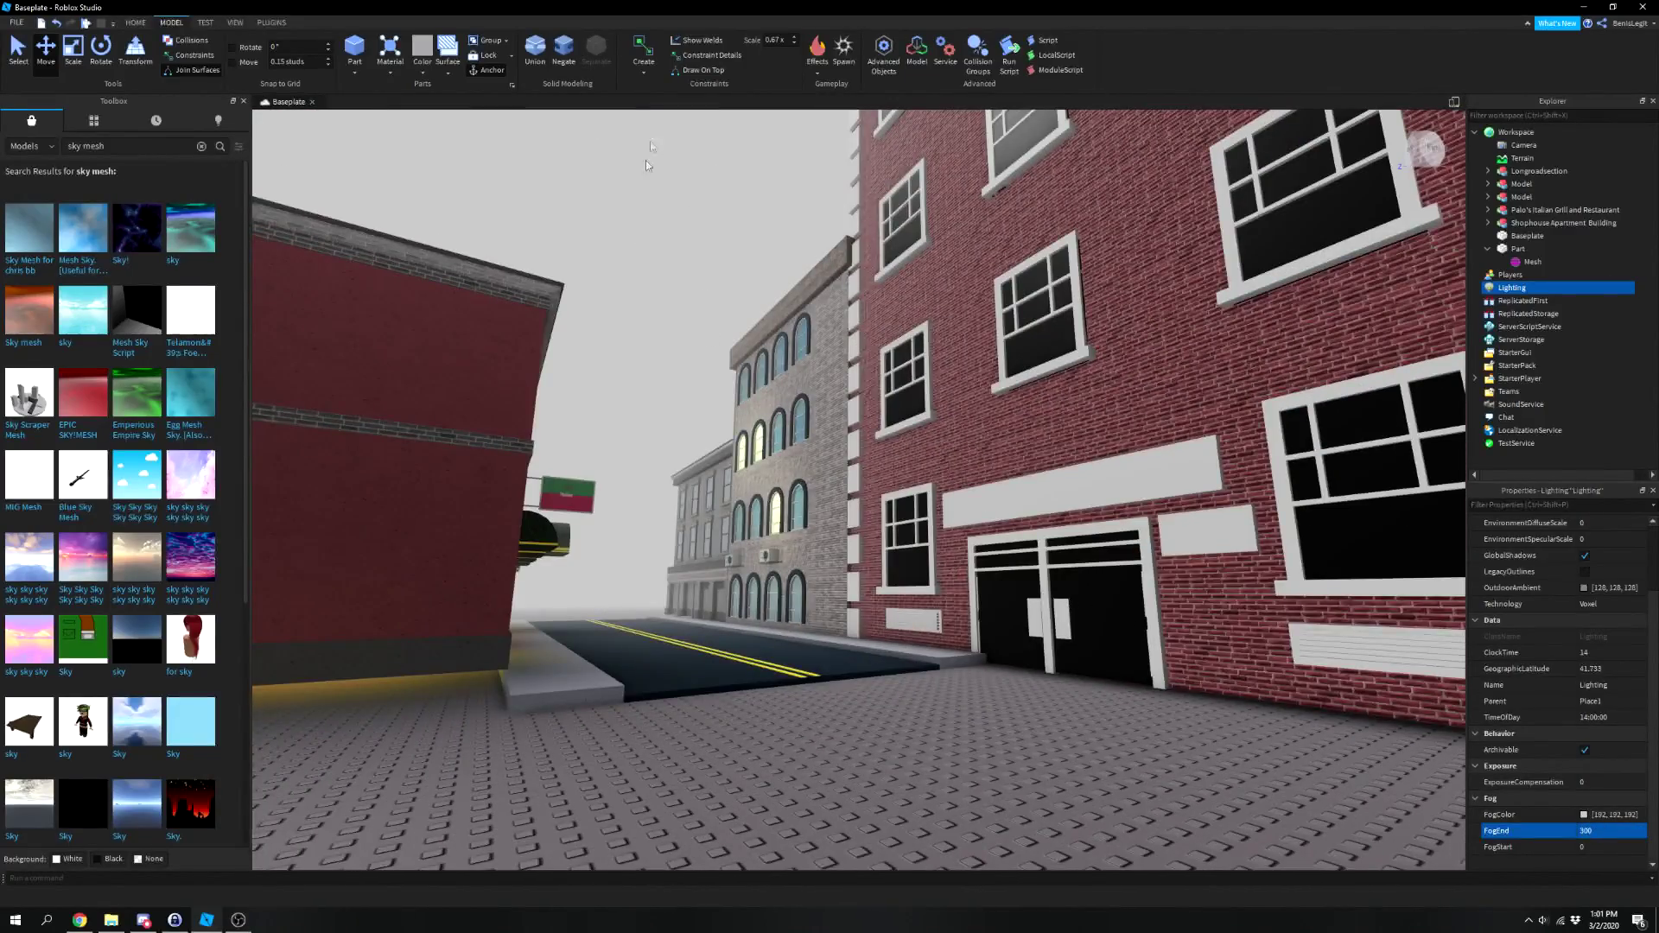
right_click_drag(697, 274, 752, 290)
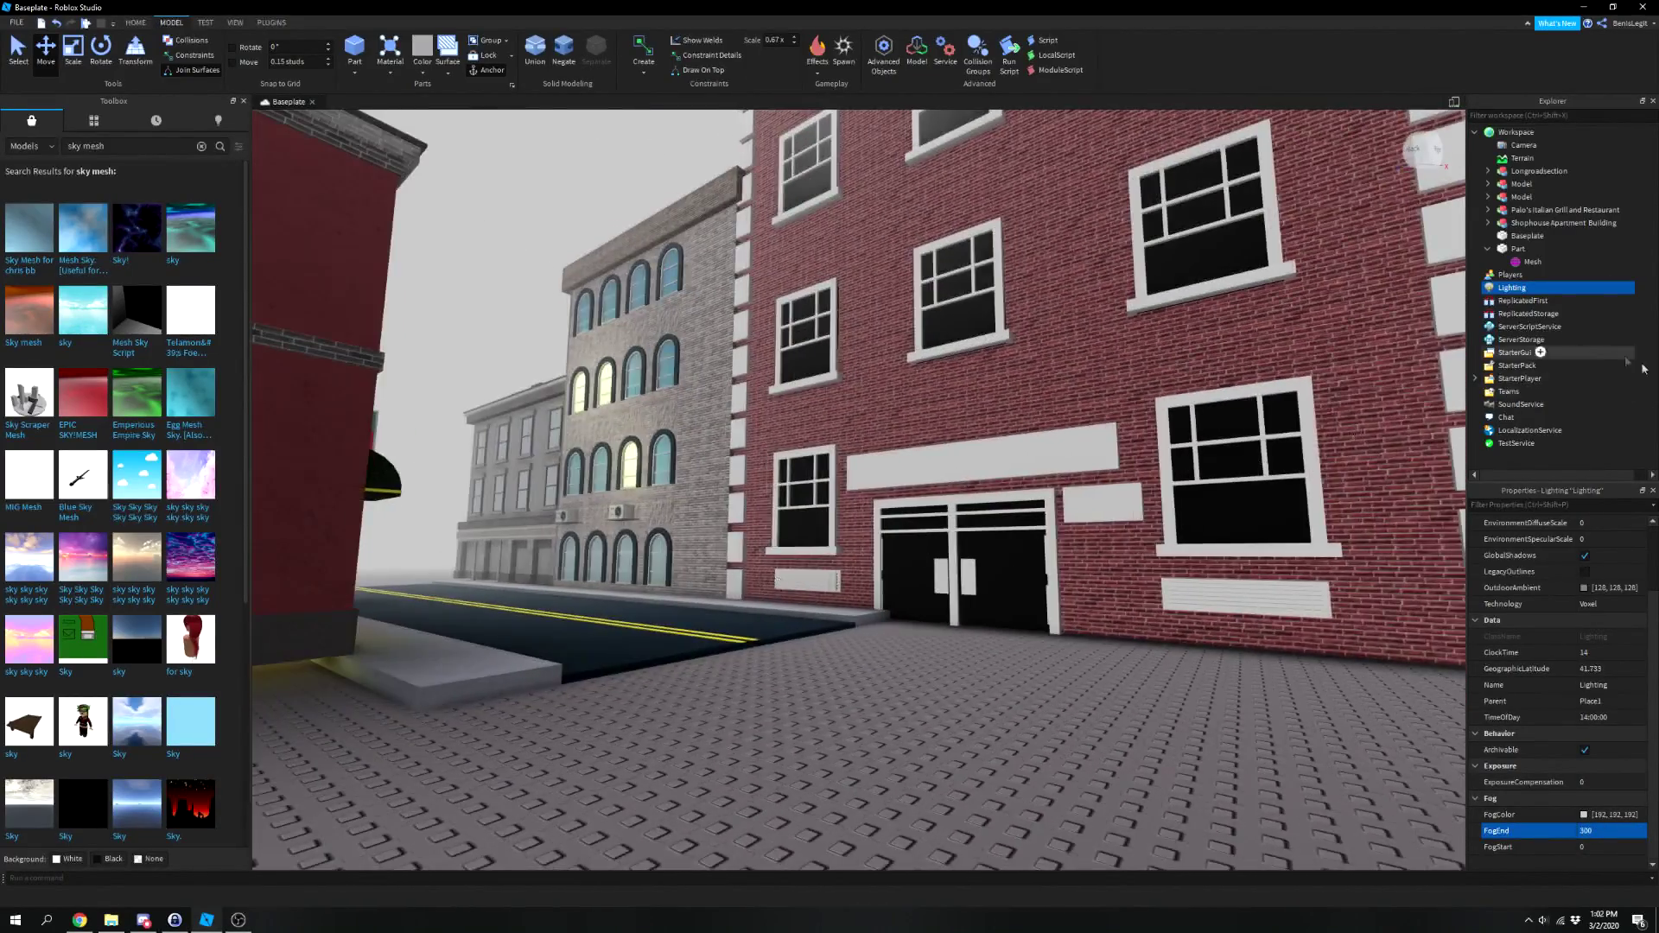
Set the Lighting's FogEnd to 200.
left_click(1608, 831)
type("200")
key("Return")
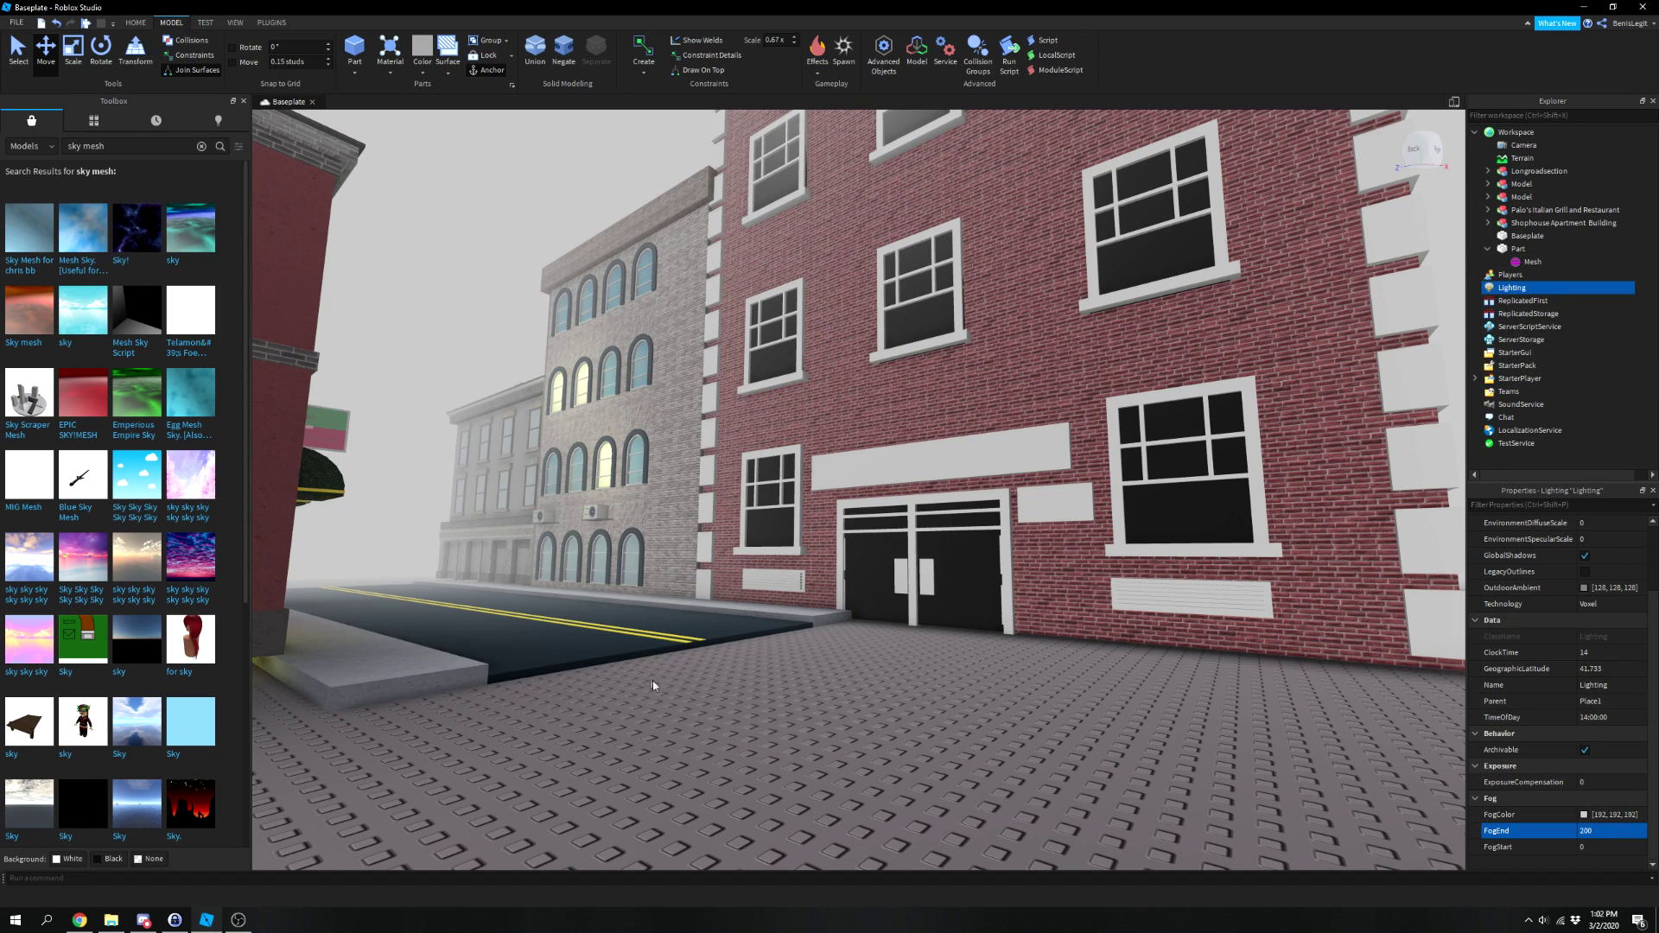
Duplicate the road section twice and move the copies so the road continues past both ends of the street.
left_click(648, 648)
key("ctrl+d")
left_click_drag(753, 649, 1392, 630)
key("s")
right_click_drag(1391, 630, 915, 467)
left_click(899, 470)
key("ctrl+d")
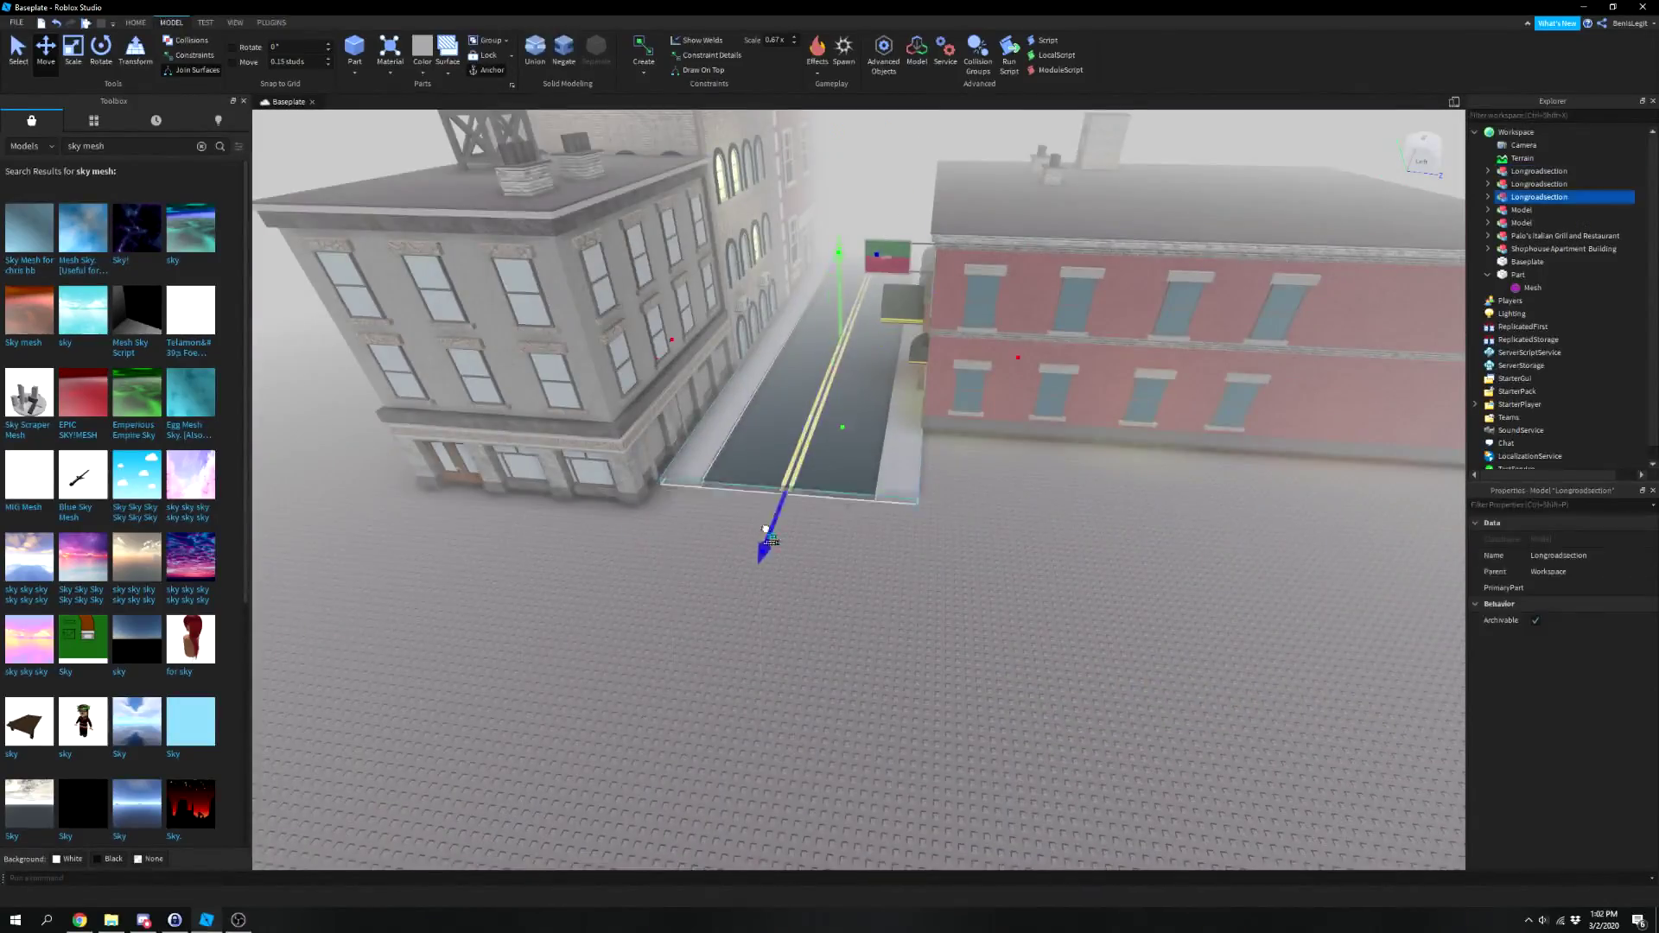
left_click_drag(765, 529, 605, 864)
Examine the view of the foggy street through the windows from inside the restaurant.
left_click(1107, 491)
key("w")
right_click_drag(1106, 491, 1103, 489)
key("w")
key("s")
key("a")
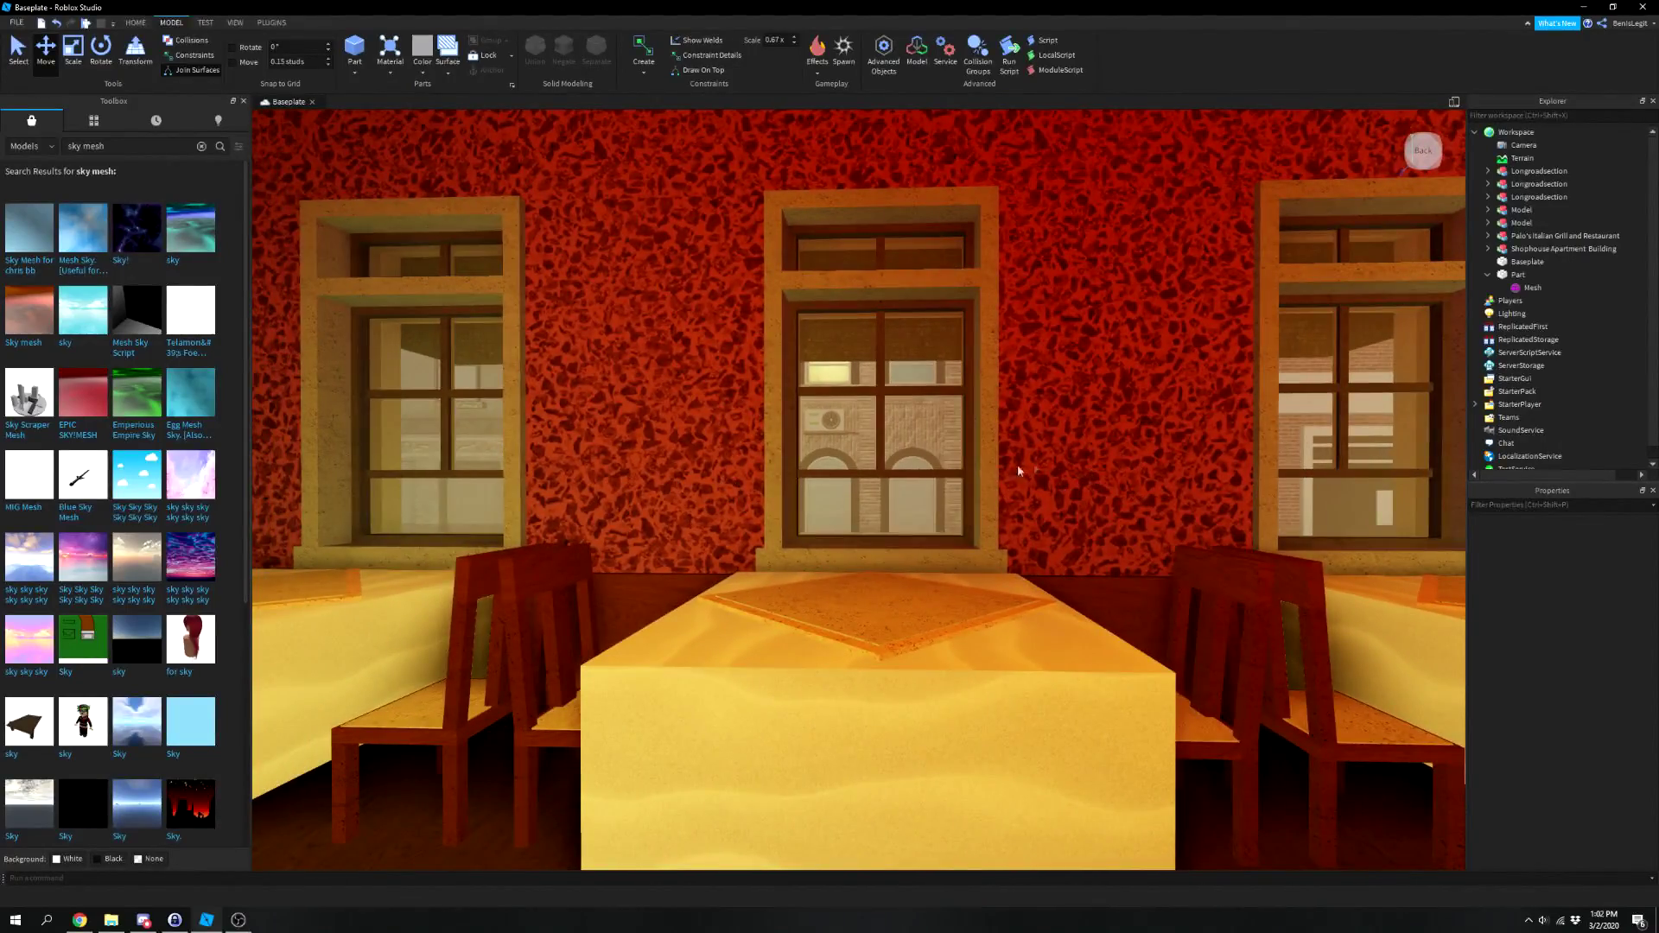
scroll(895, 464, "up", 10)
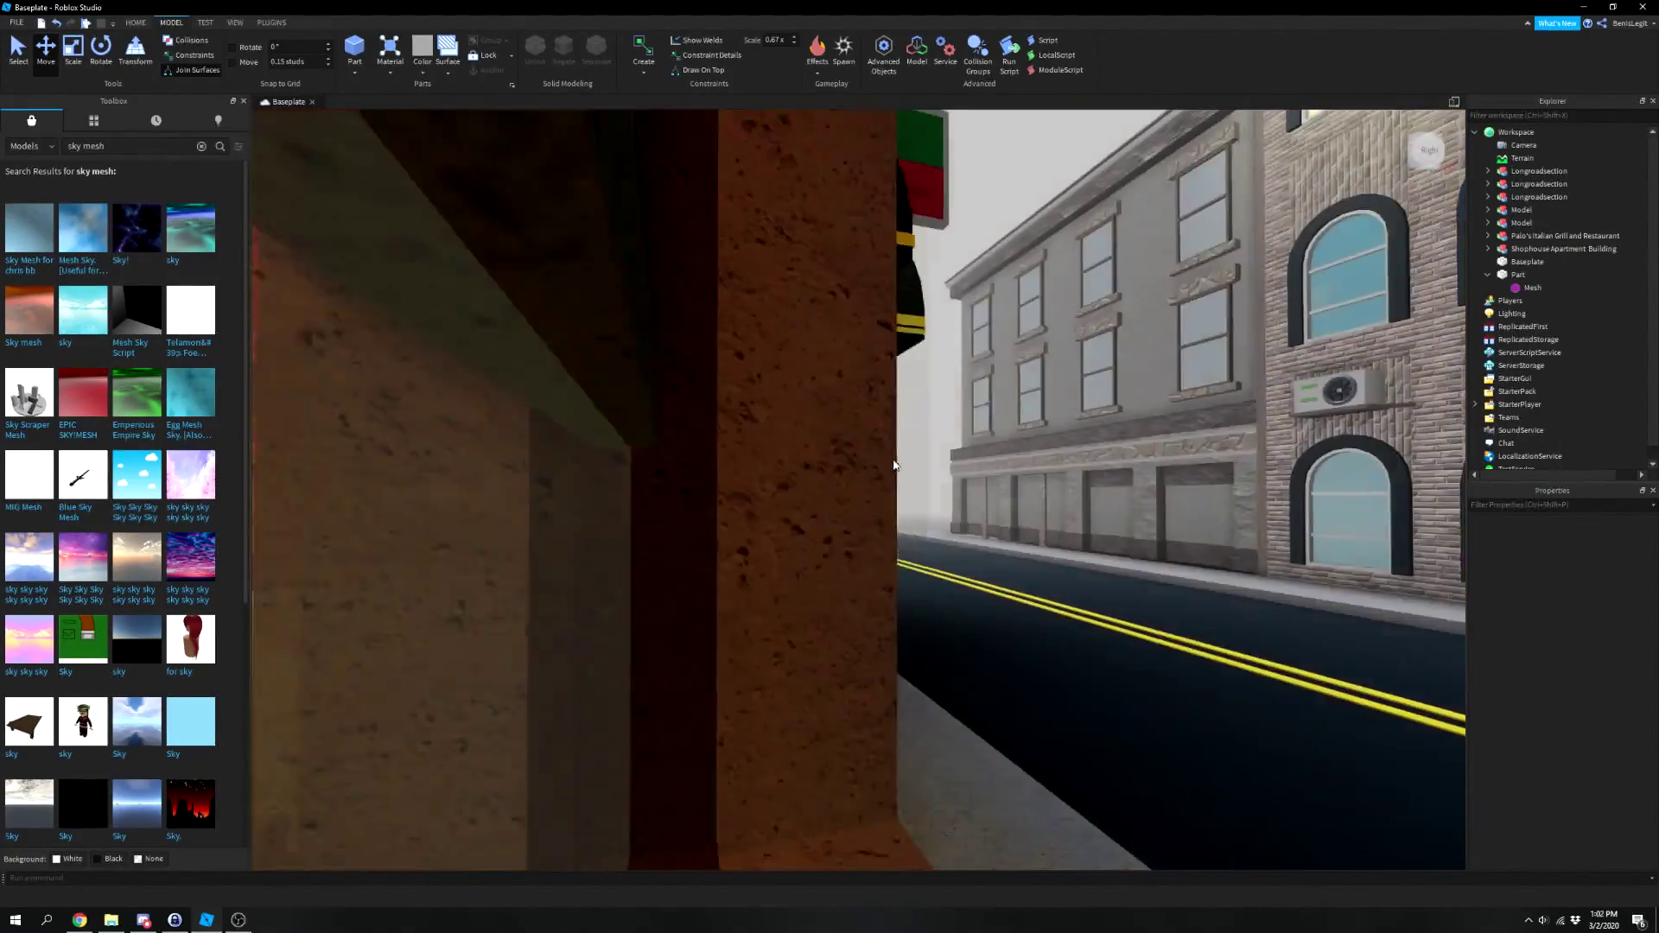
scroll(894, 465, "down", 10)
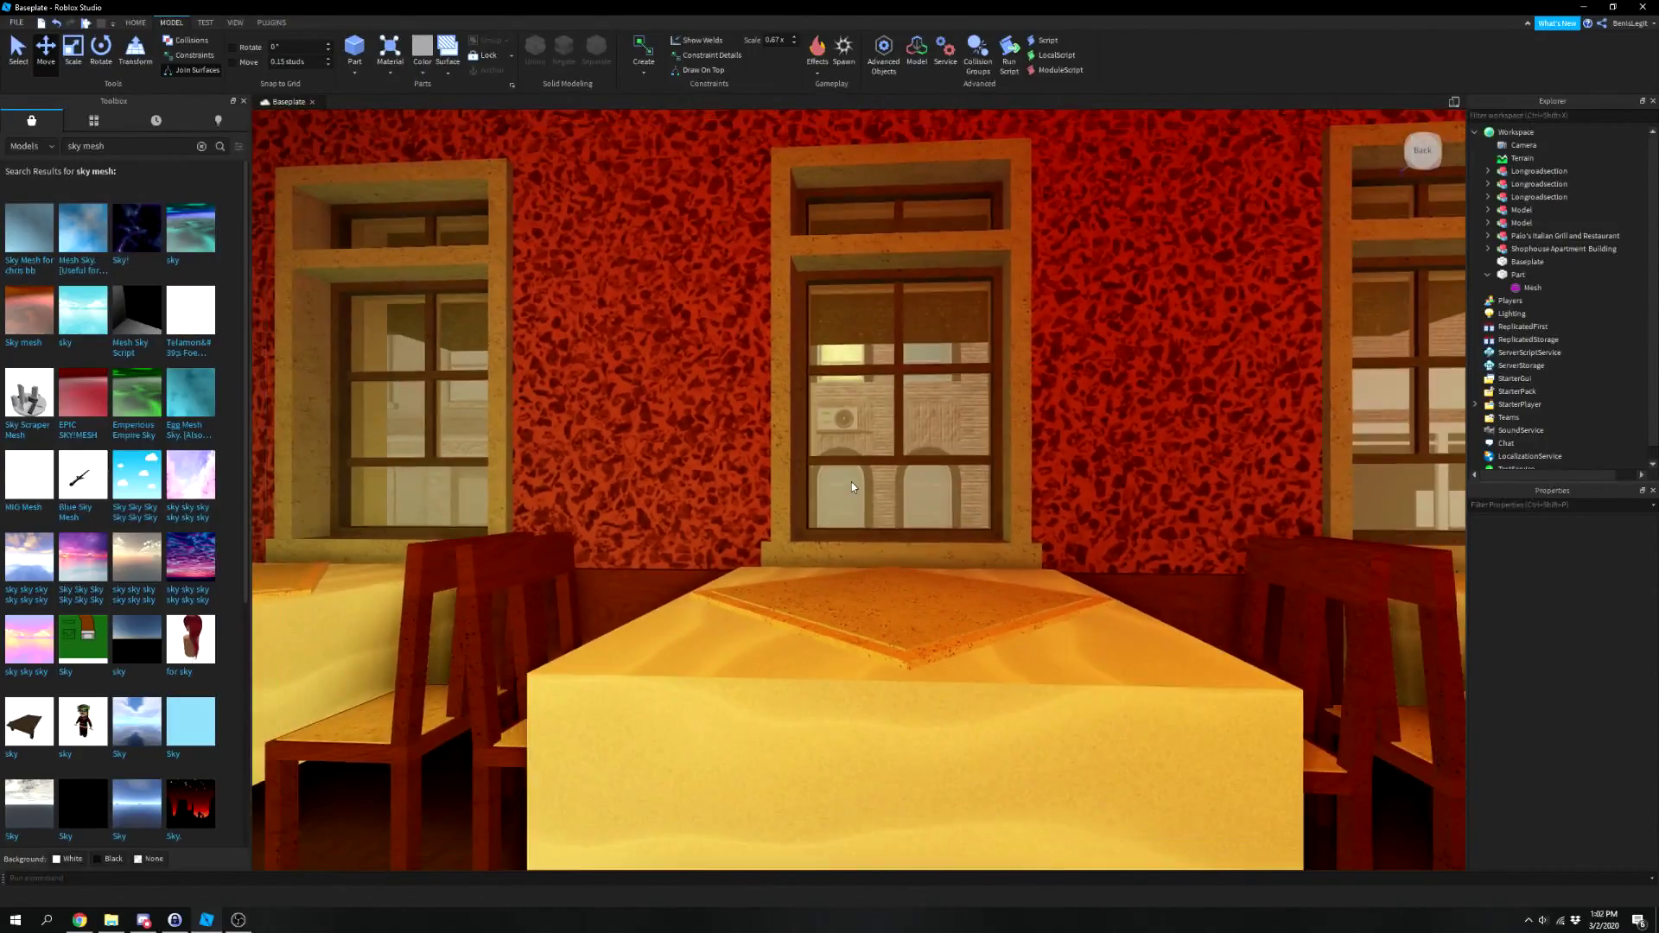
scroll(852, 482, "down", 5)
scroll(868, 482, "up", 7)
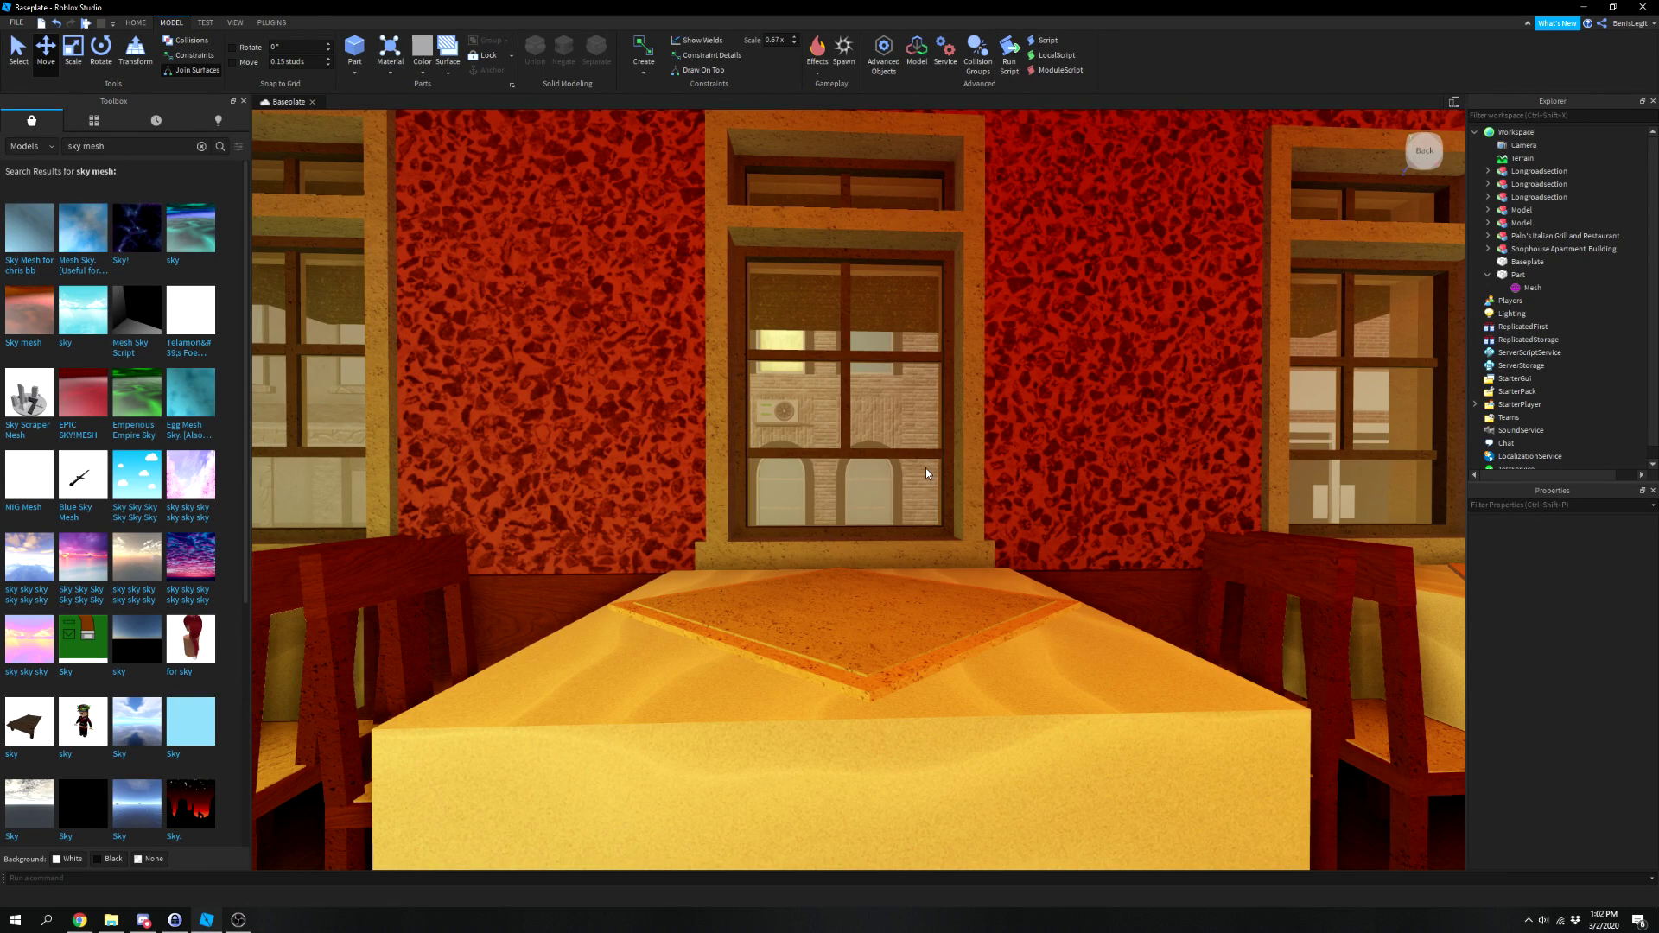
scroll(925, 469, "down", 4)
right_click_drag(925, 468, 925, 470)
scroll(925, 471, "up", 3)
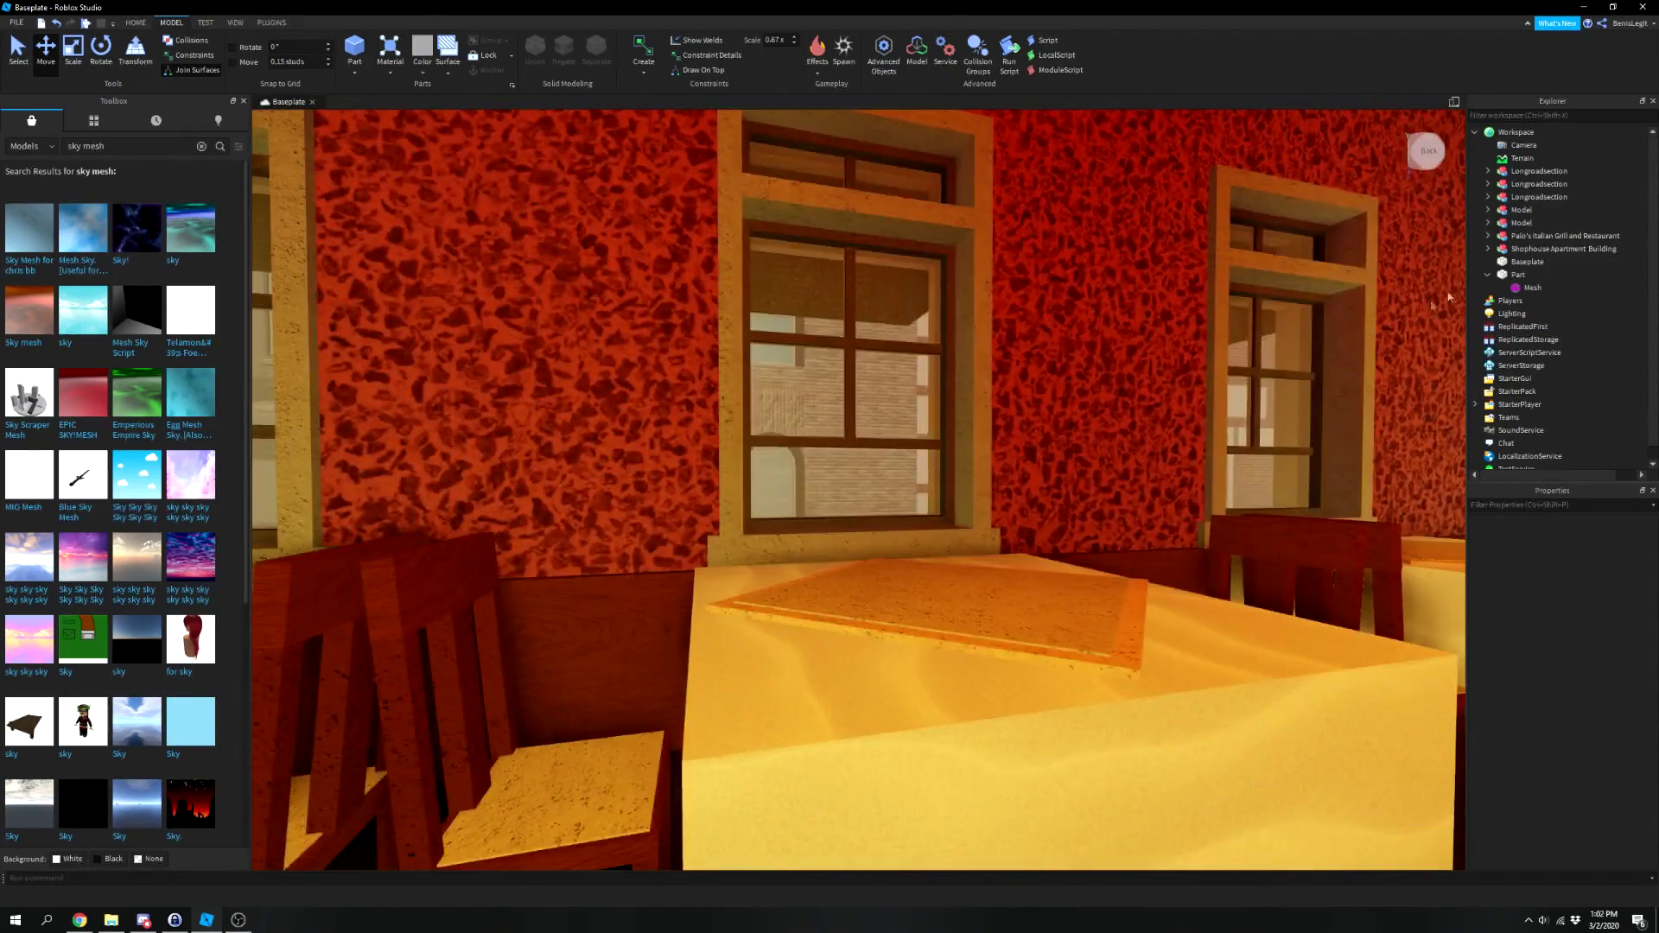
Set the Lighting's TimeOfDay to 20:00:00 and check the restaurant interior by night.
left_click(1512, 314)
scroll(1606, 806, "down", 3)
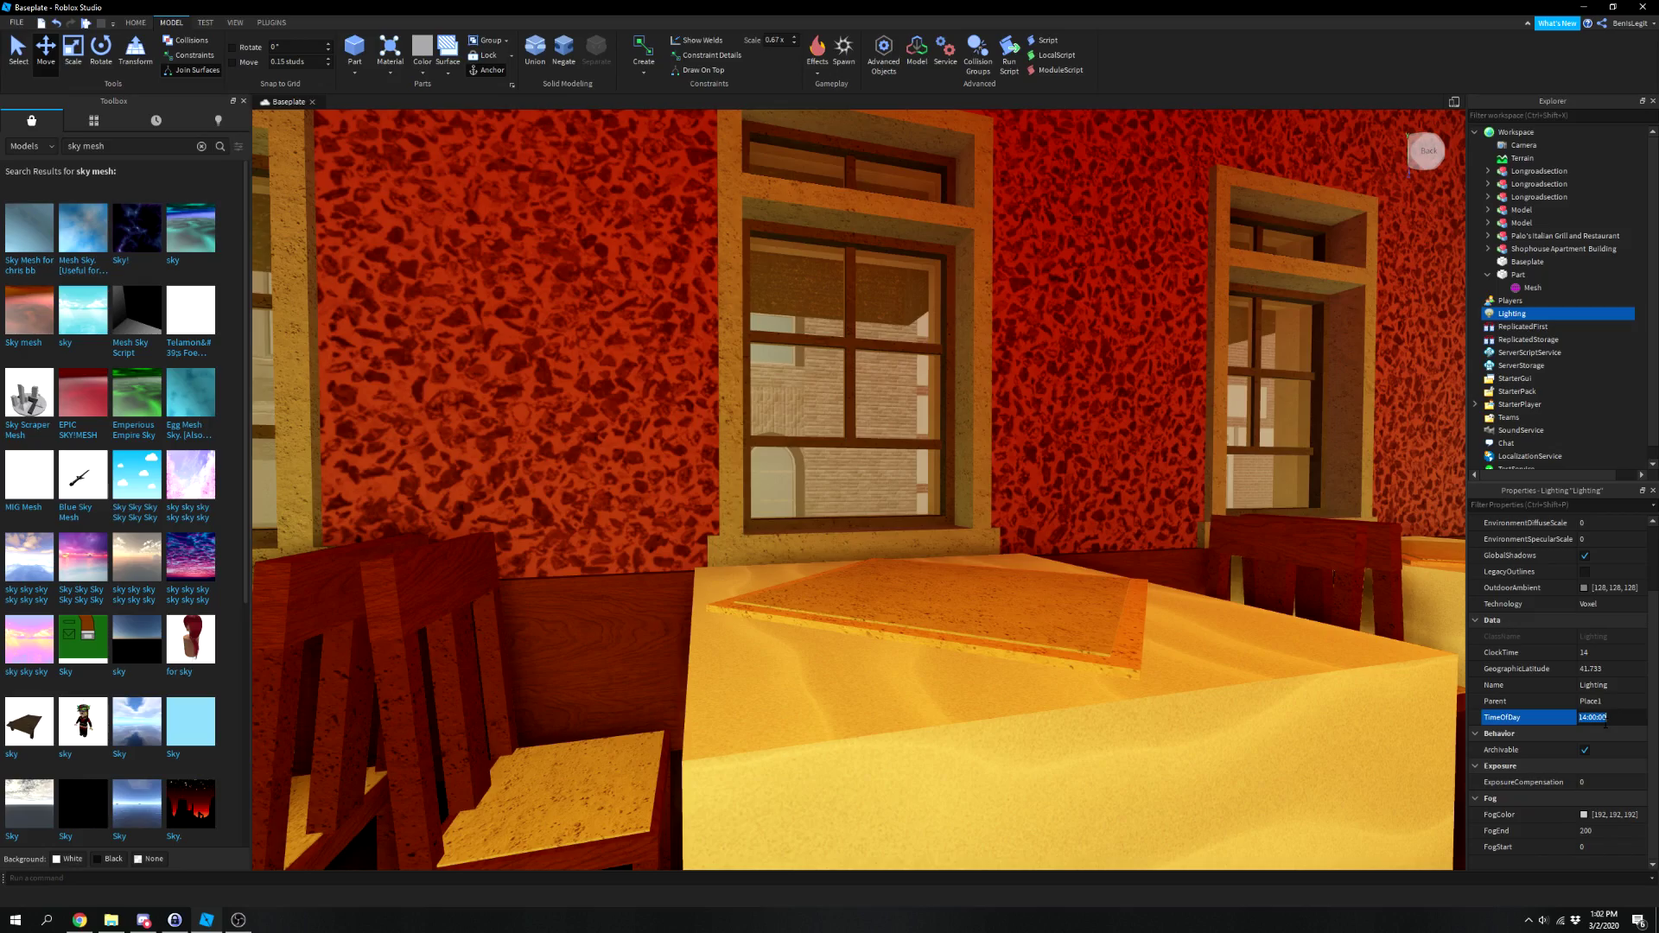
type("20")
key("Return")
scroll(1055, 568, "up", 8)
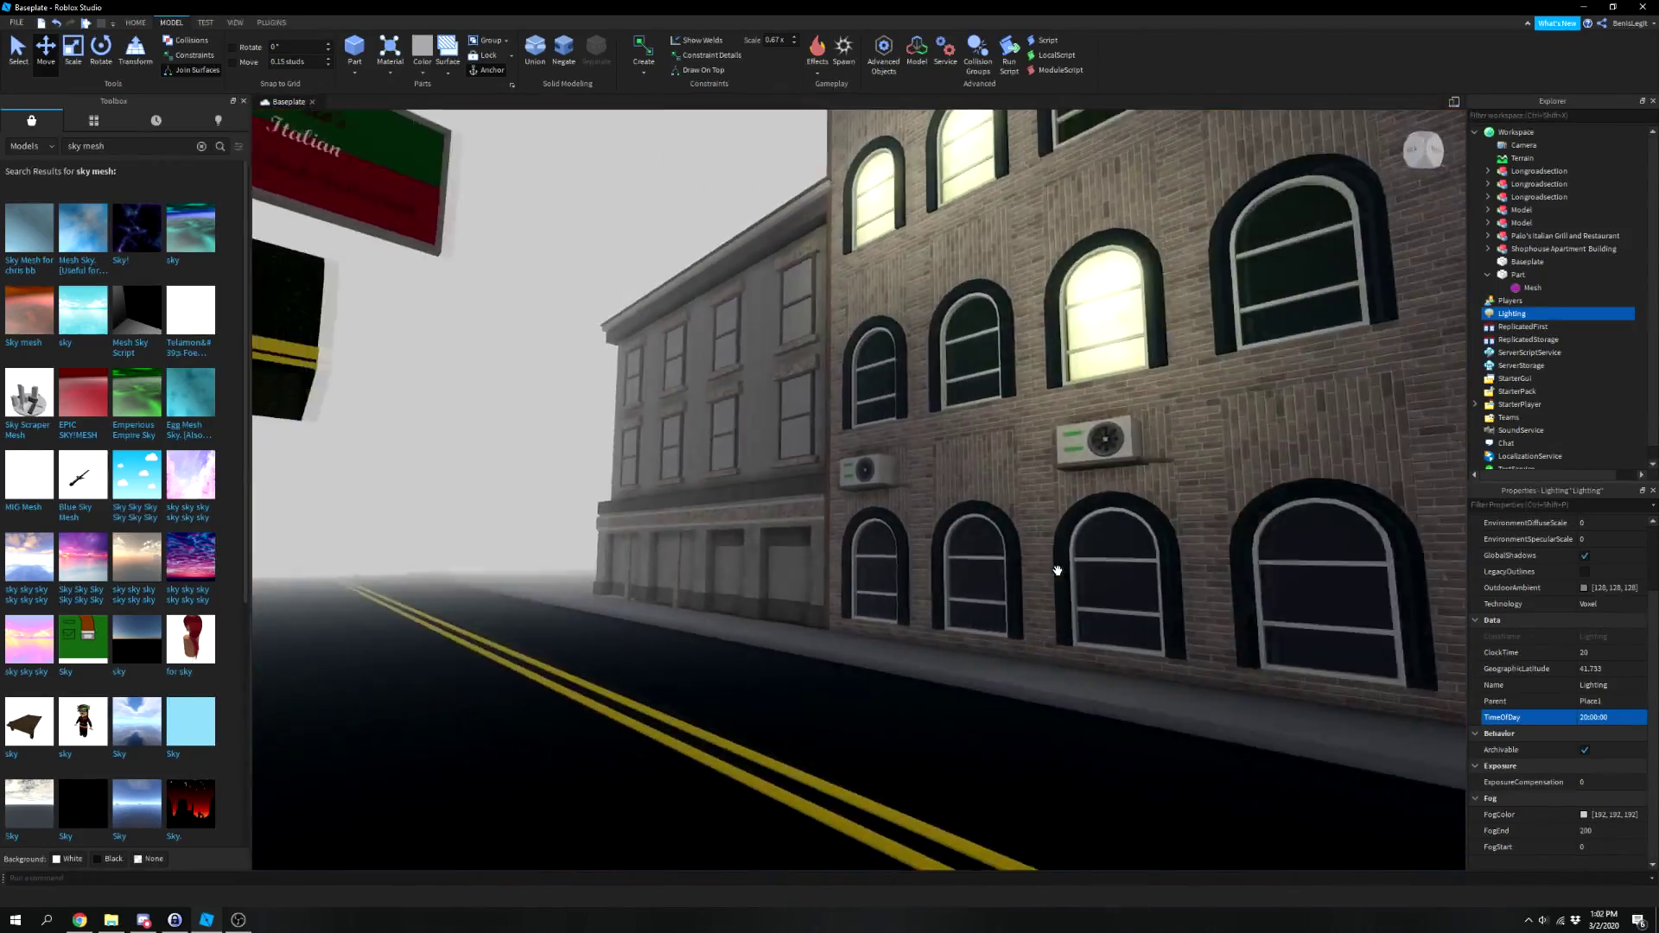
scroll(1058, 570, "down", 8)
right_click_drag(1057, 572, 1066, 566)
key("a")
Darken the Lighting's FogColor to the grey 68, 68, 68.
left_click(1584, 815)
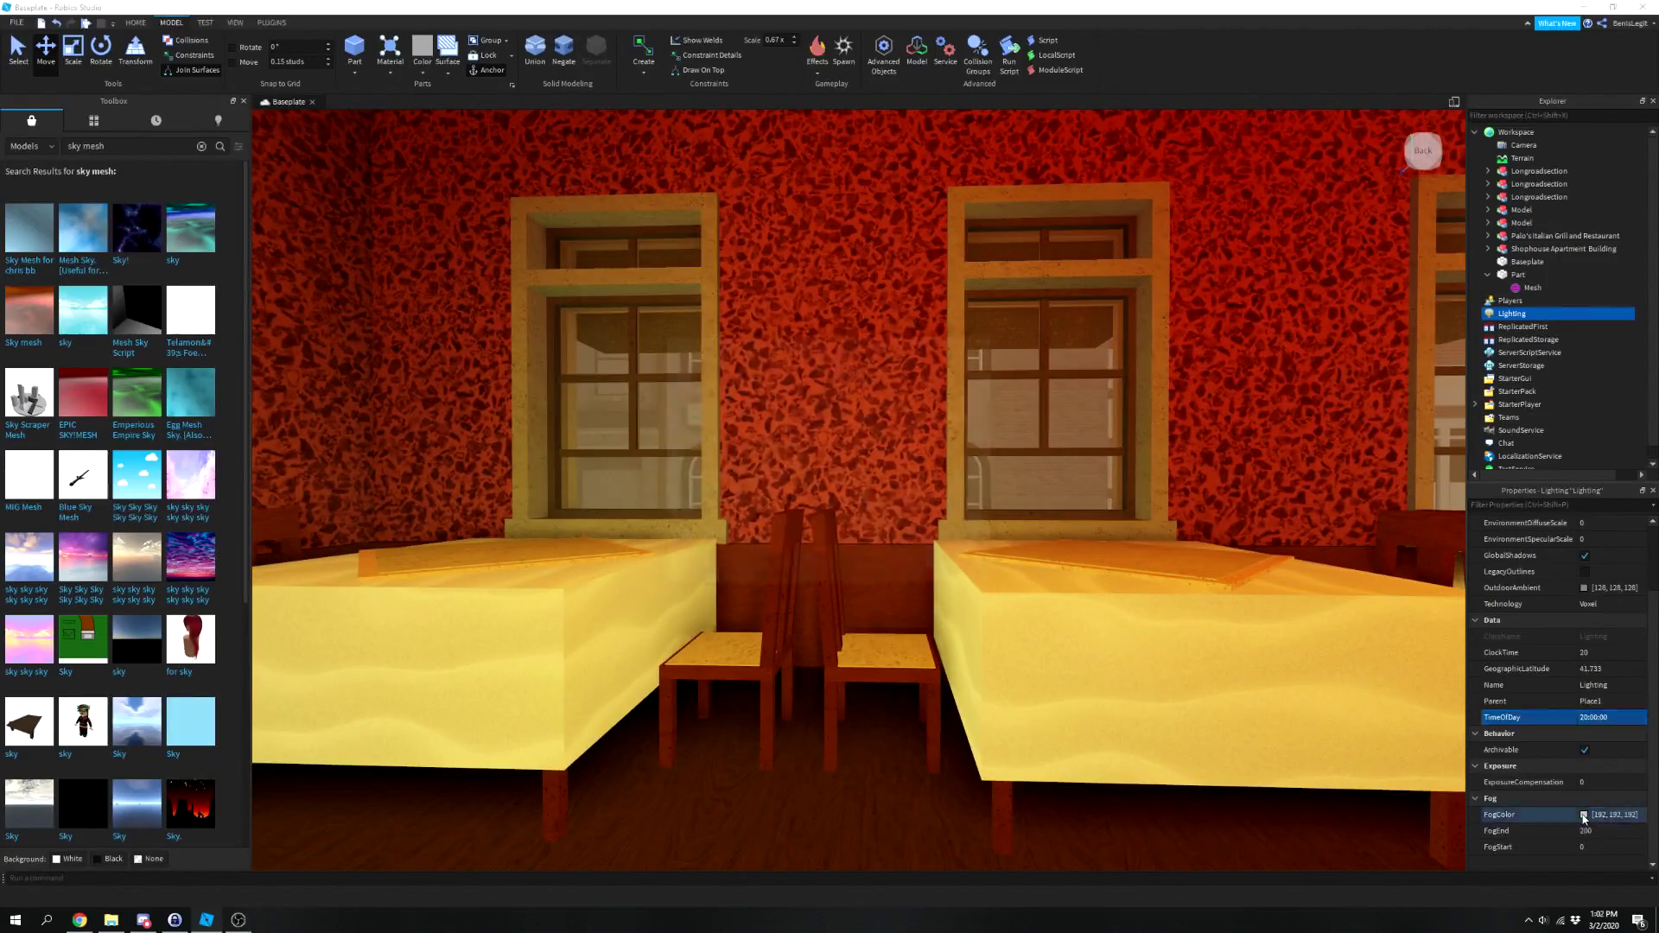
left_click_drag(981, 413, 982, 425)
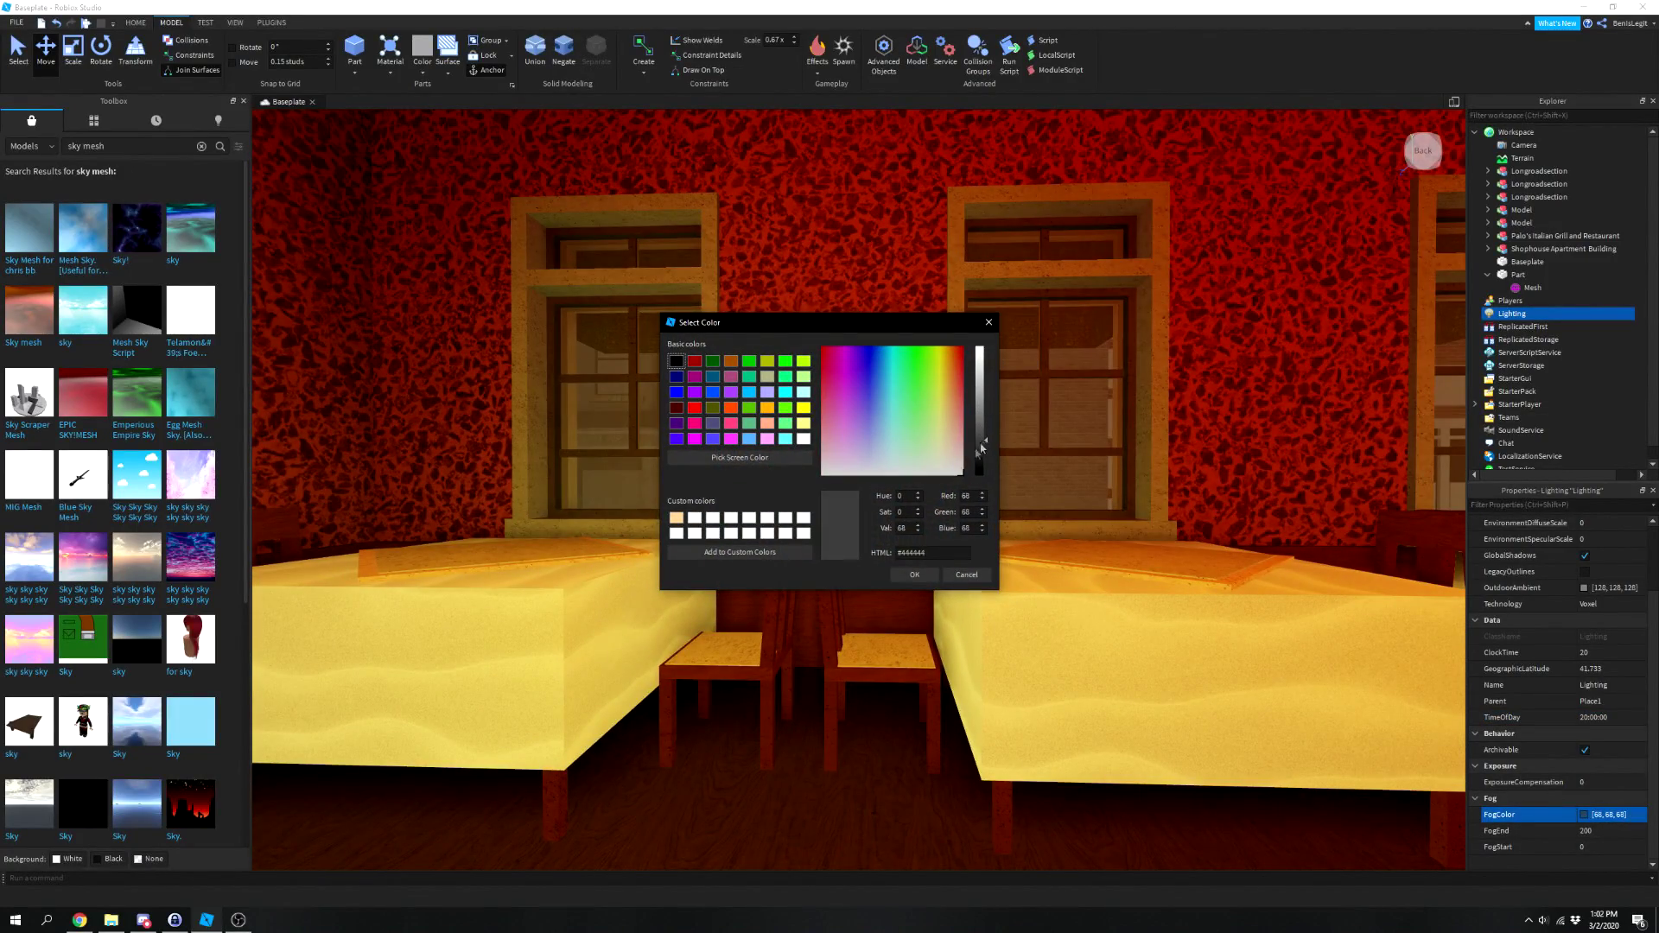
left_click(916, 574)
scroll(937, 579, "up", 5)
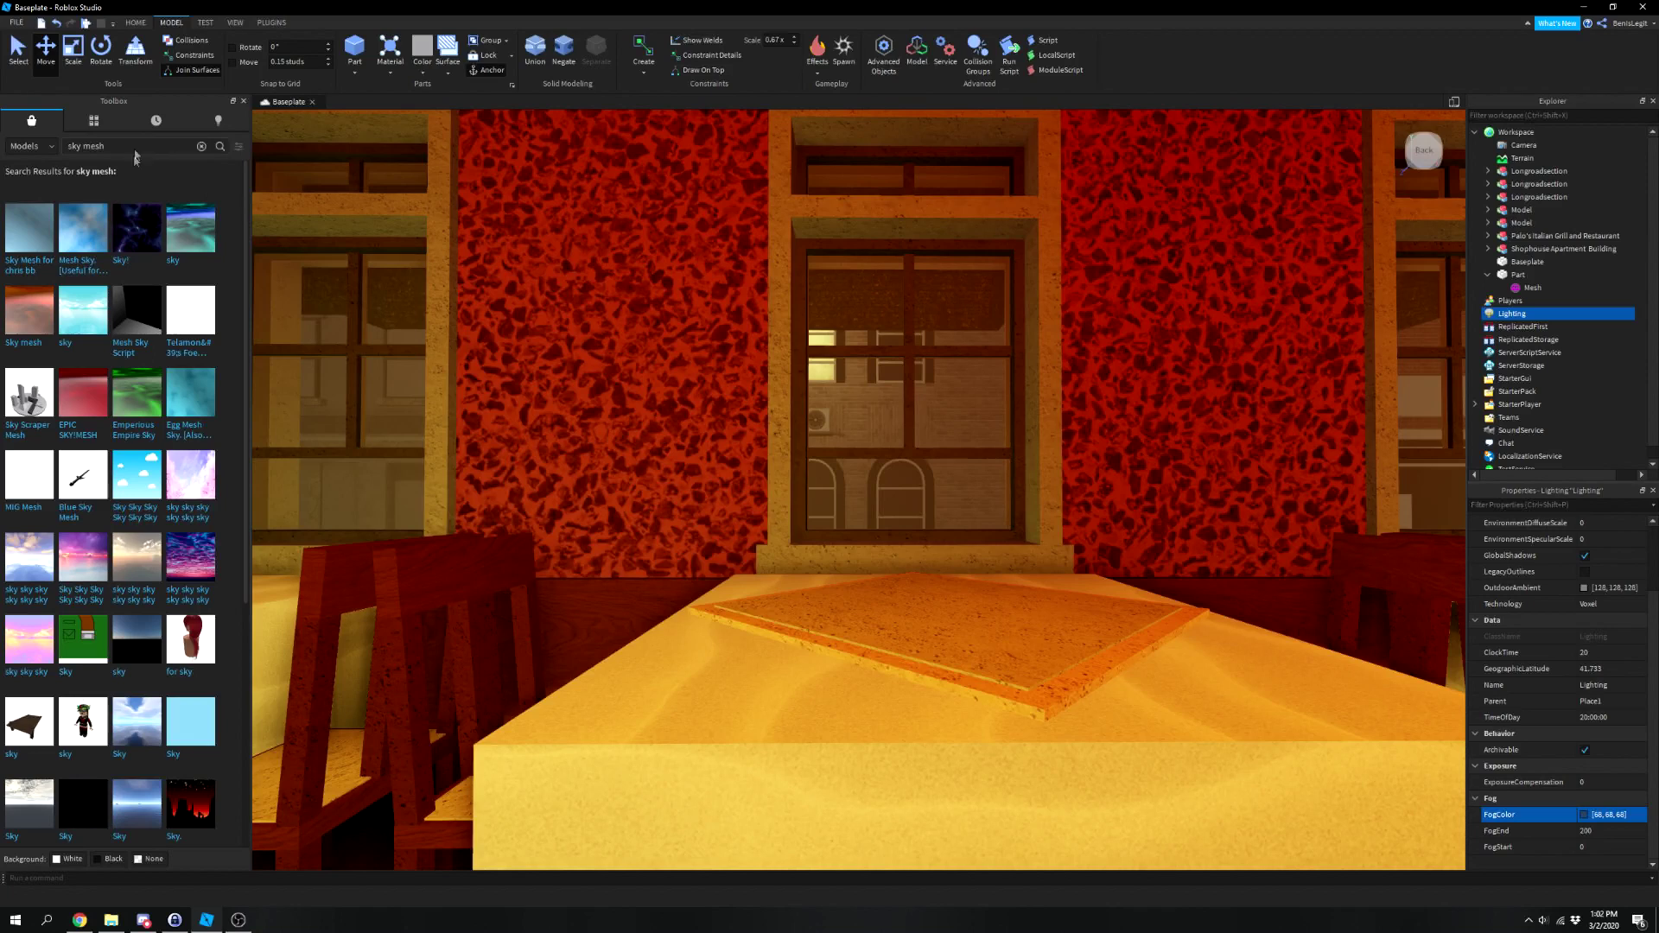
Search the models for "rain particles" and insert the Rain model into the scene.
left_click(201, 147)
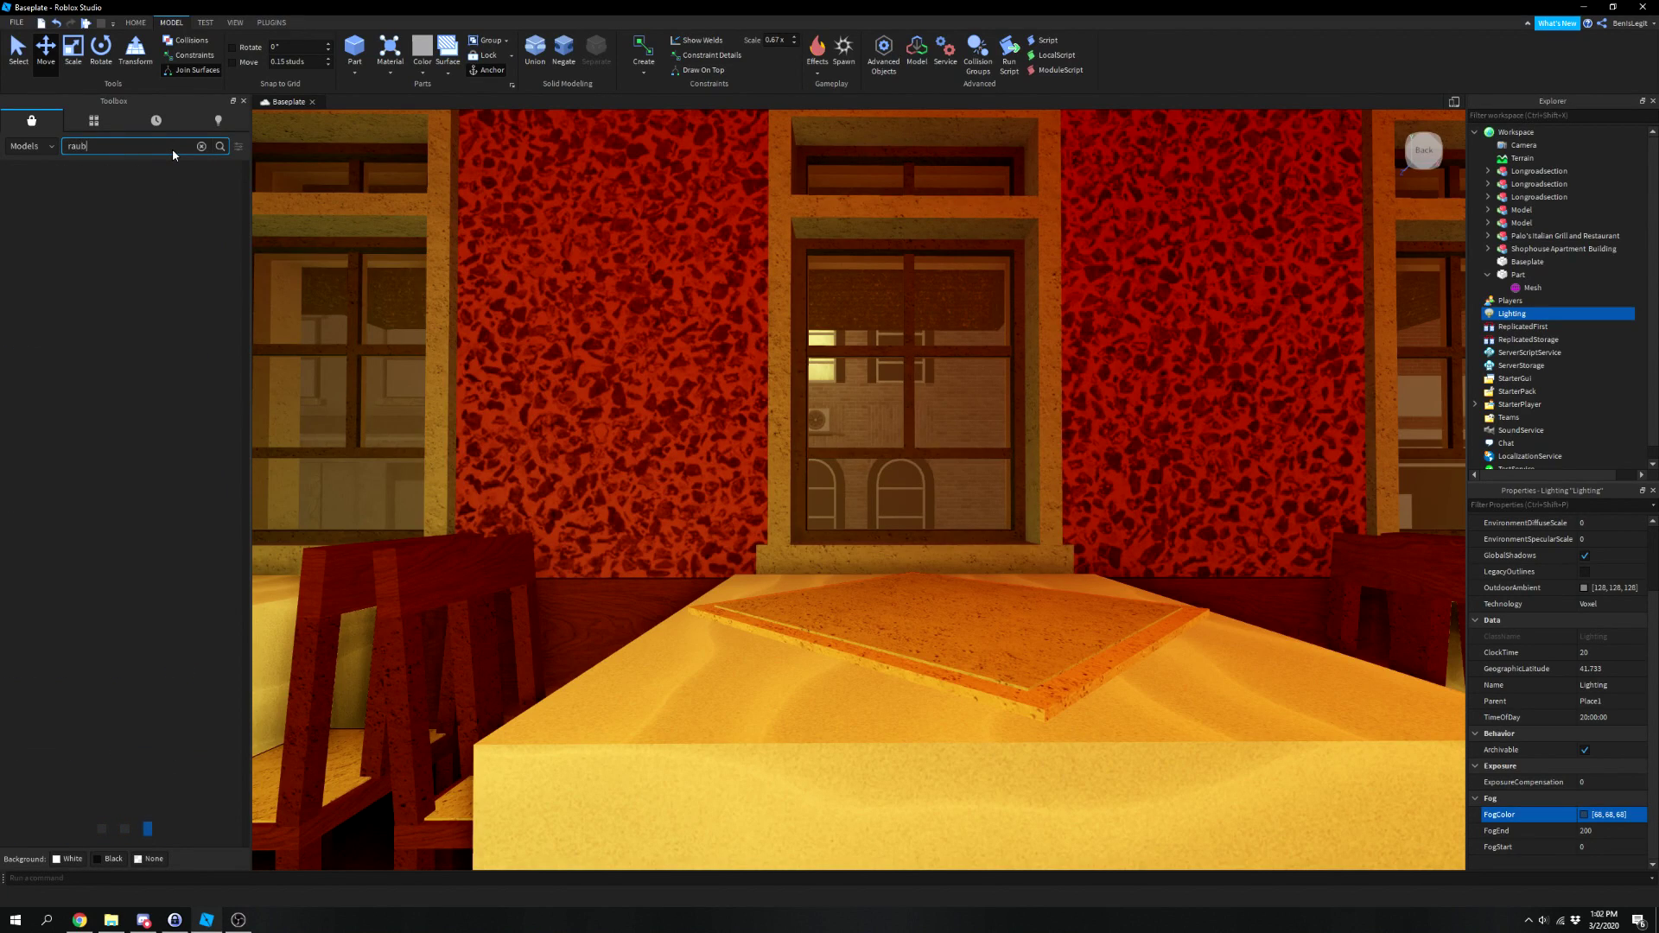
type("rain particles")
key("Return")
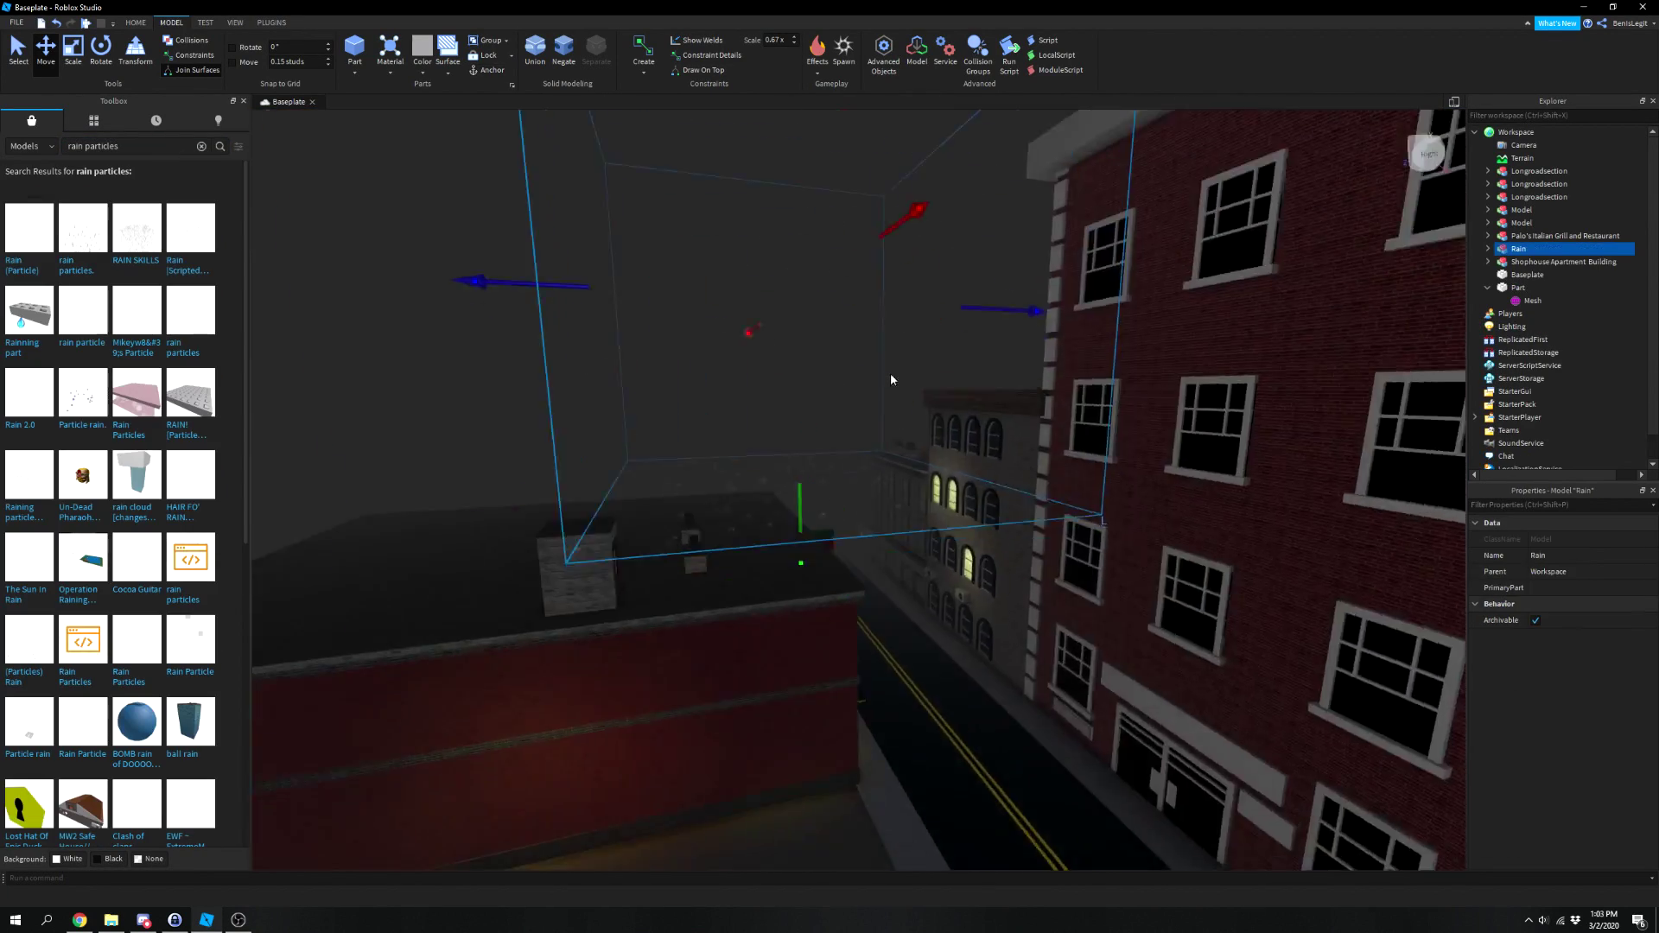
right_click_drag(890, 371, 667, 290)
left_click_drag(666, 289, 1037, 281)
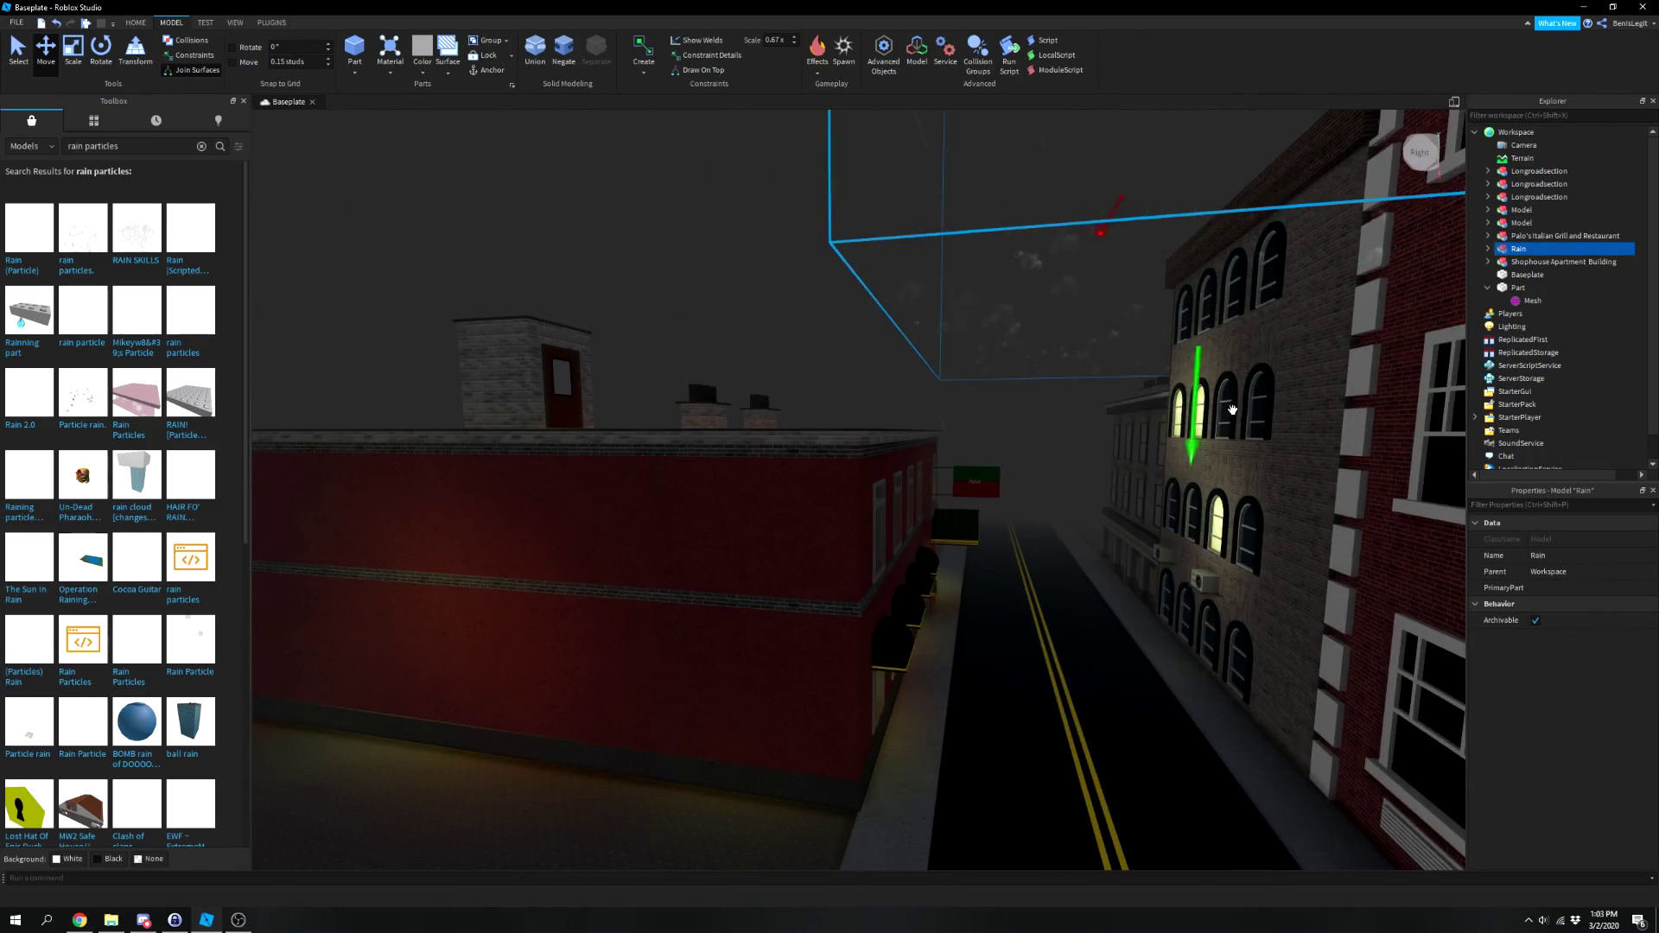
Lower the Rain model over the street beside the restaurant.
left_click_drag(1194, 444, 1158, 677)
right_click_drag(1158, 678, 1155, 671)
key("w")
key("s")
key("s")
left_click_drag(988, 495, 980, 598)
key("a")
key("q")
right_click_drag(888, 337, 895, 309)
key("e")
left_click(728, 374)
Examine the rainy street from the sidewalk and through the windows inside the restaurant.
right_click_drag(728, 373, 739, 377)
key("q")
key("d")
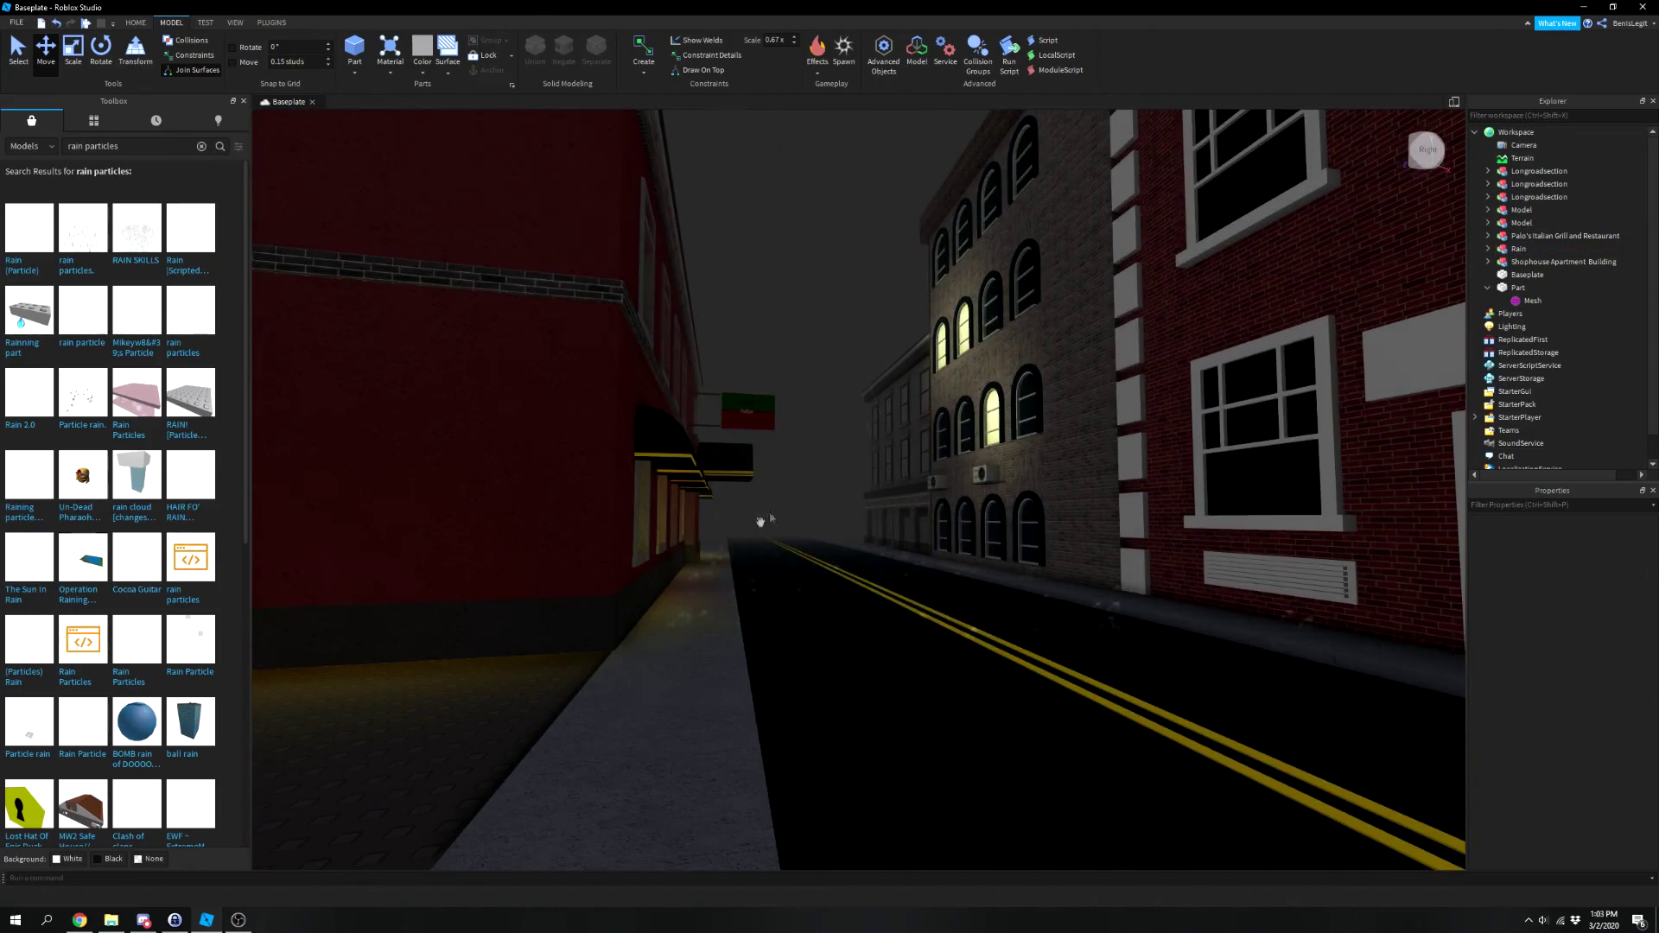
key("a")
key("w")
right_click_drag(769, 504, 782, 506)
key("s")
key("s")
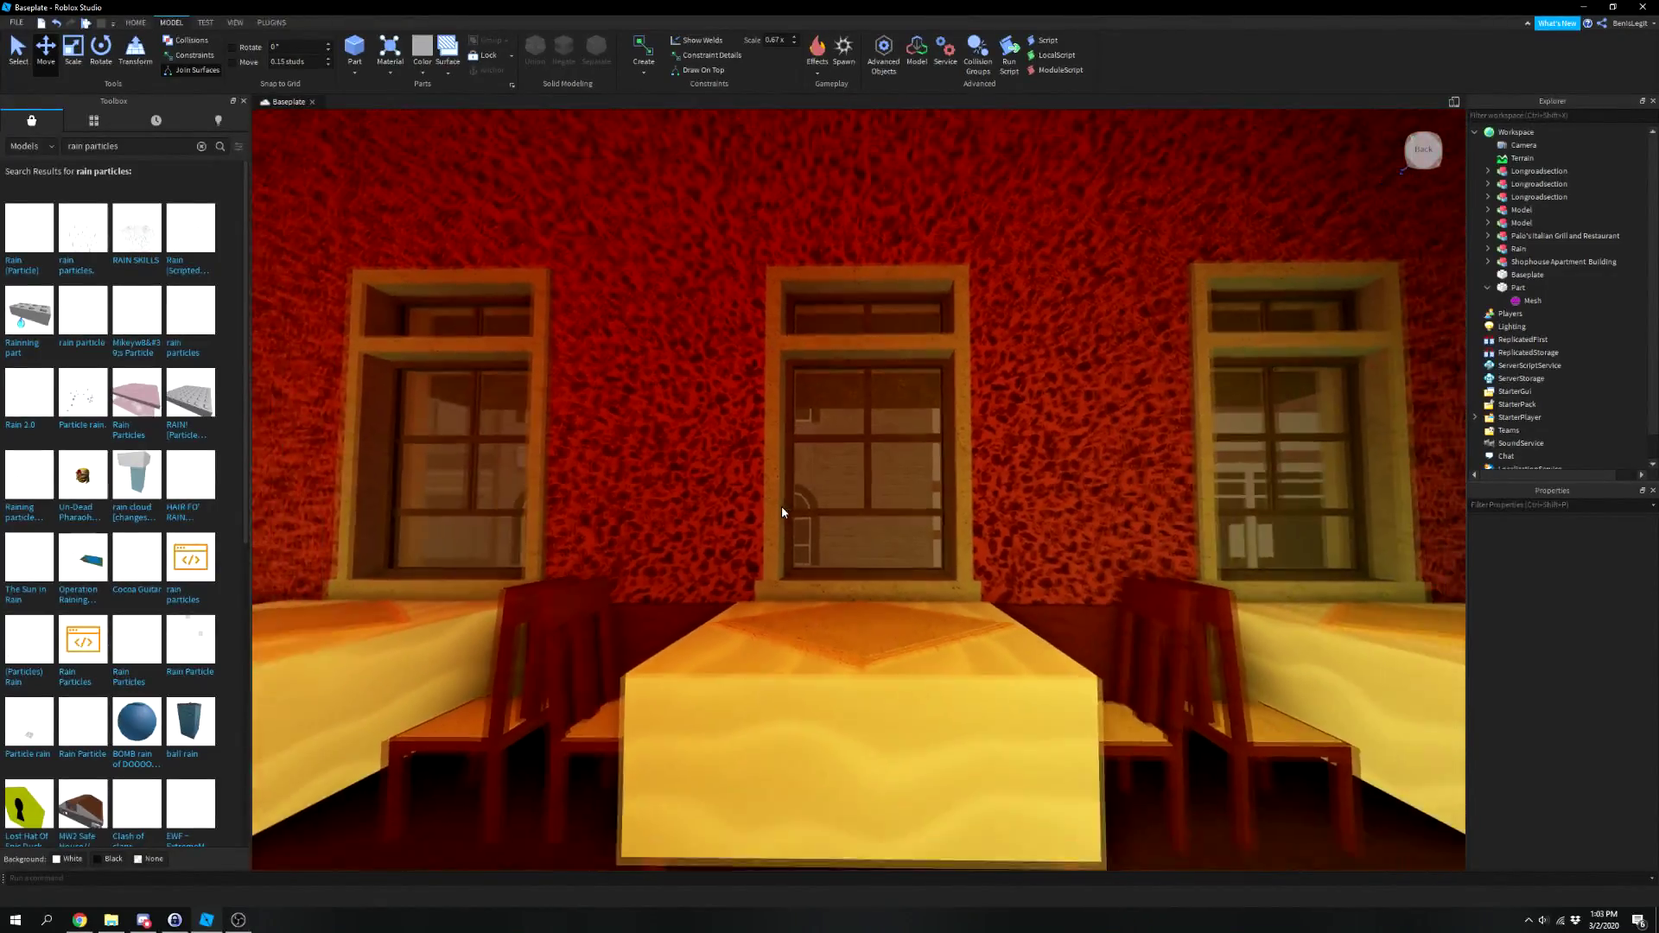
key("s")
key("w")
right_click_drag(792, 509, 738, 435)
key("w")
key("s")
key("w")
key("s")
Insert the second saved user character as an R6 rig with the Character Inserter plugin.
left_click(271, 22)
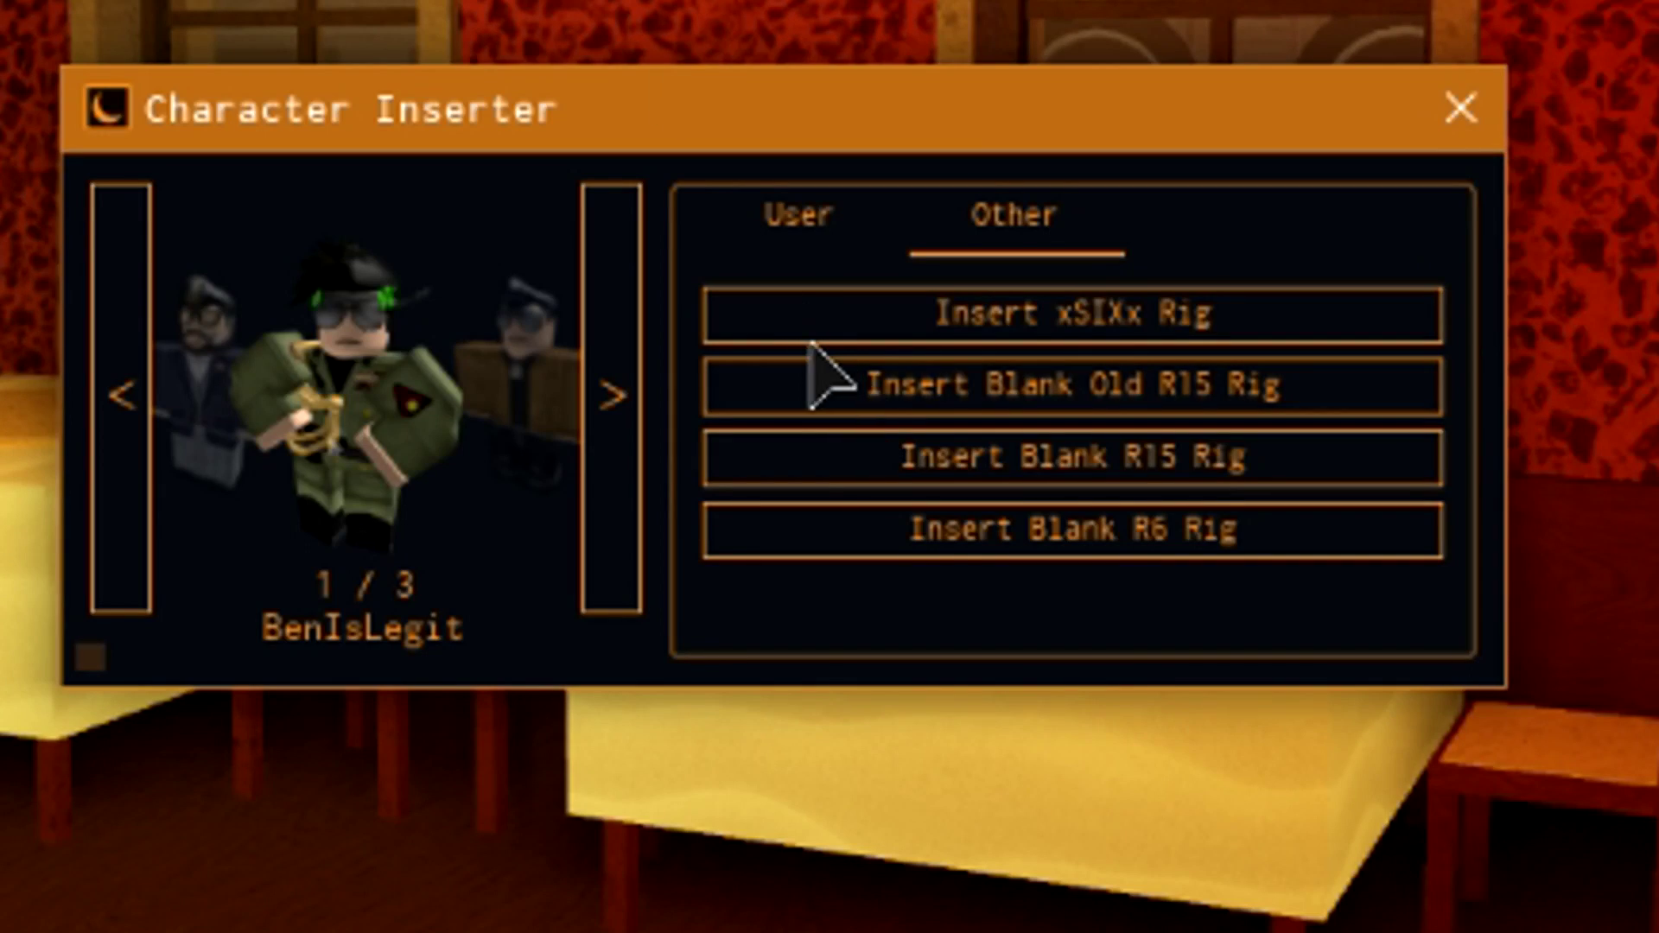
left_click(612, 406)
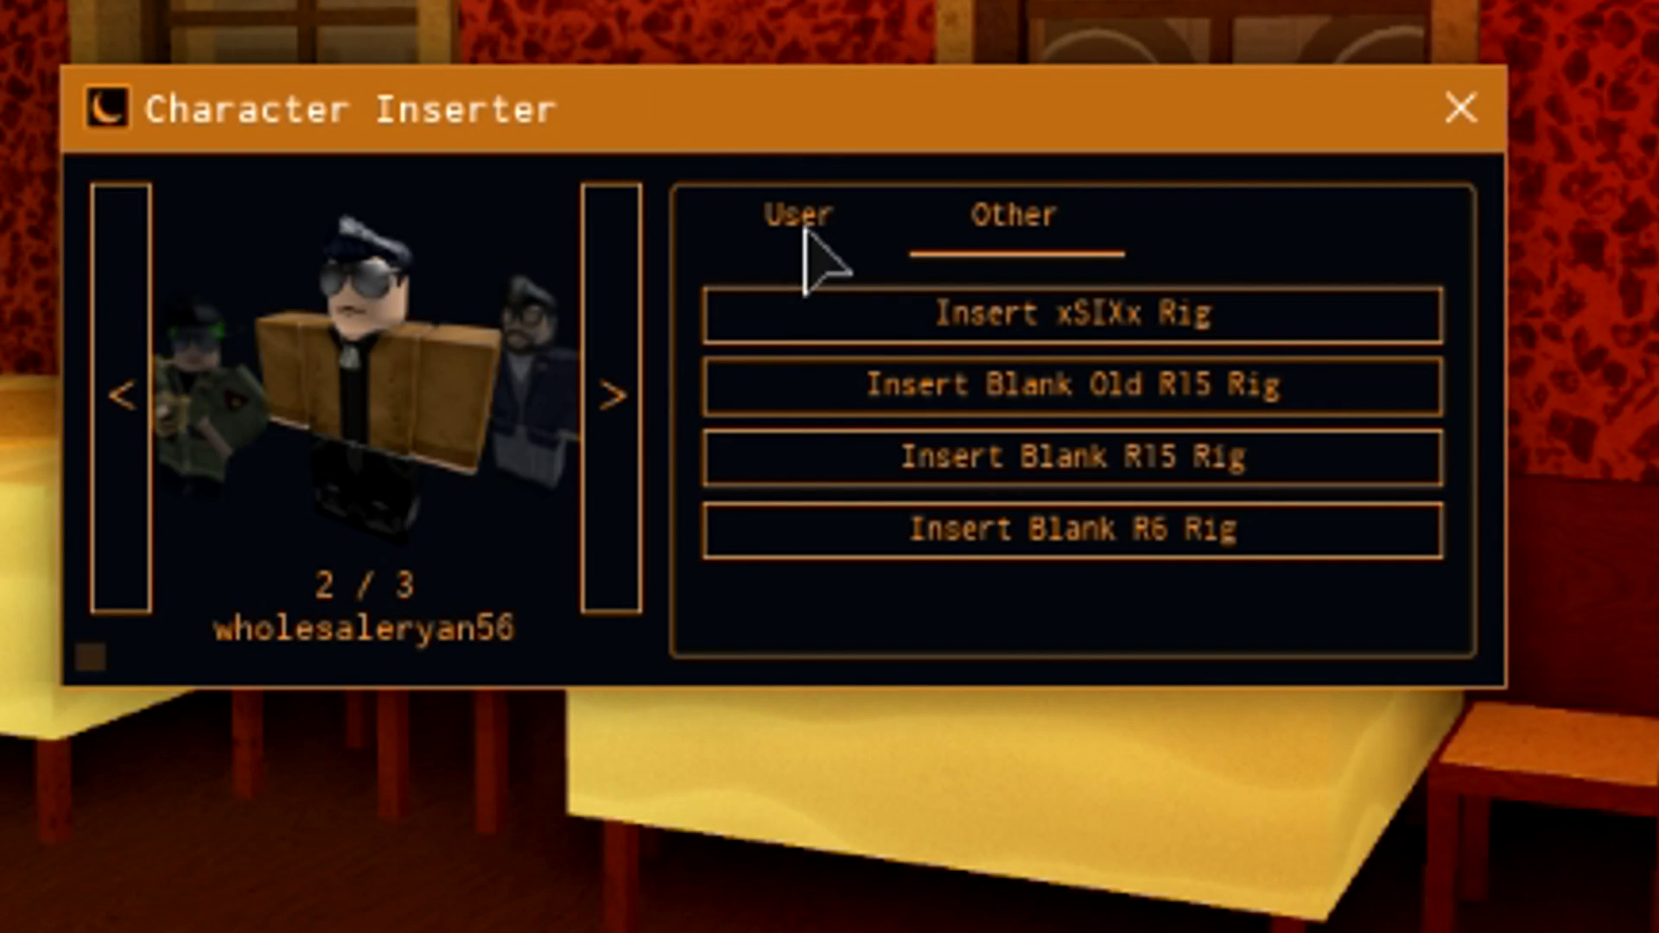
left_click(800, 218)
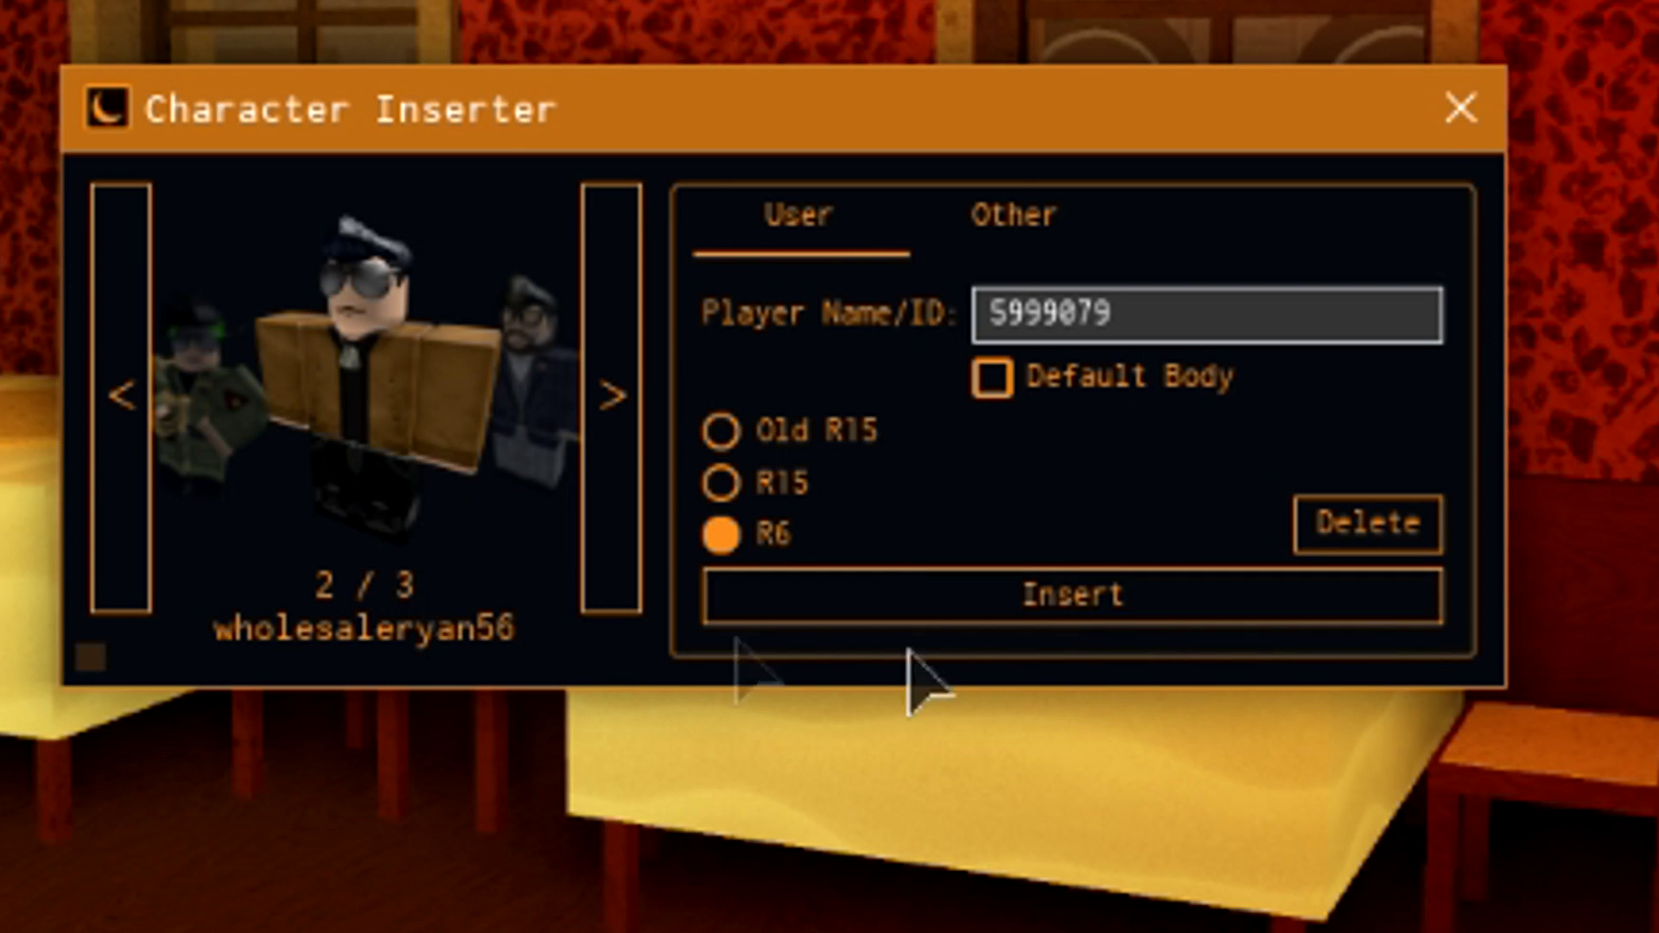
left_click(1042, 605)
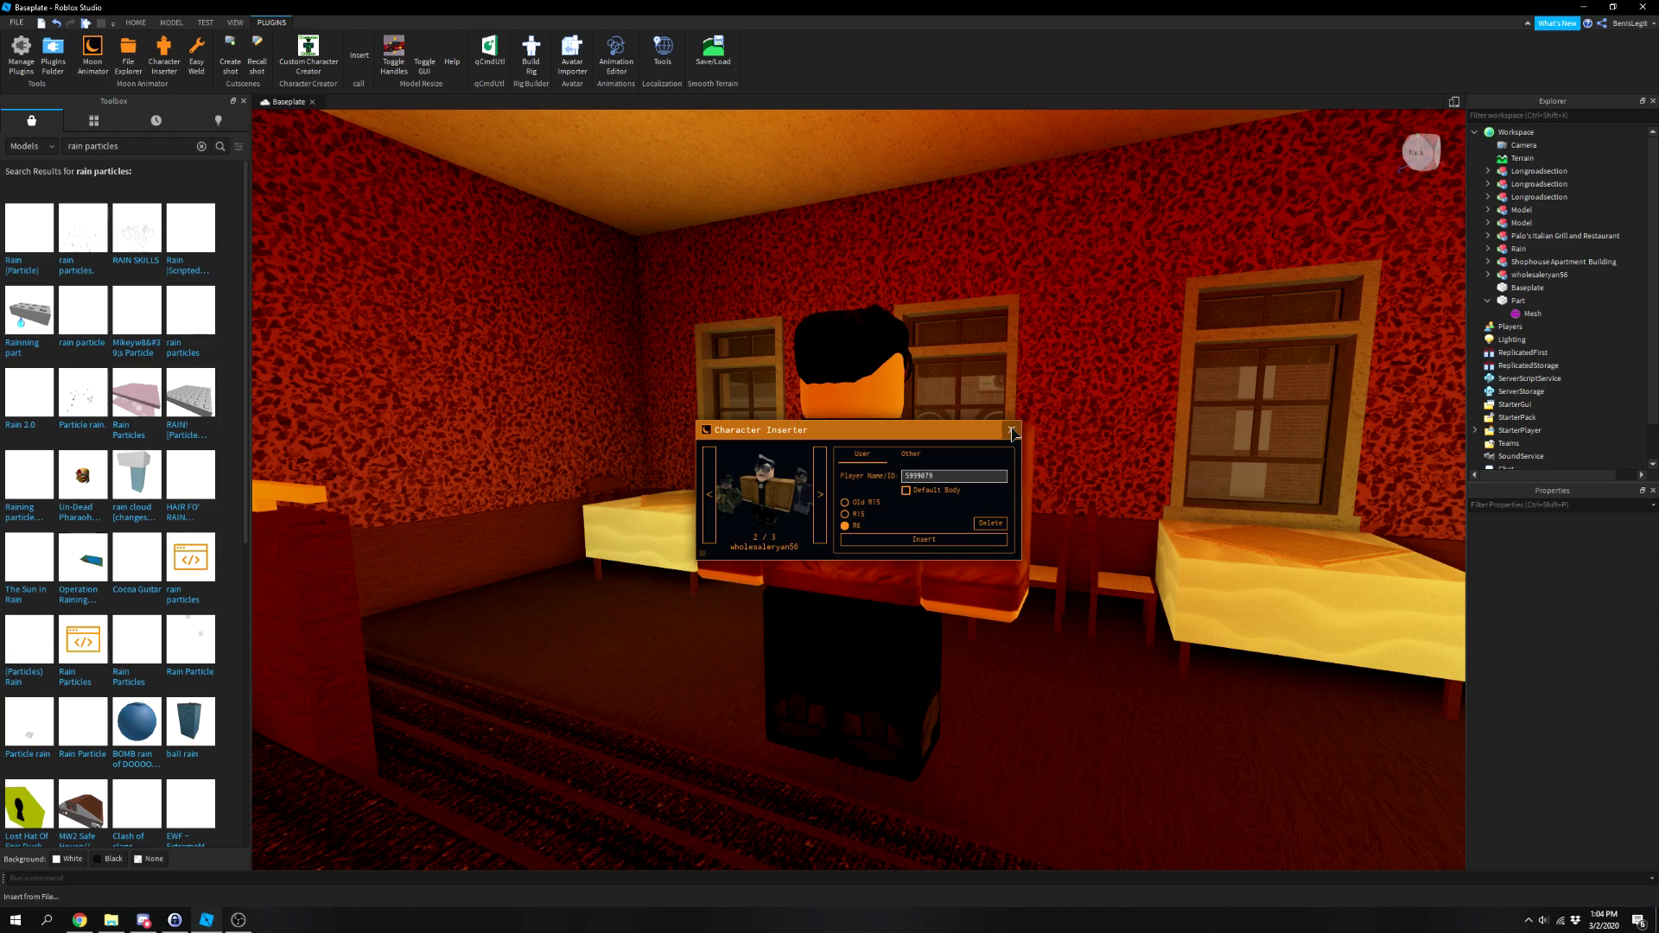
left_click(1011, 429)
left_click(894, 548)
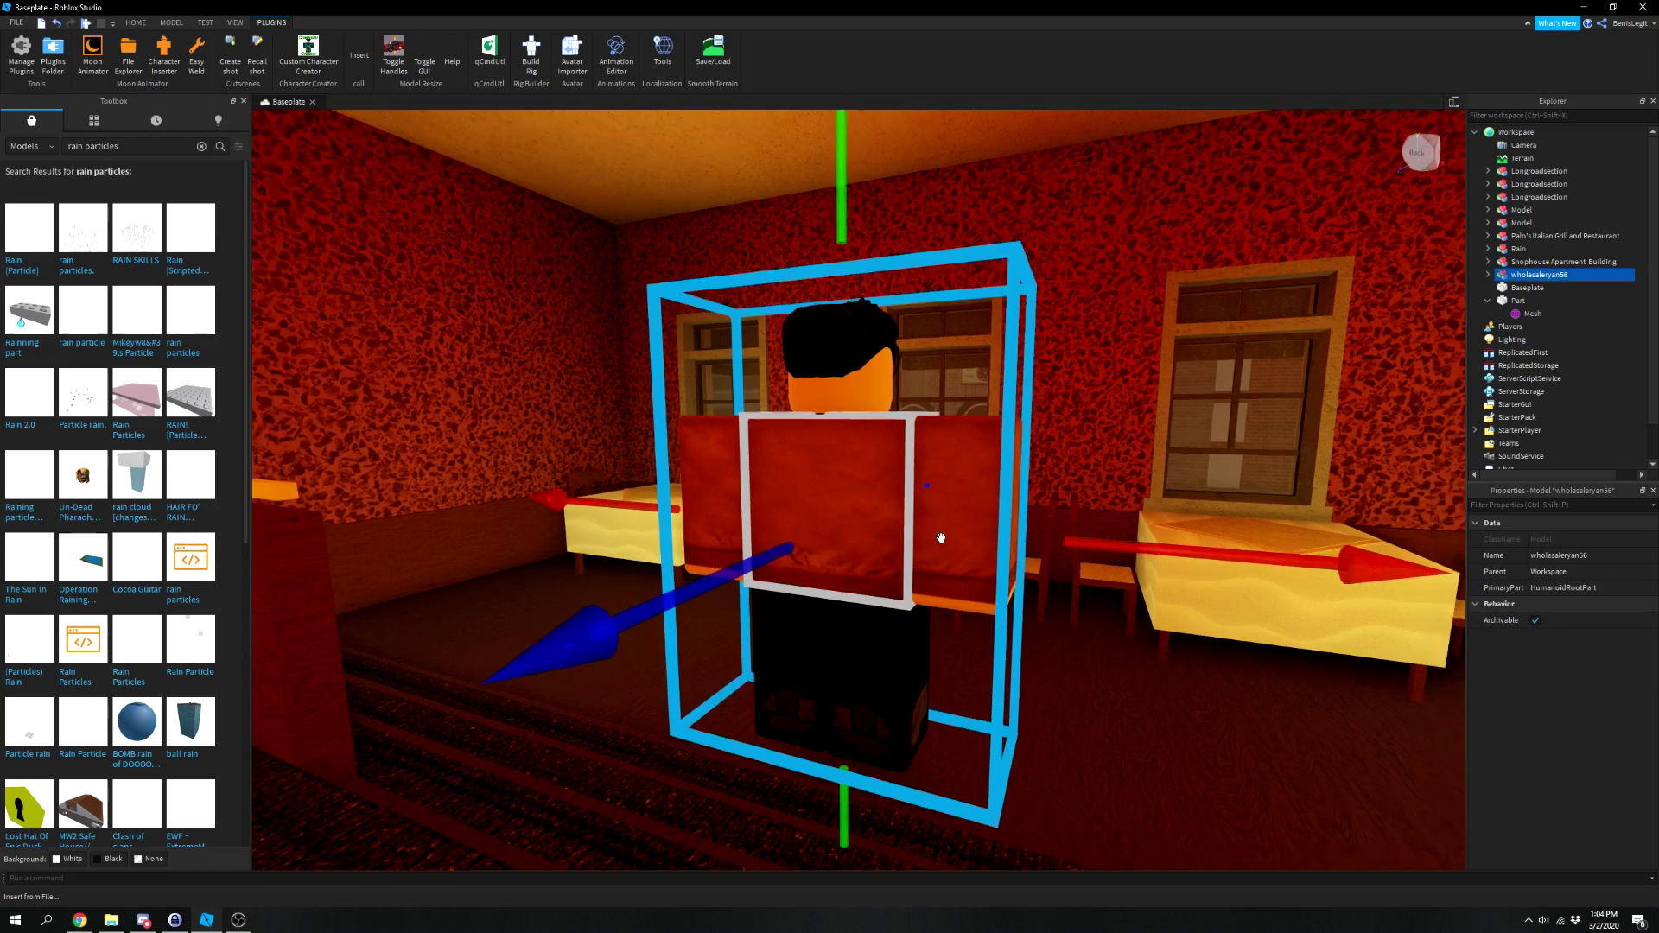
Position the character beside the restaurant's window tables and place a duplicate opposite it, so the two face each other.
right_click_drag(944, 541, 881, 592)
left_click_drag(881, 593, 719, 564)
key("r")
key("r")
key("r")
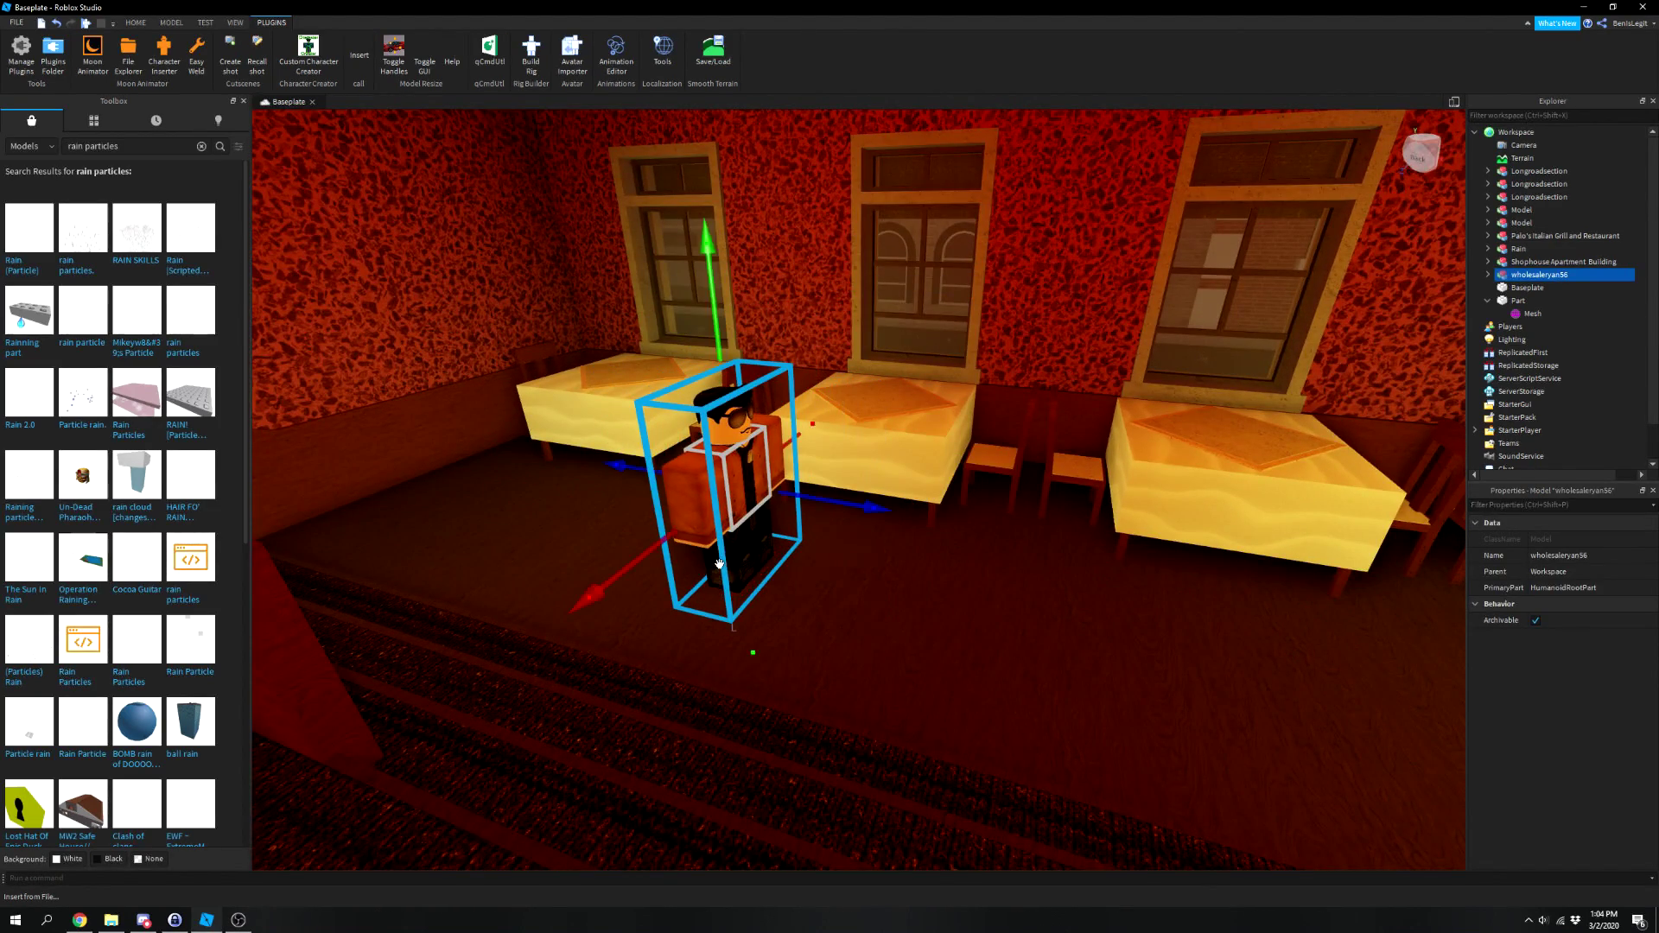
left_click_drag(822, 504, 1093, 558)
left_click(1114, 651)
Rename the character near the stairs Joe and the one facing it Mama.
key("a")
right_click_drag(1114, 652, 1110, 636)
key("w")
key("a")
key("s")
key("a")
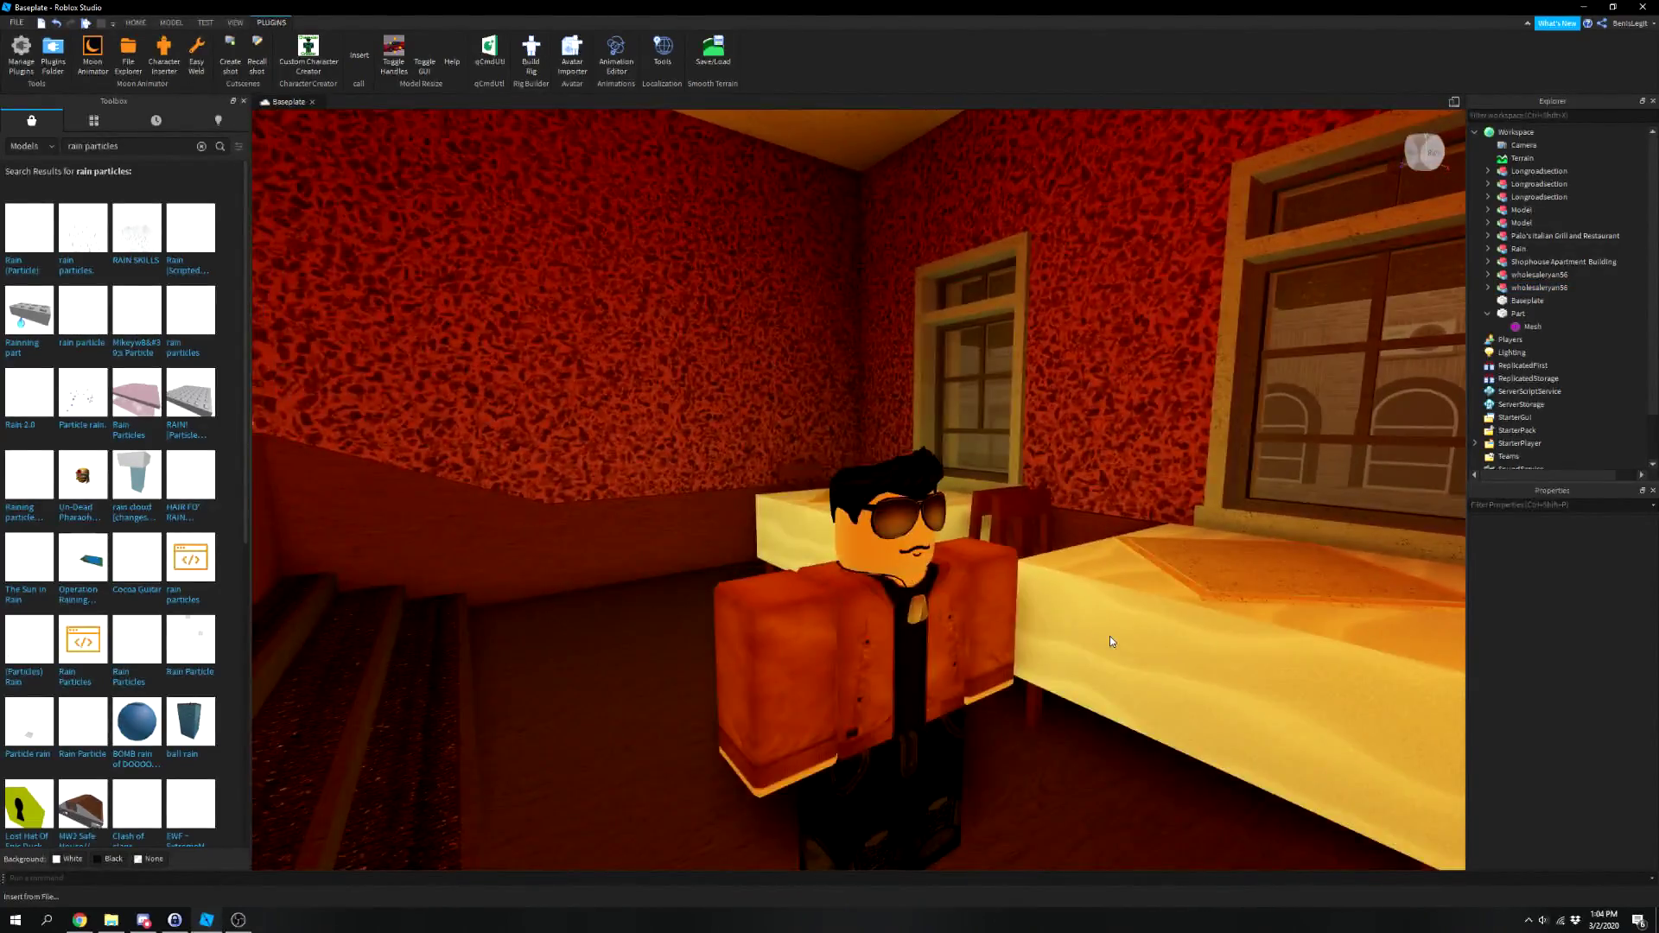
key("d")
key("a")
key("s")
right_click_drag(829, 406, 828, 406)
key("w")
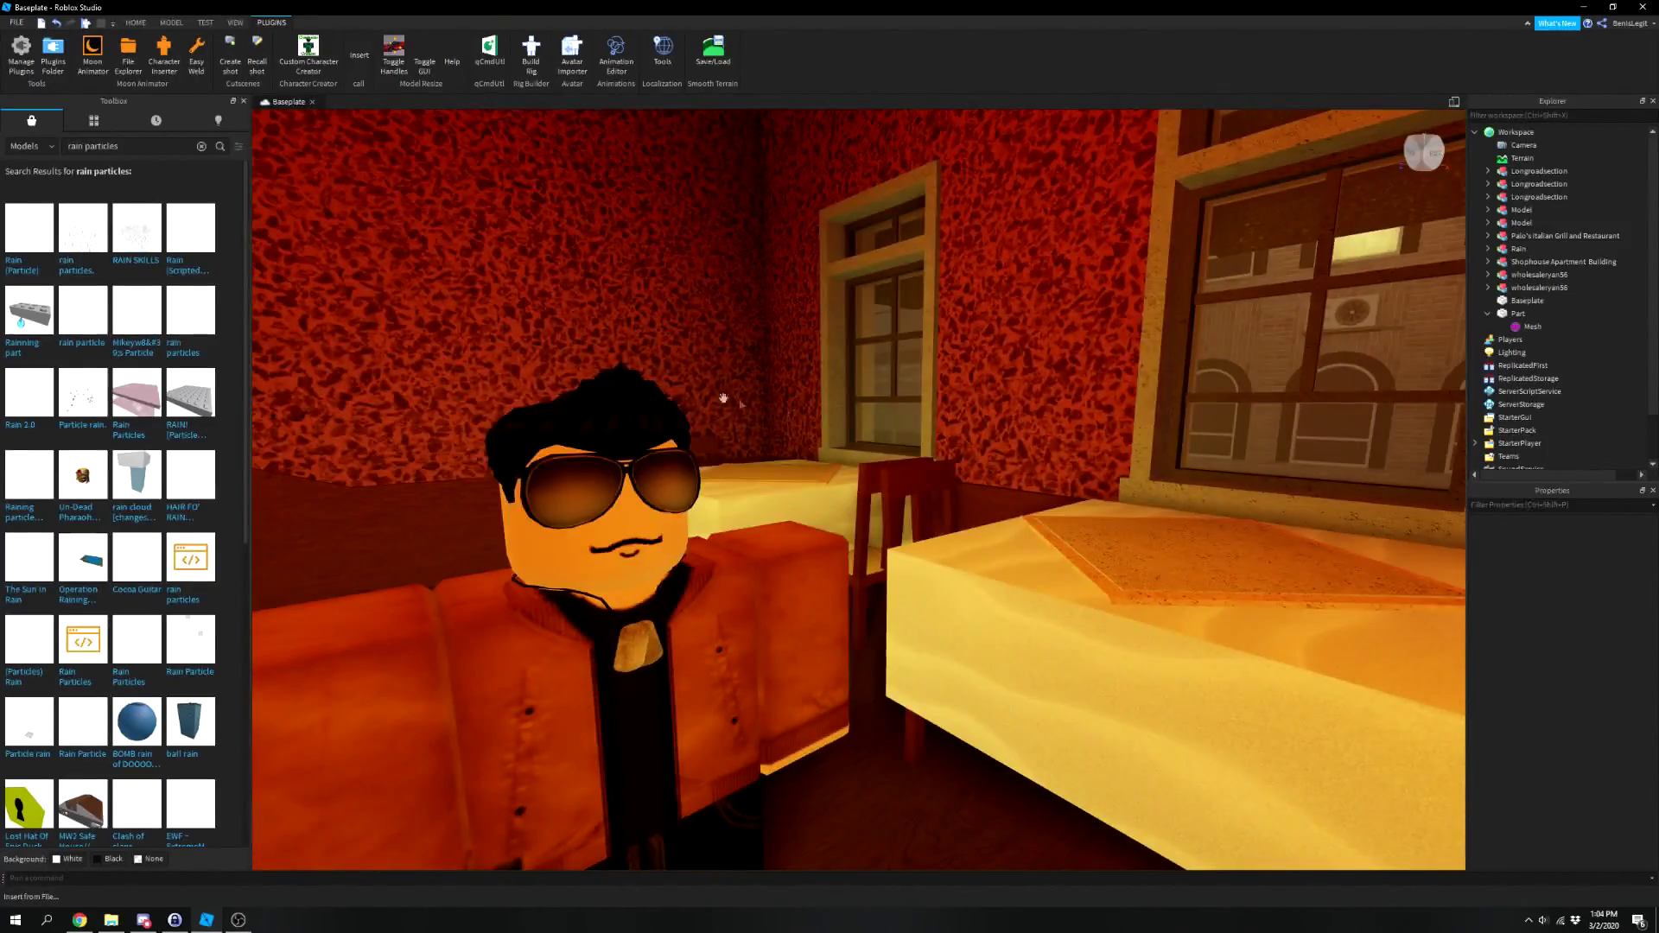
left_click(759, 623)
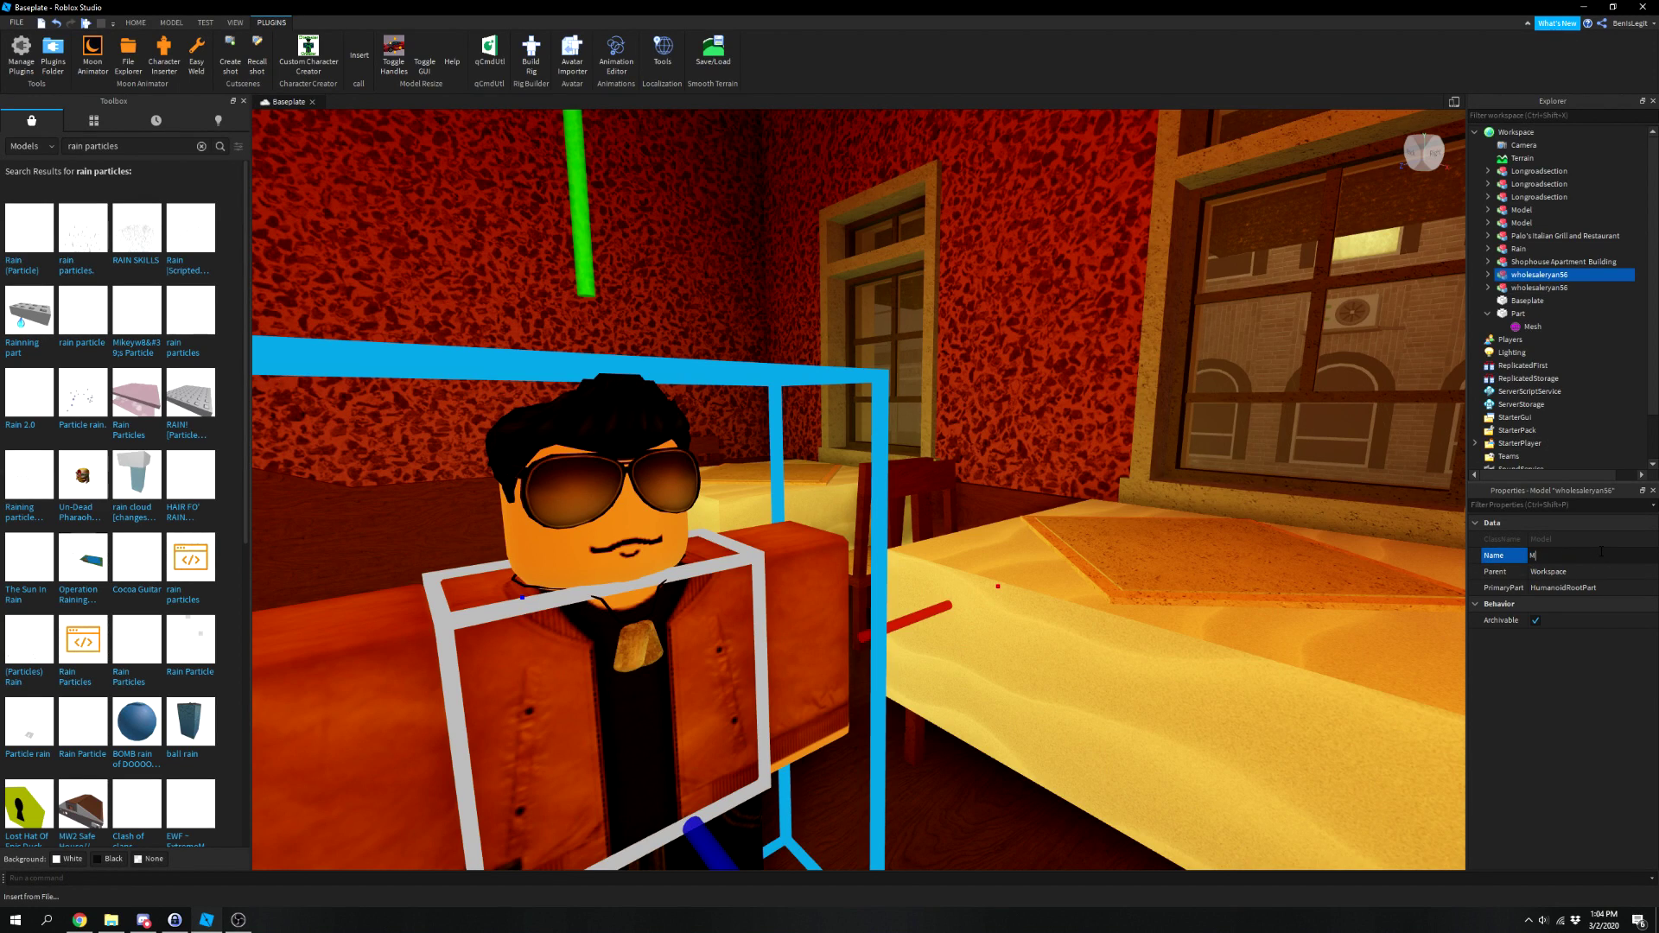
key("s")
right_click_drag(925, 437, 951, 496)
key("d")
key("s")
left_click(952, 496)
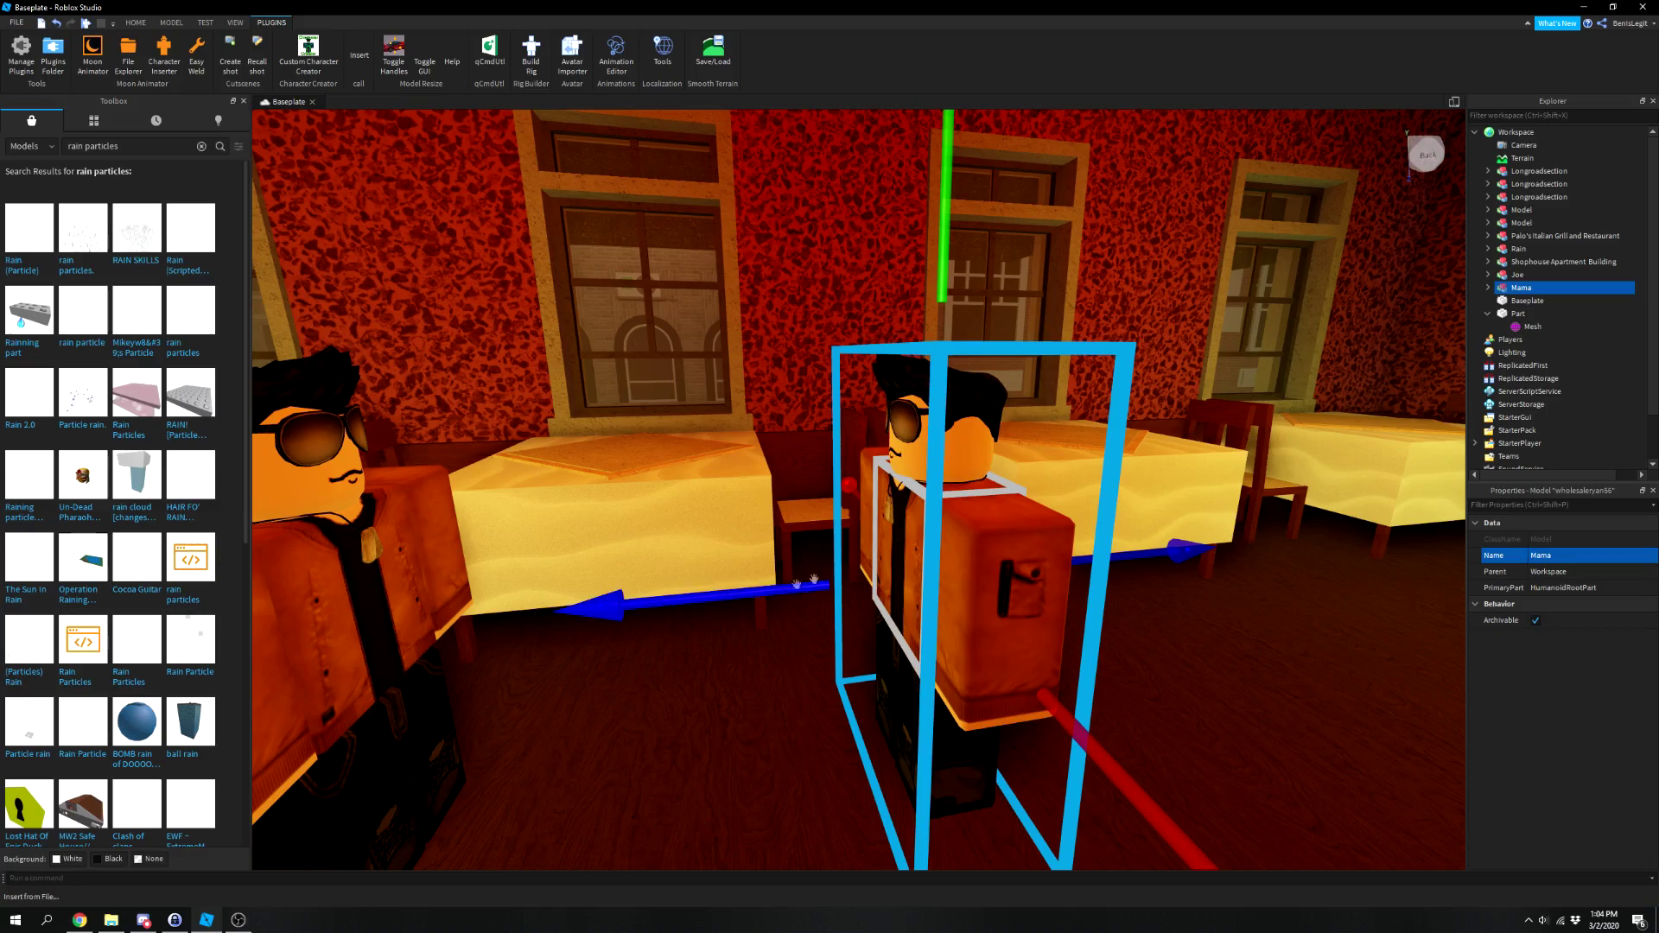
Delete Joe's hair, dog tags and glasses accessories.
left_click(667, 452)
right_click_drag(667, 453, 667, 452)
key("w")
key("d")
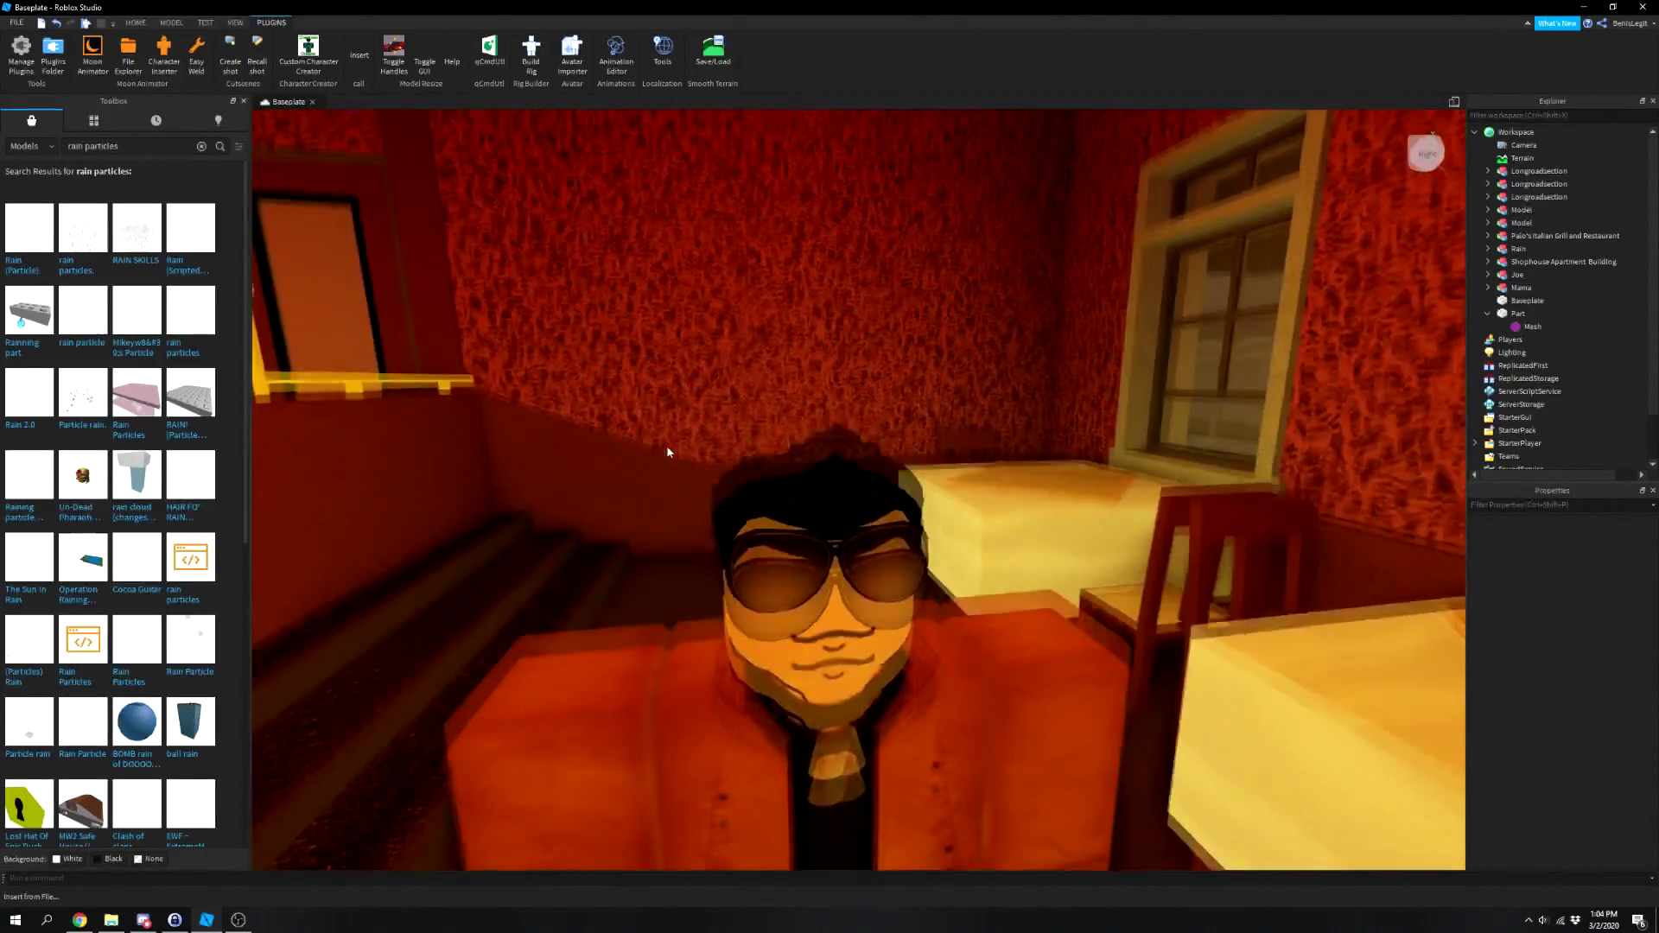
left_click(1517, 275)
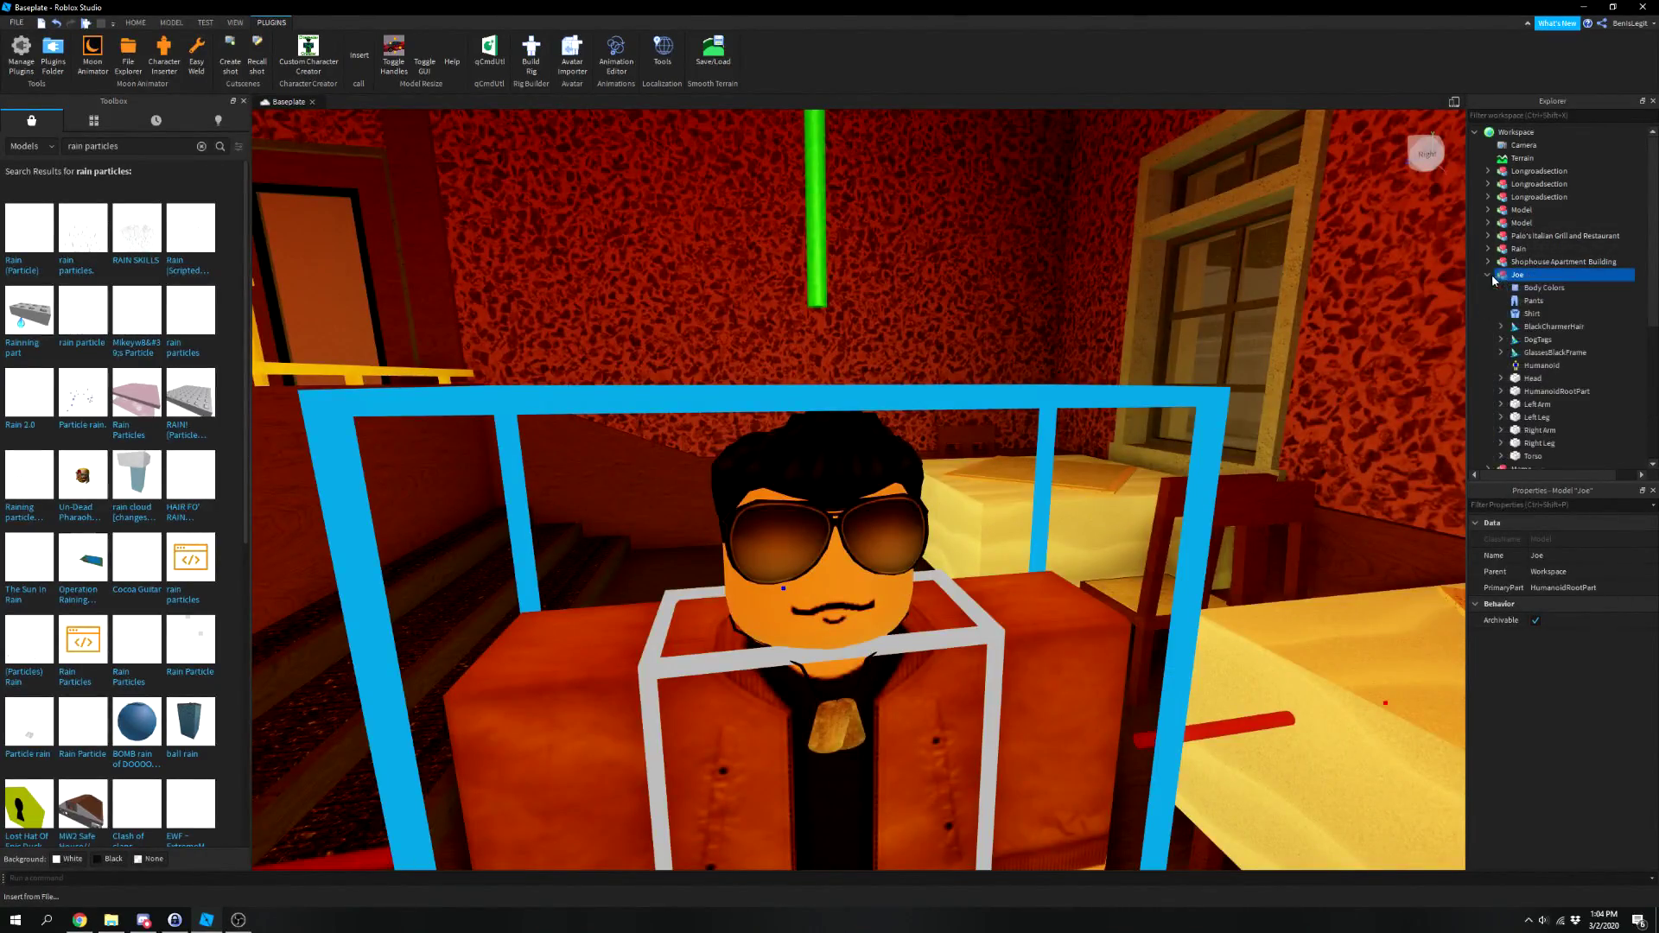
scroll(1498, 288, "down", 1)
left_click(1523, 314)
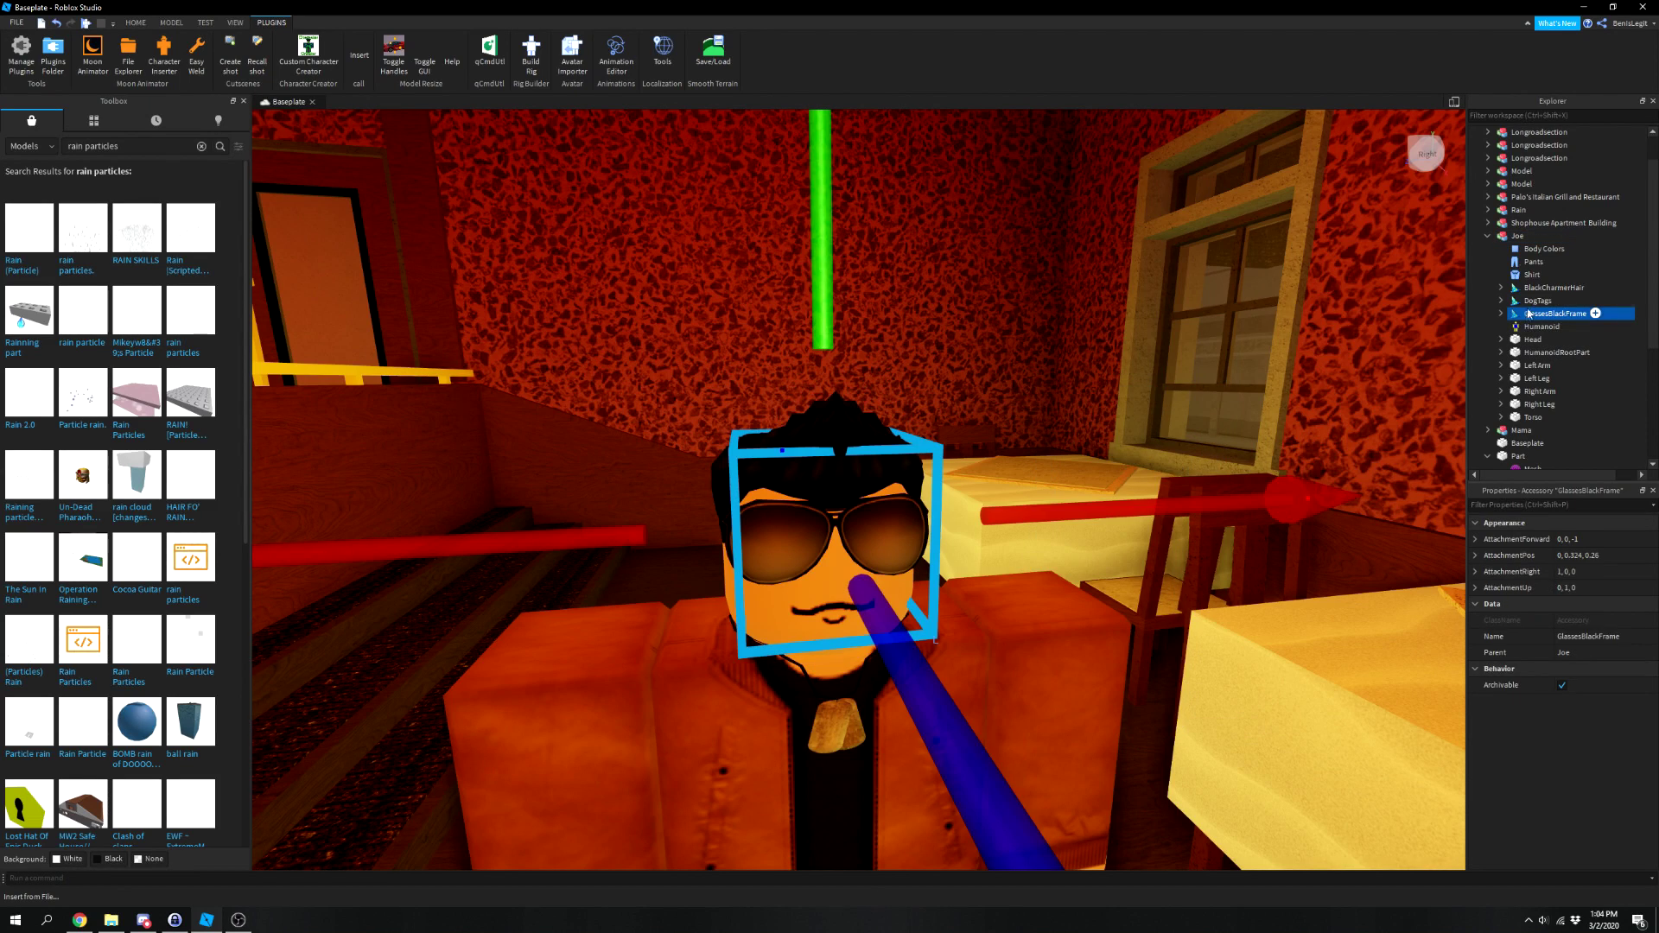
left_click(1529, 300, "ctrl")
left_click(1533, 287, "ctrl")
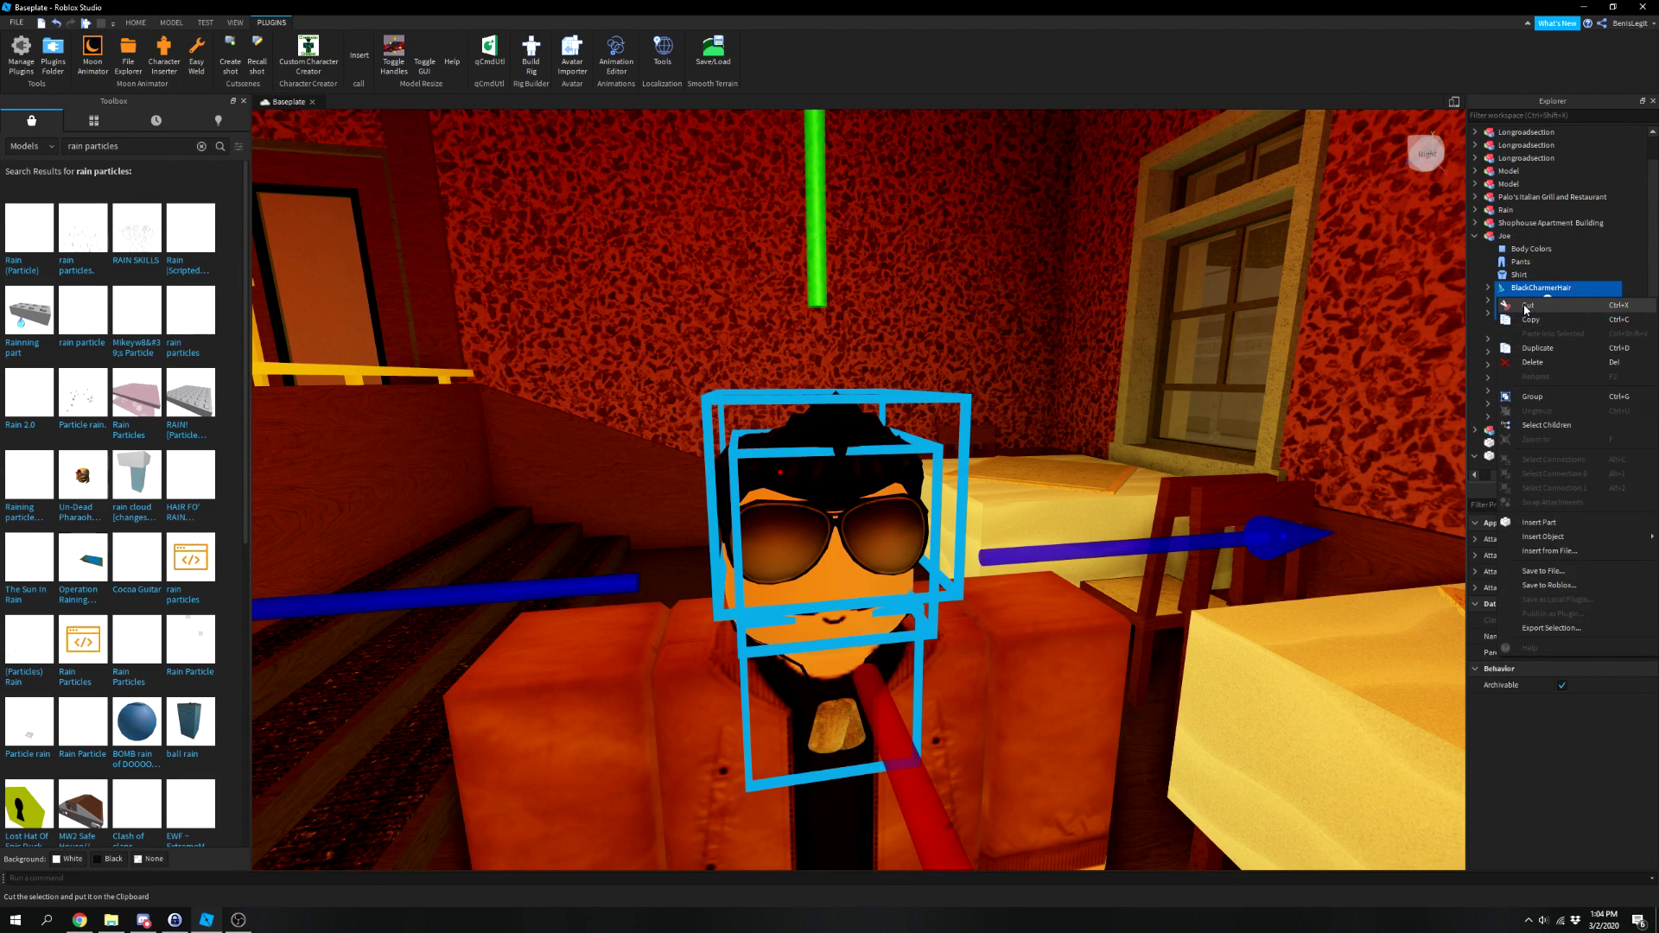
key("Delete")
scroll(983, 424, "down", 5)
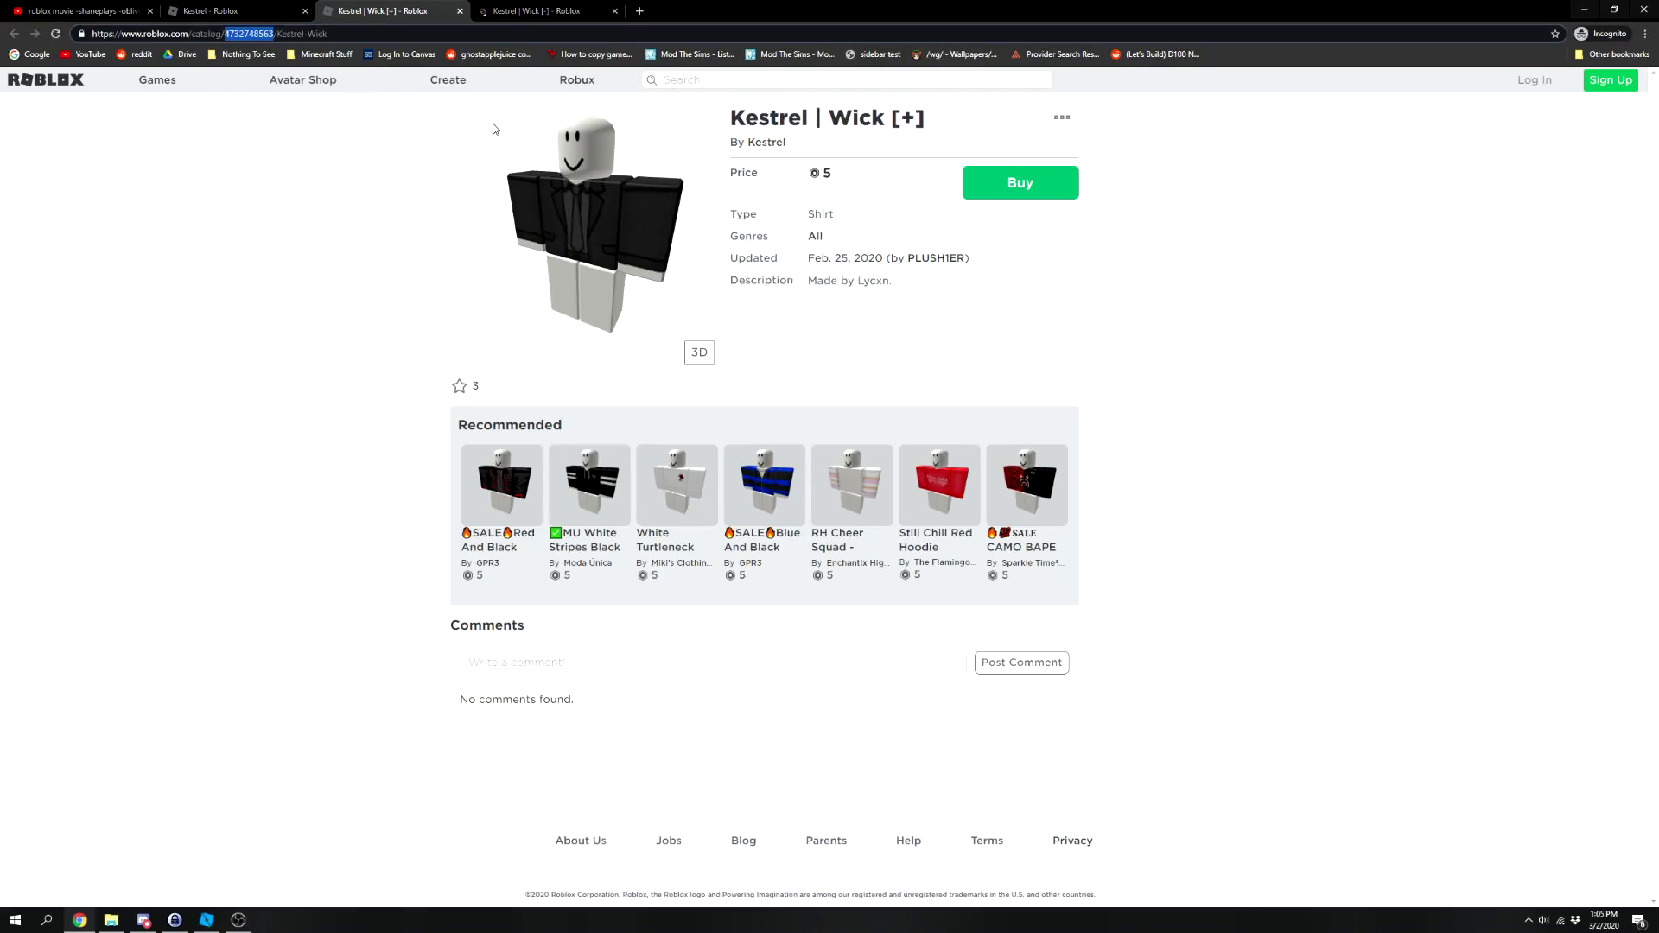
Look at the Kestrel | Wick [+] shirt page in Chrome, and examine Joe's Shirt, Pants and Body Colors objects in Roblox Studio.
left_click(352, 293)
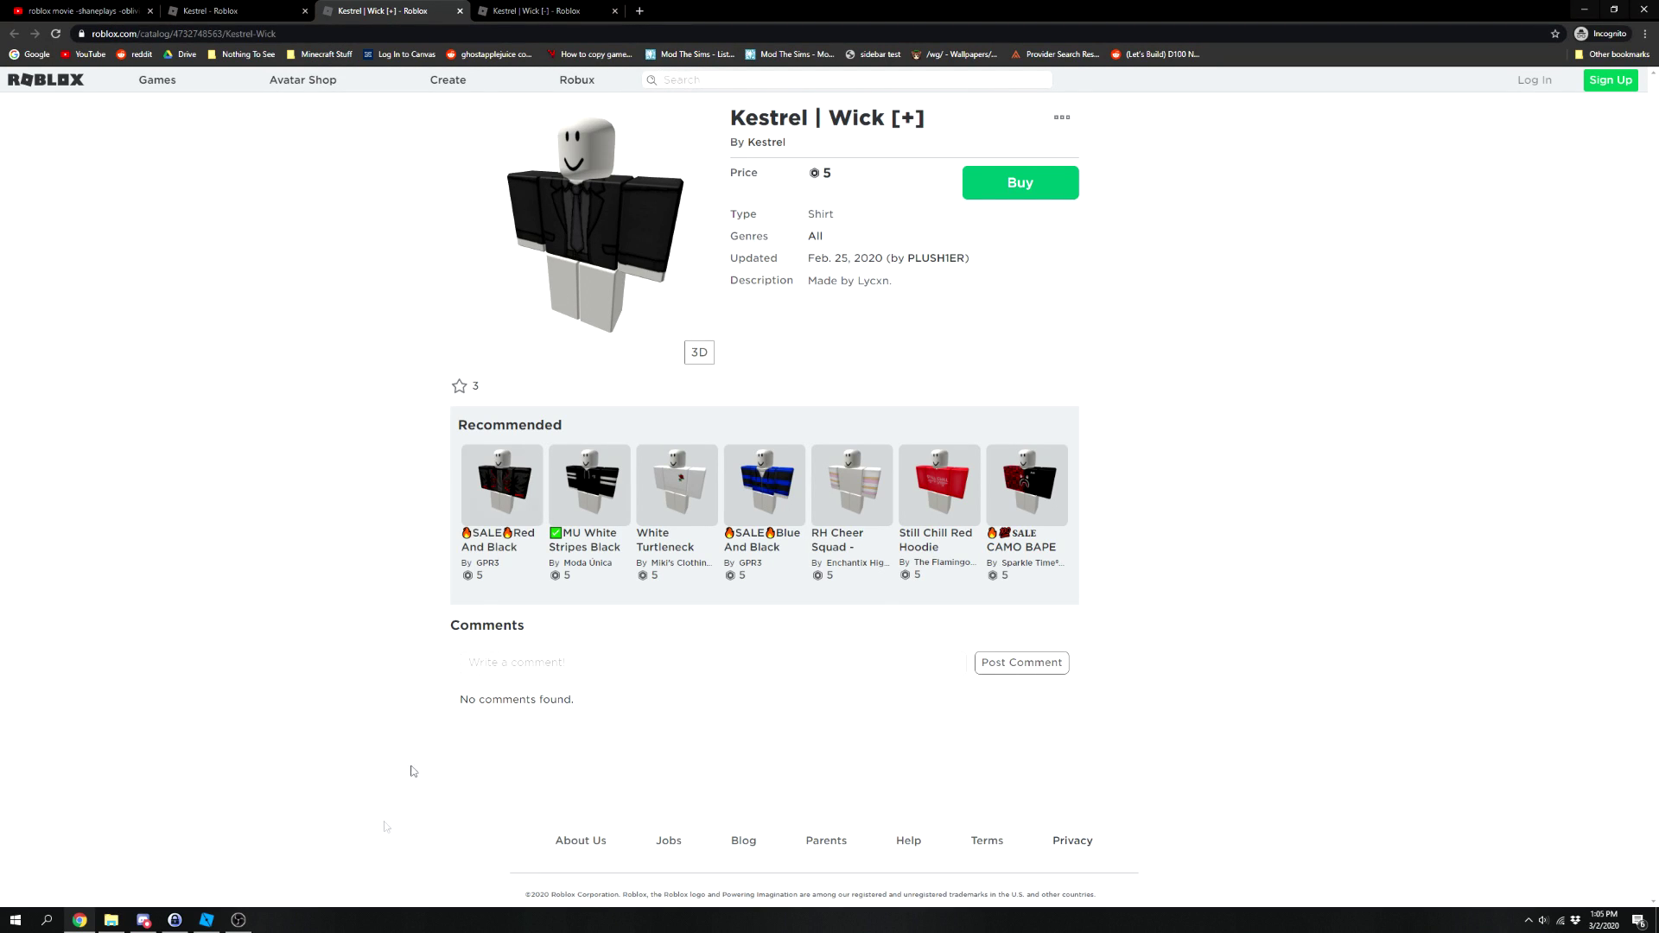
left_click(219, 924)
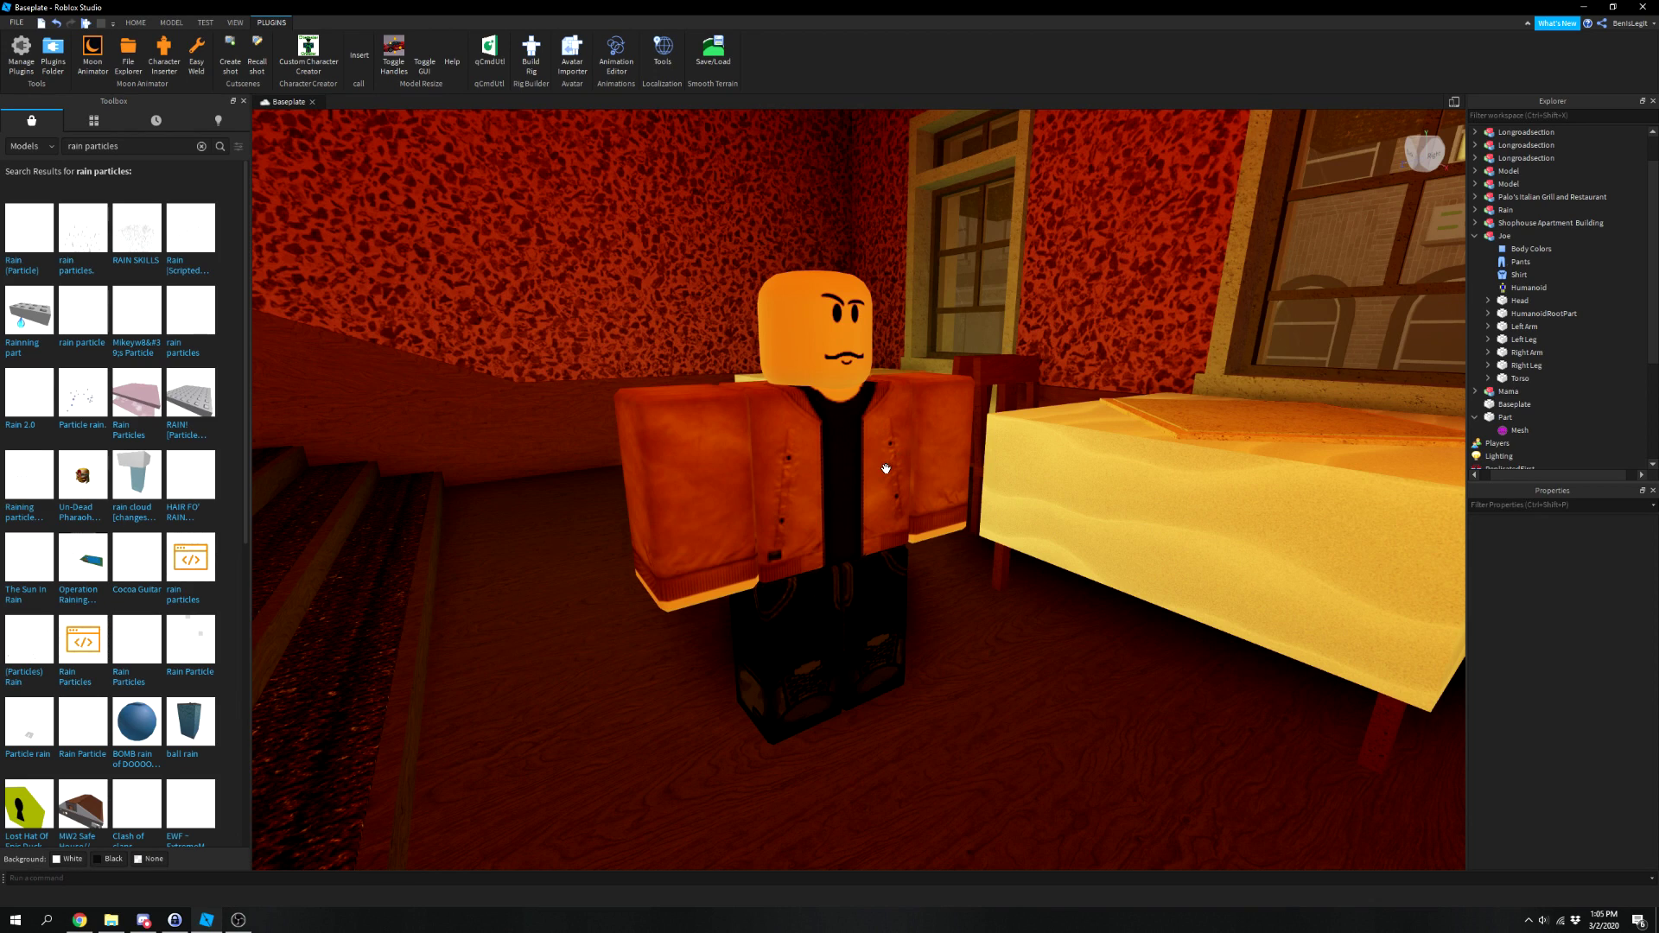
right_click_drag(885, 468, 884, 470)
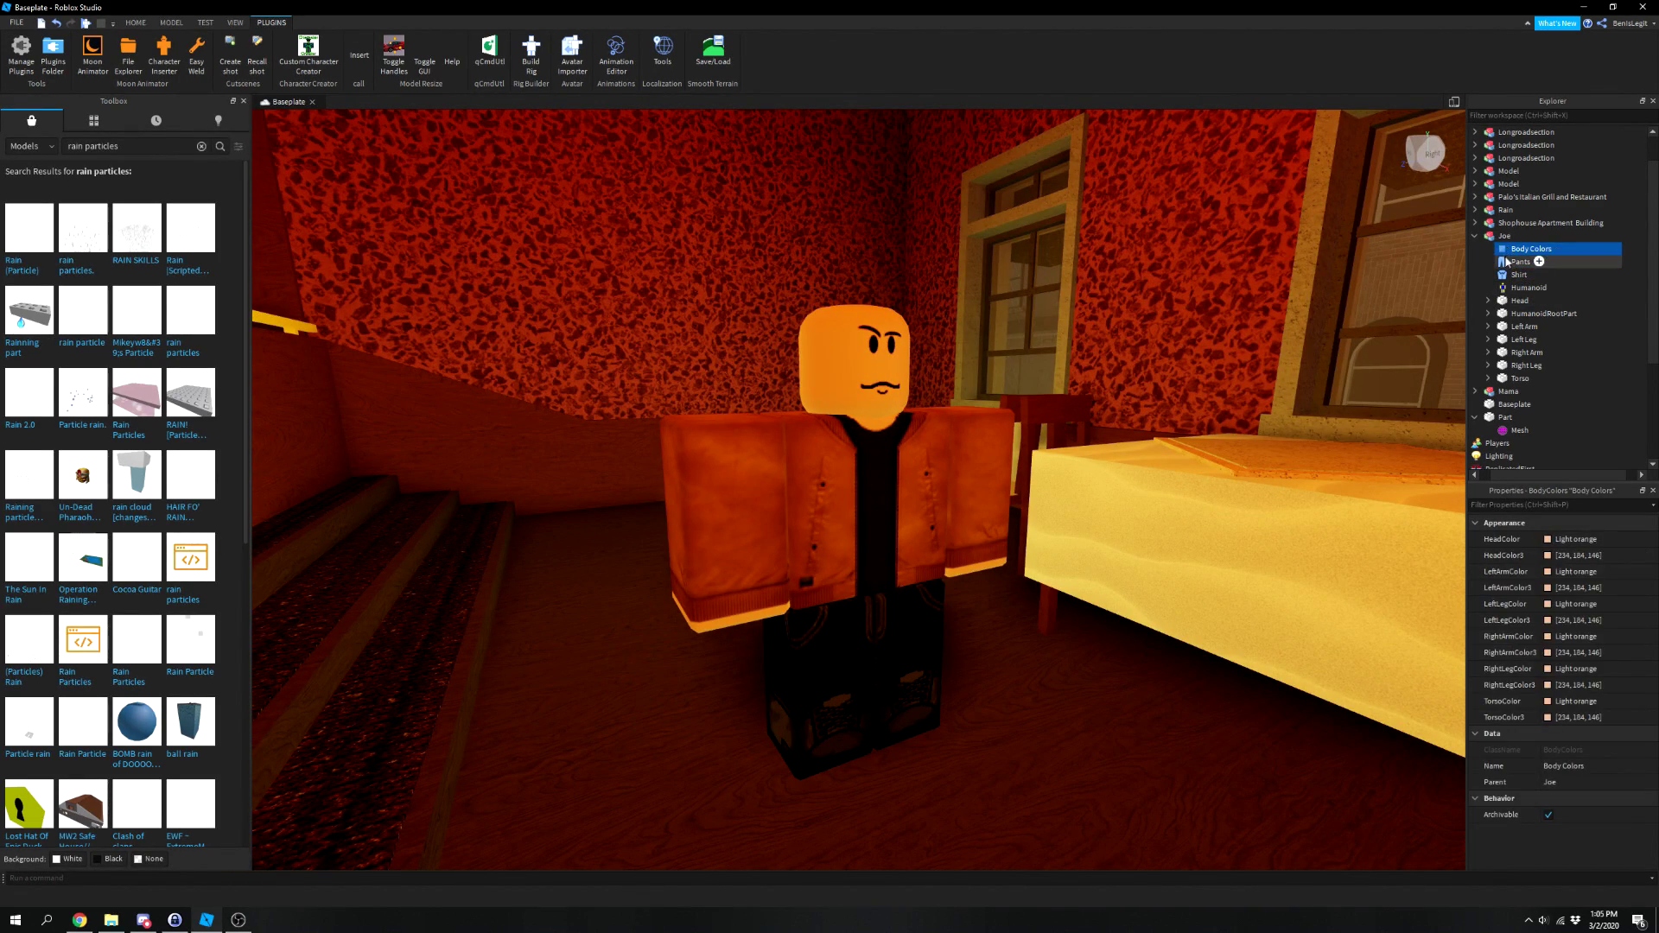
left_click(1511, 275)
left_click(1512, 262)
left_click(1513, 249)
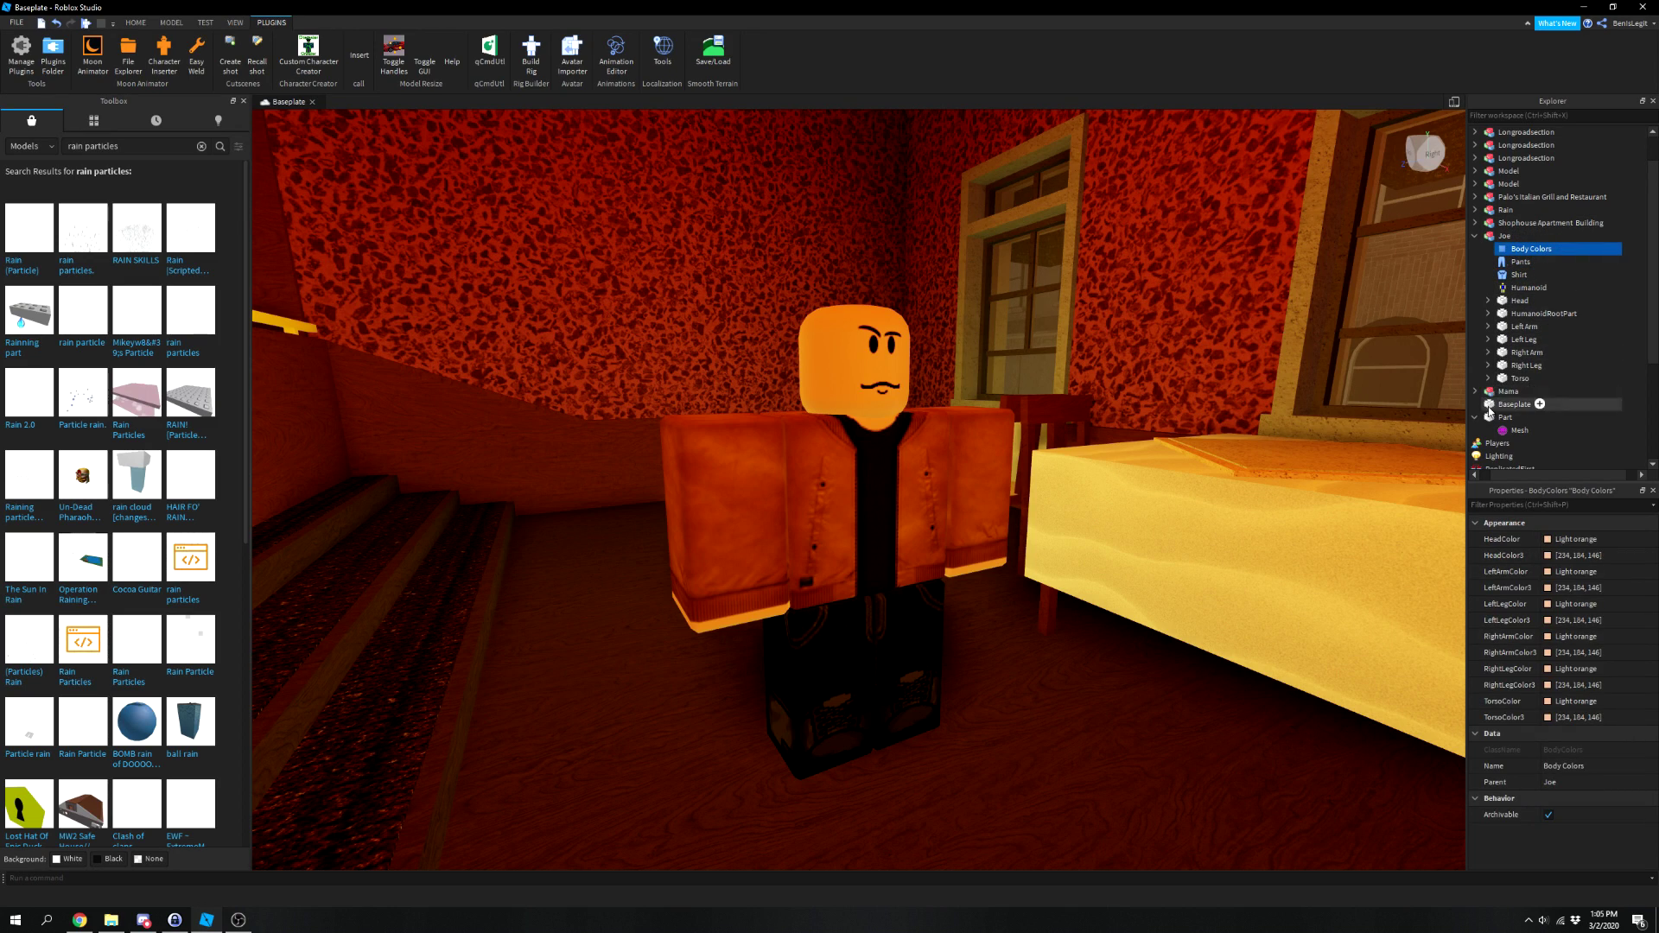
left_click(1514, 275)
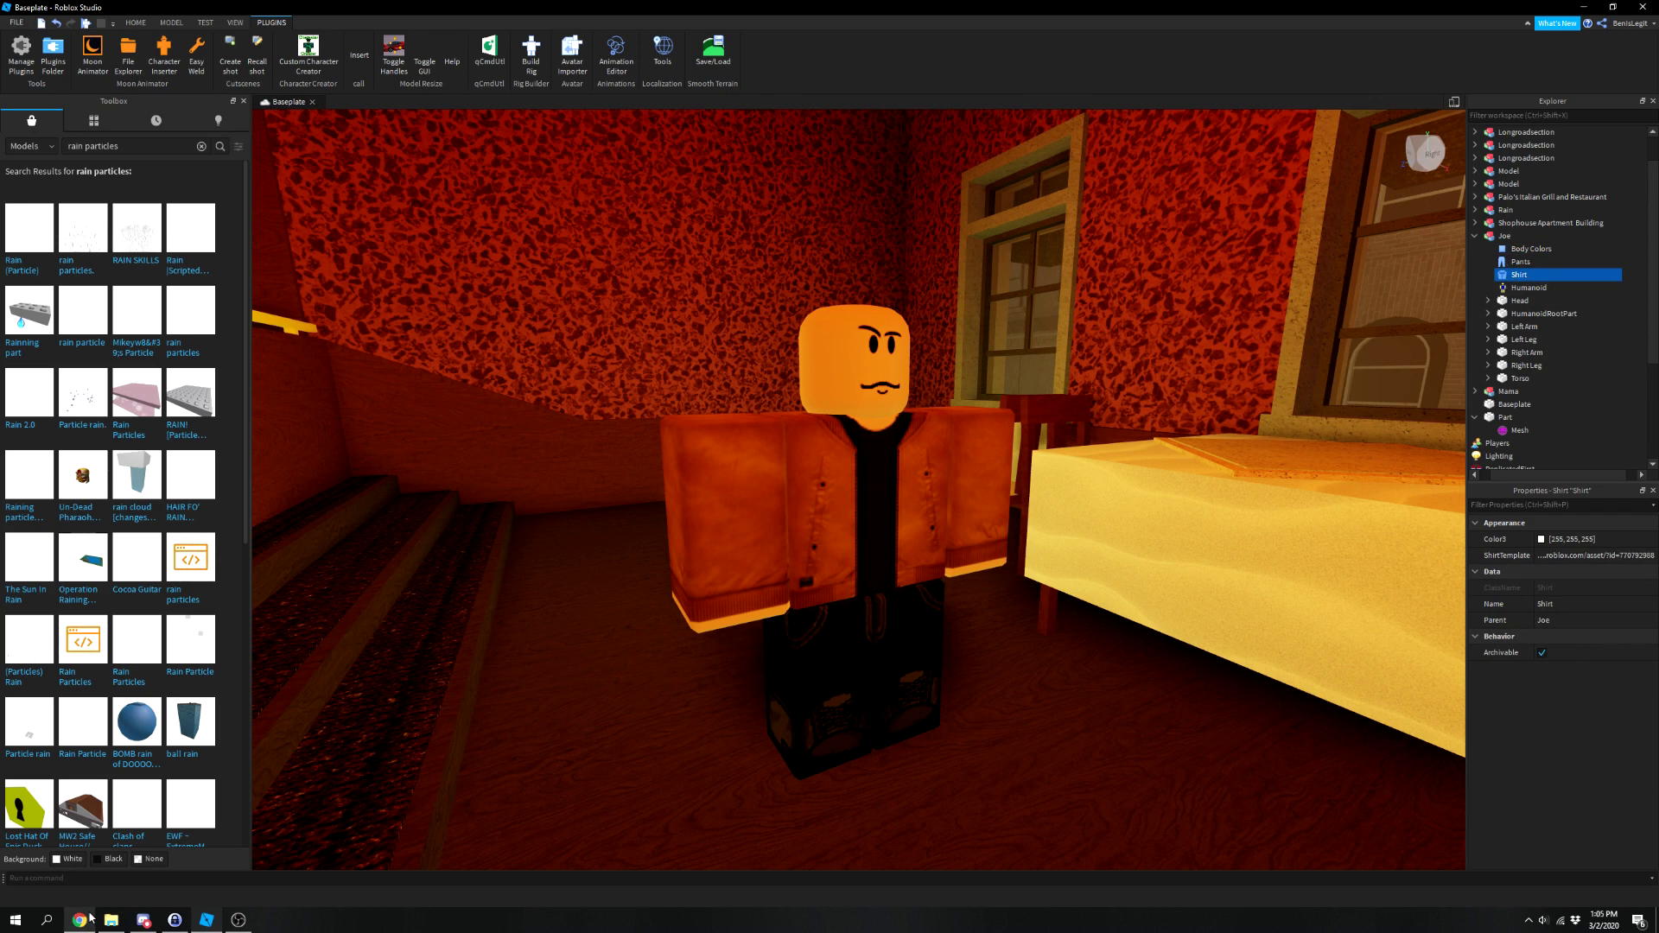
left_click(81, 921)
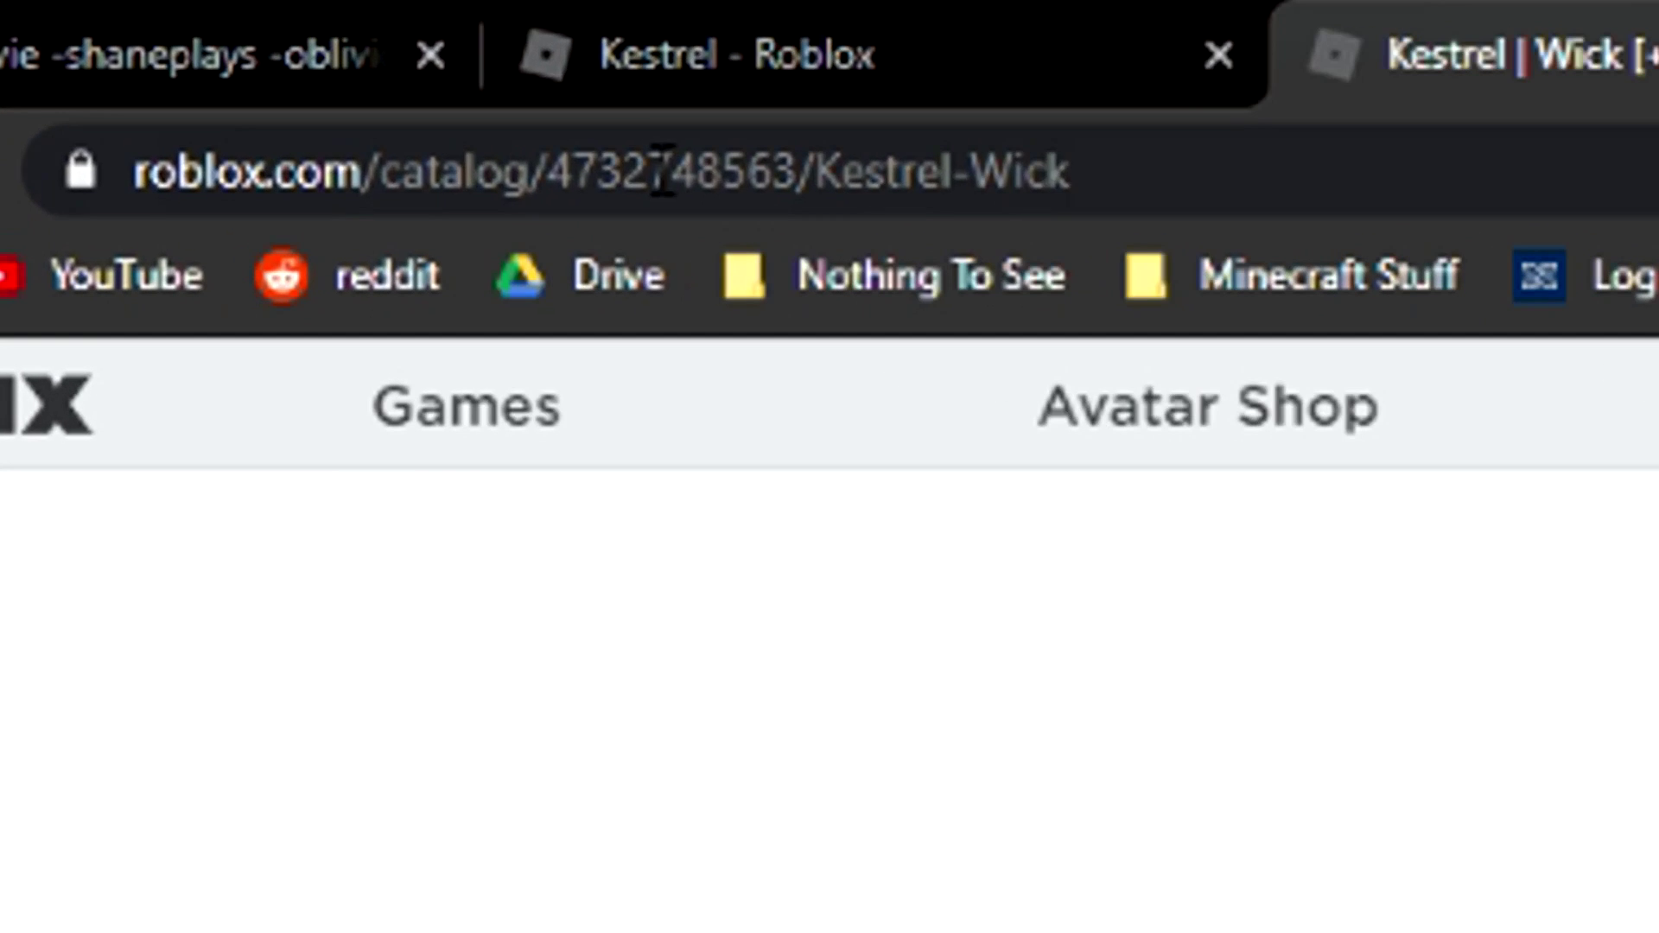
double_click(249, 33)
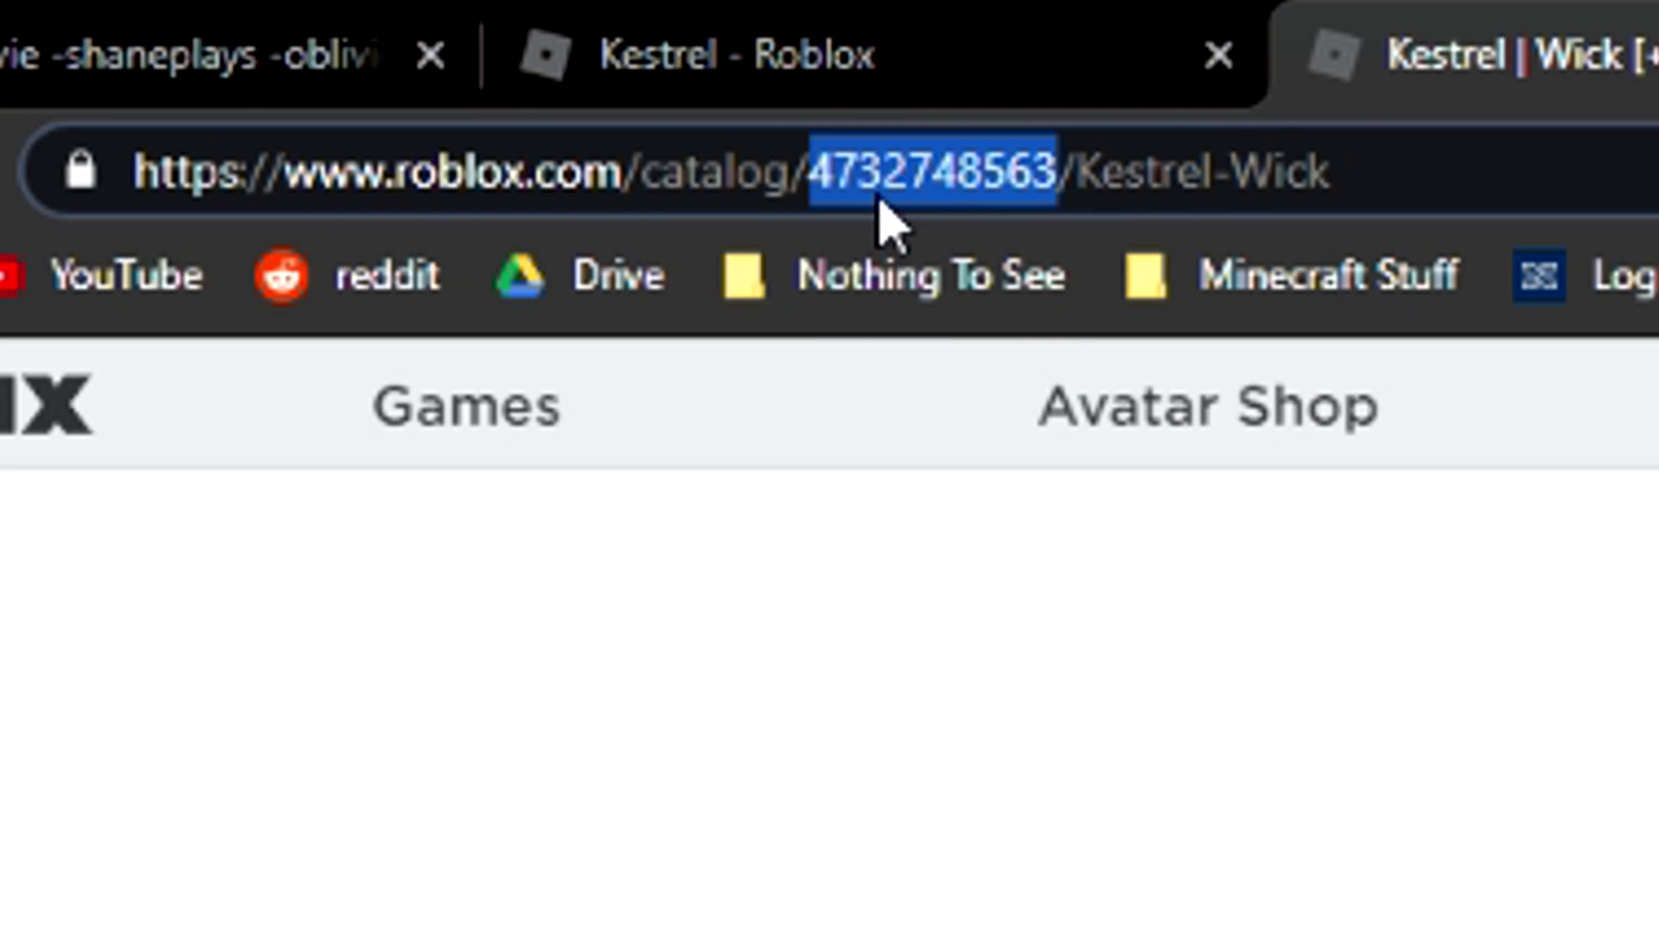
right_click(943, 177)
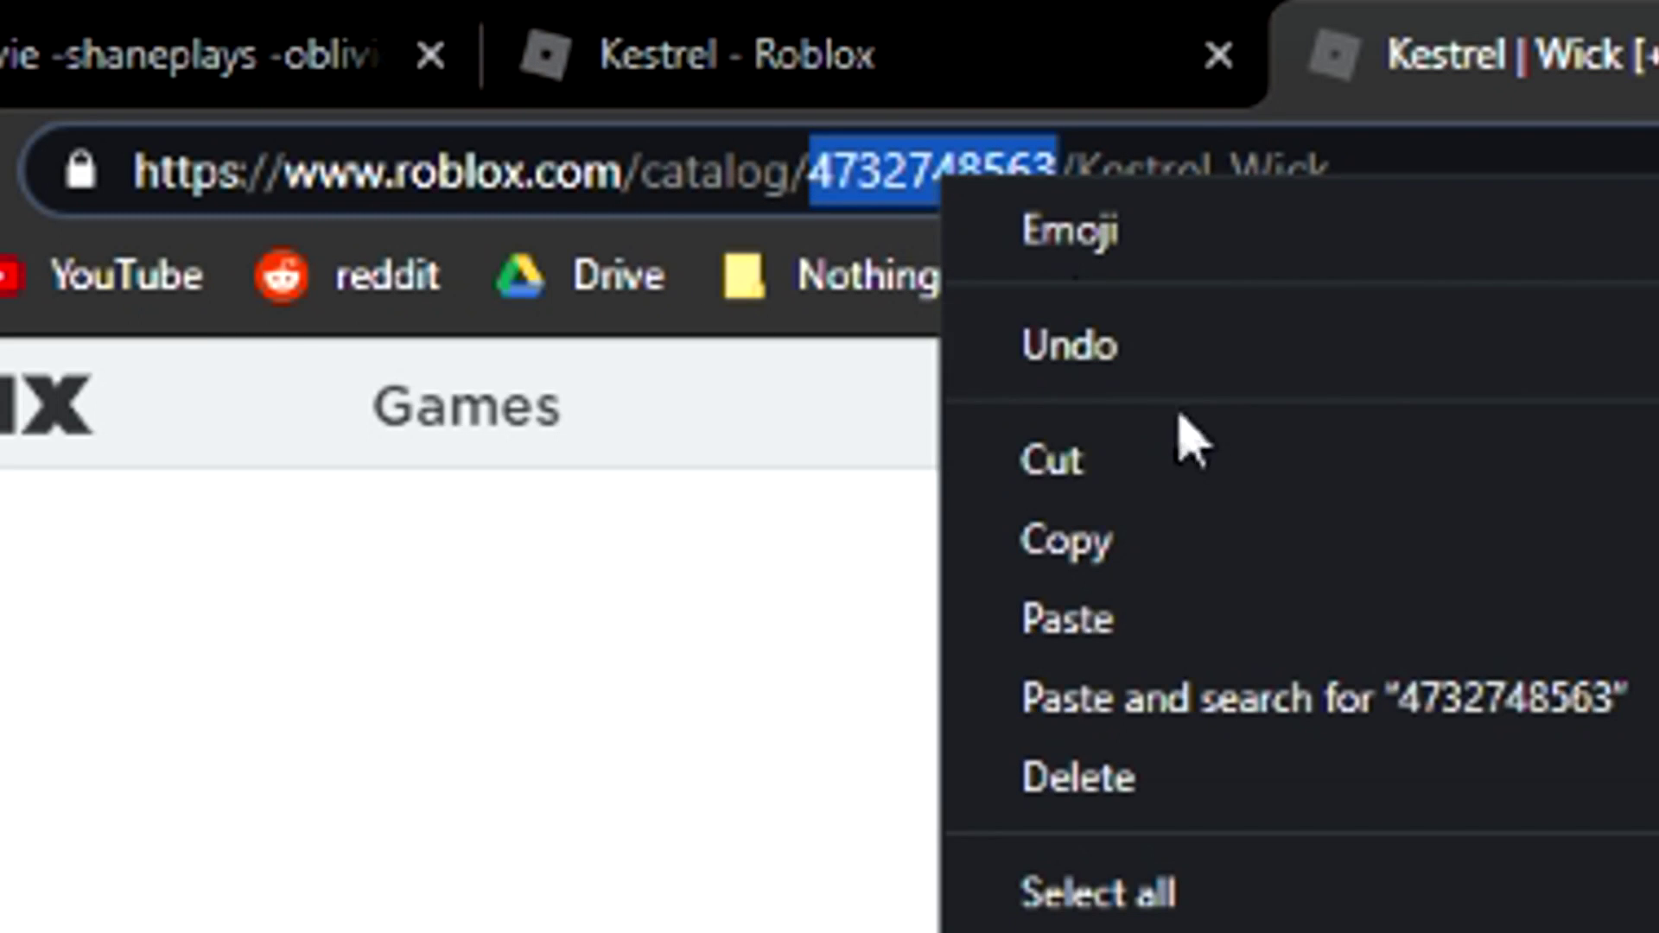
left_click(1131, 553)
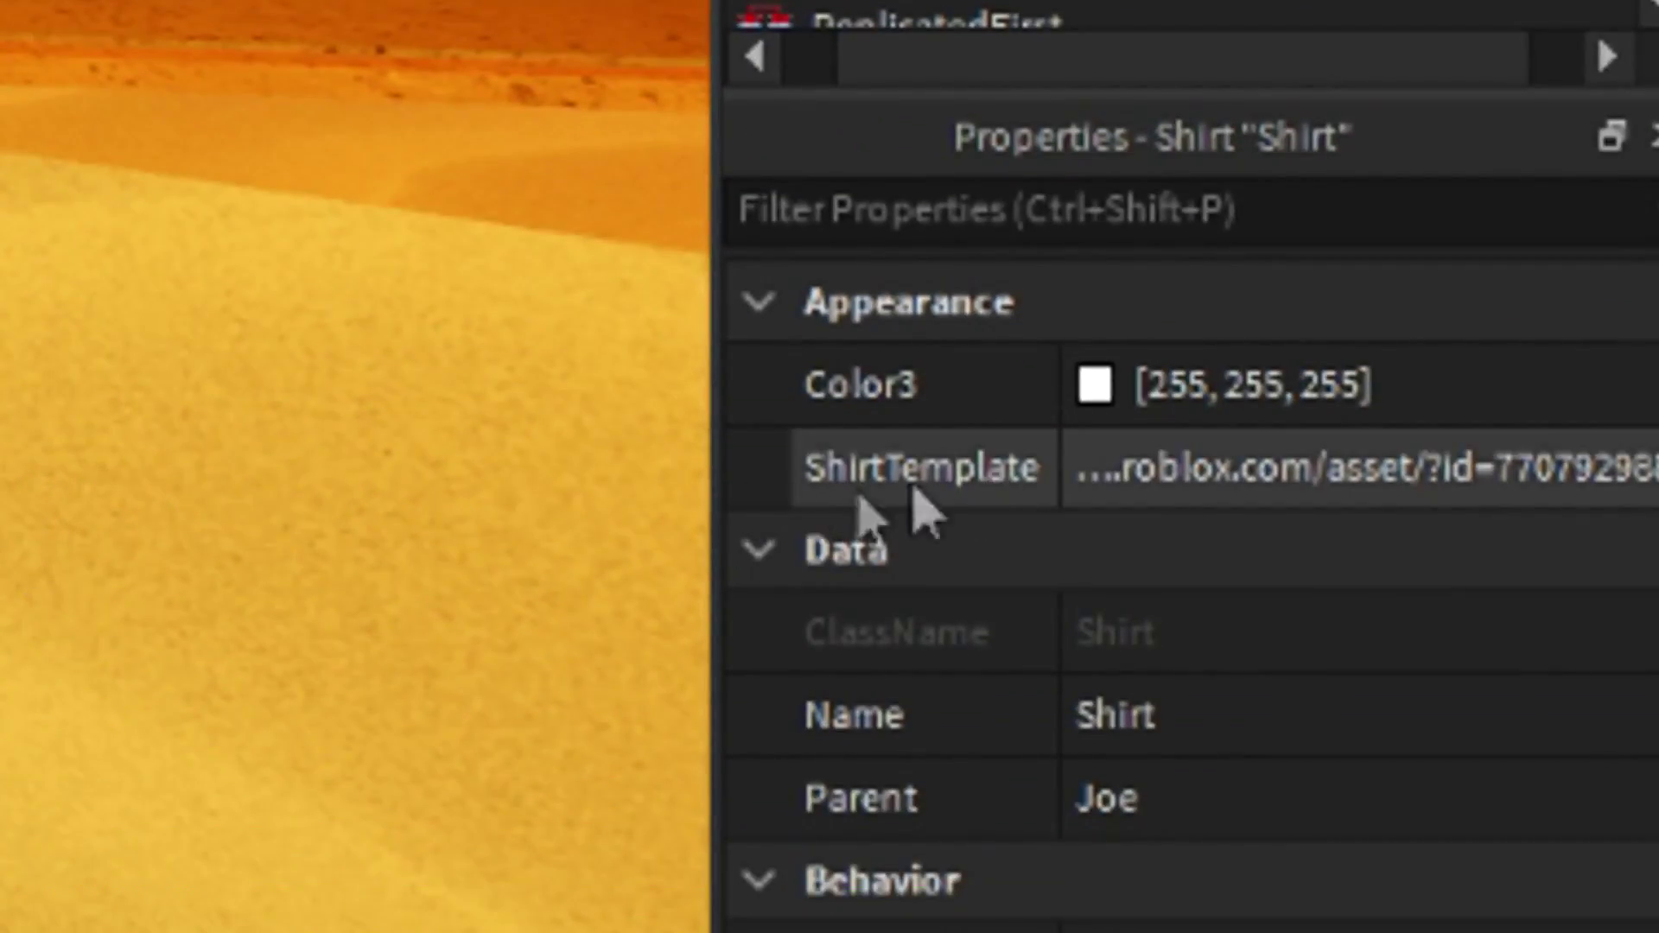
left_click(1086, 491)
right_click(1145, 487)
left_click(1363, 853)
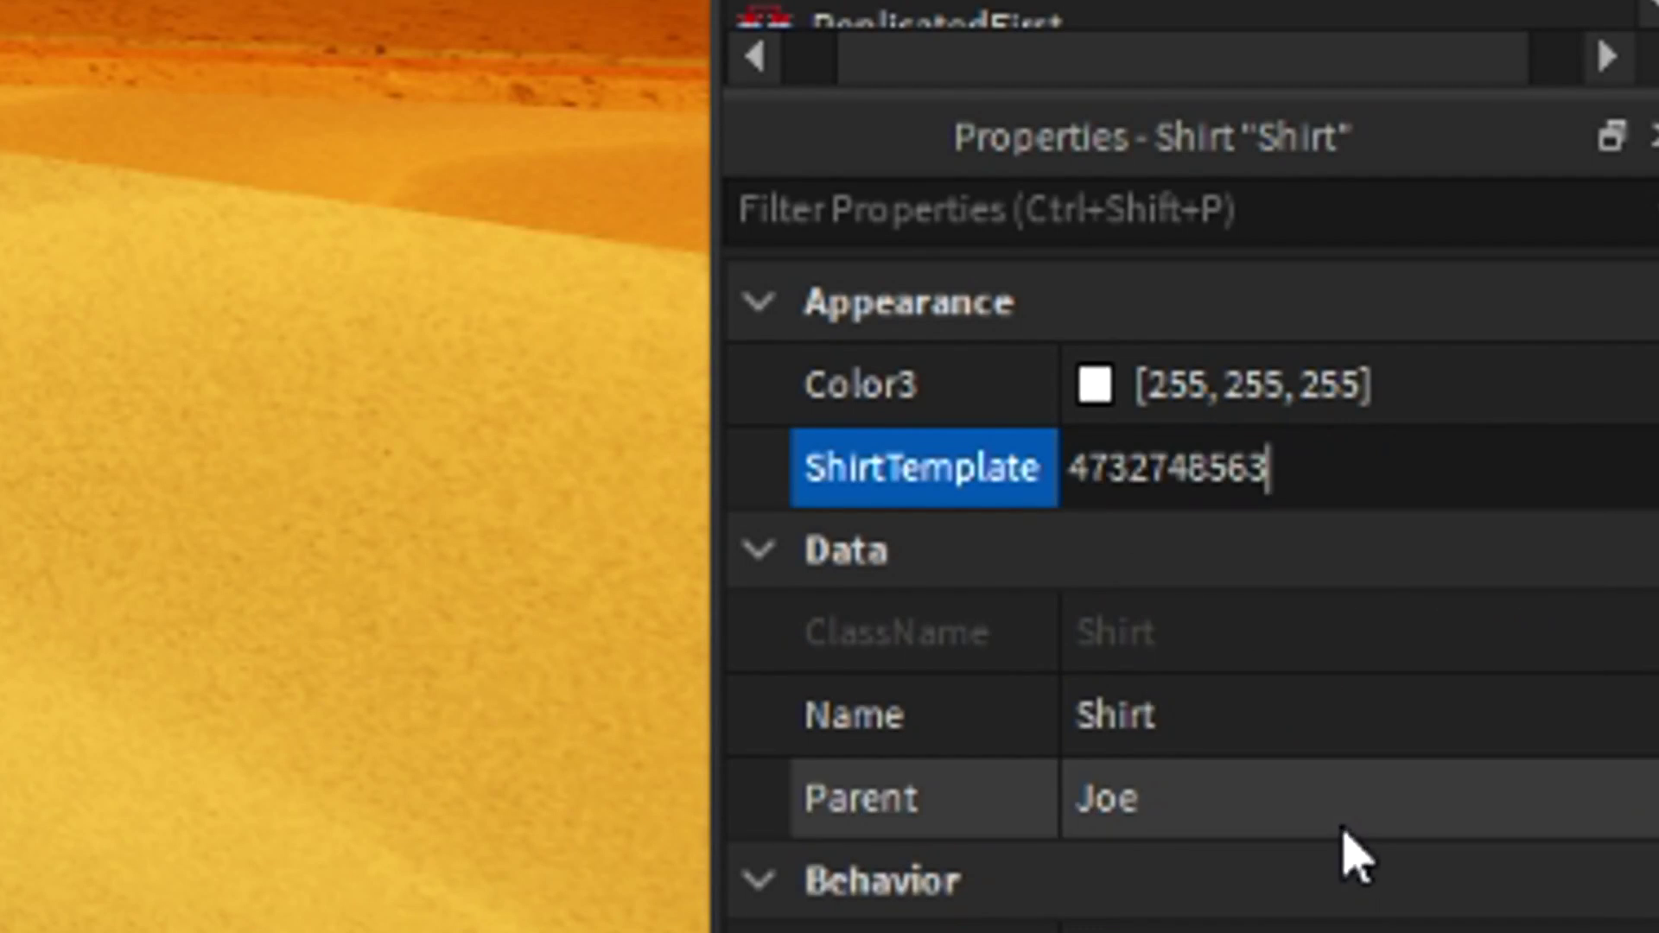
key("Return")
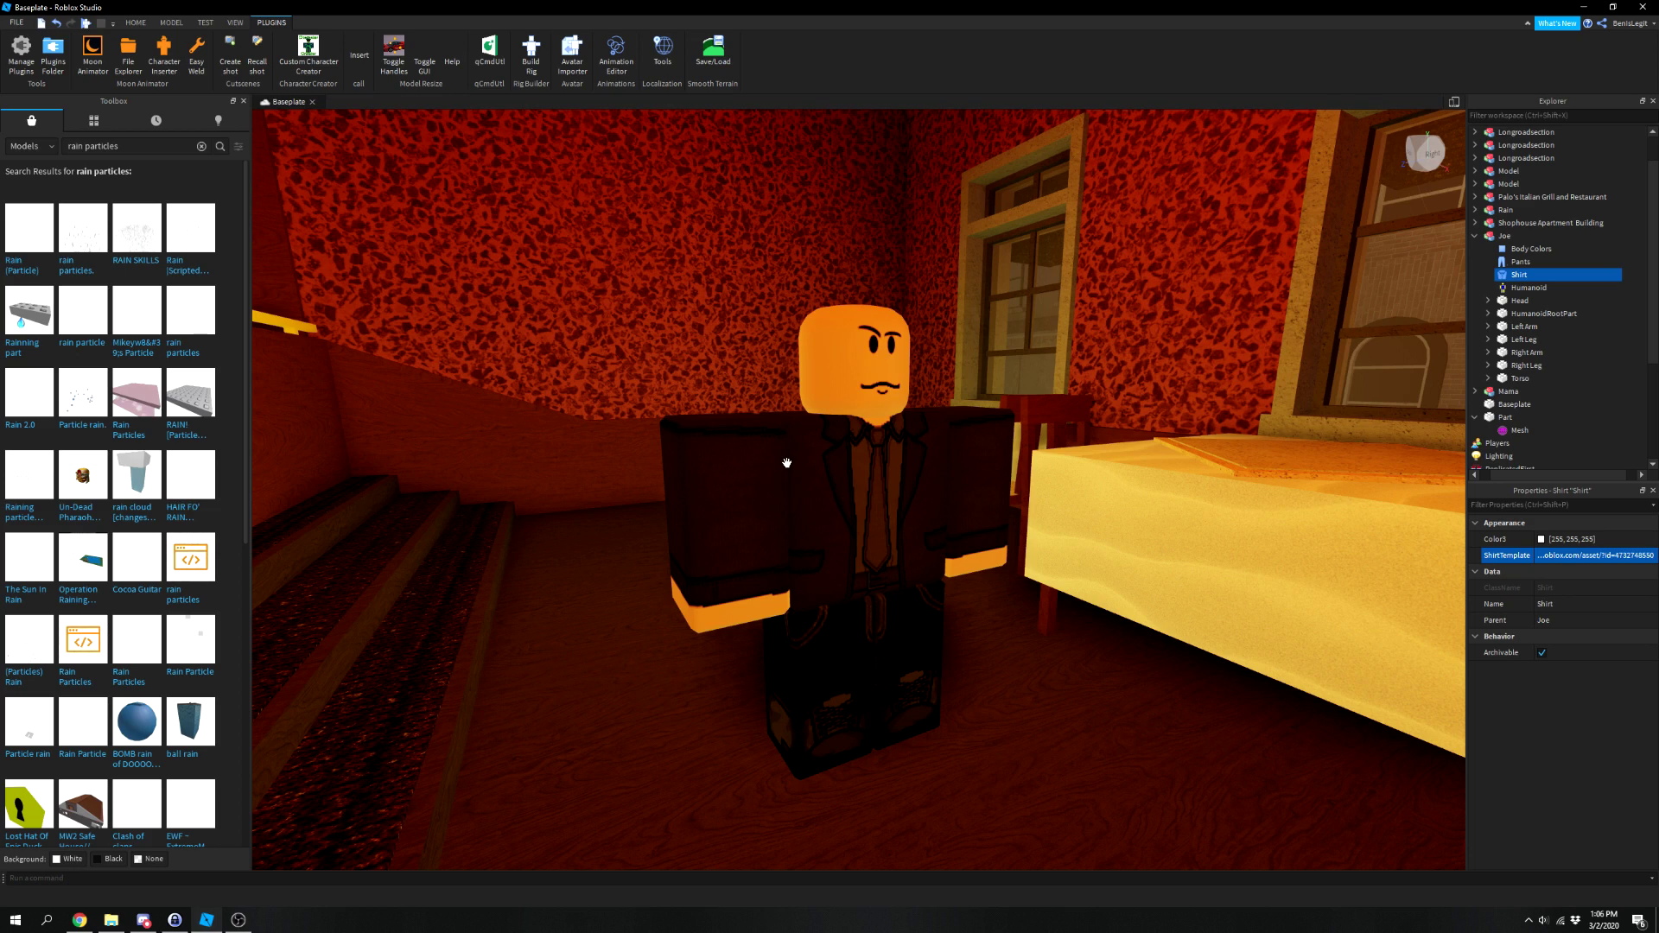
key("alt+Tab")
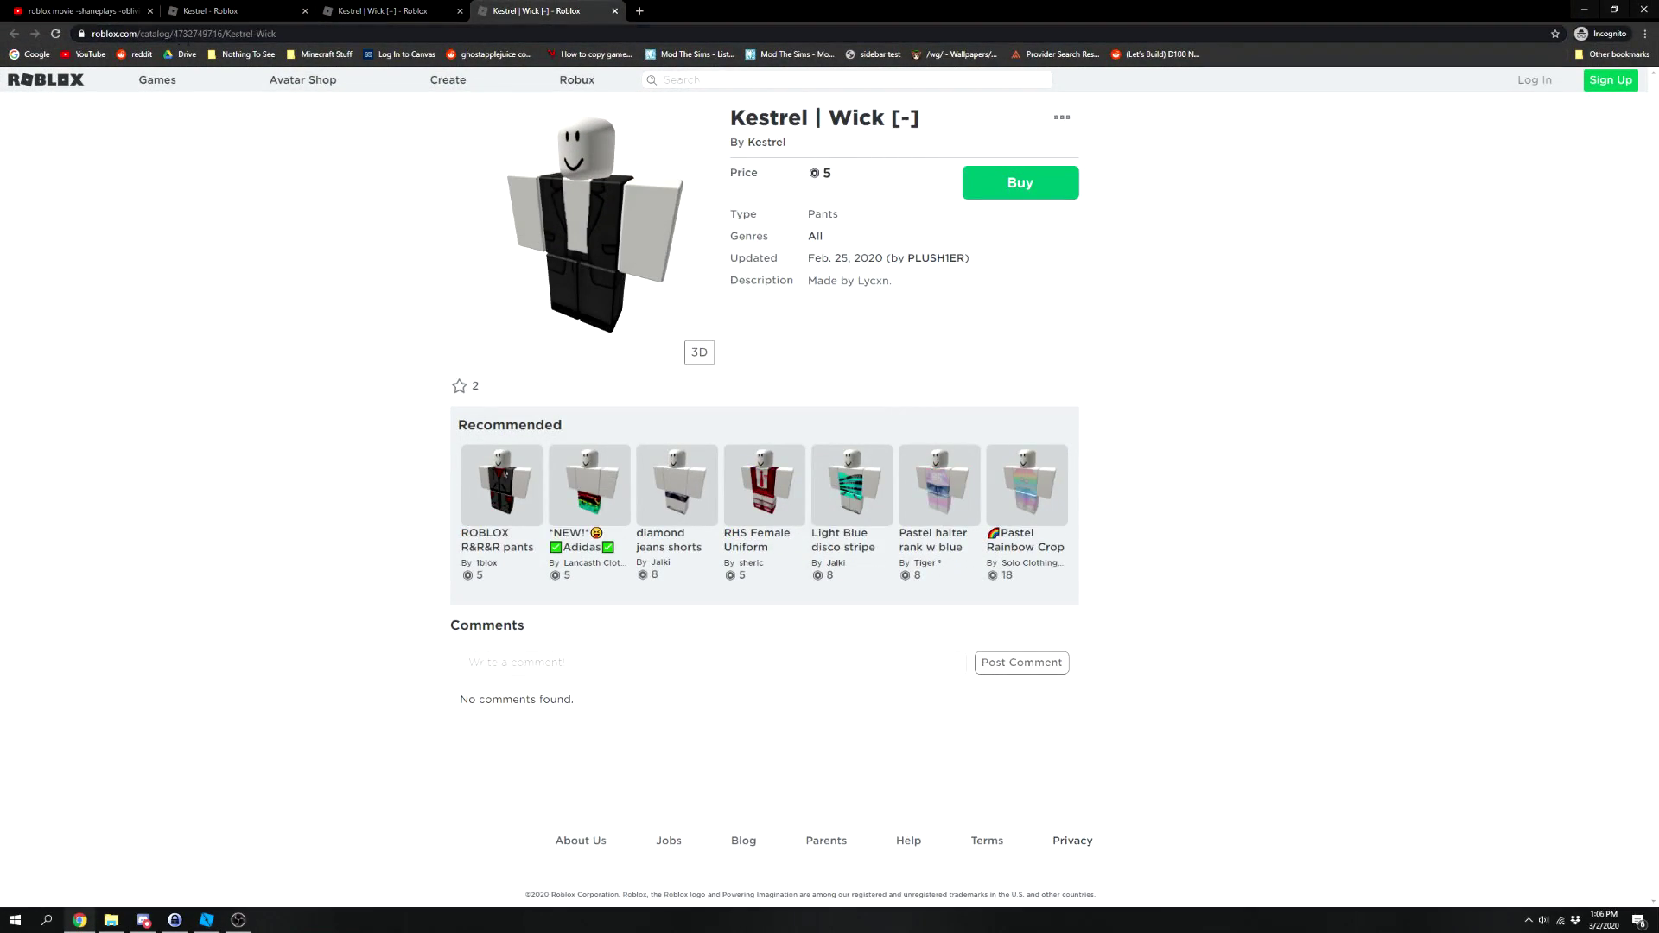
double_click(249, 33)
right_click(250, 42)
left_click(283, 107)
key("alt+Tab")
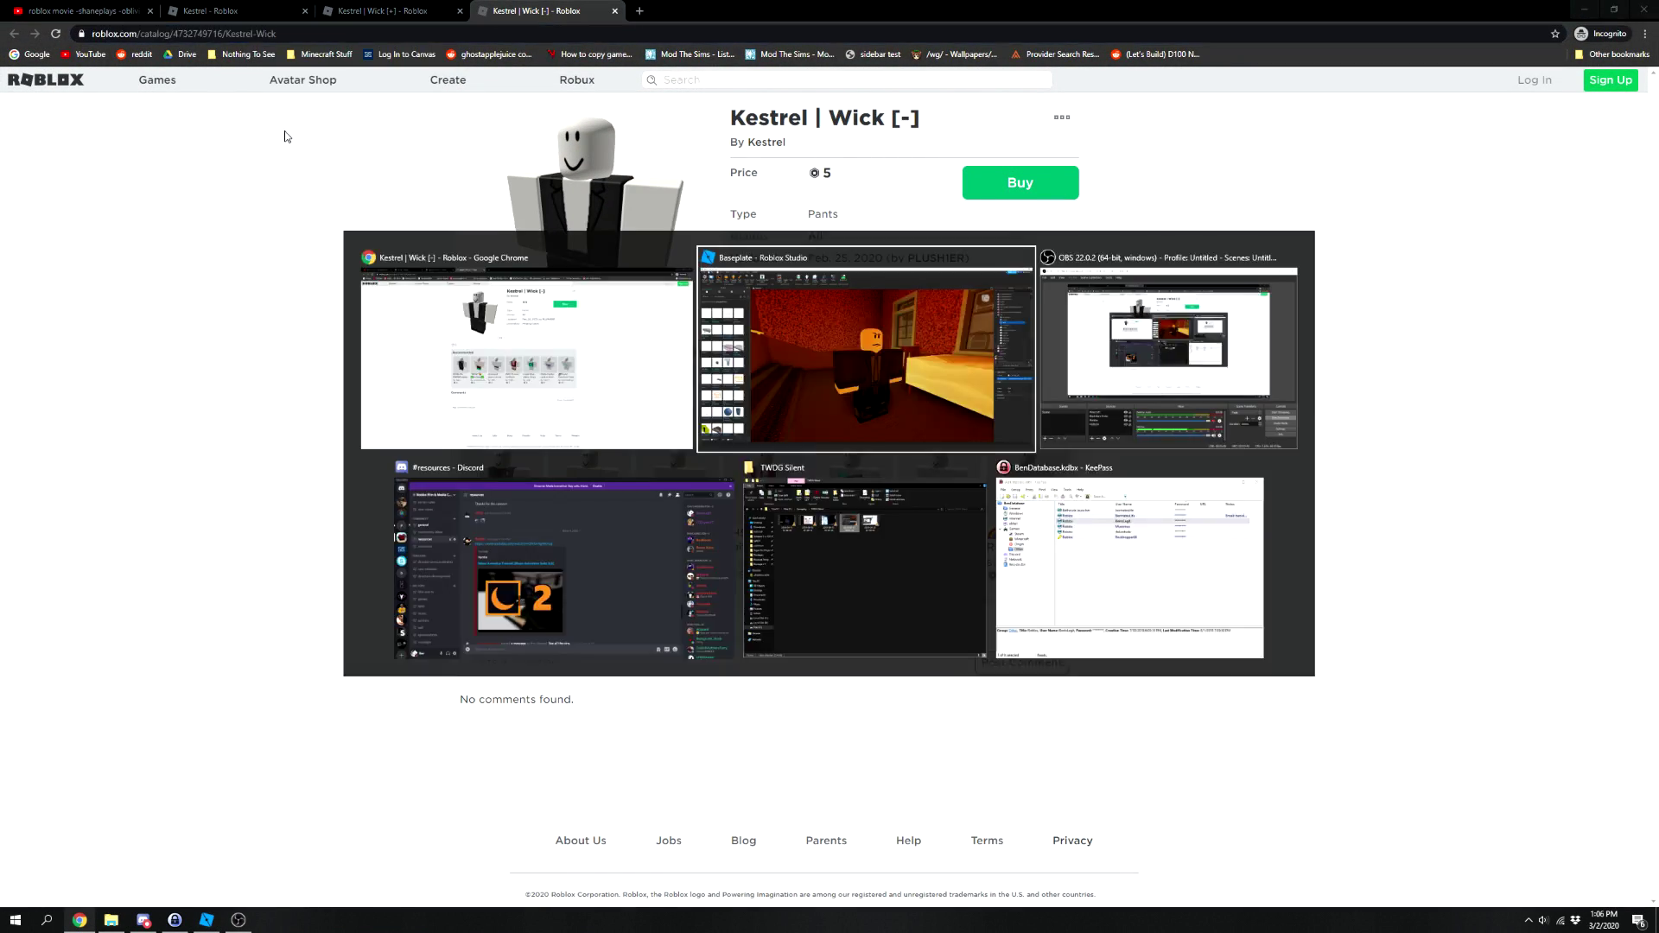
left_click(1521, 262)
left_click(1594, 555)
key("ctrl+v")
key("Return")
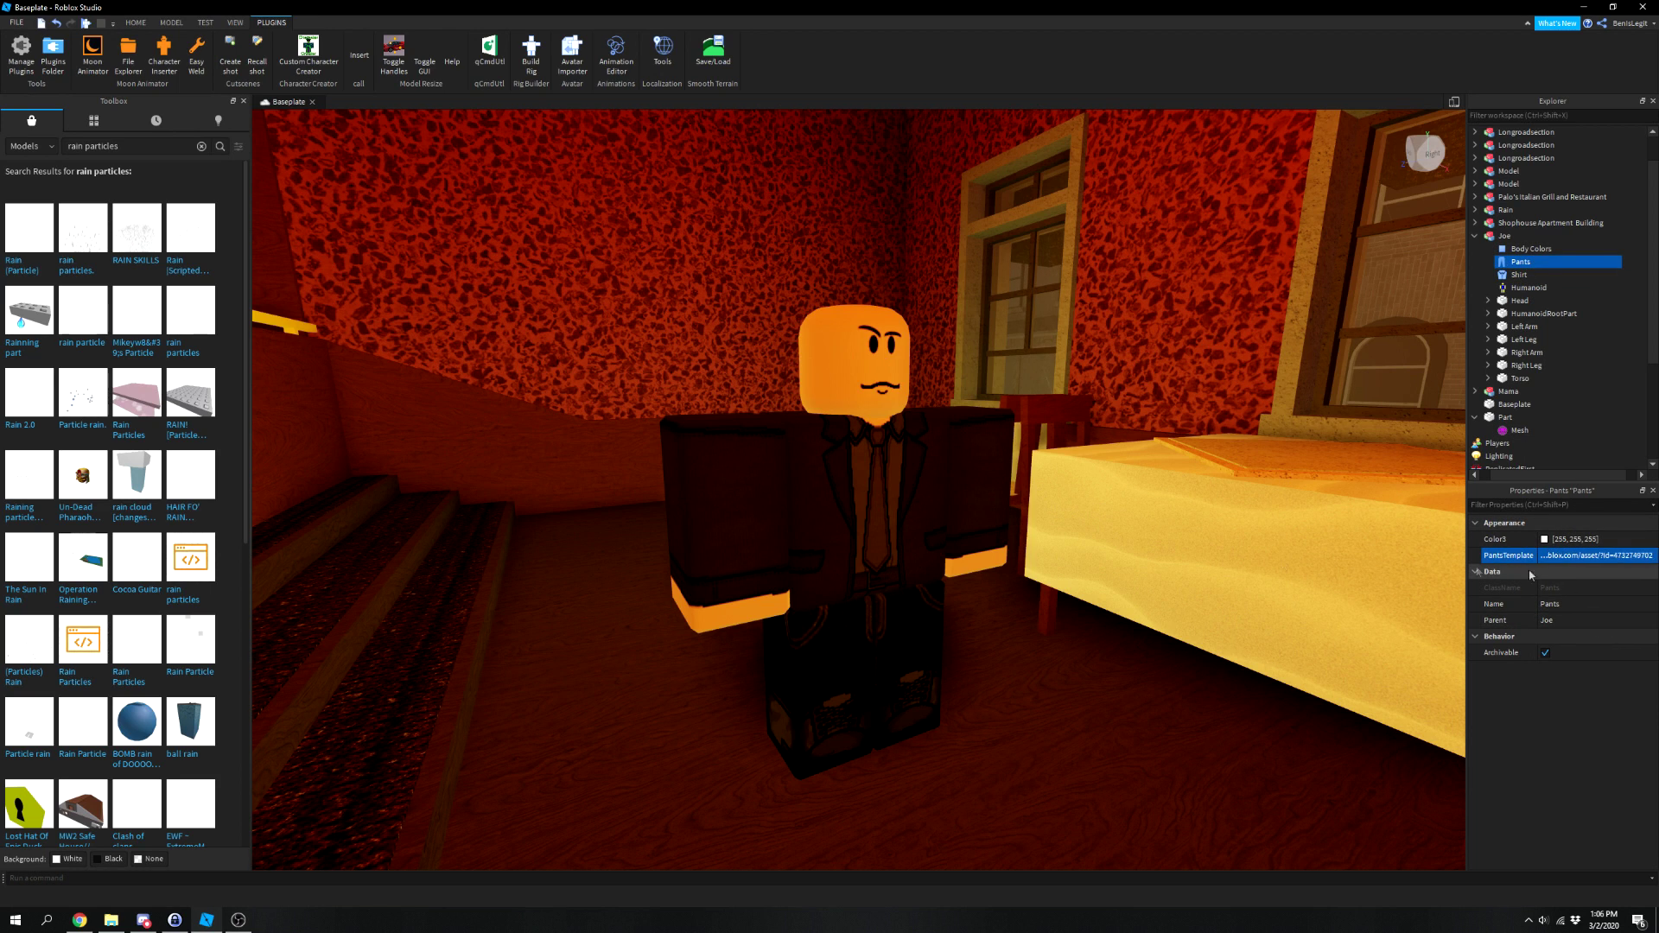
mouse_move(814, 458)
right_mouse_down()
mouse_move(905, 474)
mouse_move(910, 491)
mouse_move(907, 452)
mouse_move(939, 456)
mouse_move(844, 447)
right_mouse_up()
scroll(908, 452, "up", 2)
scroll(908, 454, "down", 2)
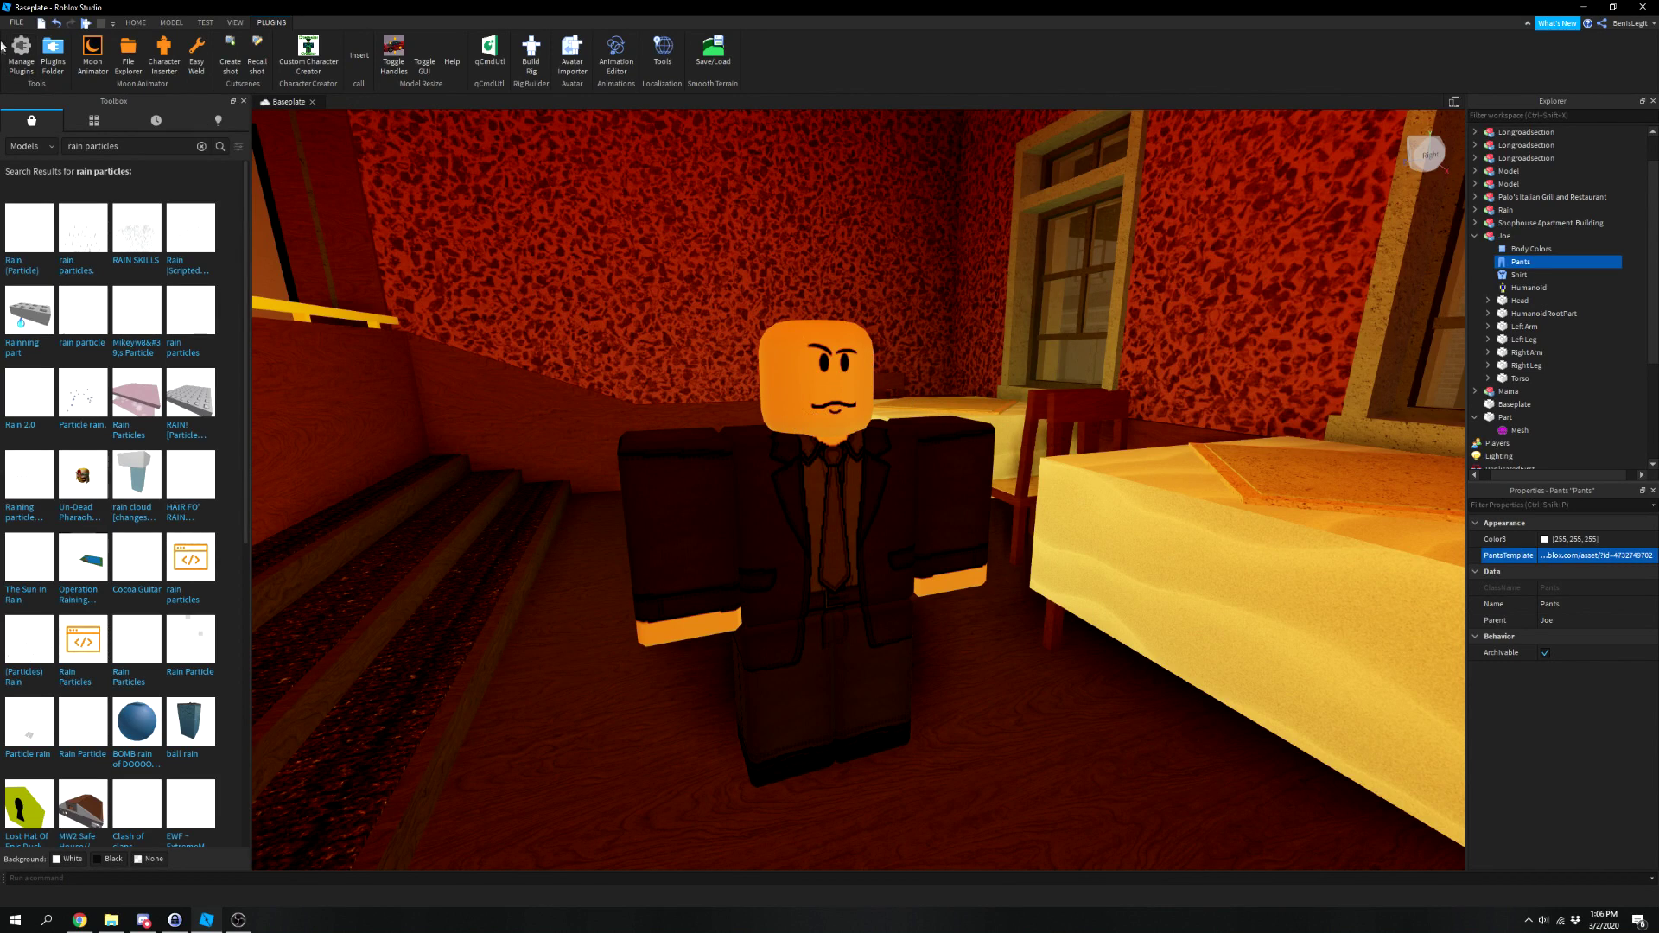
Create a new baseplate document and insert the saved Faces model from My Models.
left_click(44, 27)
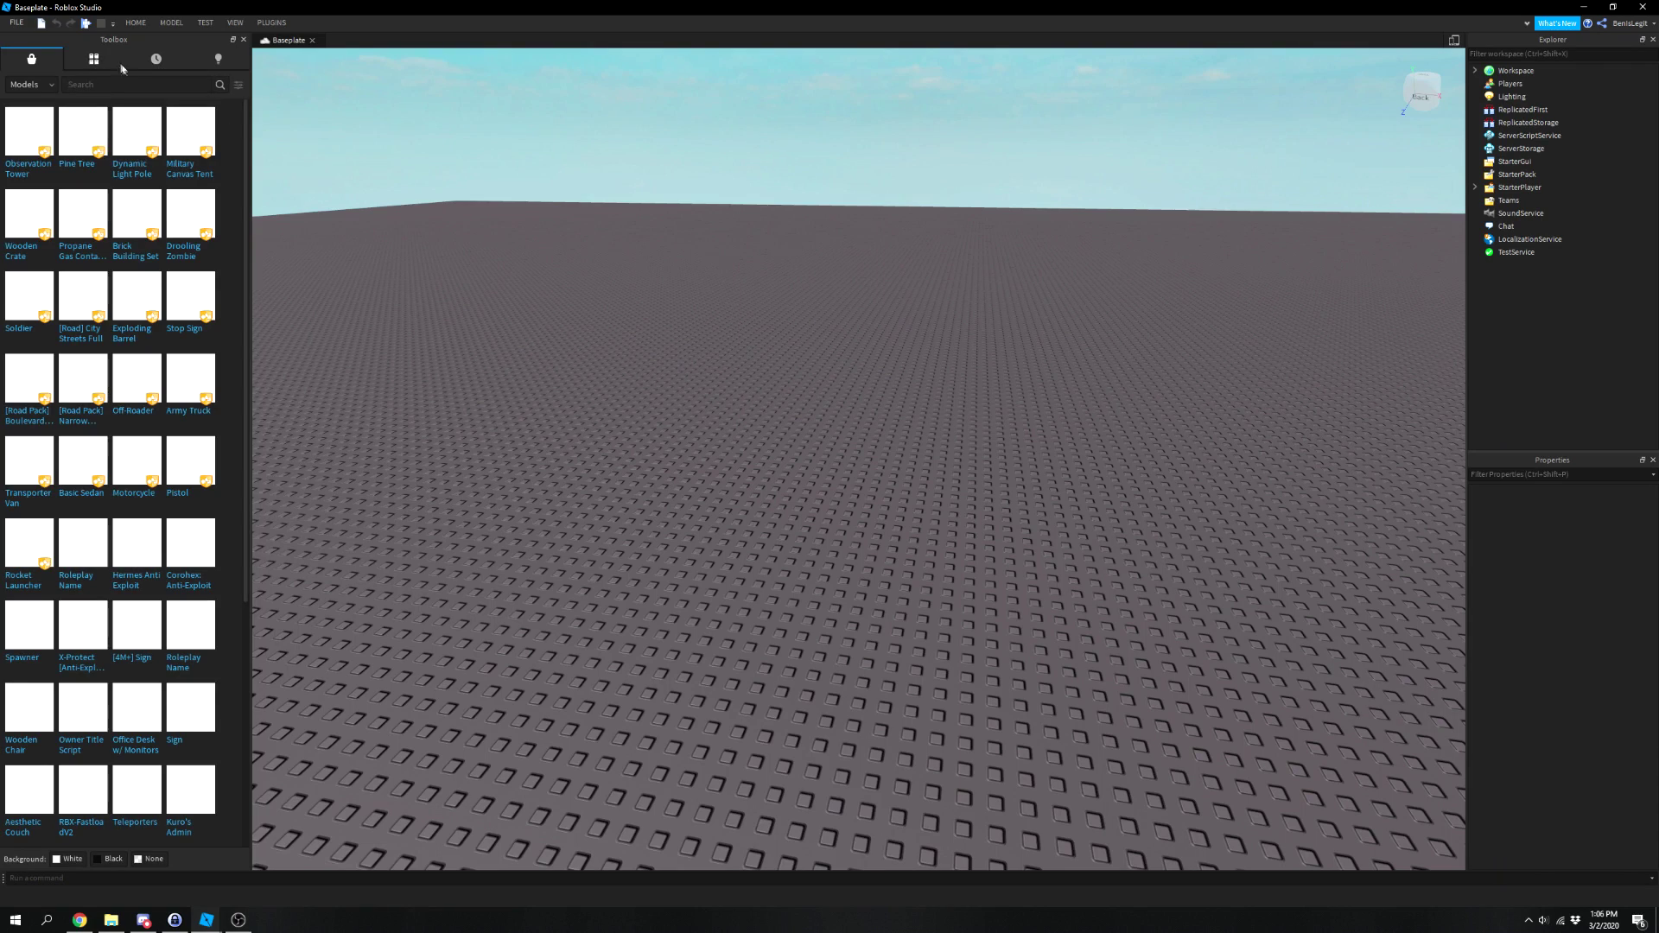
left_click(93, 58)
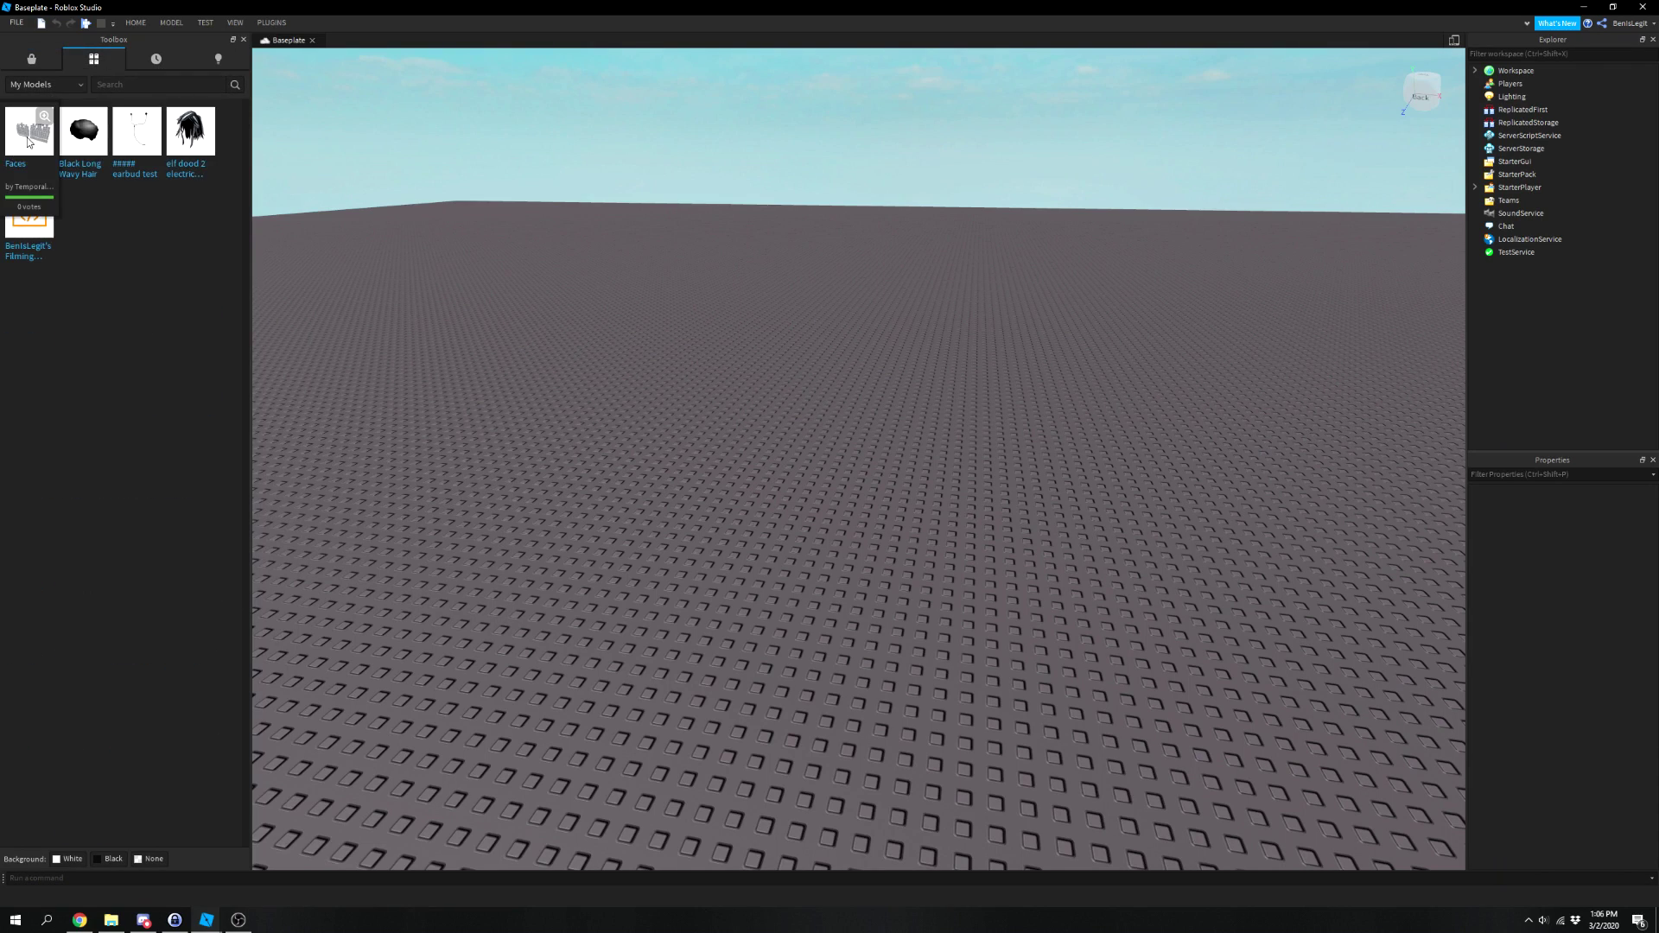
left_click(29, 137)
right_click_drag(1080, 228, 1086, 230)
scroll(1086, 230, "up", 5)
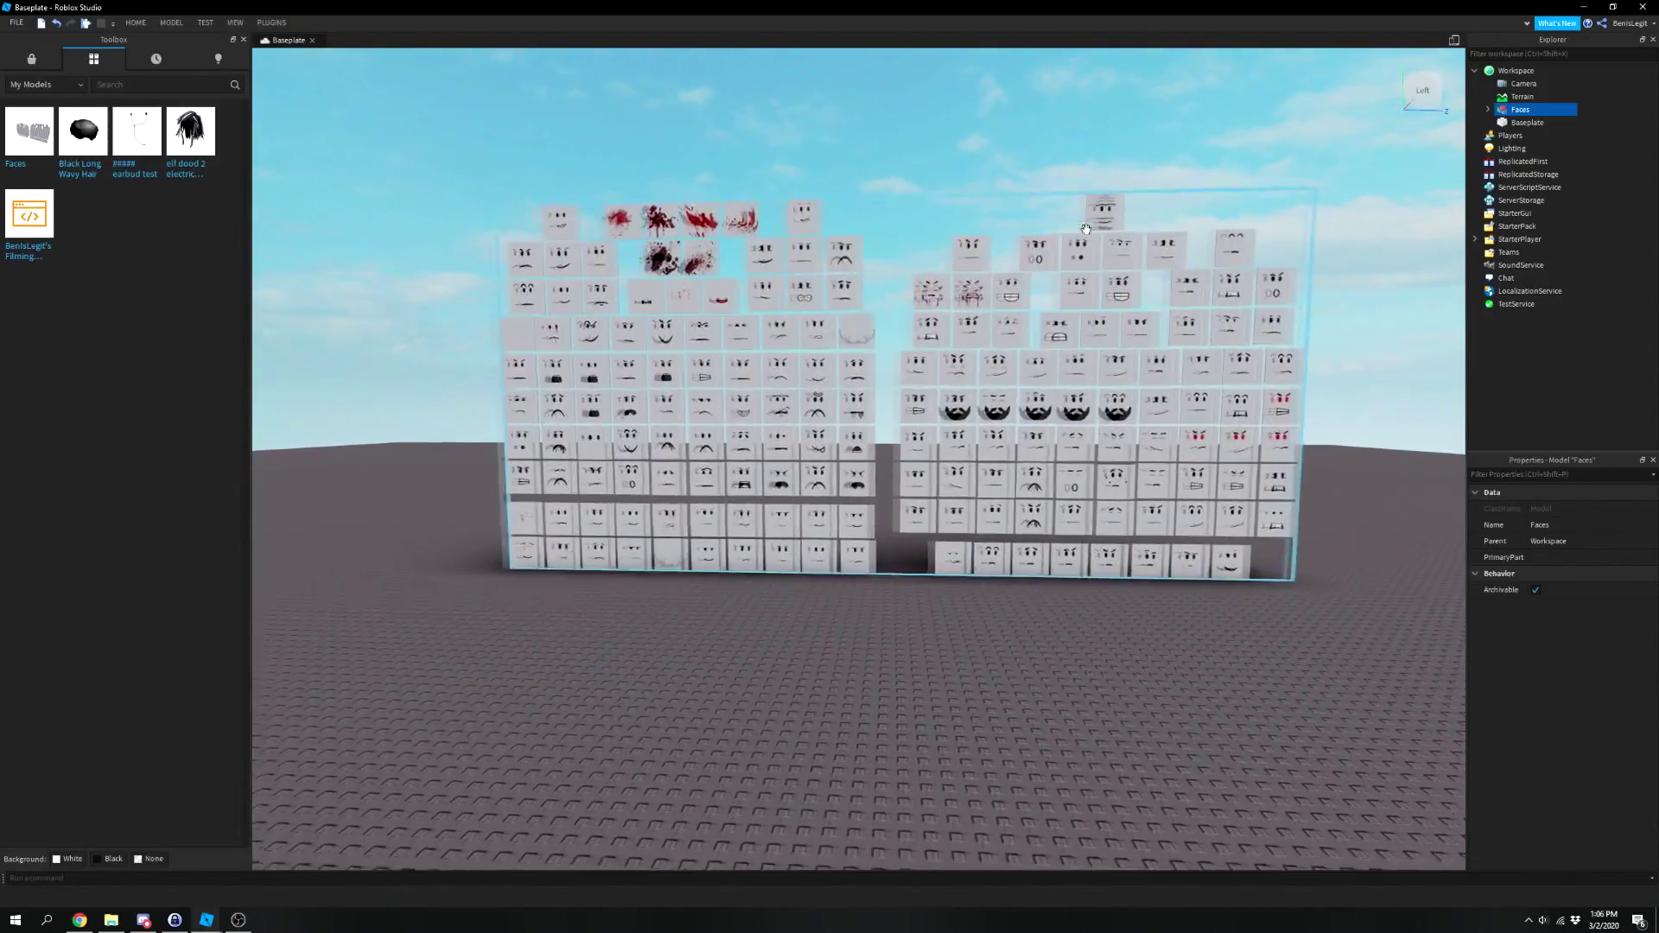
Examine the wall of face decals in the Faces model to choose an expression for Joe.
left_click(1318, 212)
scroll(1320, 208, "up", 5)
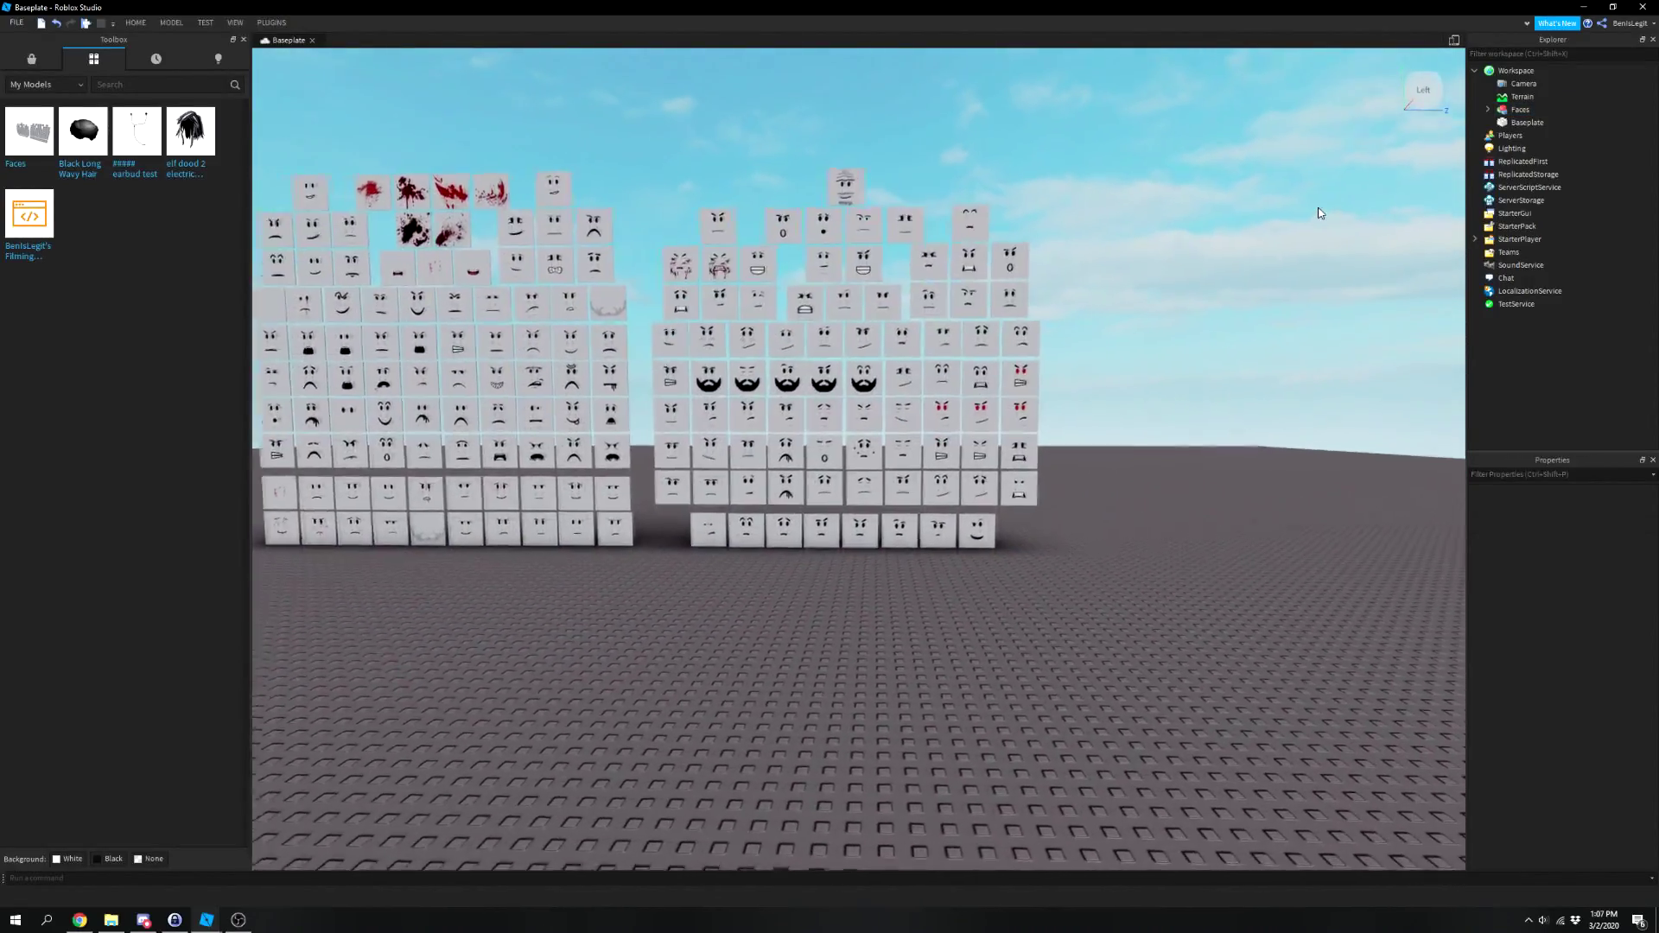
scroll(1324, 201, "up", 5)
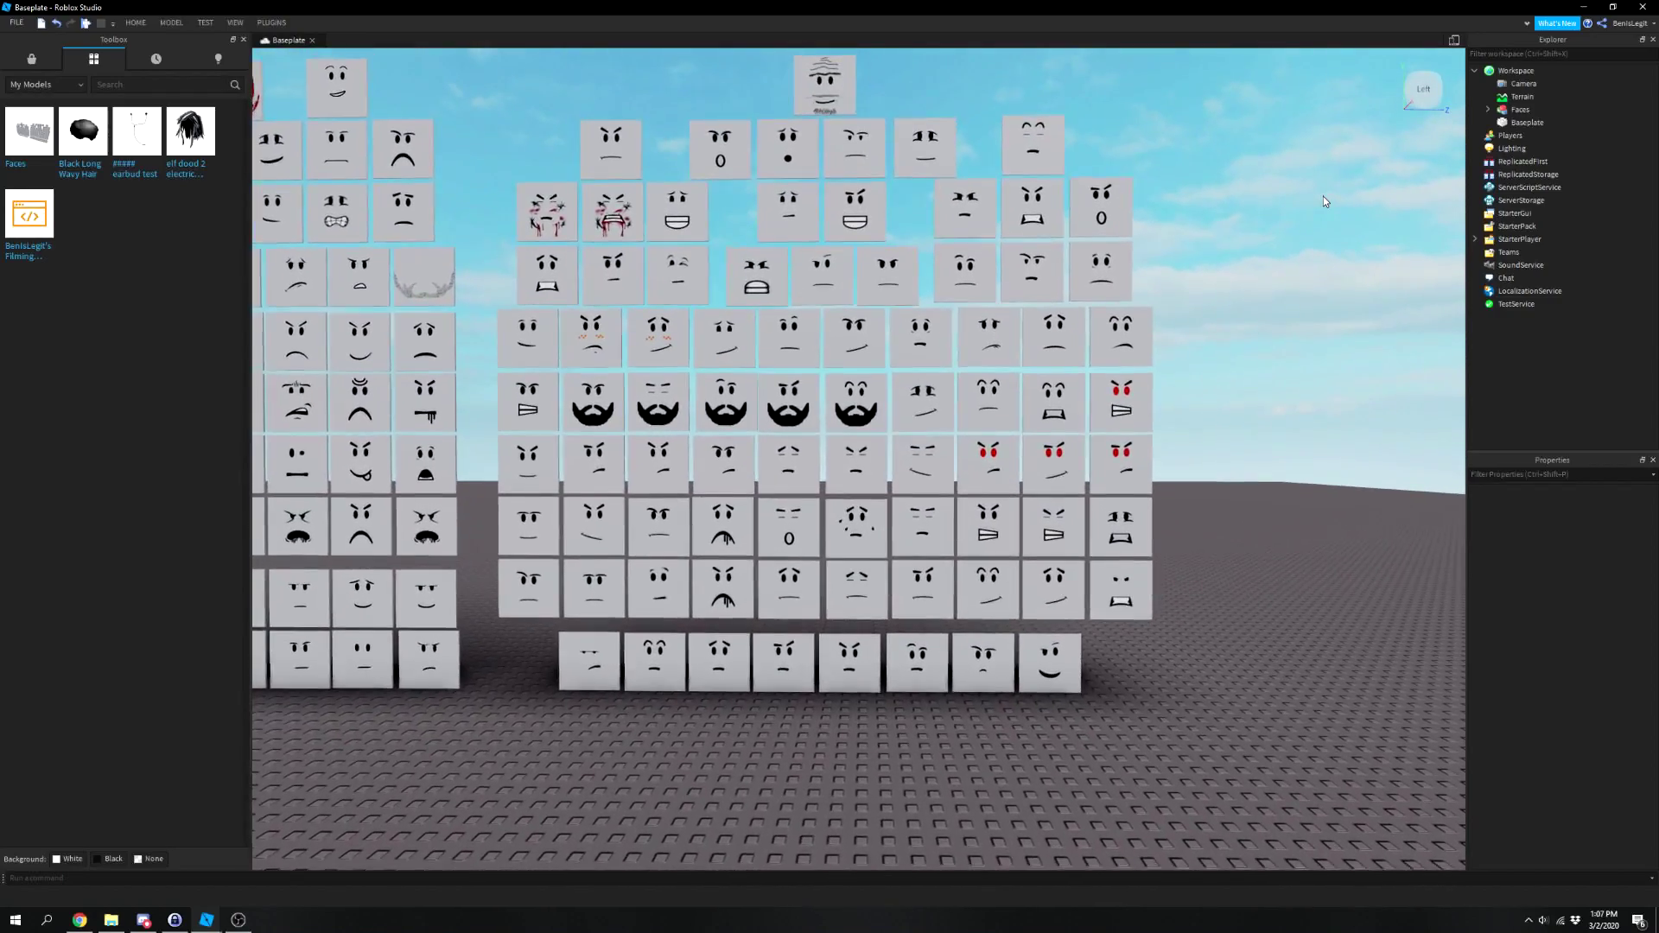
scroll(1324, 196, "down", 3)
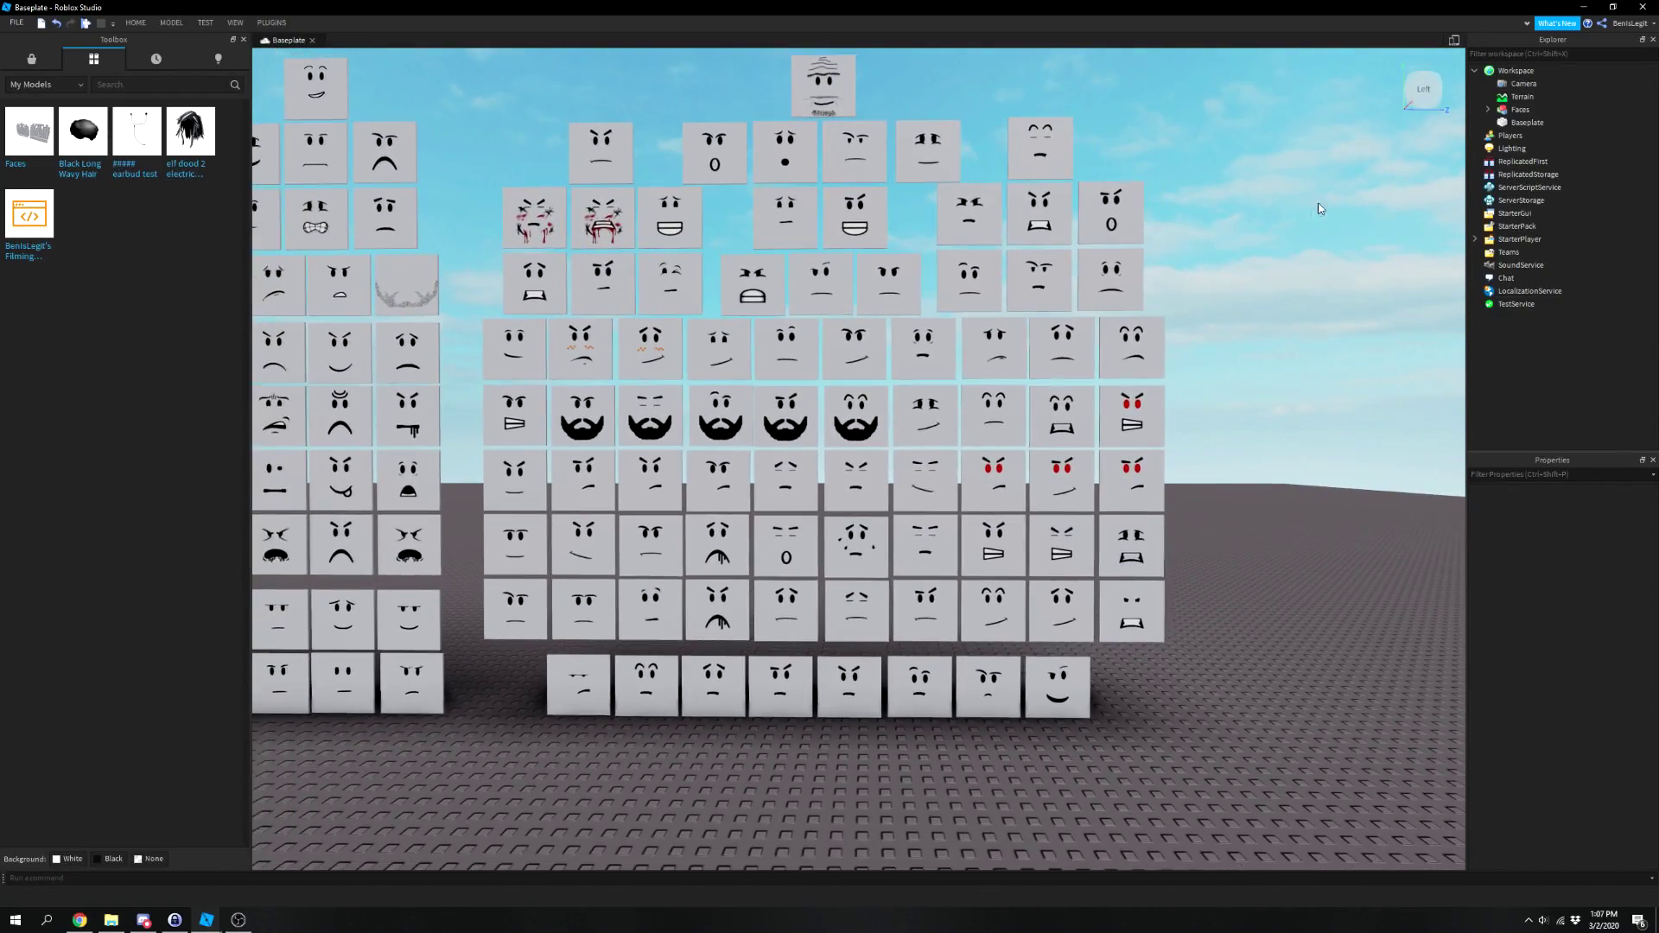
scroll(894, 385, "down", 3)
scroll(895, 384, "up", 2)
scroll(1230, 285, "up", 5)
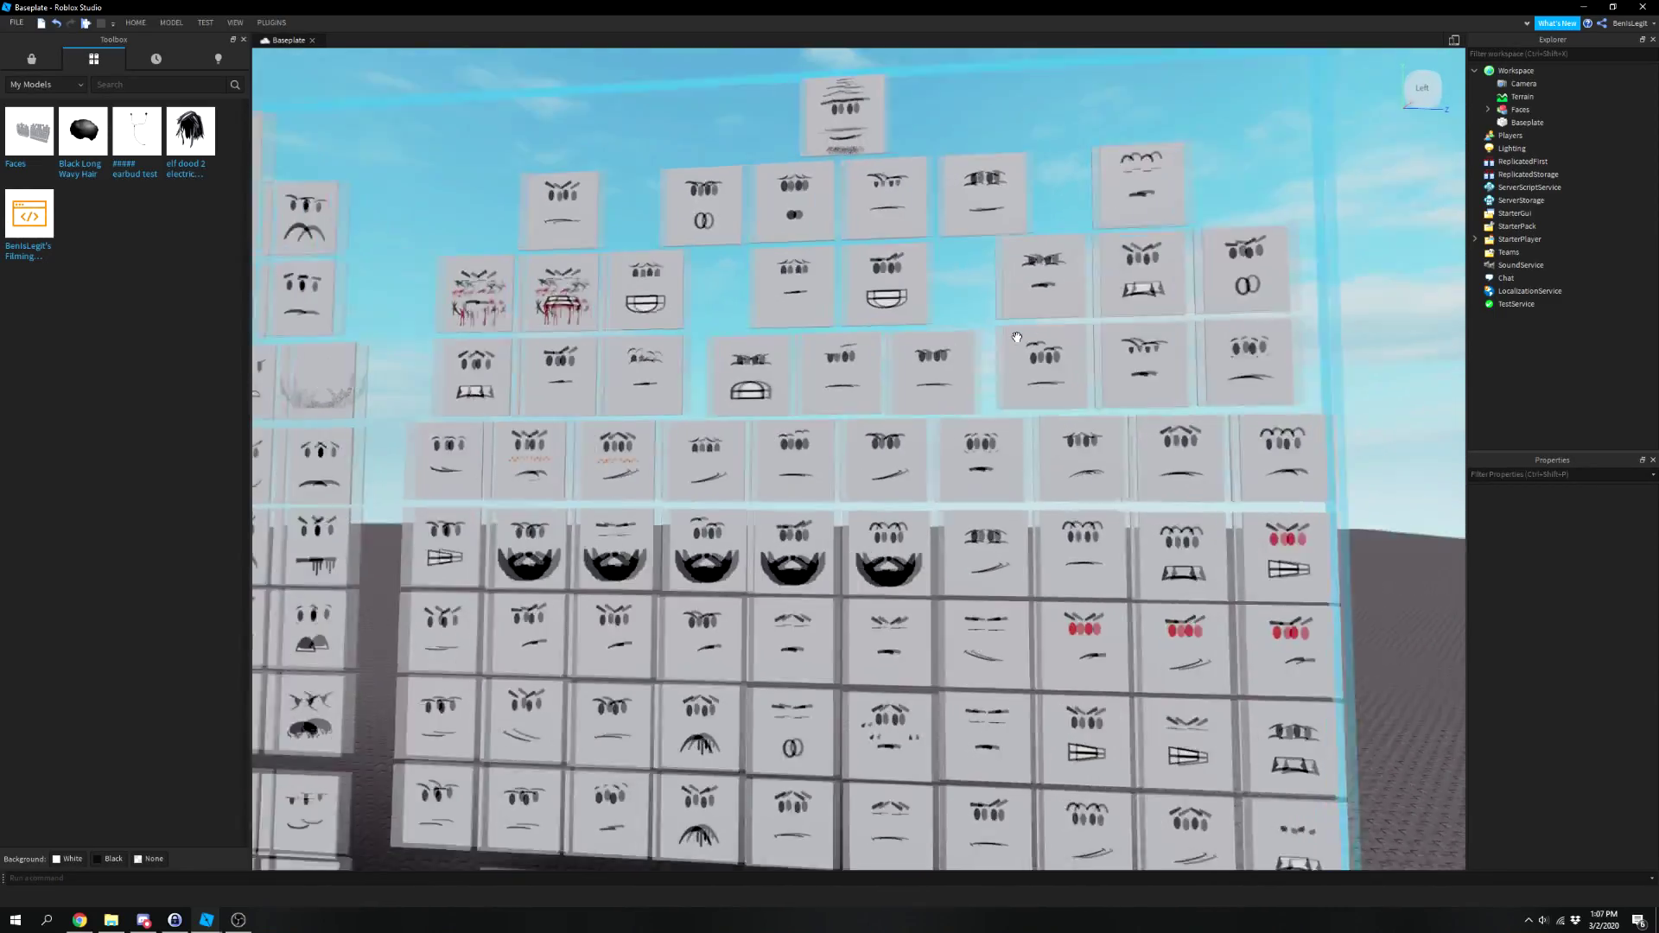
right_click_drag(1016, 337, 1014, 337)
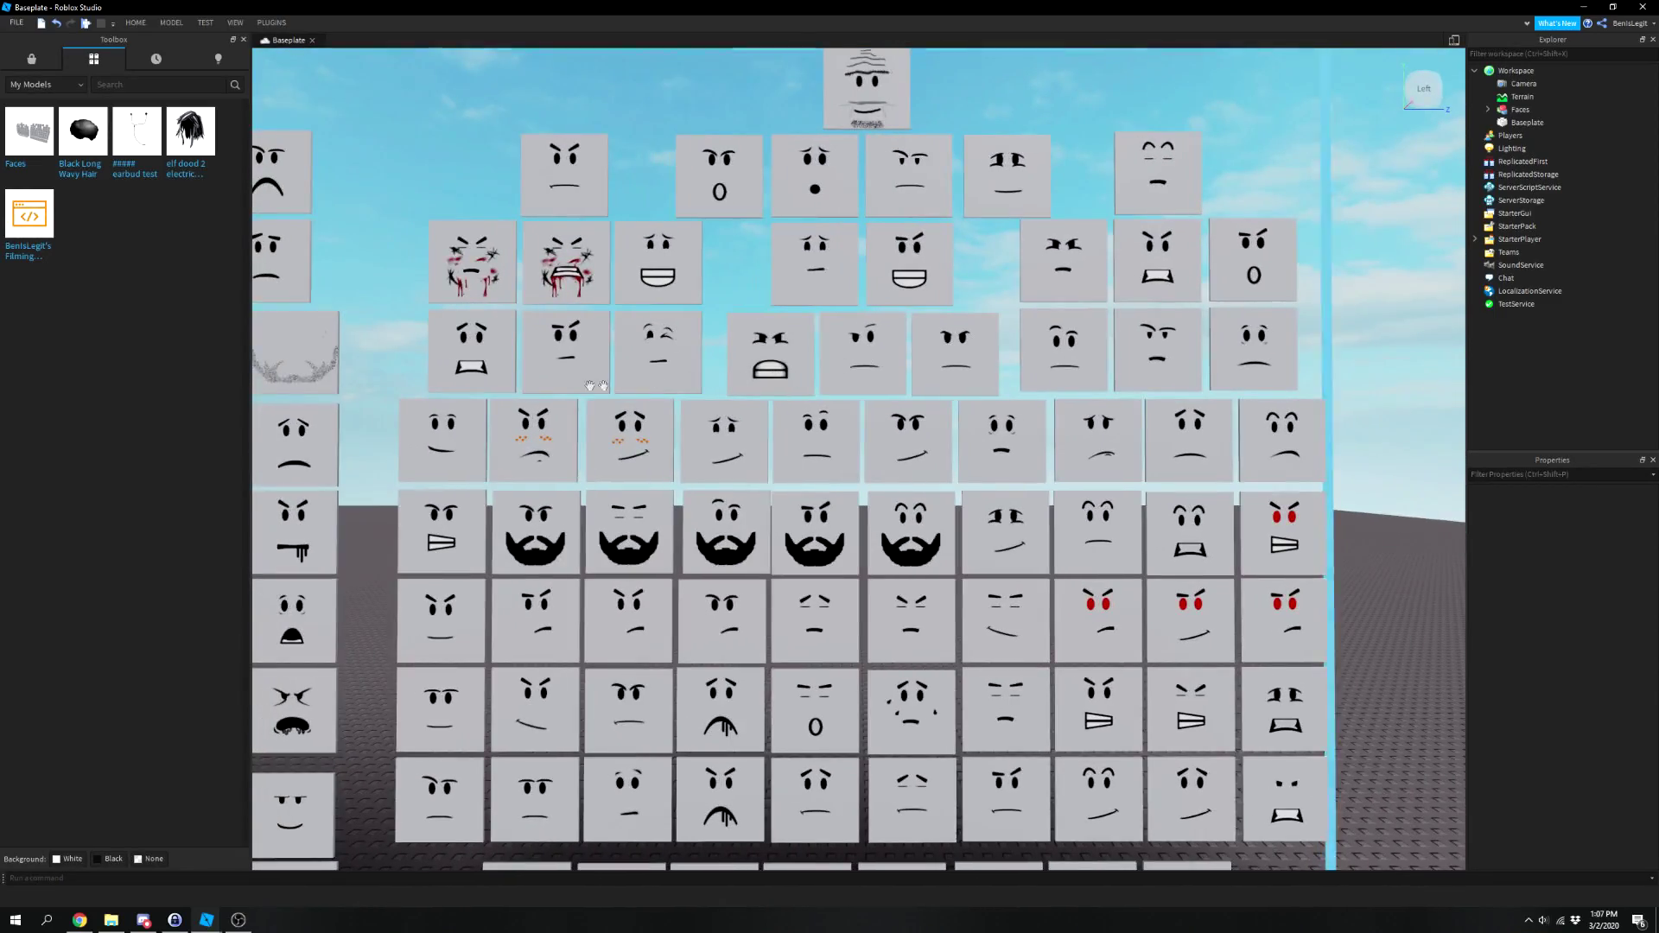
scroll(562, 381, "down", 3)
key("q")
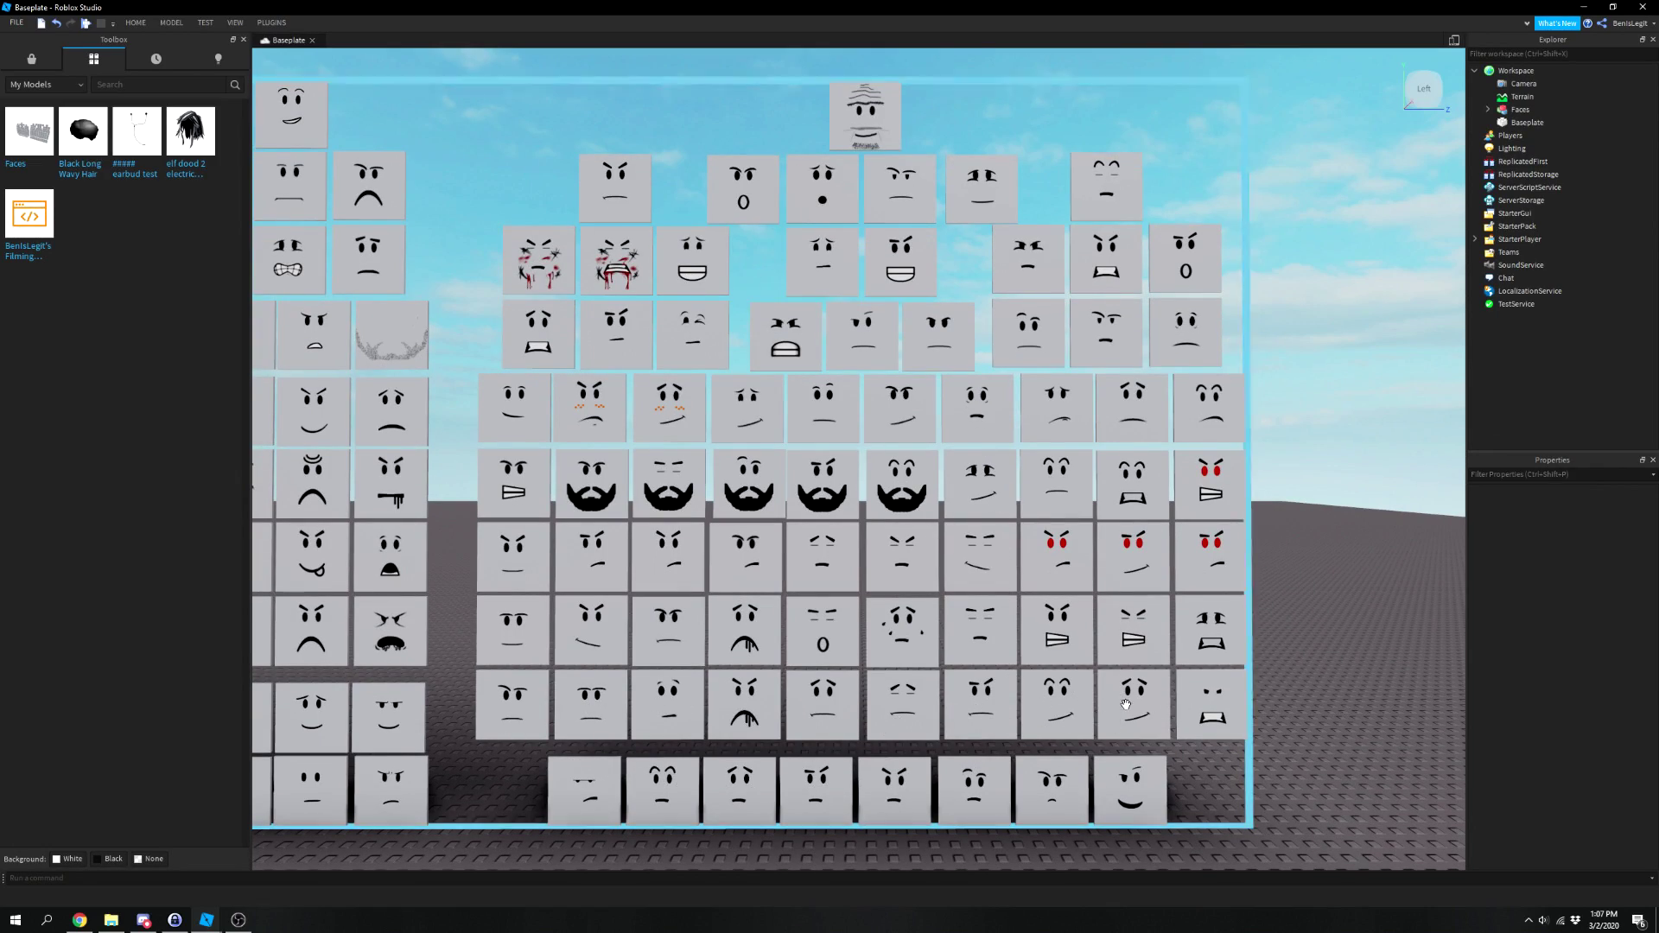
Copy the texture ID rbxassetid://125043097 from the decal with one slanted eyebrow and a frown, in the Faces model's second-lowest row.
left_click(985, 722, "alt")
right_click_drag(994, 722, 1030, 727)
scroll(1029, 728, "up", 6)
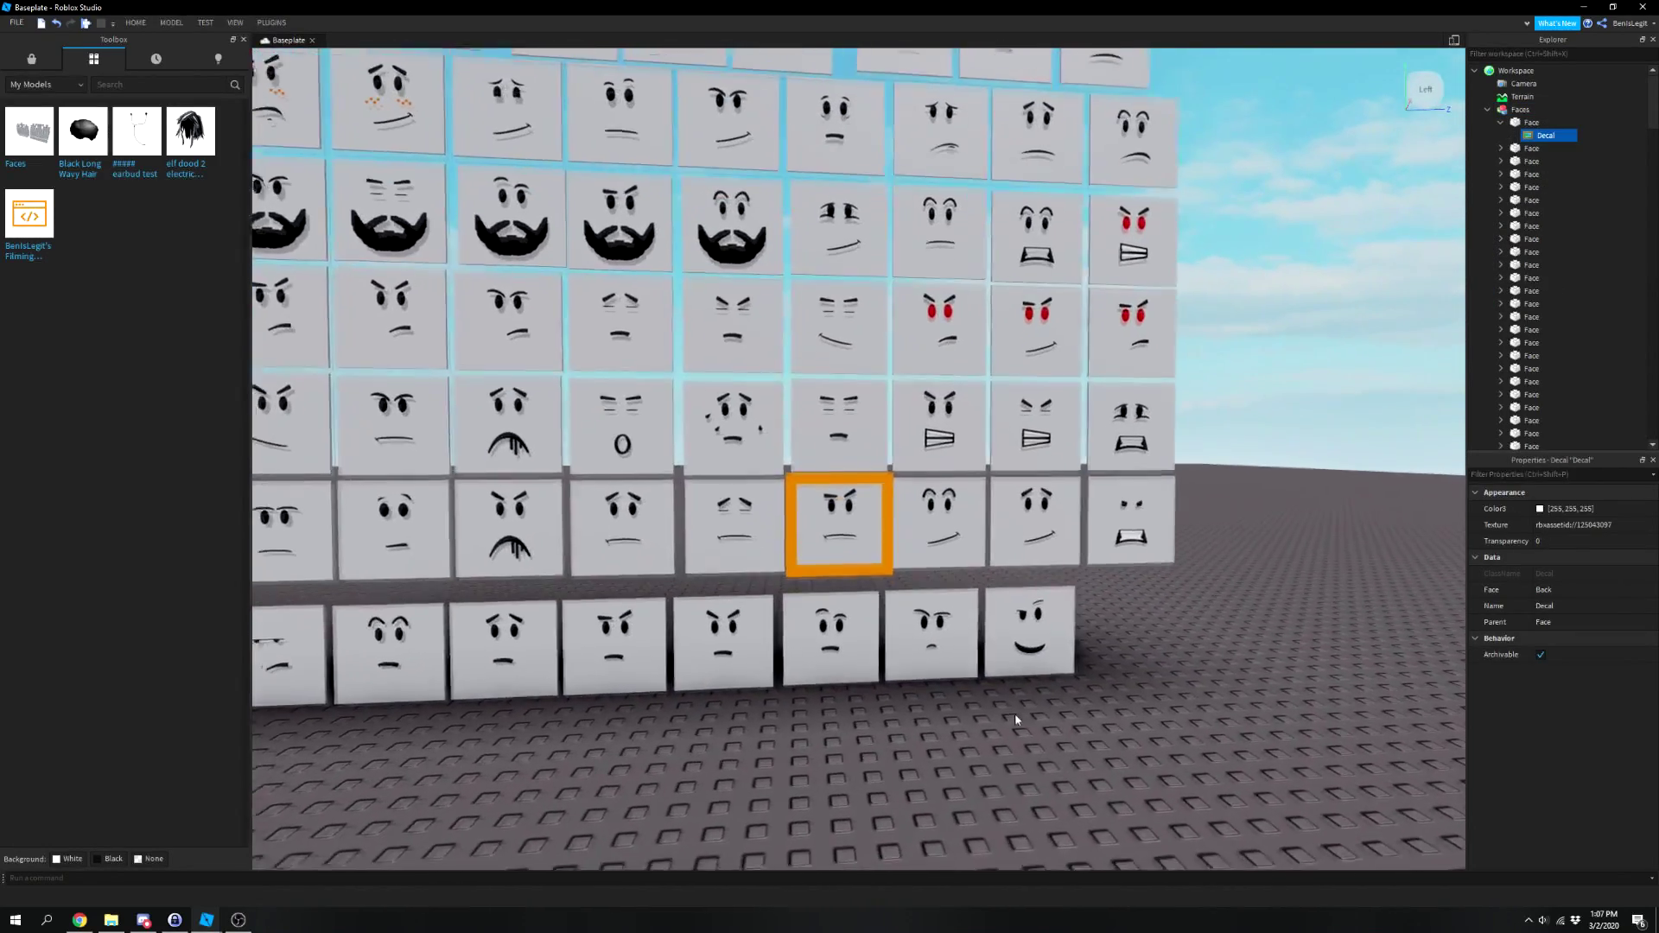
scroll(988, 629, "up", 6)
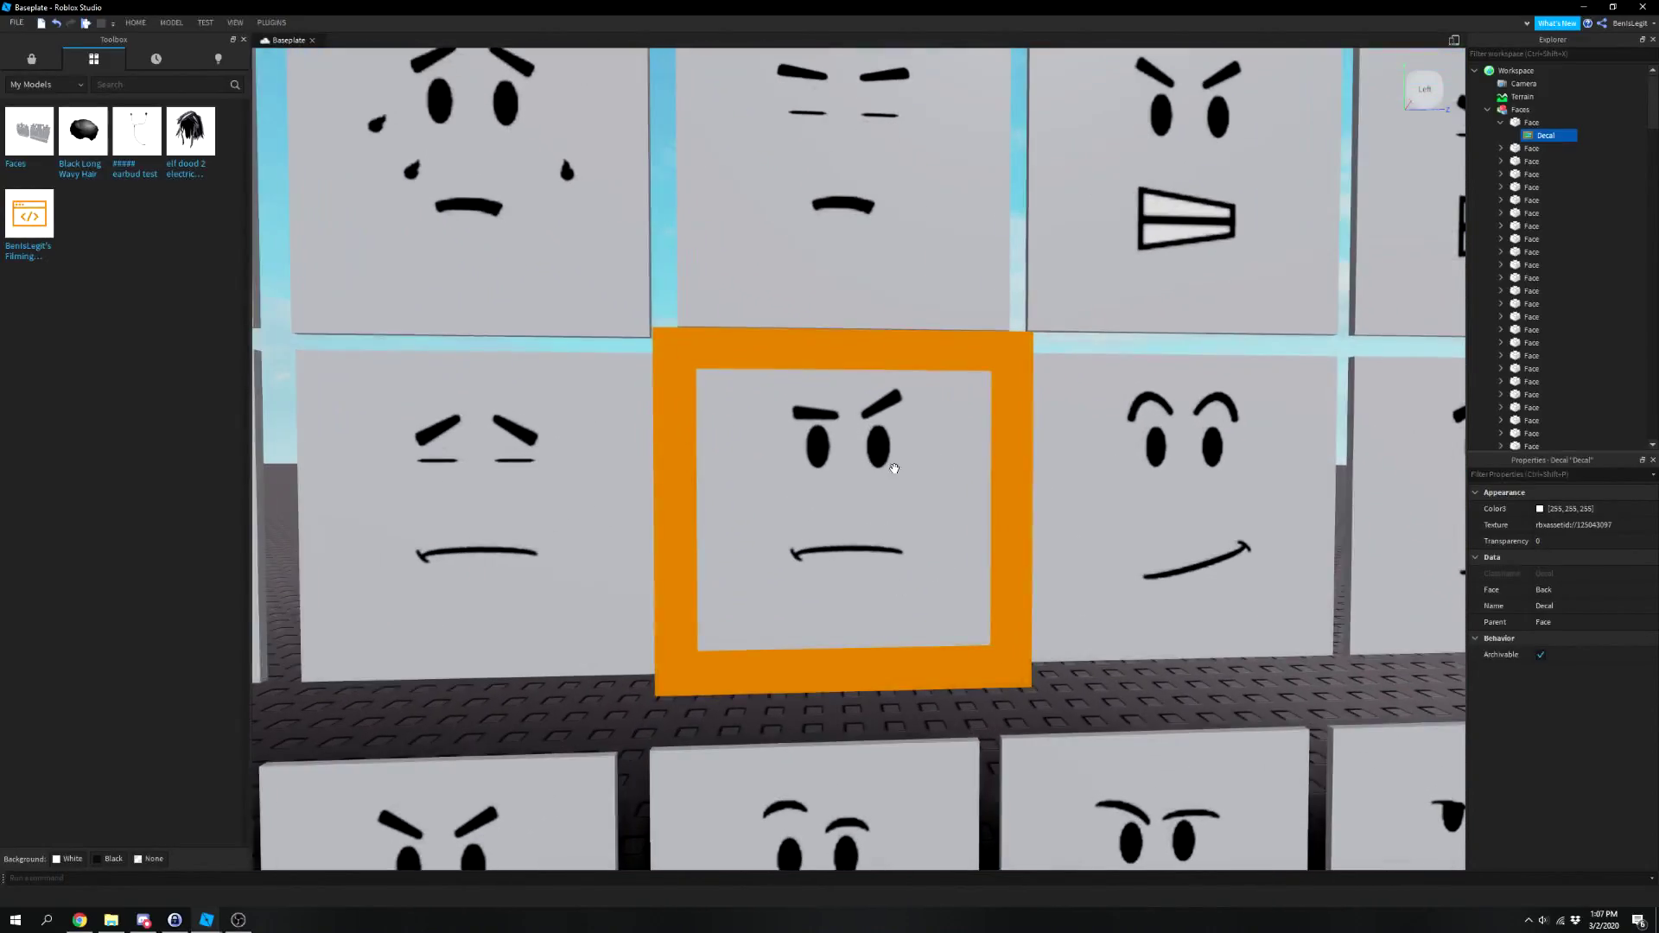
left_click(796, 418)
scroll(799, 419, "down", 5)
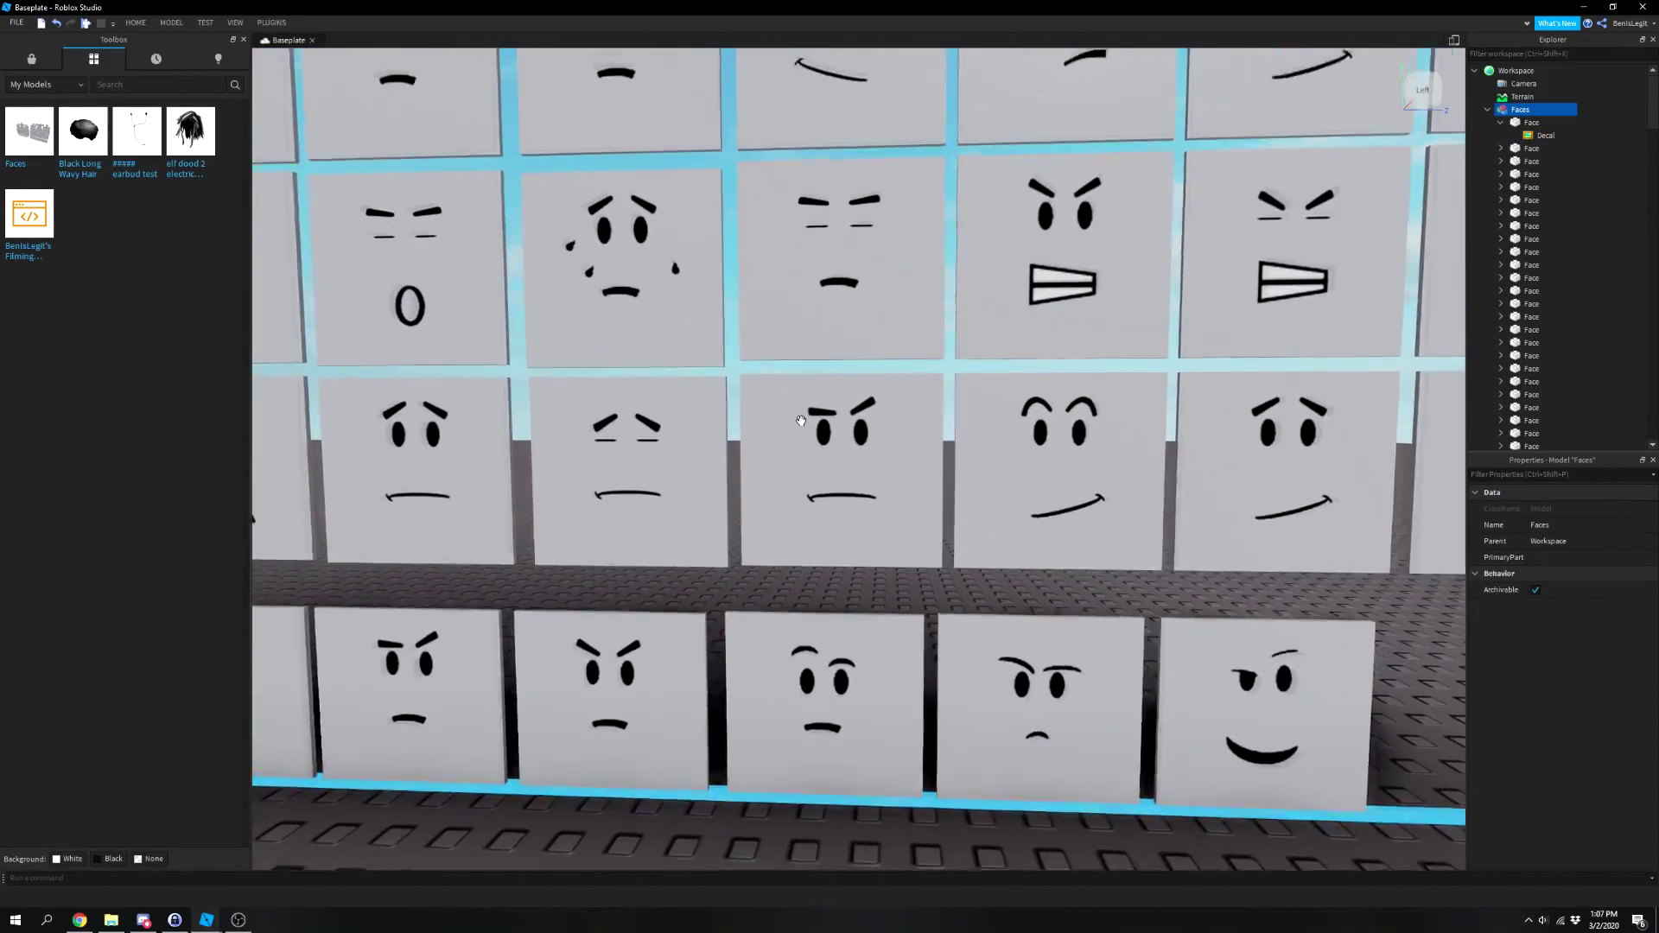
scroll(801, 420, "up", 4)
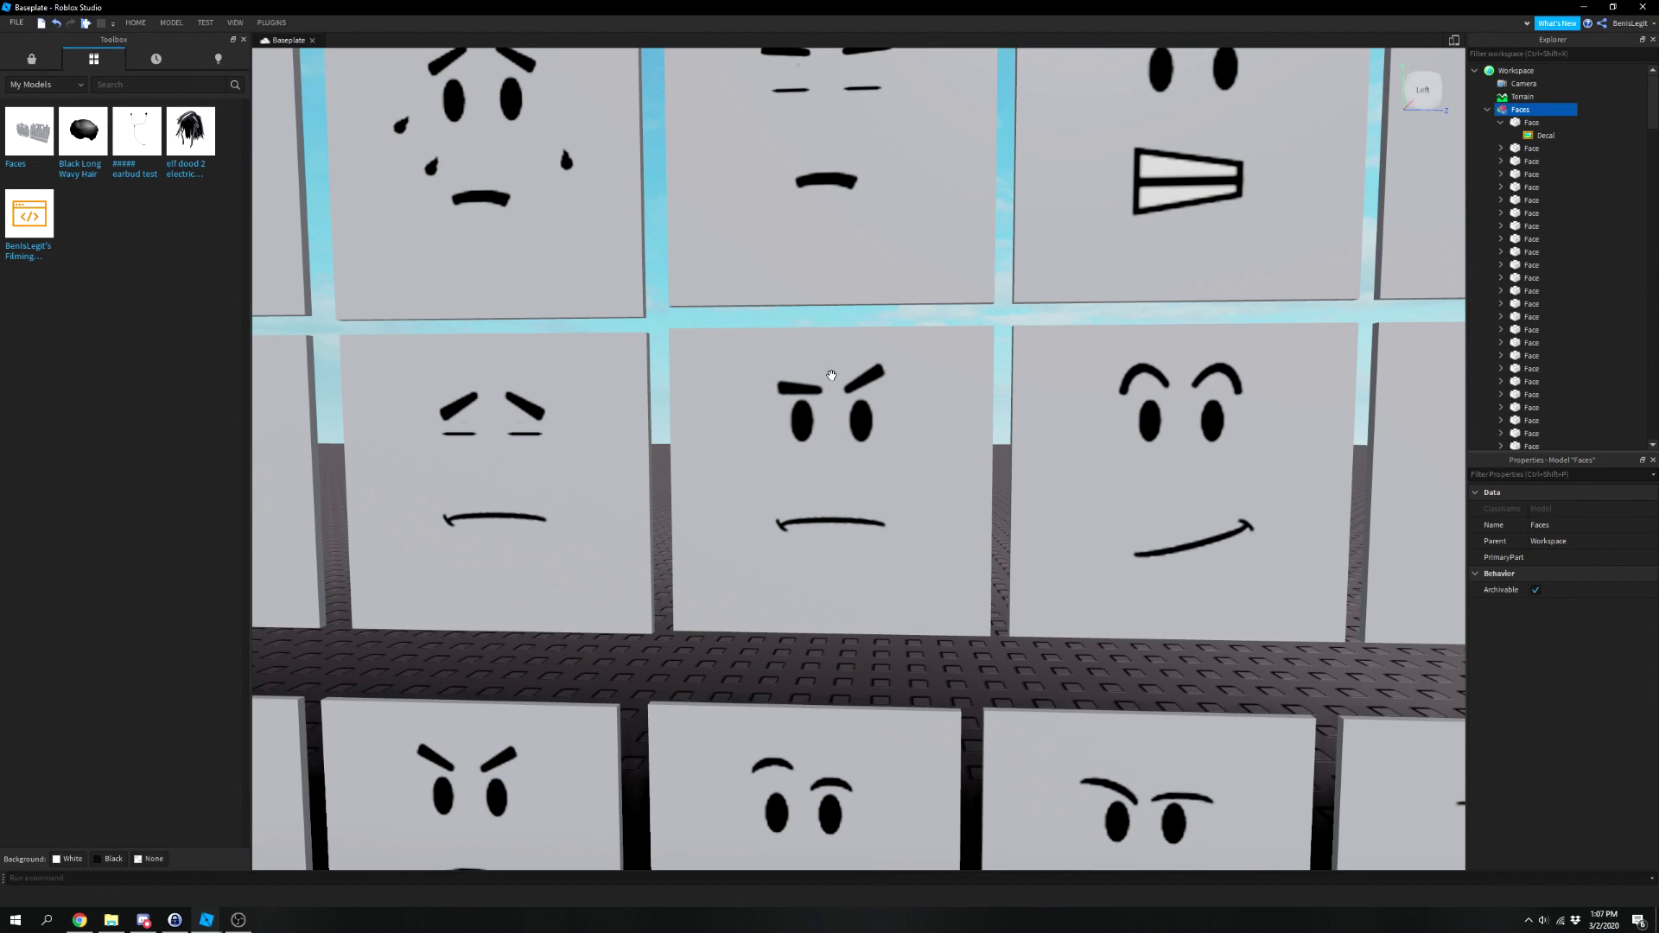
double_click(135, 22)
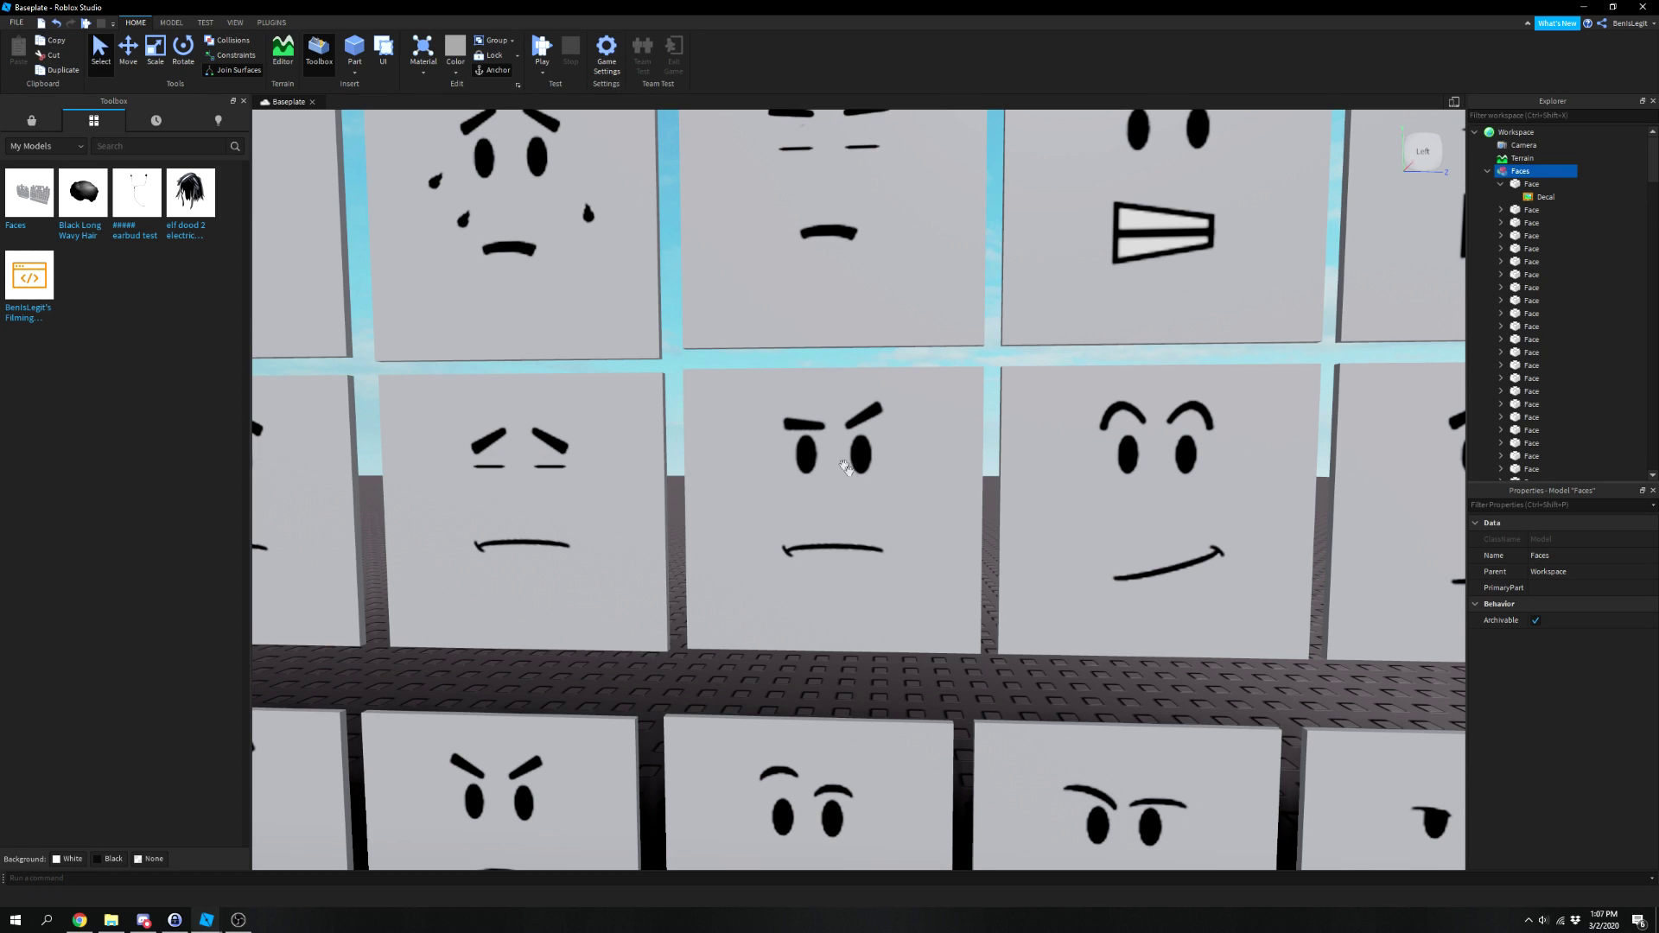
left_click(836, 453)
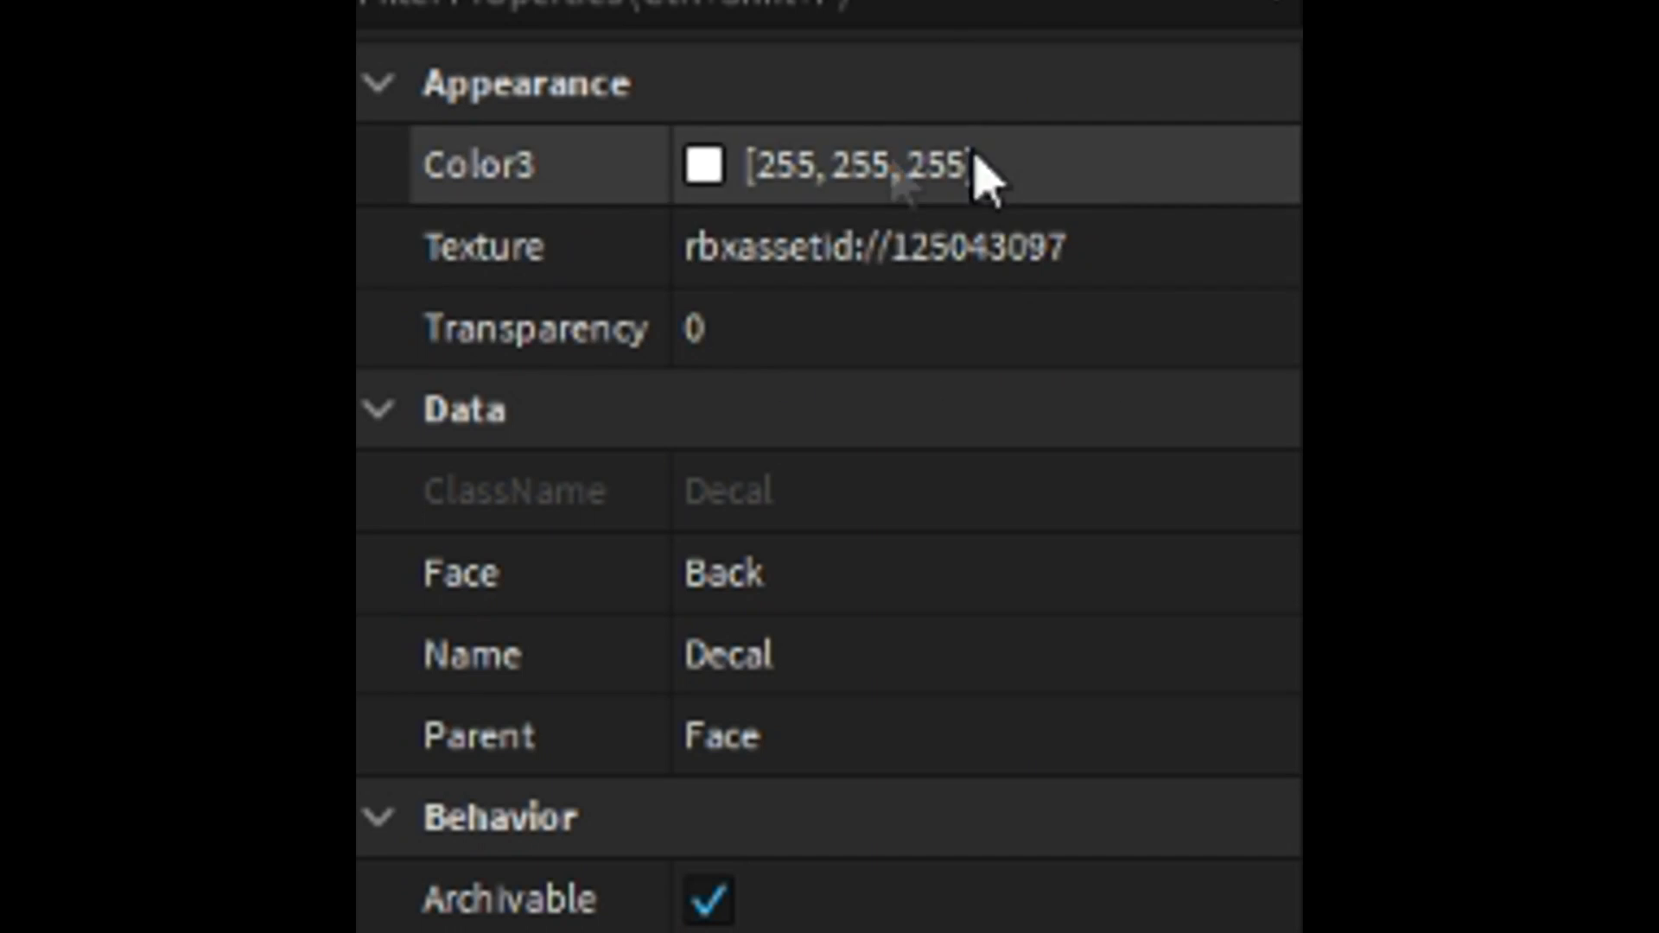
left_click(717, 255)
key("ctrl+c")
right_click(816, 247)
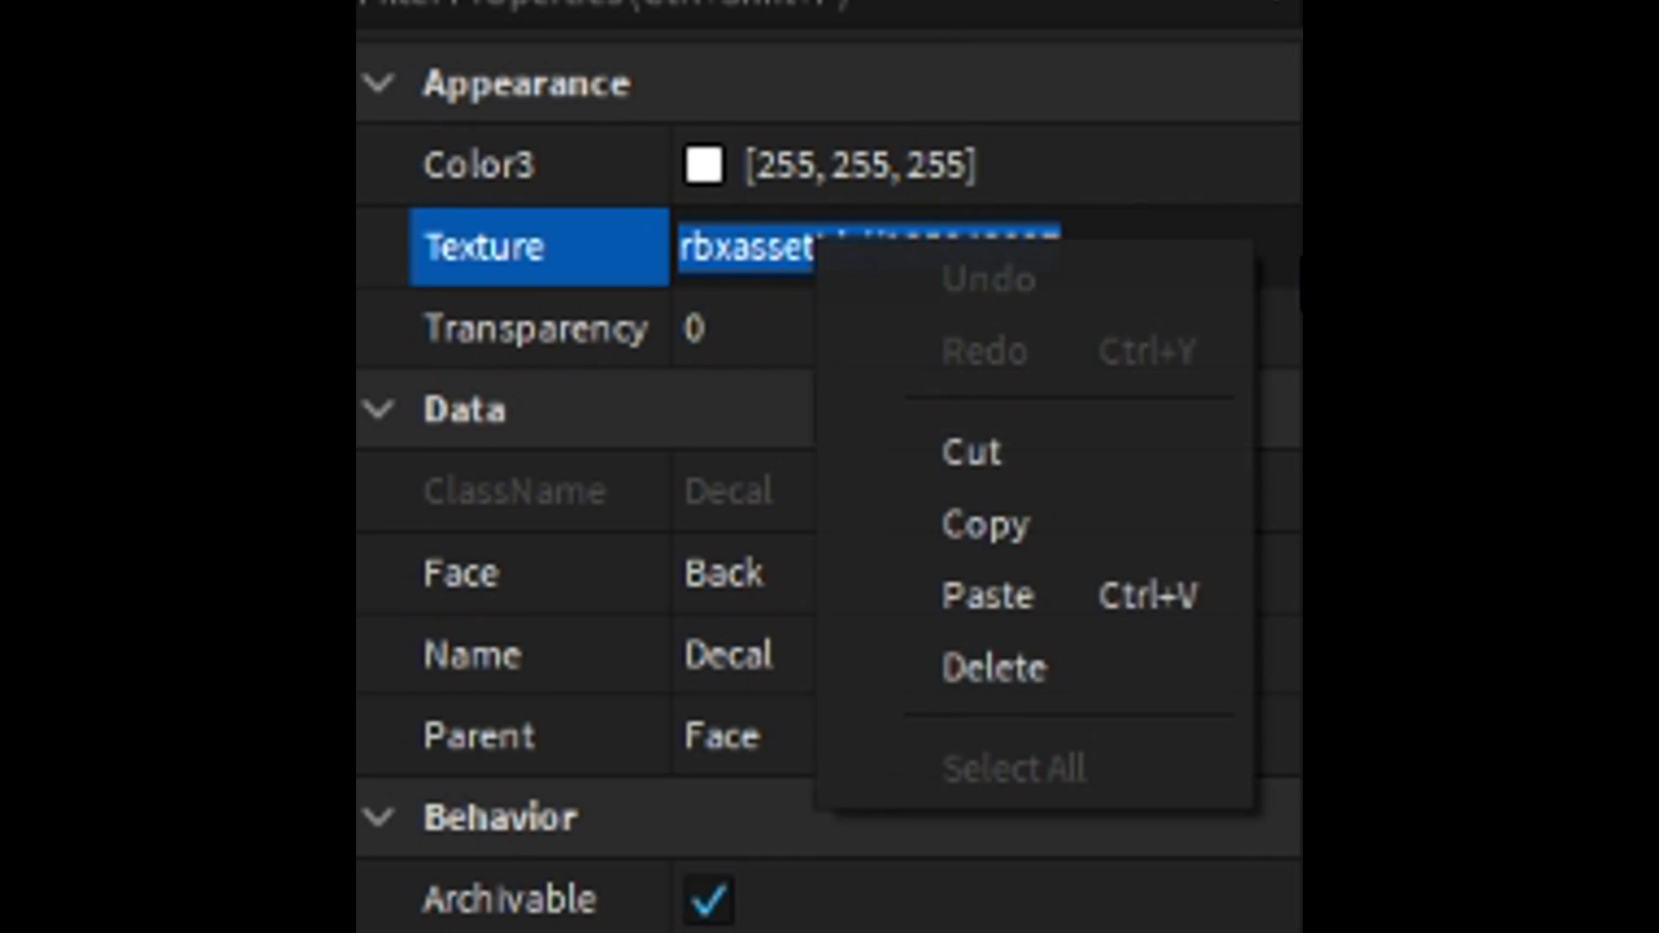
left_click(1050, 529)
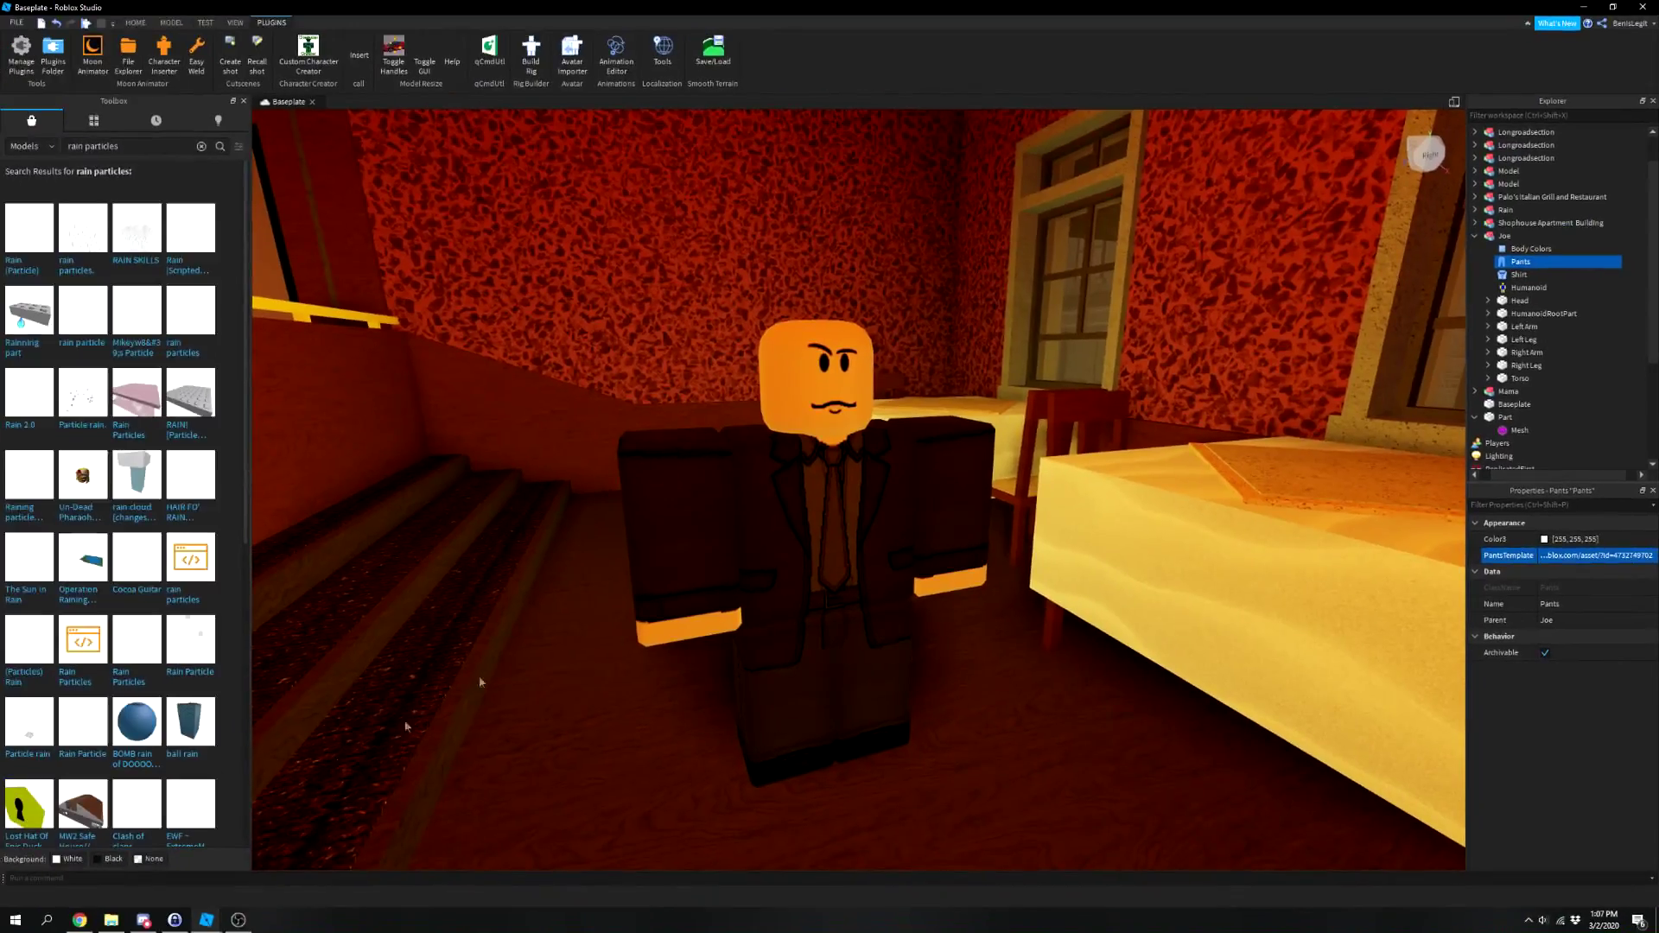
Set the texture of Joe's face decal in the restaurant scene to the copied ID rbxassetid://125043097.
scroll(843, 382, "up", 3)
right_click_drag(843, 382, 971, 368)
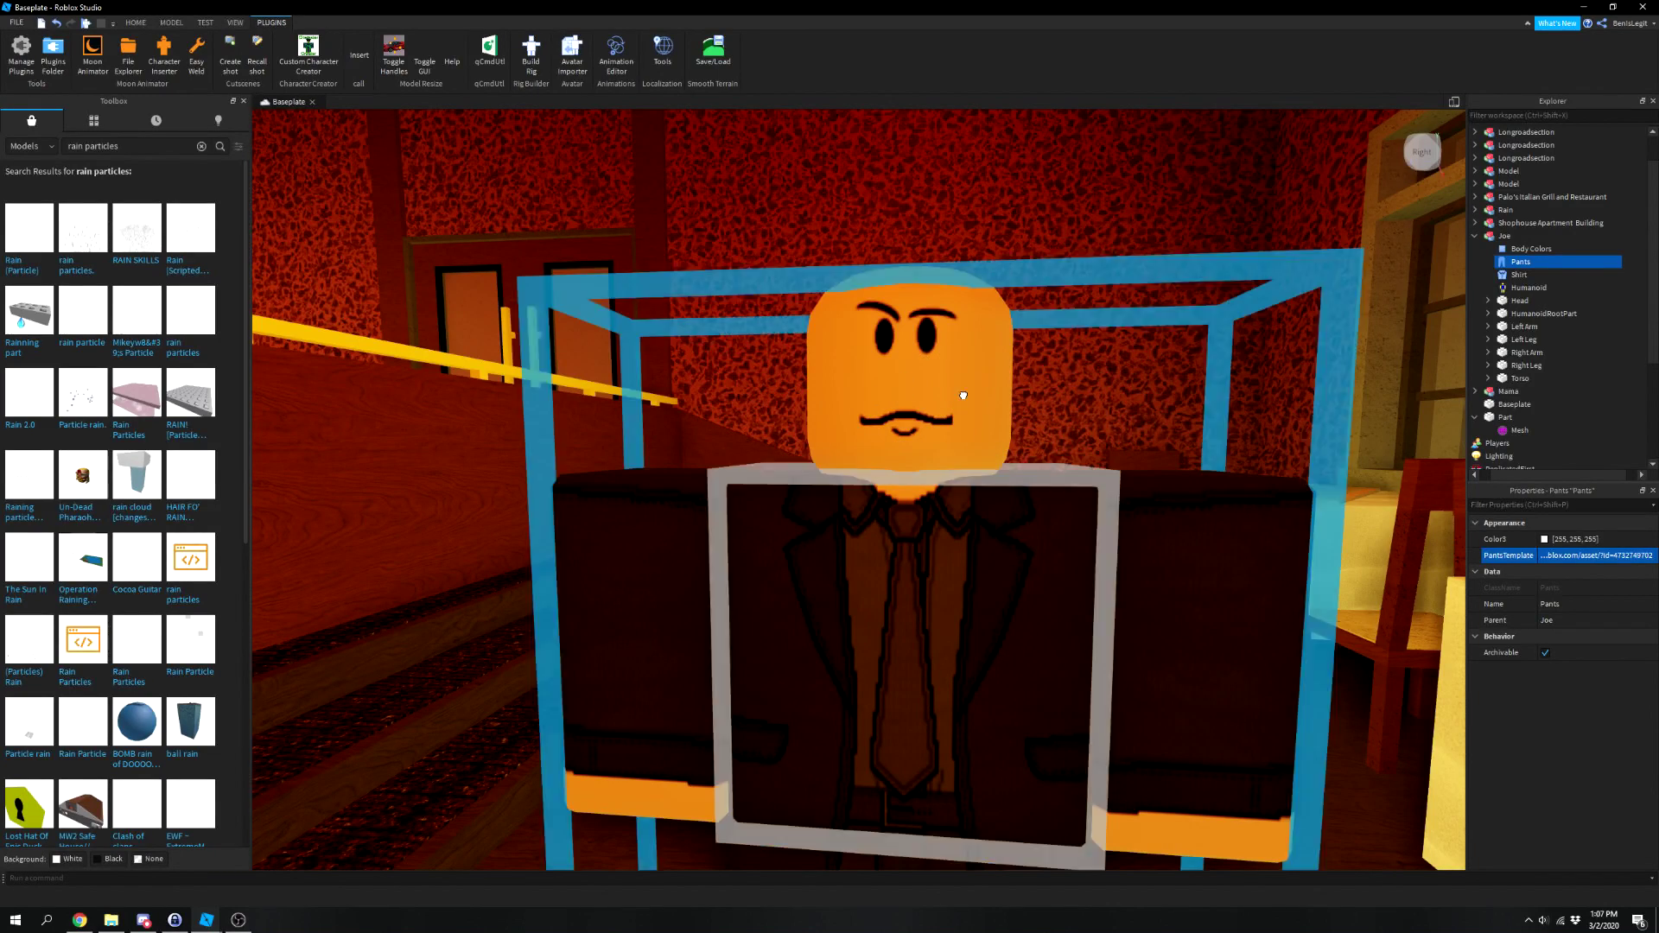
left_click(929, 383)
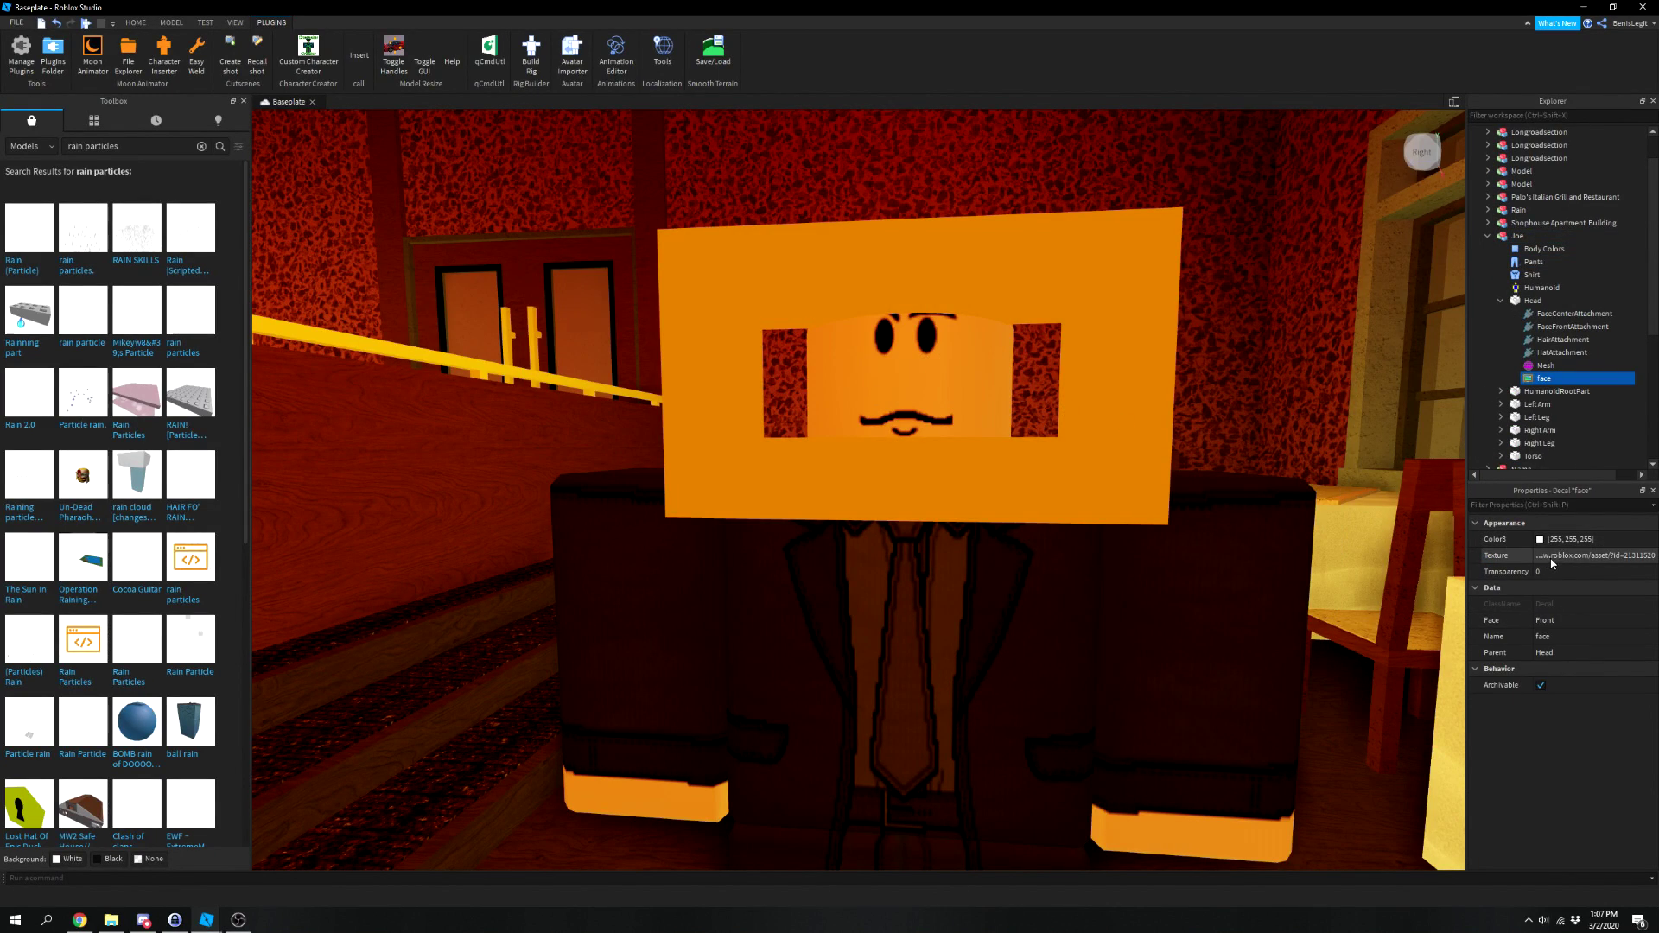
left_click(1585, 629)
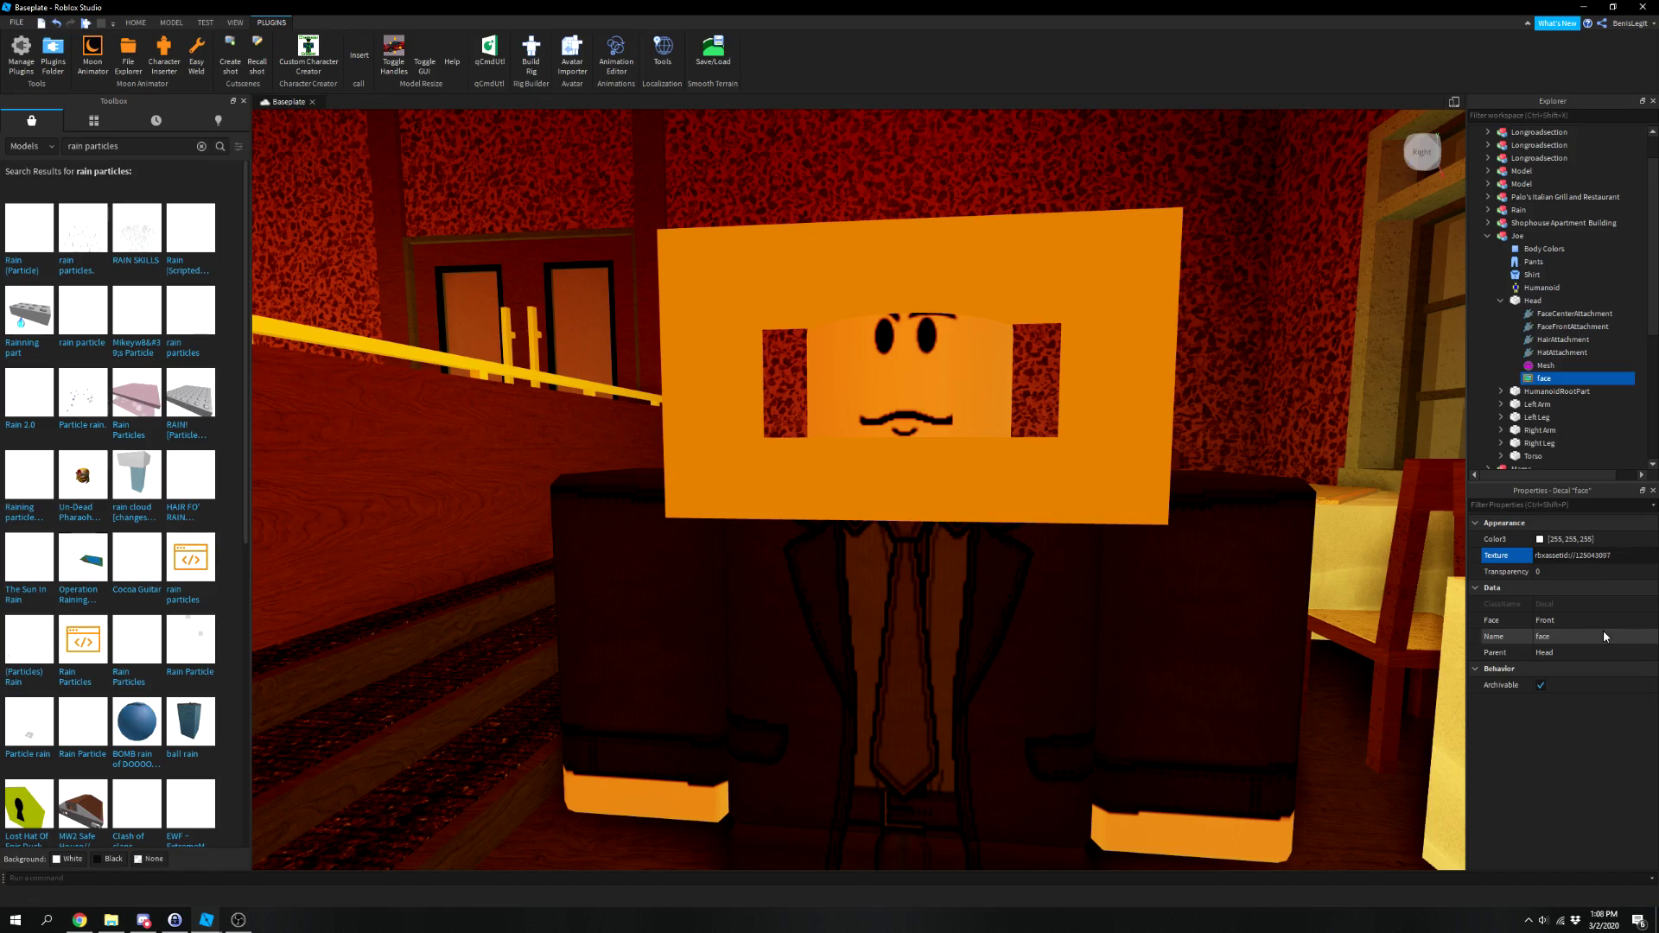
key("Return")
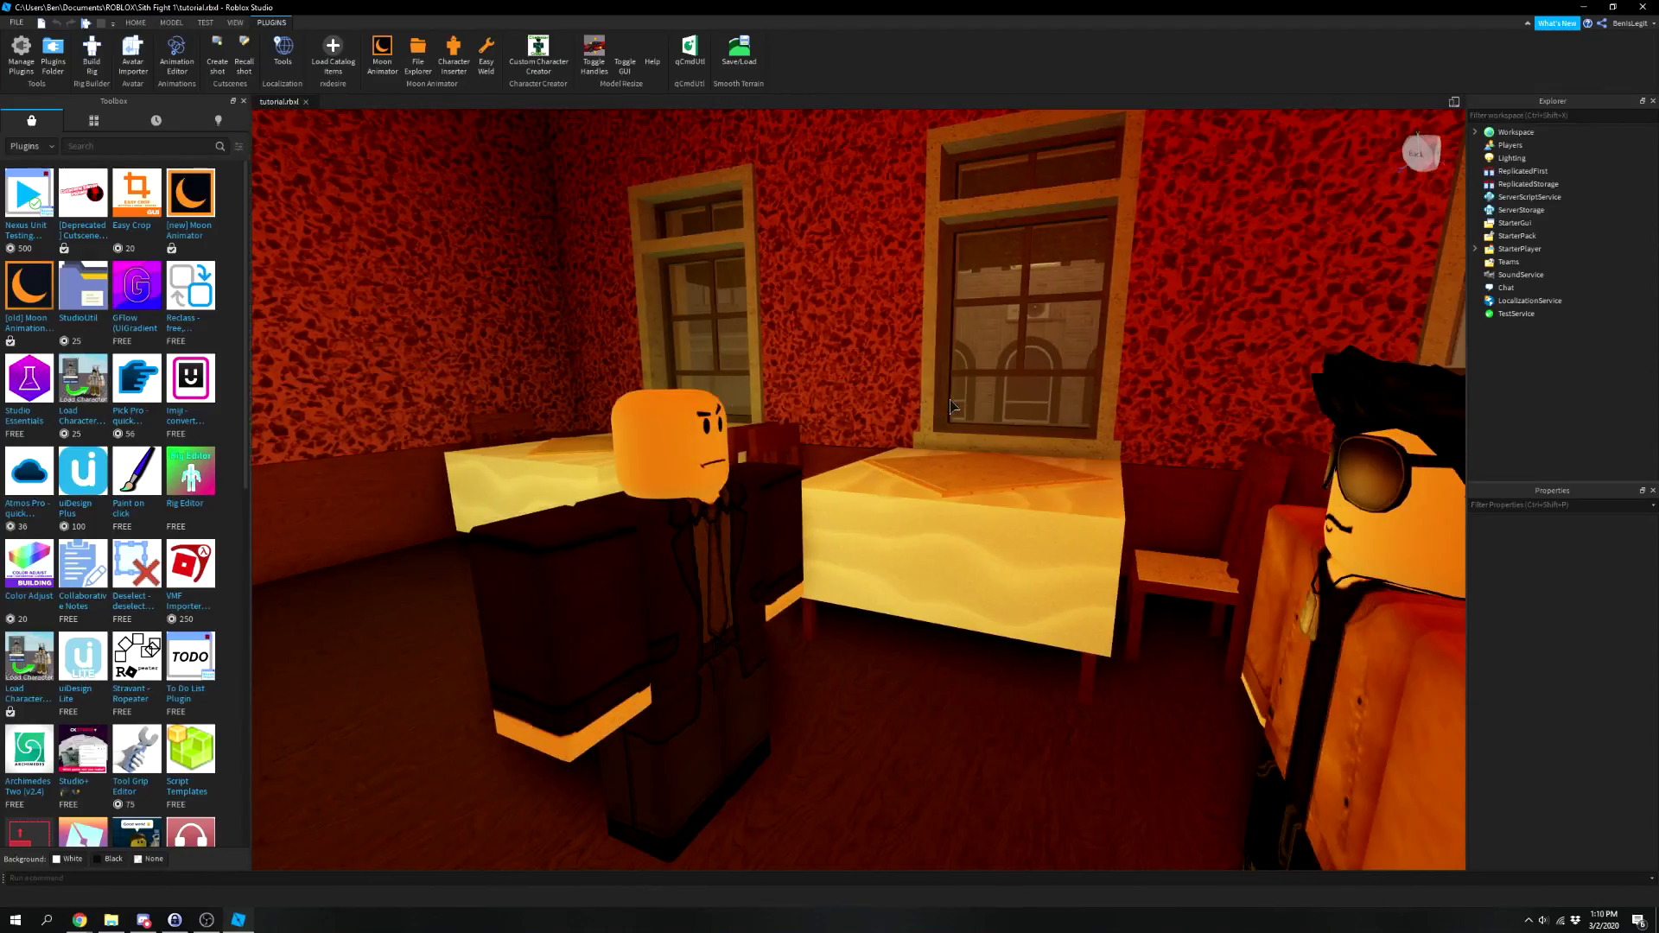
Switch to the Roblox catalog in the browser and open Beautiful Blonde Hair for Beautiful People from the Hair accessories.
right_click_drag(950, 406, 973, 407)
key("w")
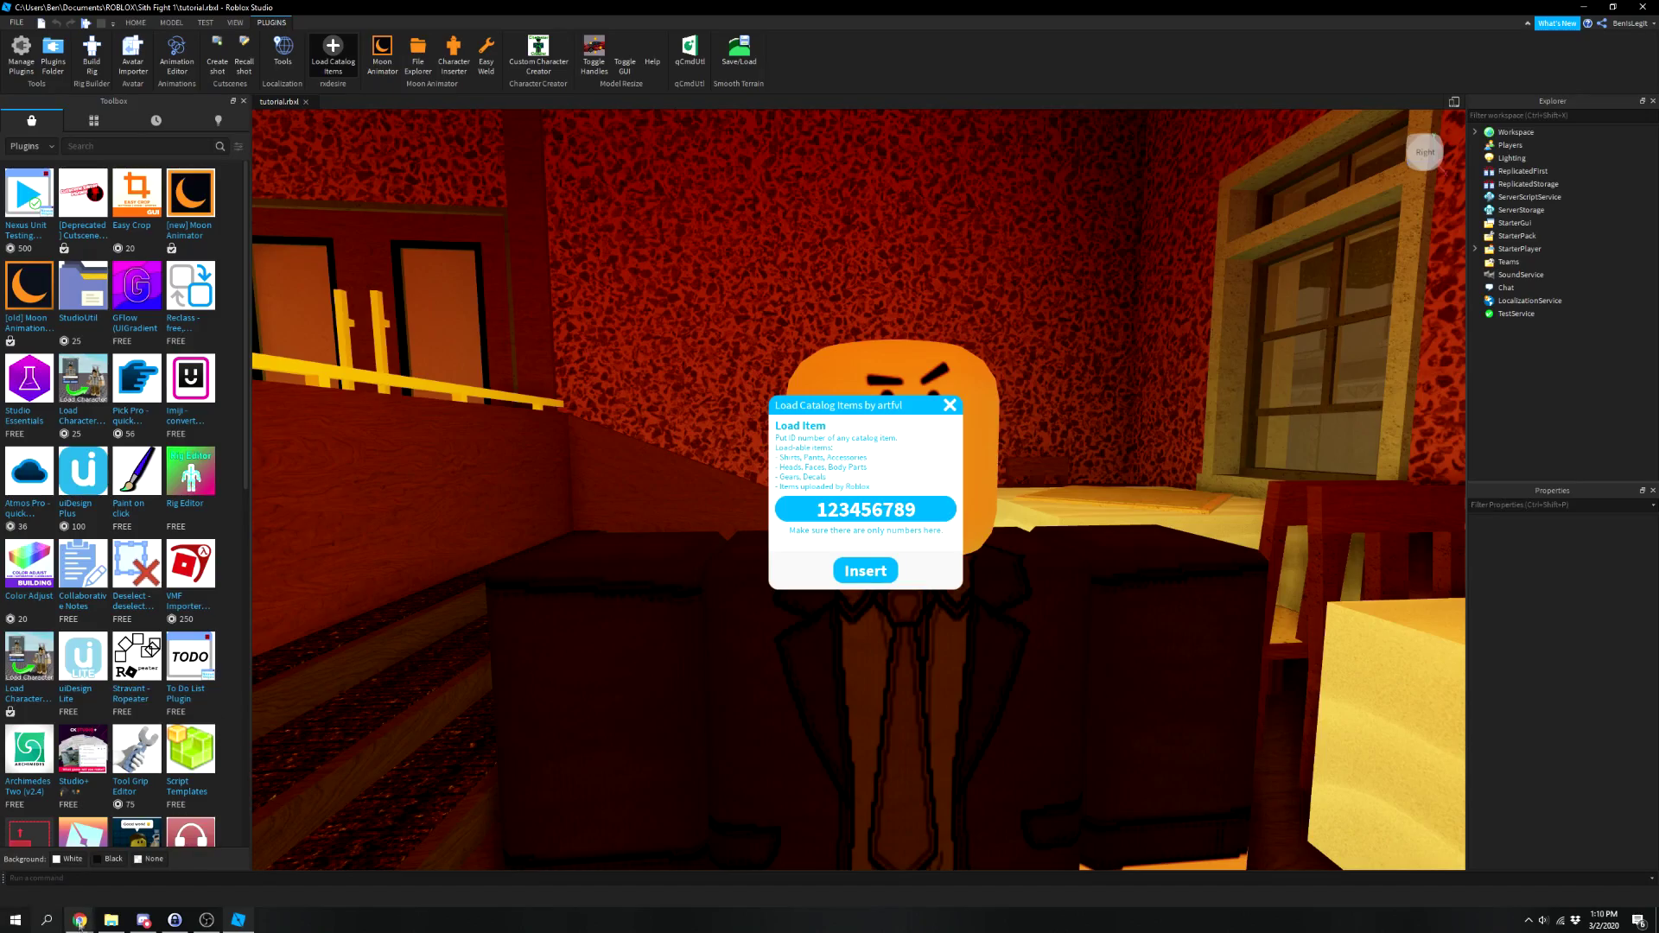
mouse_move(80, 923)
left_click(112, 838)
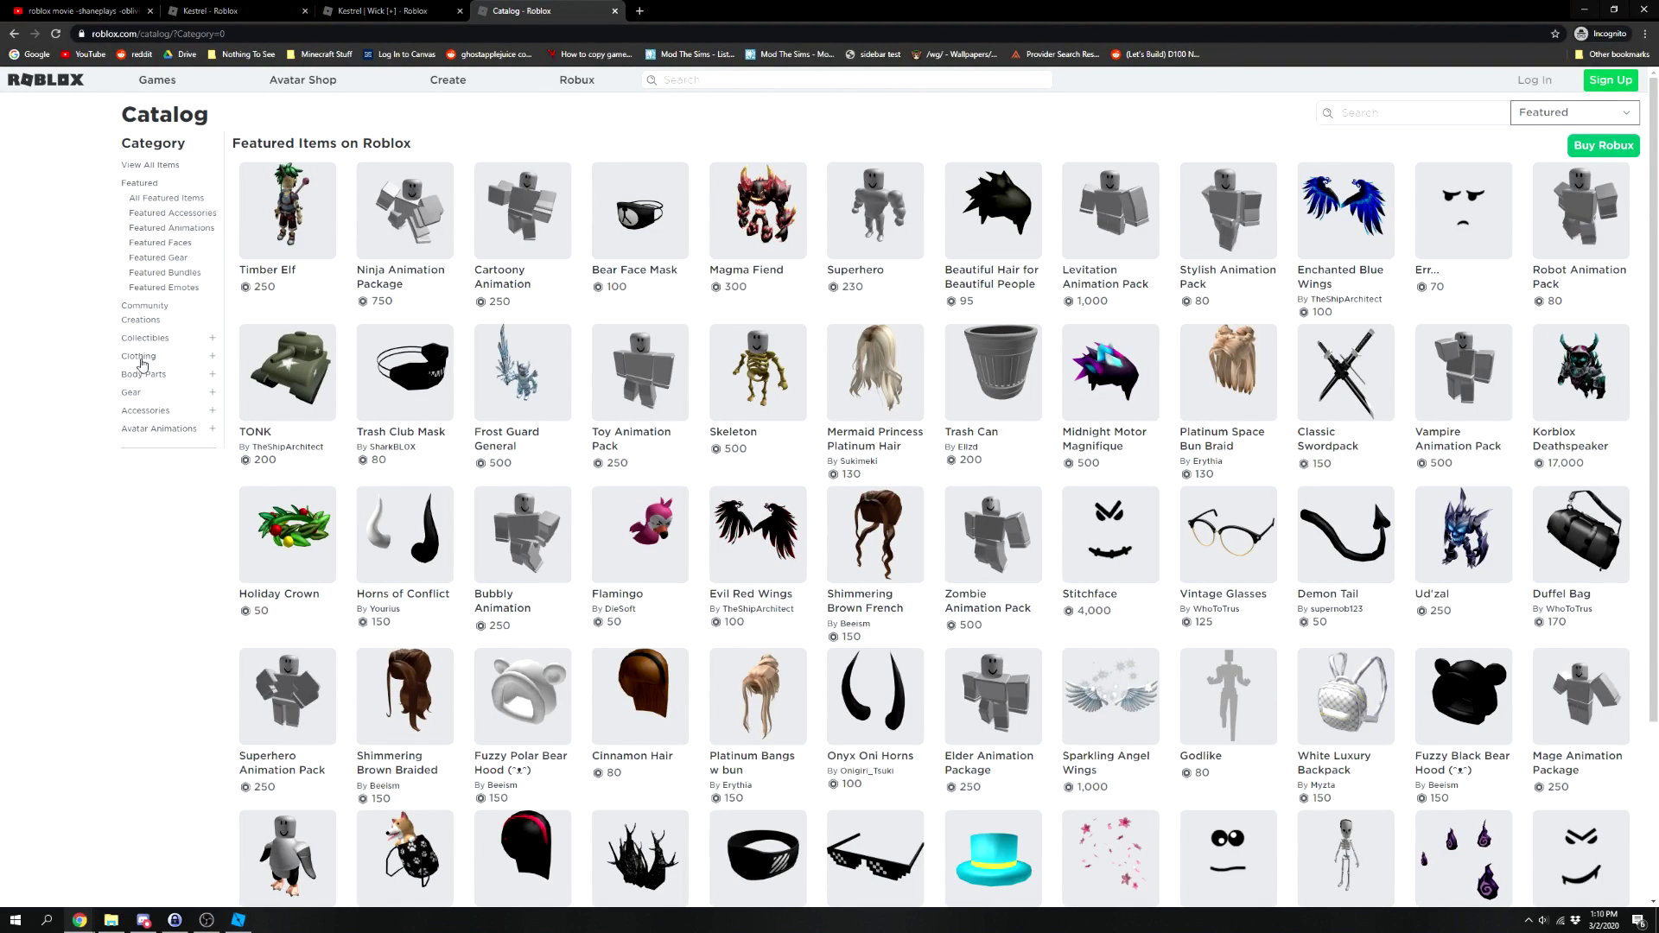
left_click(138, 458)
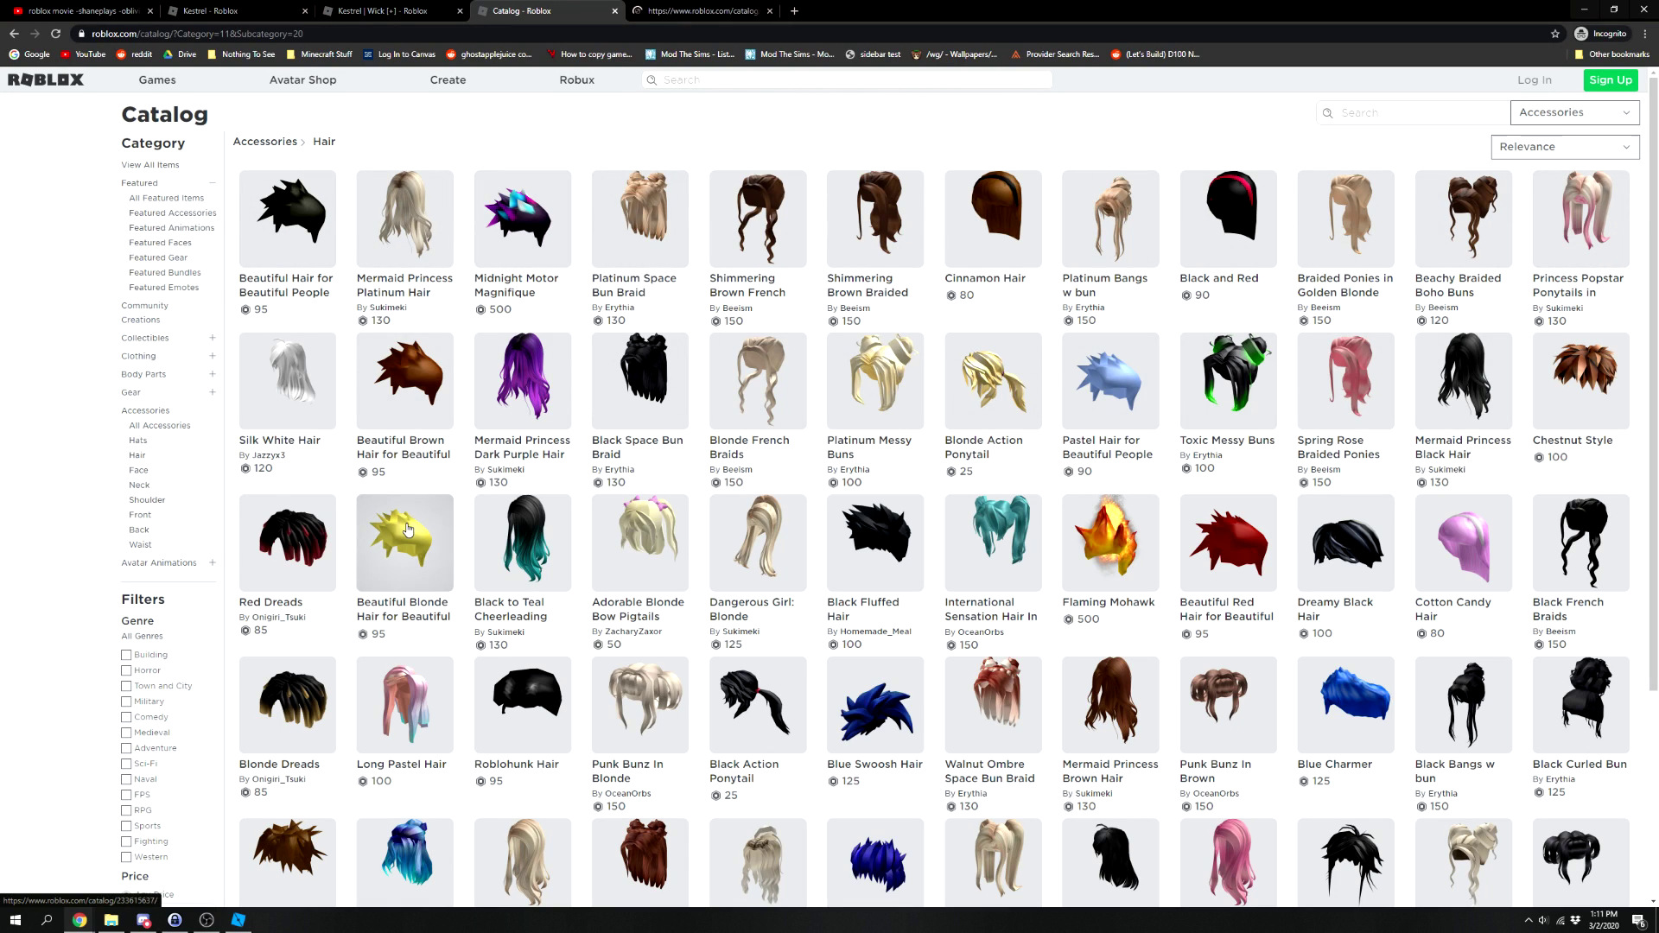
left_click(701, 11)
Copy the asset ID 233615637 from the blonde hair page's web address.
left_click(342, 34)
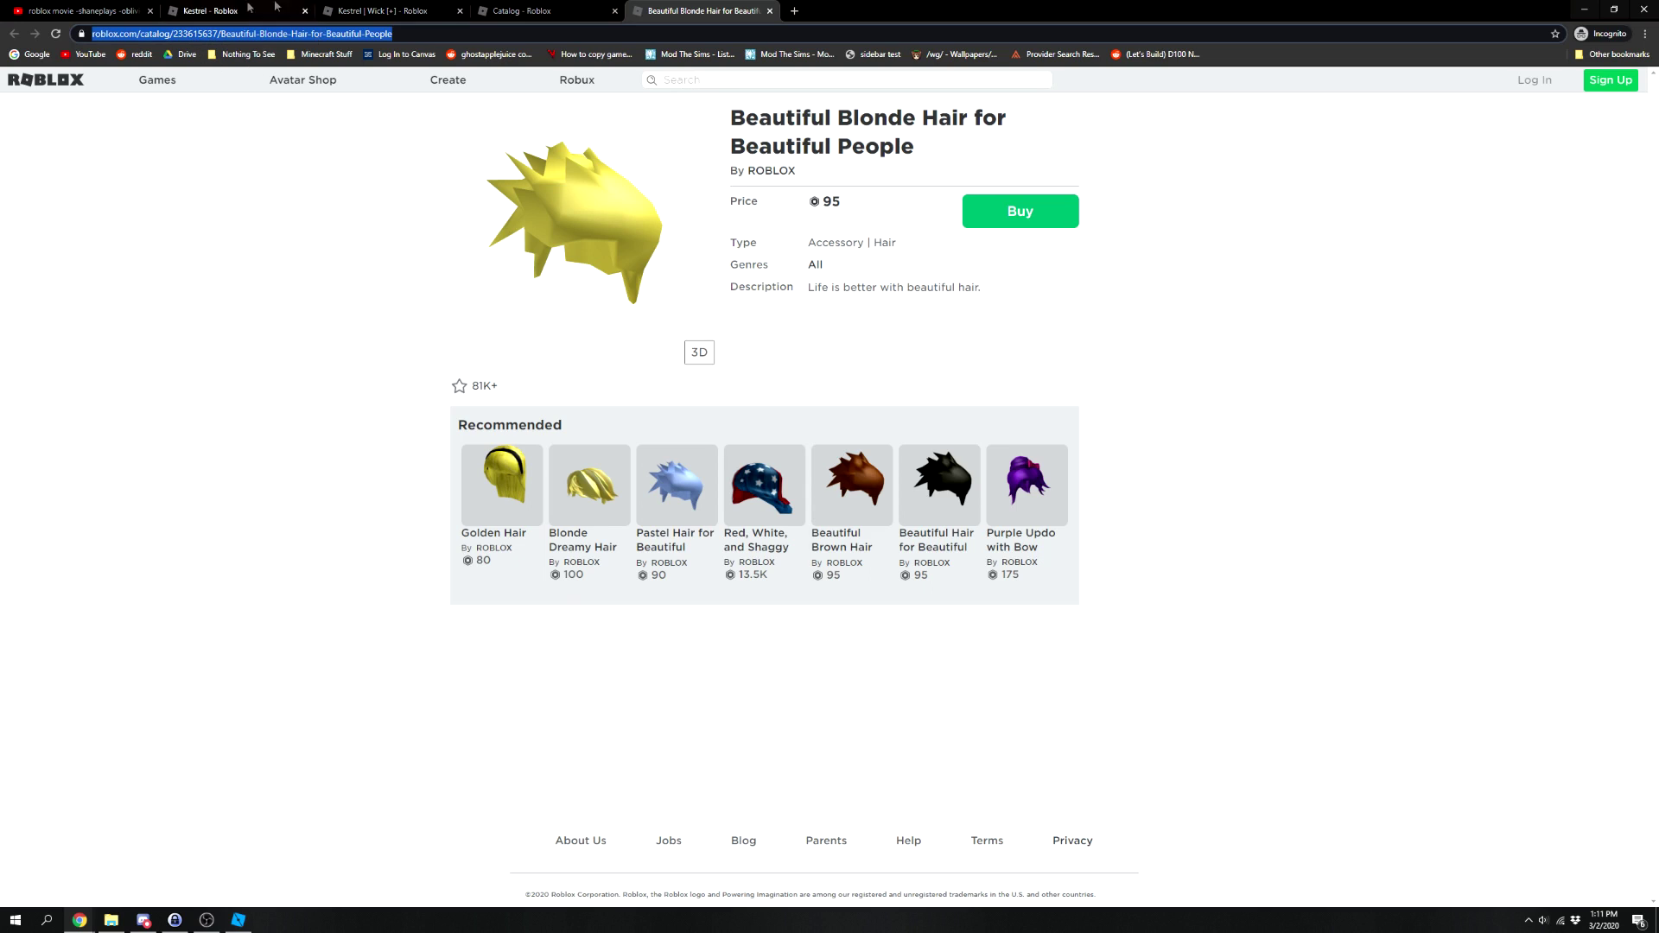
left_click(250, 34)
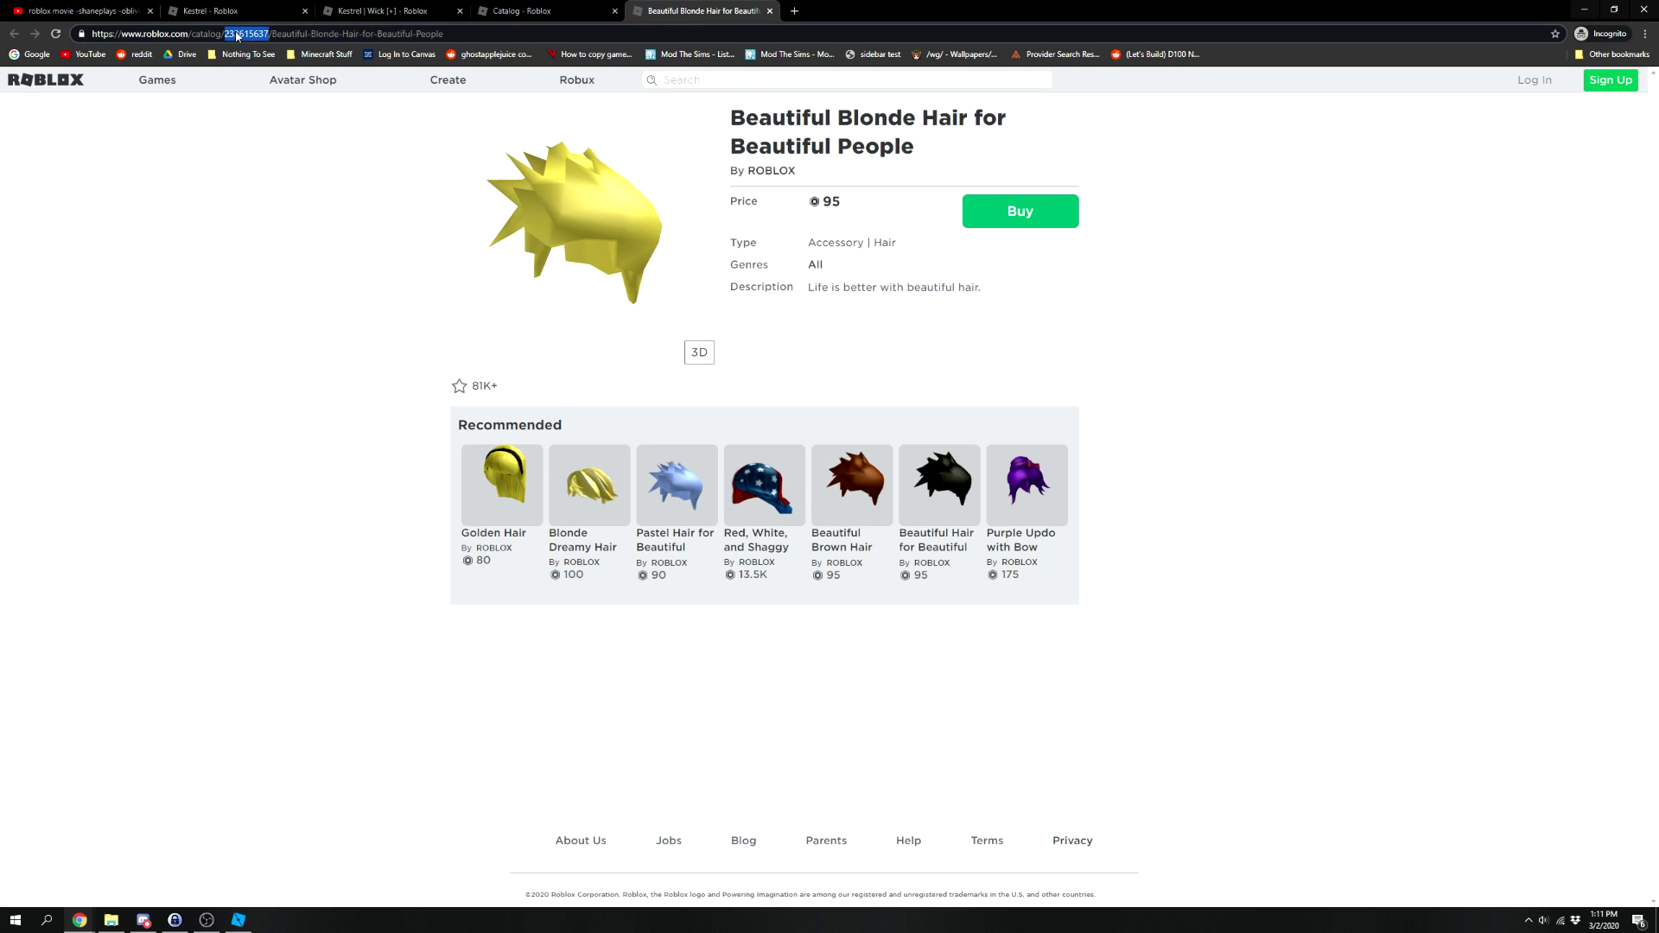
right_click(236, 37)
left_click(276, 97)
Switch to Roblox Studio and insert catalog item 233615637 with Load Catalog Items, leaving the plugin closed.
left_click(236, 918)
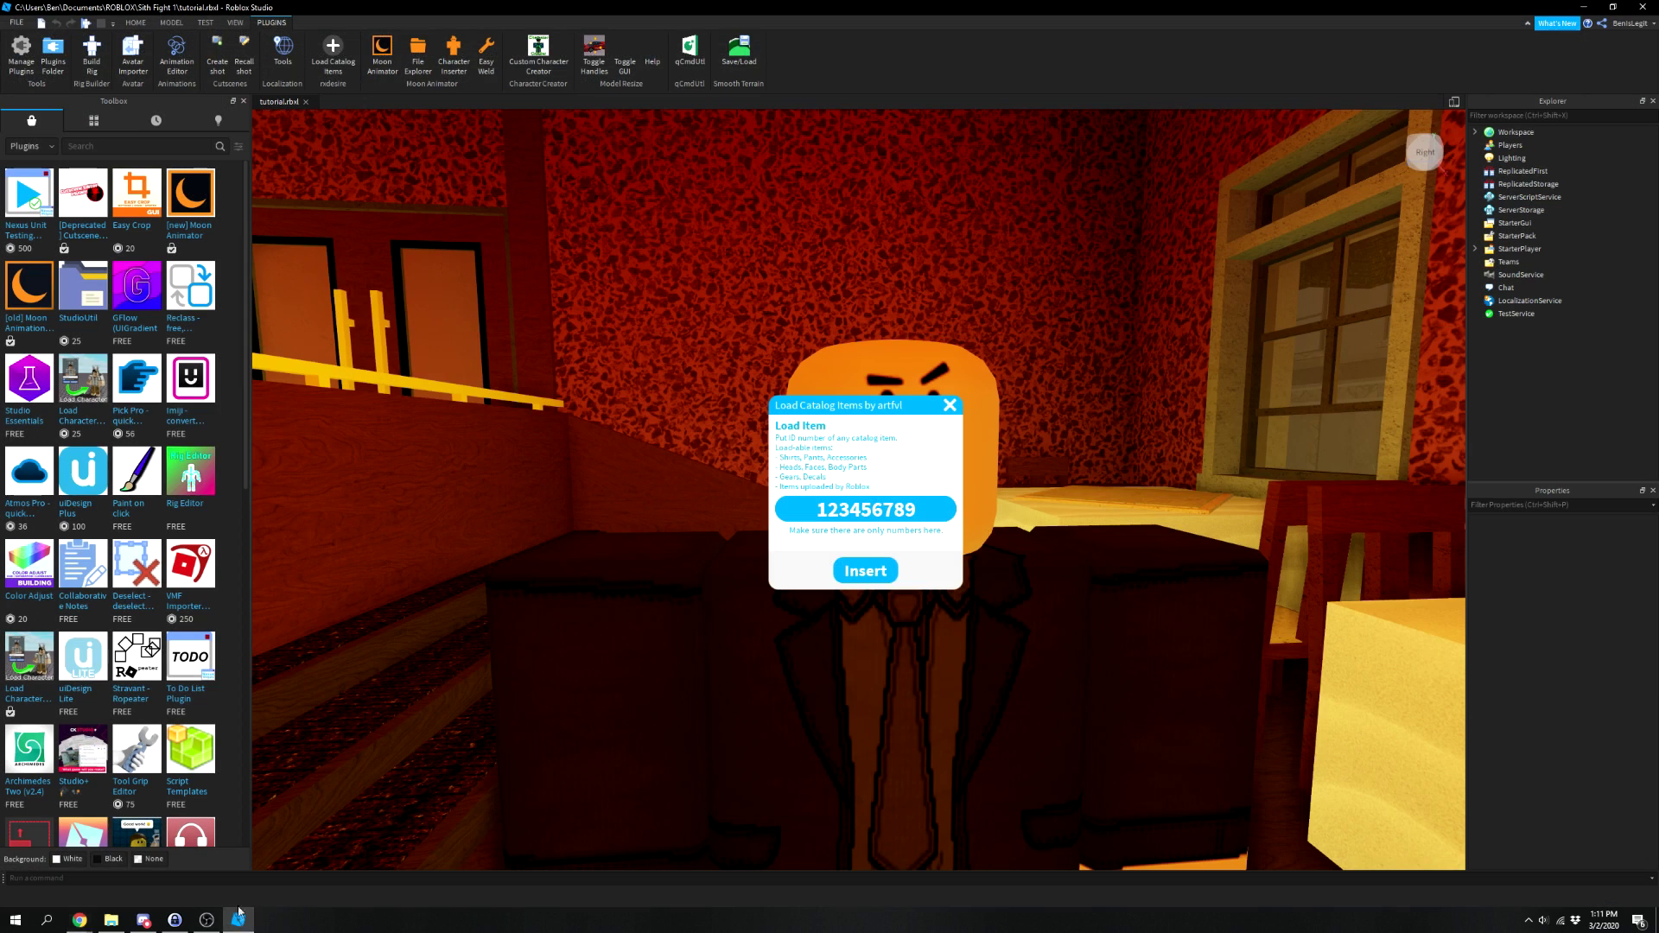
right_click(875, 504)
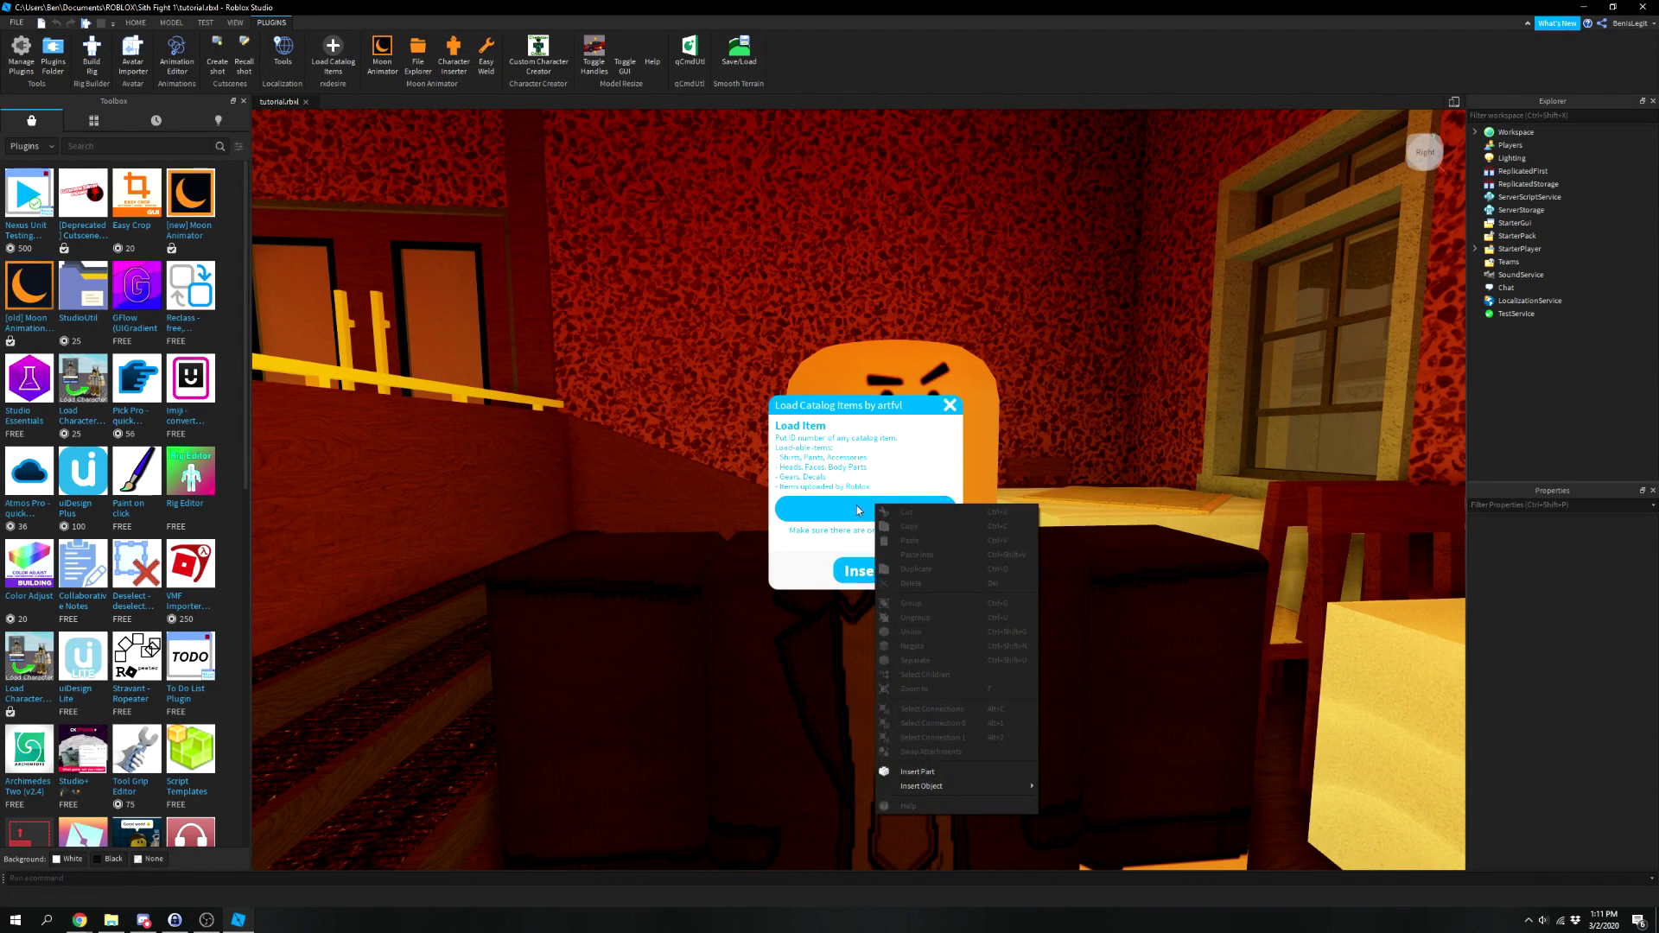
left_click(856, 503)
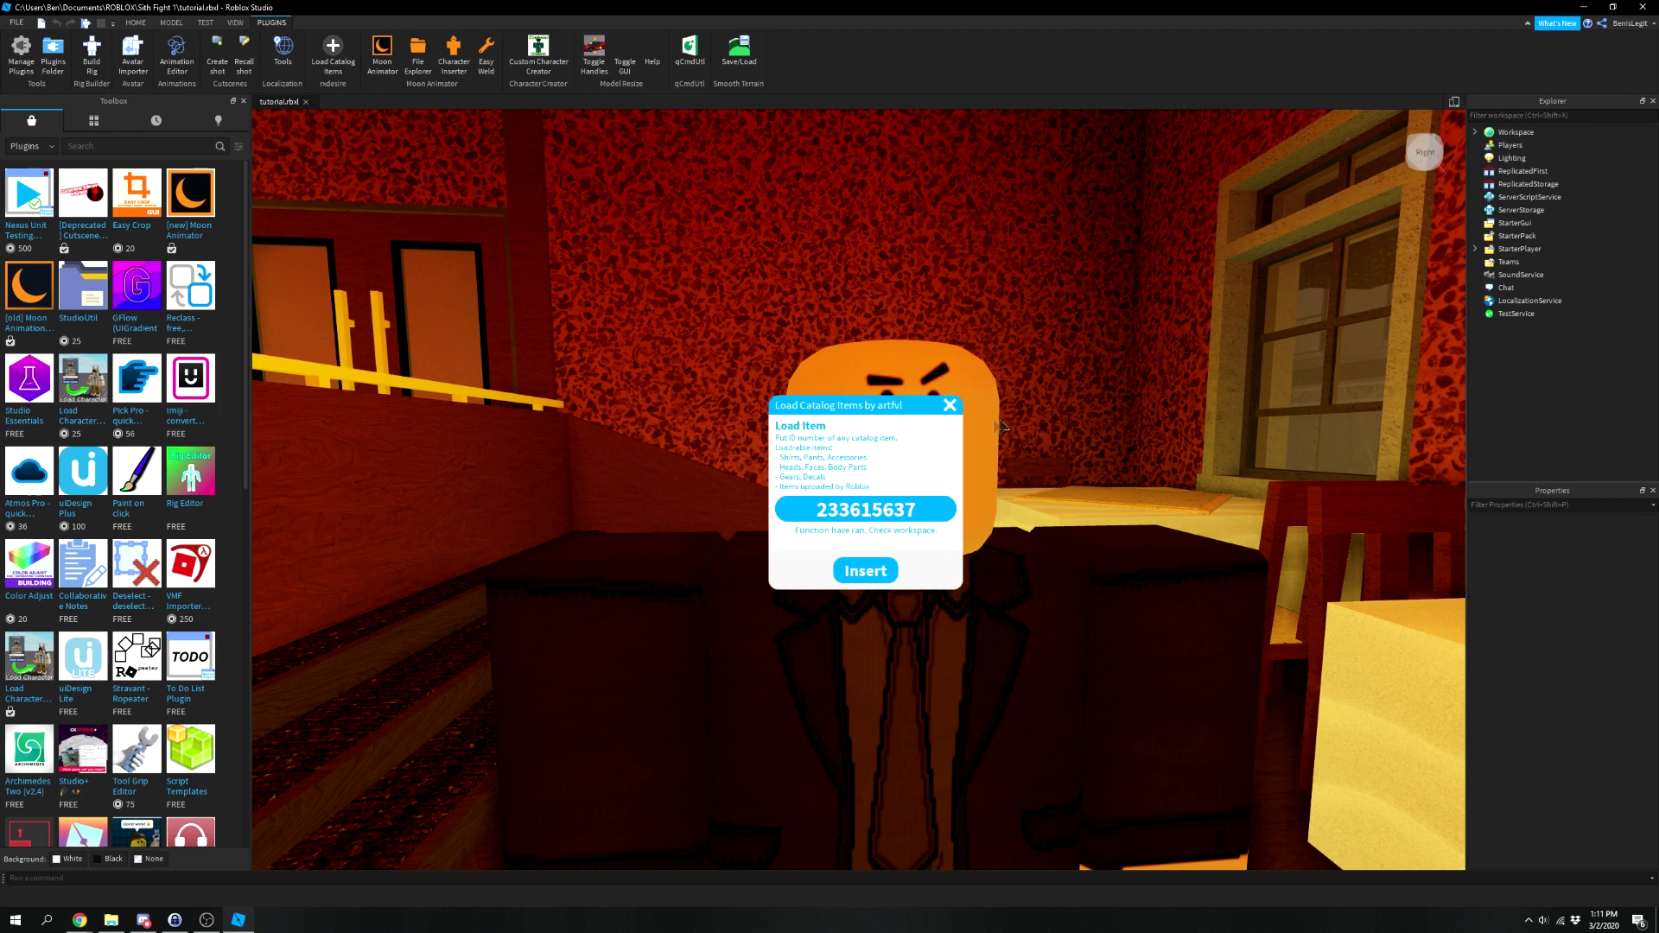
left_click(950, 405)
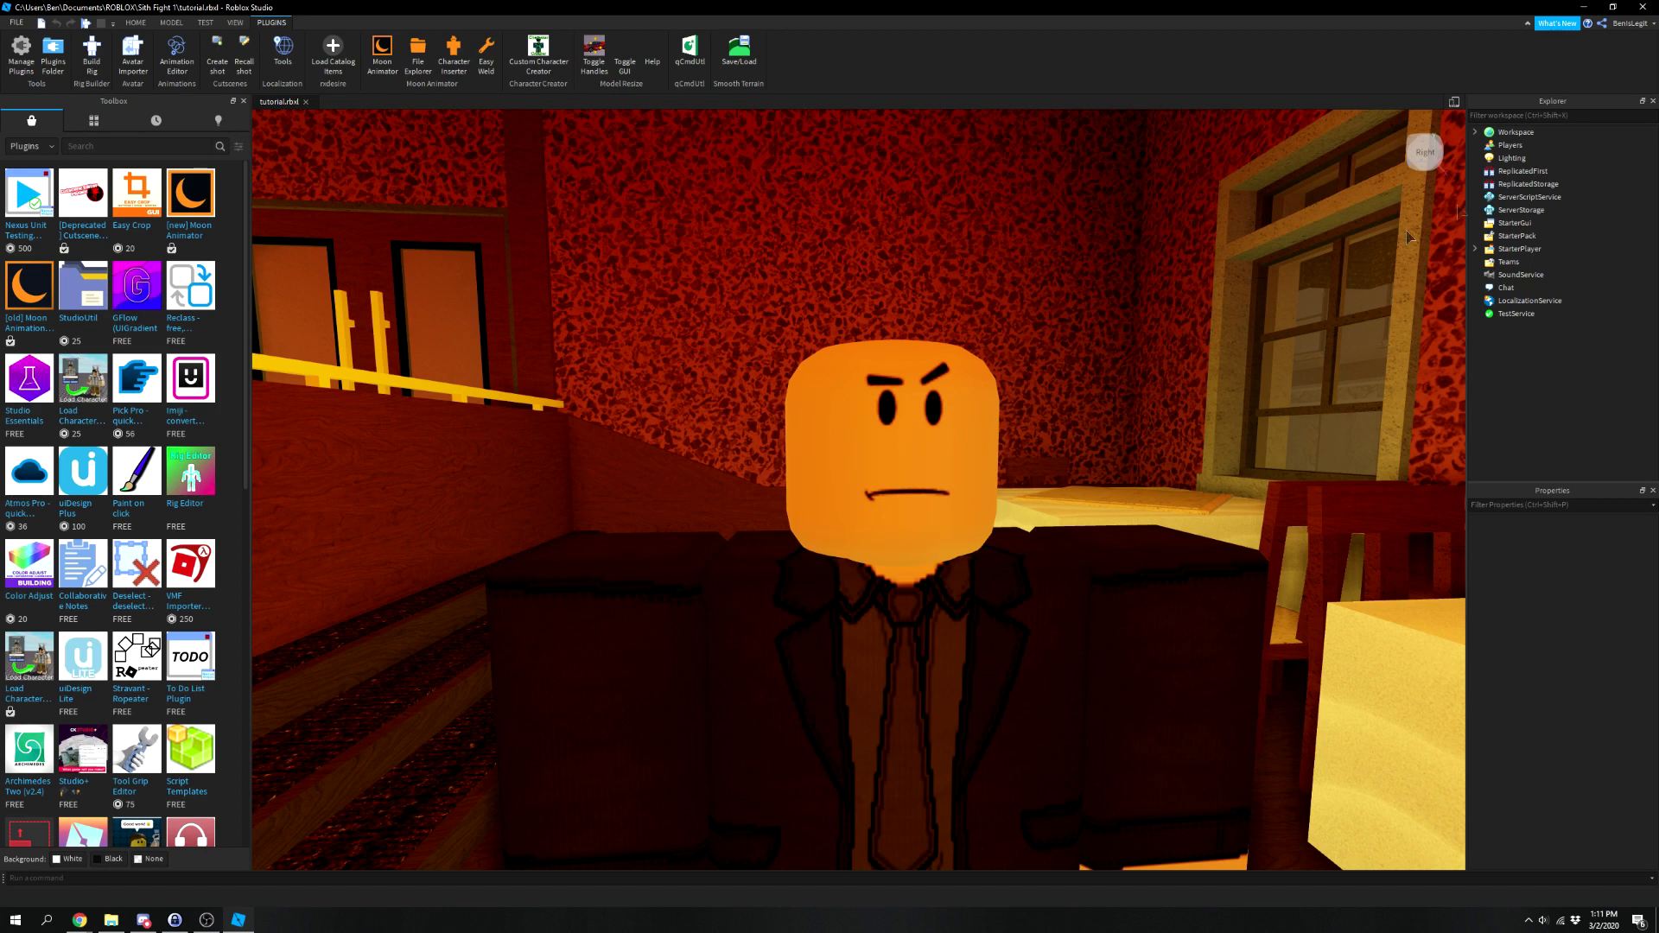
Move the Ultra-Fabulous Hair accessory out of Asset_233615637 into the Joe model in the Workspace.
left_click(1475, 131)
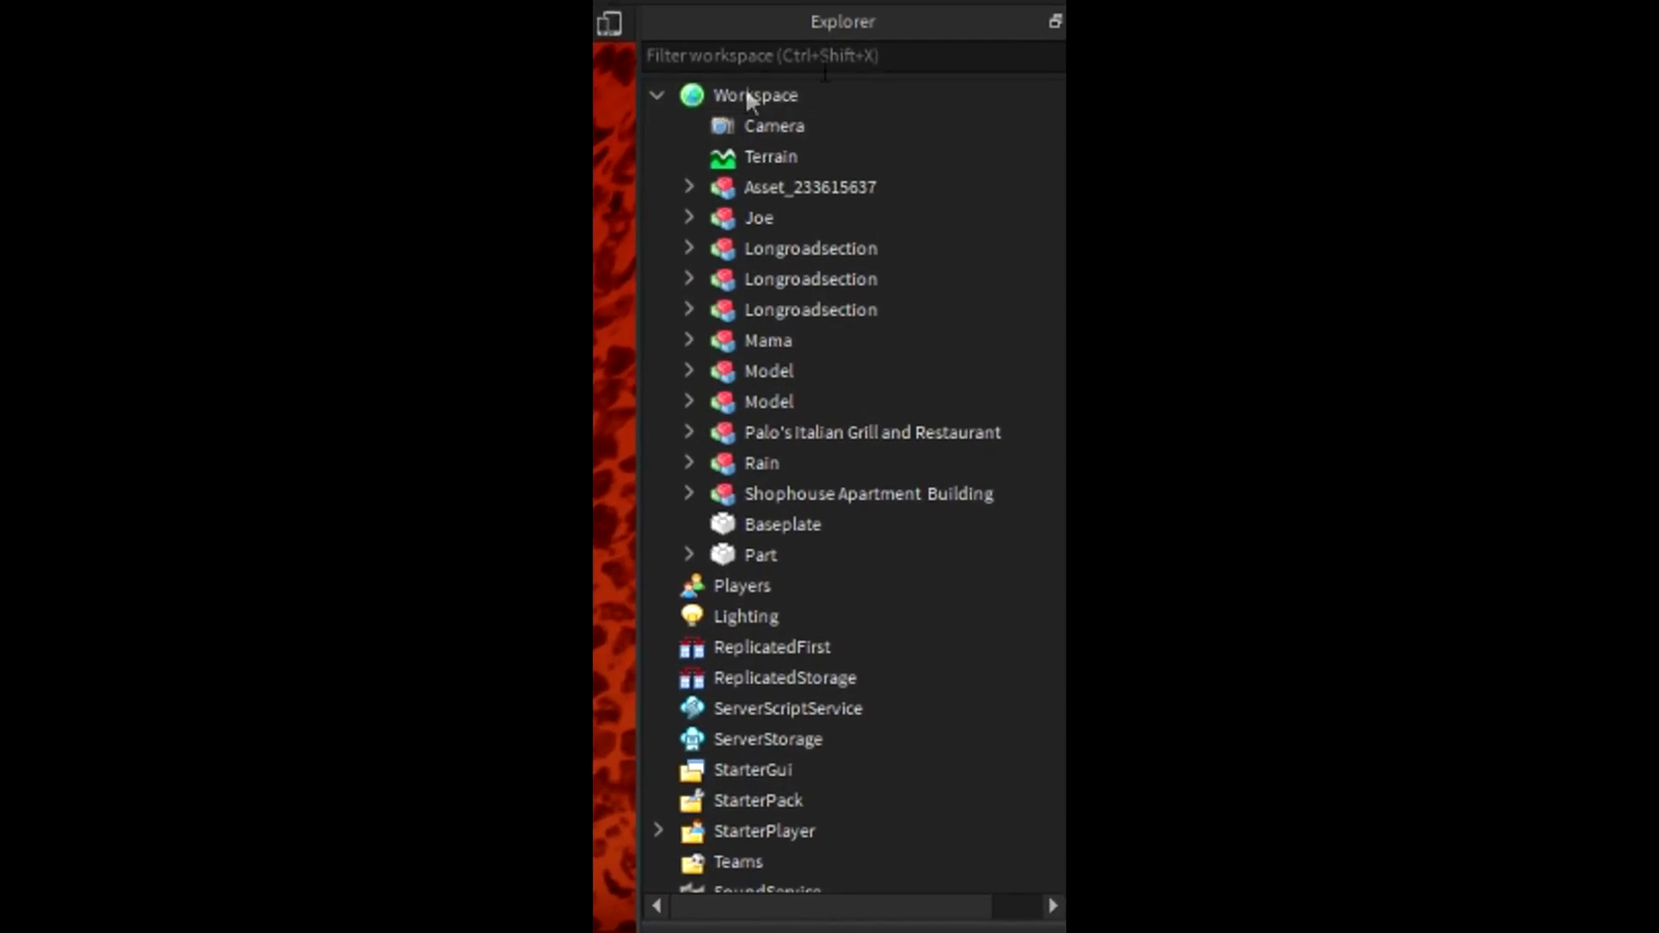
left_click(770, 164)
left_click(767, 209)
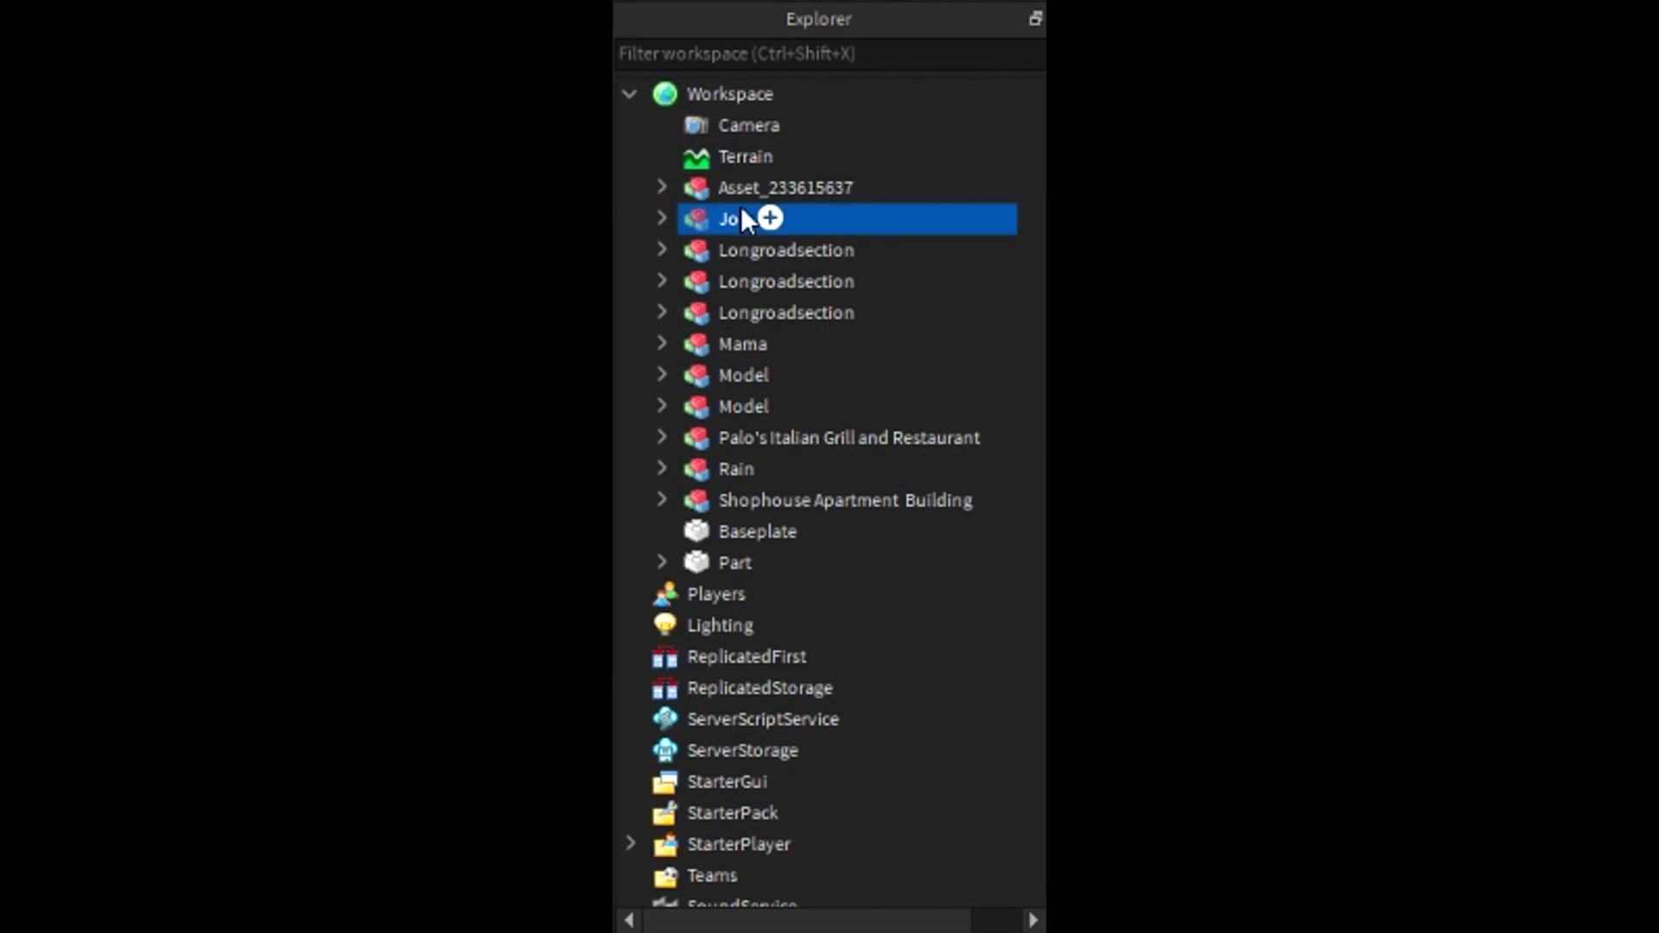
left_click_drag(741, 207, 741, 195)
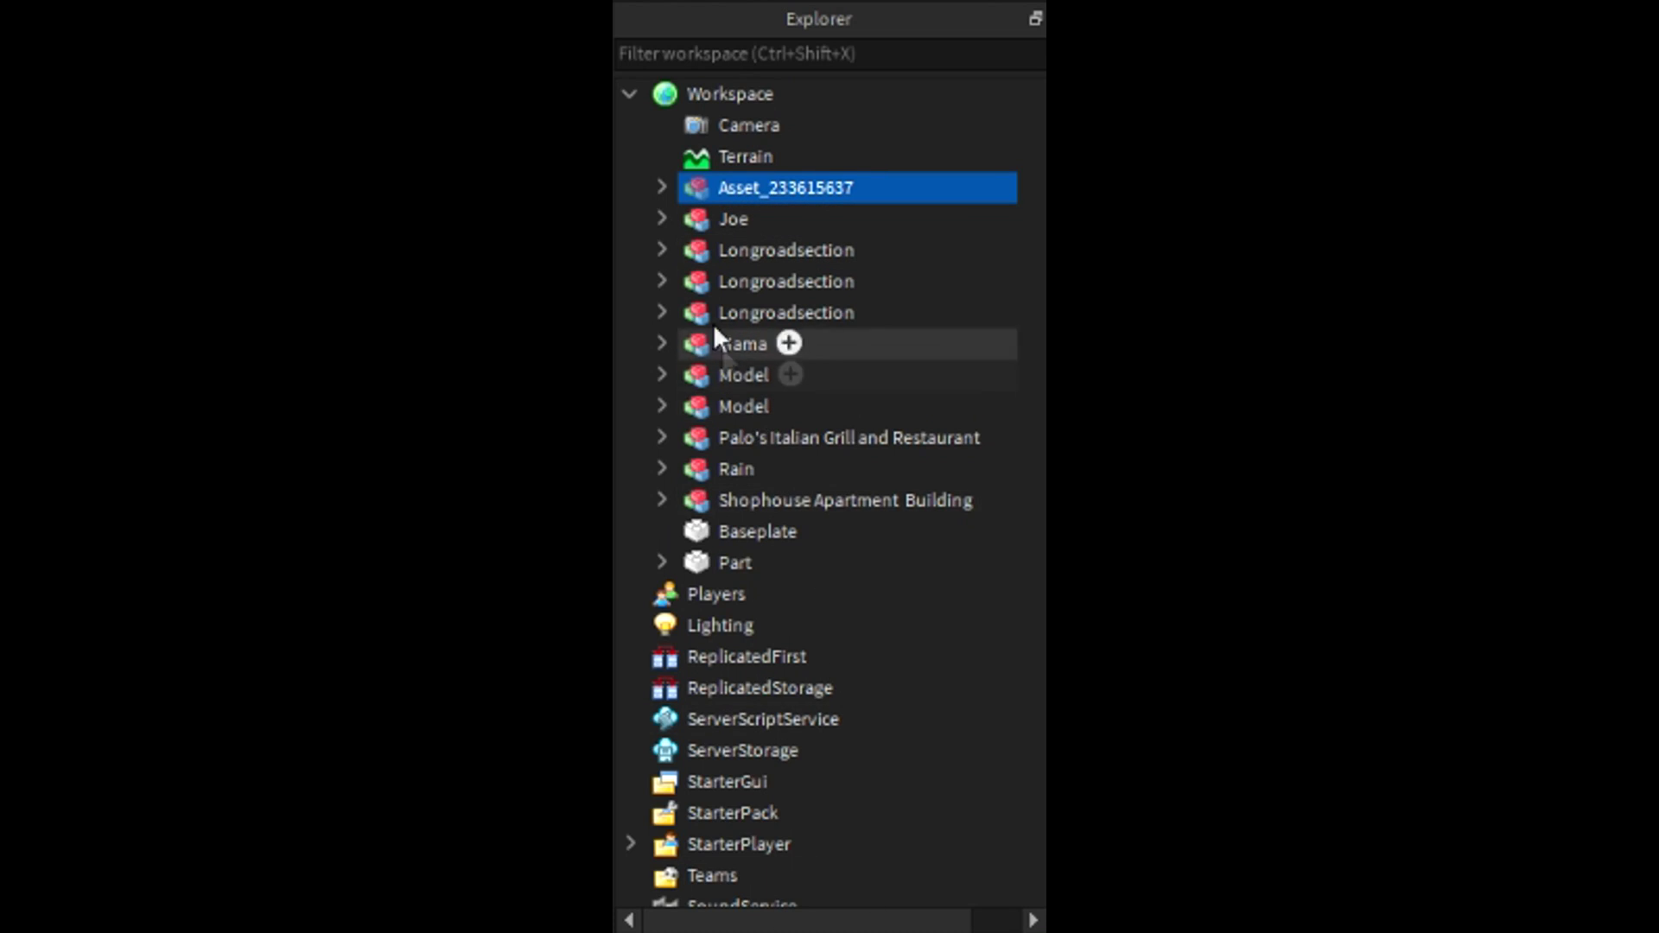
left_click(658, 187)
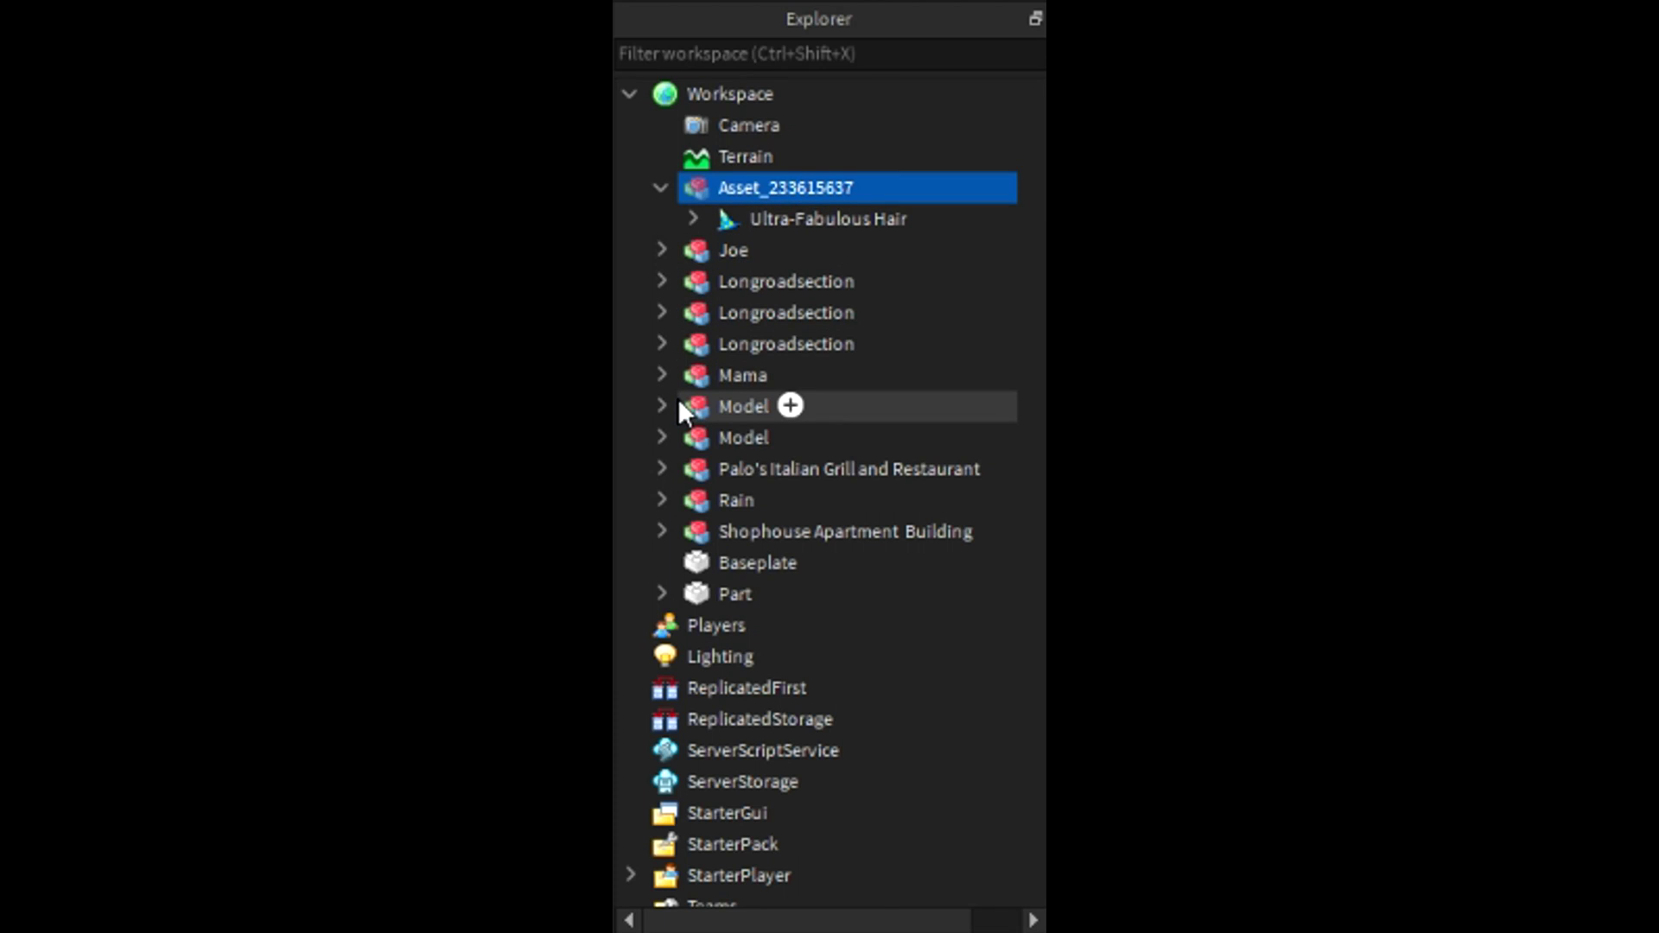
left_click_drag(726, 219, 708, 252)
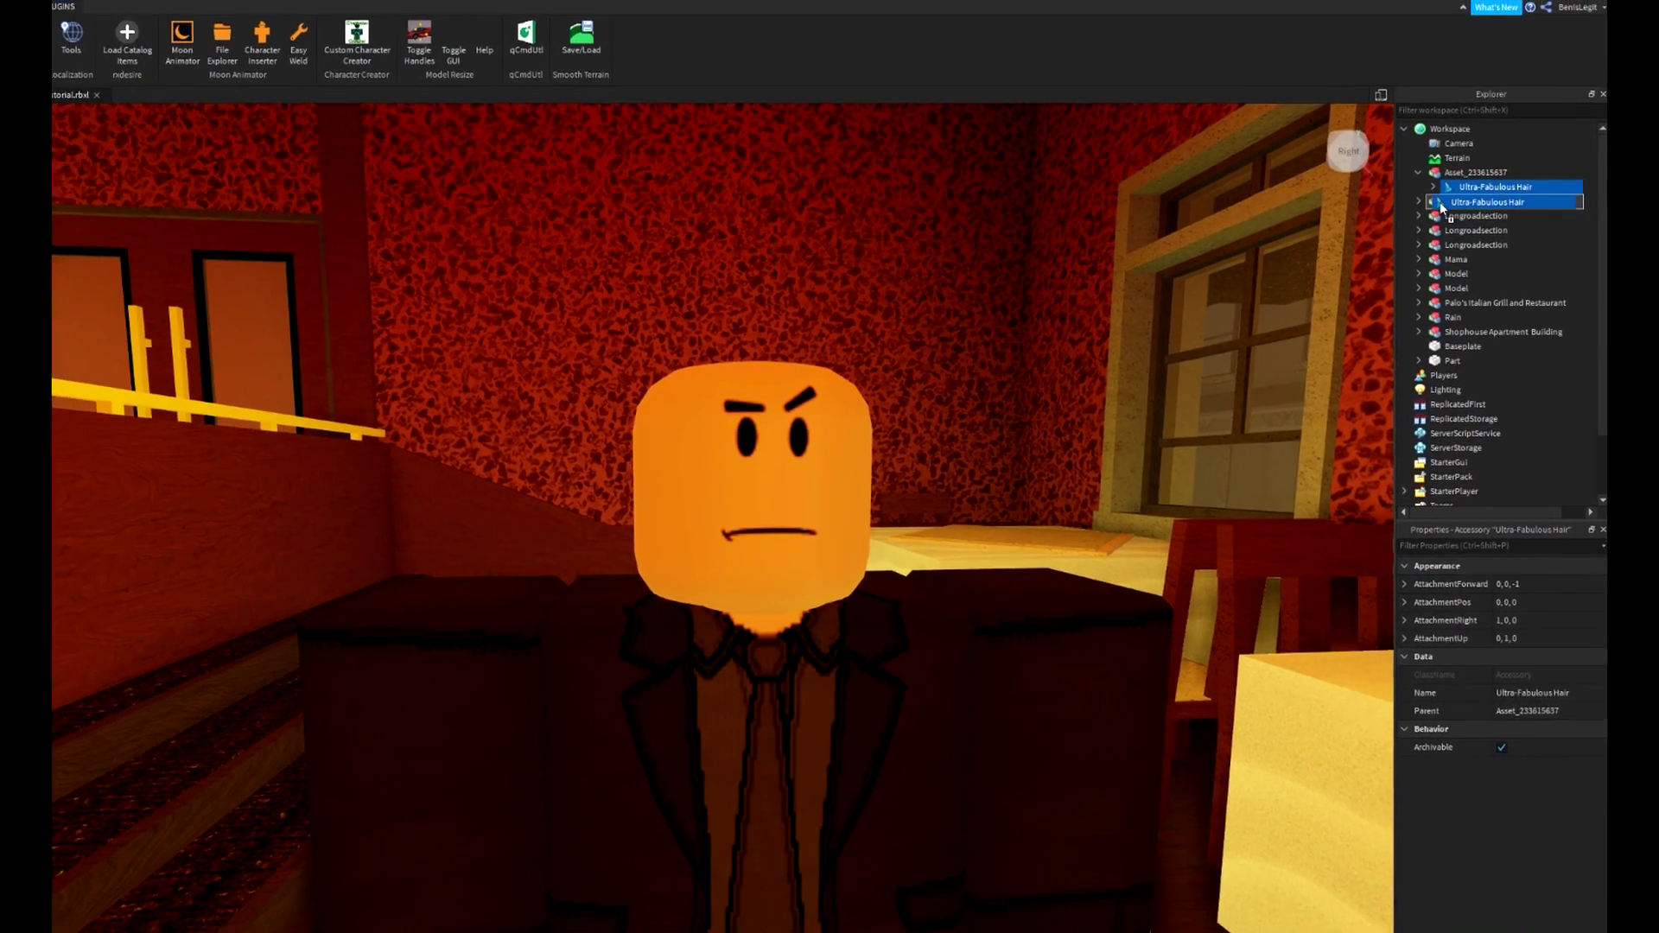
left_click_drag(1440, 208, 1439, 208)
right_click_drag(1310, 286, 1310, 286)
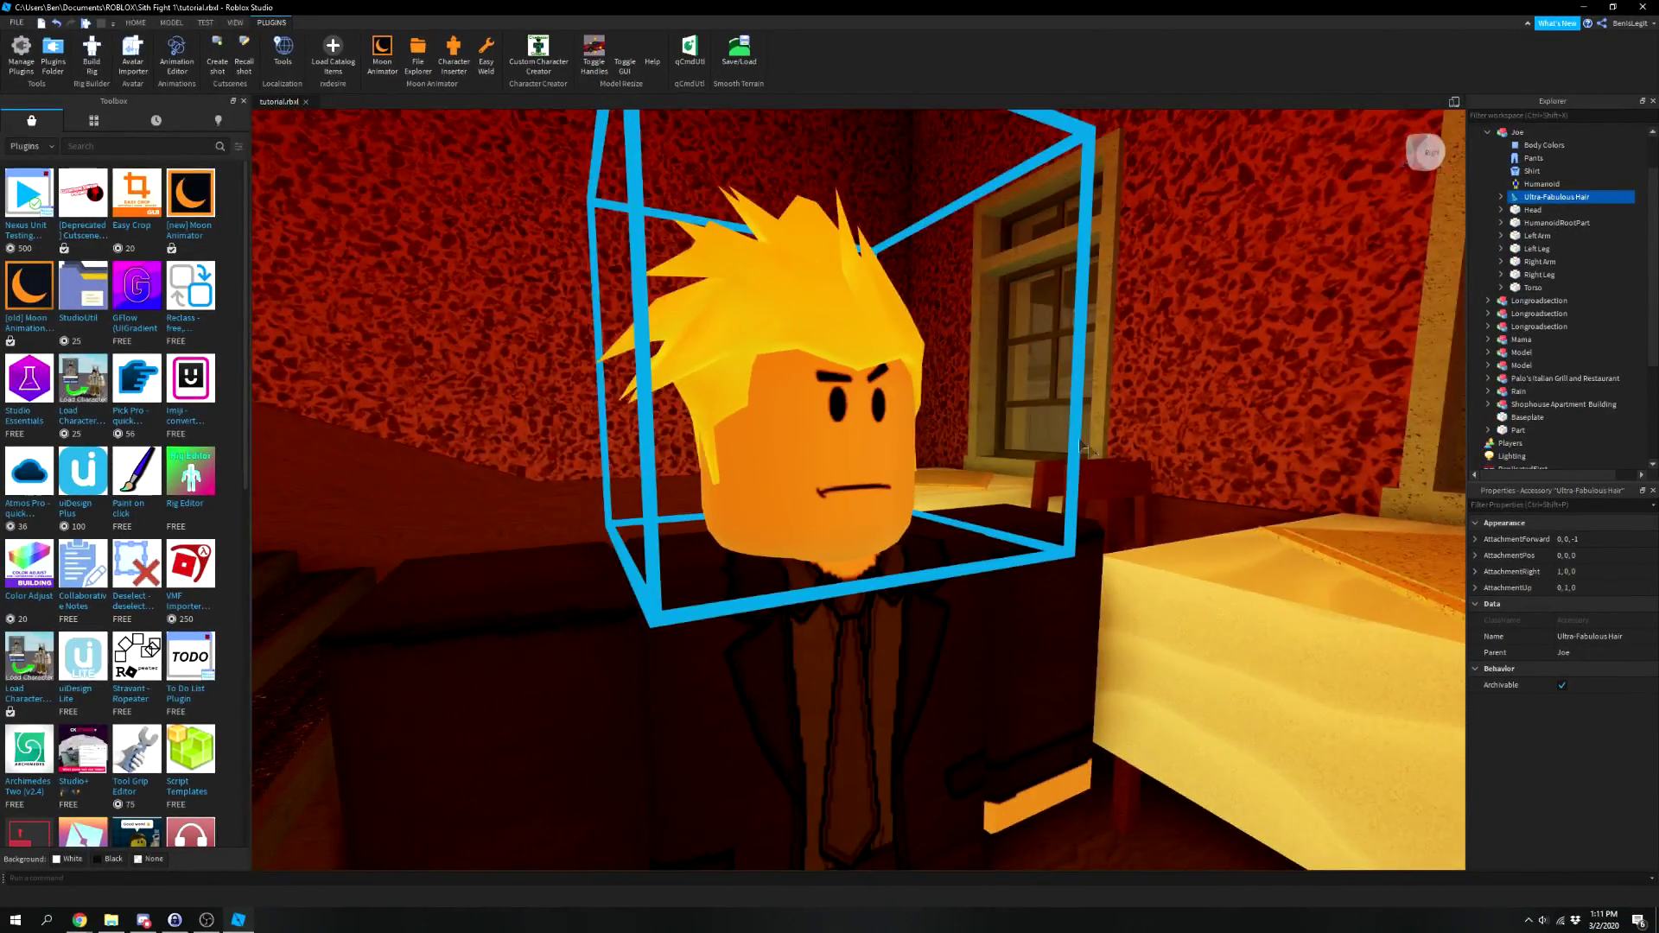
Deselect the hair accessory and examine how it fits Joe's head from several distances and angles.
scroll(1310, 286, "down", 3)
scroll(1393, 272, "down", 1)
left_click(1640, 185)
scroll(1640, 185, "up", 2)
scroll(1000, 404, "up", 5)
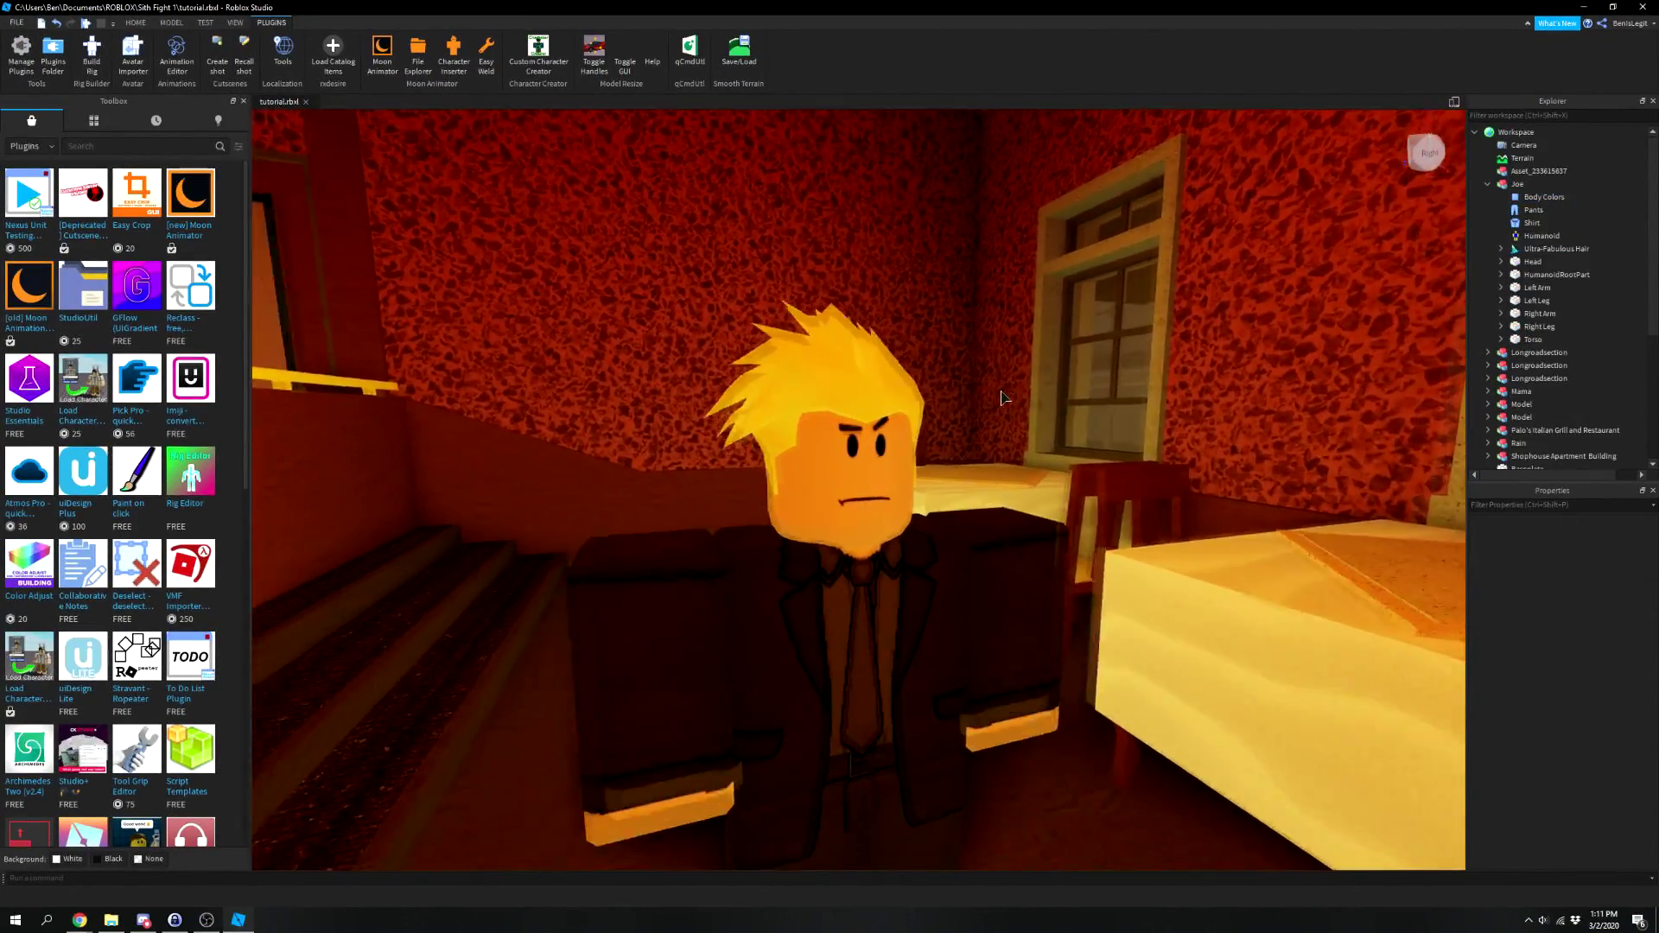
scroll(908, 449, "down", 3)
right_click_drag(908, 450, 908, 451)
scroll(907, 449, "up", 5)
scroll(907, 455, "down", 5)
scroll(944, 440, "up", 3)
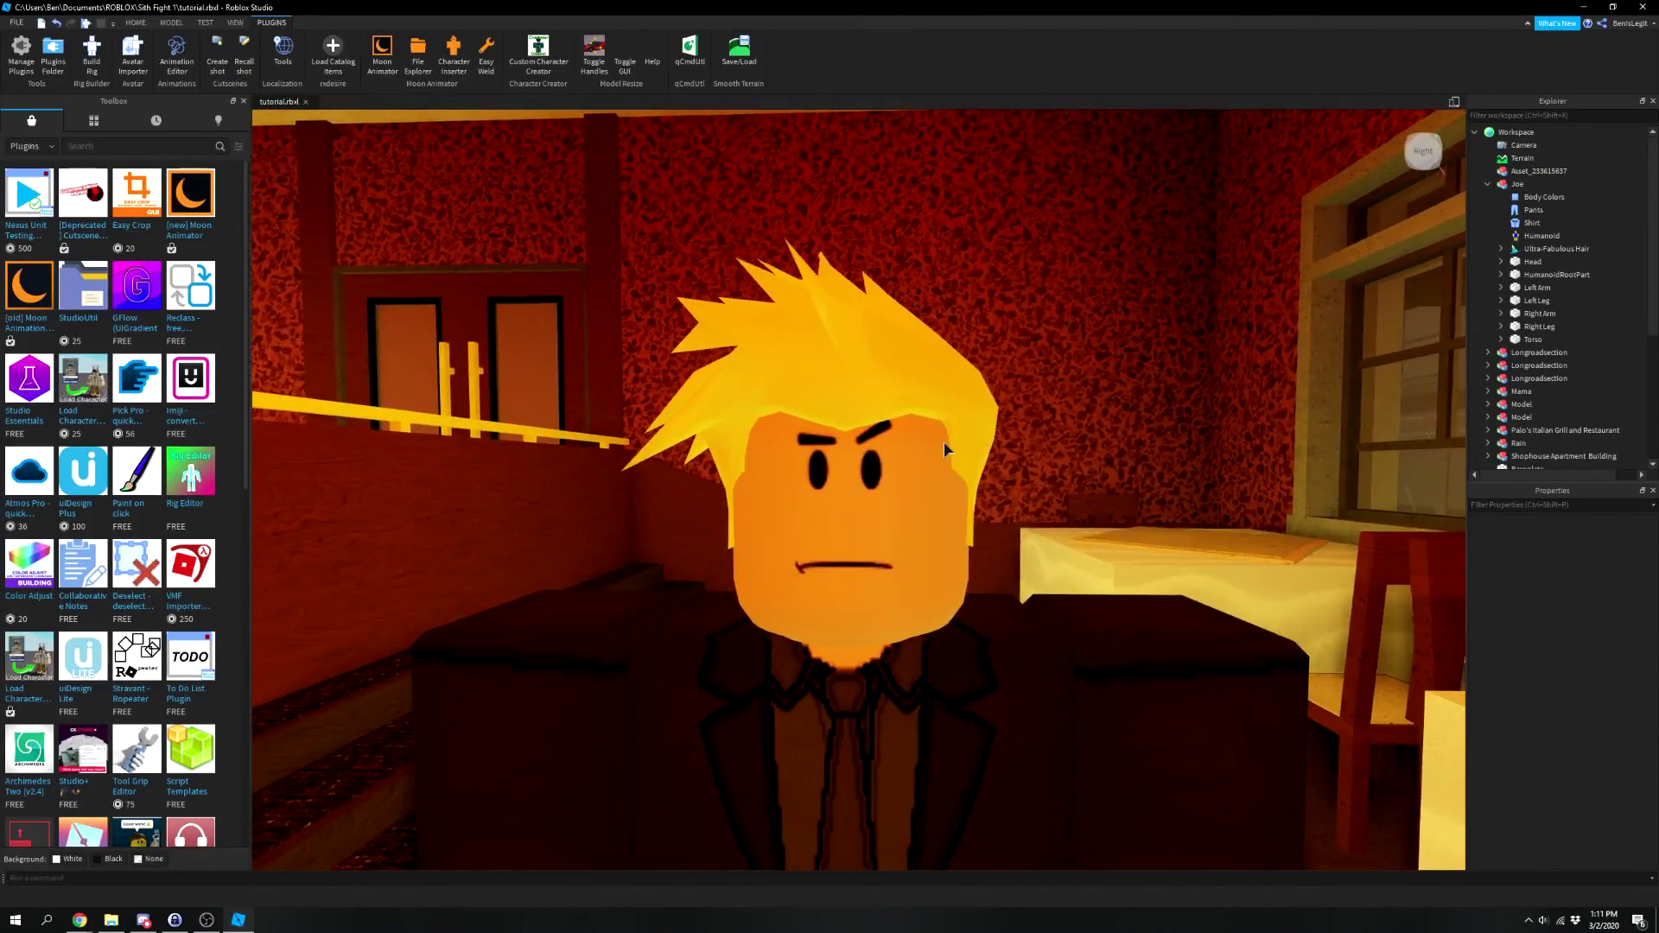
scroll(944, 440, "down", 3)
scroll(834, 473, "up", 2)
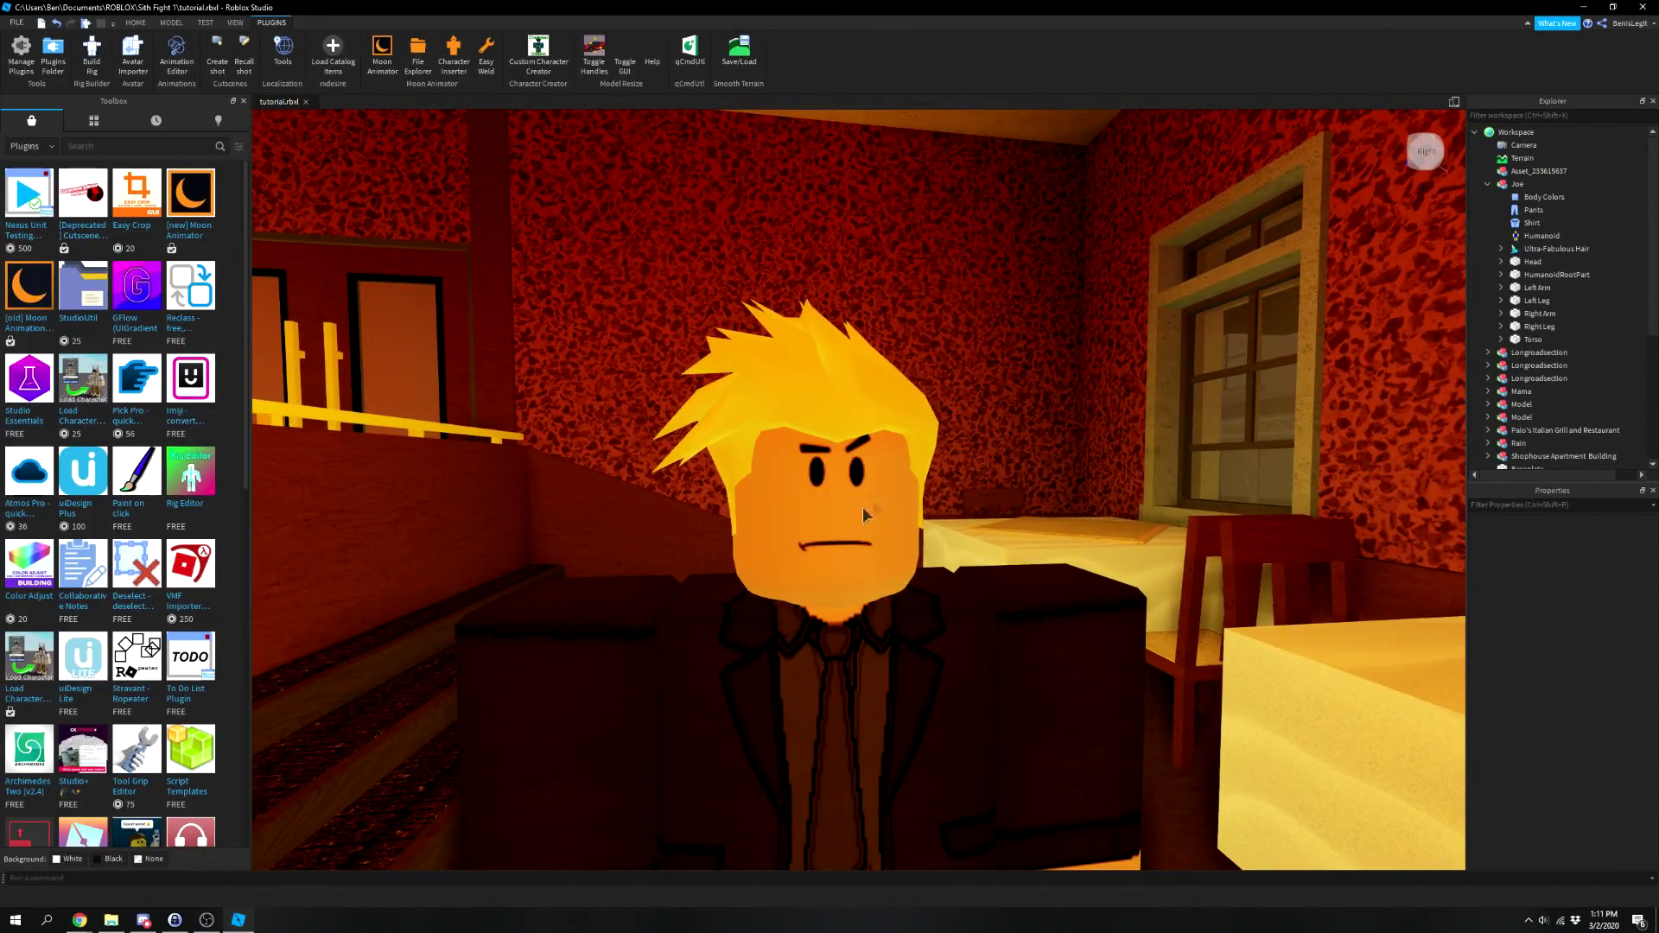
Switch to the browser and copy the asset ID 30331986 from the Midnight Shades catalog page.
key("alt+Tab")
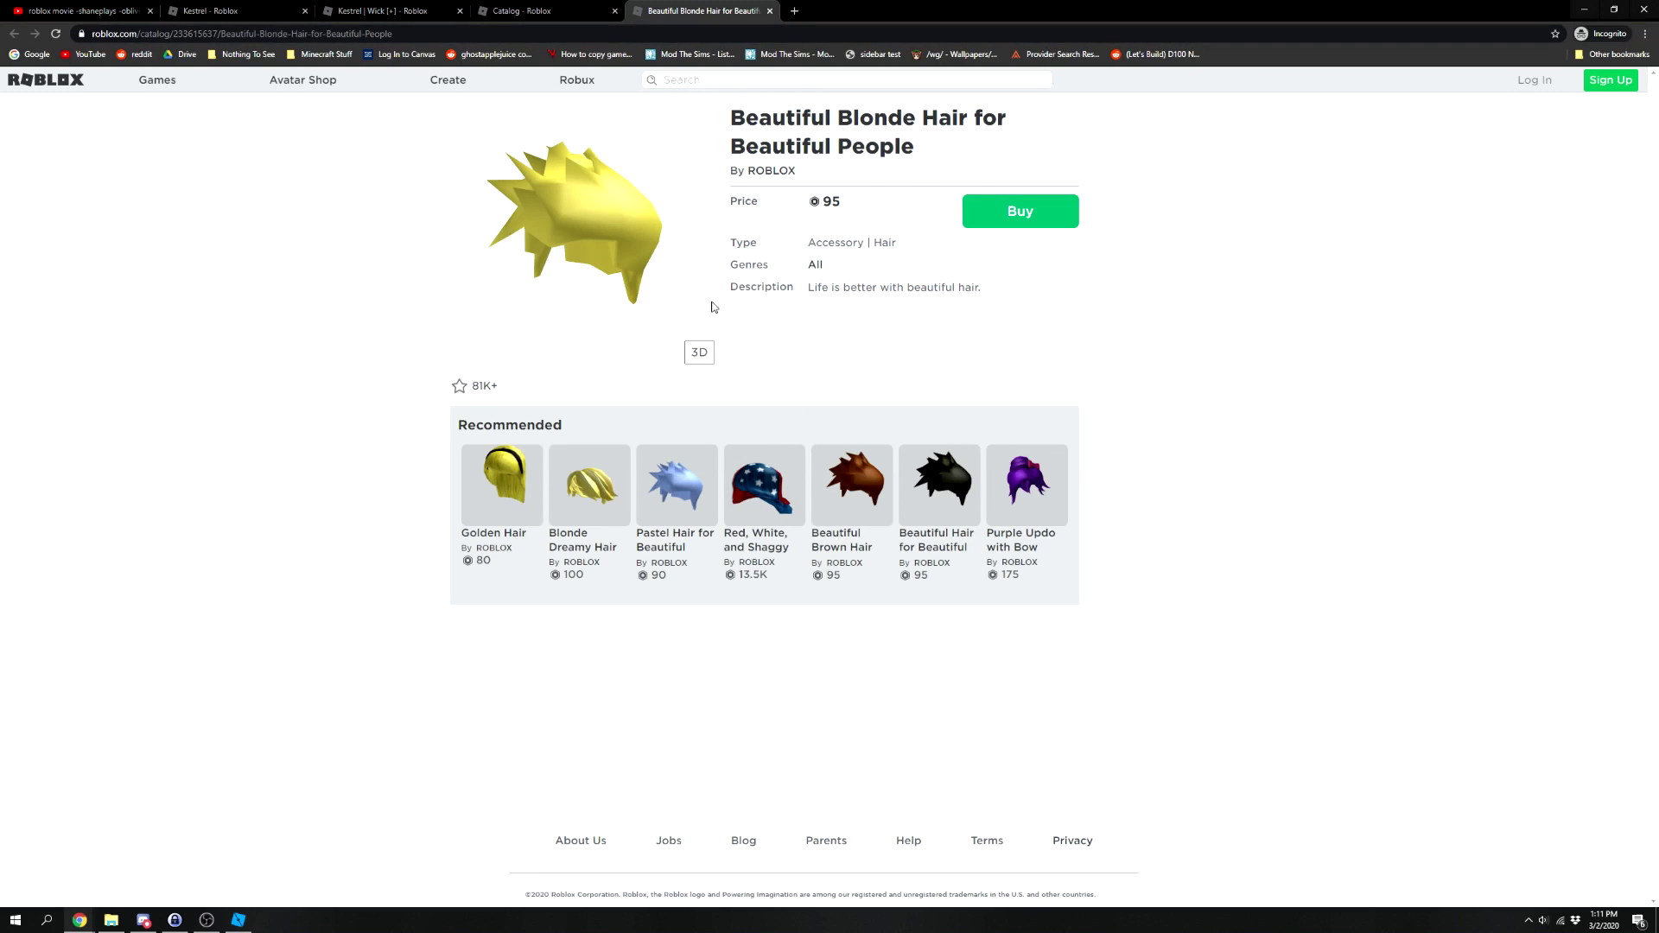
left_click(185, 33)
double_click(205, 33)
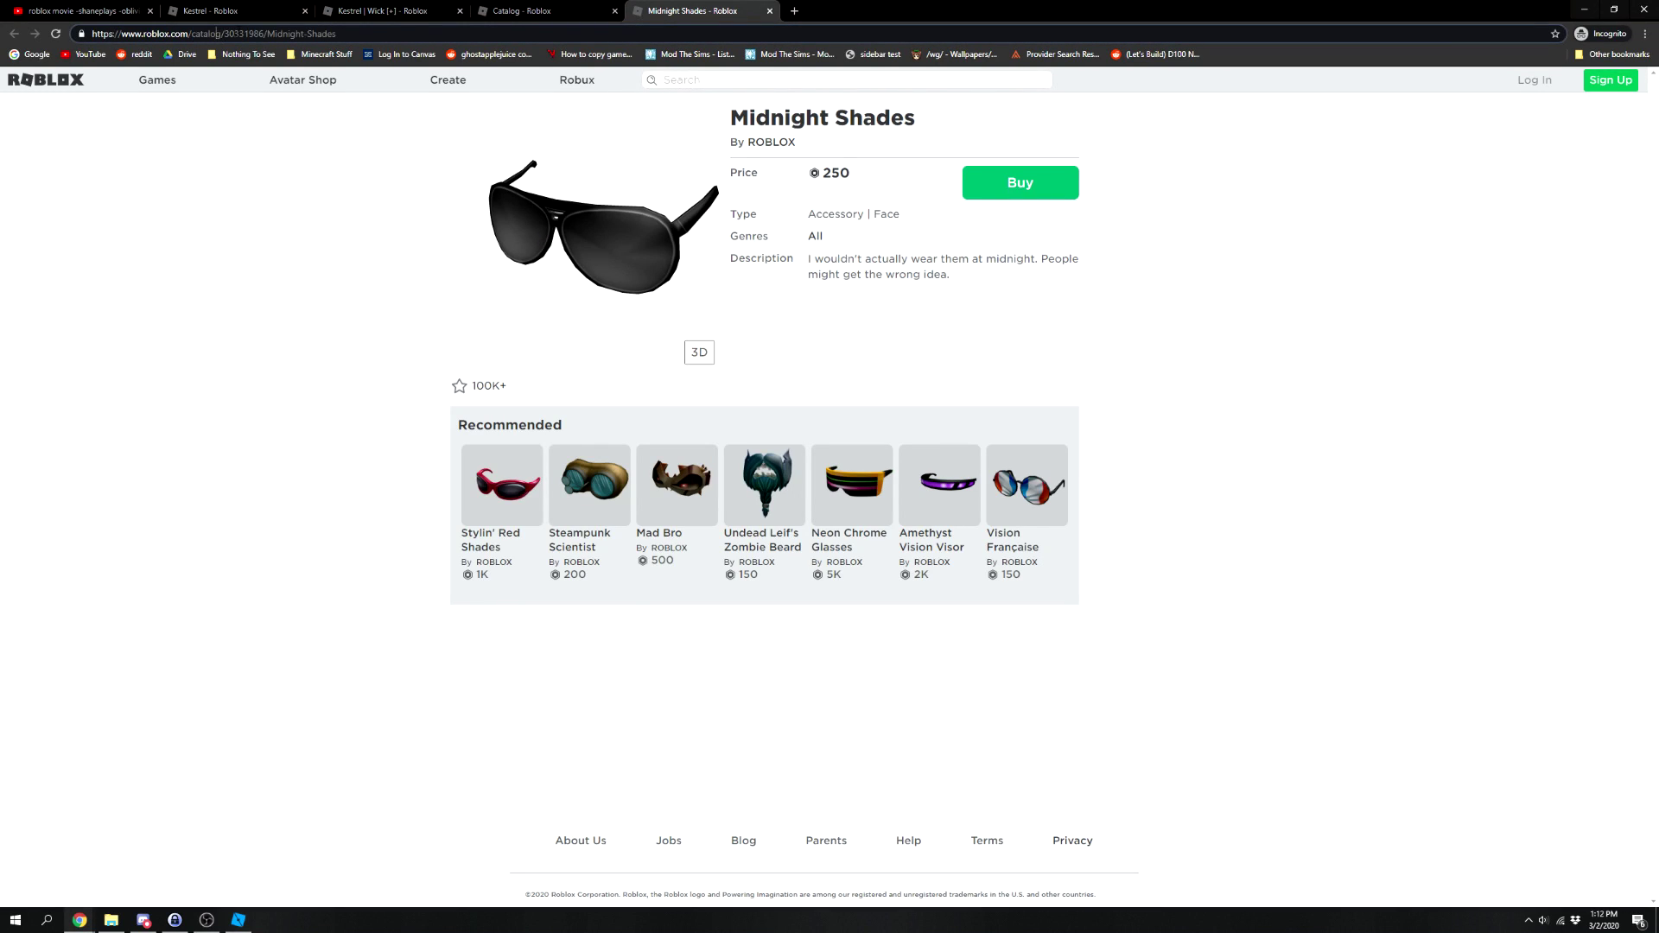
Return to Roblox Studio and insert catalog item 30331986 with Load Catalog Items, leaving the plugin closed.
key("alt+Tab")
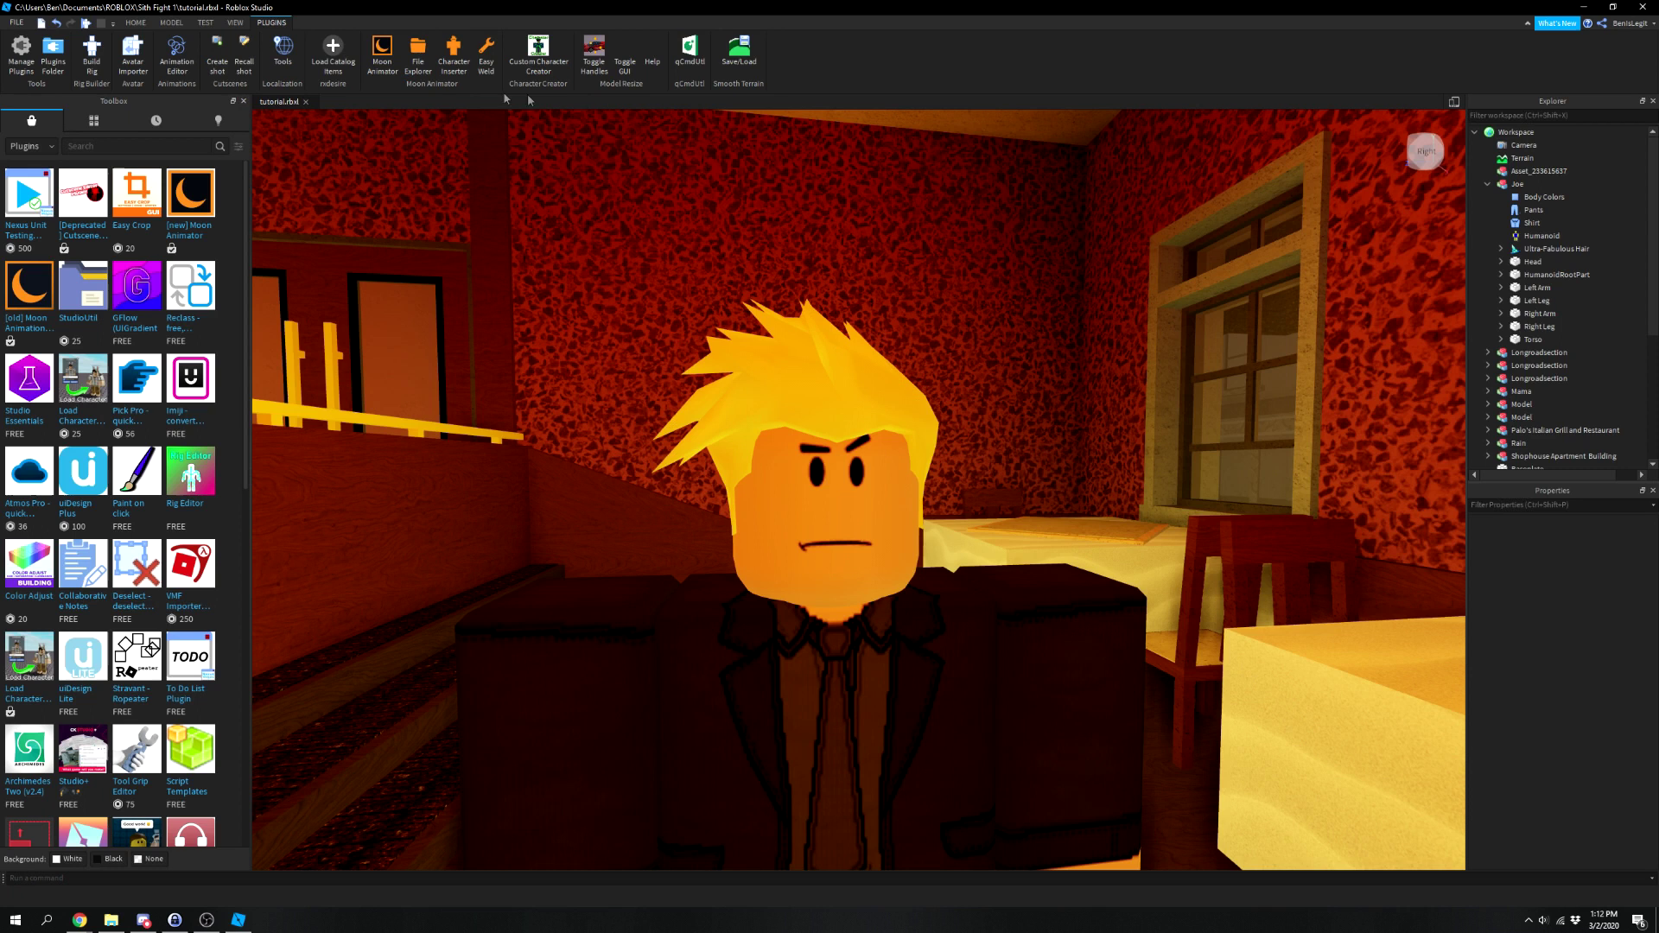
left_click(331, 63)
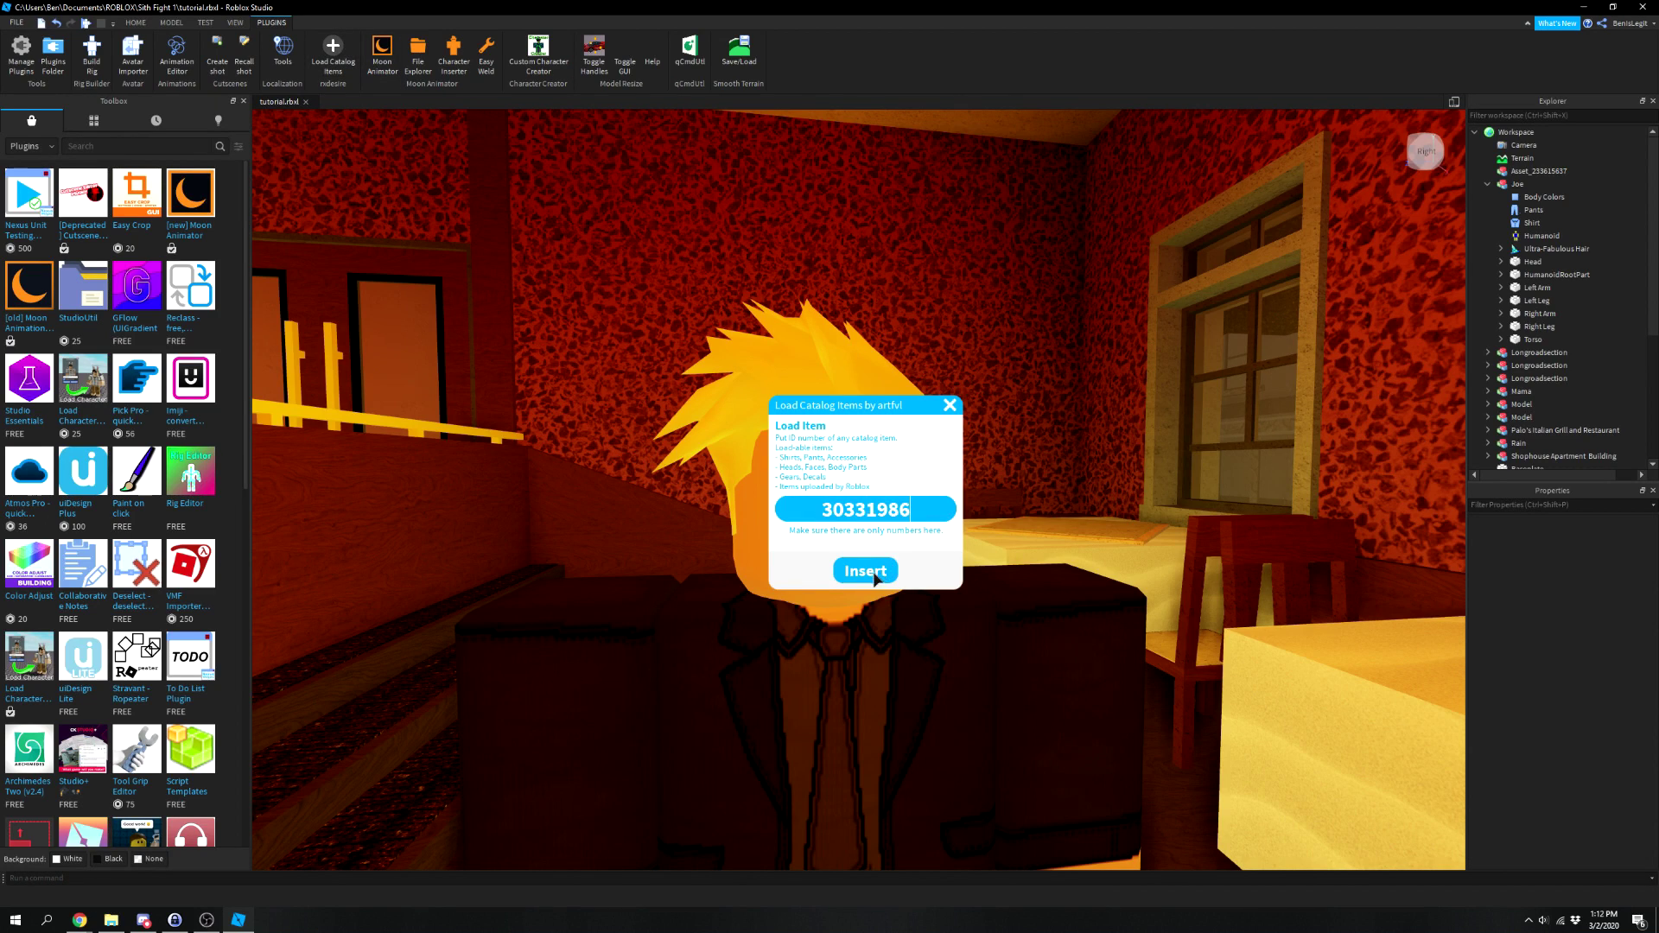
left_click(949, 405)
Move the GlassesBlackFrame accessory out of Asset_30331986 into the Joe model and deselect it.
left_click(1487, 184)
left_click_drag(1546, 196, 1527, 210)
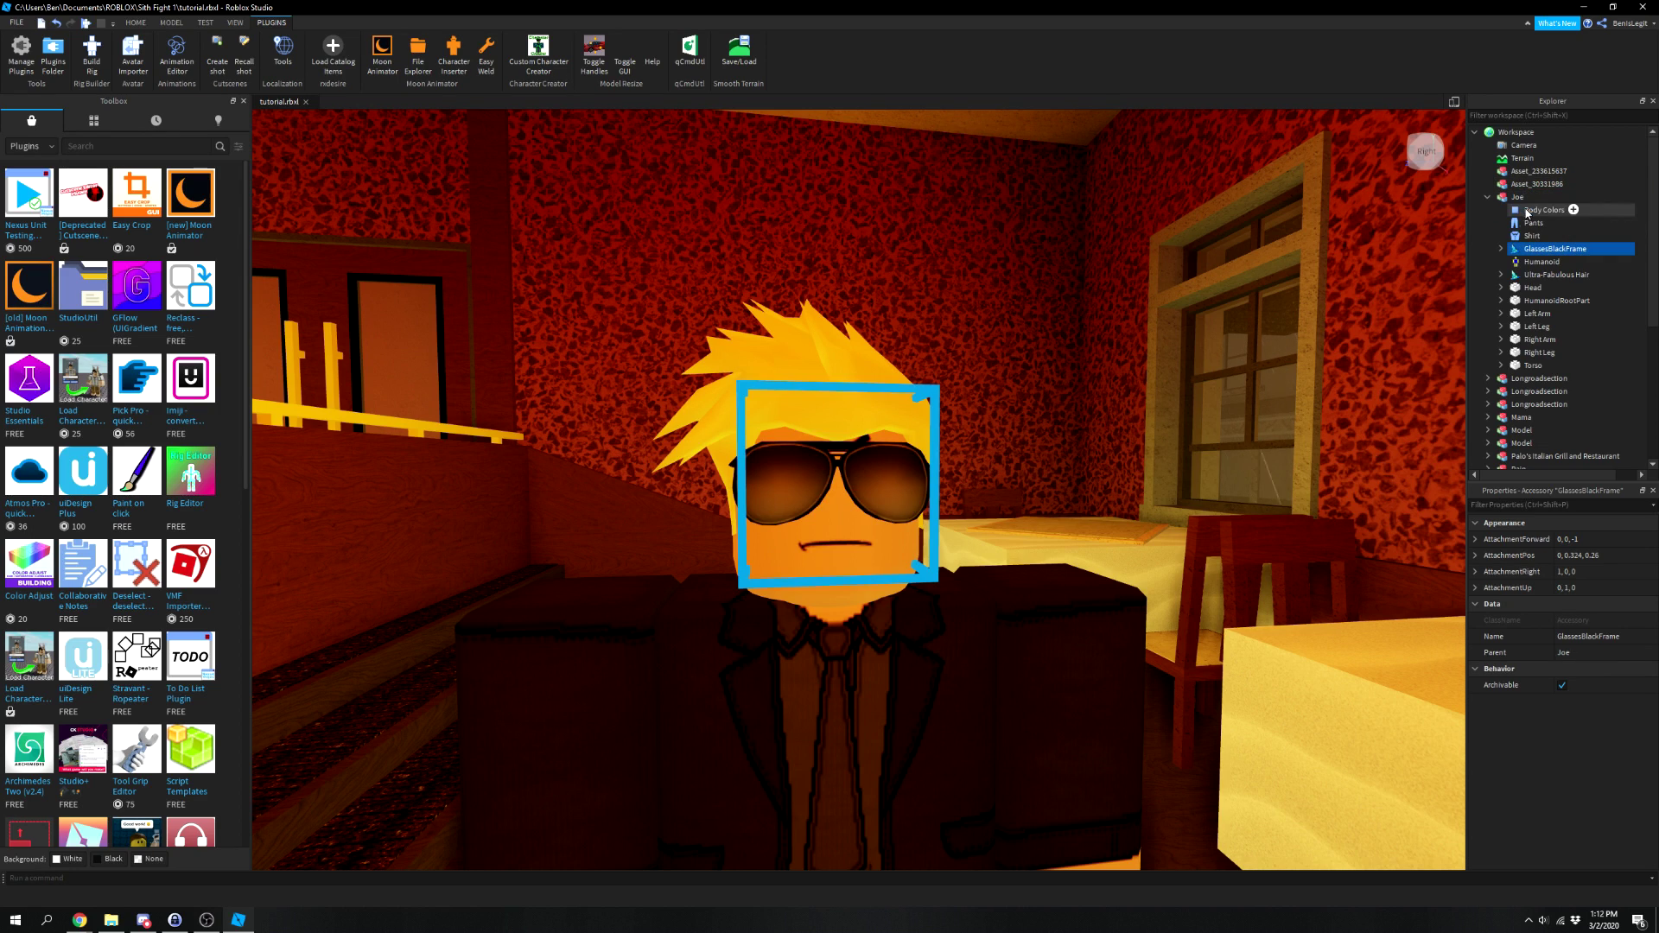
left_click(1640, 251)
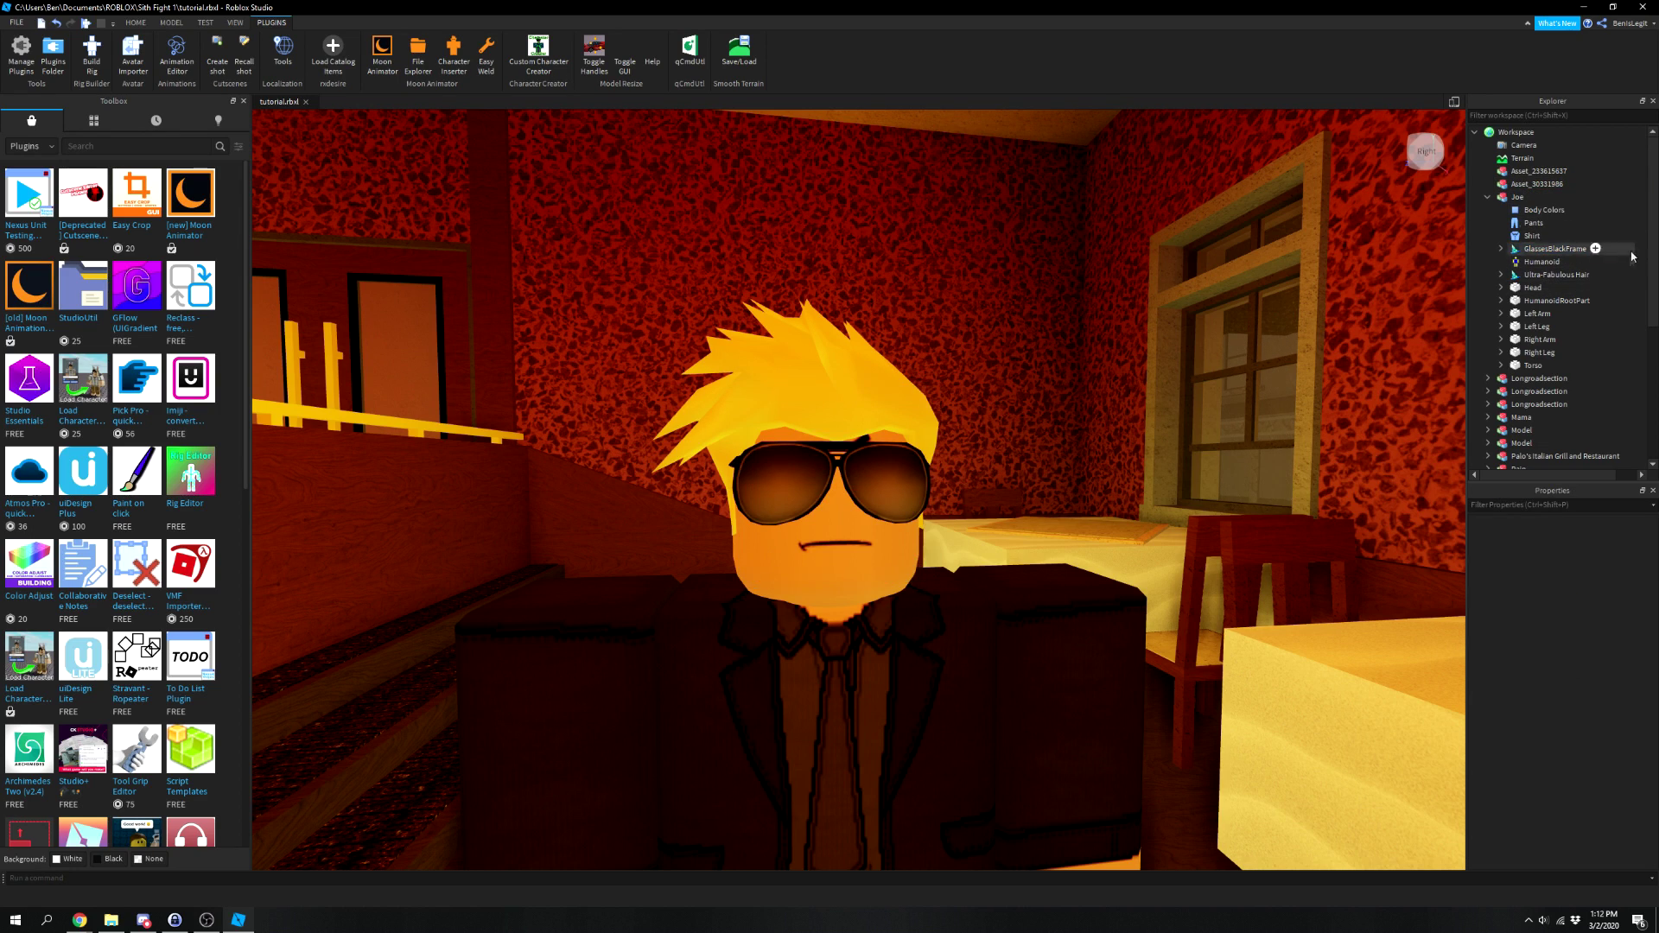
Close the shades page in the browser, search the catalog for "pin" and open the American Flag Lapel Pin.
key("alt+Tab")
middle_click(679, 7)
middle_click(679, 11)
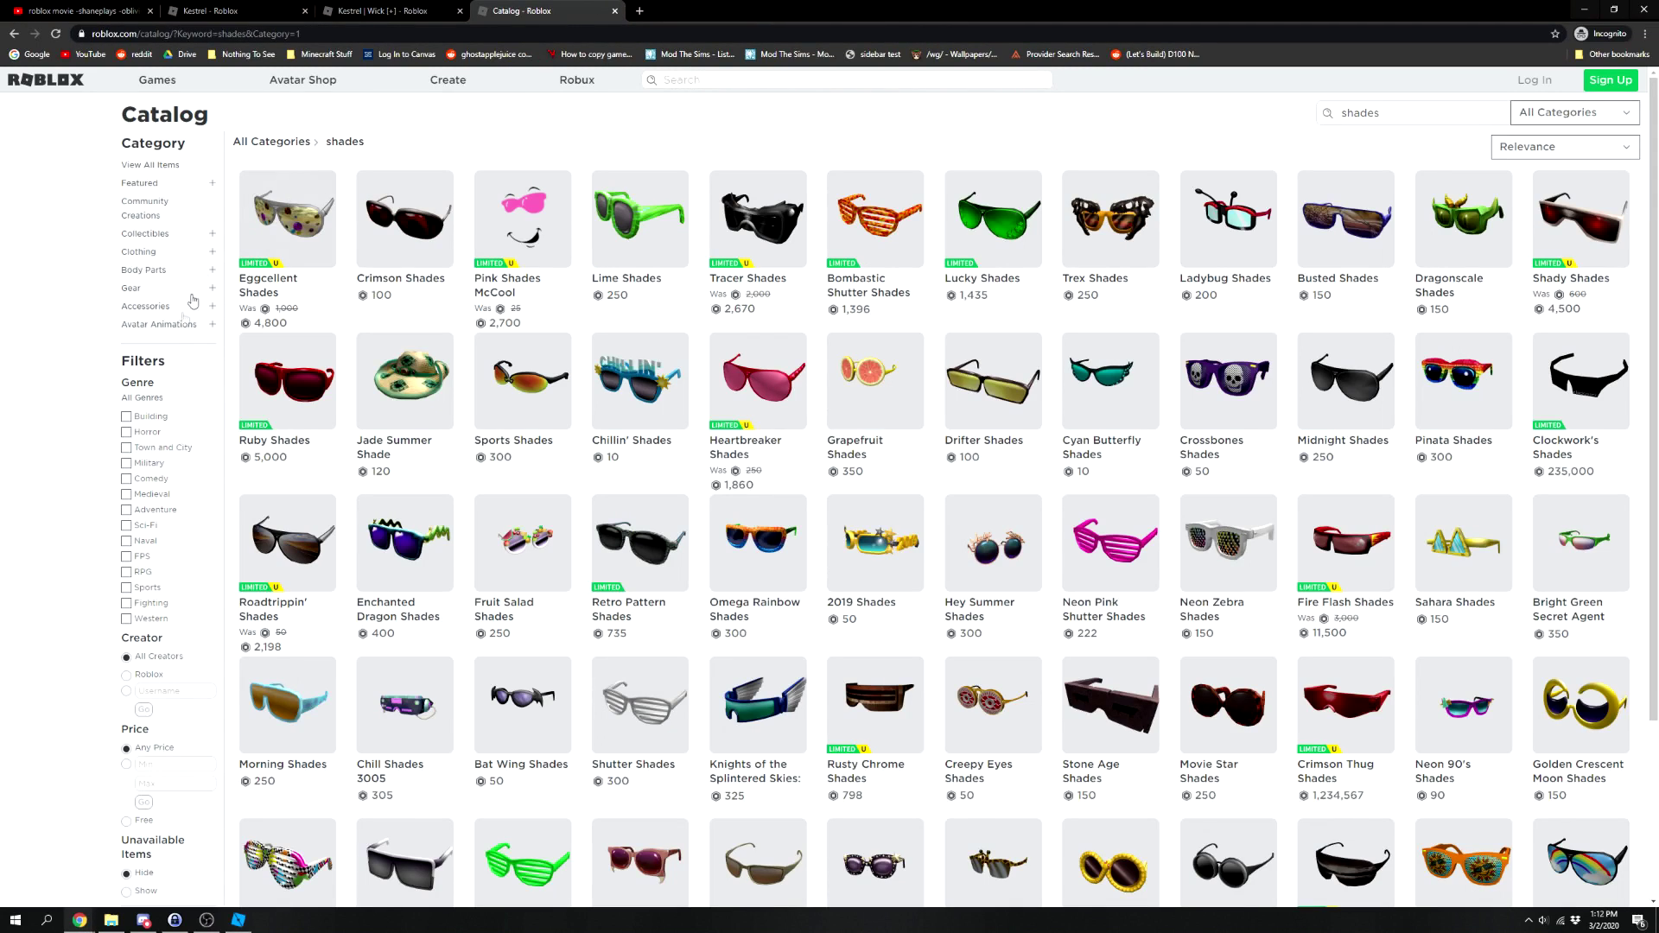
type("pin")
key("Return")
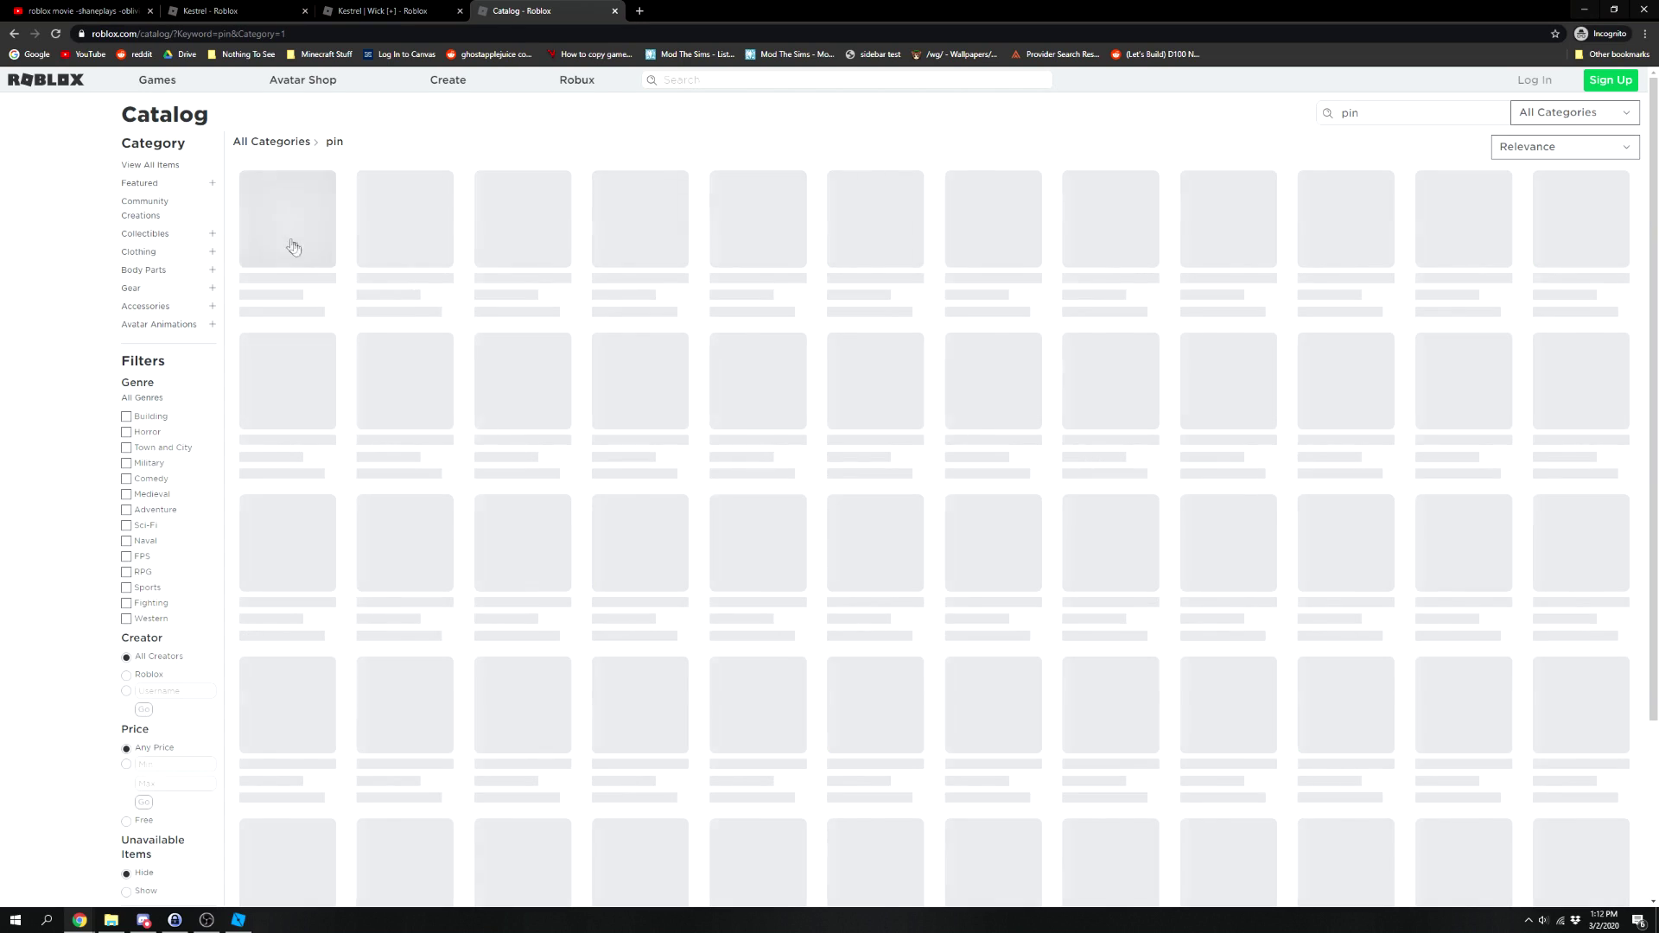
left_click(869, 390)
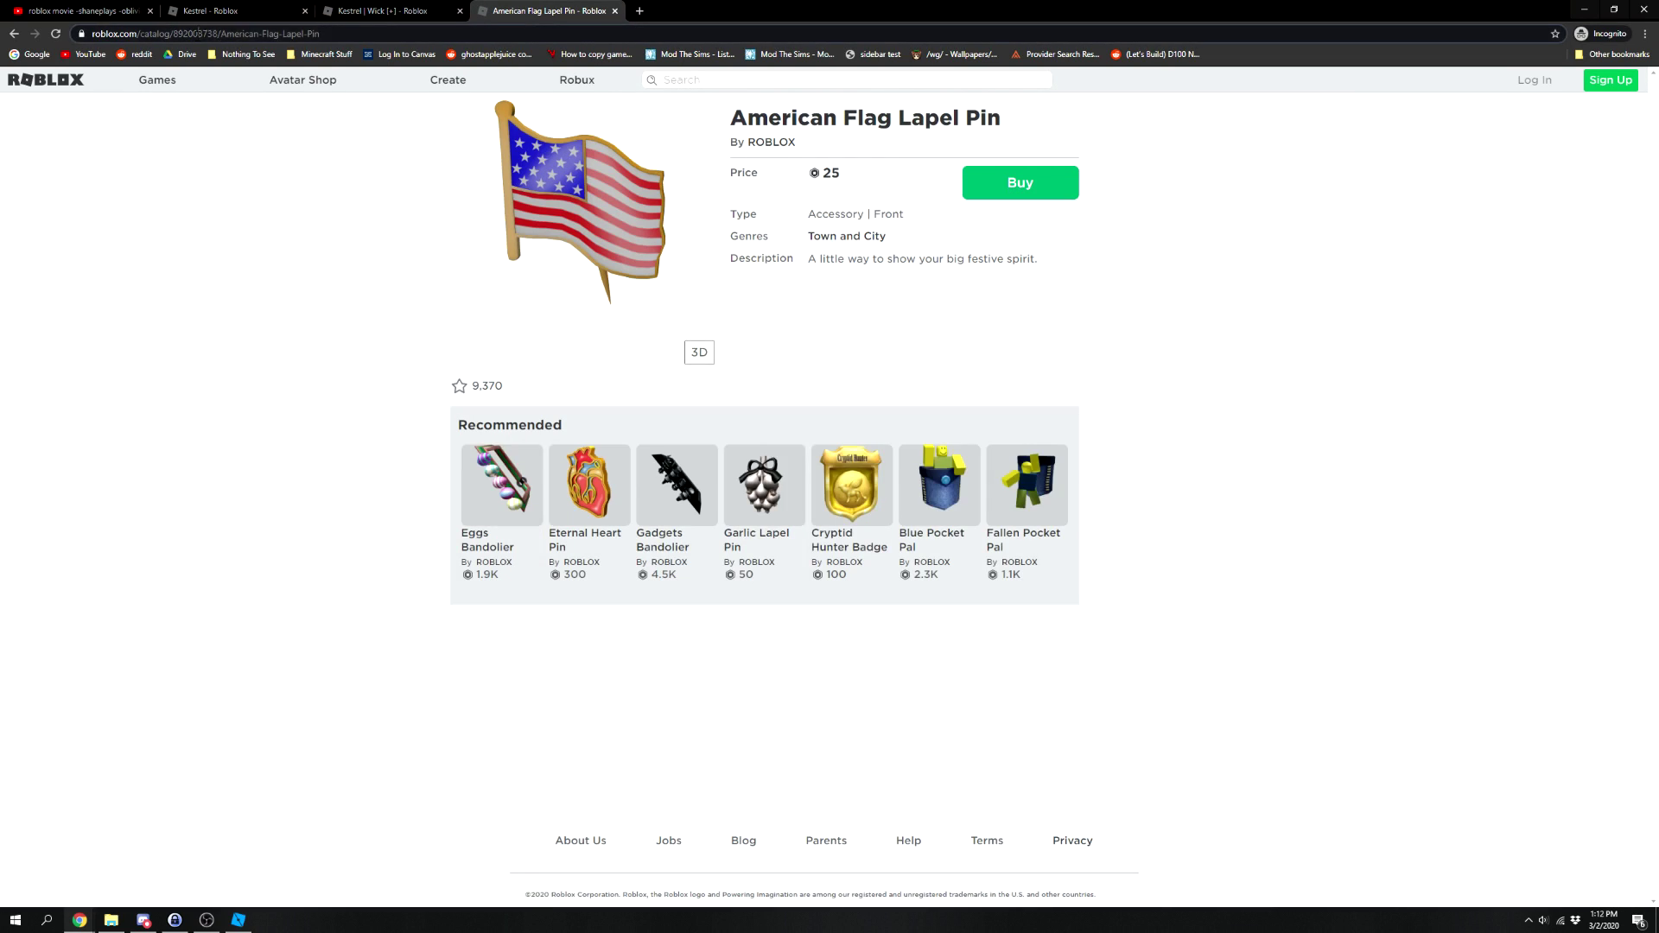
Return to Roblox Studio and insert catalog item 892008738 with Load Catalog Items, leaving the plugin closed.
key("alt+Tab")
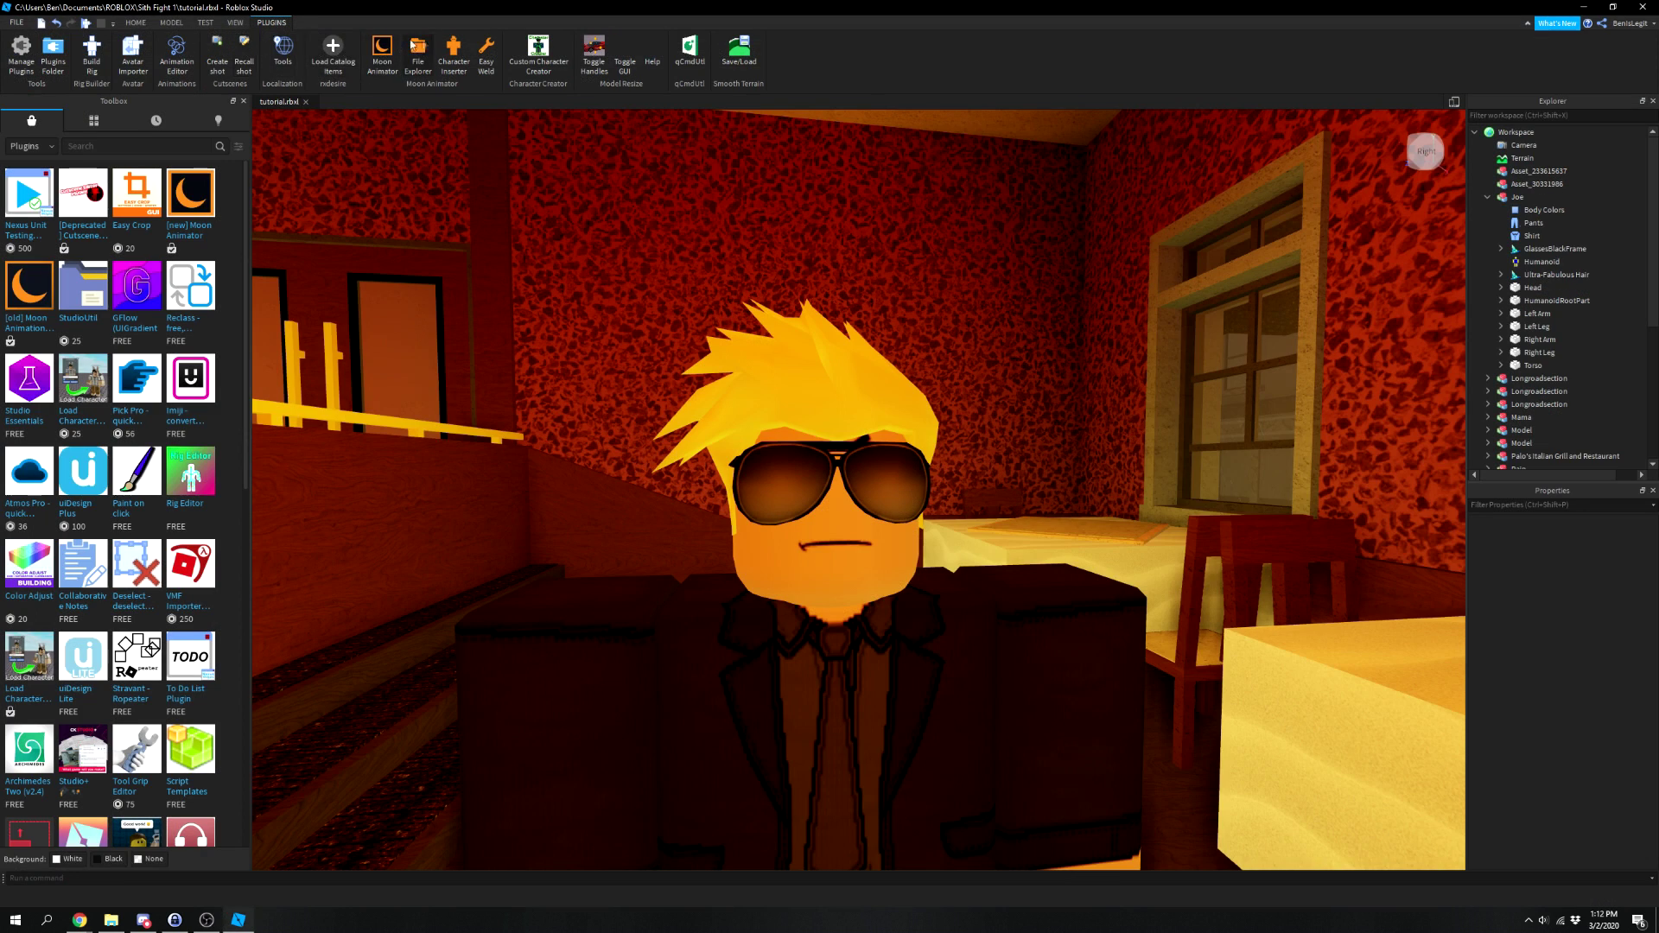
left_click(333, 52)
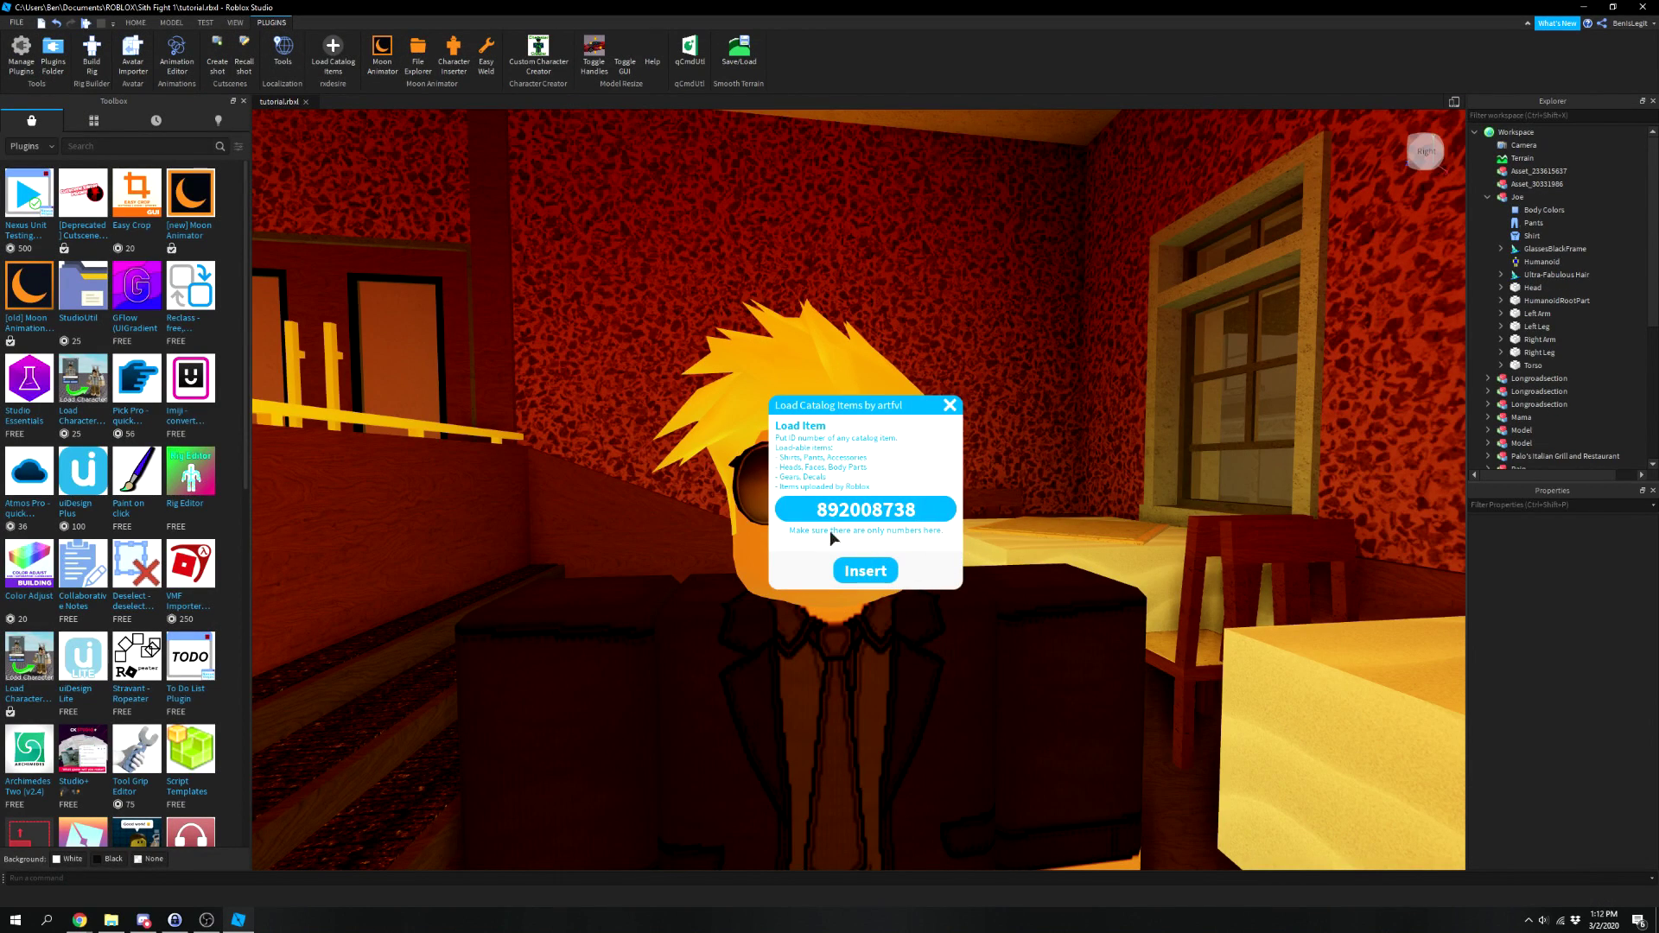
left_click(947, 406)
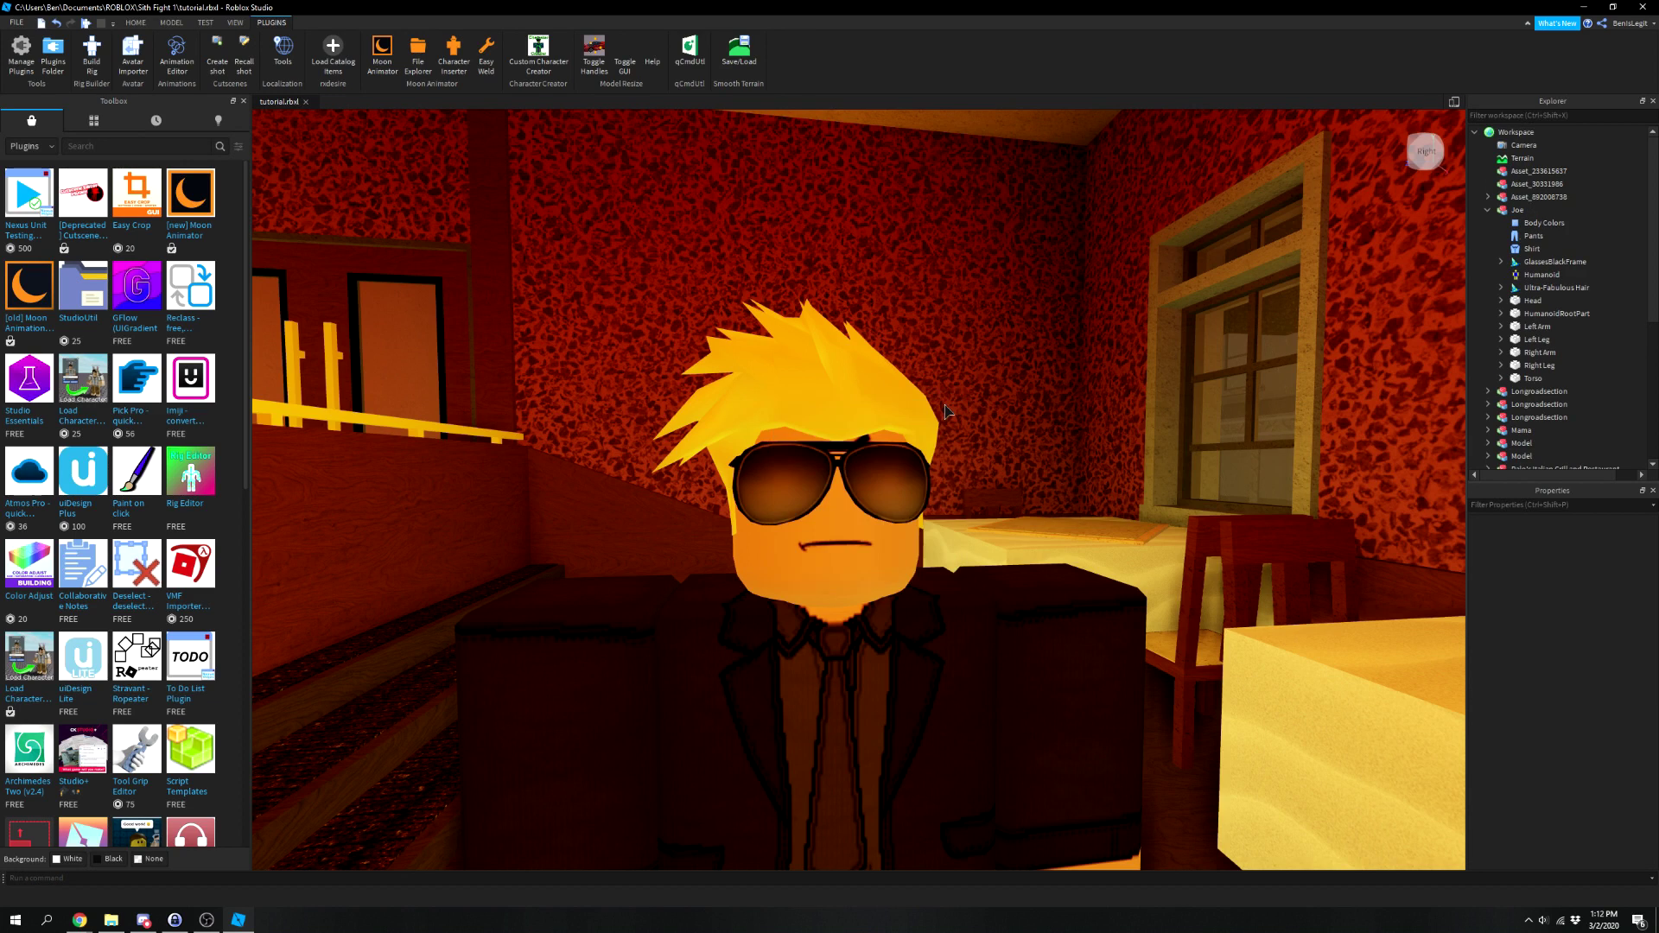
Move the LapelFlag accessory out of the newly inserted pin asset into the Joe model and deselect it.
left_click(1488, 197)
left_click_drag(1540, 210, 1527, 223)
right_click_drag(1036, 406, 1064, 408)
scroll(1036, 406, "down", 3)
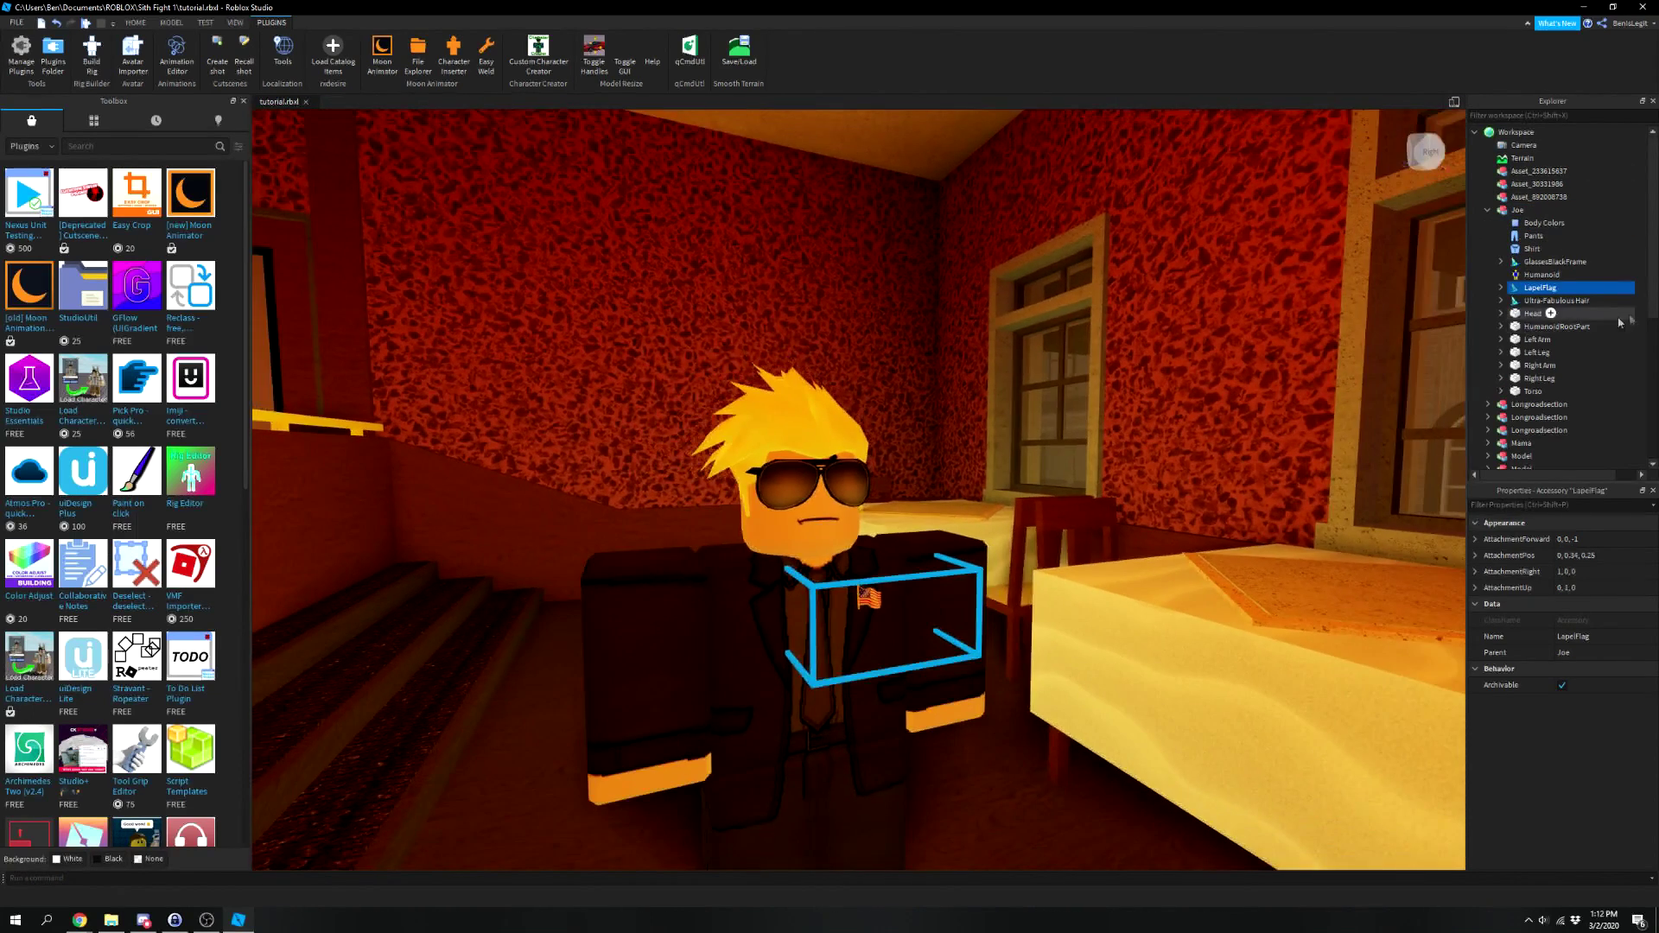
left_click(1641, 298)
Examine Joe's hair, sunglasses and lapel pin from several distances and angles.
scroll(1018, 451, "down", 1)
scroll(1018, 452, "up", 4)
scroll(1017, 452, "down", 3)
right_click_drag(1018, 451, 1021, 447)
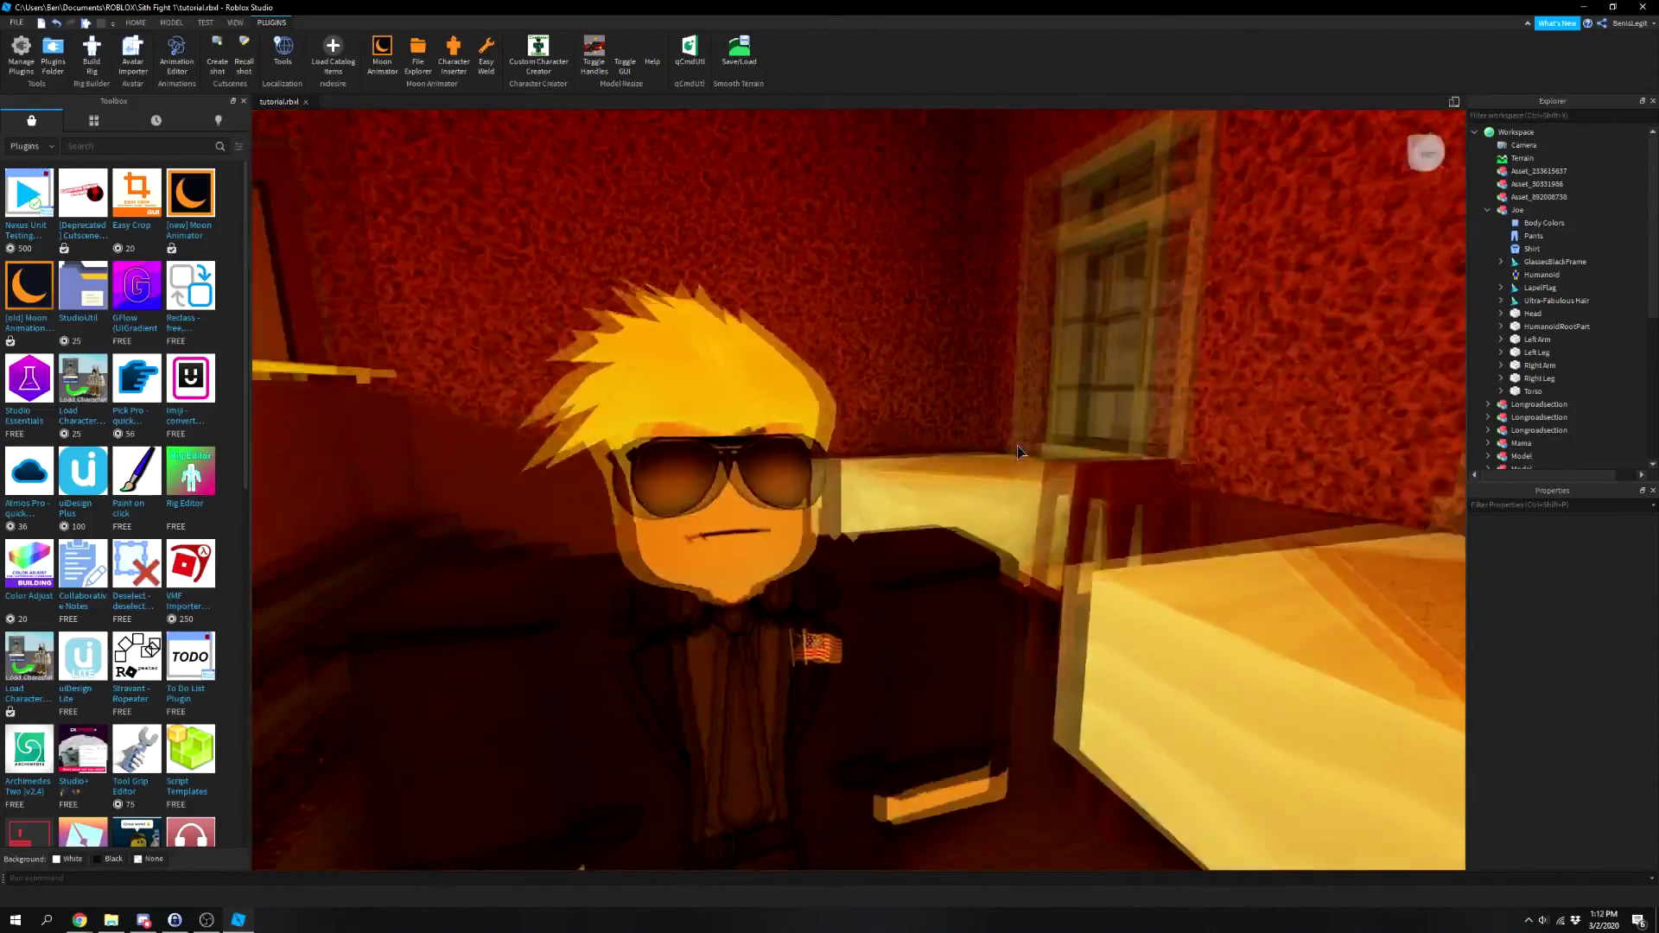
scroll(1017, 447, "down", 1)
scroll(800, 438, "up", 5)
right_click_drag(800, 438, 797, 438)
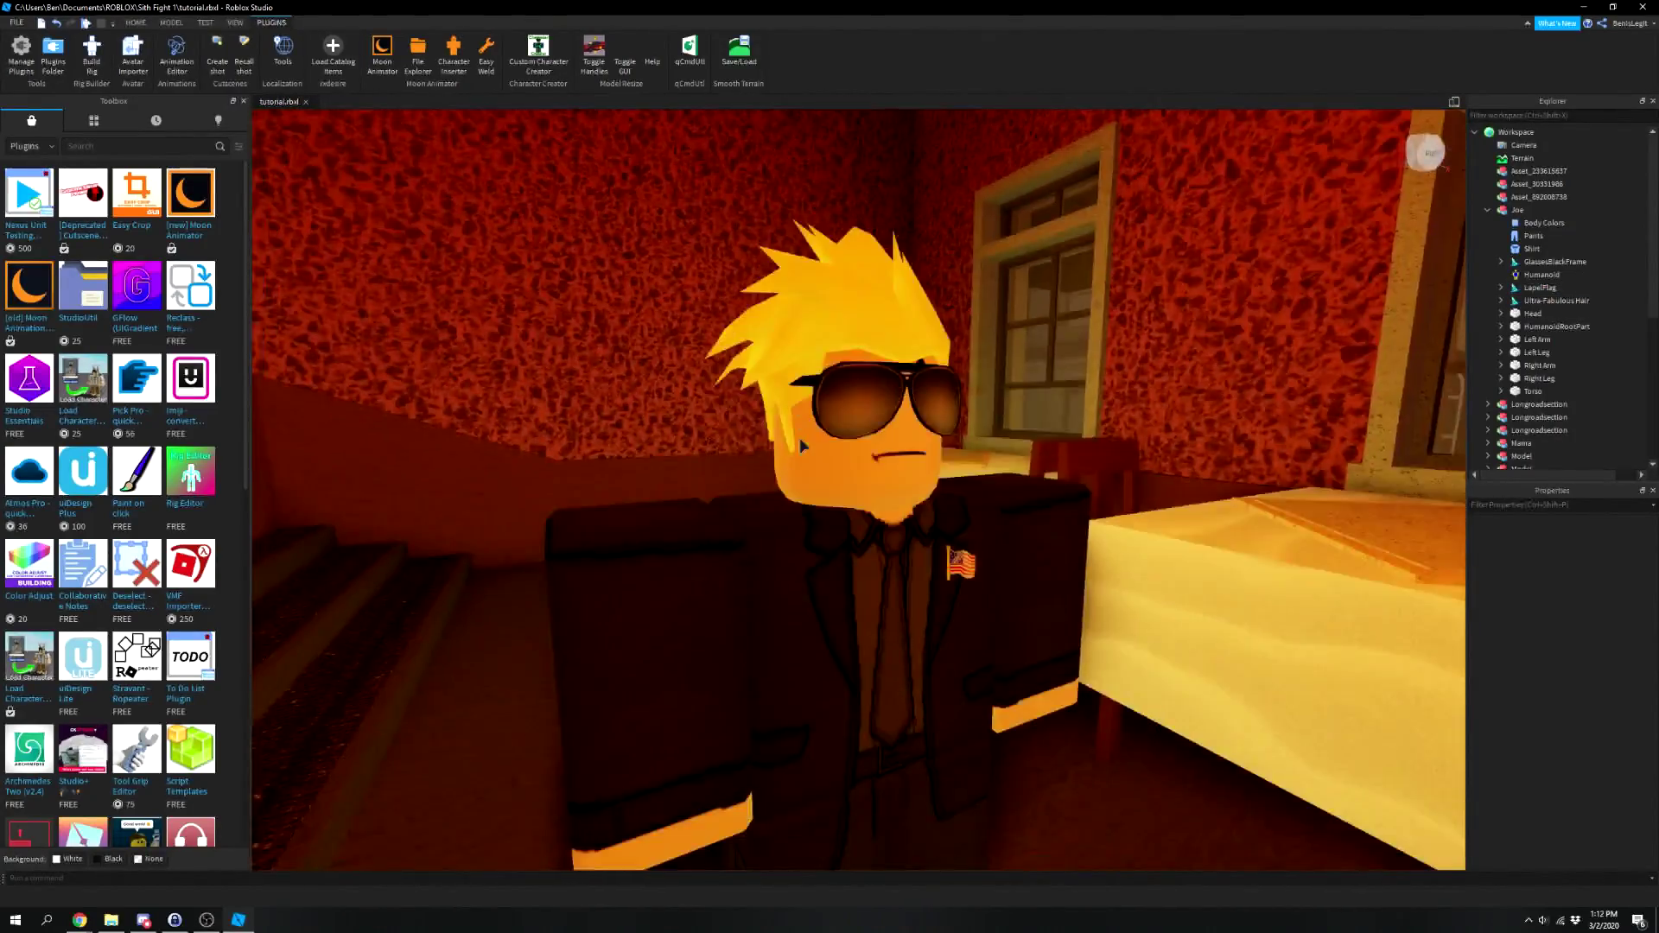
scroll(800, 437, "down", 6)
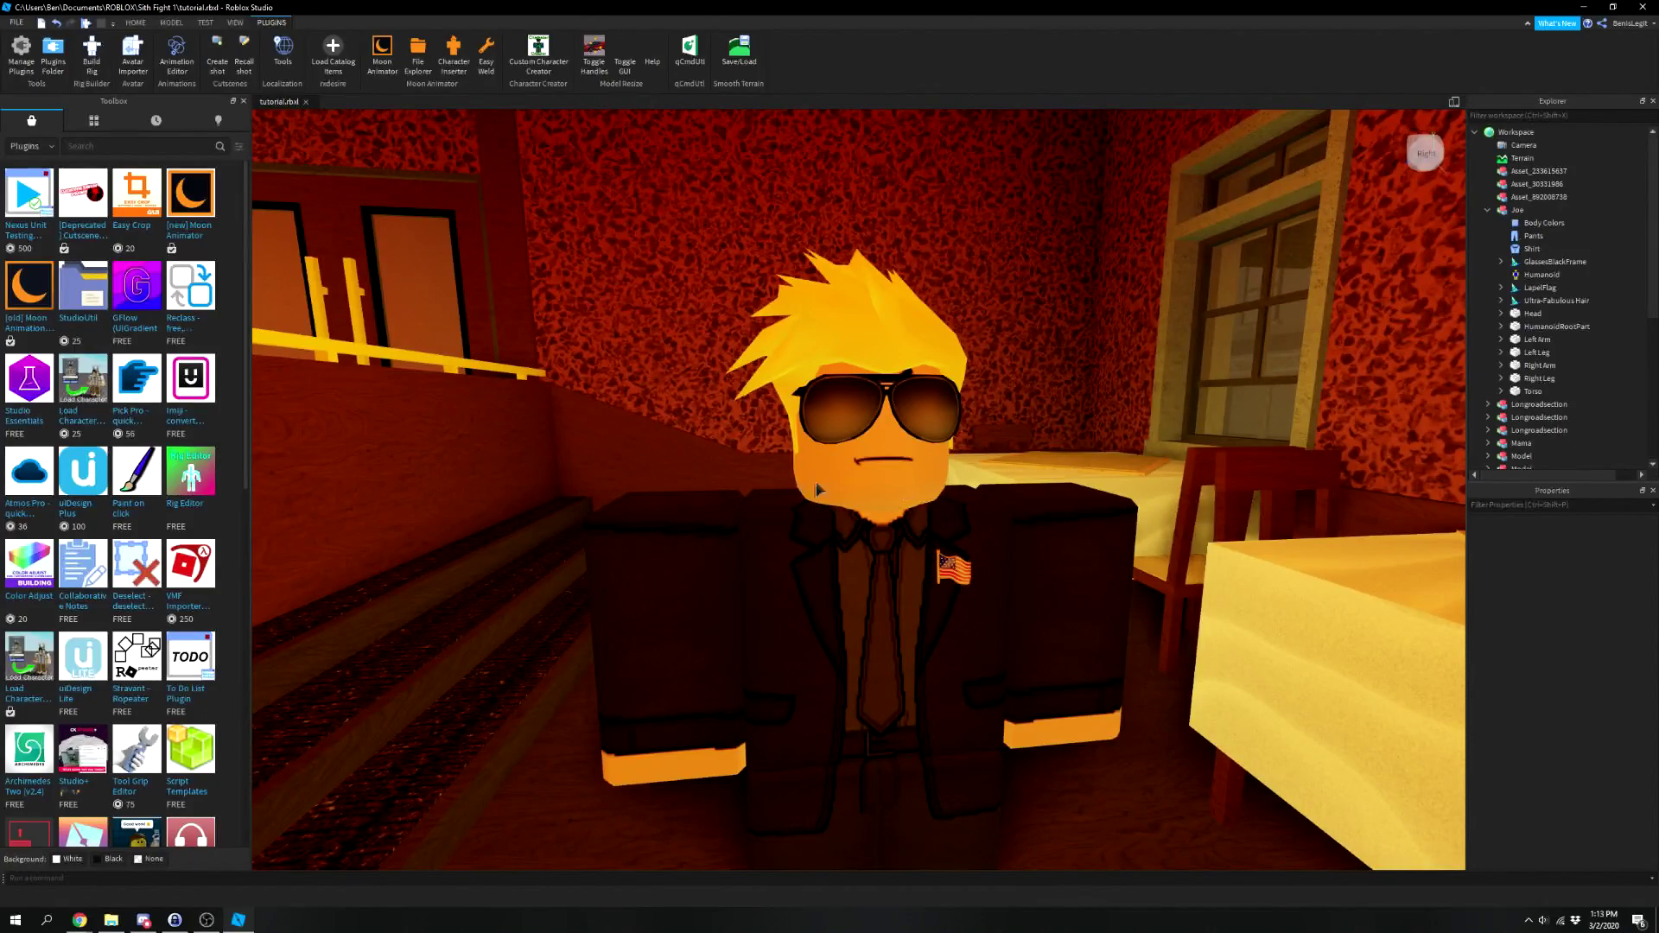
Remove the hair, dog tags and glasses accessories from the Mama model seated across from Joe.
right_click_drag(816, 479, 1116, 575)
key("s")
key("a")
key("s")
key("w")
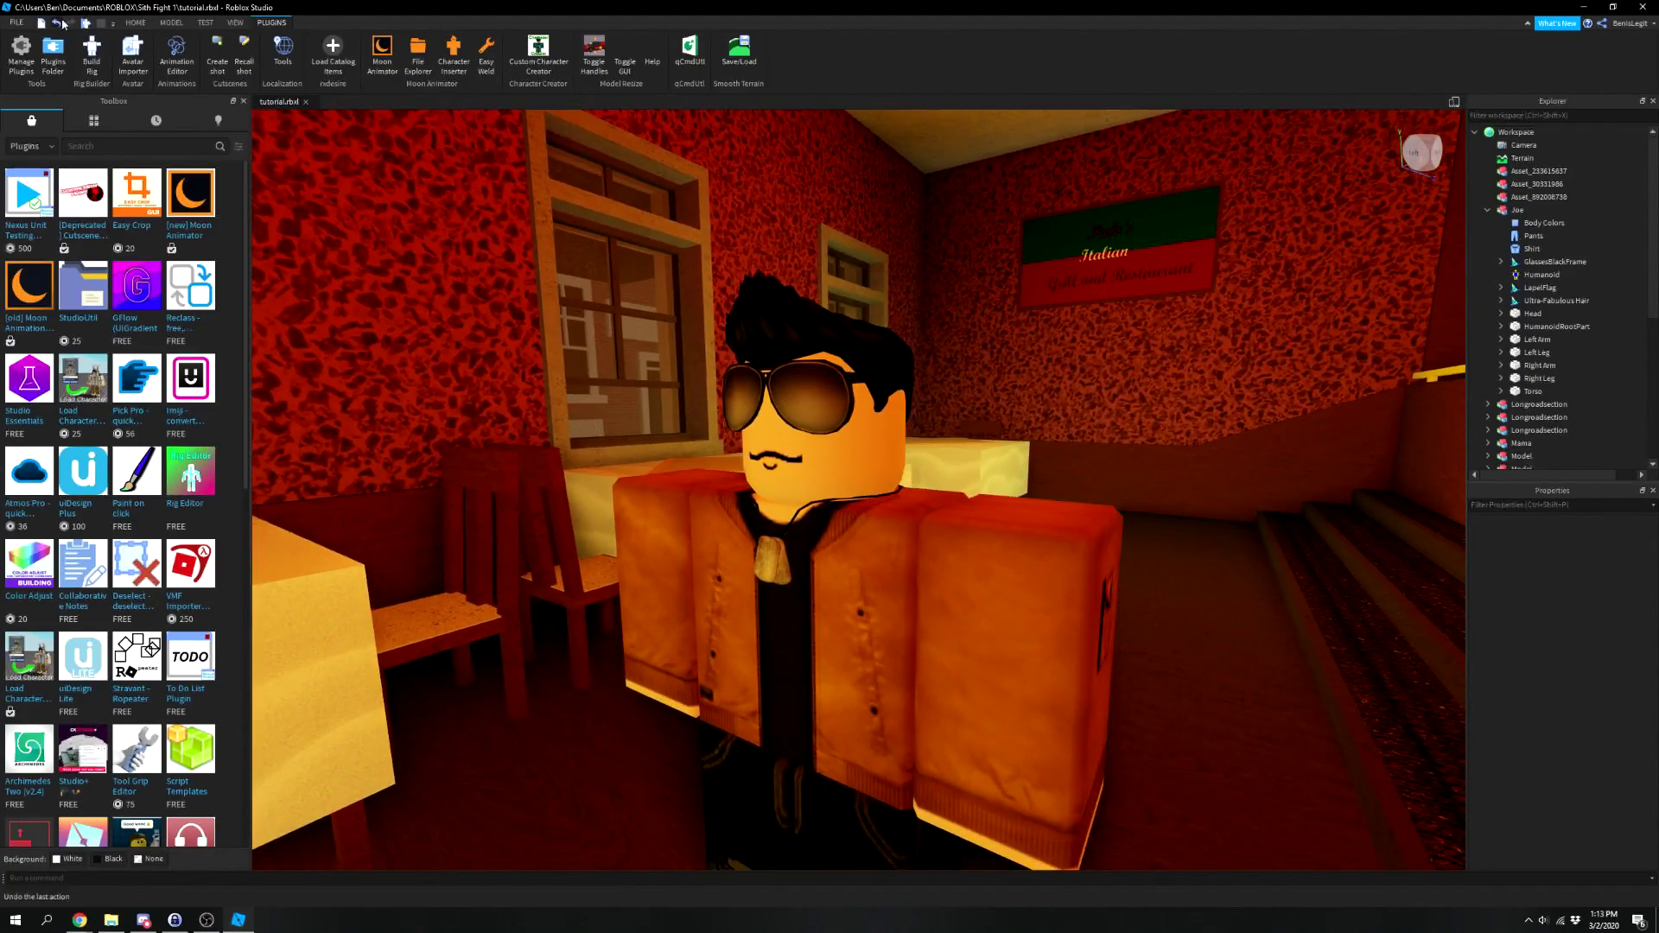
left_click(137, 22)
left_click(739, 469)
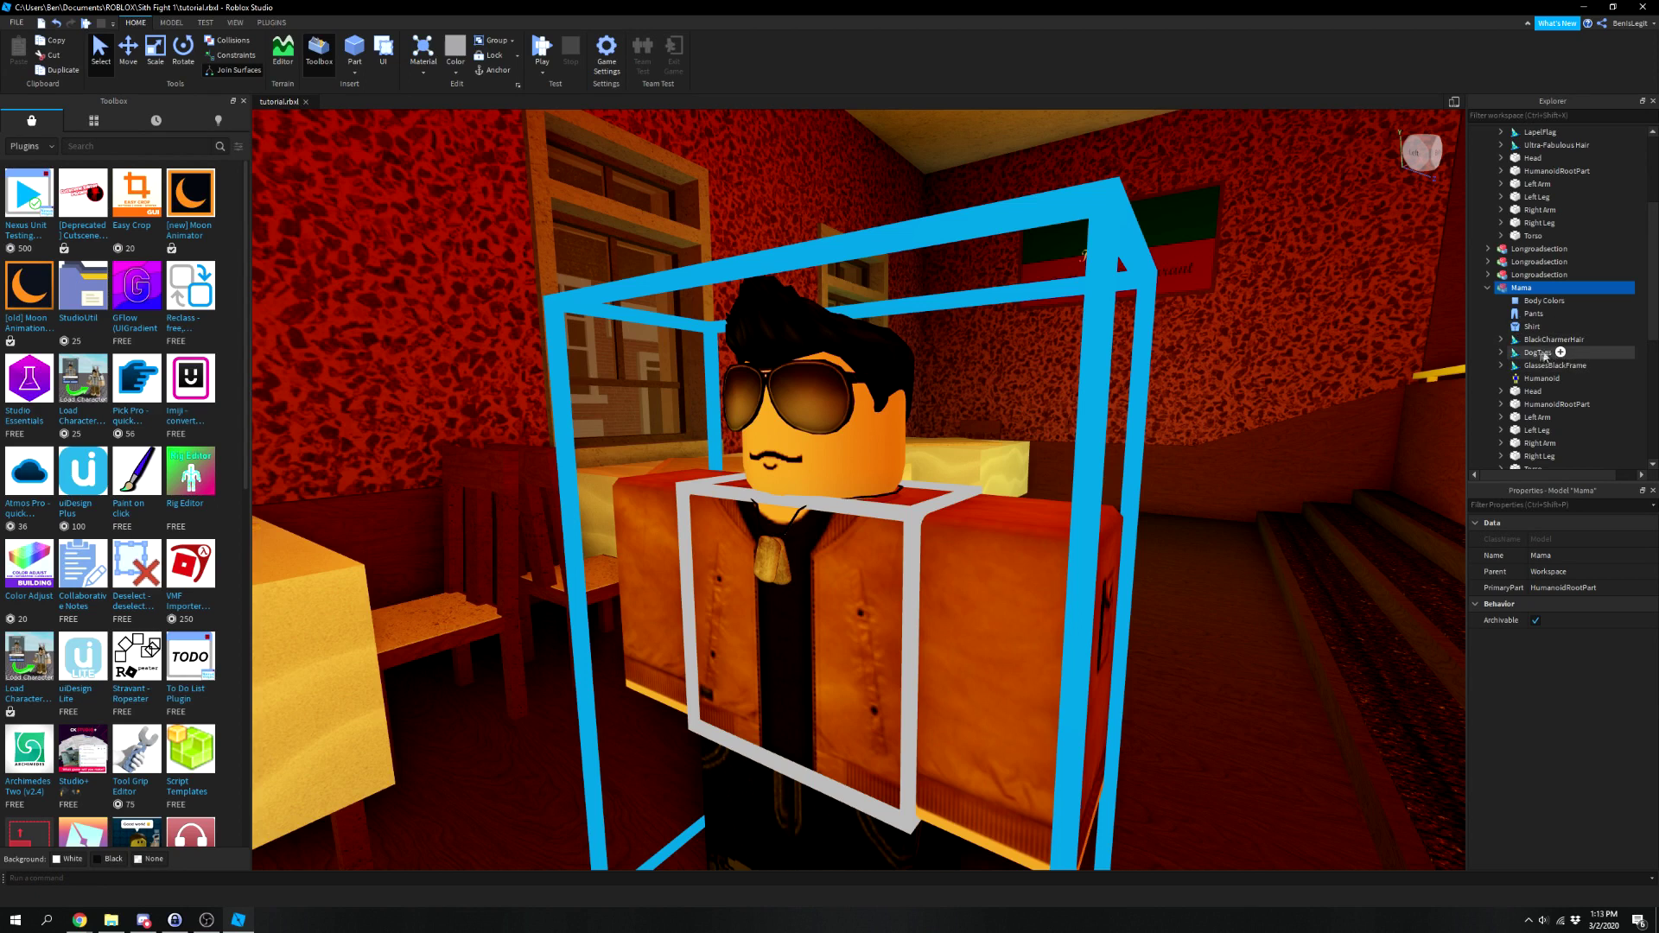
left_click(1548, 339)
left_click(1538, 369, "shift")
right_click(1518, 362)
left_click(1526, 373)
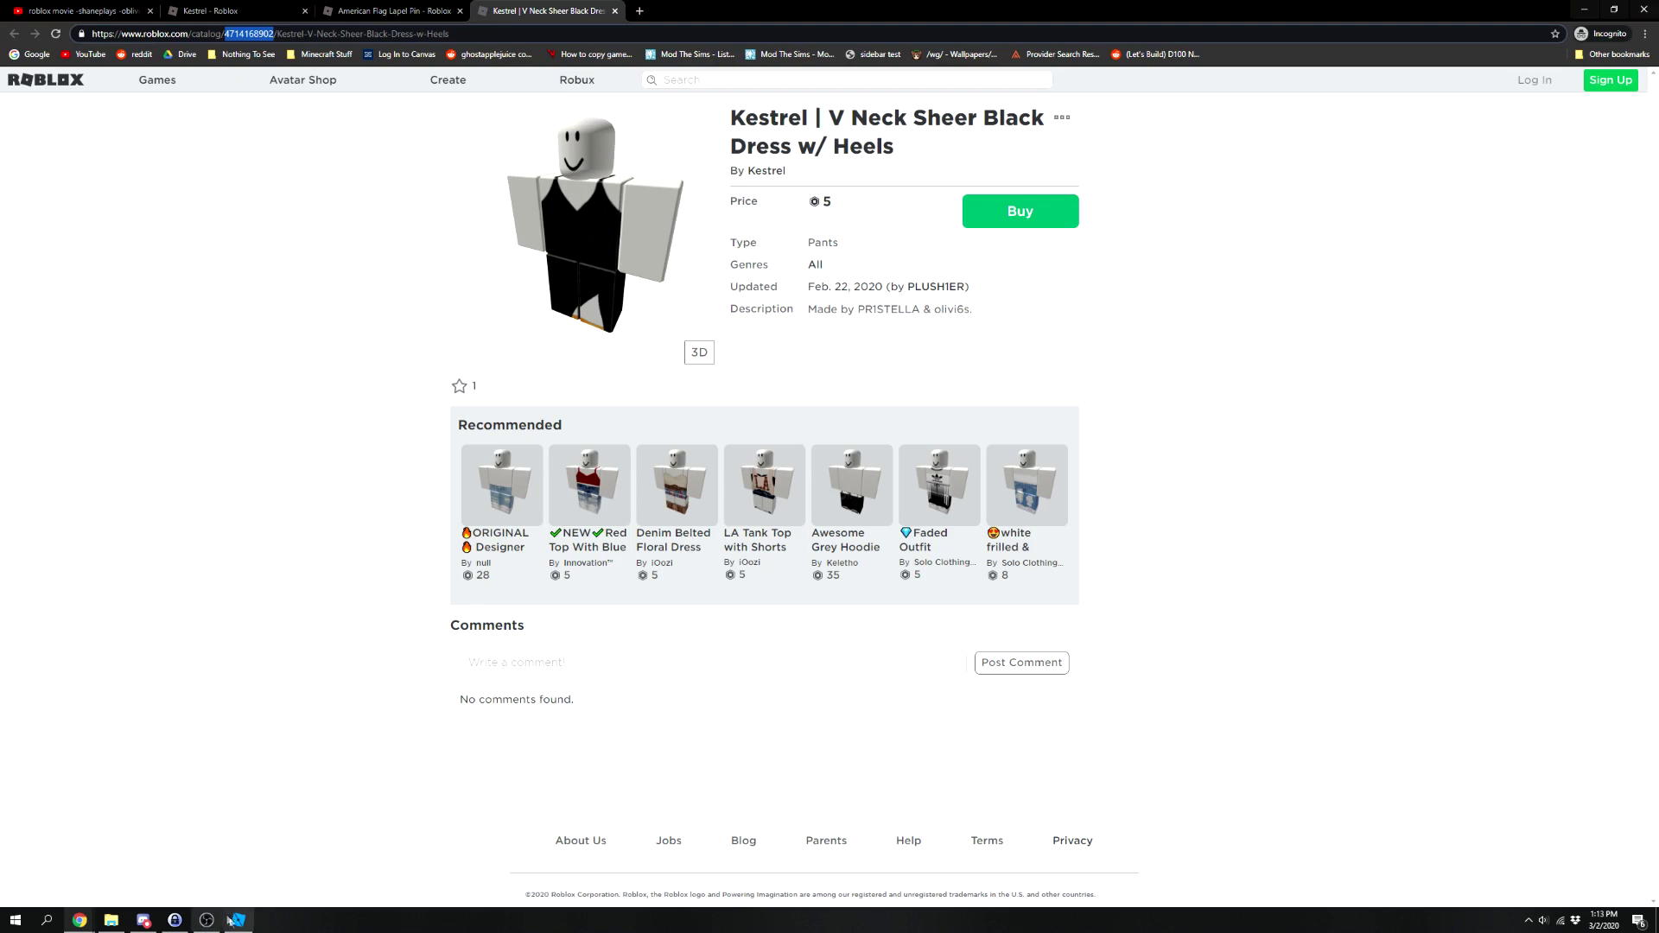
left_click(234, 920)
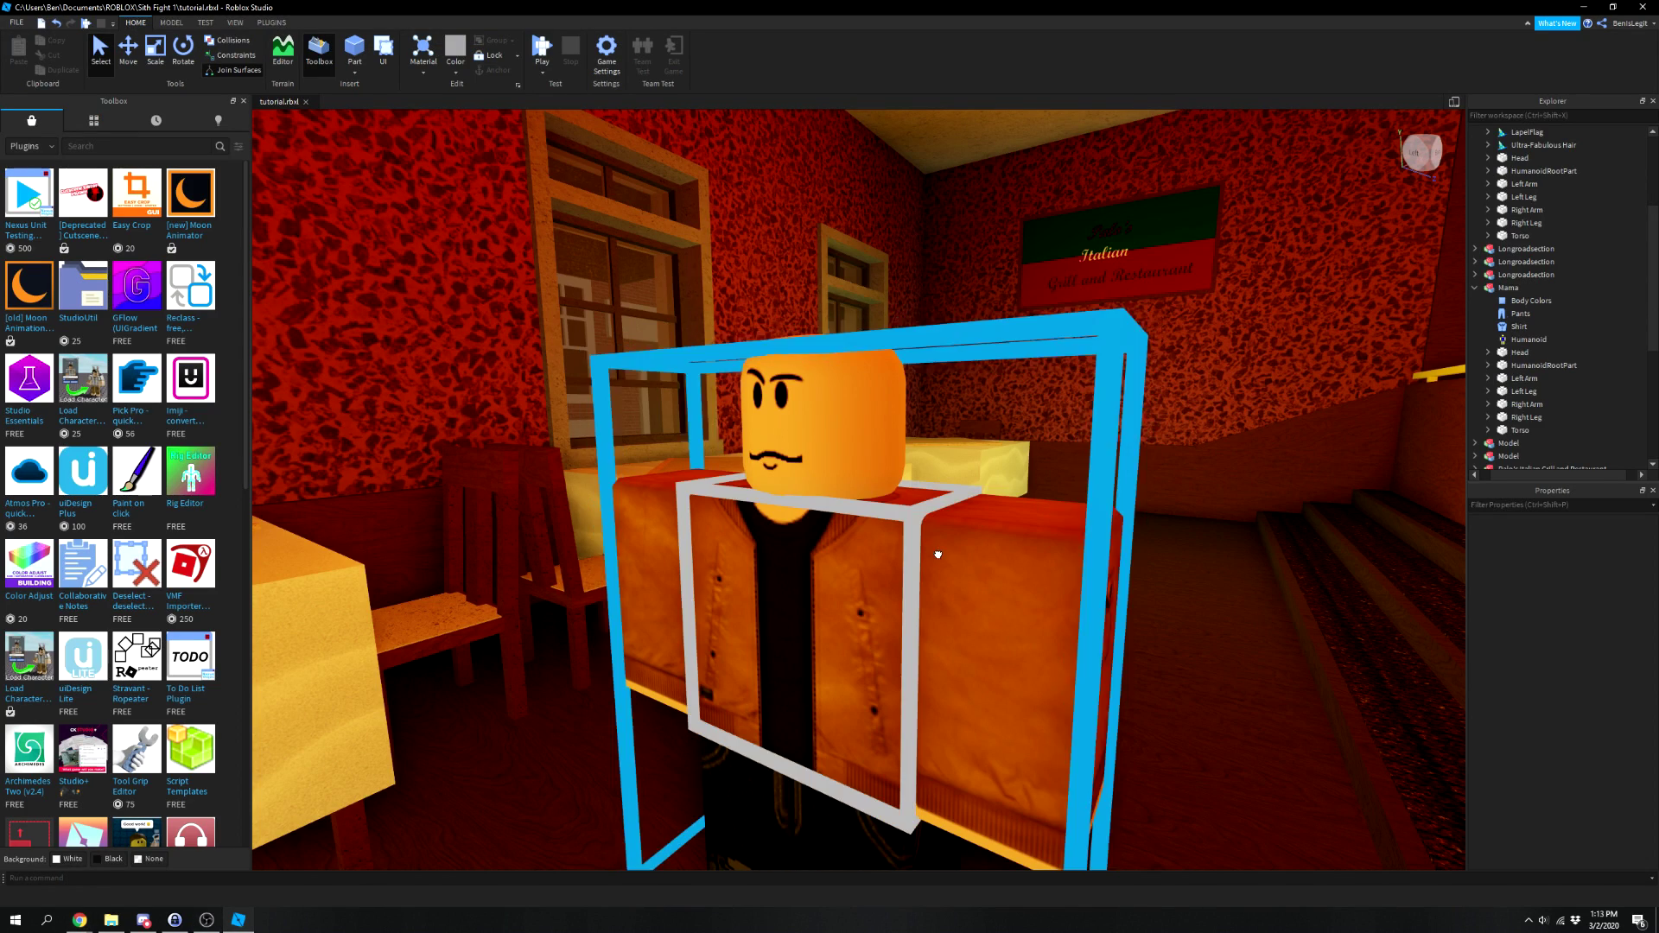
left_click(1525, 315)
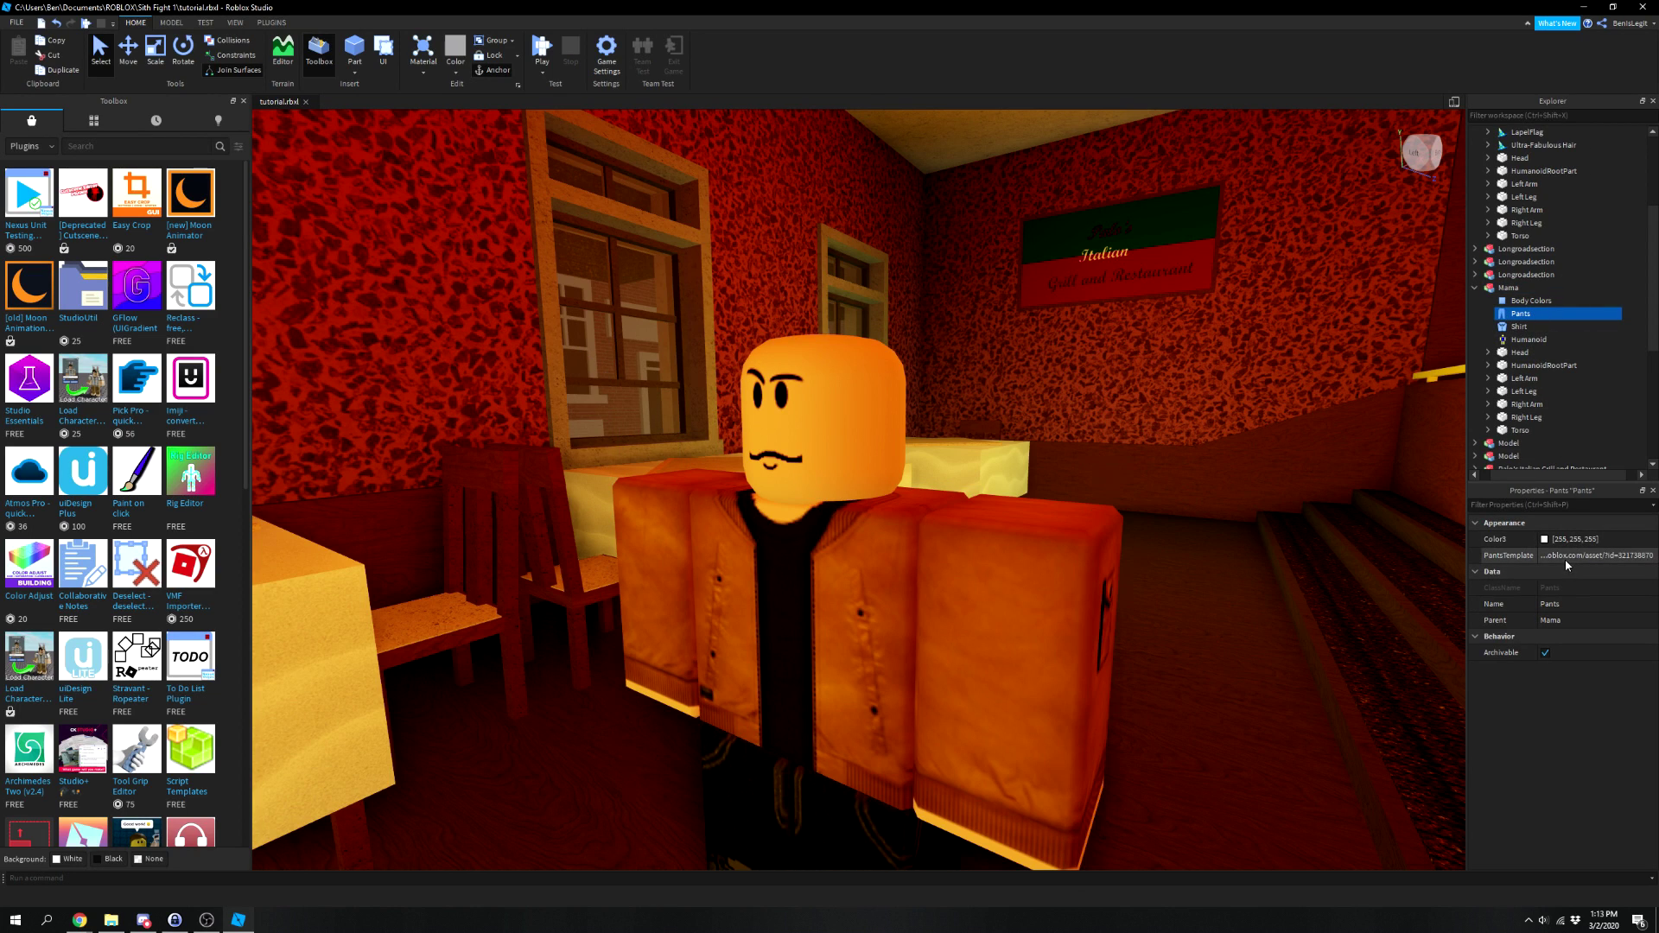
left_click(1563, 557)
right_click(1566, 558)
left_click(1599, 632)
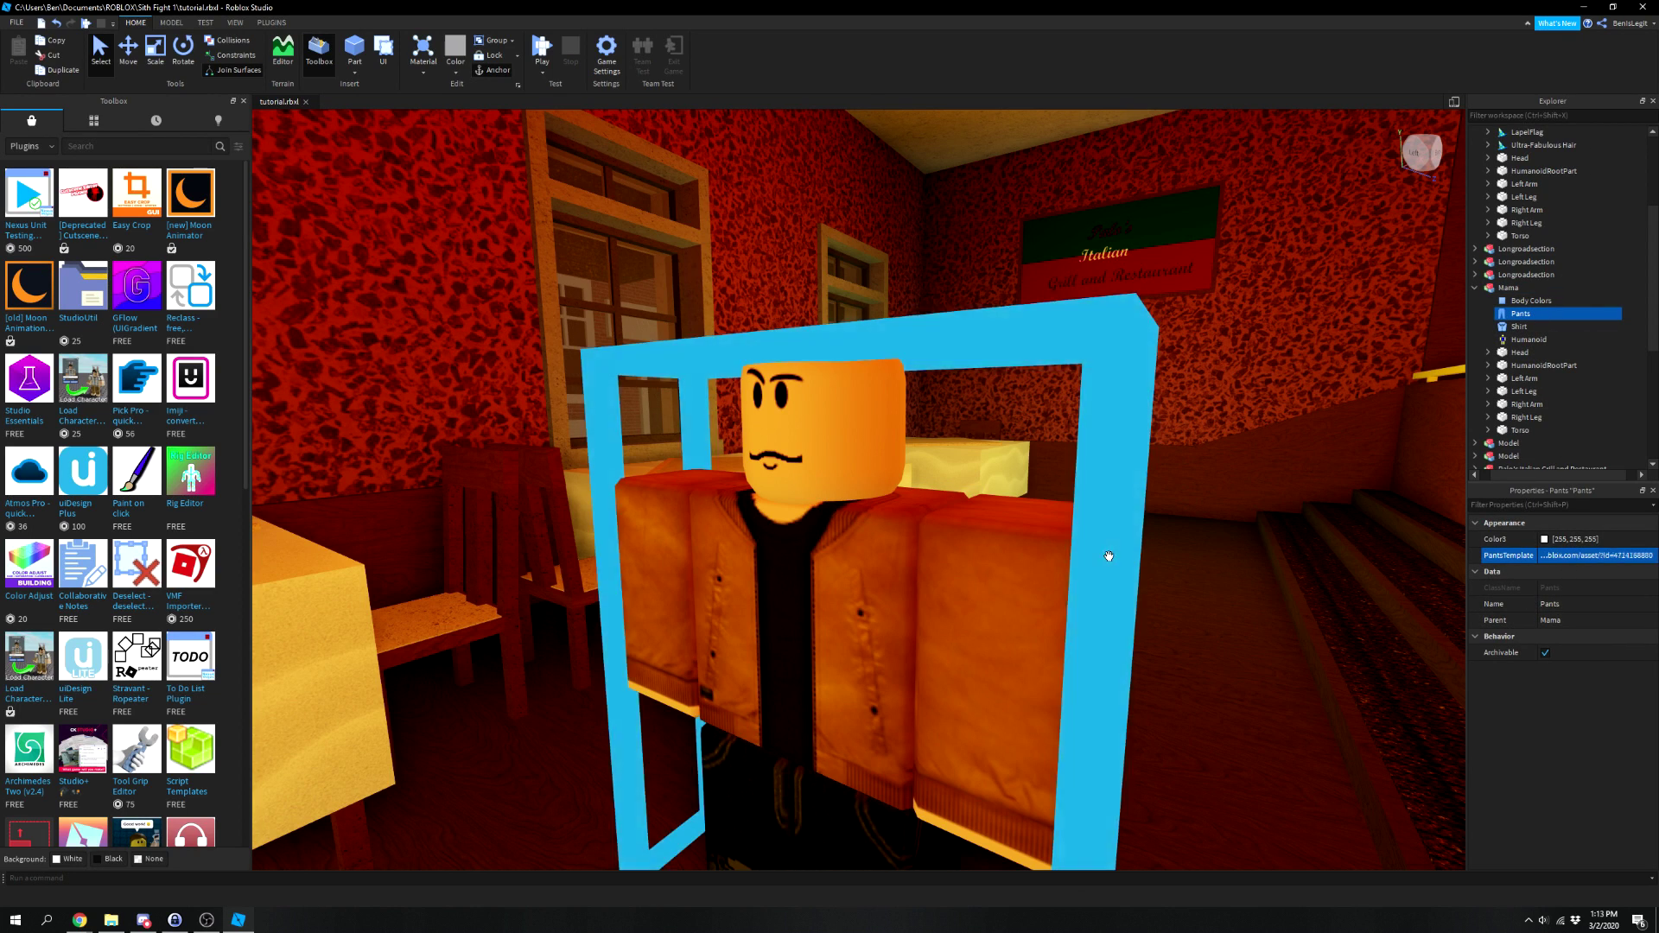
scroll(1102, 555, "down", 3)
scroll(976, 524, "up", 5)
Switch to the browser, search the catalog's shirts for "coat" and copy the catalog ID of the Beige Trenchcoat.
left_click(1531, 326)
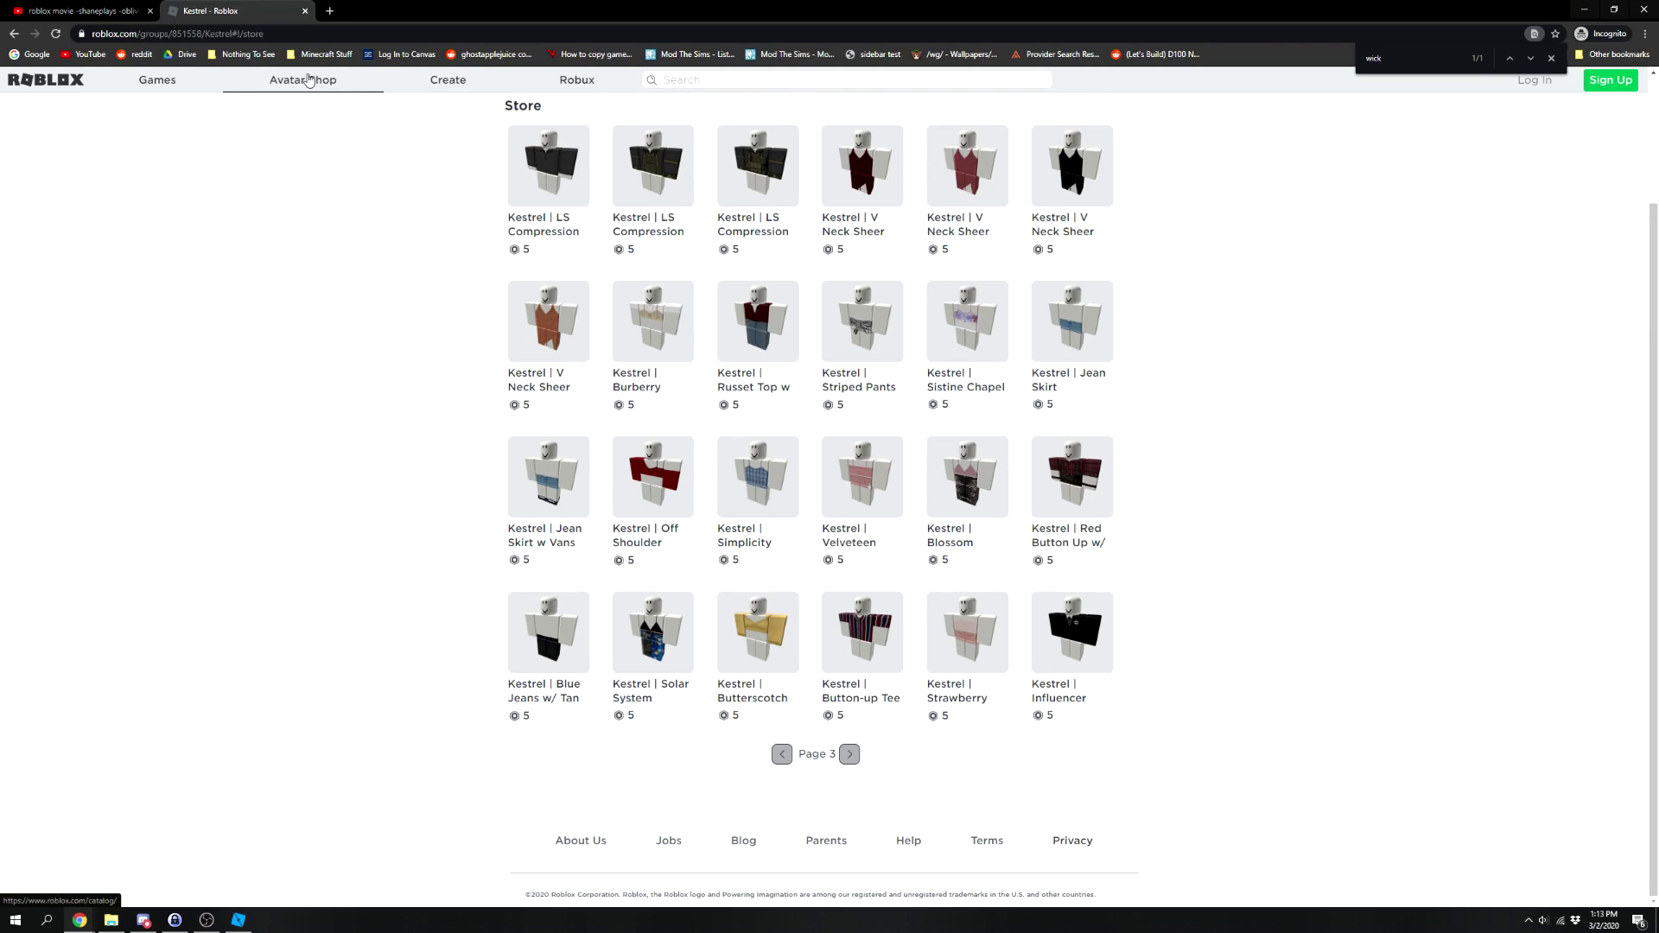
left_click(308, 80)
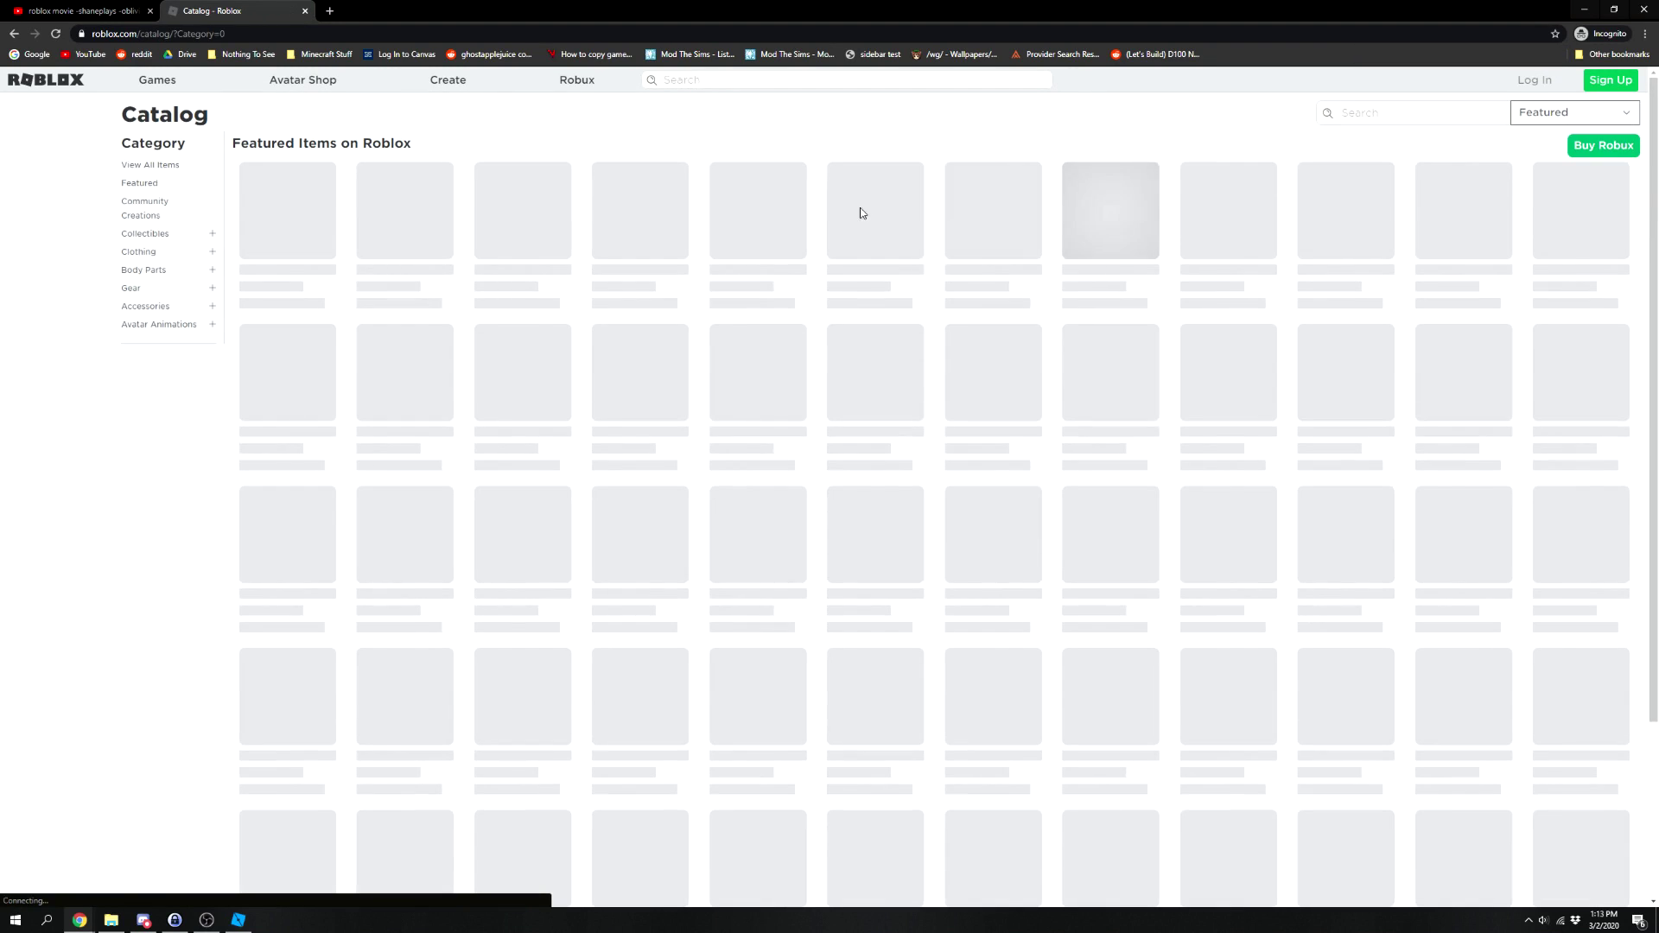
left_click(1363, 112)
type("coat")
key("Return")
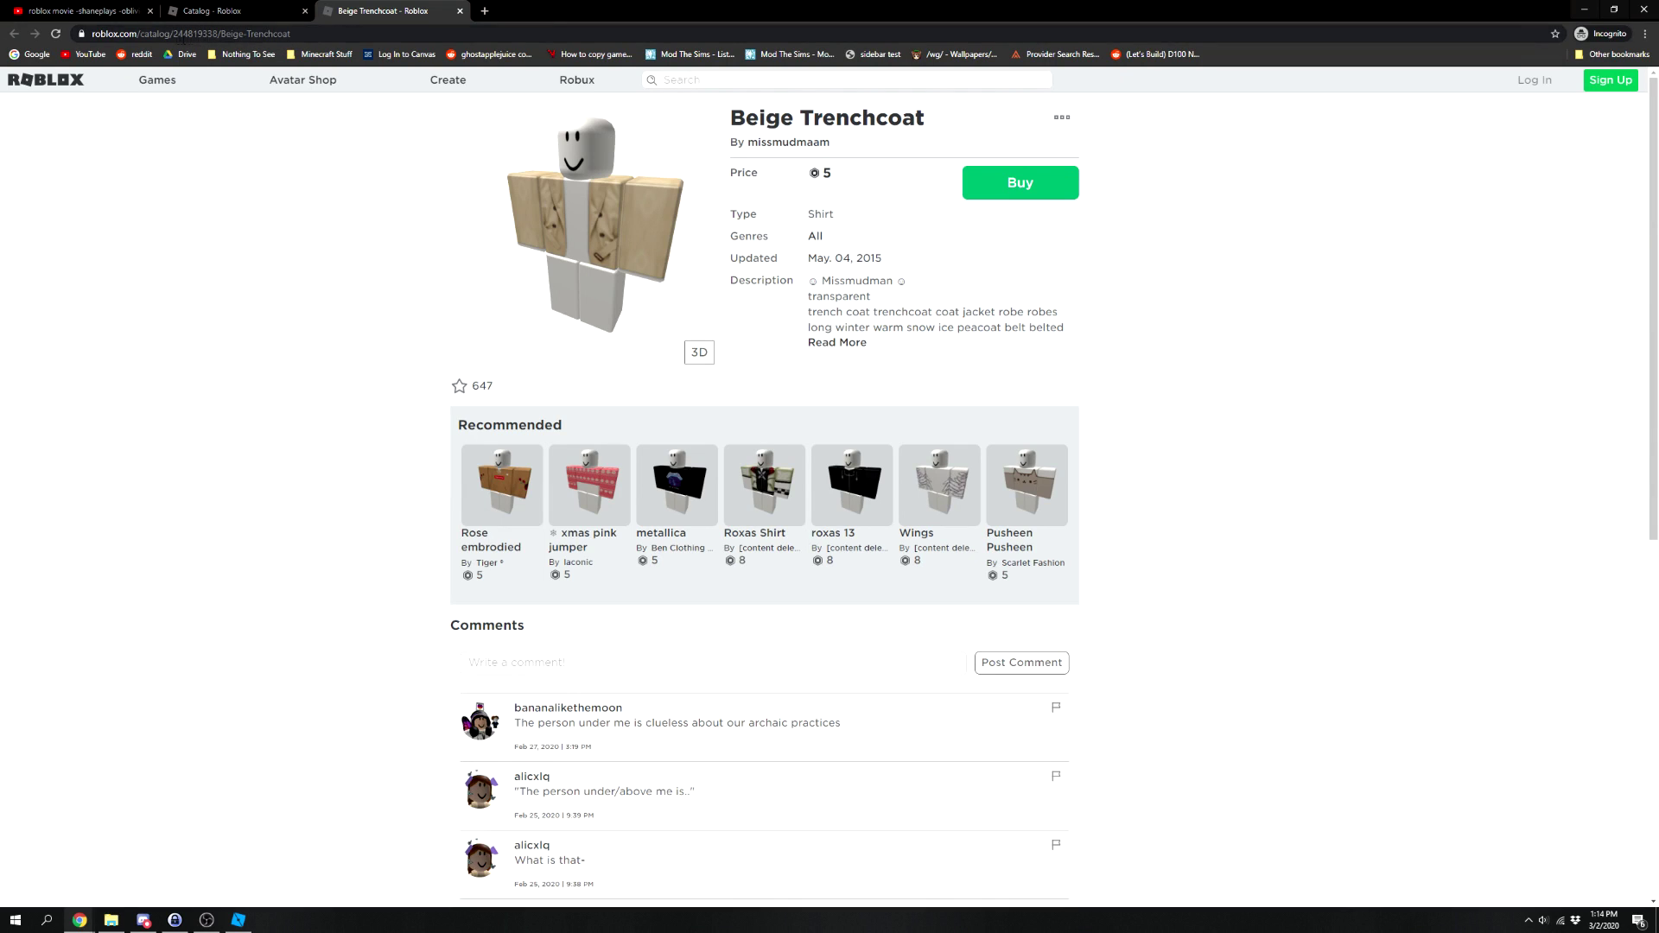
double_click(183, 38)
right_click(188, 39)
right_click(237, 34)
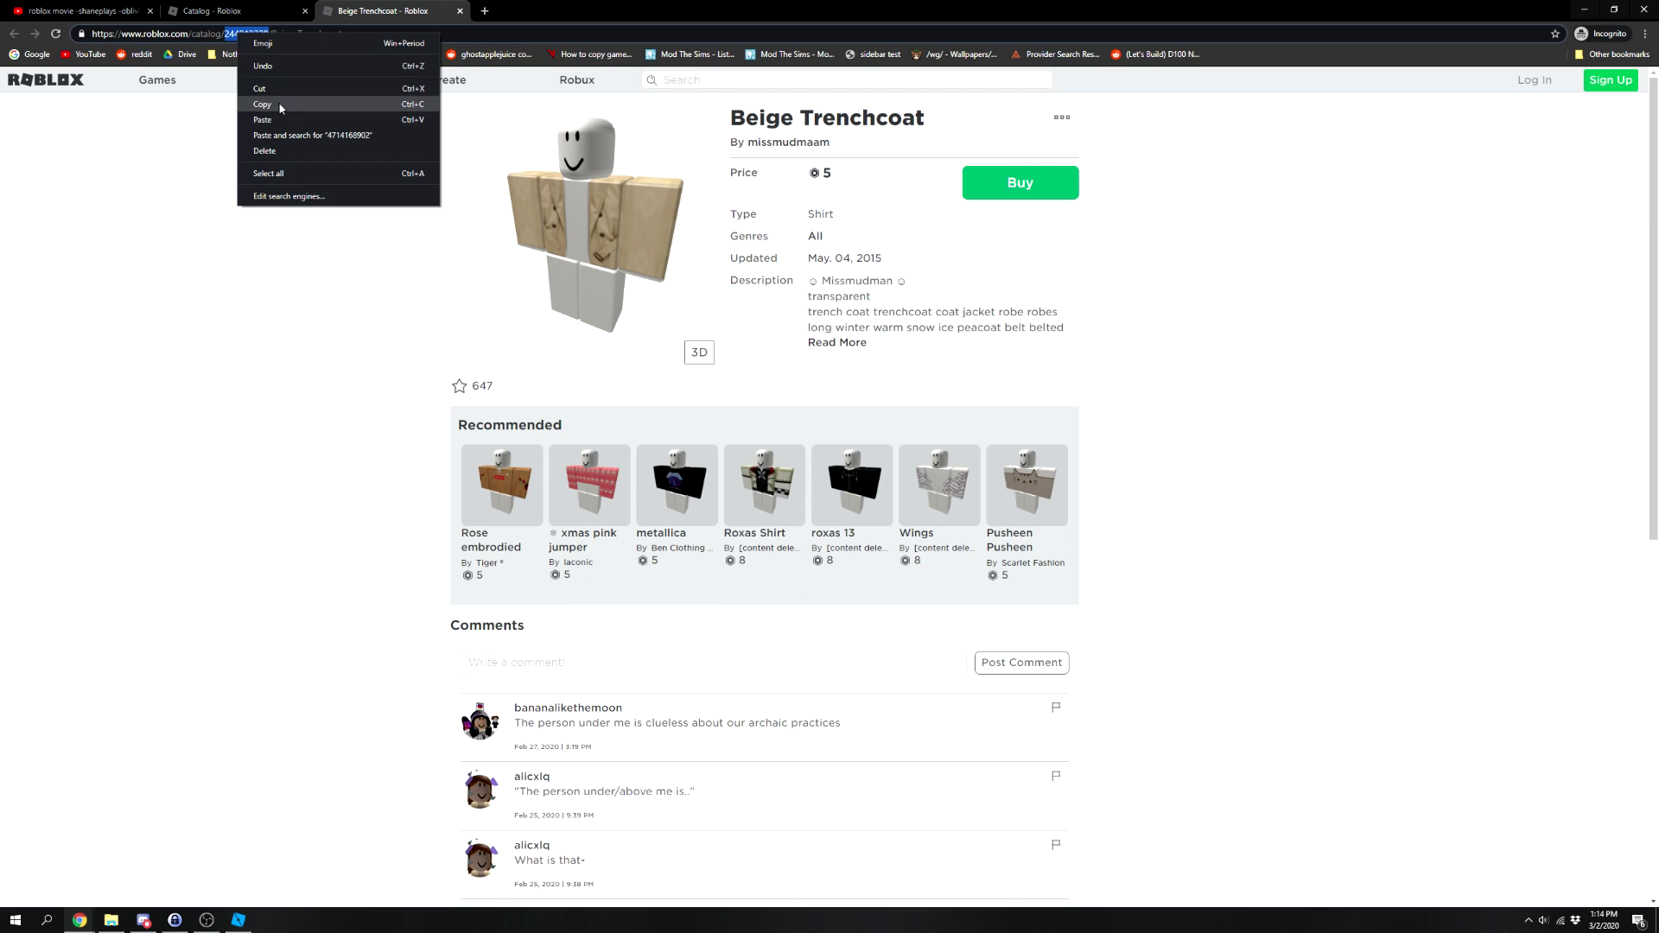
left_click(262, 104)
Return to Roblox Studio and set the Mama model's shirt template to the copied Beige Trenchcoat ID.
key("alt+Tab")
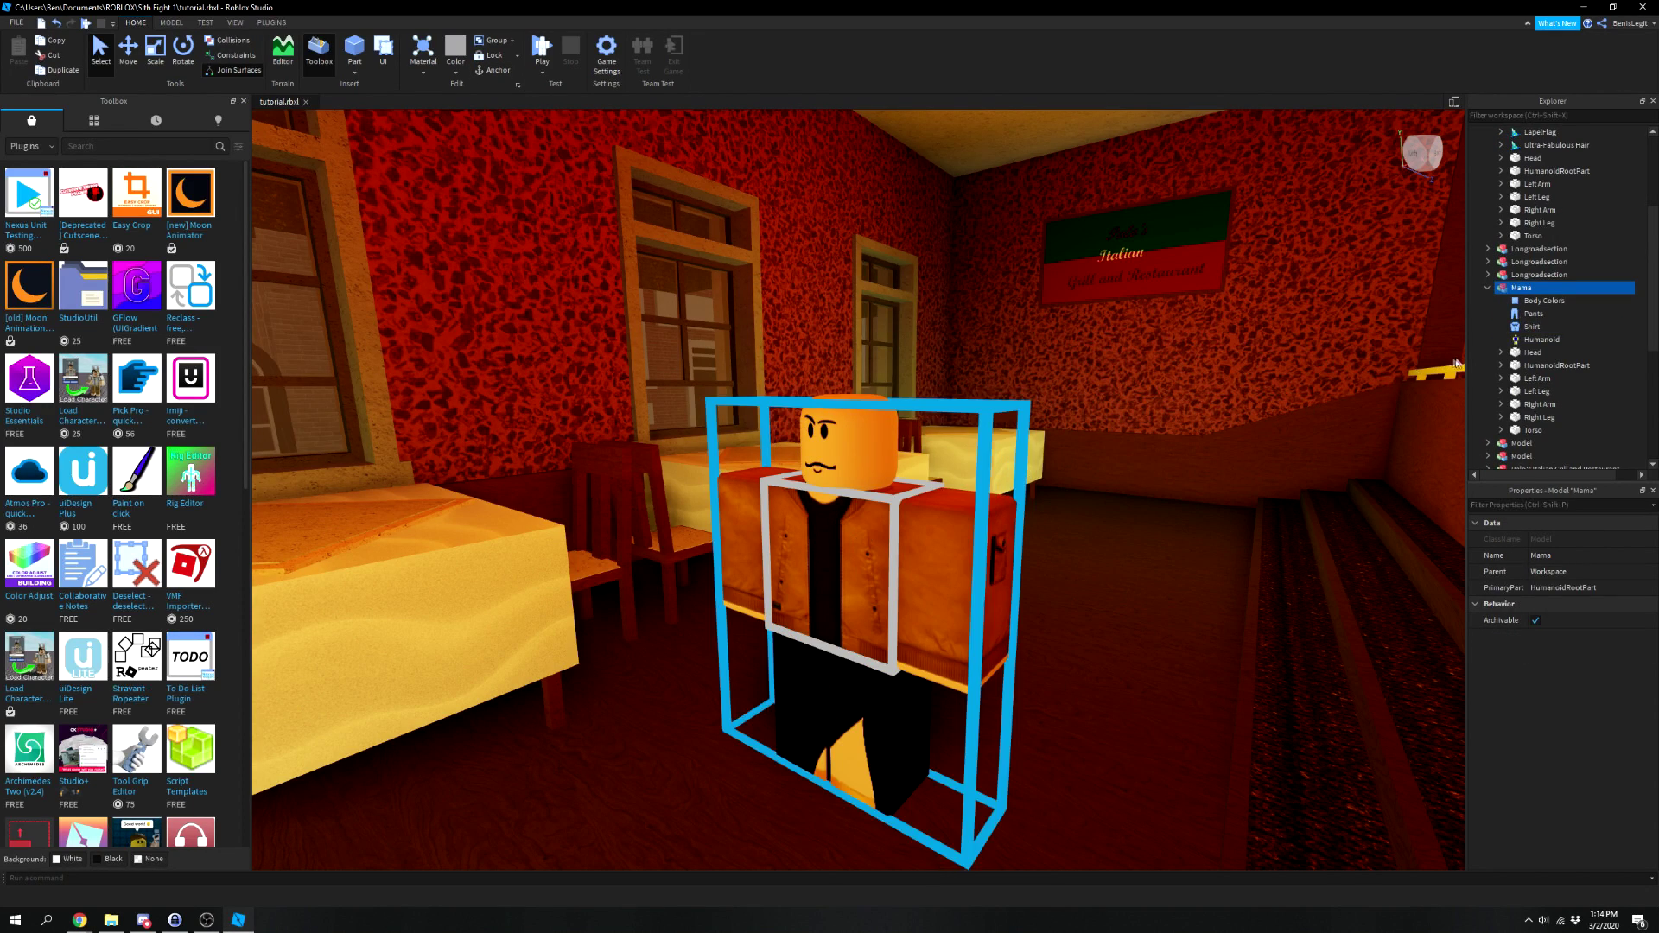
left_click(1531, 326)
left_click(1569, 555)
key("ctrl+v")
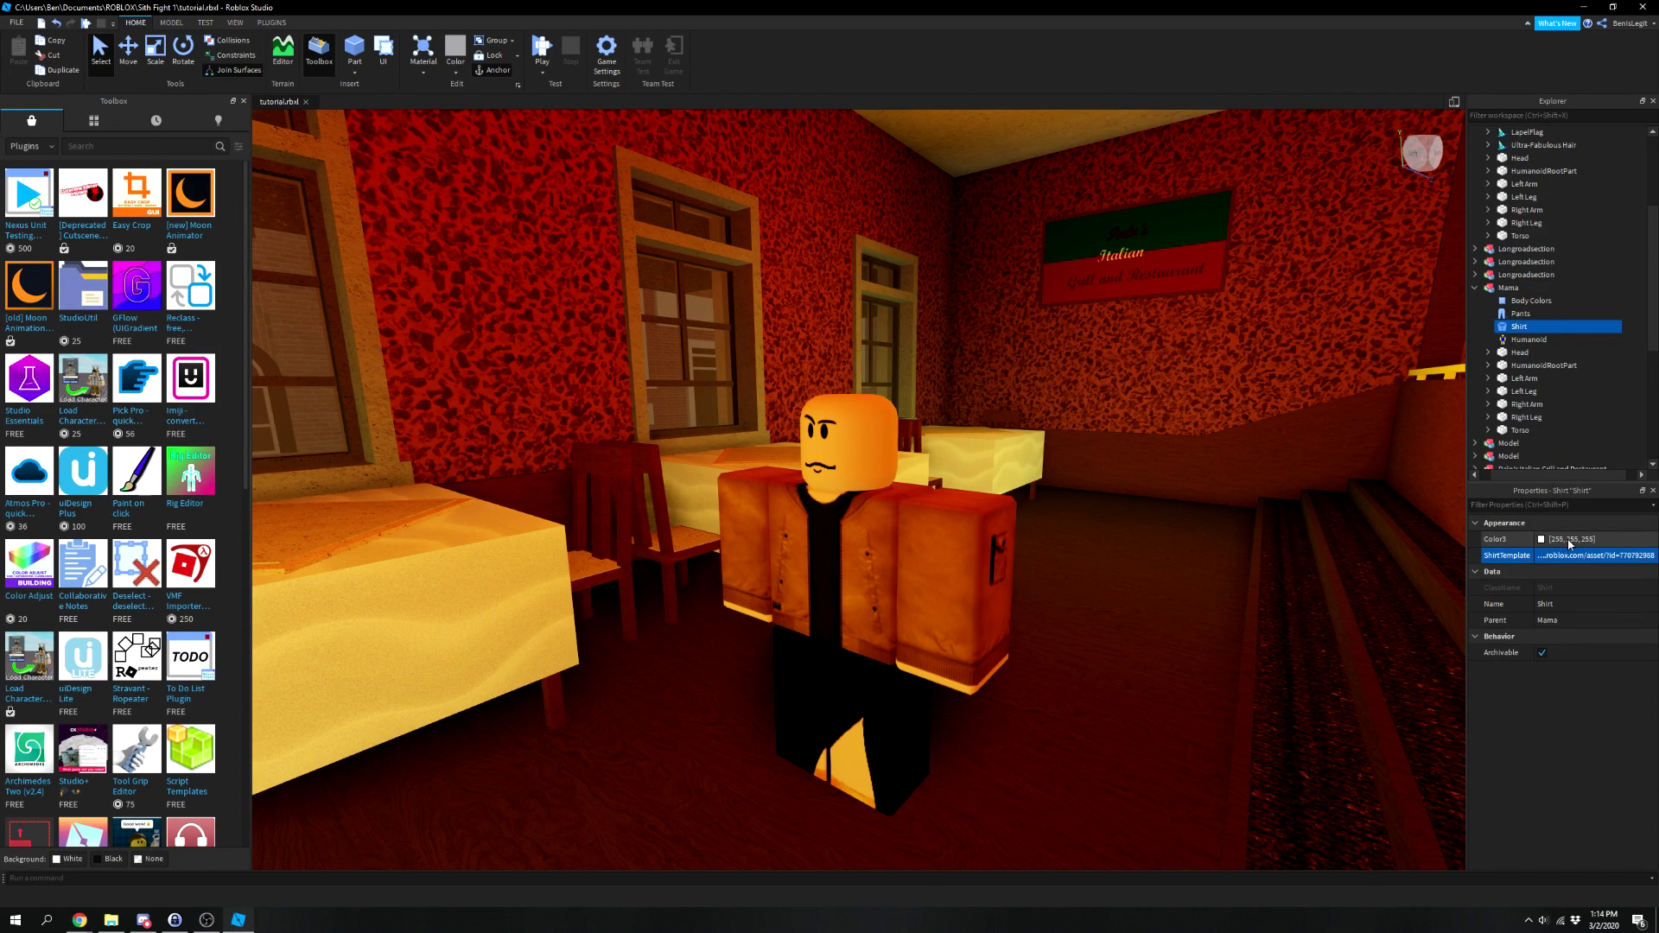
right_click_drag(1115, 520, 1114, 520)
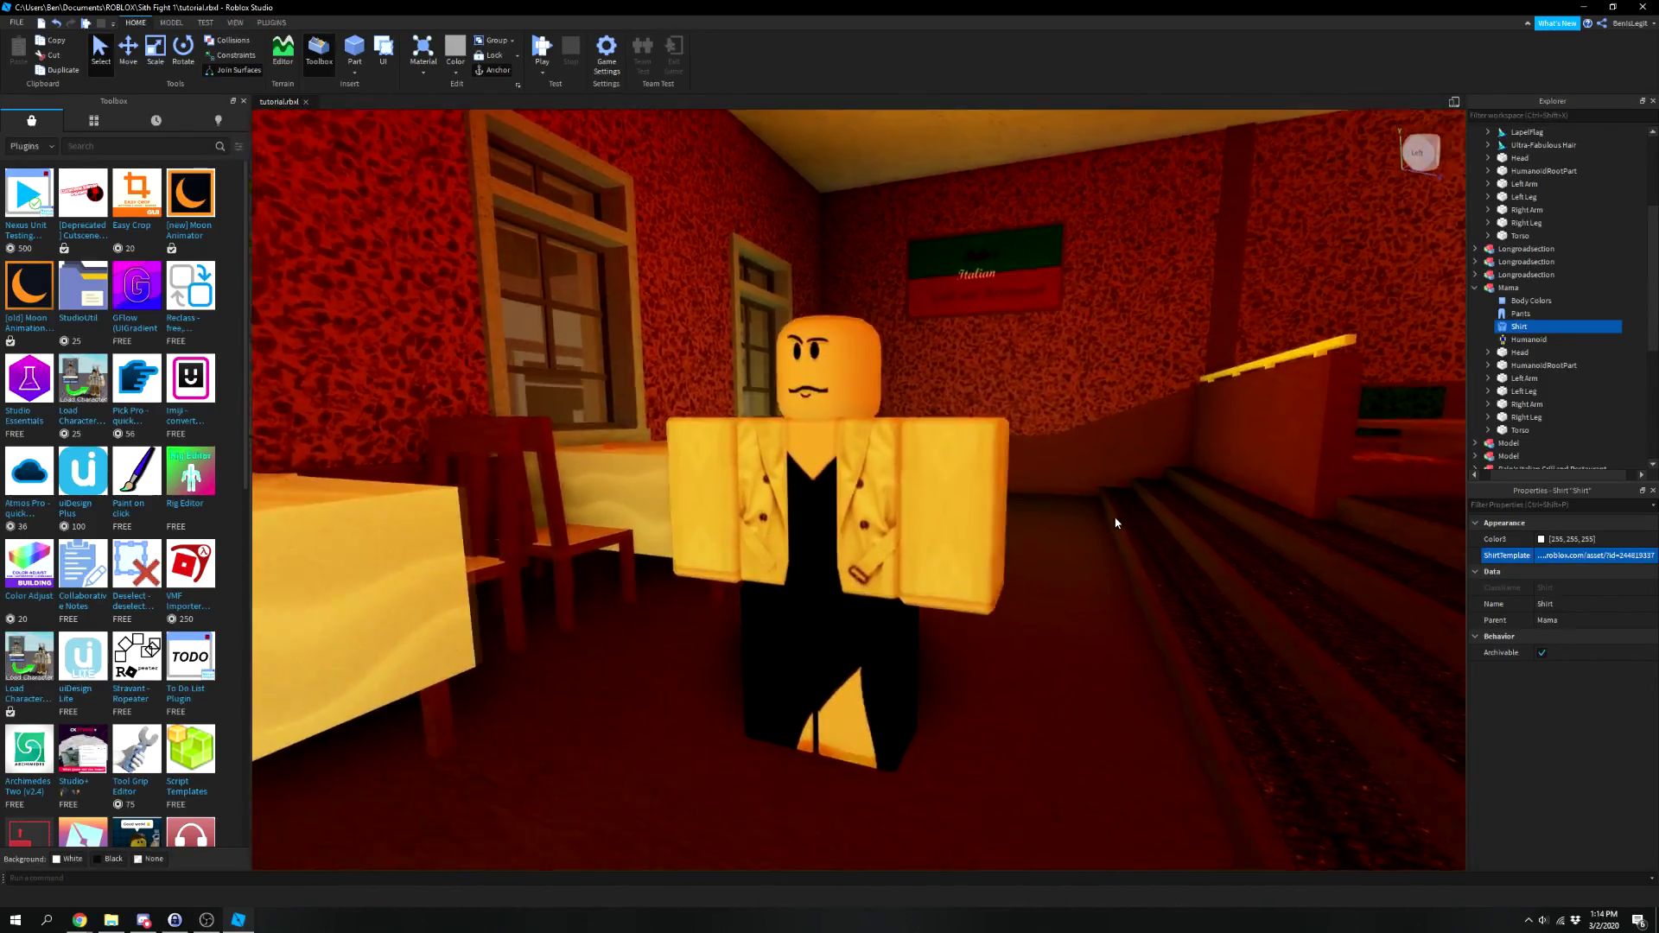
scroll(1115, 518, "up", 3)
scroll(1115, 517, "down", 5)
scroll(1115, 516, "up", 4)
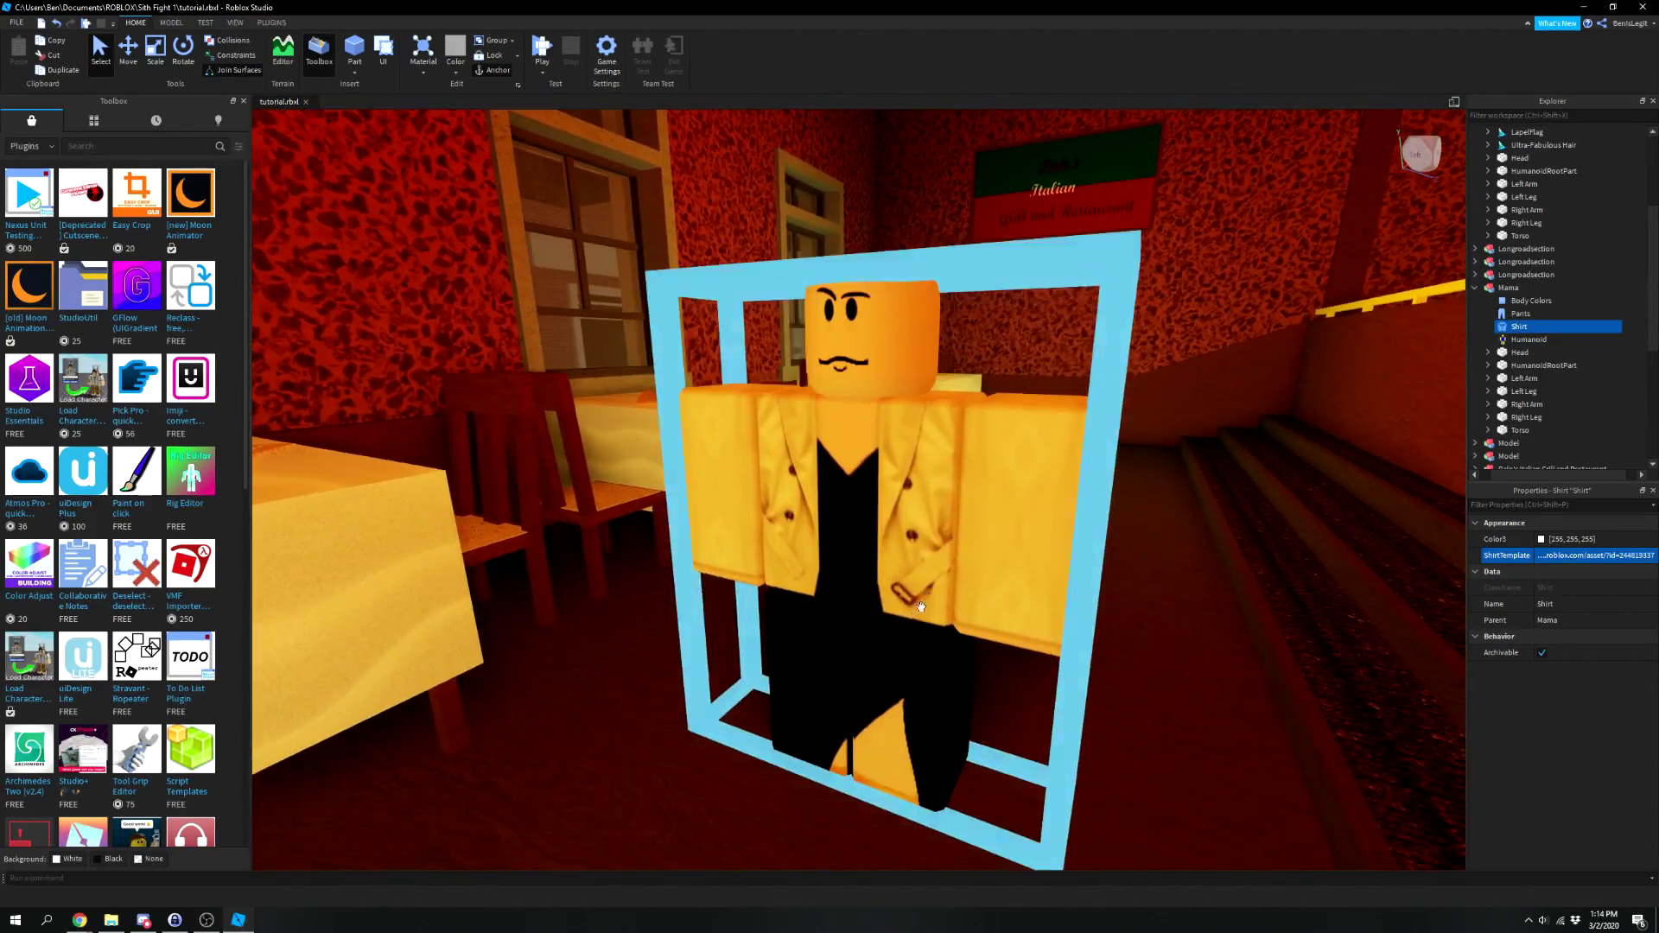
scroll(933, 543, "down", 5)
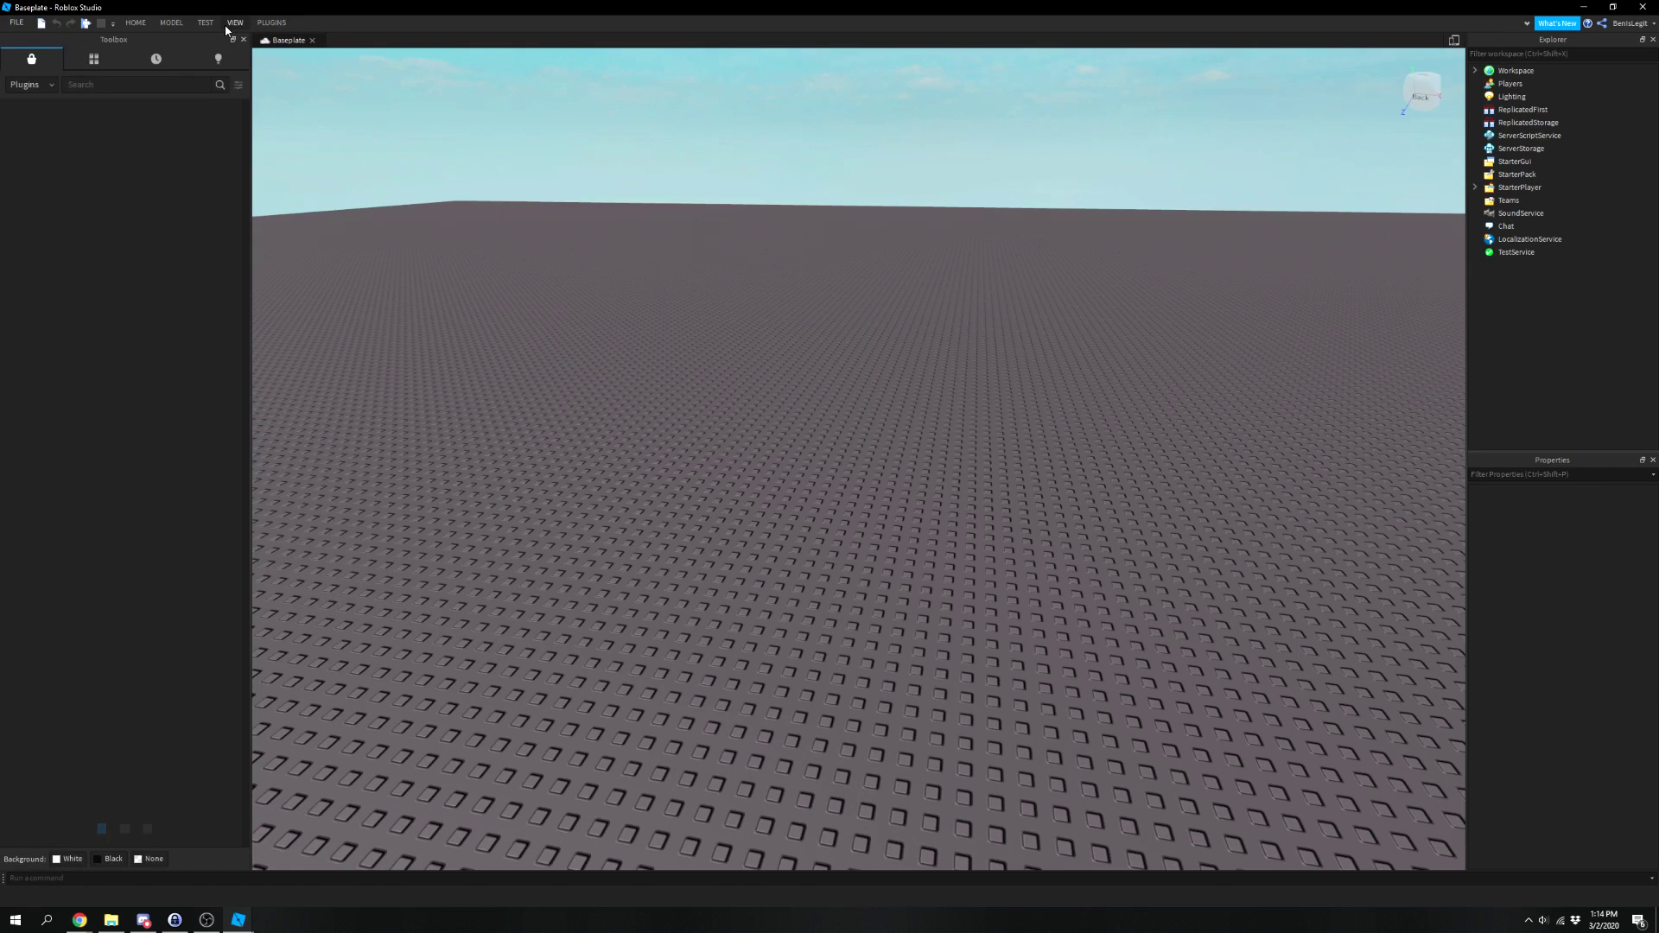
In the Baseplate place, insert the Faces model from the My Models inventory and bring its face boards into view.
left_click(94, 59)
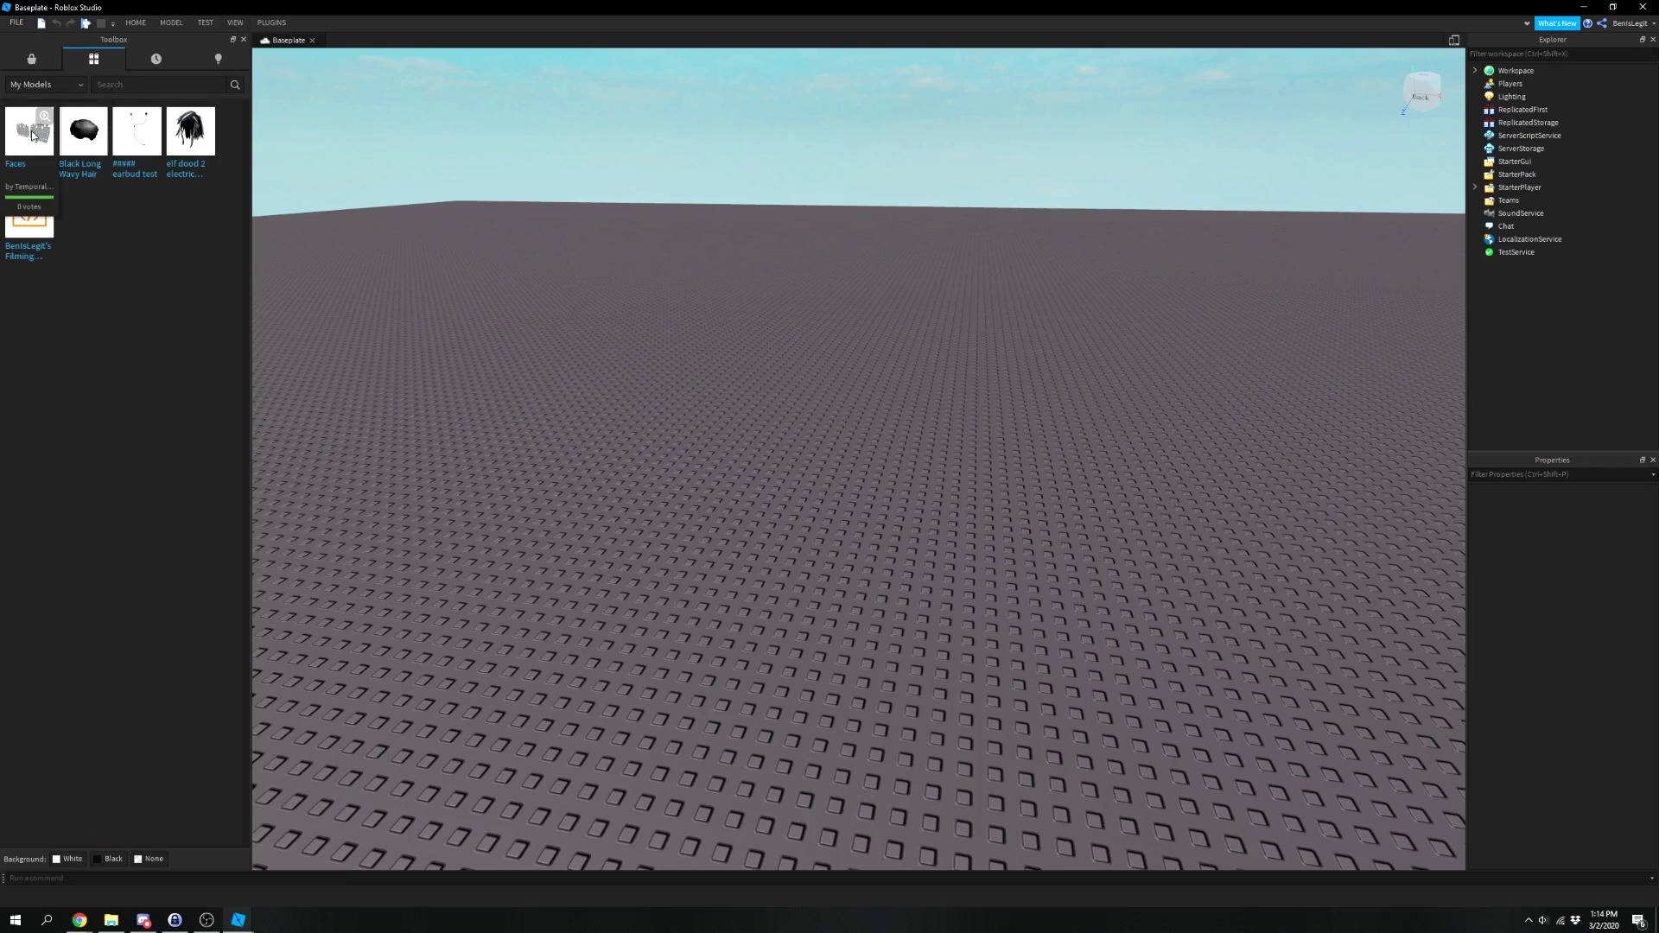
left_click(29, 132)
right_click_drag(1023, 229, 1021, 232)
key("w")
left_click(1021, 230)
key("w")
key("s")
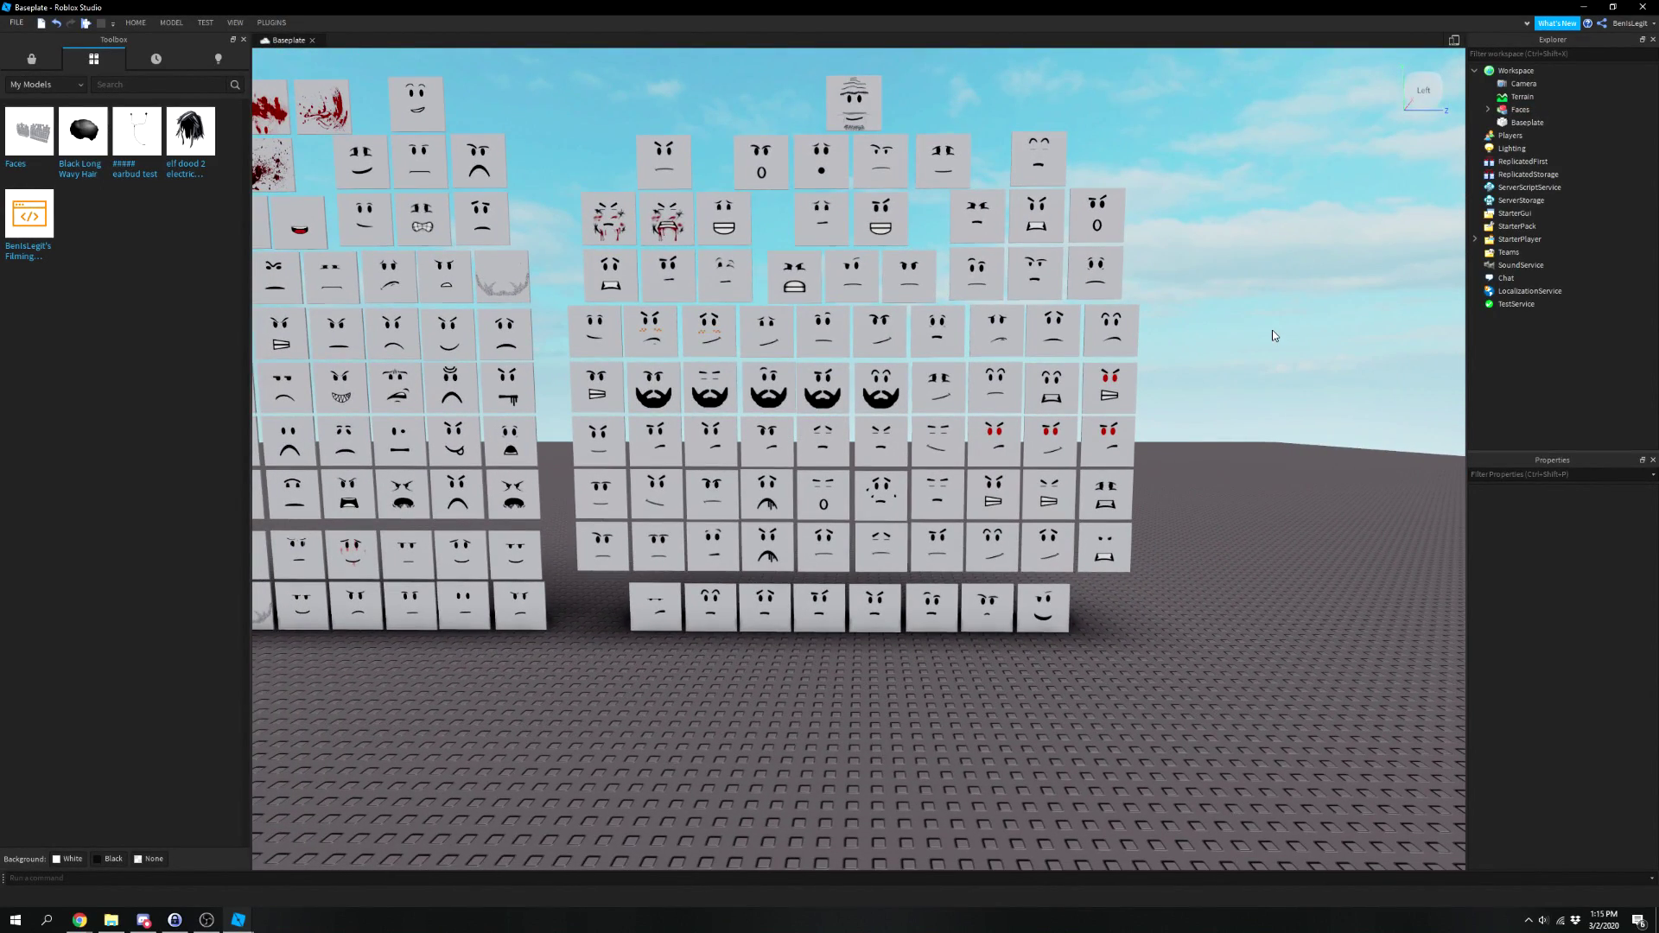
Pick the worried face with raised brows from the lowest row of face boards and copy its decal texture.
right_click_drag(1240, 491, 1240, 491)
key("w")
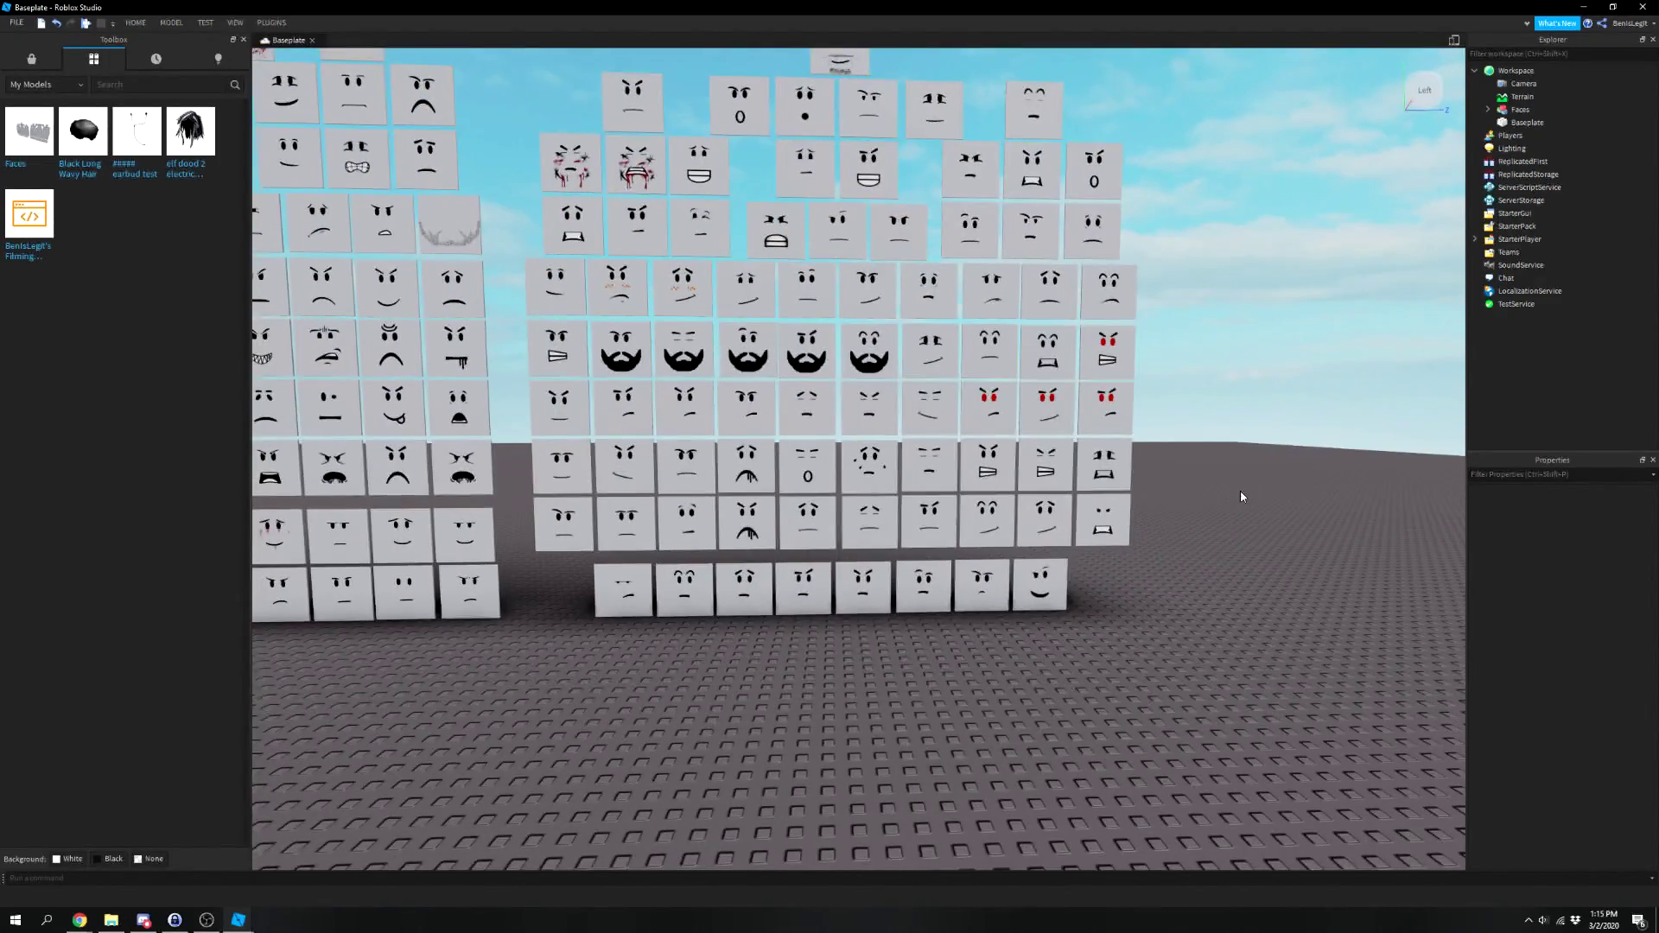
key("w")
right_click_drag(1237, 494, 1218, 495)
key("w")
key("e")
key("s")
key("w")
key("q")
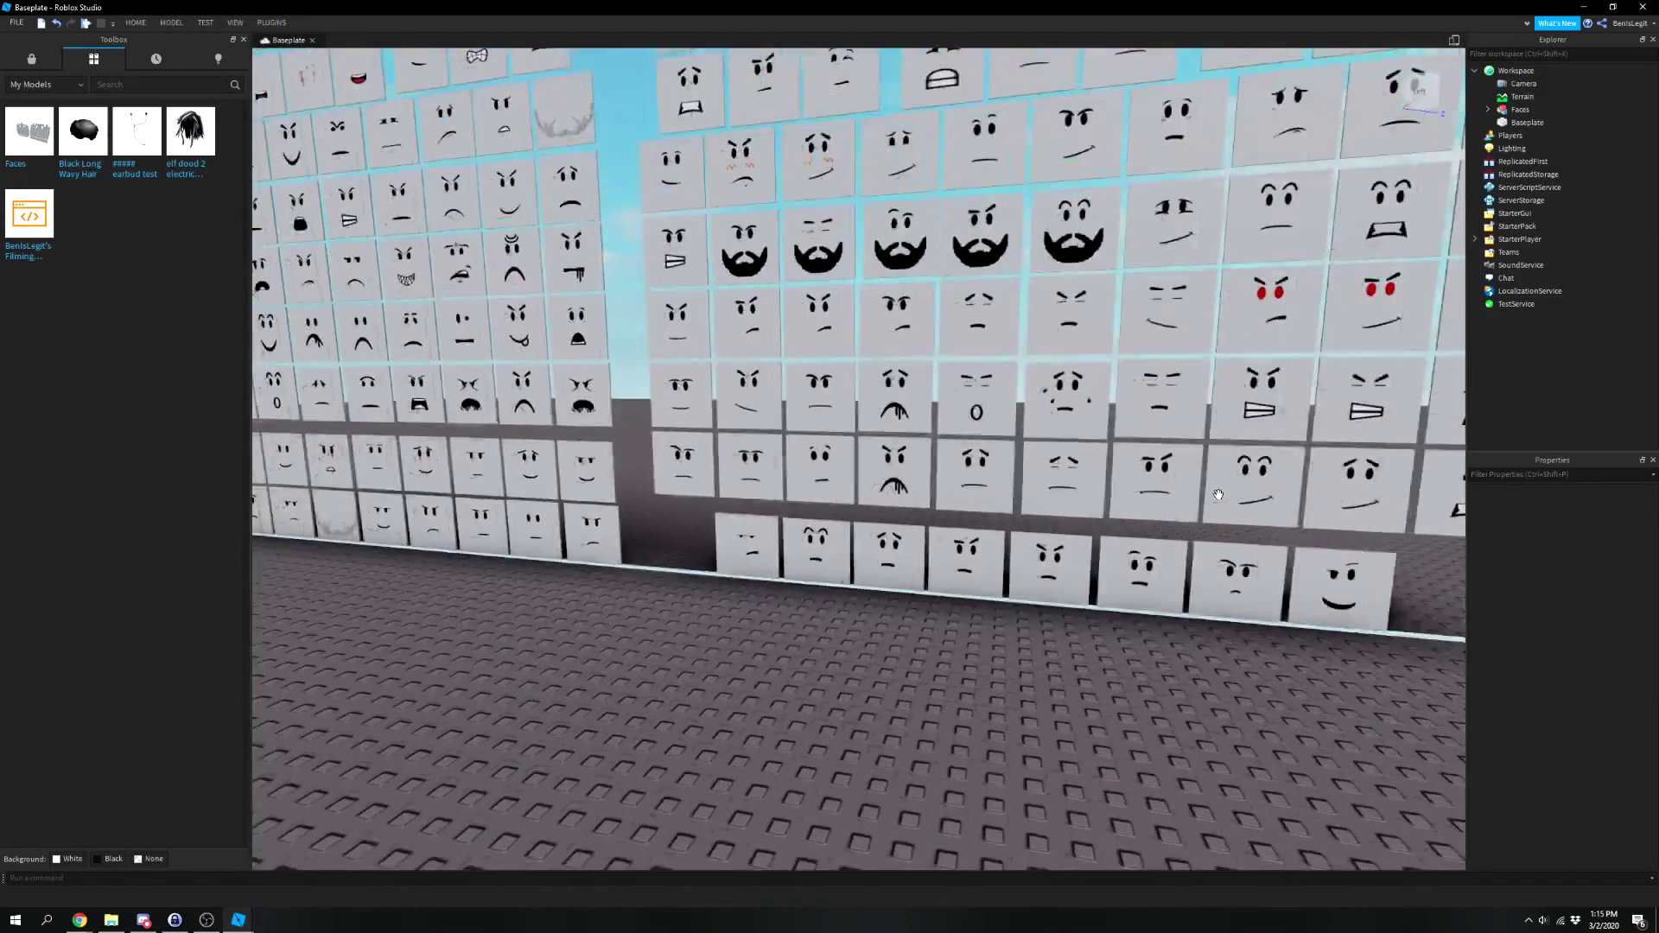
scroll(1218, 496, "down", 5)
left_click(868, 471)
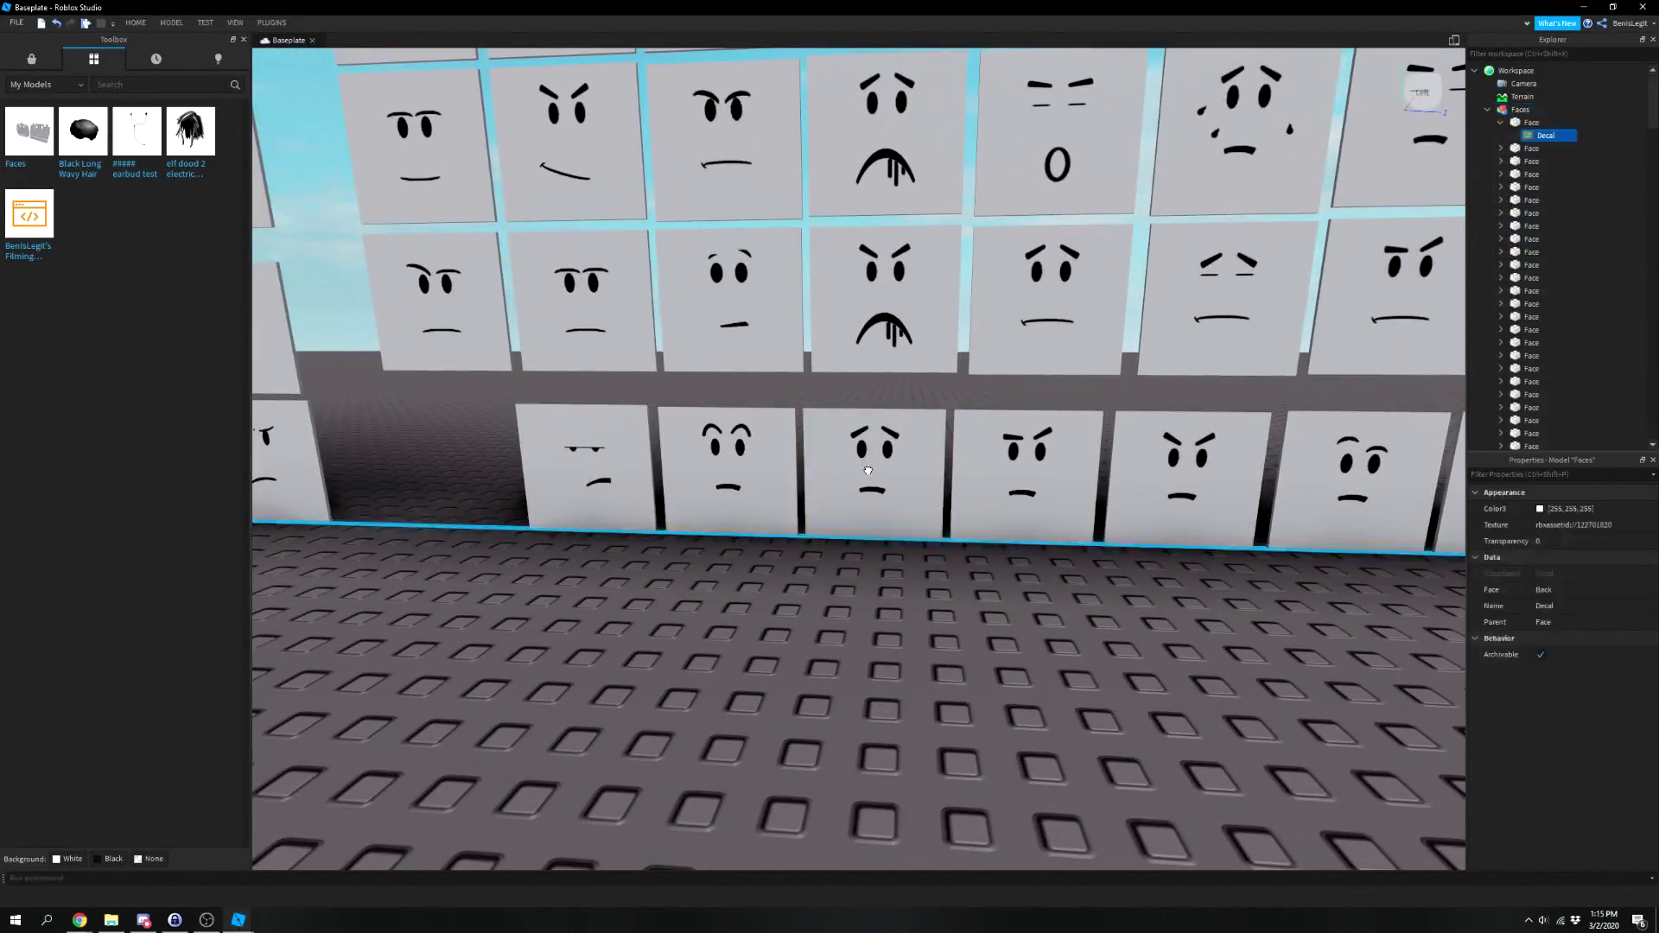
Back in the tutorial place, replace the texture of the Mama model's face decal with the copied worried face.
key("f")
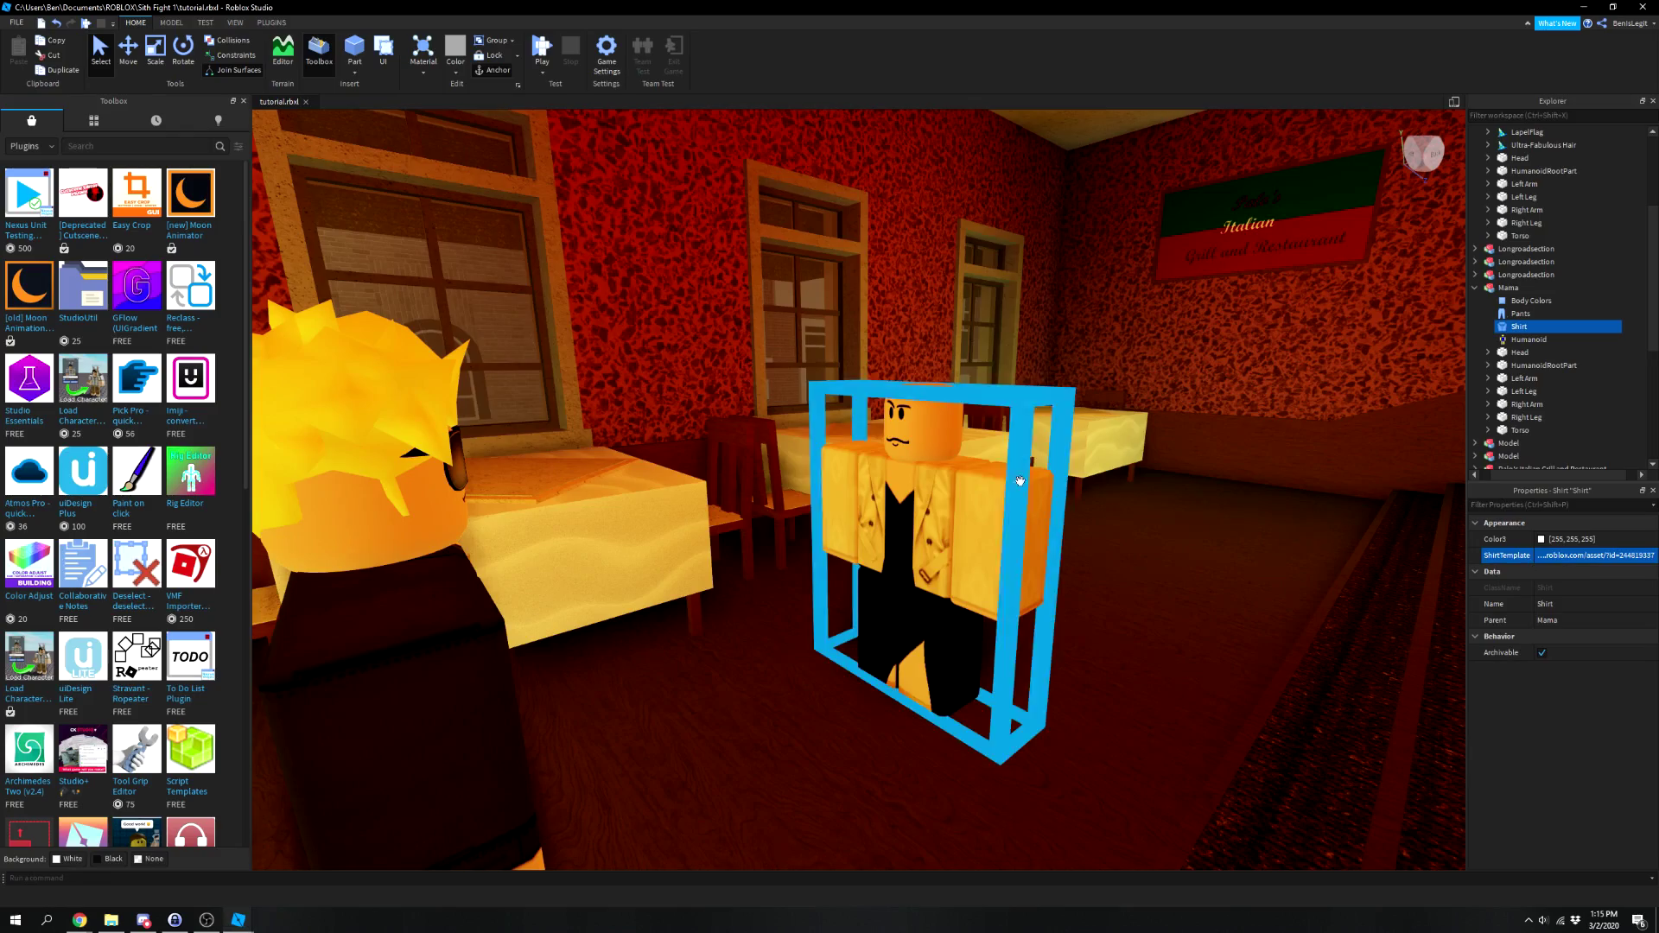
scroll(973, 504, "up", 5)
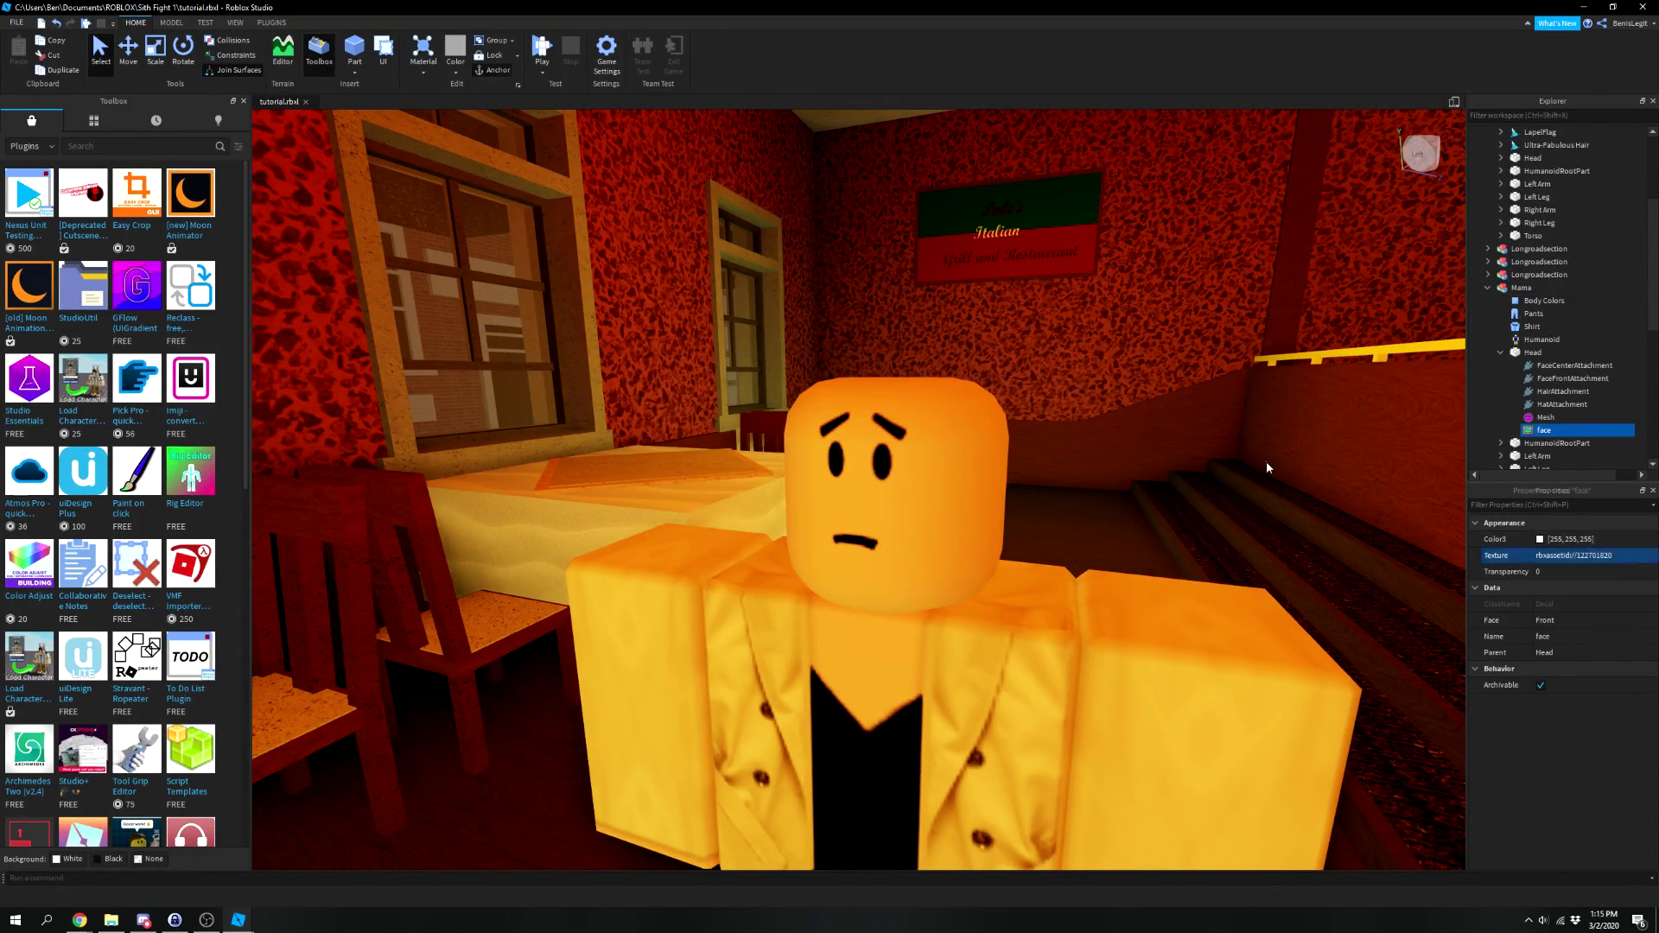
scroll(1267, 460, "down", 5)
right_click_drag(1239, 460, 1231, 452)
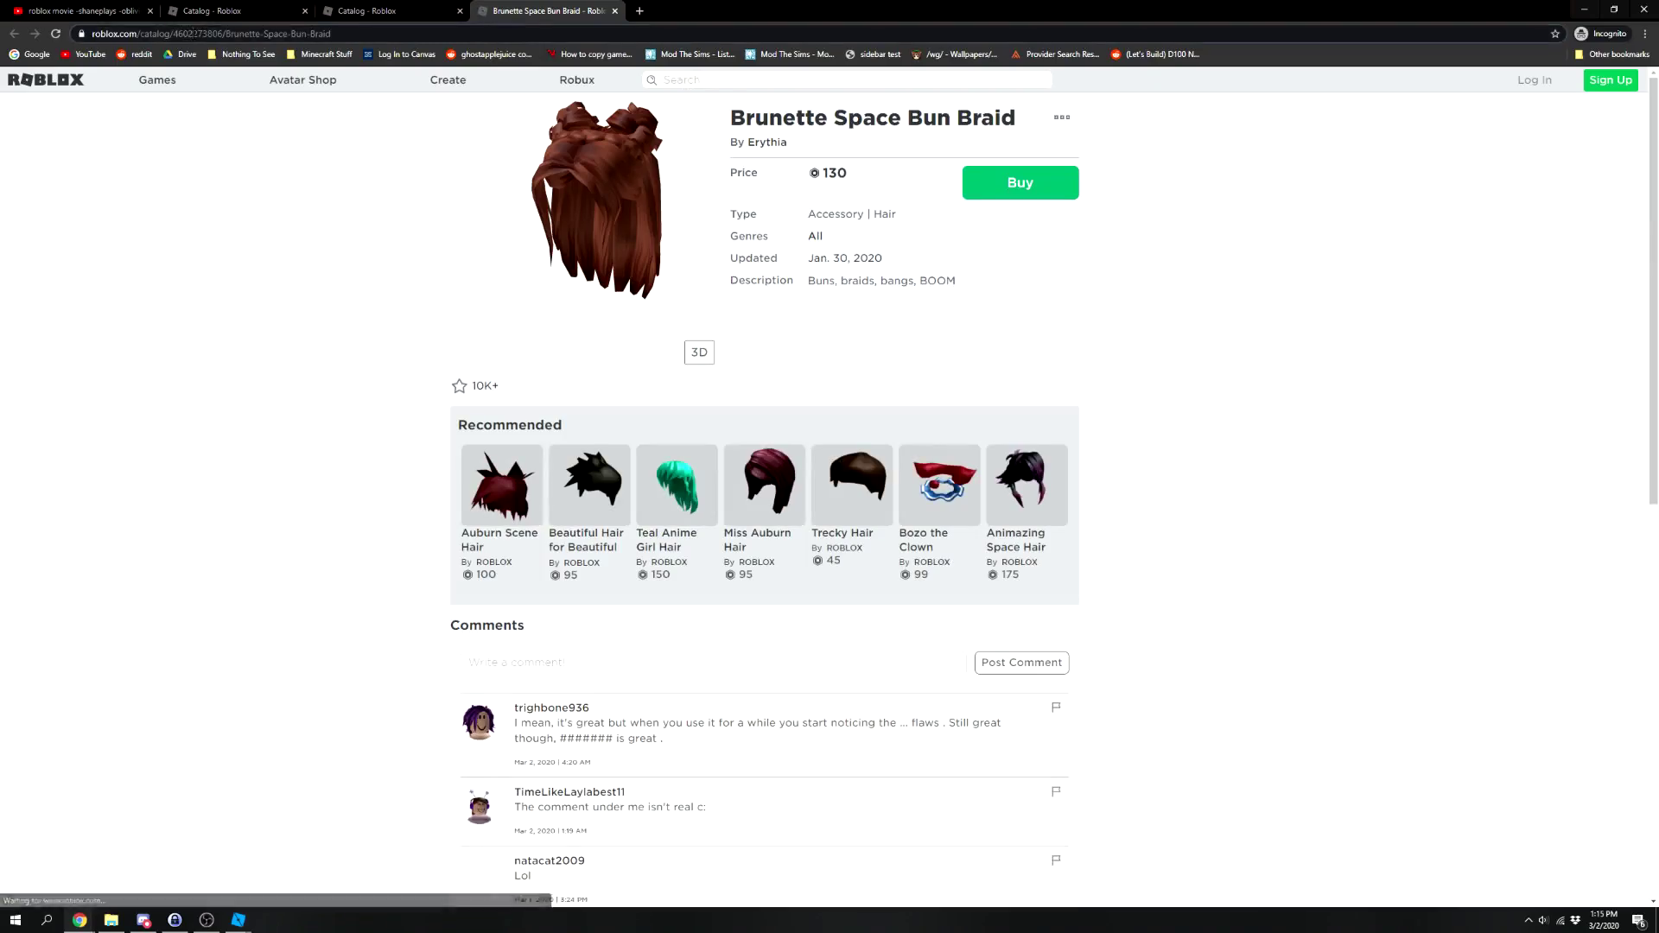
In the browser, copy the catalog ID of the Brunette Space Bun Braid hair accessory.
double_click(193, 34)
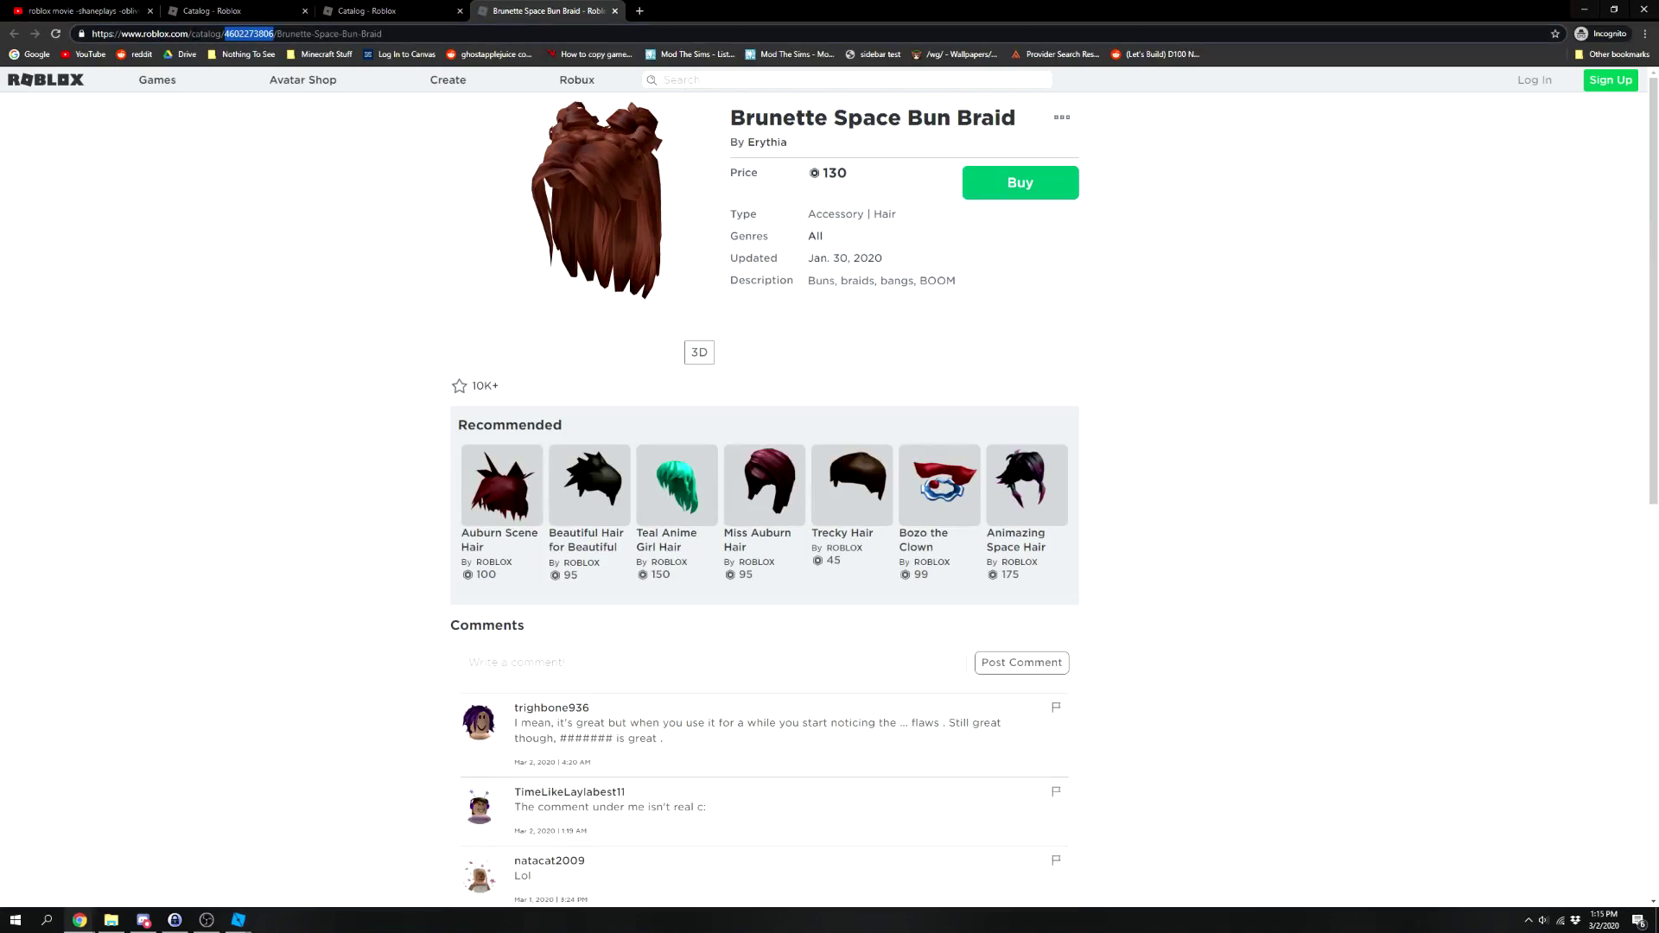
right_click(253, 36)
left_click(281, 107)
key("alt+Tab")
left_click(1098, 502)
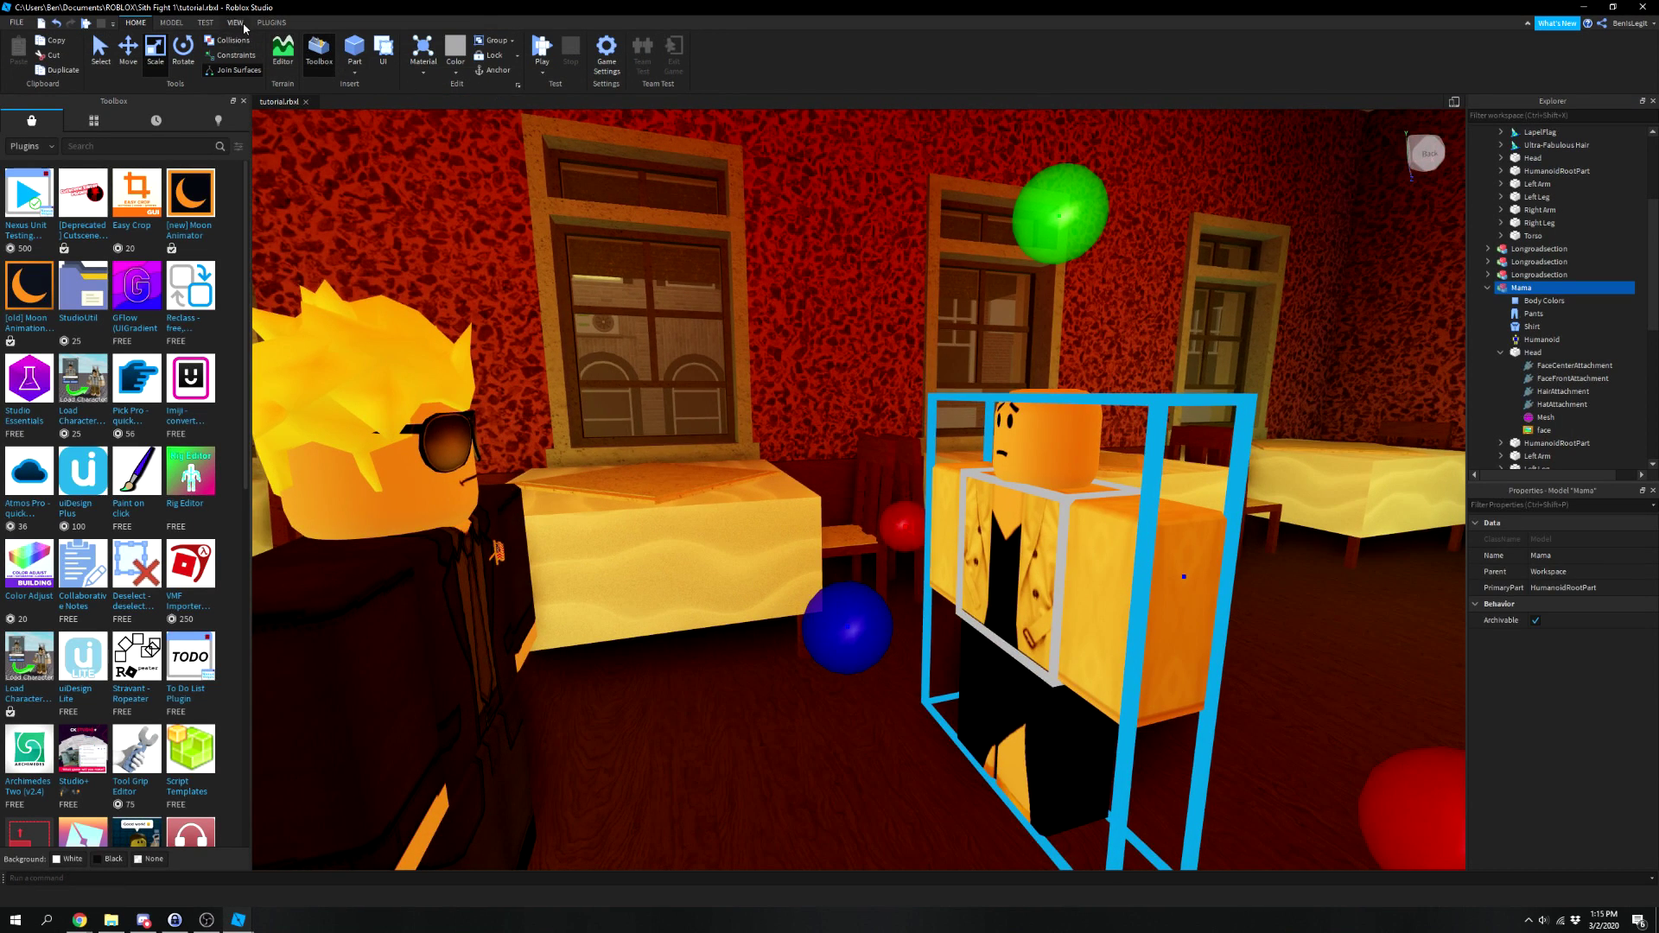
left_click(270, 22)
left_click(337, 67)
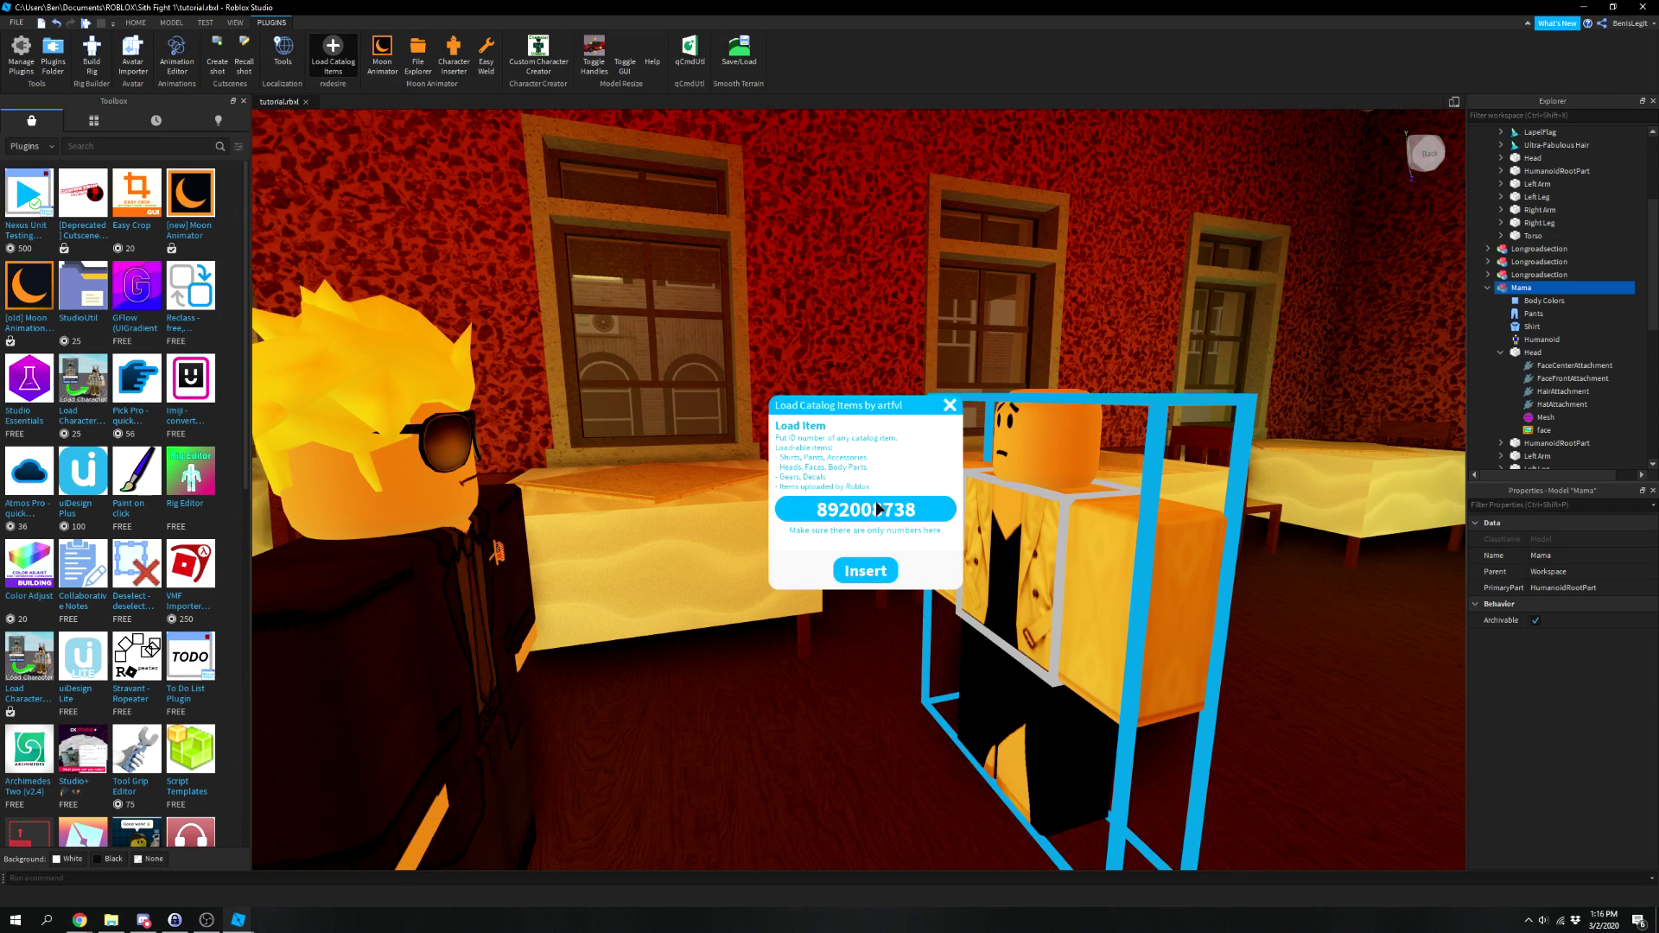
scroll(1559, 324, "up", 5)
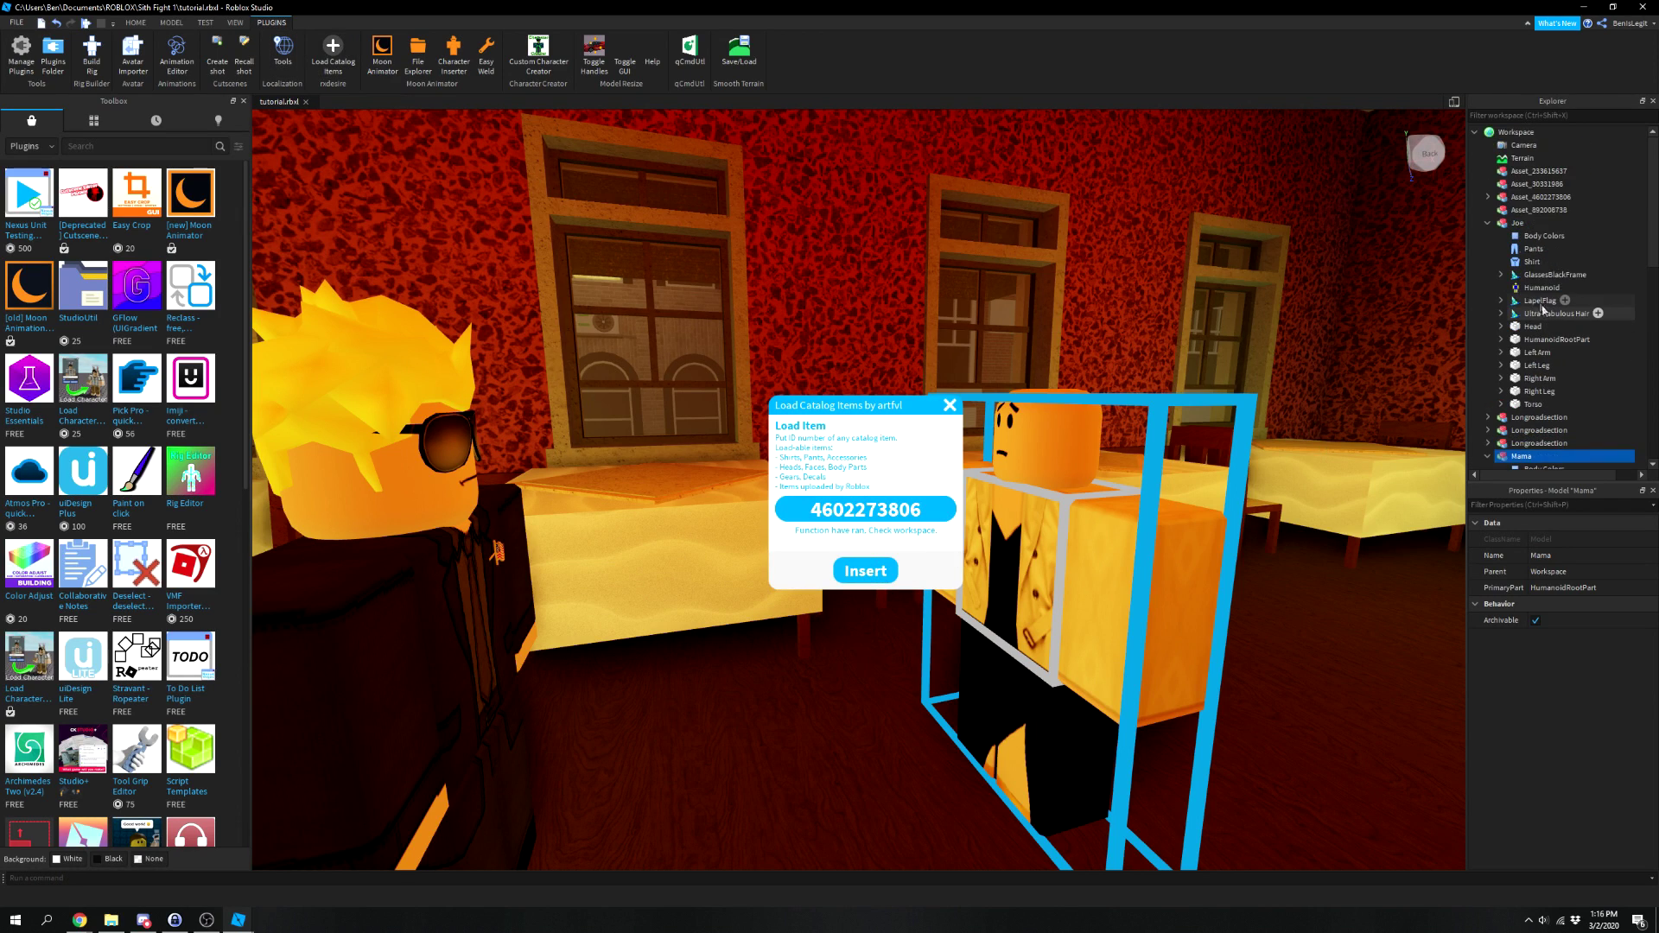
left_click(950, 405)
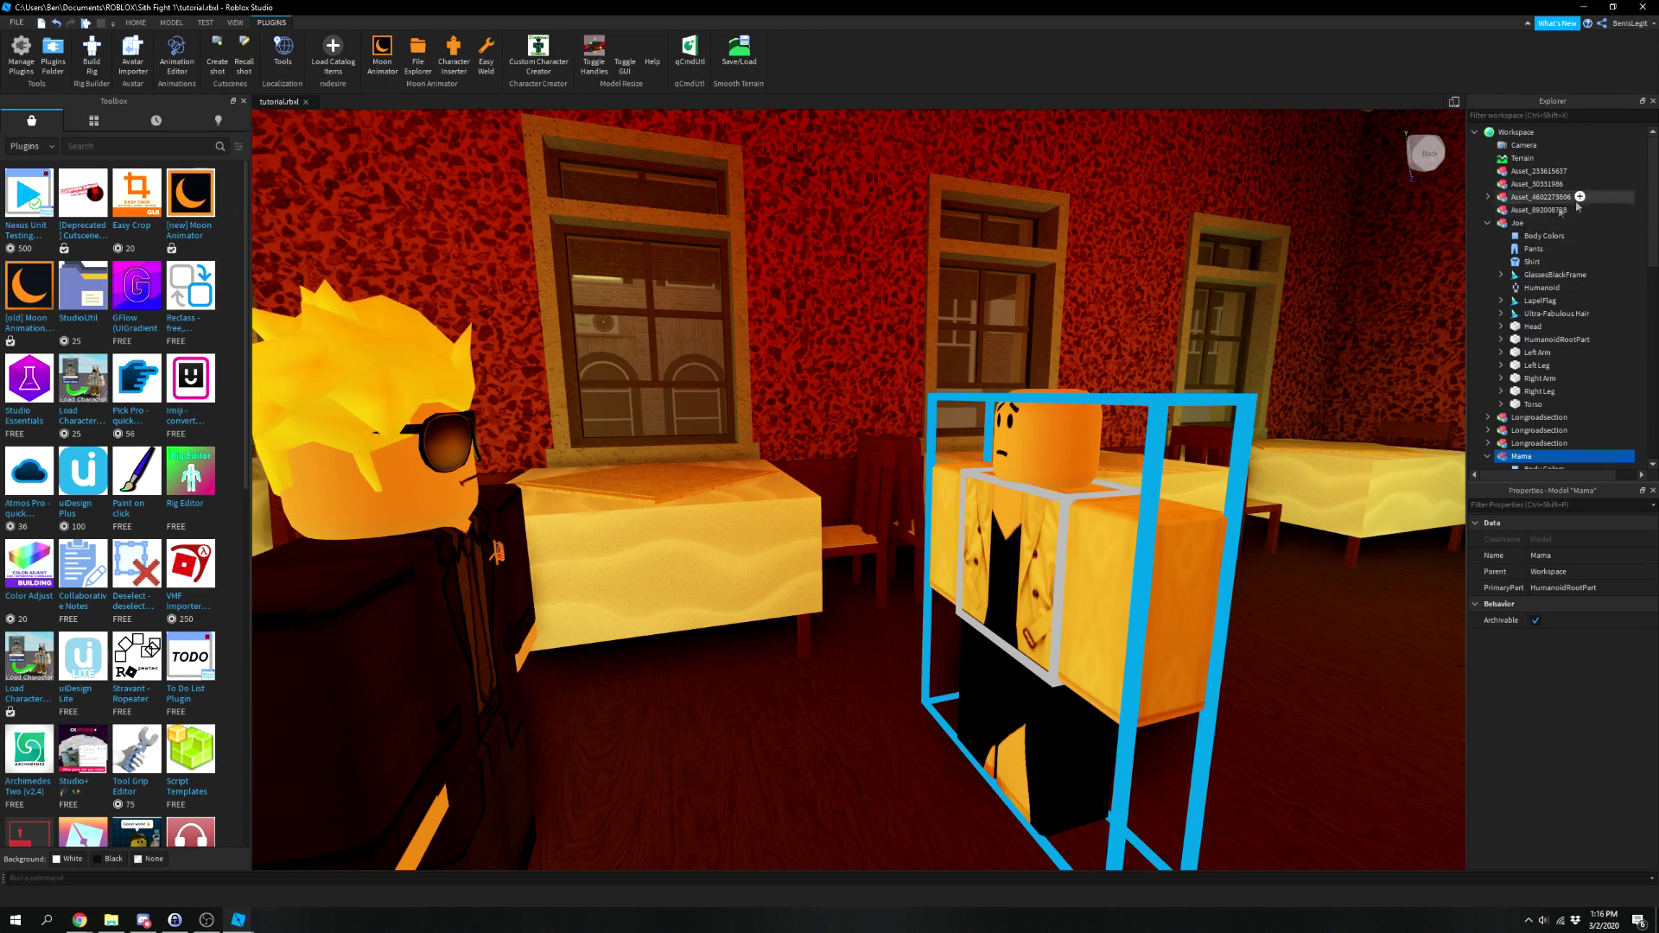
Move the Space Bun Braid accessory out of the inserted asset into the Mama model and check the hair's fit.
left_click(1488, 223)
left_click(1482, 197)
left_click(1486, 198)
left_click_drag(1528, 216, 1514, 289)
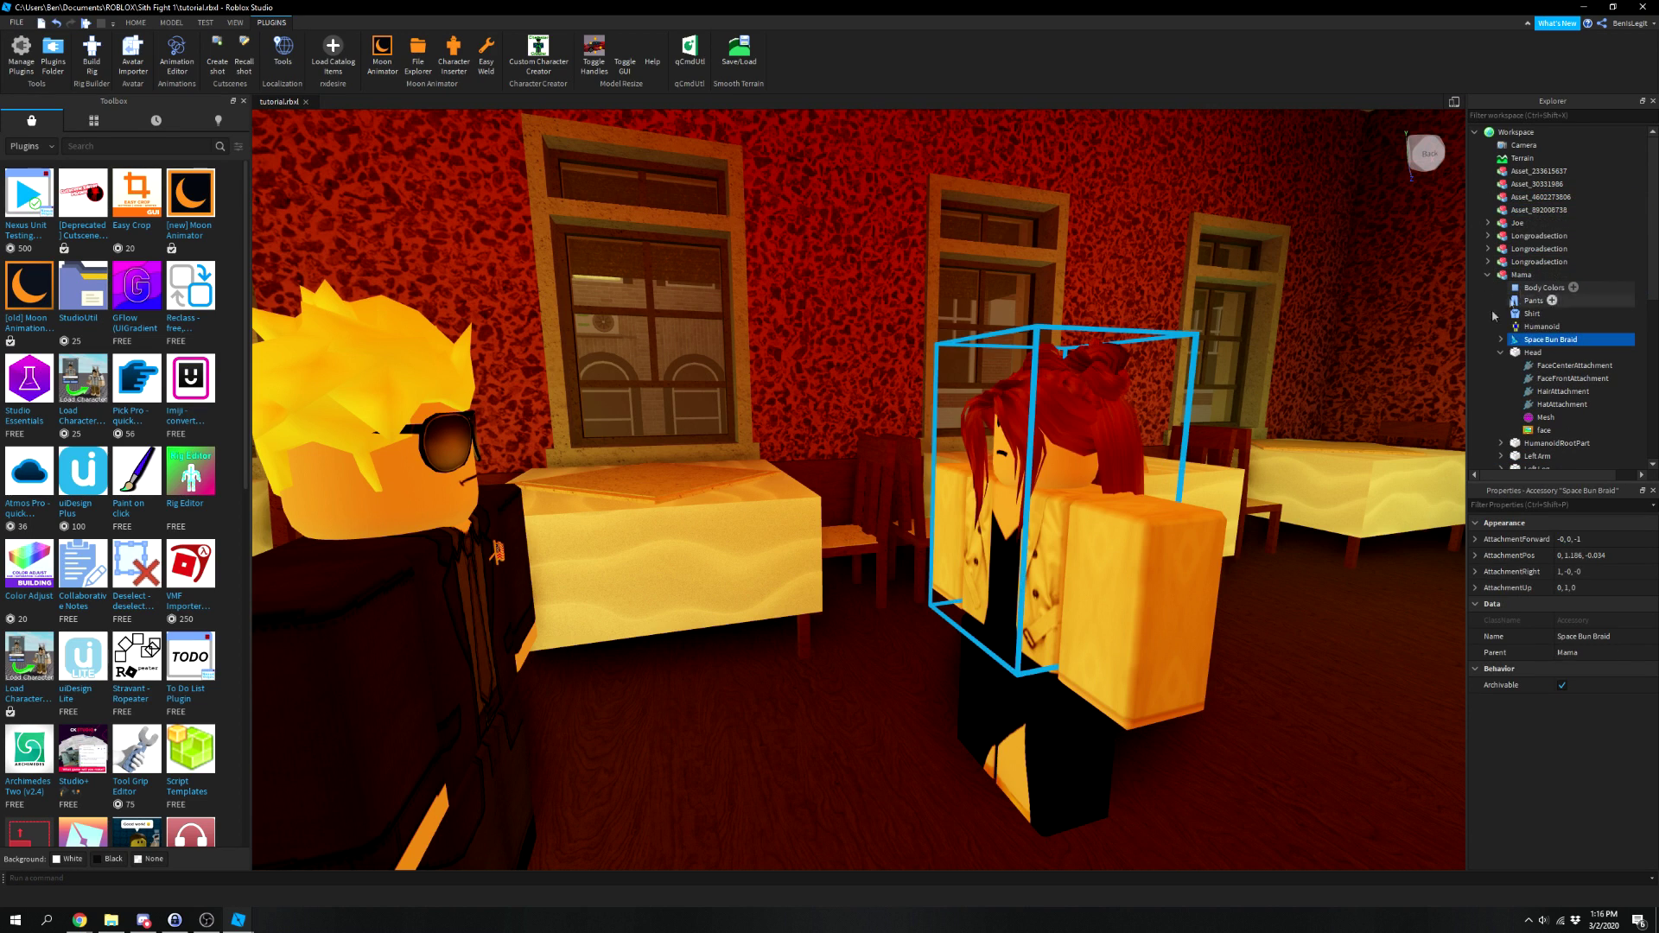
key("f")
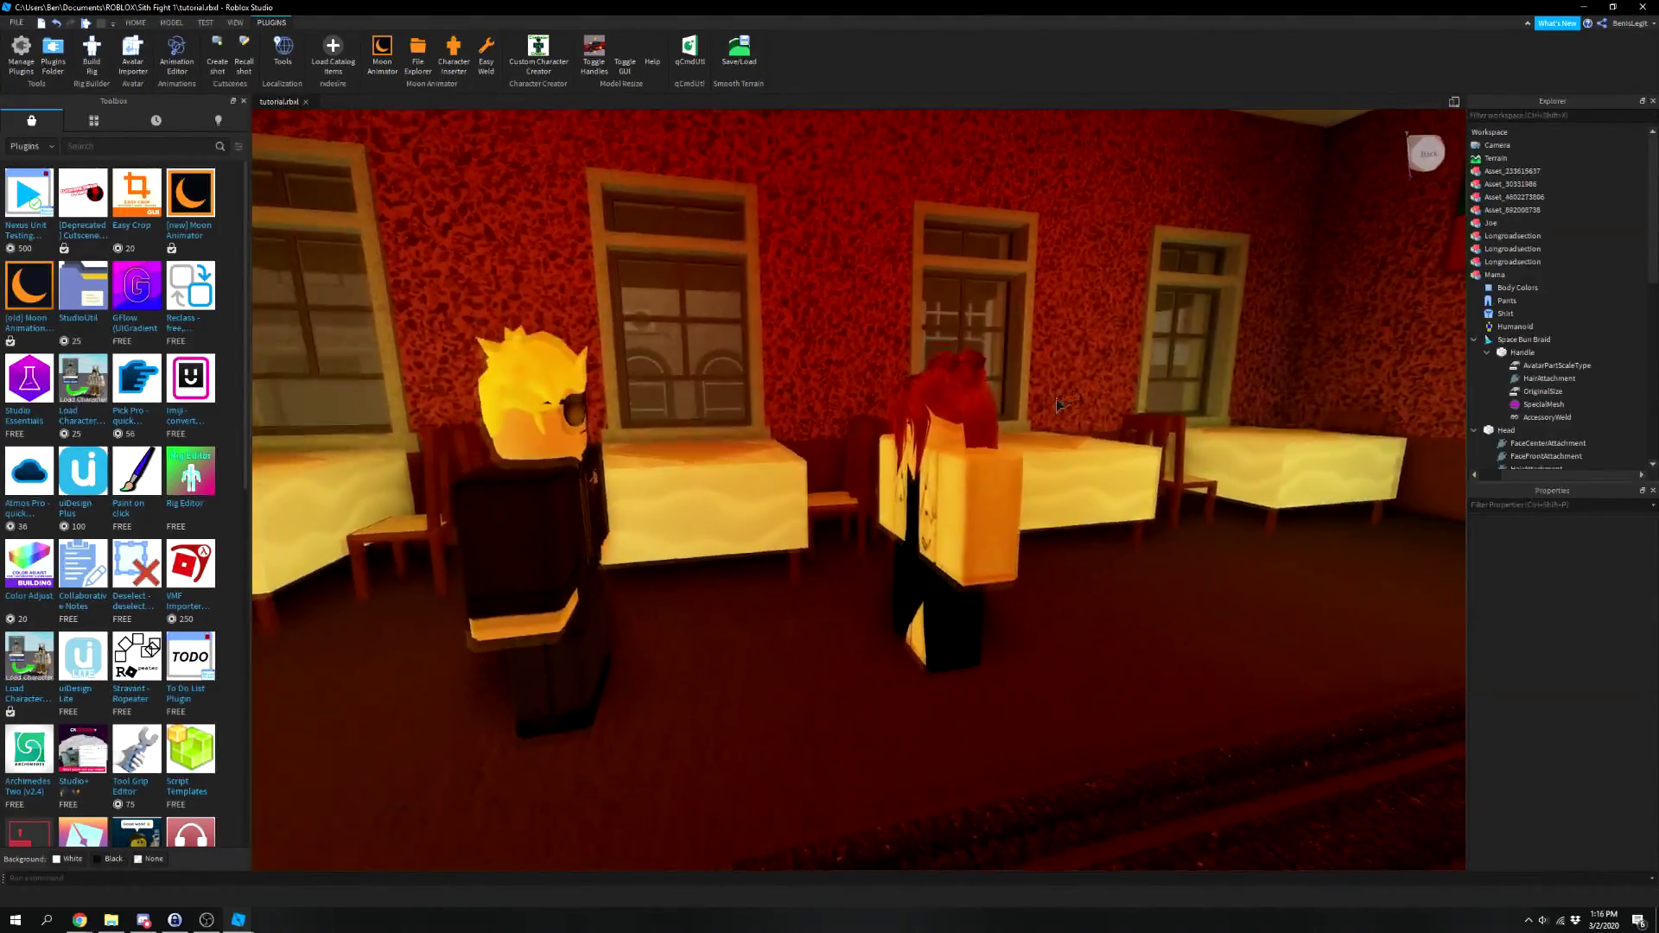
key("w")
right_click_drag(1058, 405, 1056, 398)
key("s")
key("a")
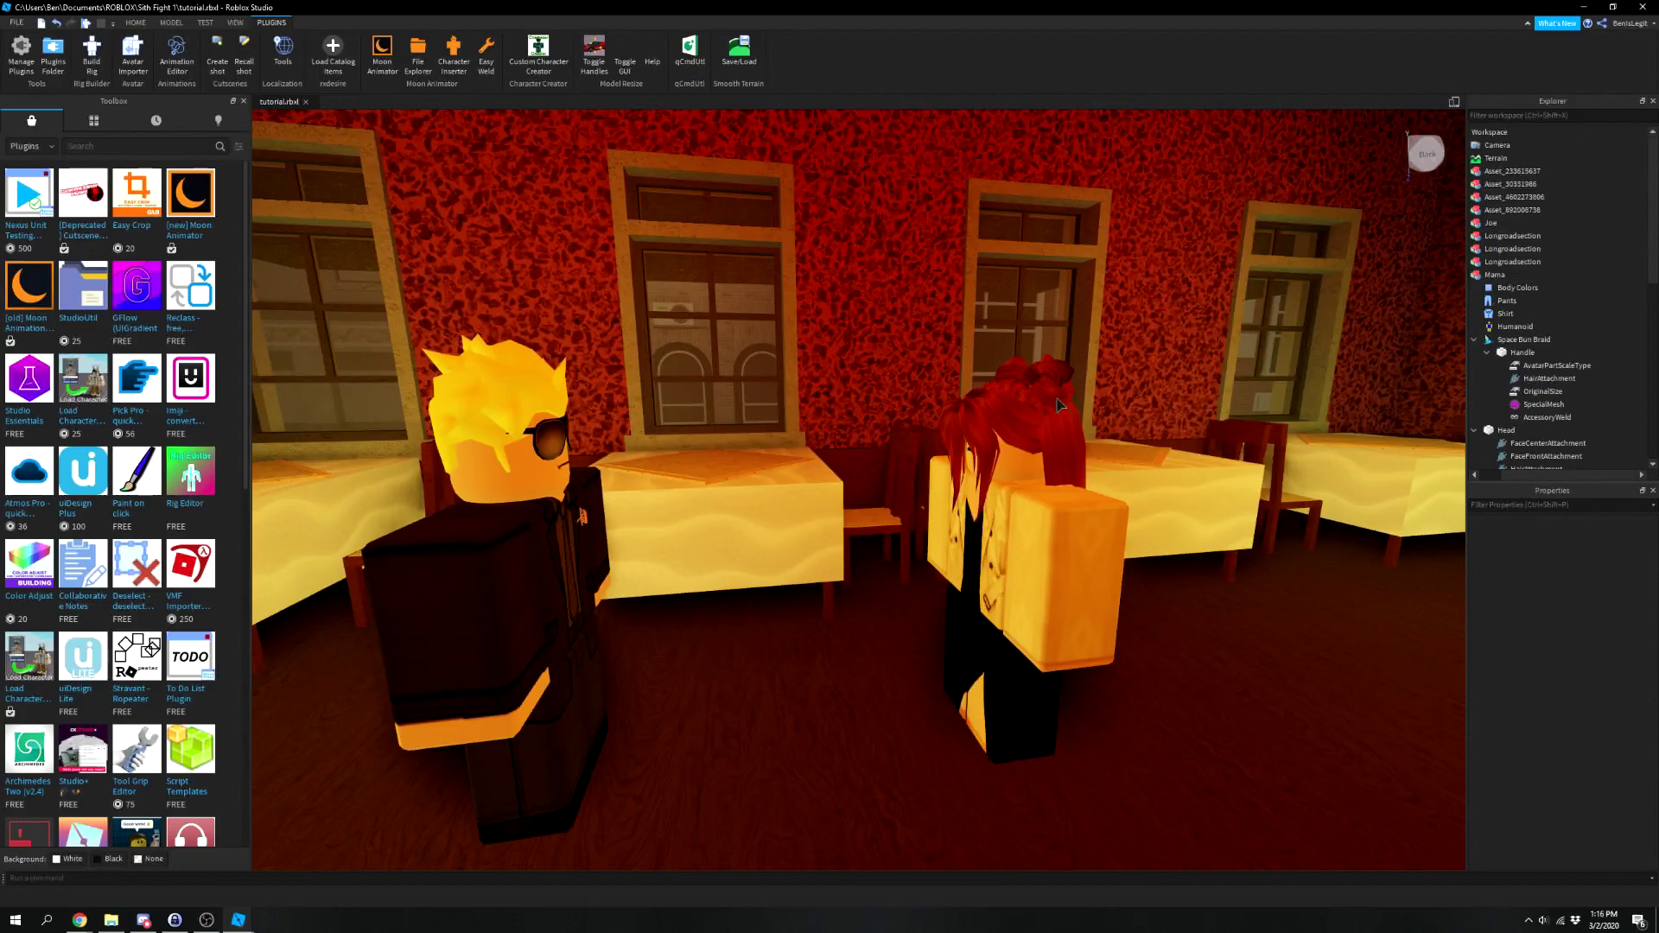
Save the place to its file and focus on the Joe model.
left_click(8, 22)
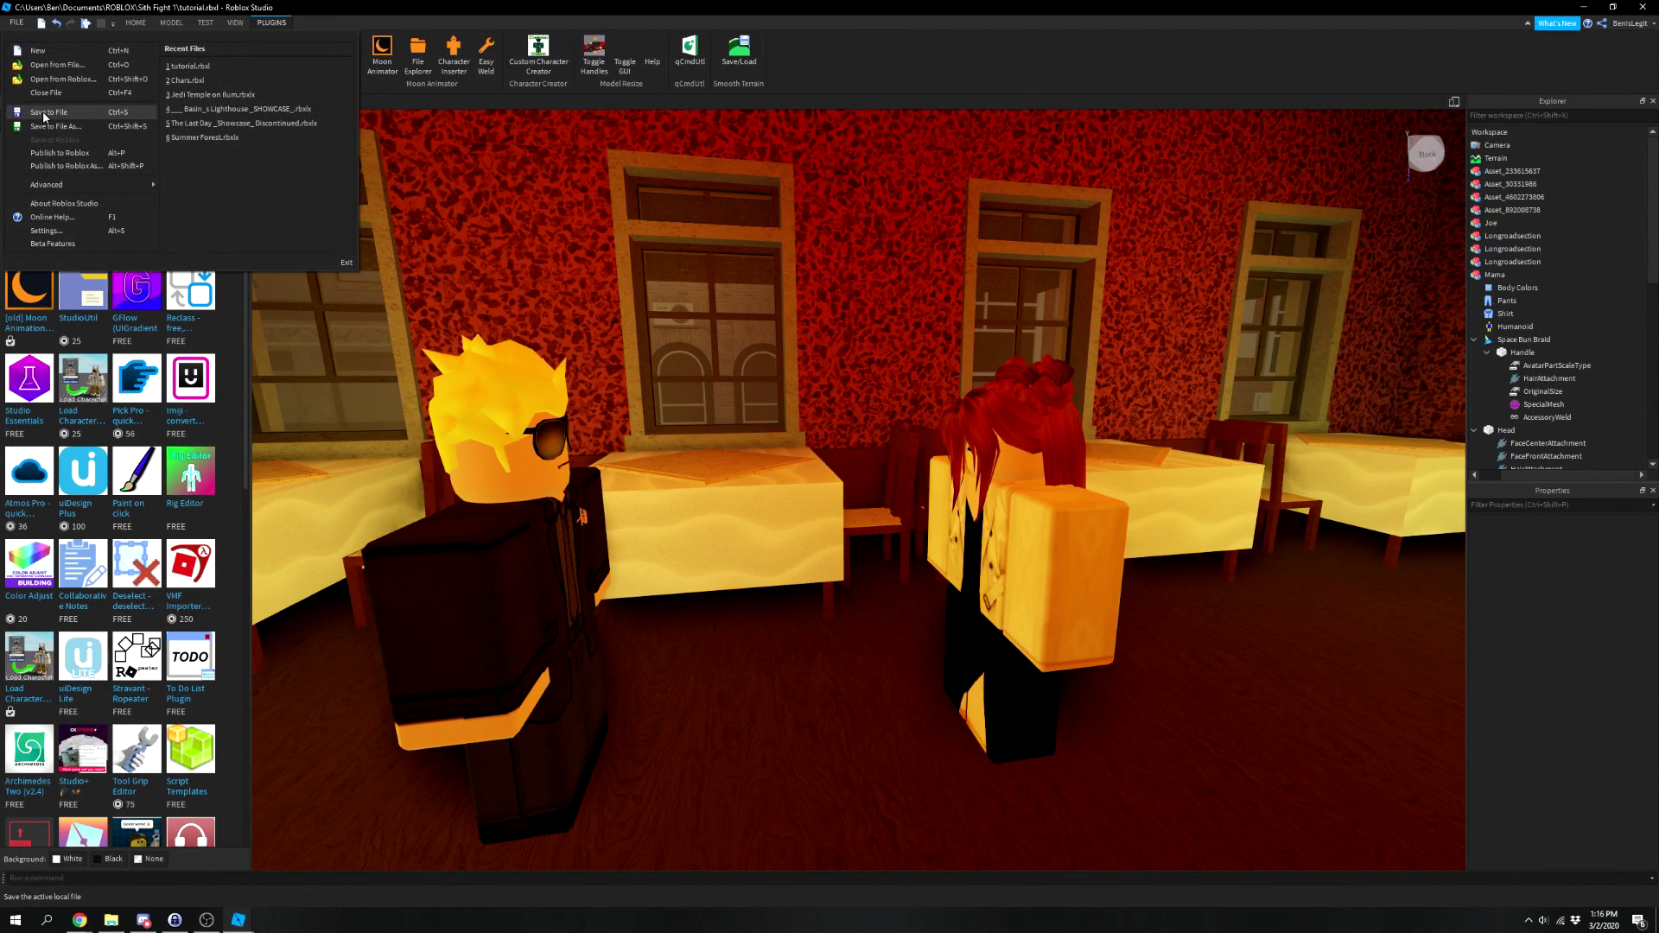
left_click(46, 113)
left_click(136, 23)
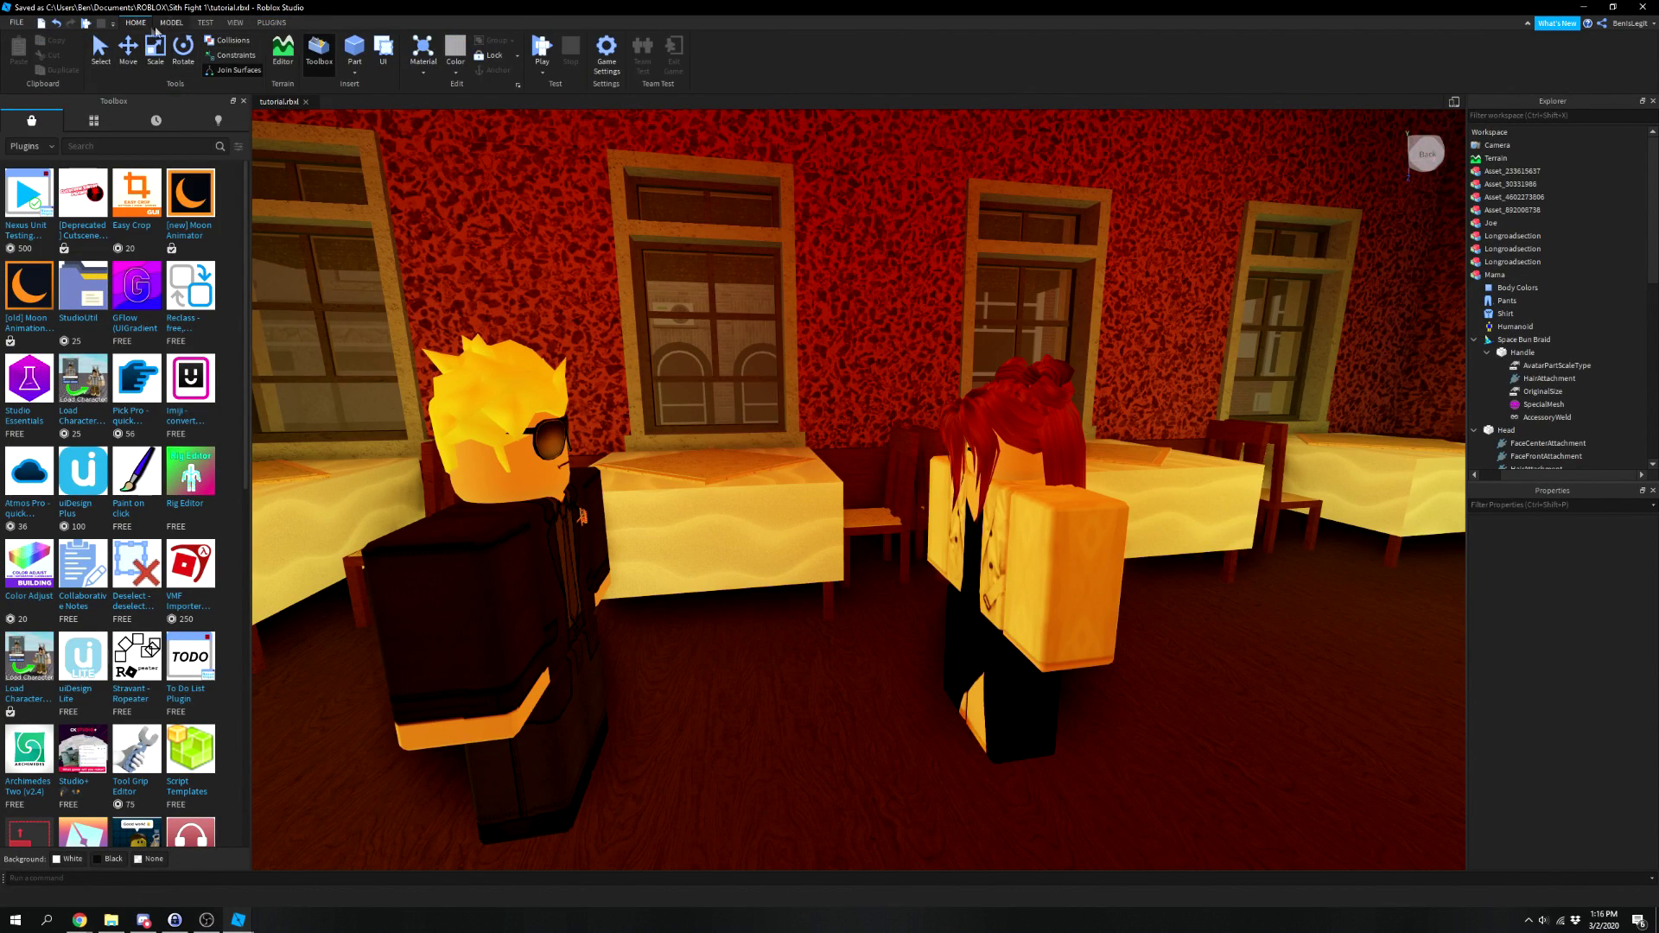
left_click(557, 643)
key("f")
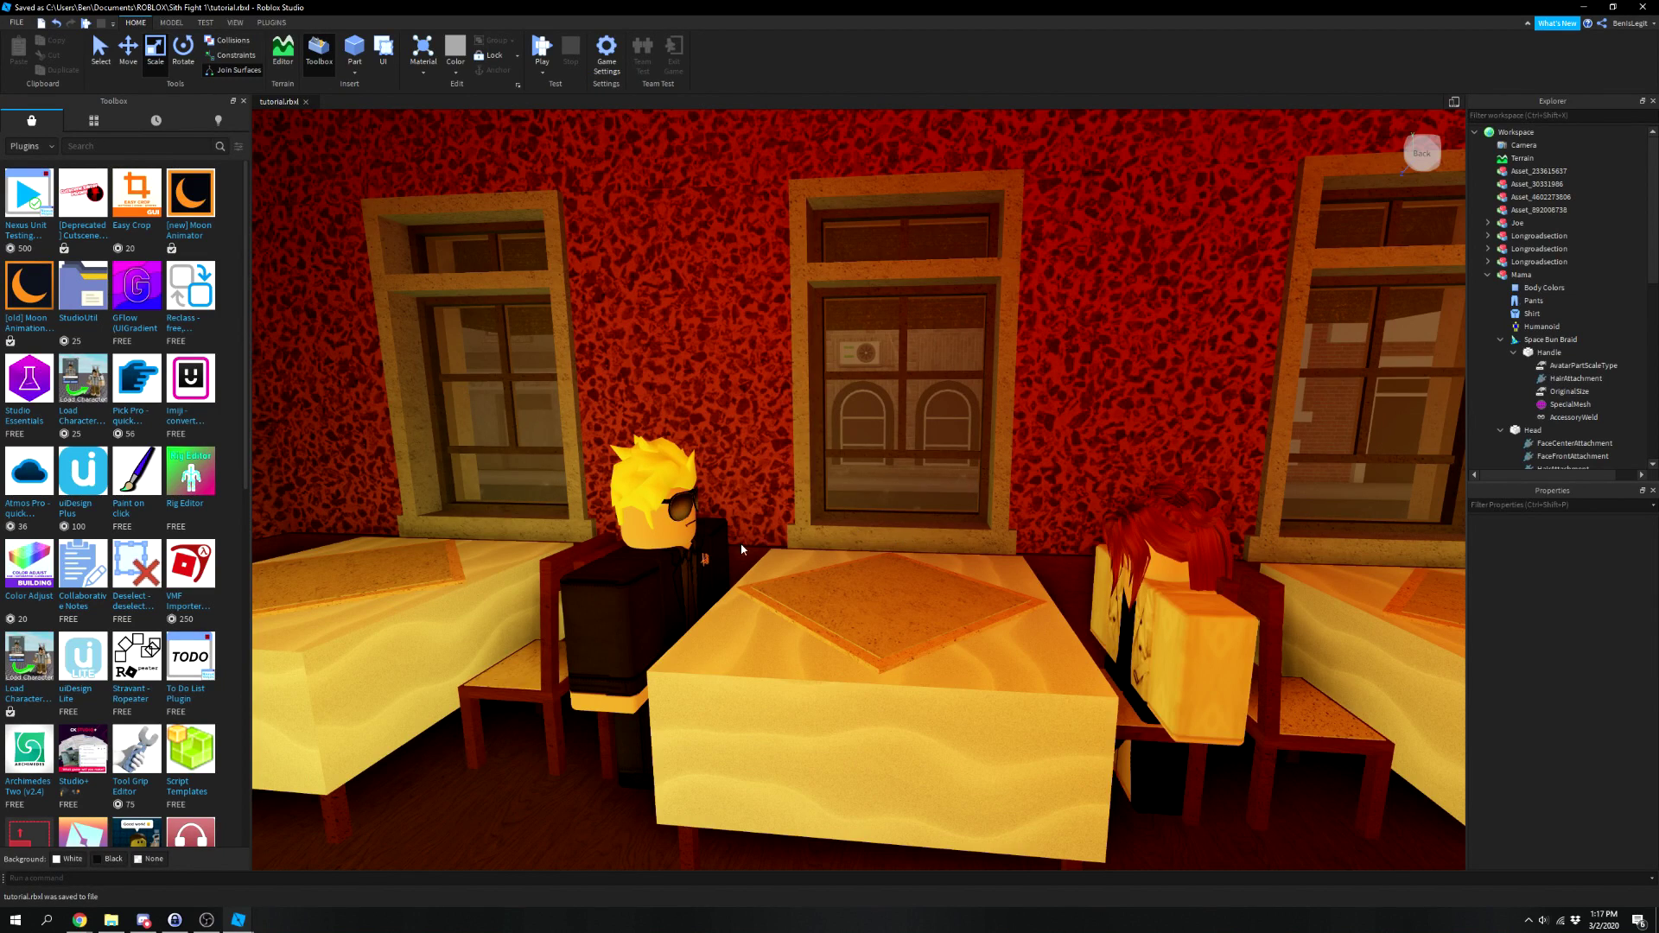
Group the seated Joe and Mama models into a single model and deselect it.
left_click(670, 570)
left_click(1210, 629, "ctrl")
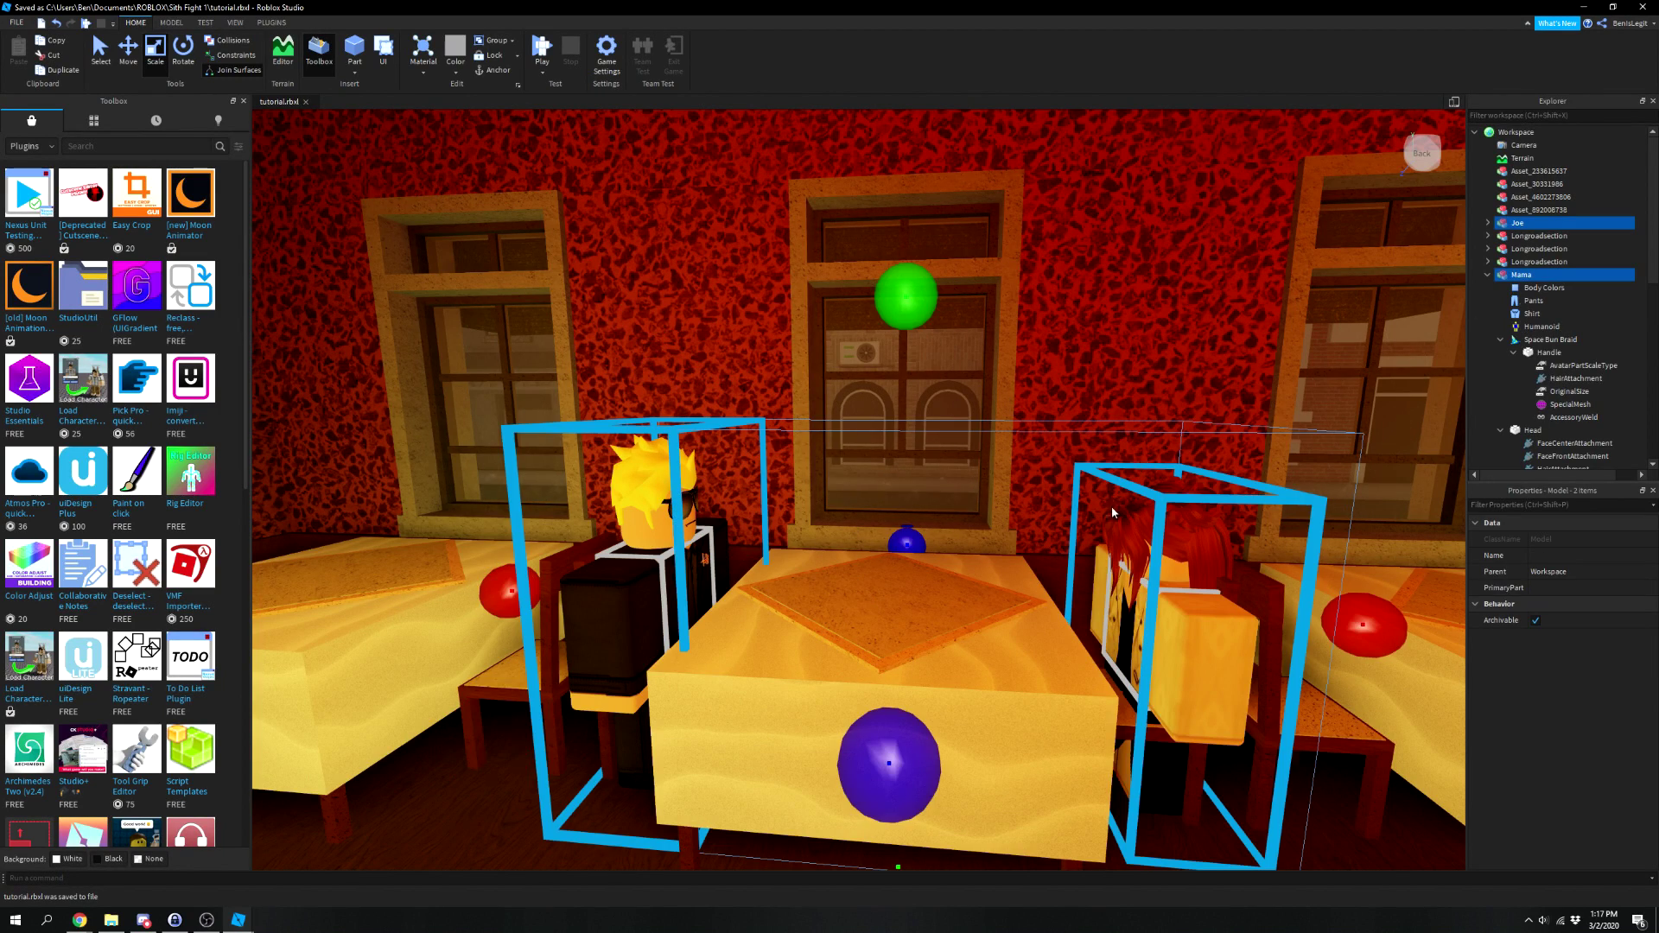
right_click_drag(1113, 508, 1118, 504)
key("ctrl+g")
left_click(1037, 352)
key("q")
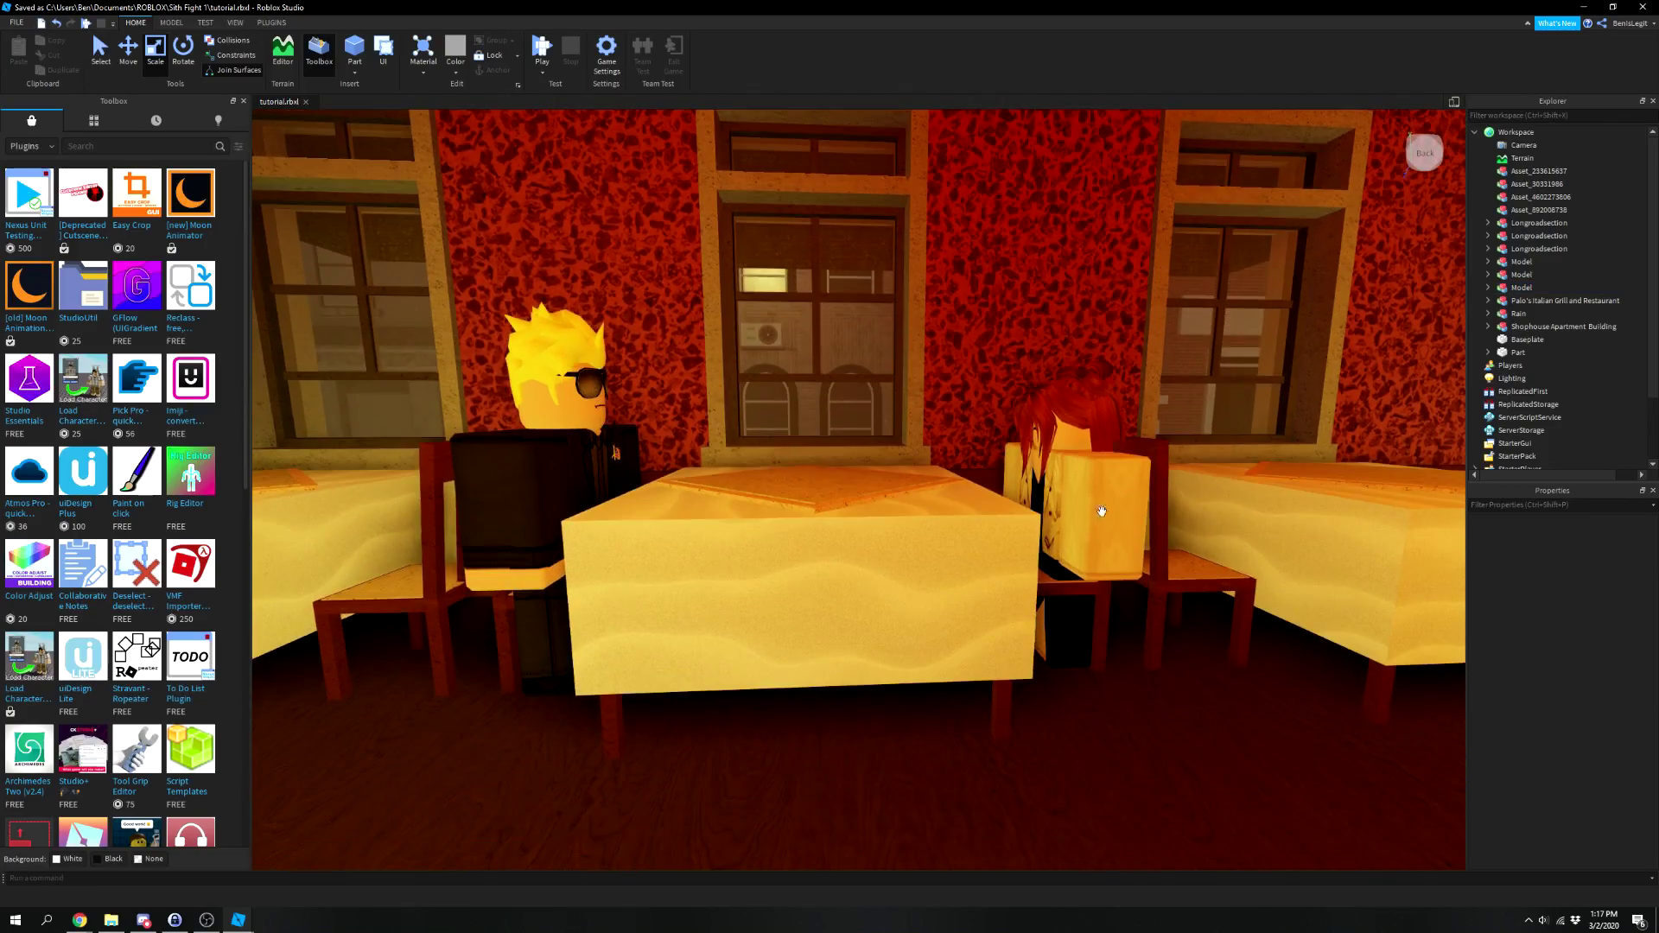
Select the model that groups both seated characters and open the Moon Animator plugin.
left_click(1101, 512)
scroll(624, 145, "up", 5)
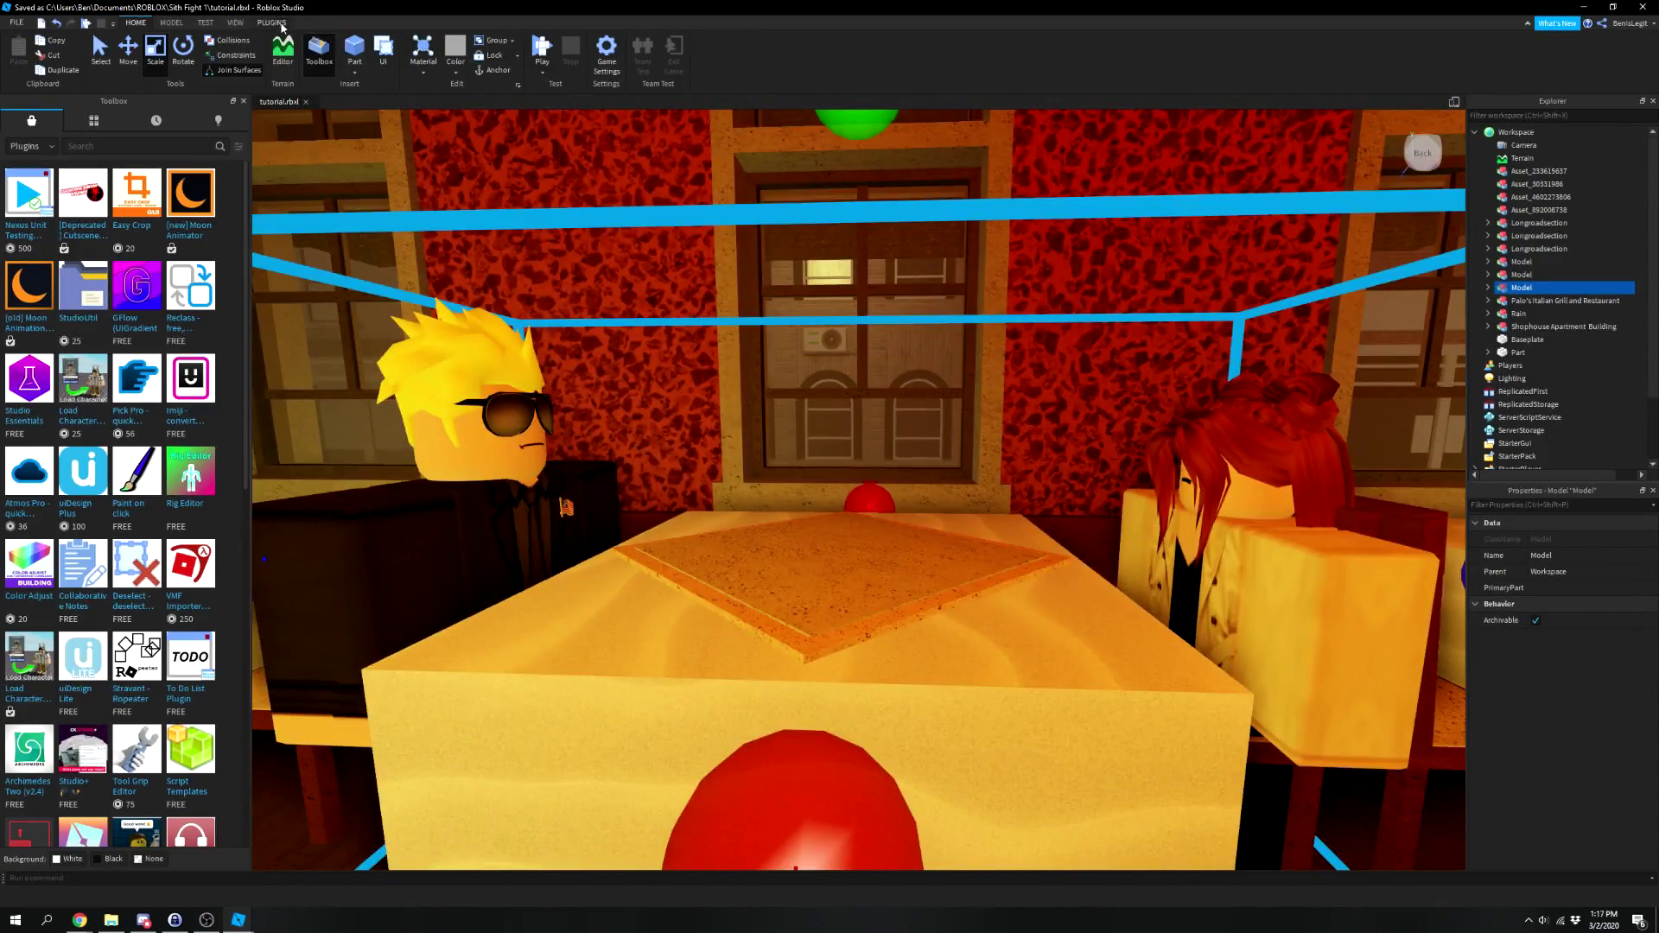
left_click(281, 24)
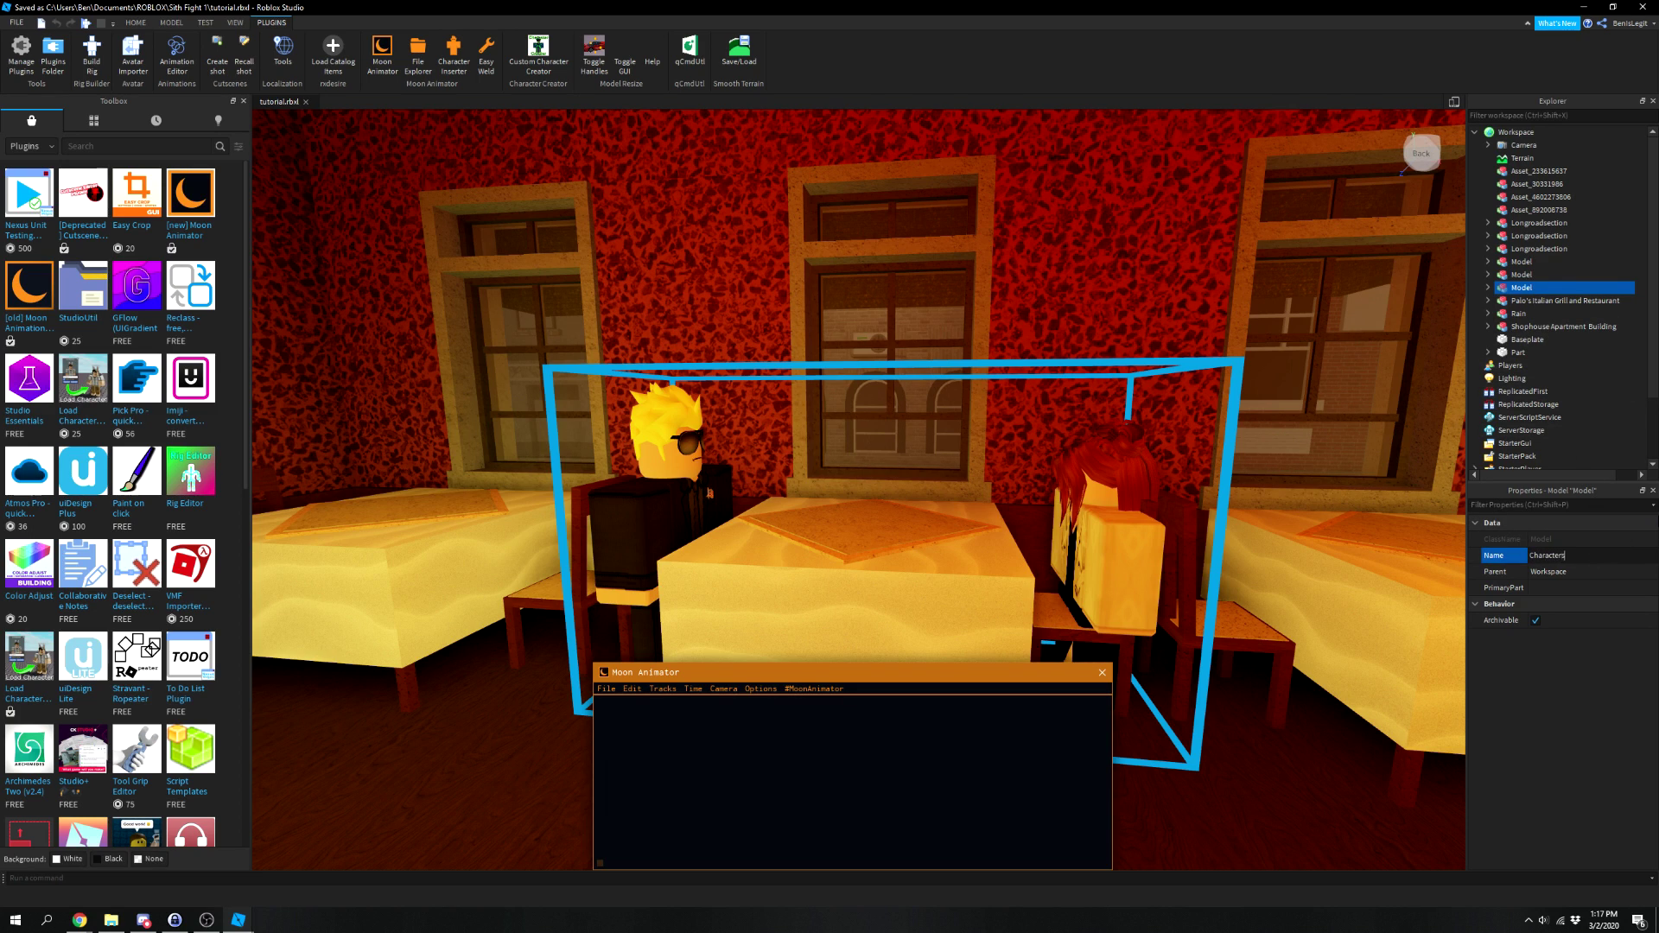
Name the grouped model Characters and create a new Moon Animator animation named Dinner Argument.
left_click(1488, 288)
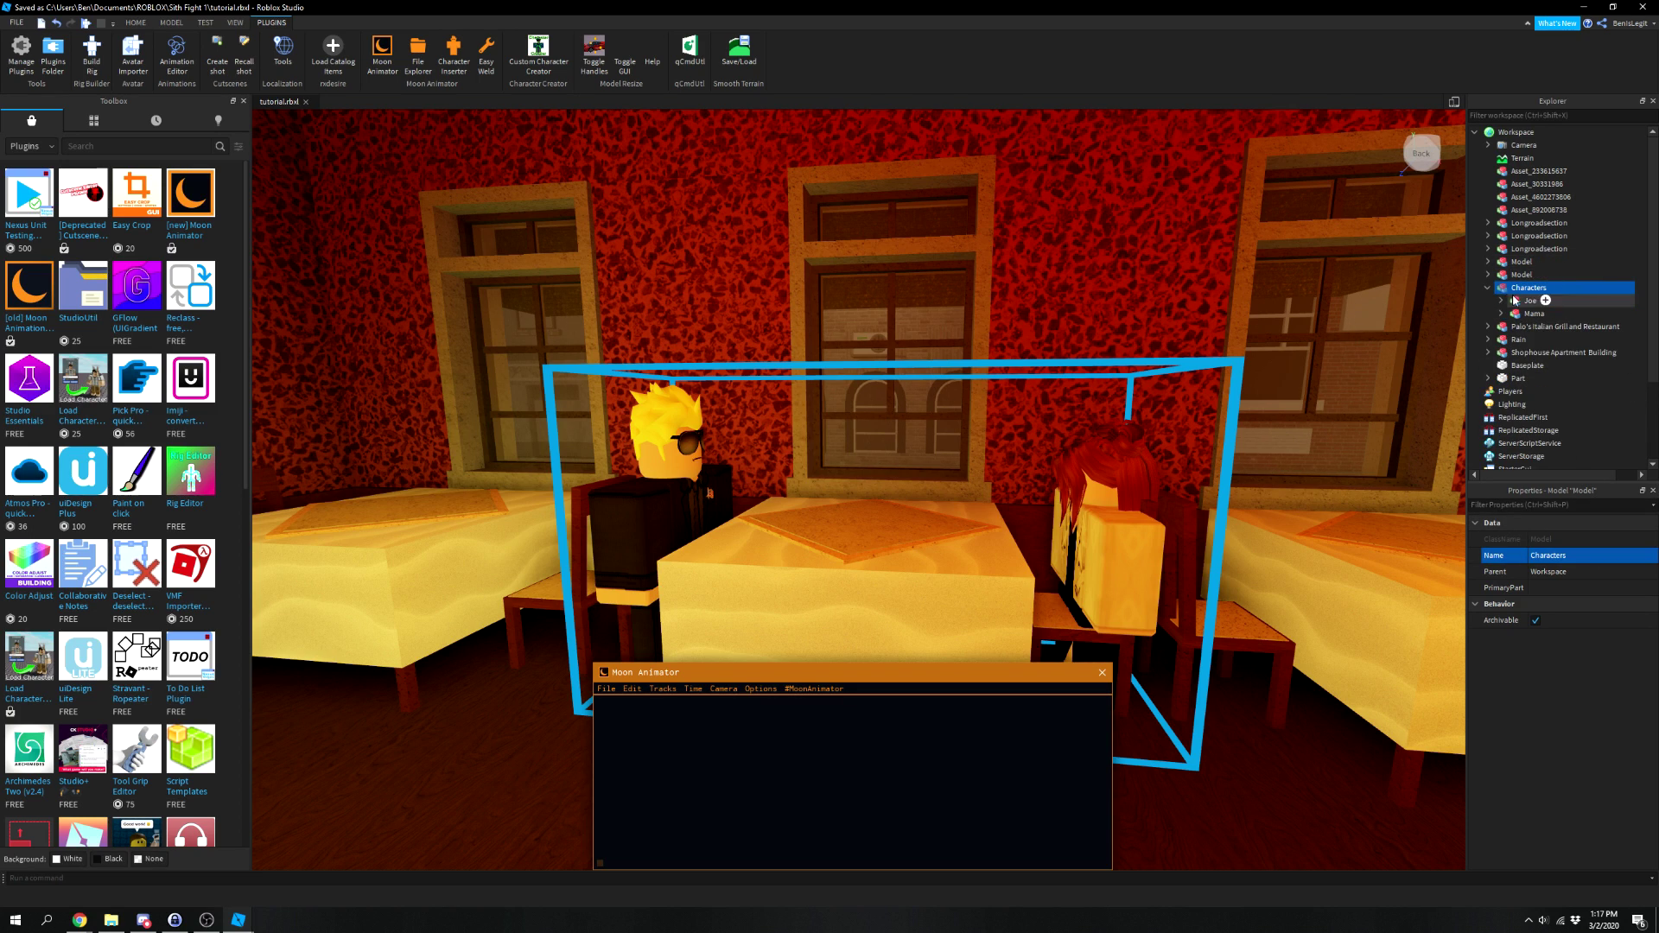
left_click(603, 691)
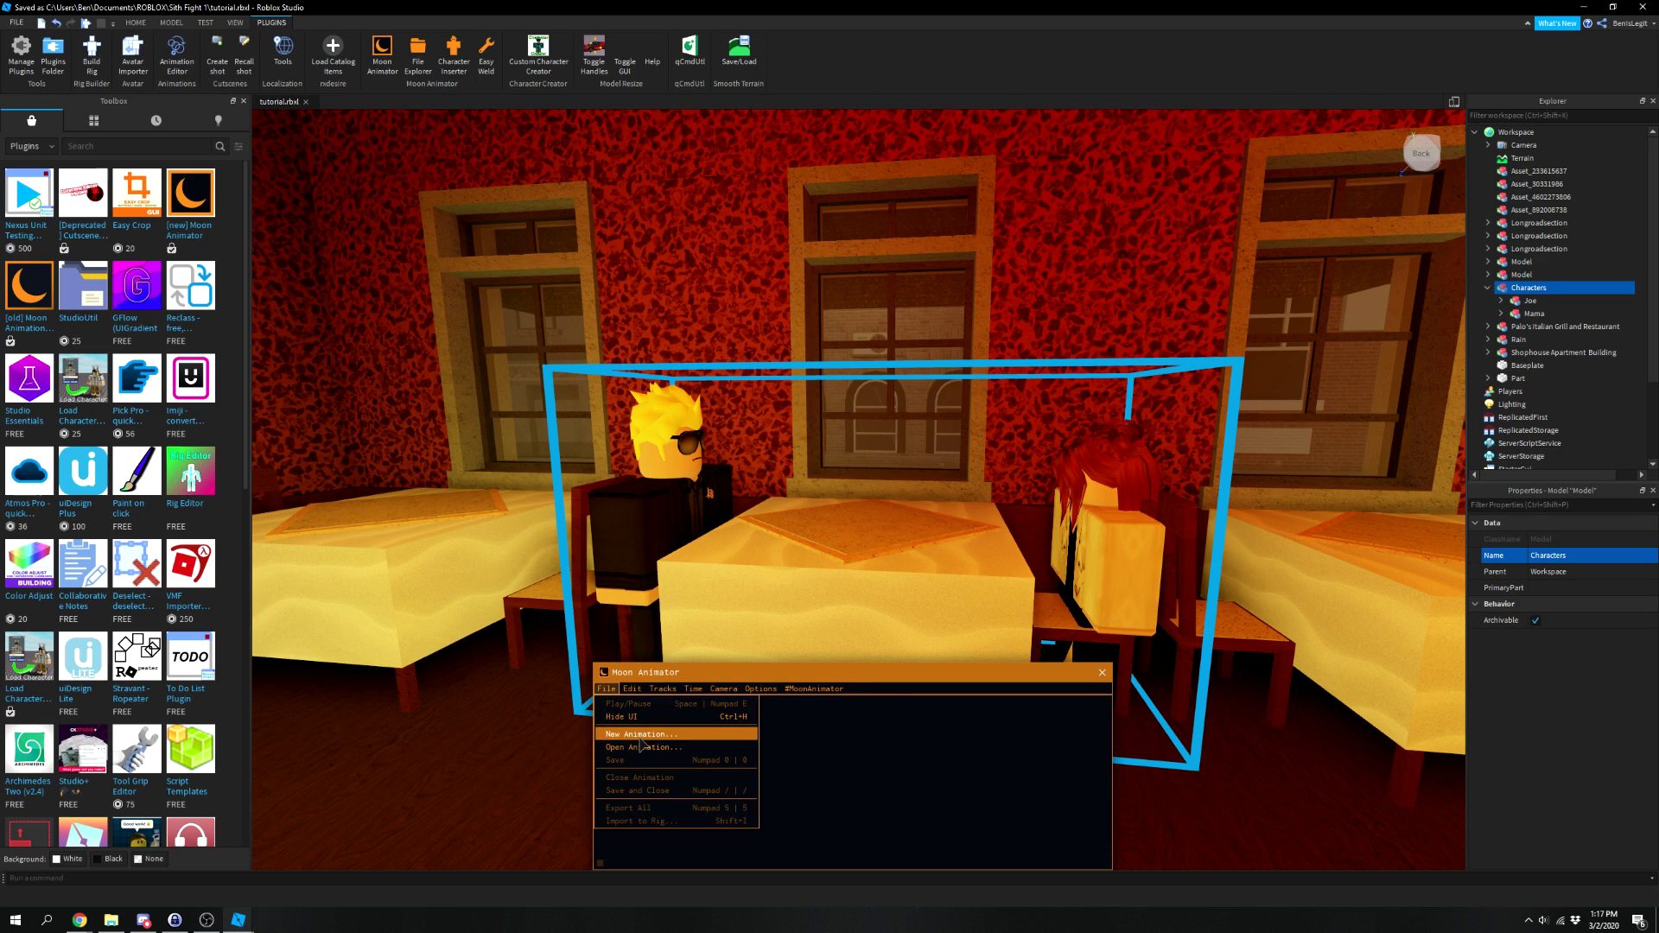
left_click(643, 736)
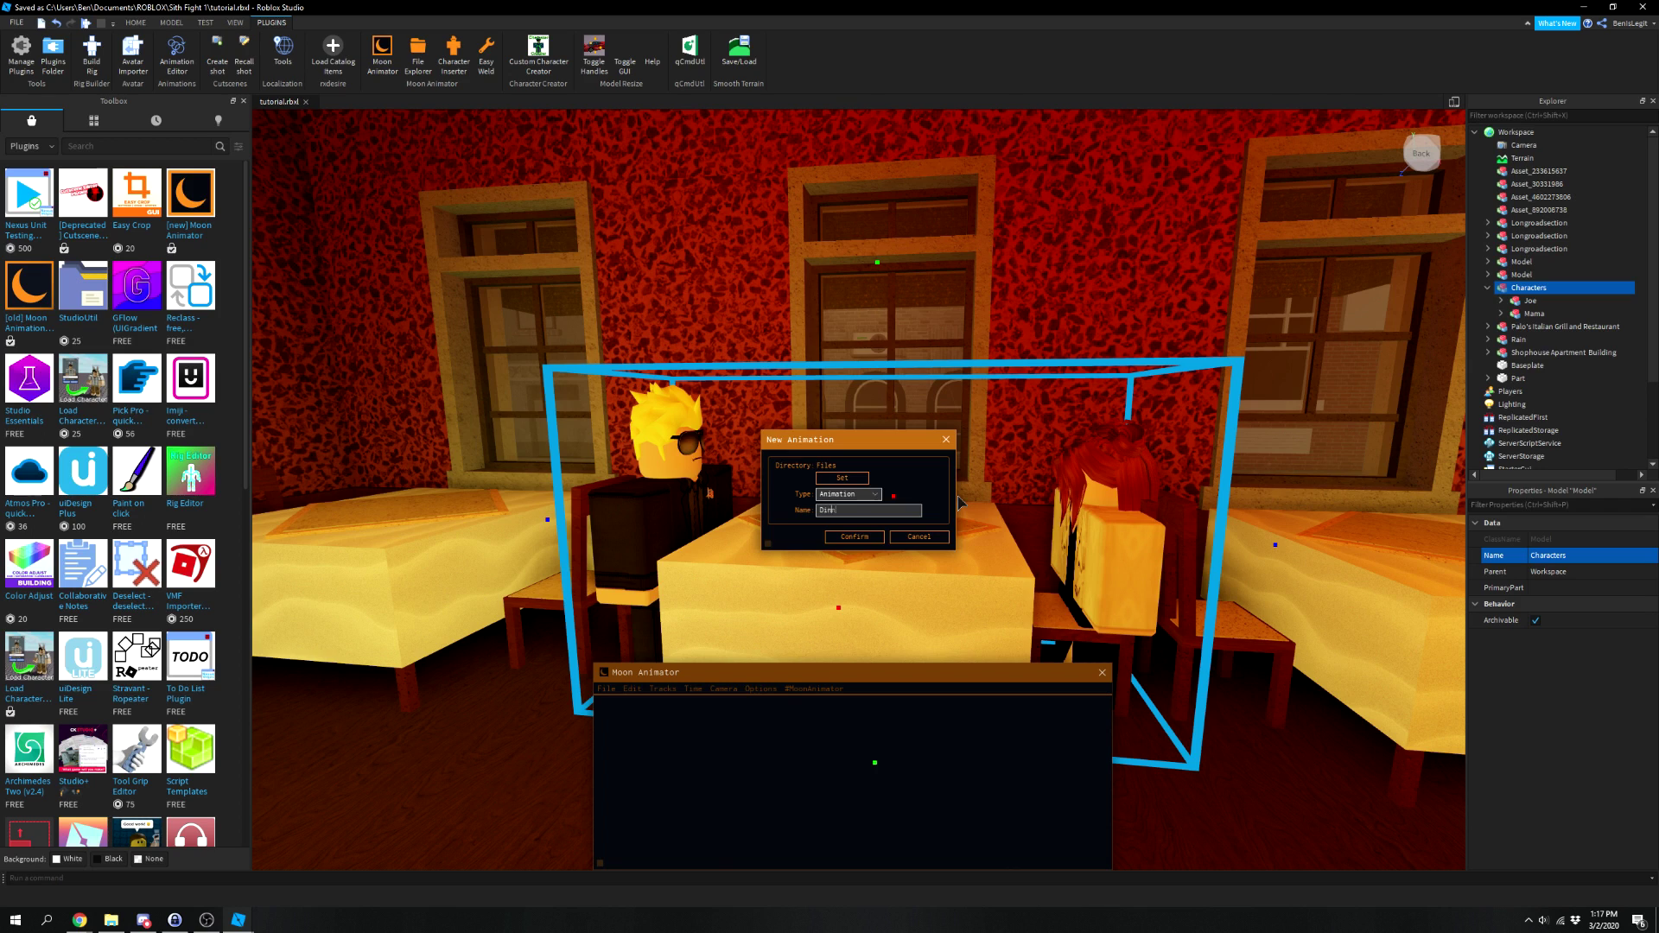
left_click(843, 542)
mouse_move(729, 707)
left_mouse_down()
mouse_move(842, 710)
mouse_move(727, 704)
left_mouse_up()
left_click(605, 688)
mouse_move(658, 688)
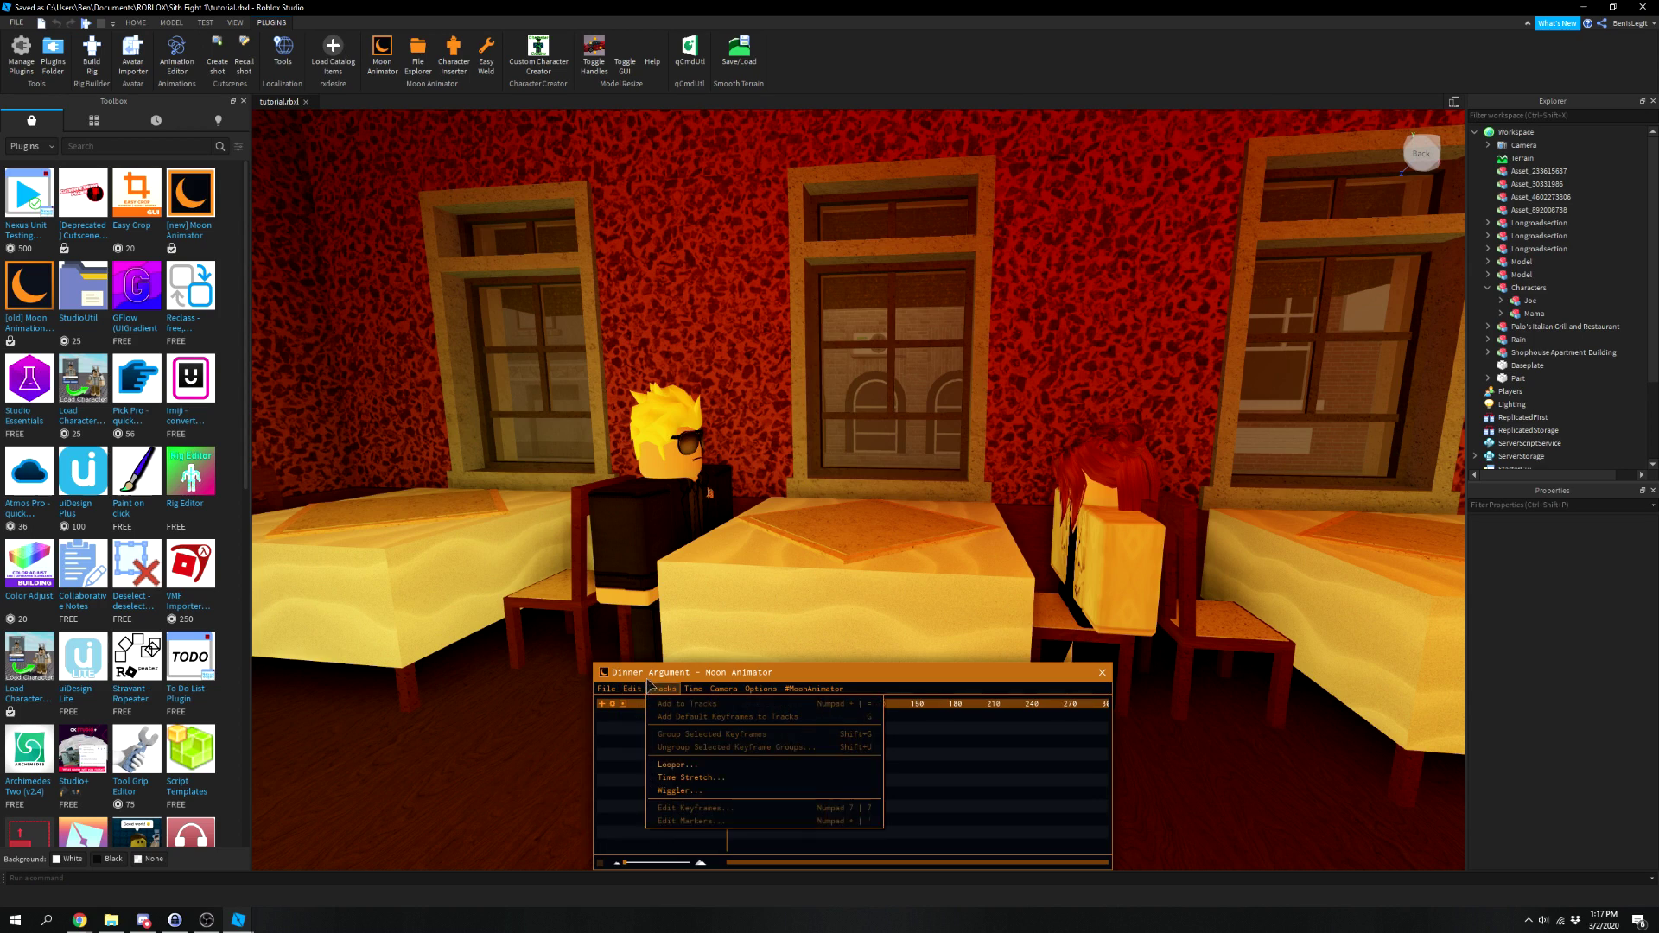
Add the Joe model to the animation as an item.
left_click(602, 704)
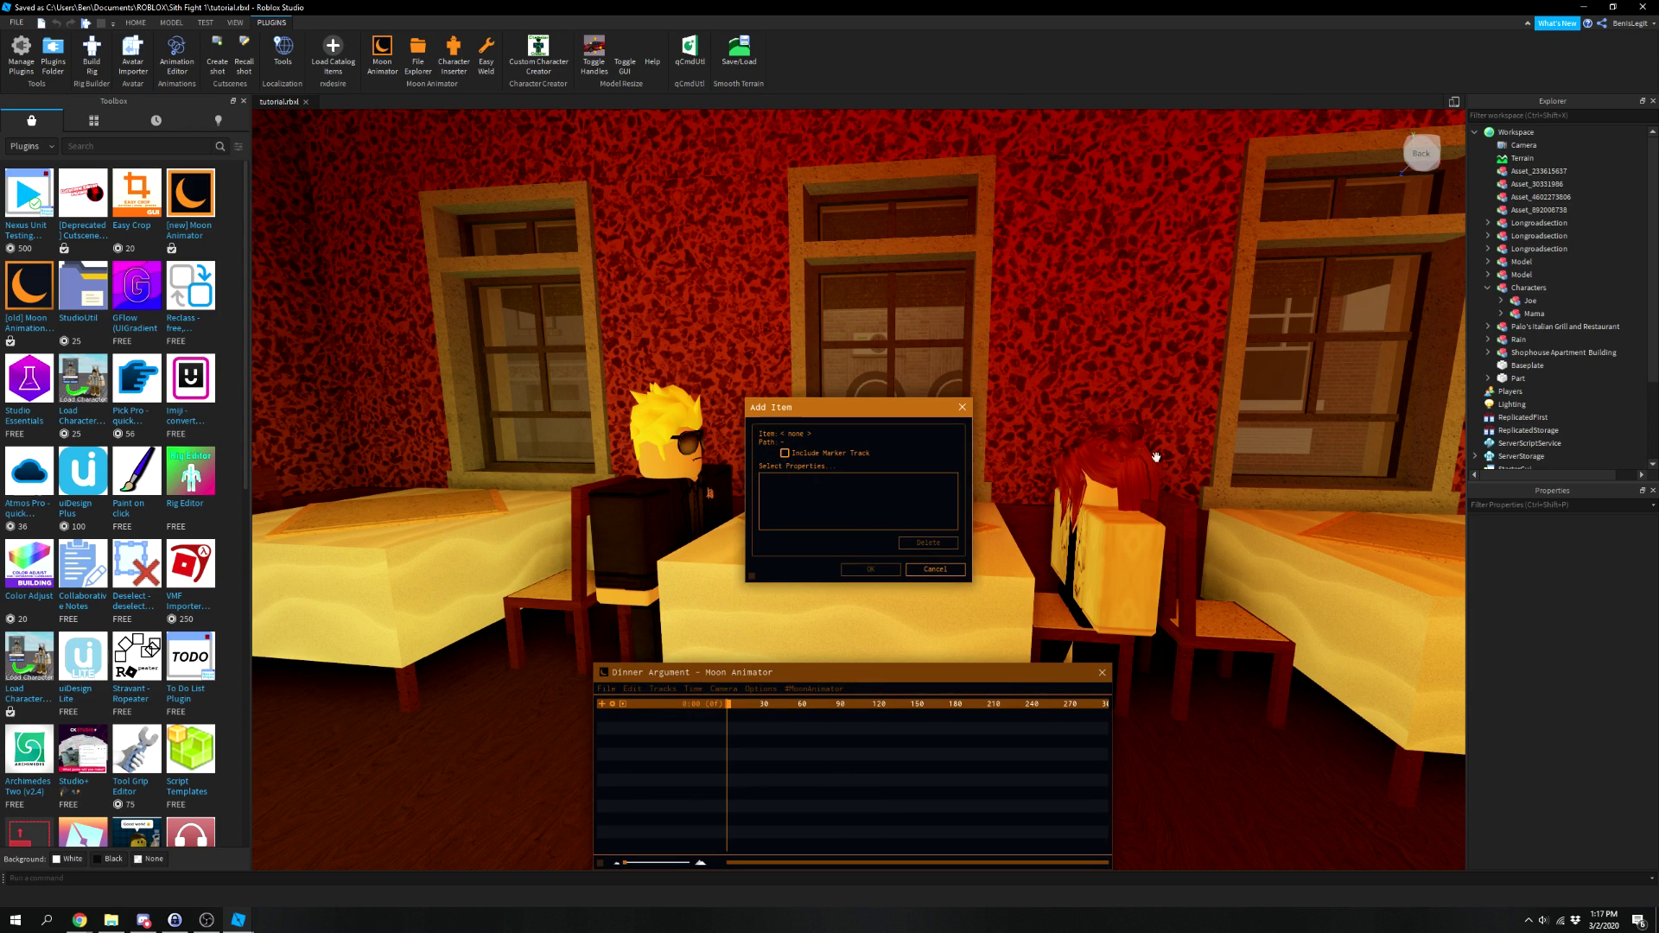
left_click(1529, 301)
left_click(771, 491)
left_click(871, 570)
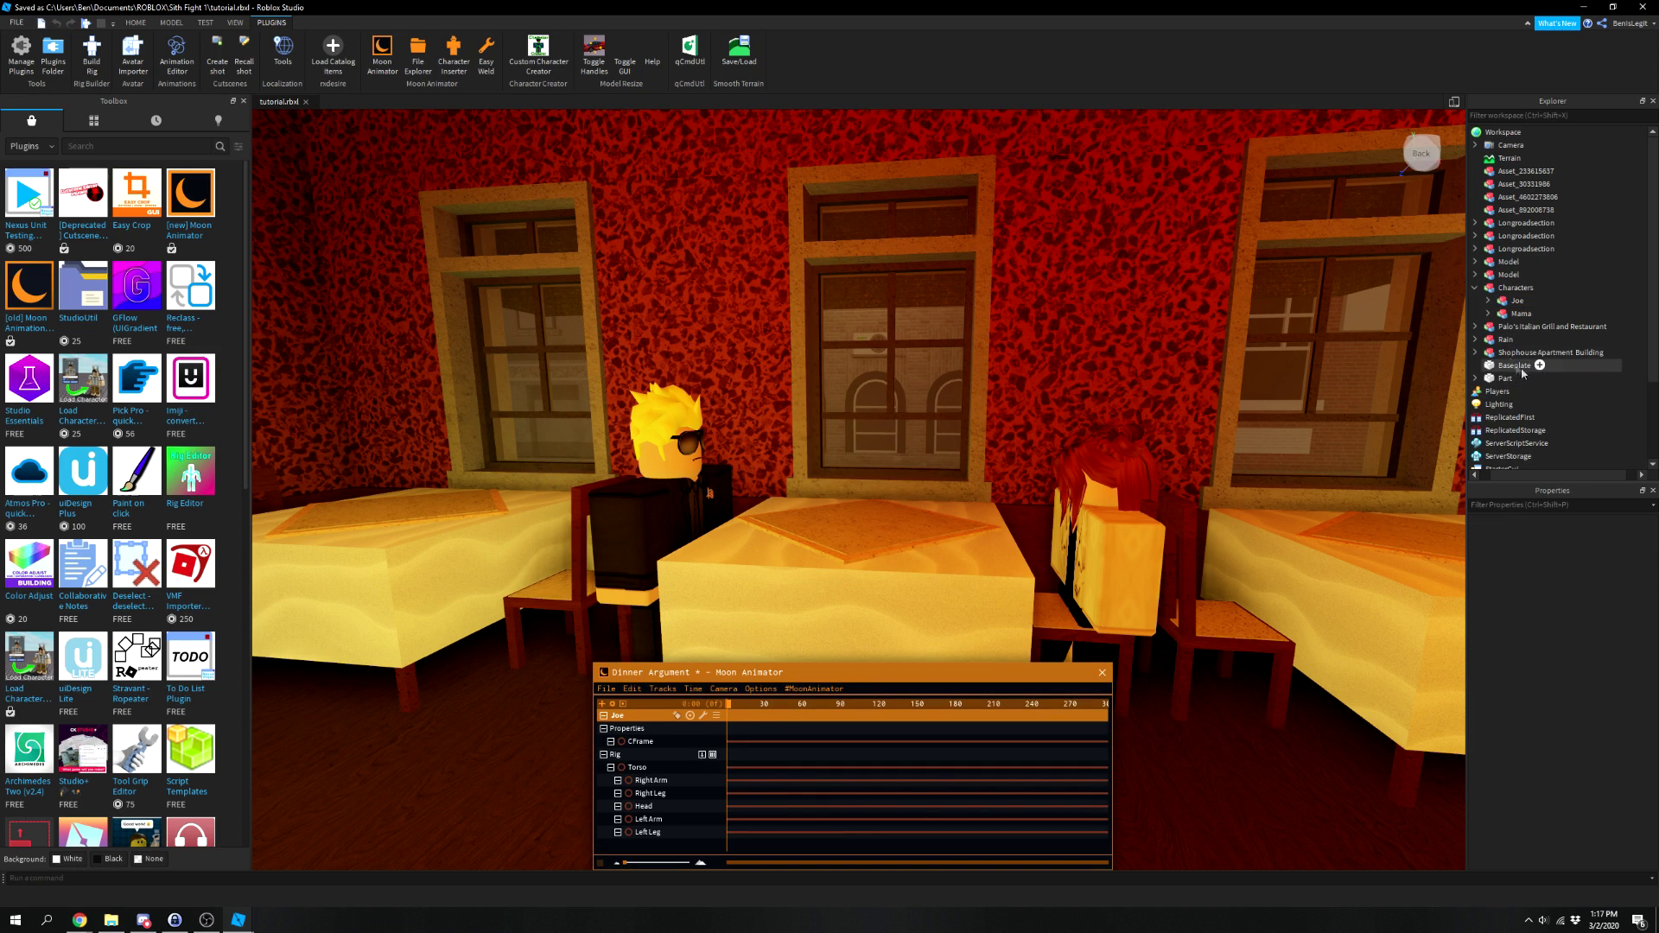
Add the Mama model to the animation with its Rig and CFrame properties.
left_click(1521, 314)
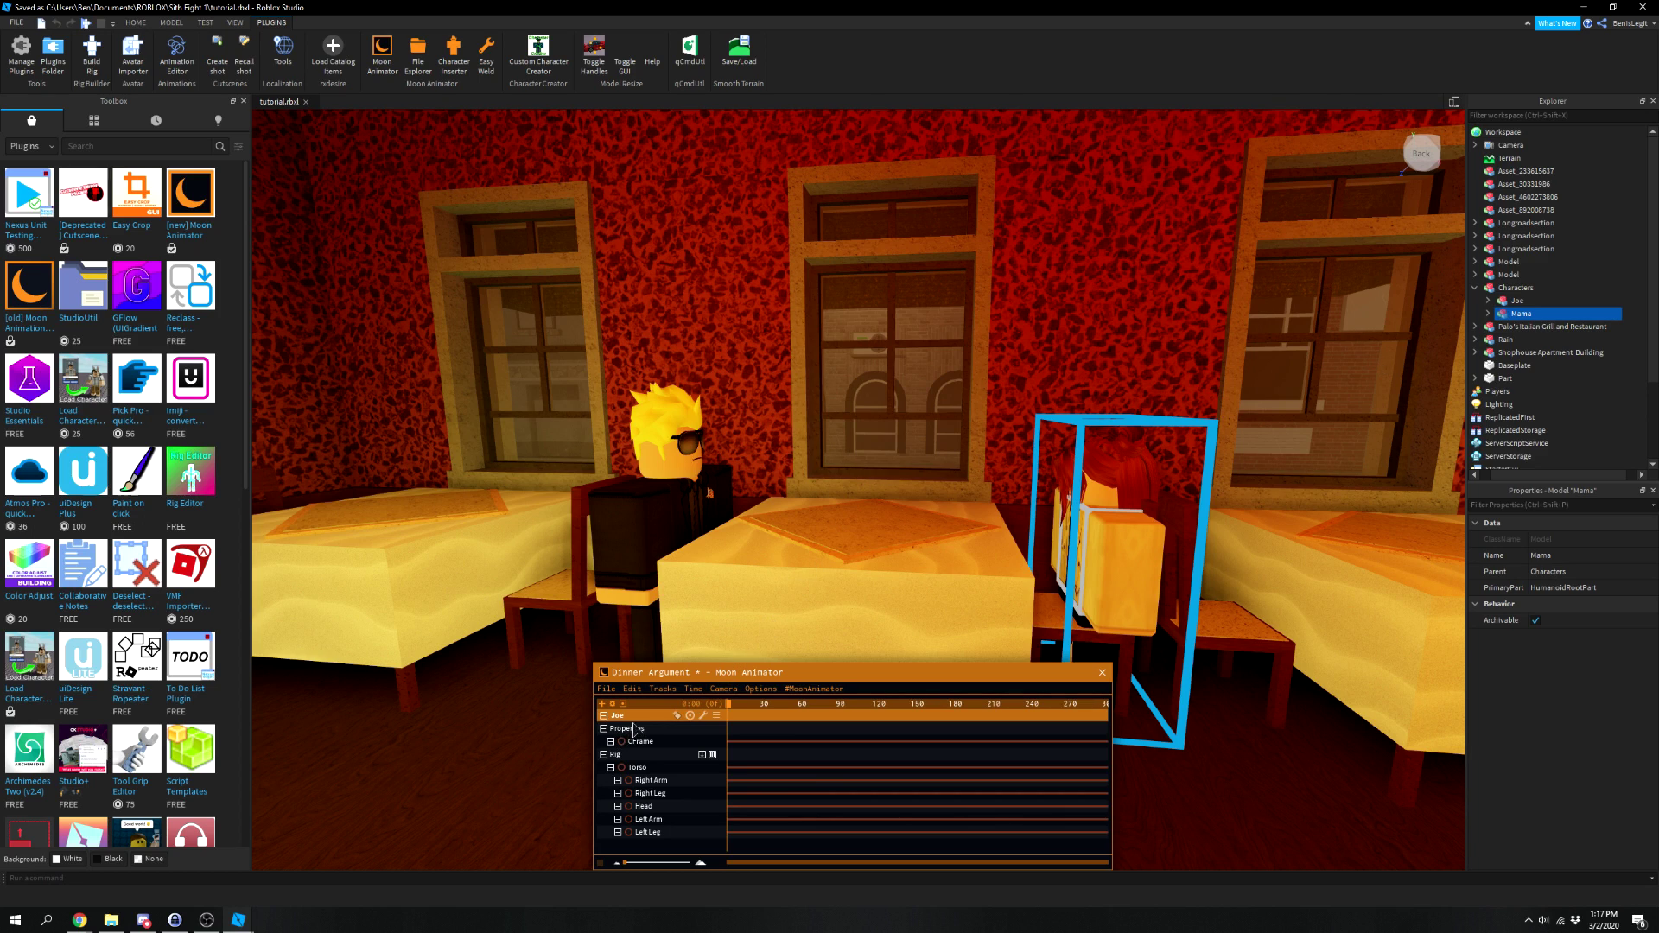
left_click(603, 705)
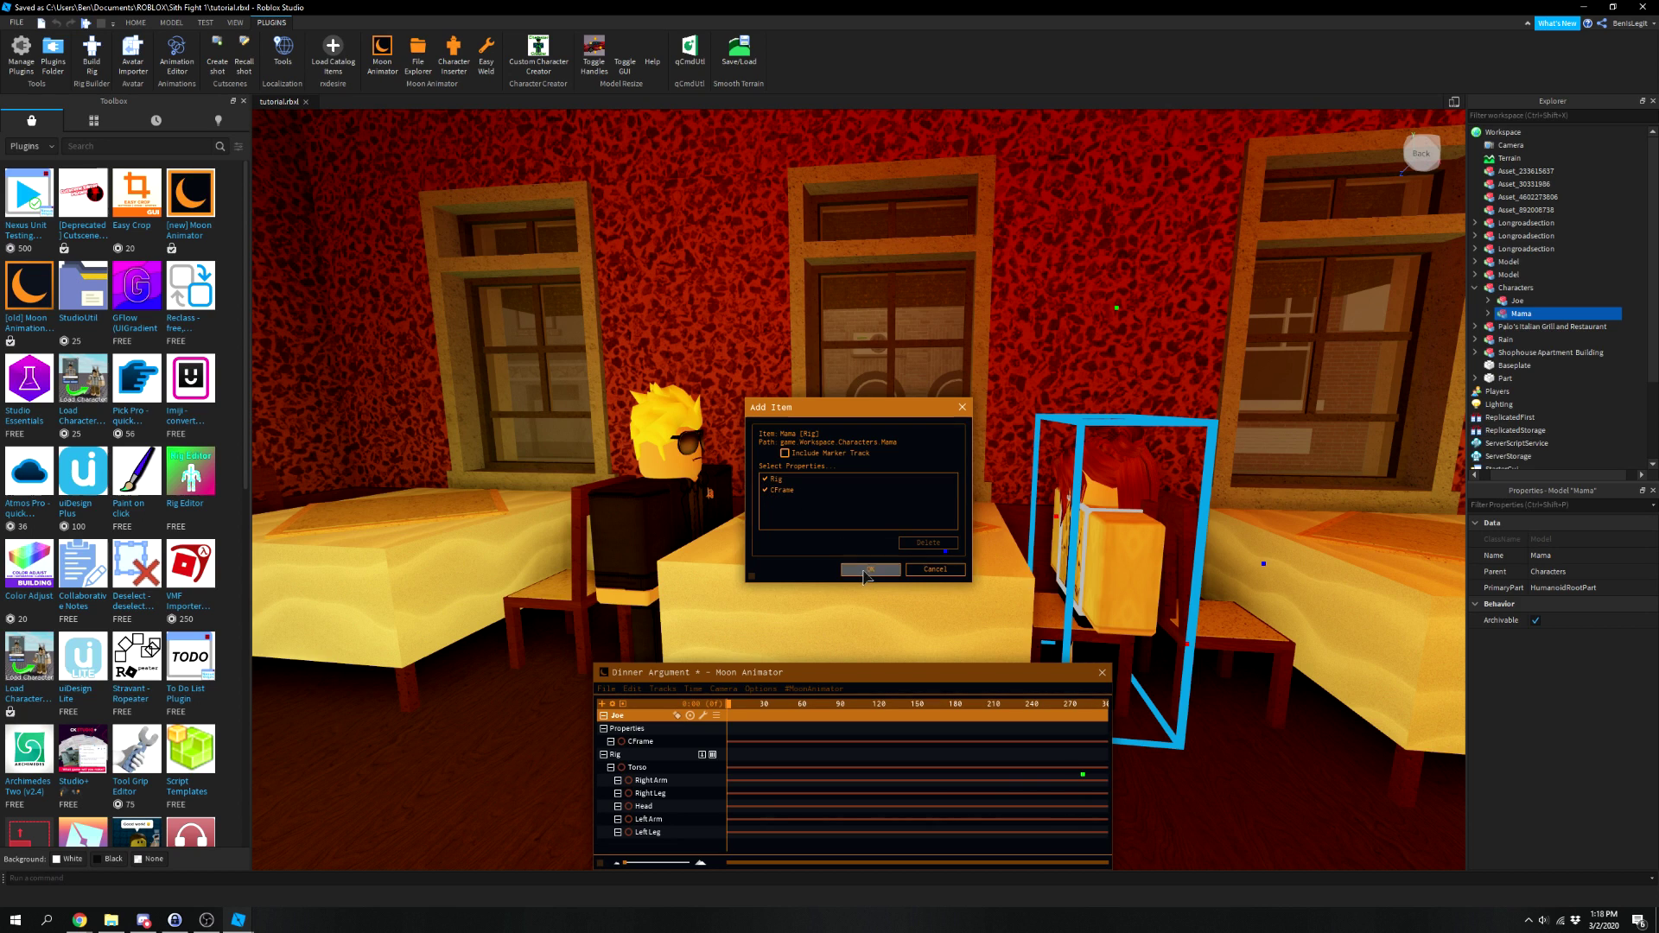
left_click(870, 569)
scroll(659, 827, "down", 3)
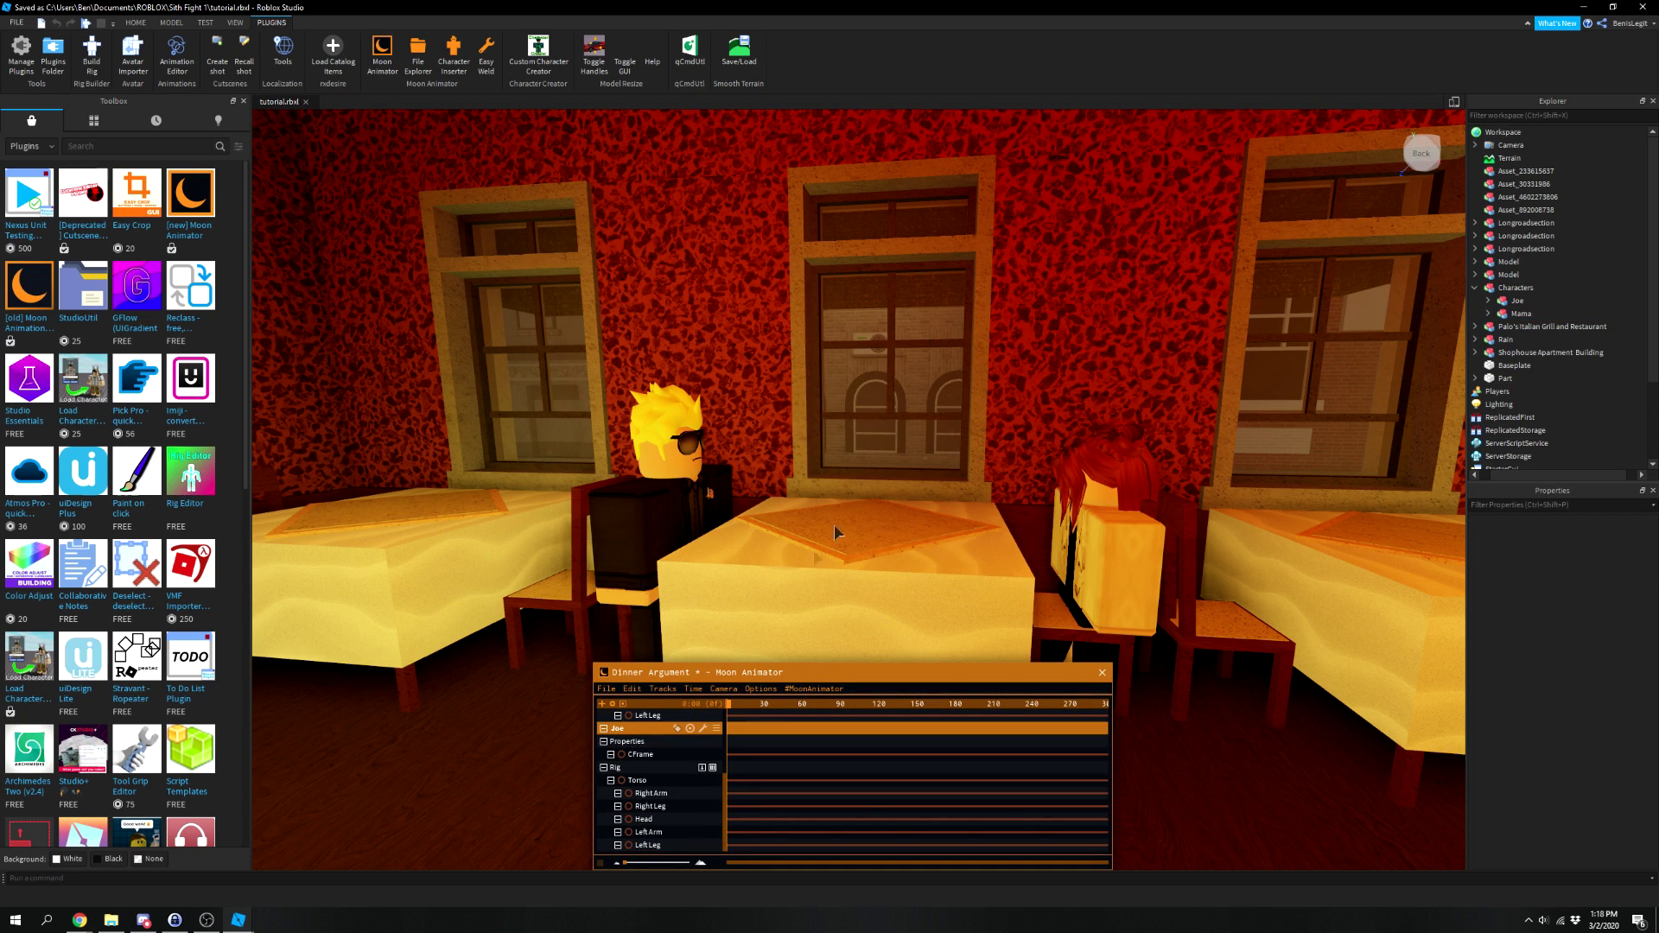
Select Joe's torso and shift its position slightly beside the table.
right_click_drag(705, 544, 705, 544)
key("w")
key("w")
key("s")
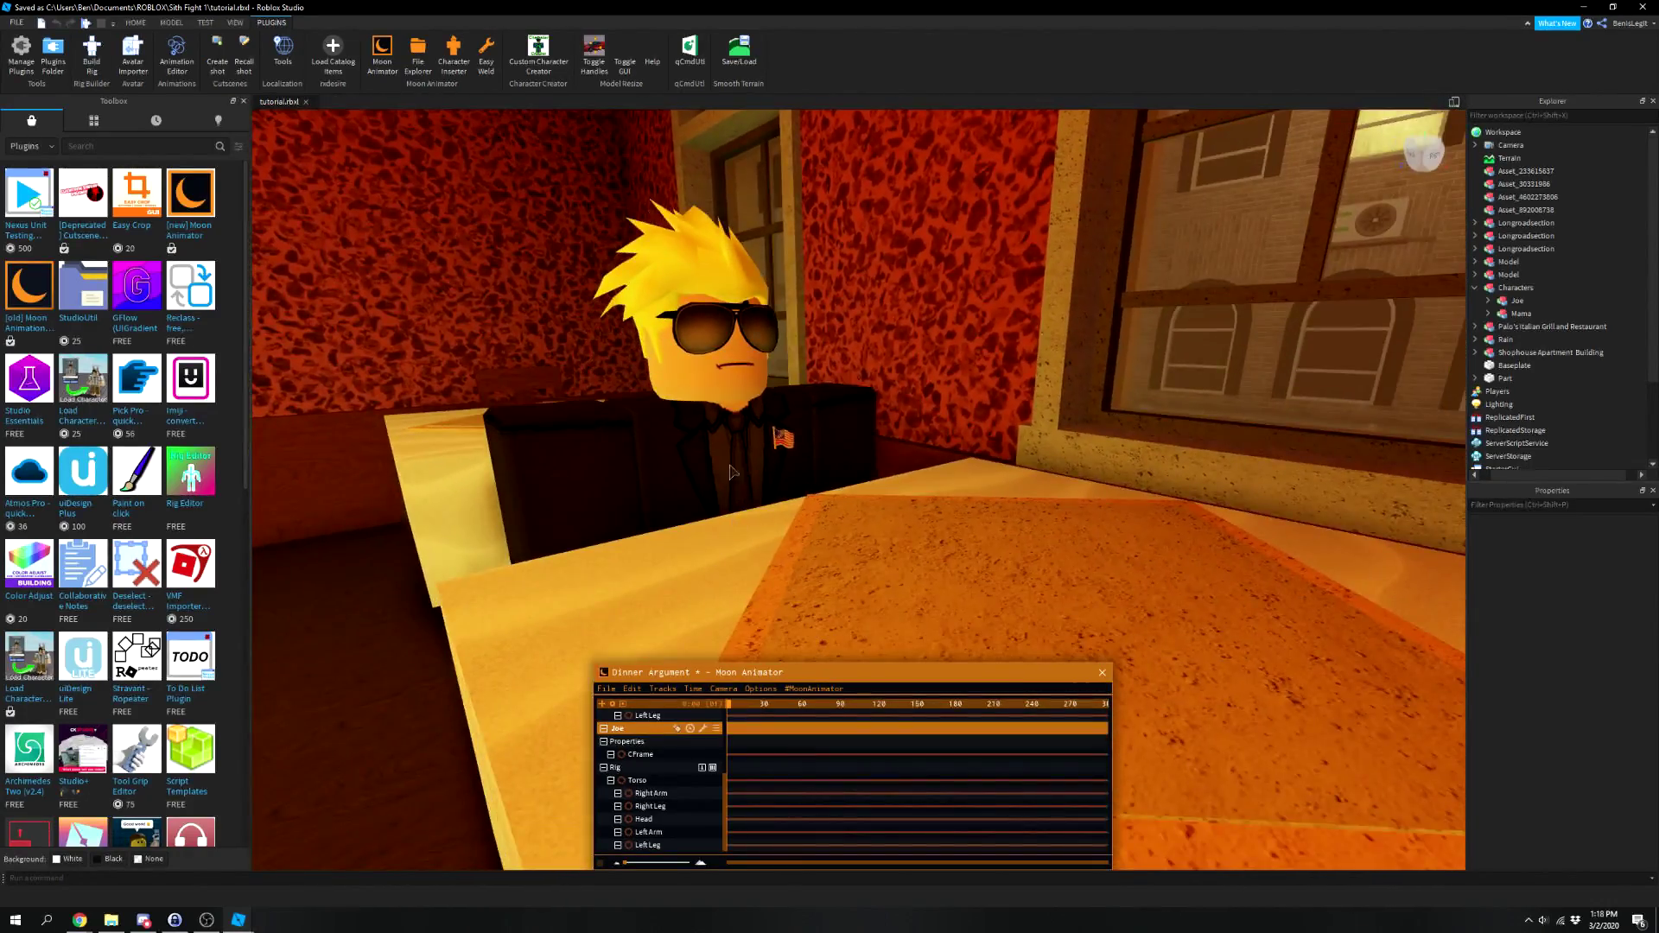
key("d")
left_click(723, 465)
key("a")
right_click_drag(723, 466, 723, 465)
key("d")
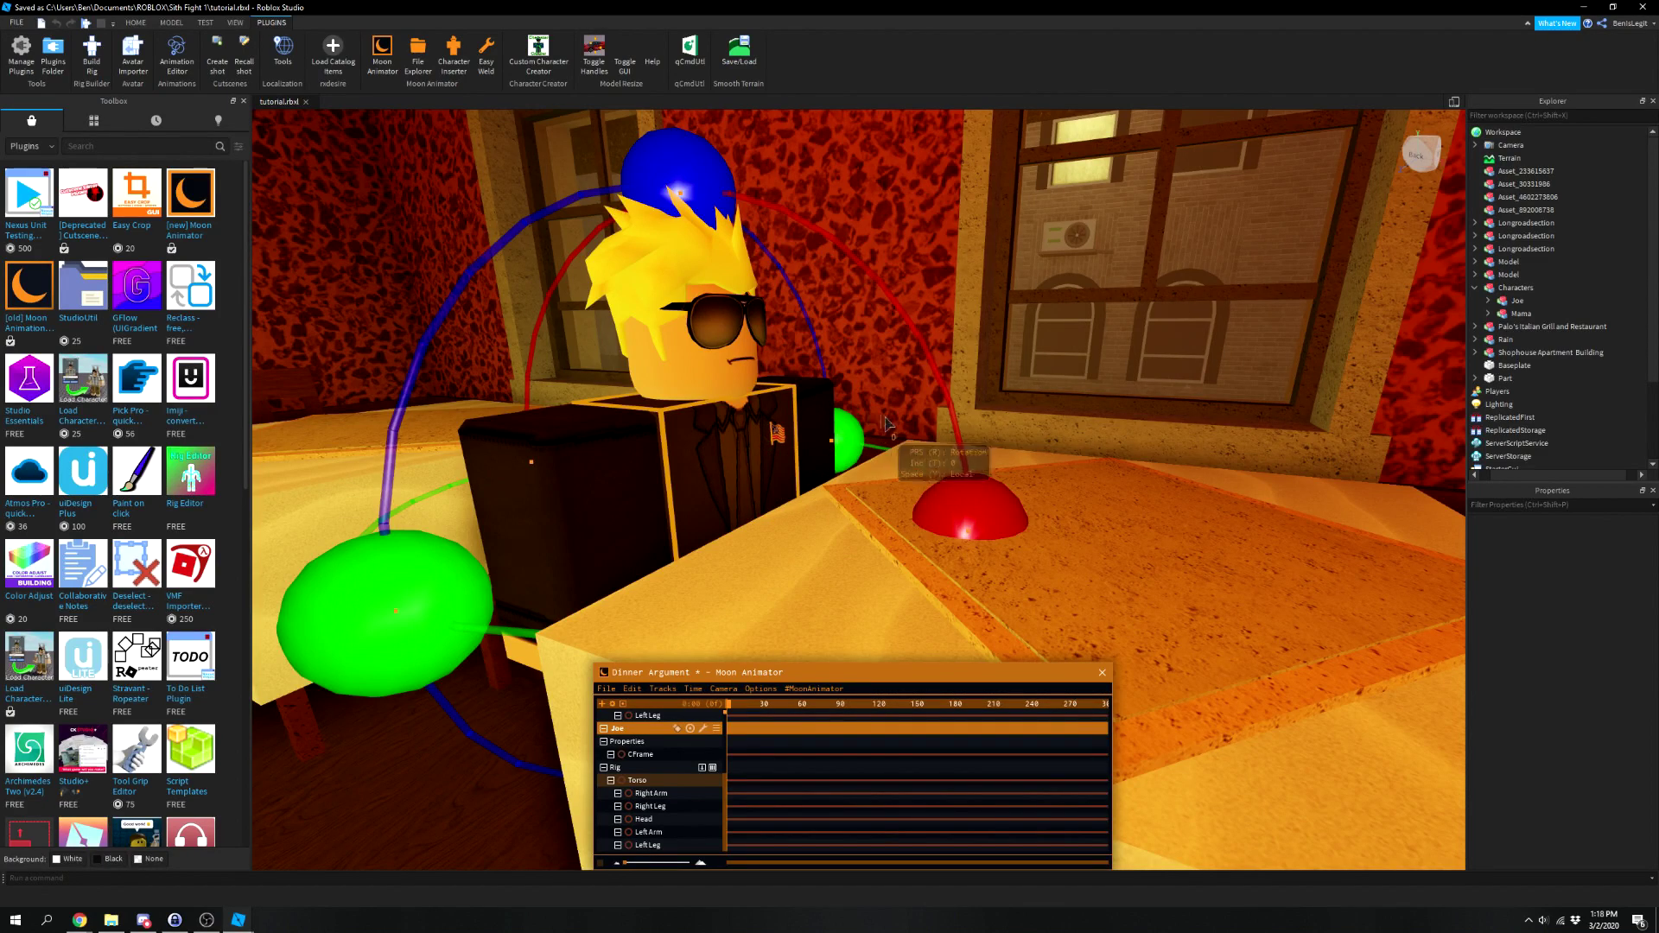
scroll(887, 508, "down", 3)
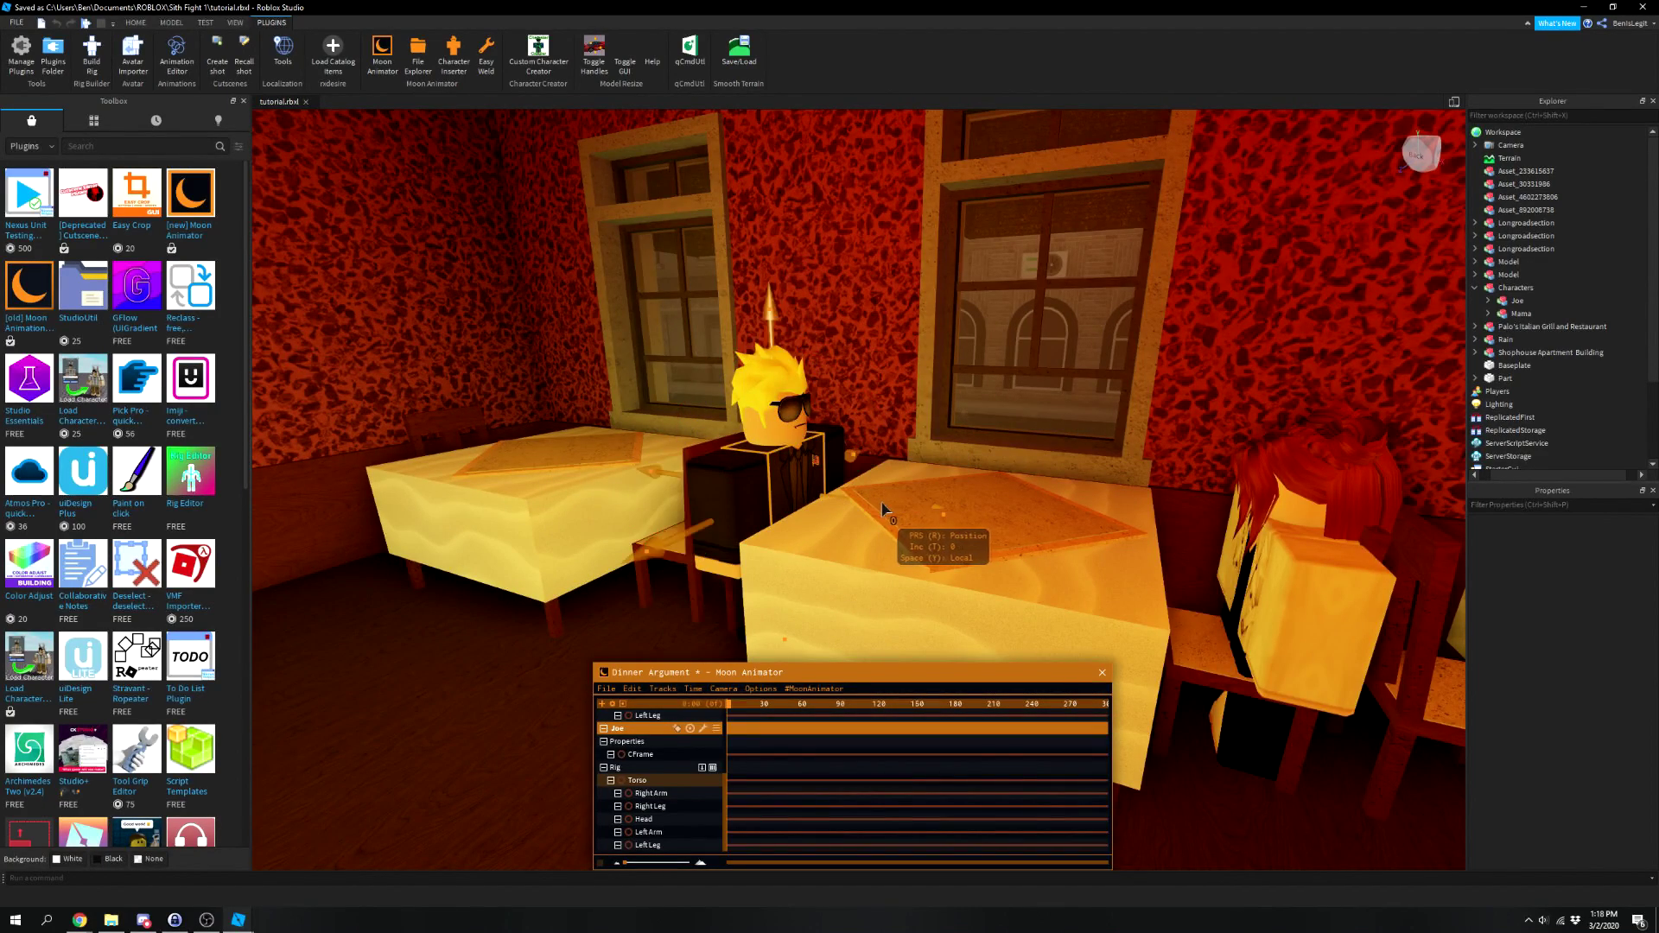
key("a")
right_click_drag(868, 480, 907, 497)
key("r")
scroll(1060, 501, "up", 2)
key("q")
right_click_drag(1059, 498, 1070, 461)
key("a")
key("r")
key("r")
key("e")
key("q")
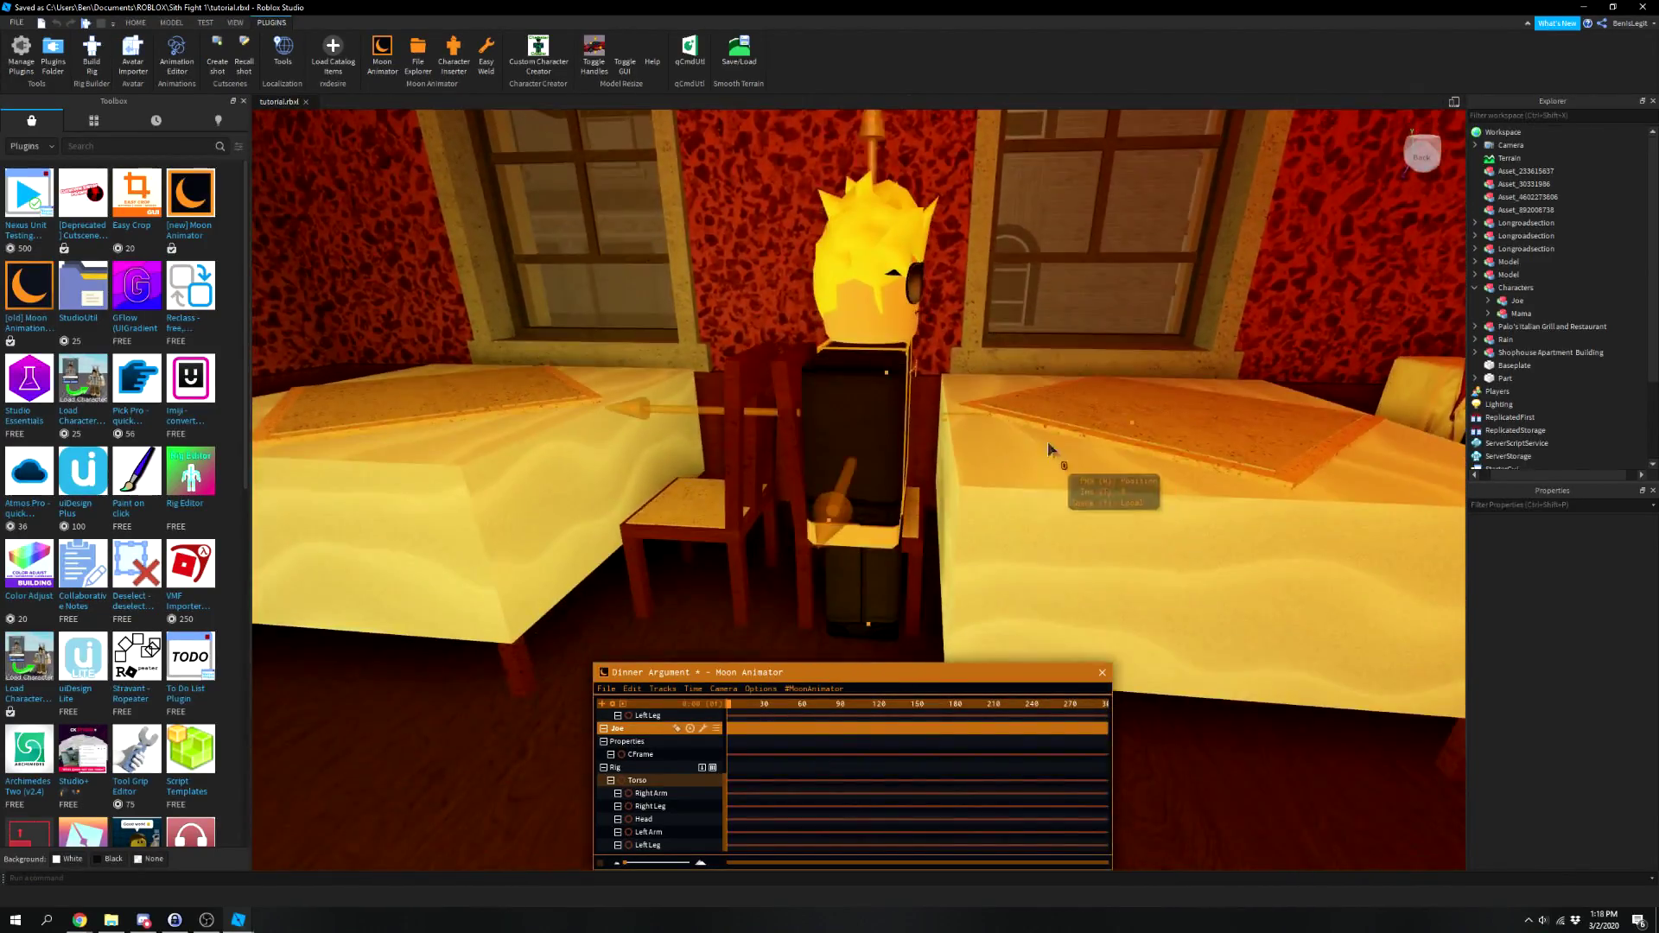
key("d")
left_click_drag(930, 420, 918, 421)
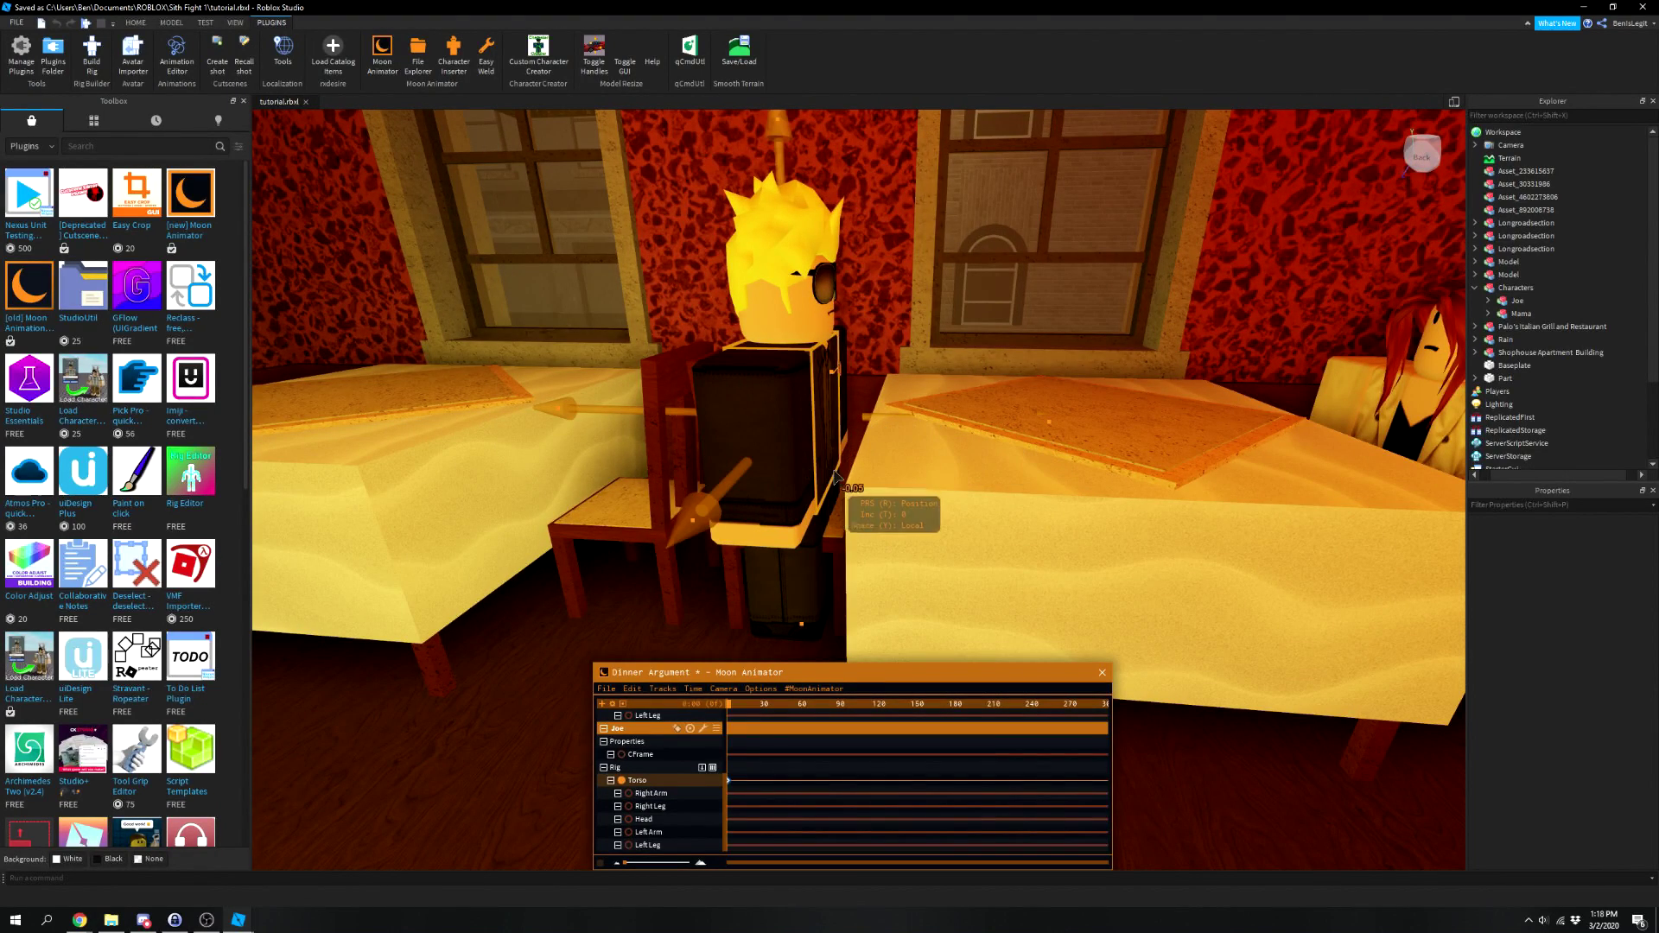
Rotate Joe's left arm up so it reaches out over the table.
key("r")
left_click(812, 406)
left_click_drag(843, 385, 883, 254)
key("r")
left_click(948, 389)
key("r")
key("w")
key("q")
key("a")
Select Joe's right leg and adjust its rotation for the seated pose.
left_click(874, 480)
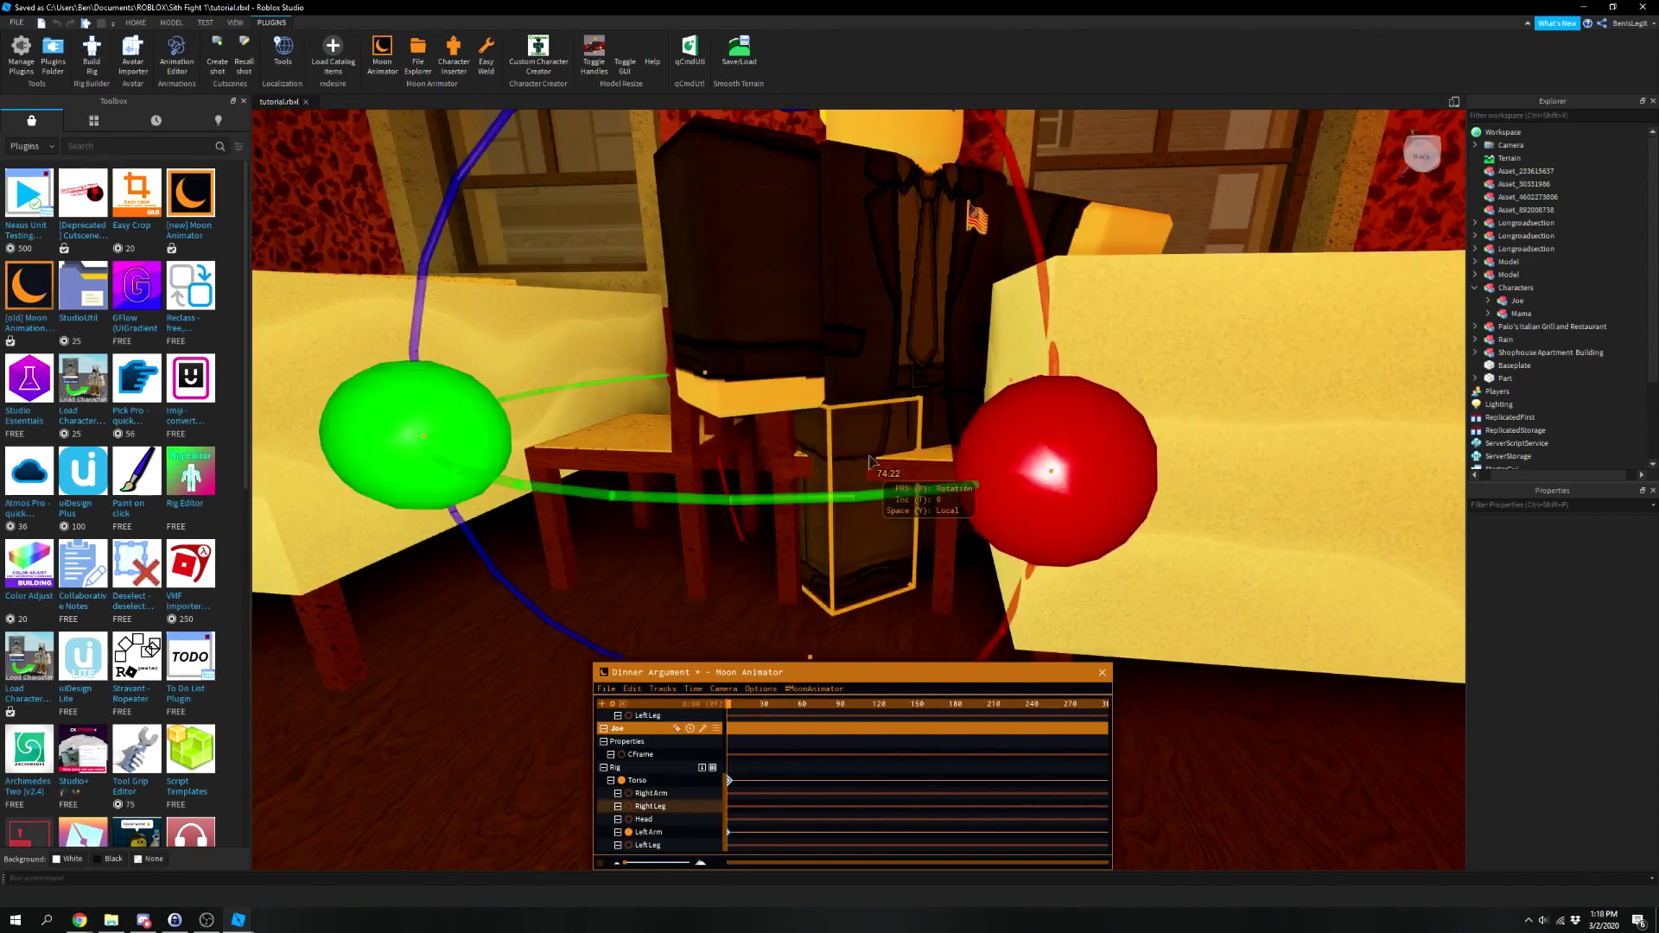
right_click_drag(874, 480, 951, 512)
left_click_drag(1027, 460, 1131, 172)
key("r")
left_click(942, 527)
left_click(899, 448)
key("r")
Raise Joe's right arm out beside the chair back and refine his seated pose.
key("e")
left_click(855, 346)
left_click_drag(1028, 440, 1033, 380)
left_click(861, 542)
right_click_drag(862, 542, 899, 492)
left_click_drag(1210, 329, 1178, 362)
key("e")
left_click(697, 483)
right_click_drag(696, 483, 1029, 416)
left_click(873, 415)
left_click_drag(830, 562, 851, 510)
left_click(864, 510)
left_click_drag(1188, 428, 898, 260)
key("r")
left_click_drag(1007, 587, 951, 553)
left_click(1139, 435)
mouse_move(1139, 435)
right_mouse_down()
mouse_move(1153, 389)
mouse_move(1139, 439)
right_mouse_up()
scroll(1141, 441, "up", 2)
Adjust Mama's torso so she sits on her chair facing the table.
left_click(760, 432)
key("r")
left_click_drag(774, 451, 786, 499)
left_click_drag(931, 452, 891, 479)
left_click_drag(611, 499, 640, 429)
left_click(903, 326)
scroll(906, 311, "down", 1)
right_click_drag(905, 311, 810, 461)
left_click(816, 406)
left_click_drag(741, 425, 743, 522)
left_click(895, 283)
right_click_drag(895, 283, 873, 293)
scroll(890, 275, "up", 2)
key("d")
Rotate Mama's left leg into a seated position on the chair.
left_click(823, 450)
key("r")
left_click_drag(855, 344, 852, 251)
left_click_drag(715, 398, 628, 402)
key("r")
right_click_drag(791, 536, 864, 484)
left_click_drag(1088, 449, 1100, 478)
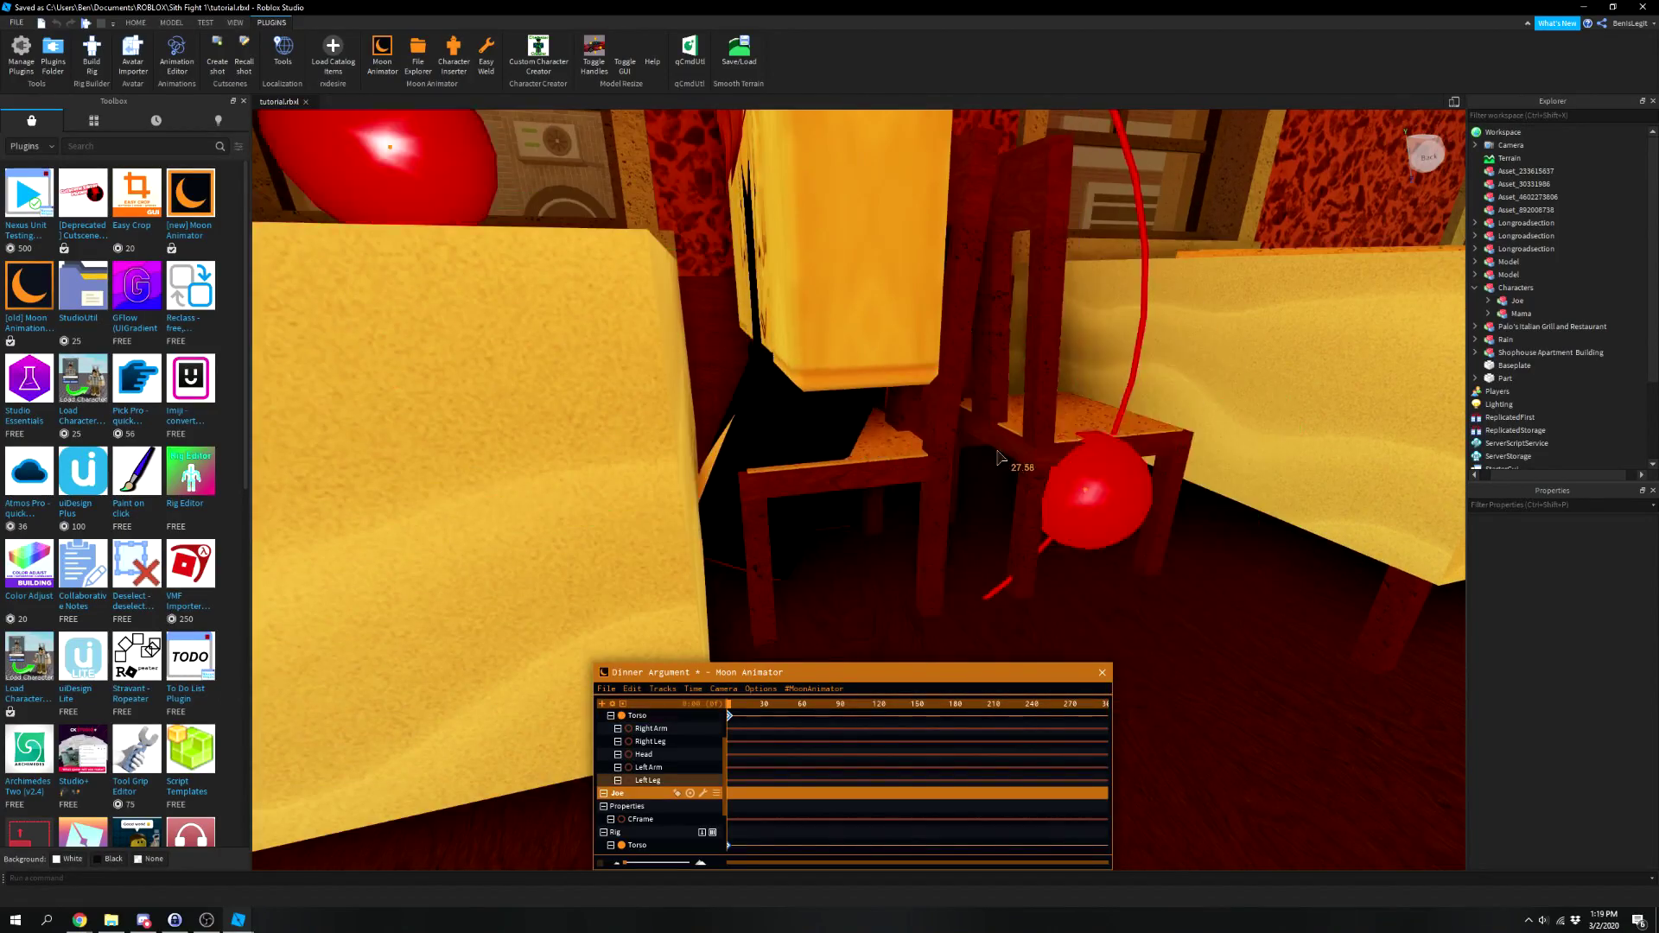
right_click_drag(951, 484, 737, 562)
Rotate Mama's arms forward so they rest on the table.
left_click(873, 314)
left_click_drag(659, 556, 619, 388)
left_click(828, 249)
scroll(828, 249, "down", 3)
mouse_move(827, 255)
right_mouse_down()
mouse_move(761, 259)
mouse_move(829, 276)
right_mouse_up()
left_click(760, 432)
left_click_drag(643, 268, 711, 241)
left_click(933, 526)
right_click_drag(933, 526, 967, 510)
left_click_drag(1012, 363, 939, 511)
mouse_move(938, 511)
right_mouse_down()
mouse_move(855, 493)
mouse_move(941, 484)
right_mouse_up()
Refine Mama's upper-body pose and rotate her head.
left_click(836, 362)
key("r")
left_click_drag(583, 378, 618, 378)
right_click_drag(778, 432, 734, 449)
scroll(778, 450, "up", 2)
left_click(851, 458)
key("r")
left_click_drag(596, 581, 856, 397)
left_click(856, 396)
right_click_drag(856, 397, 942, 298)
Check both characters' poses around the table and collapse the ribbon to enlarge the viewport.
left_click(943, 268)
scroll(943, 269, "down", 3)
scroll(941, 298, "up", 2)
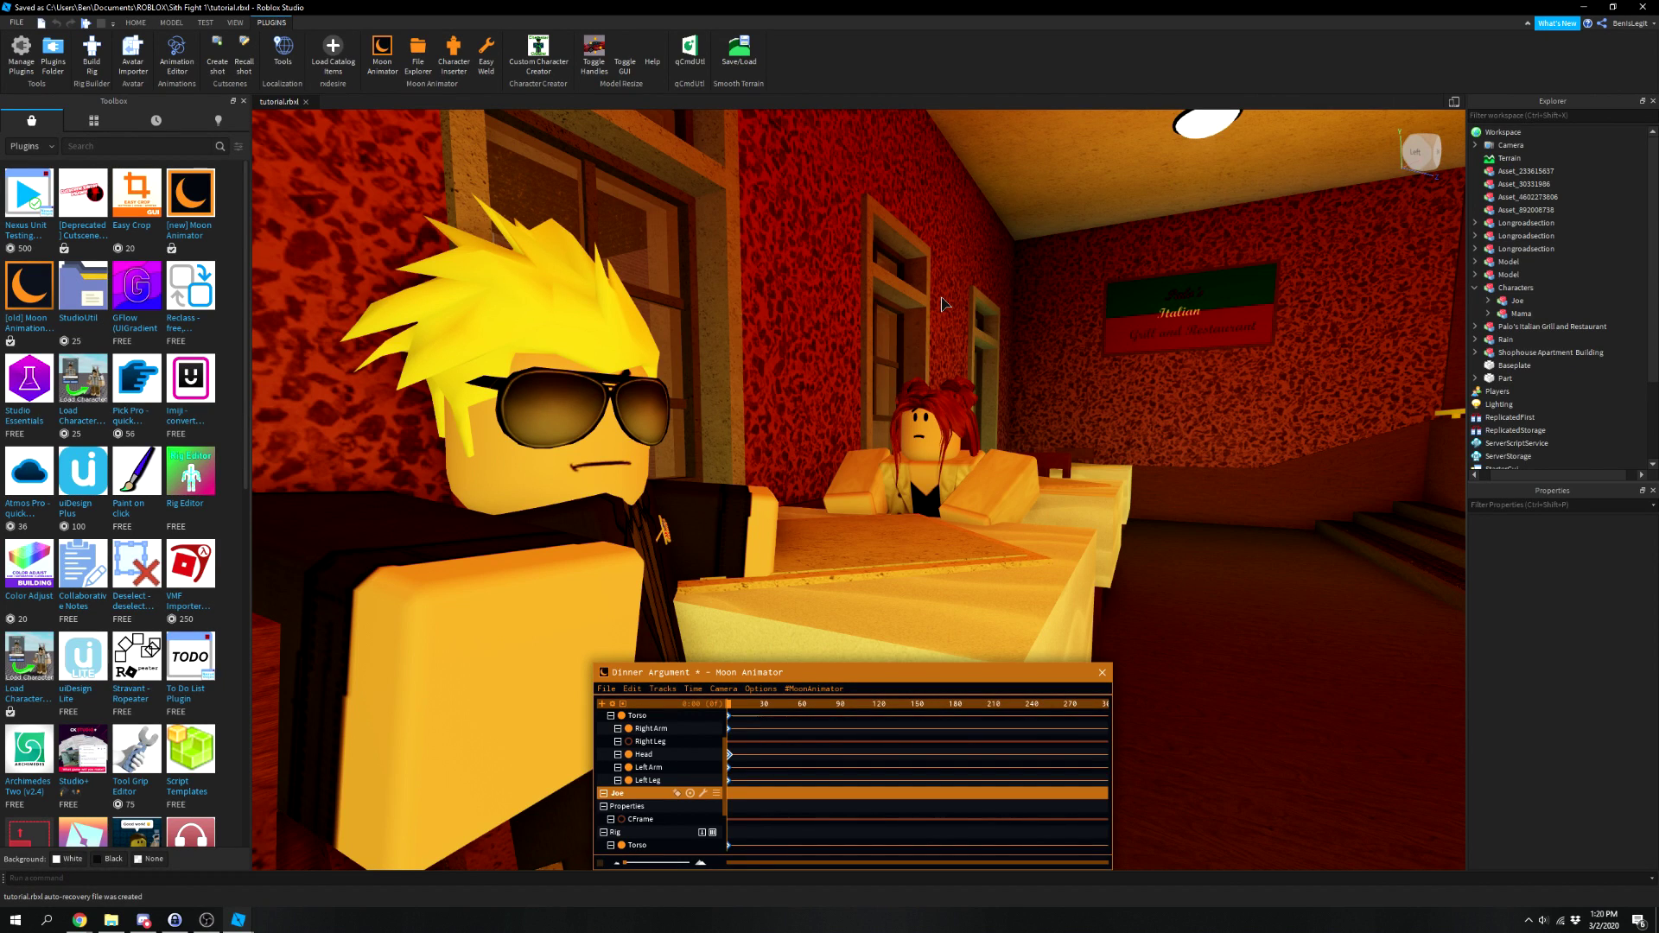
scroll(942, 295, "down", 3)
right_click_drag(942, 298, 926, 289)
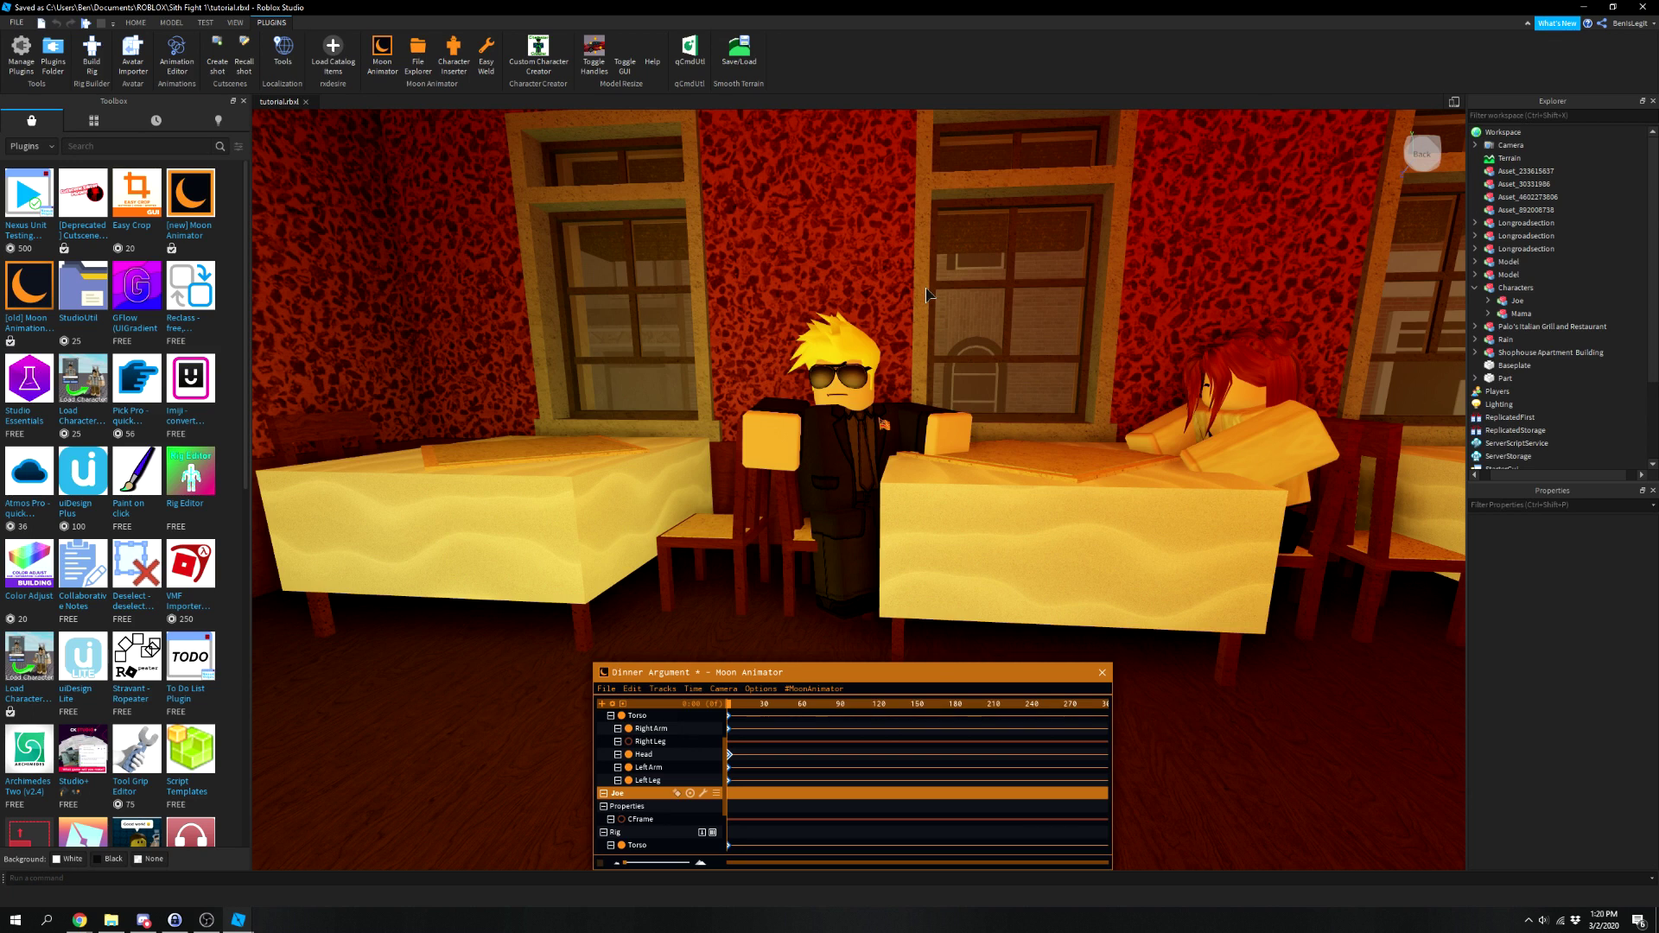
right_click_drag(926, 289, 908, 286)
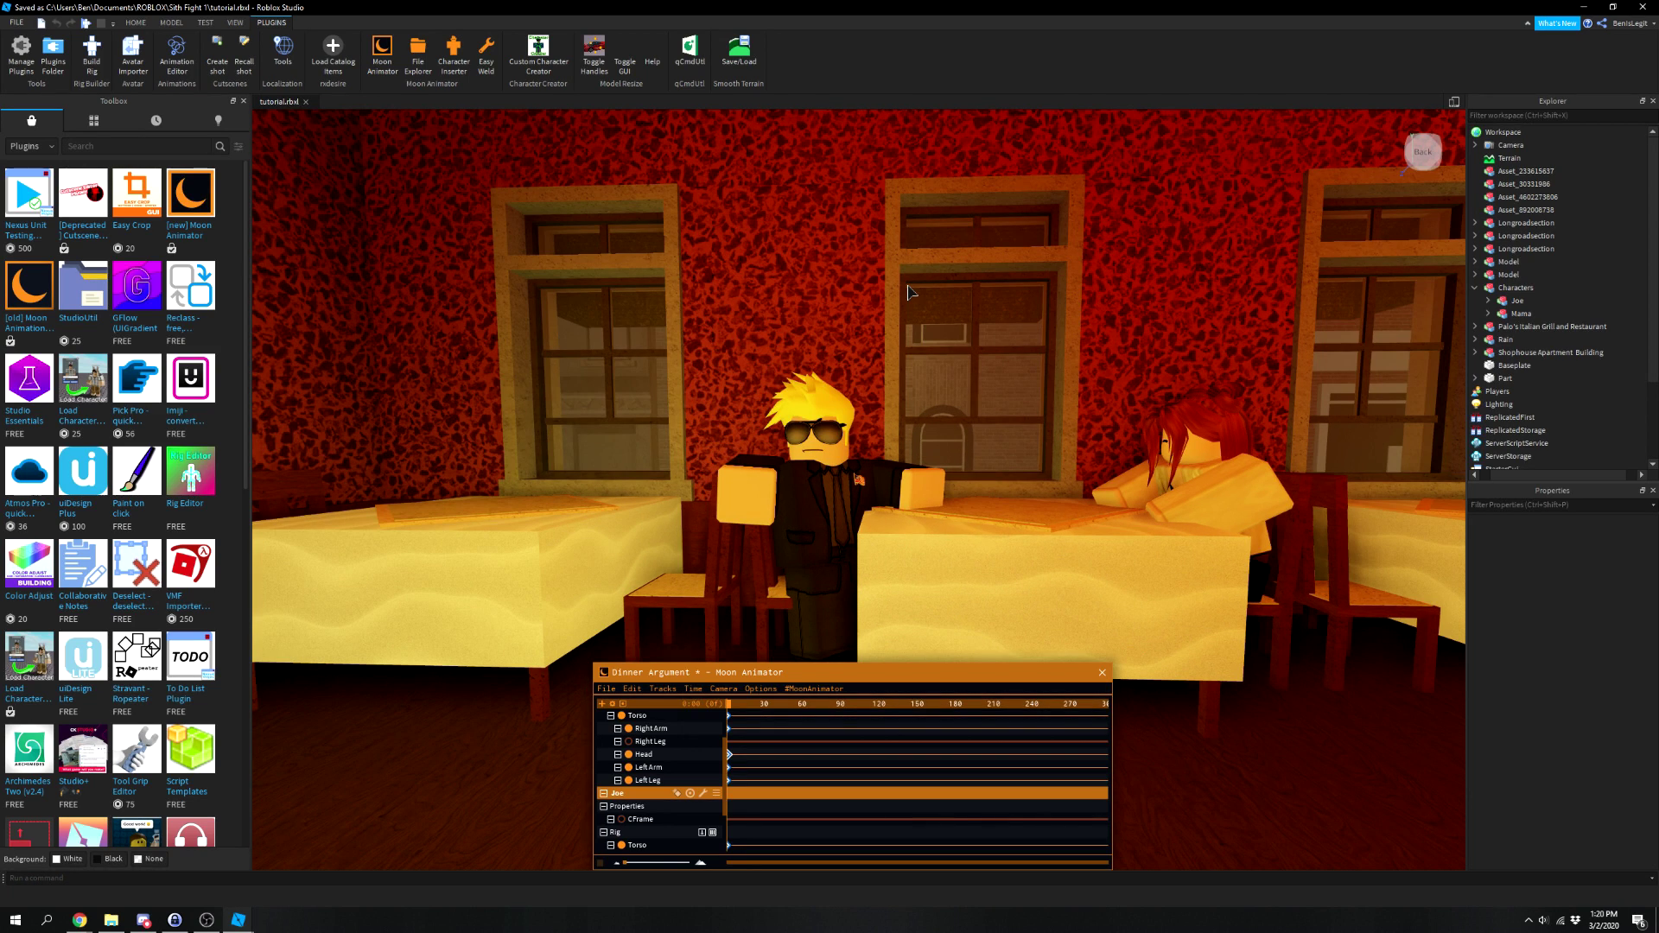
left_click(1528, 24)
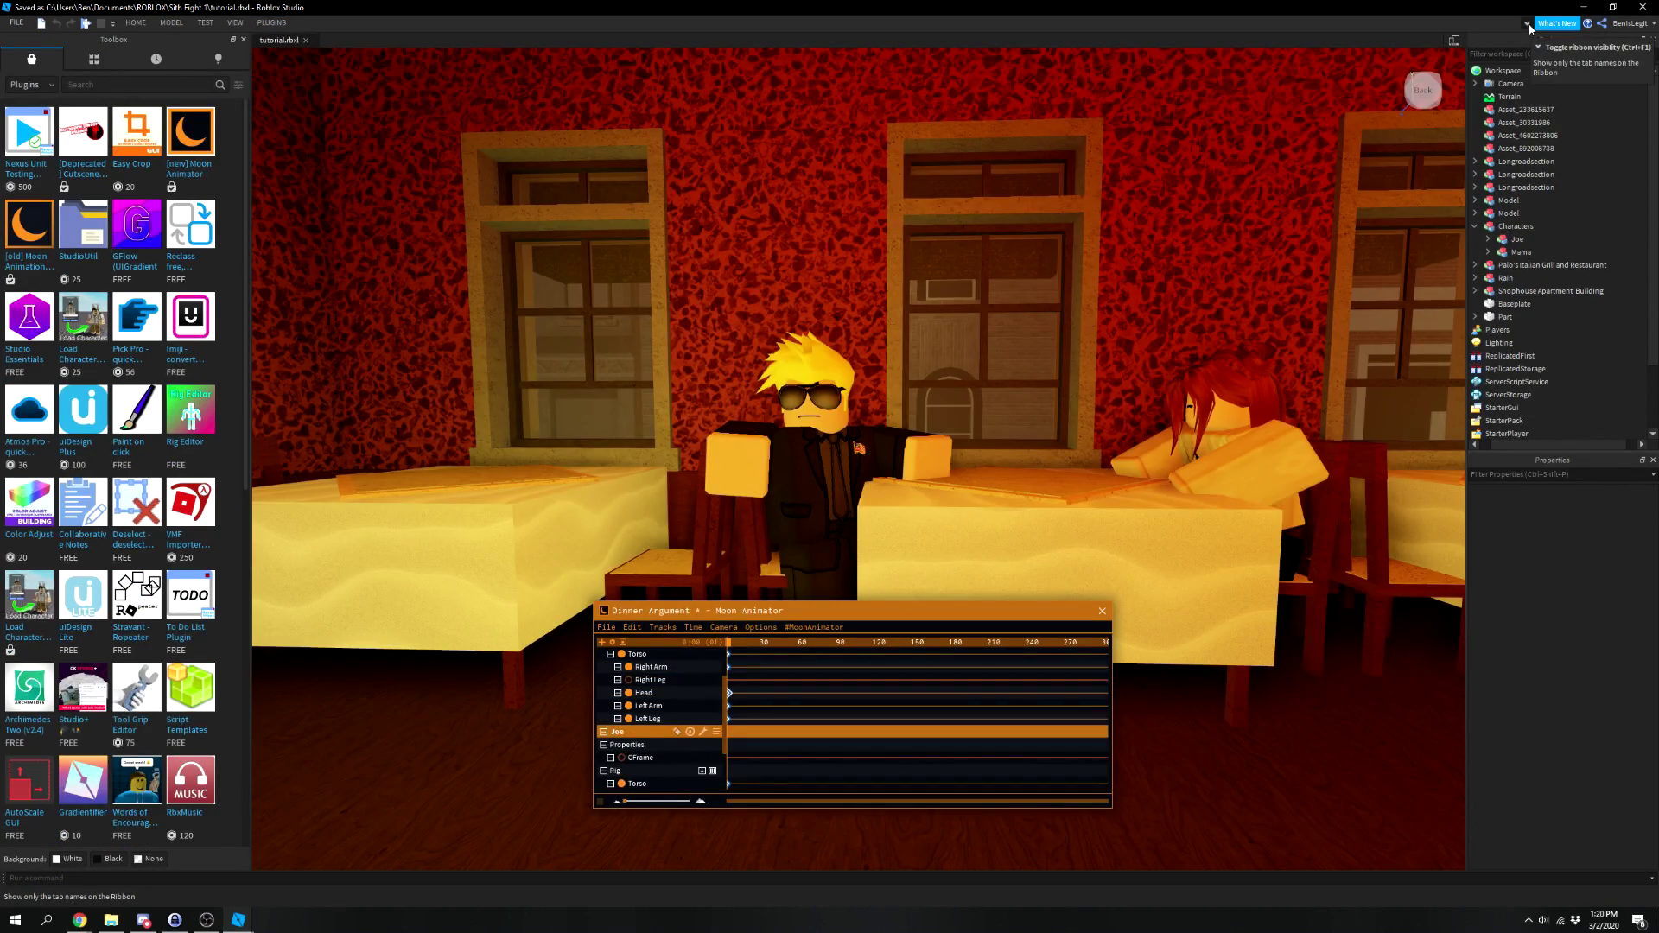
Find and launch the Fraps screen recorder.
left_click(16, 919)
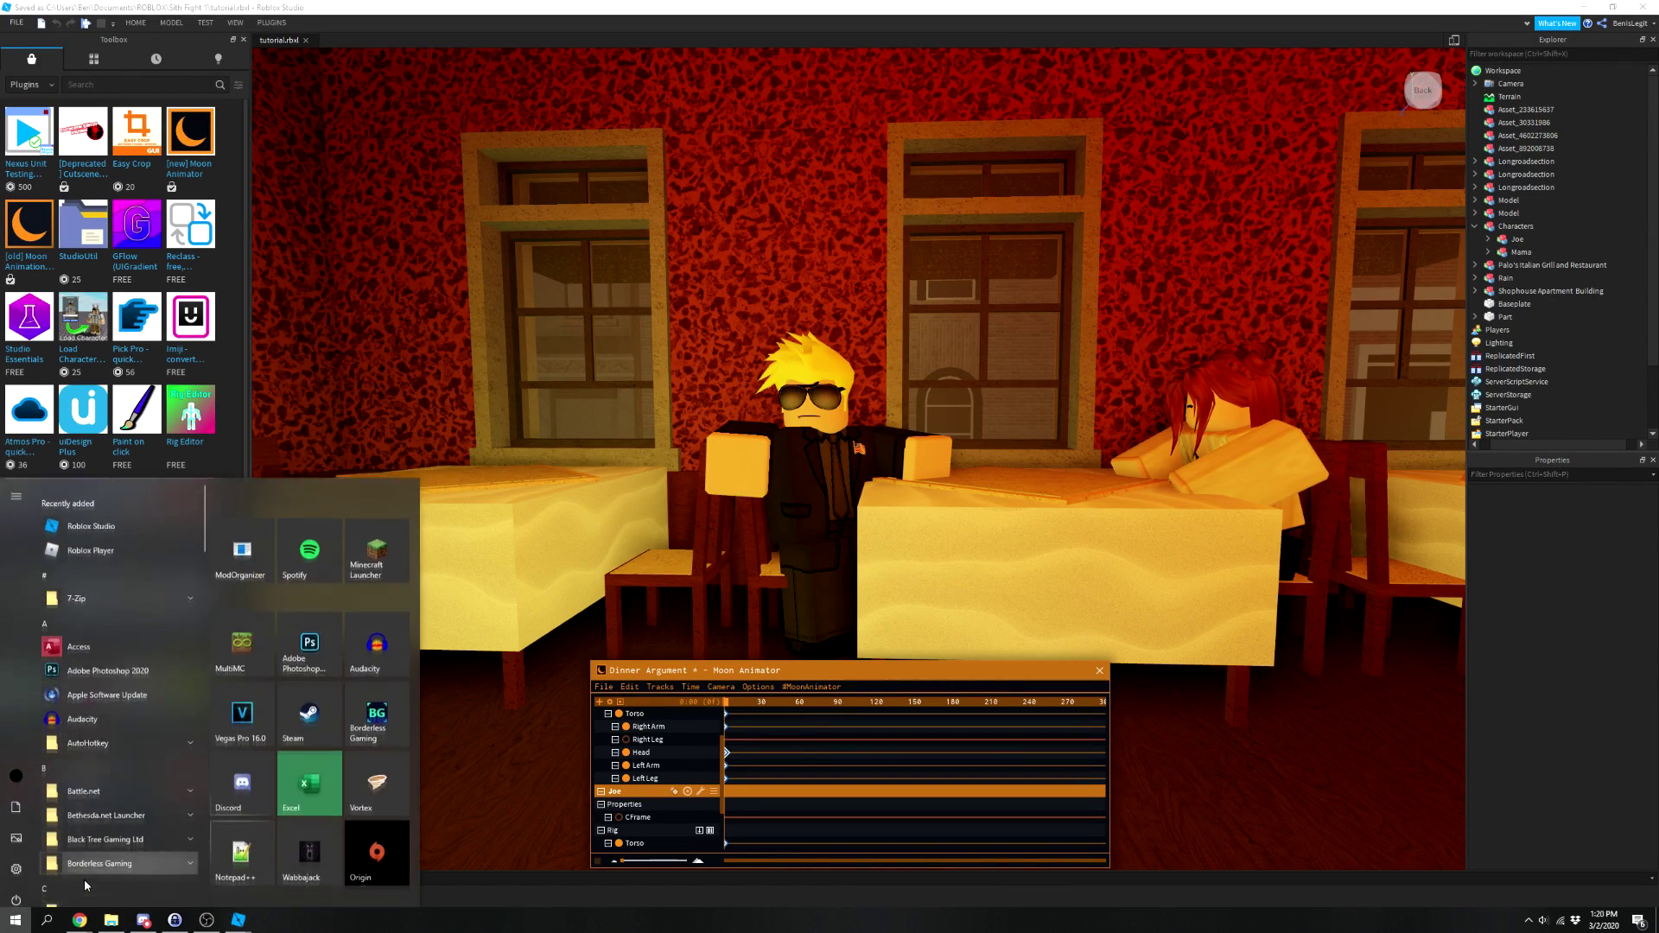
type("fraps")
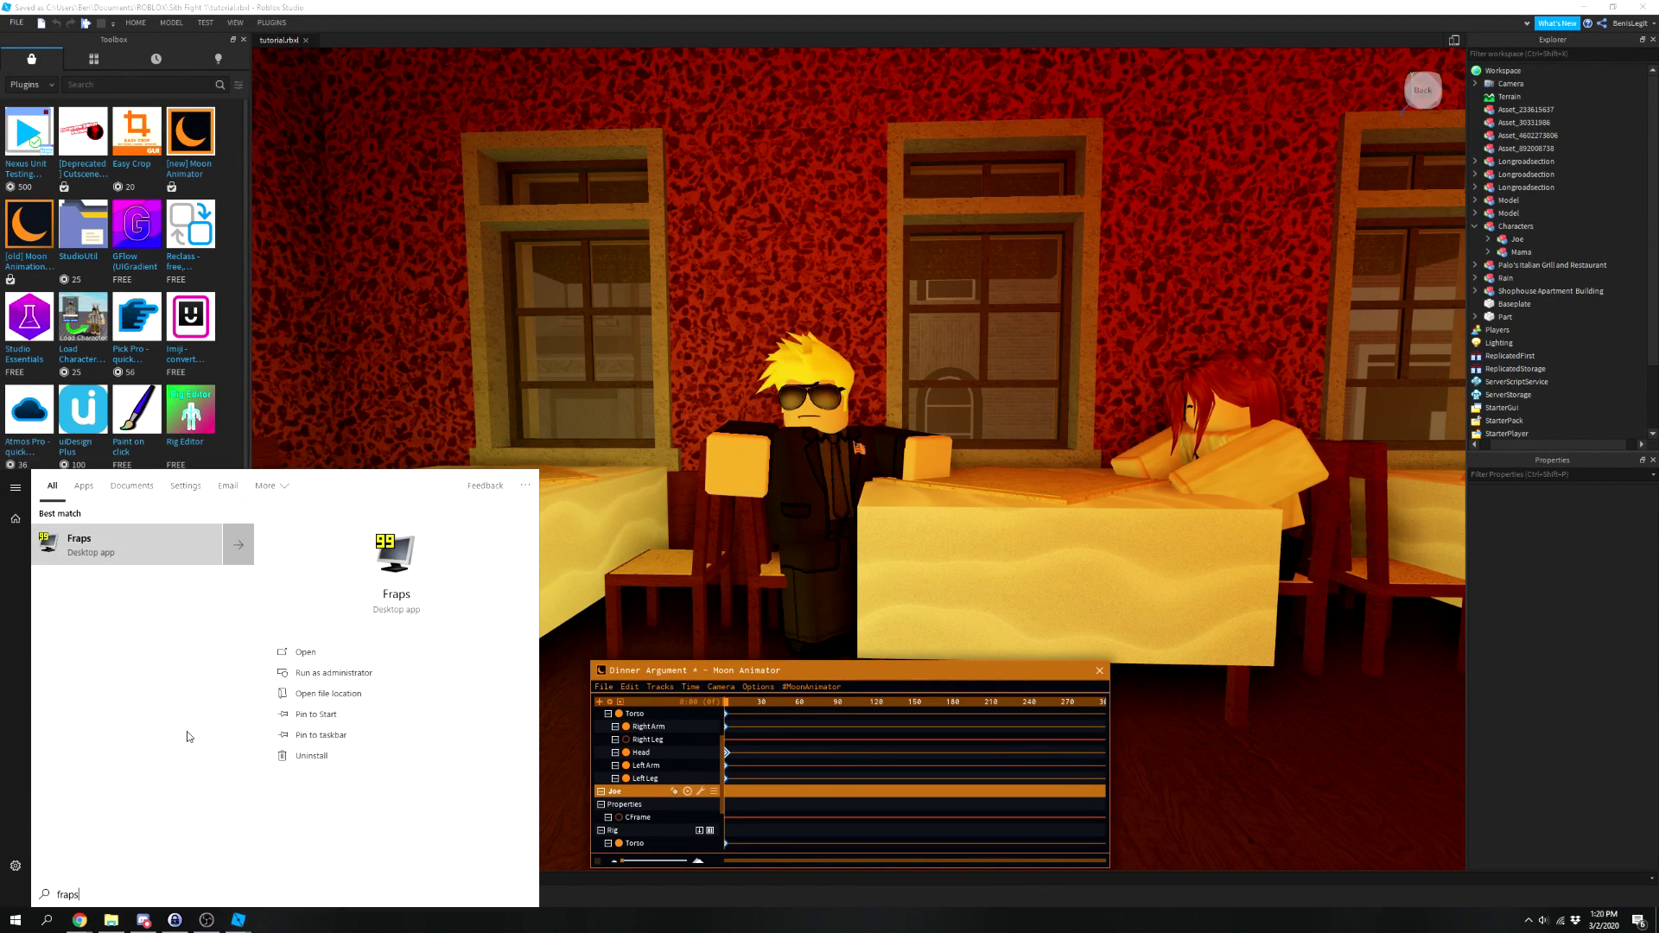
key("Return")
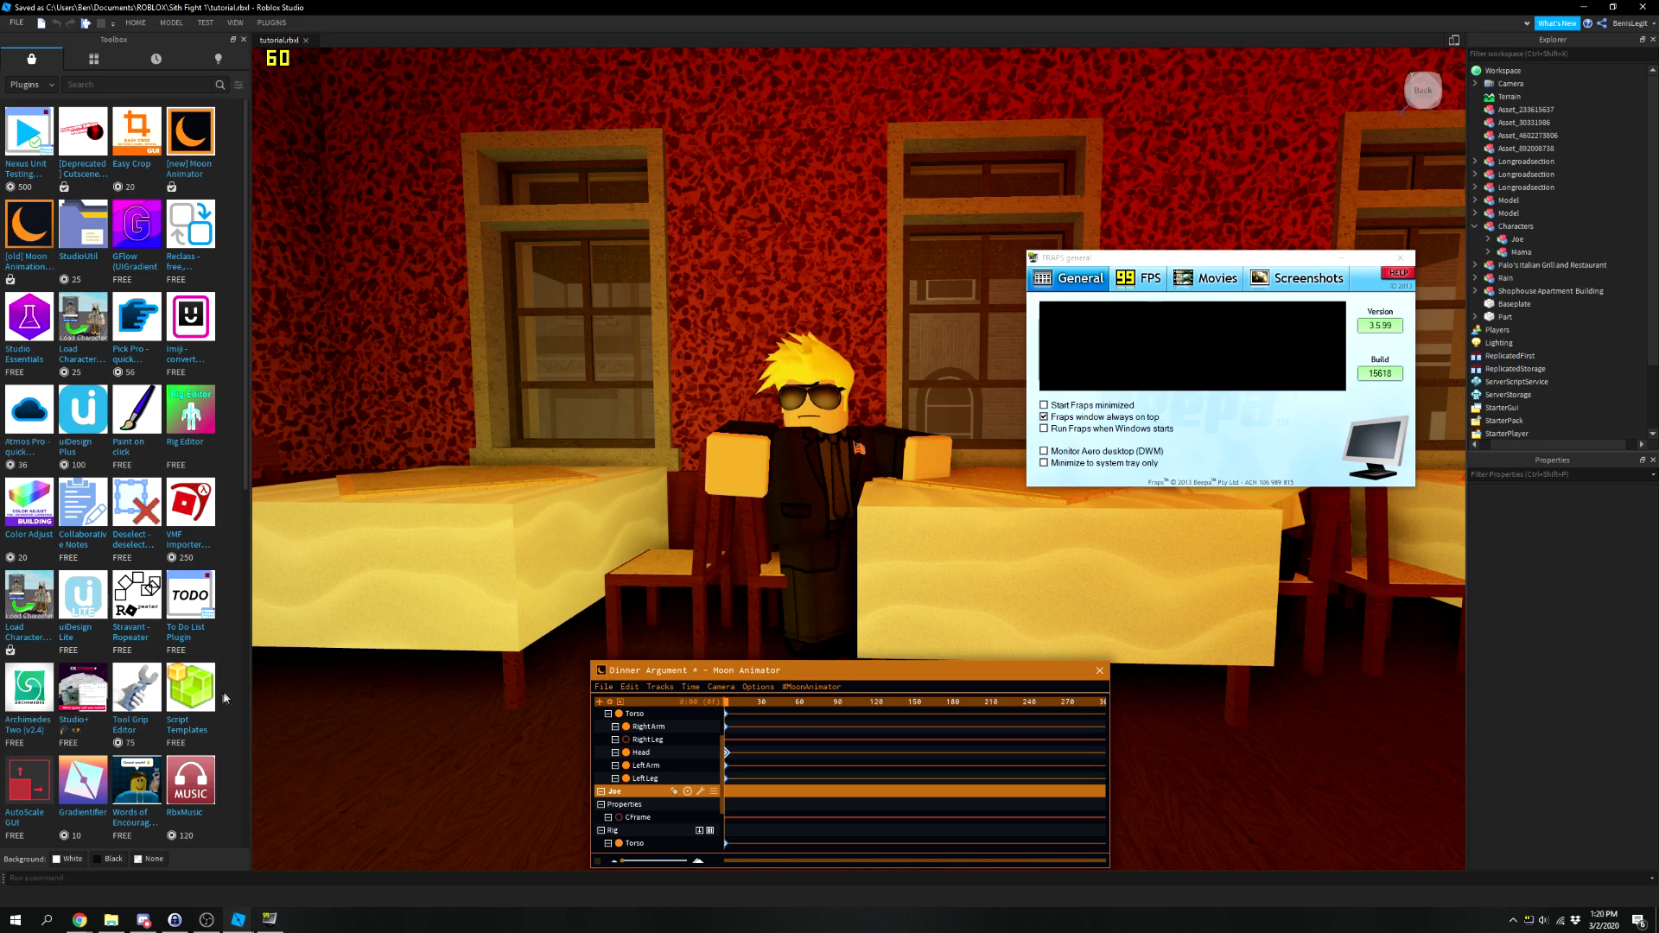
Set Fraps movies to save in F:\Vegas Pro Projects\Restaurant Scene\Captures with capture hotkey F9 at 60 fps, and minimize Fraps.
left_click(1218, 278)
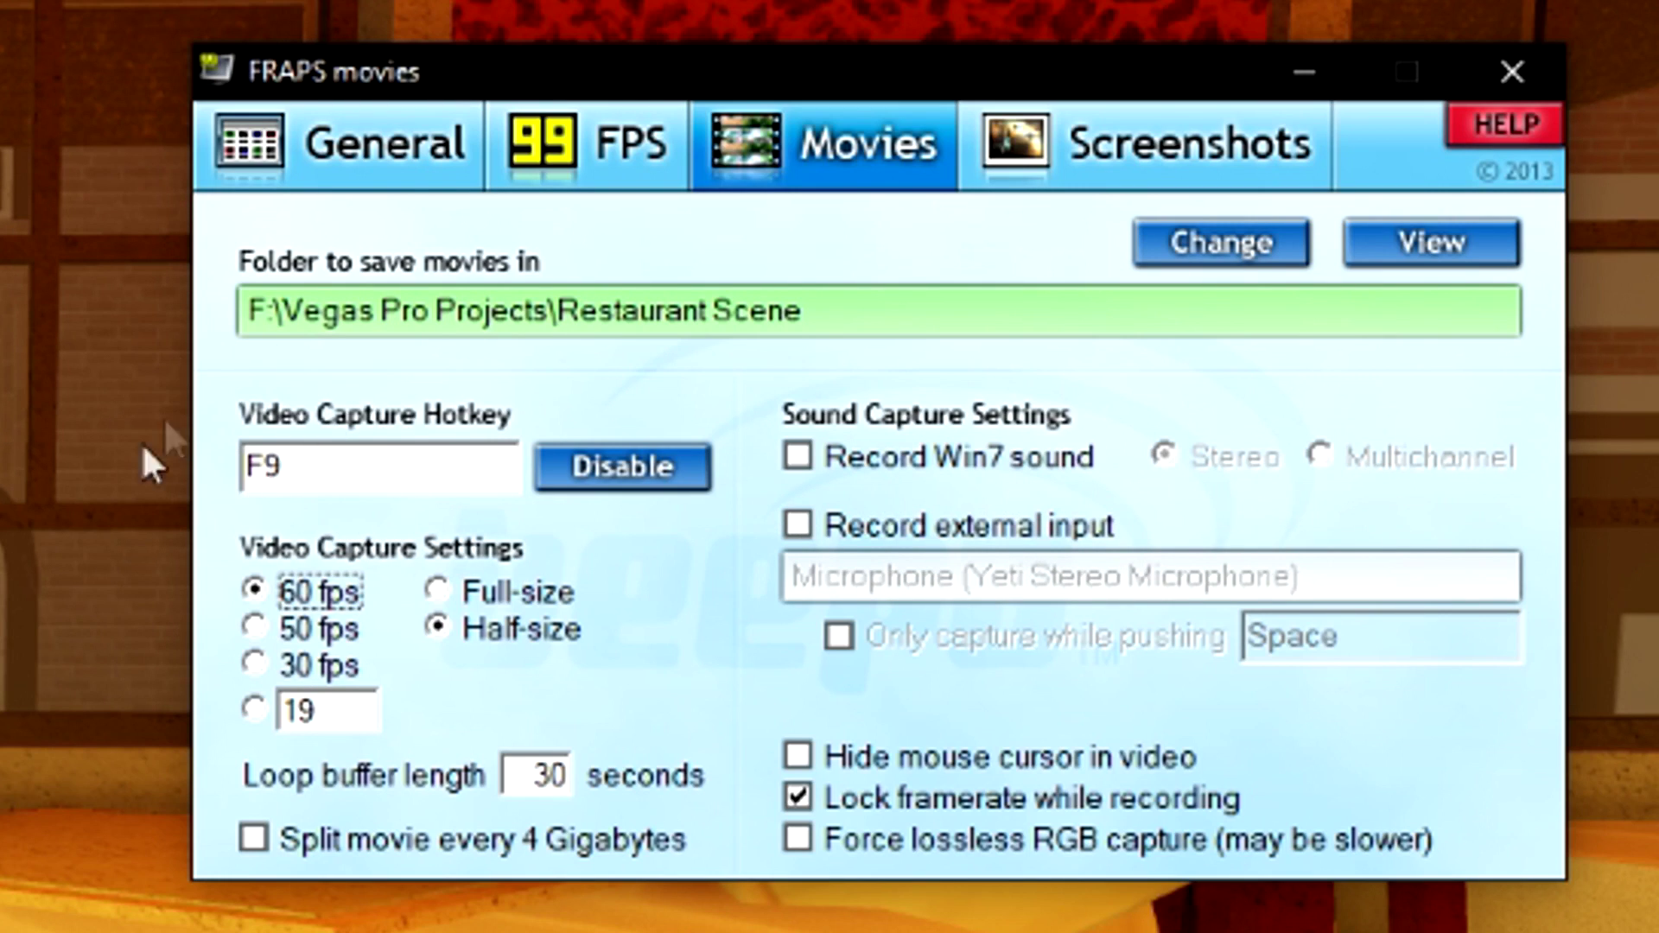
left_click(273, 474)
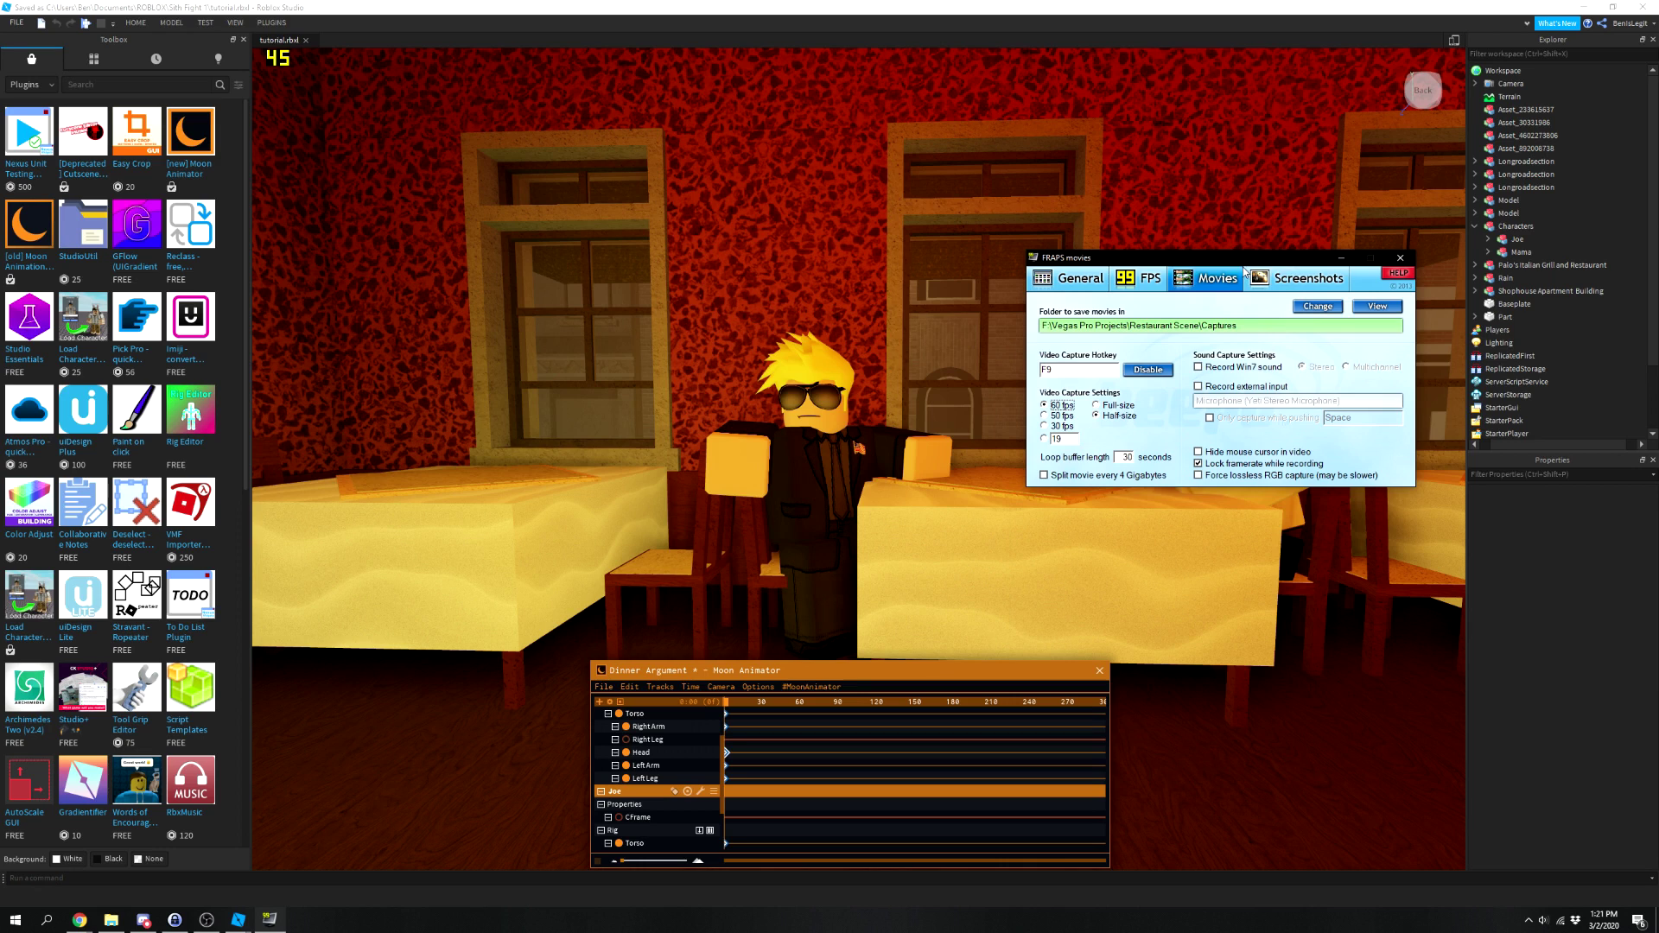
left_click_drag(1203, 263, 1343, 637)
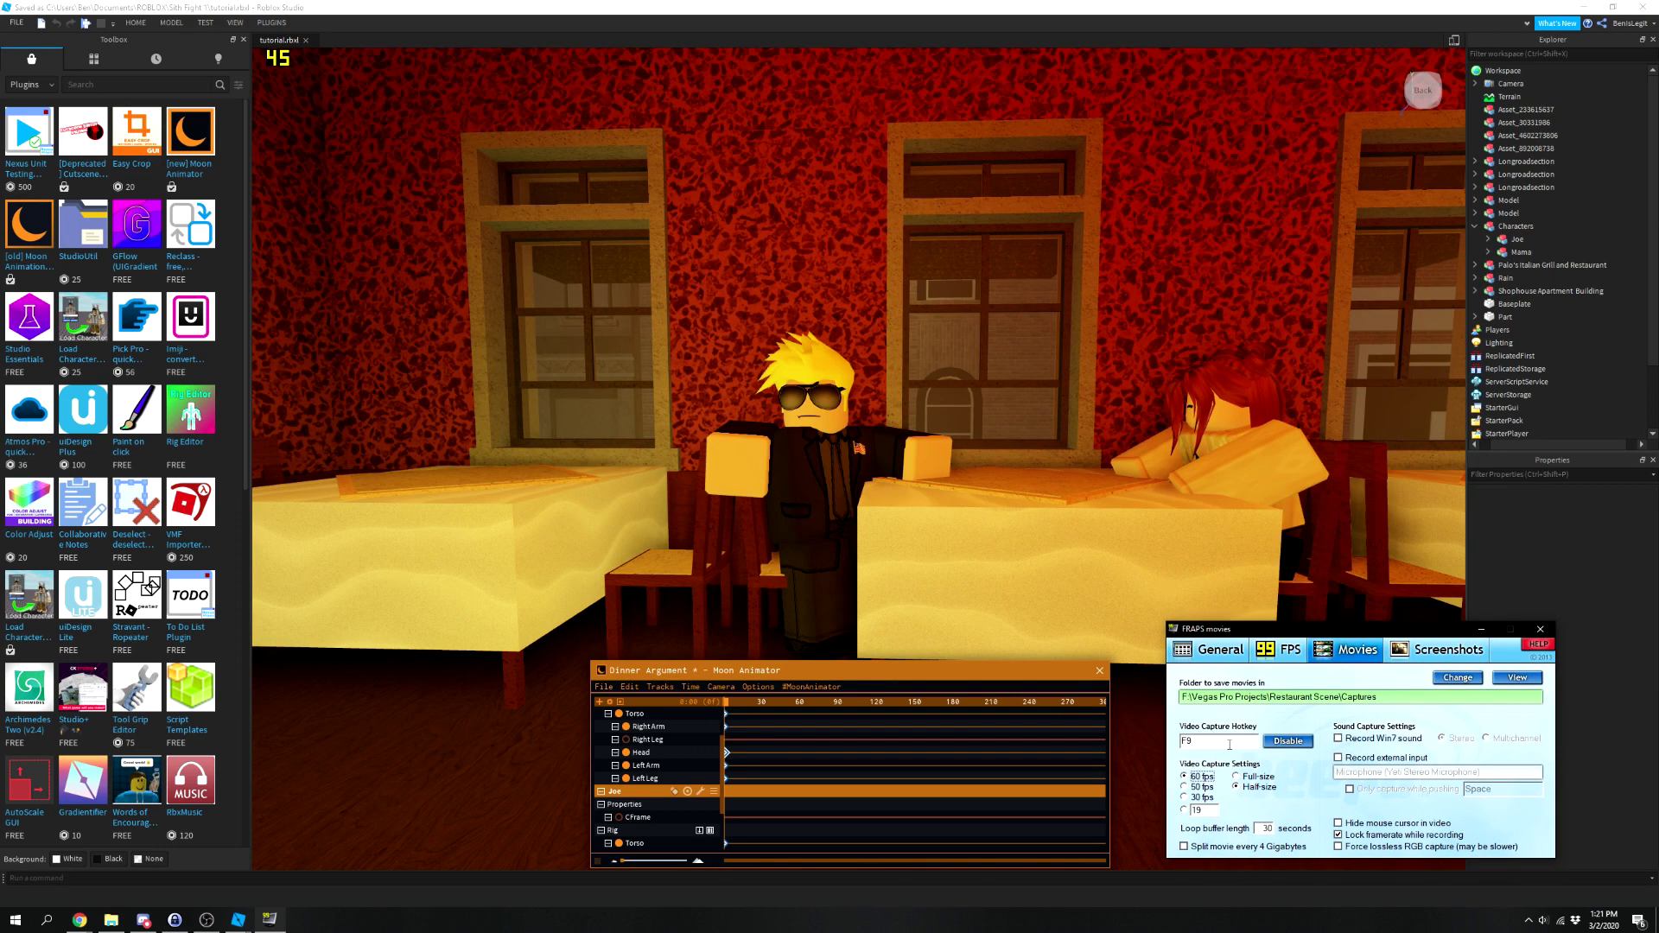
left_click(1481, 629)
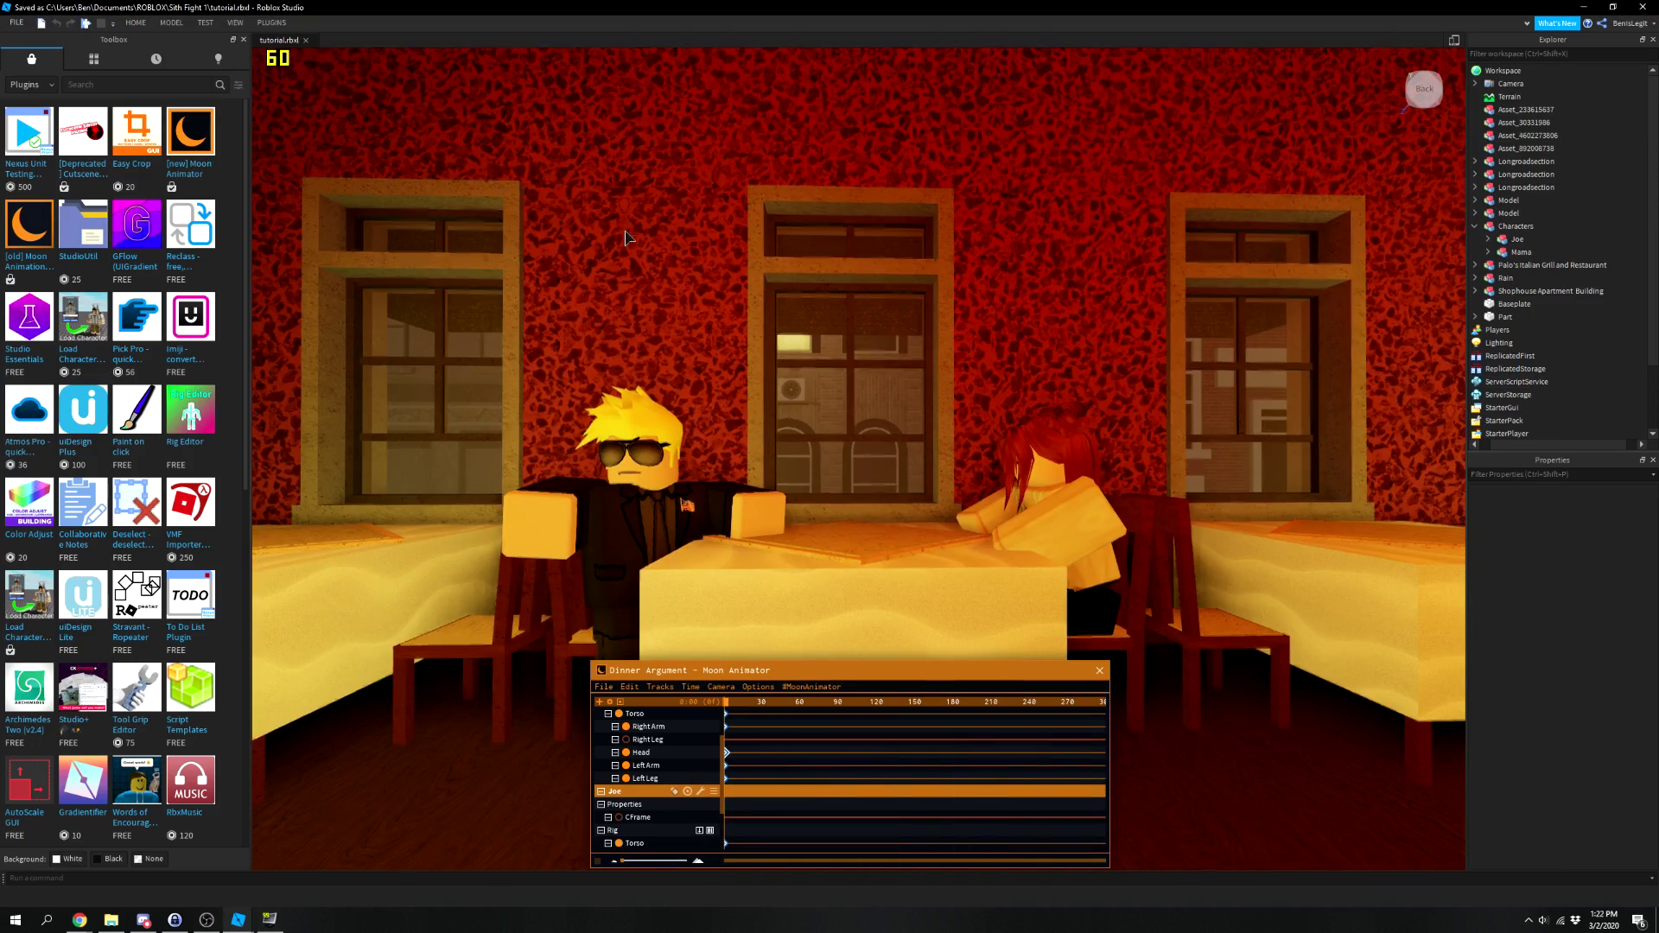
Set the workspace Camera's FieldOfView to 35 and deselect it.
right_click_drag(626, 232, 625, 232)
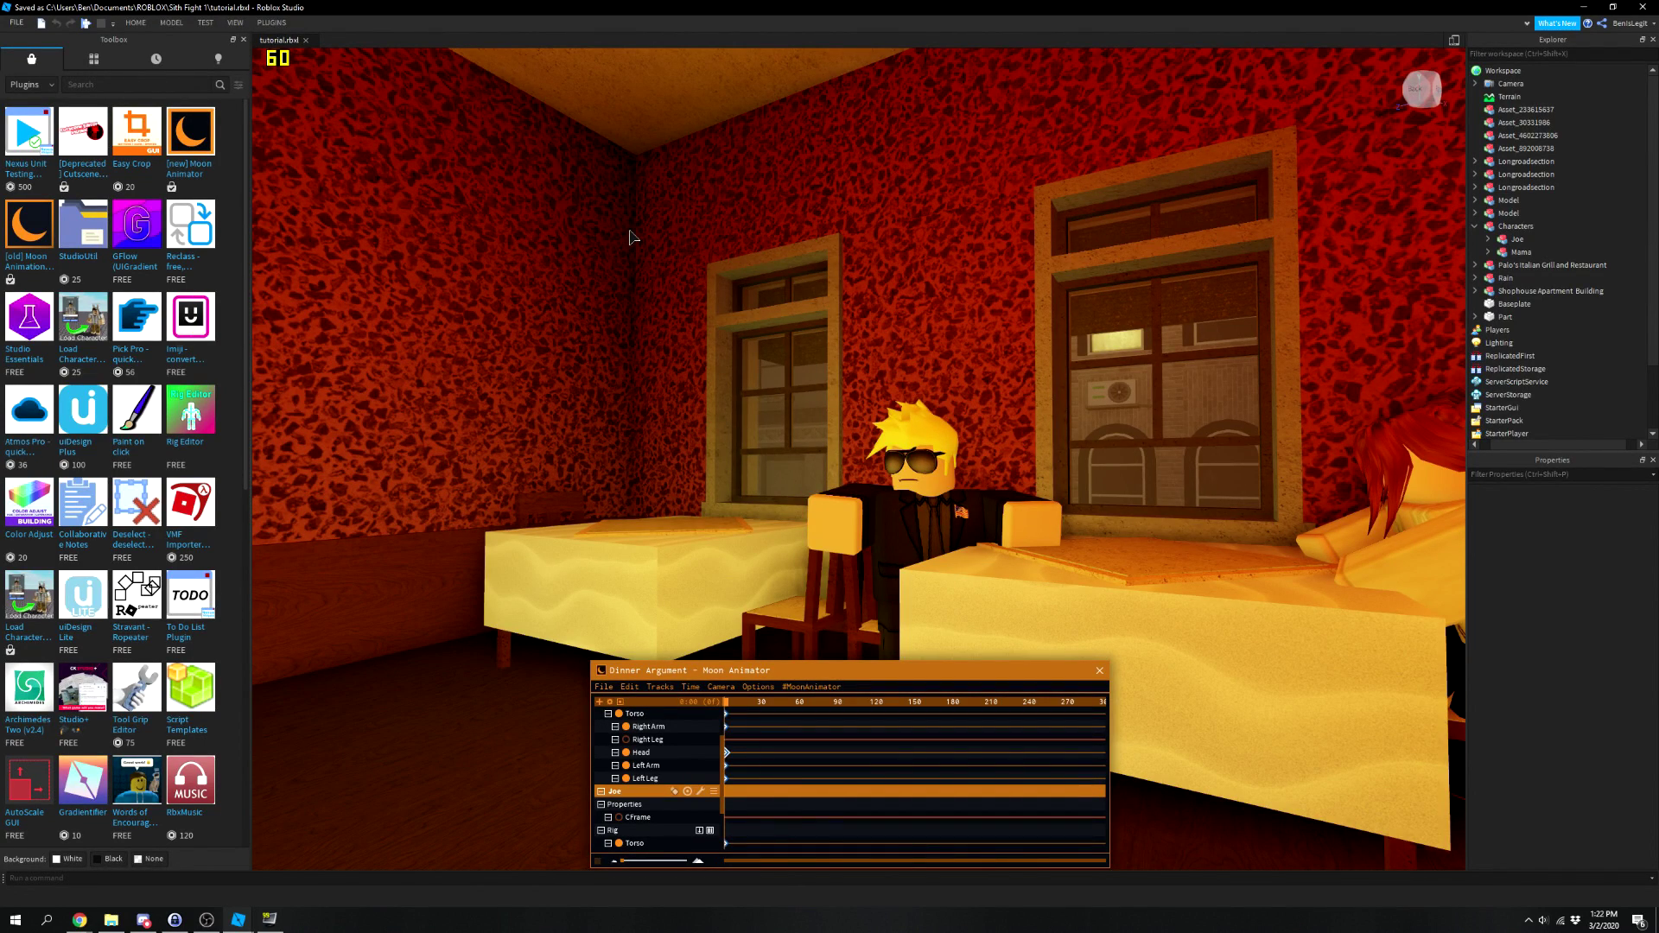
right_click_drag(629, 232, 728, 213)
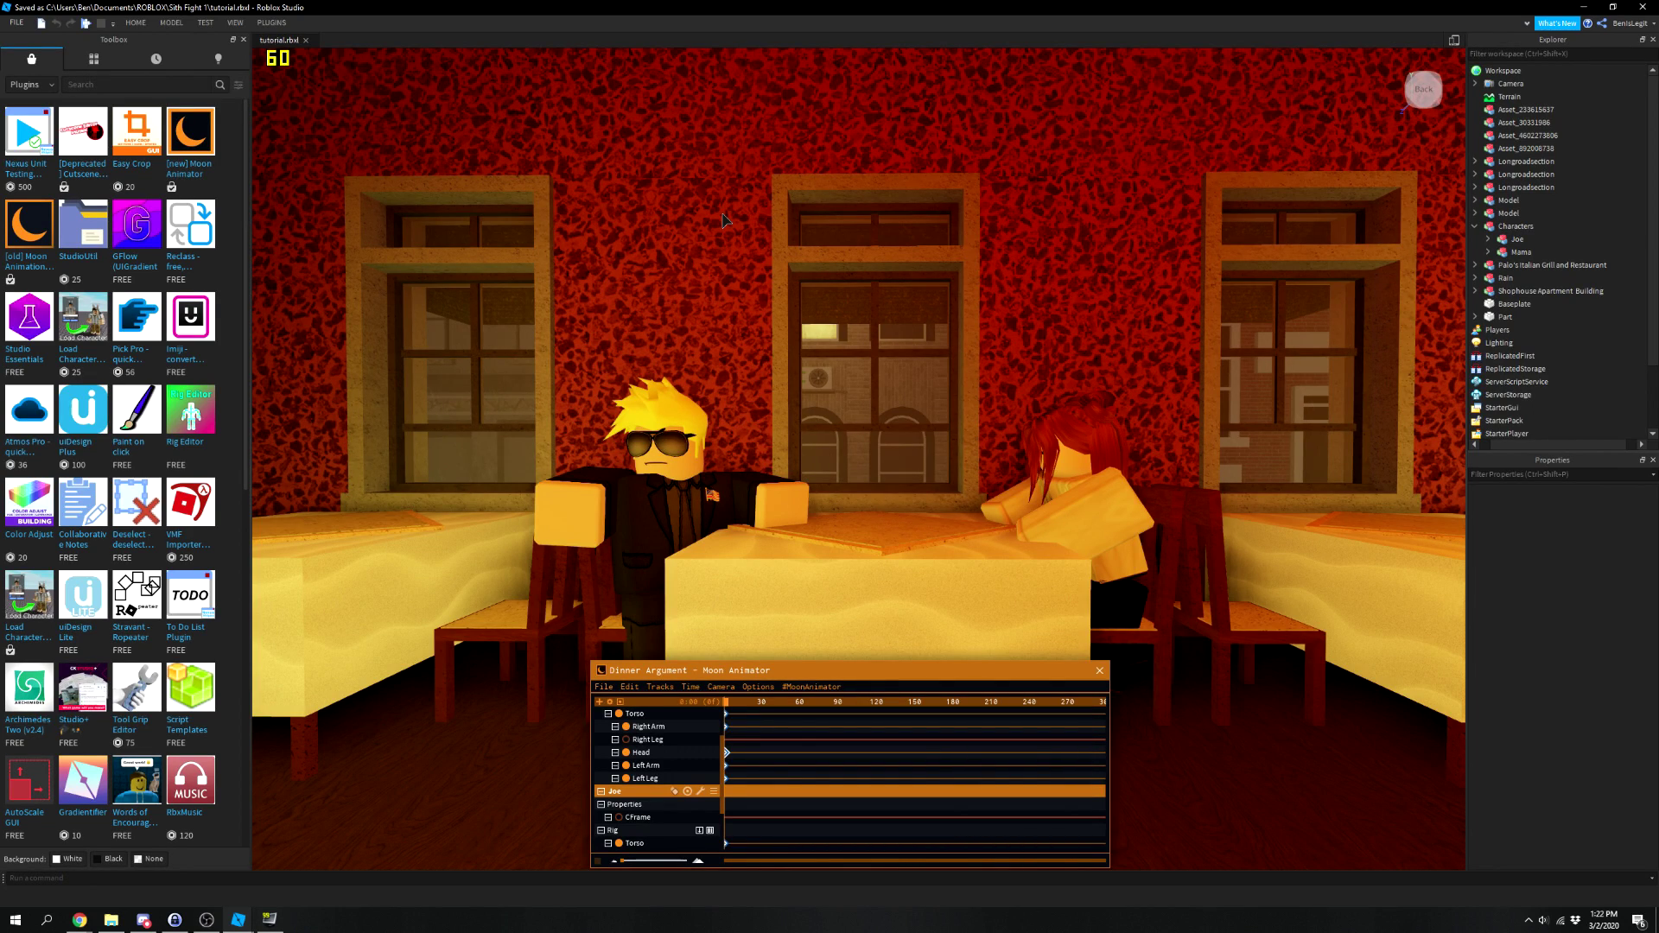
key("w")
right_click_drag(723, 214, 757, 220)
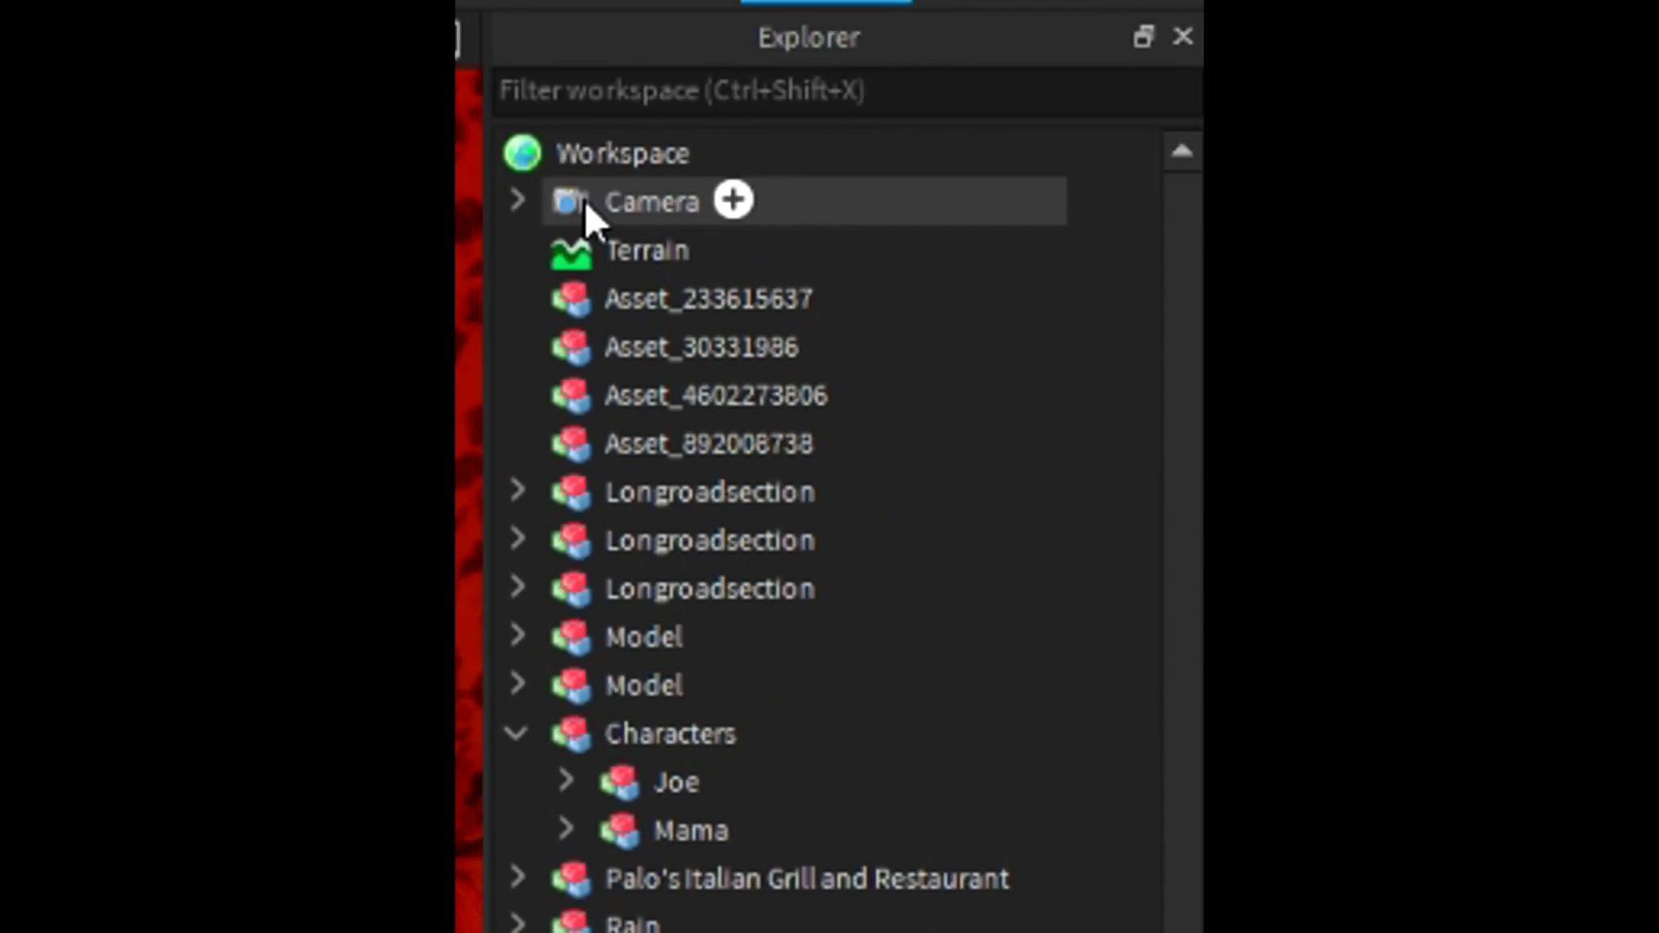
left_click(592, 198)
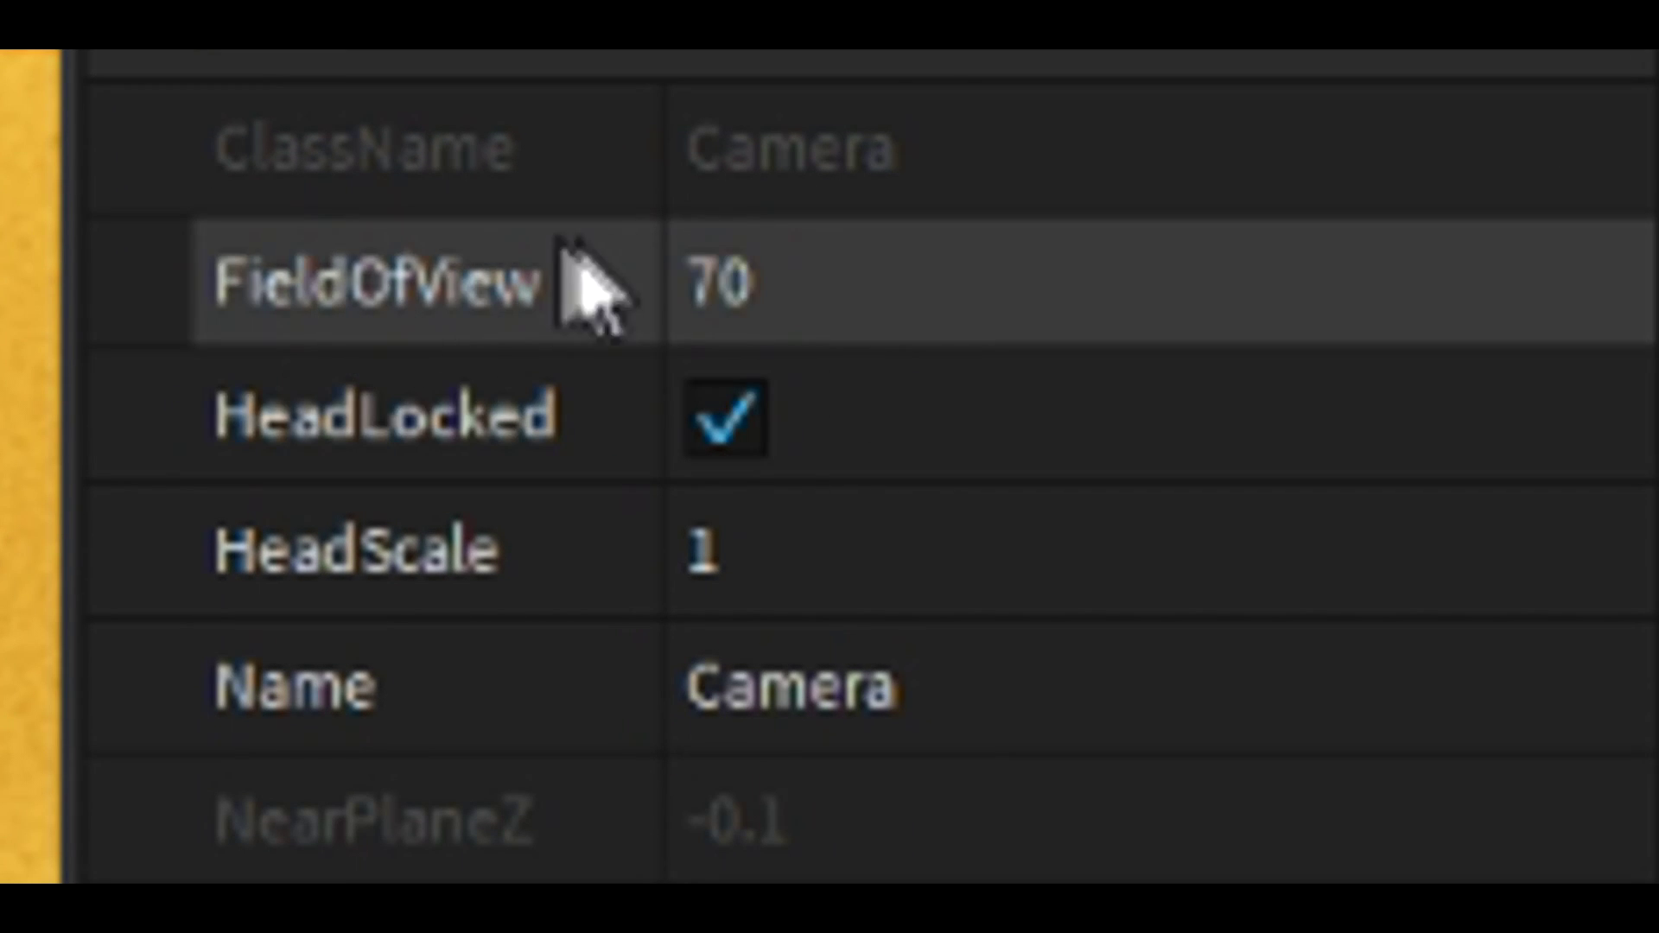
left_click(855, 290)
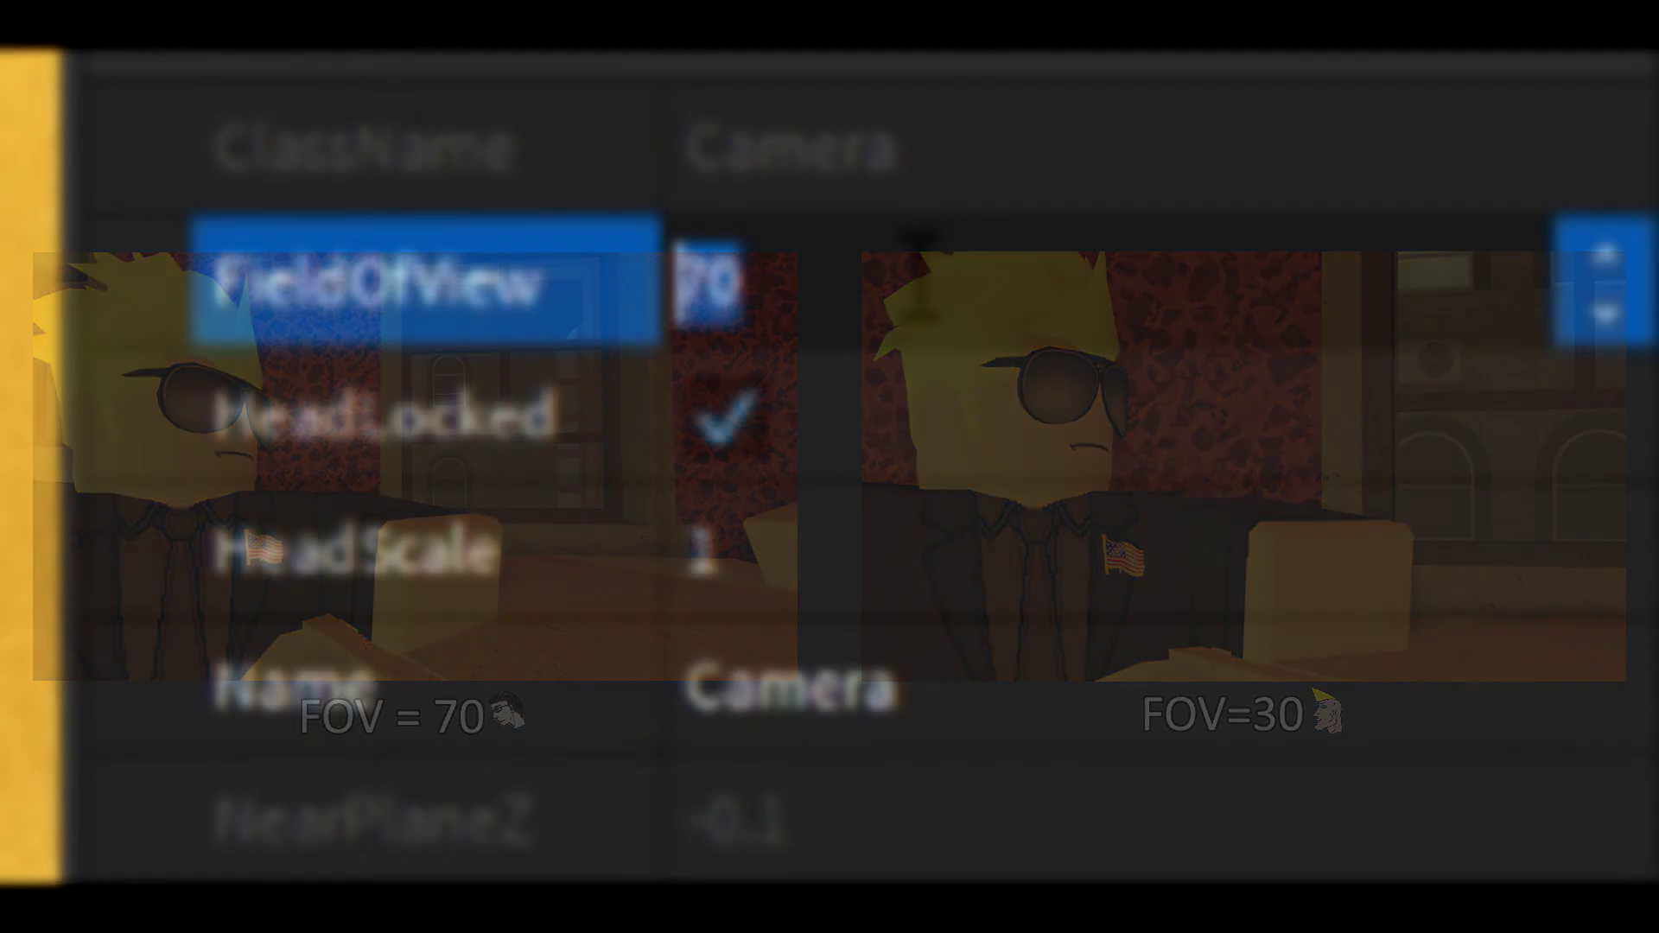
type("35")
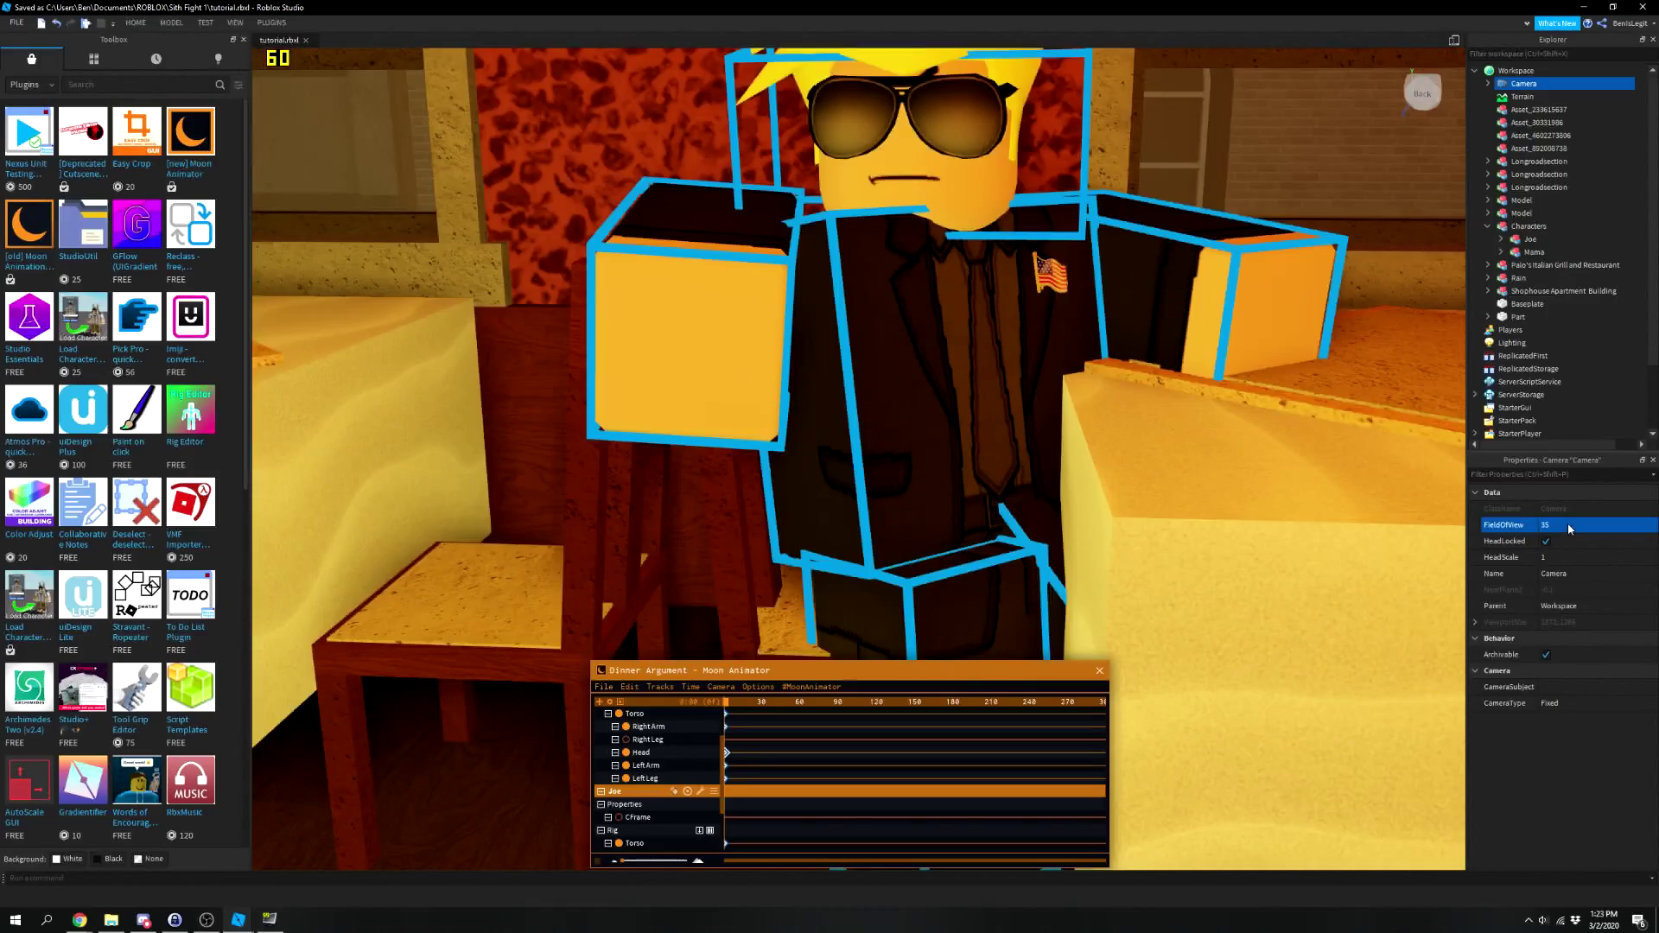
right_click_drag(1179, 475, 1178, 363)
left_click(1639, 152)
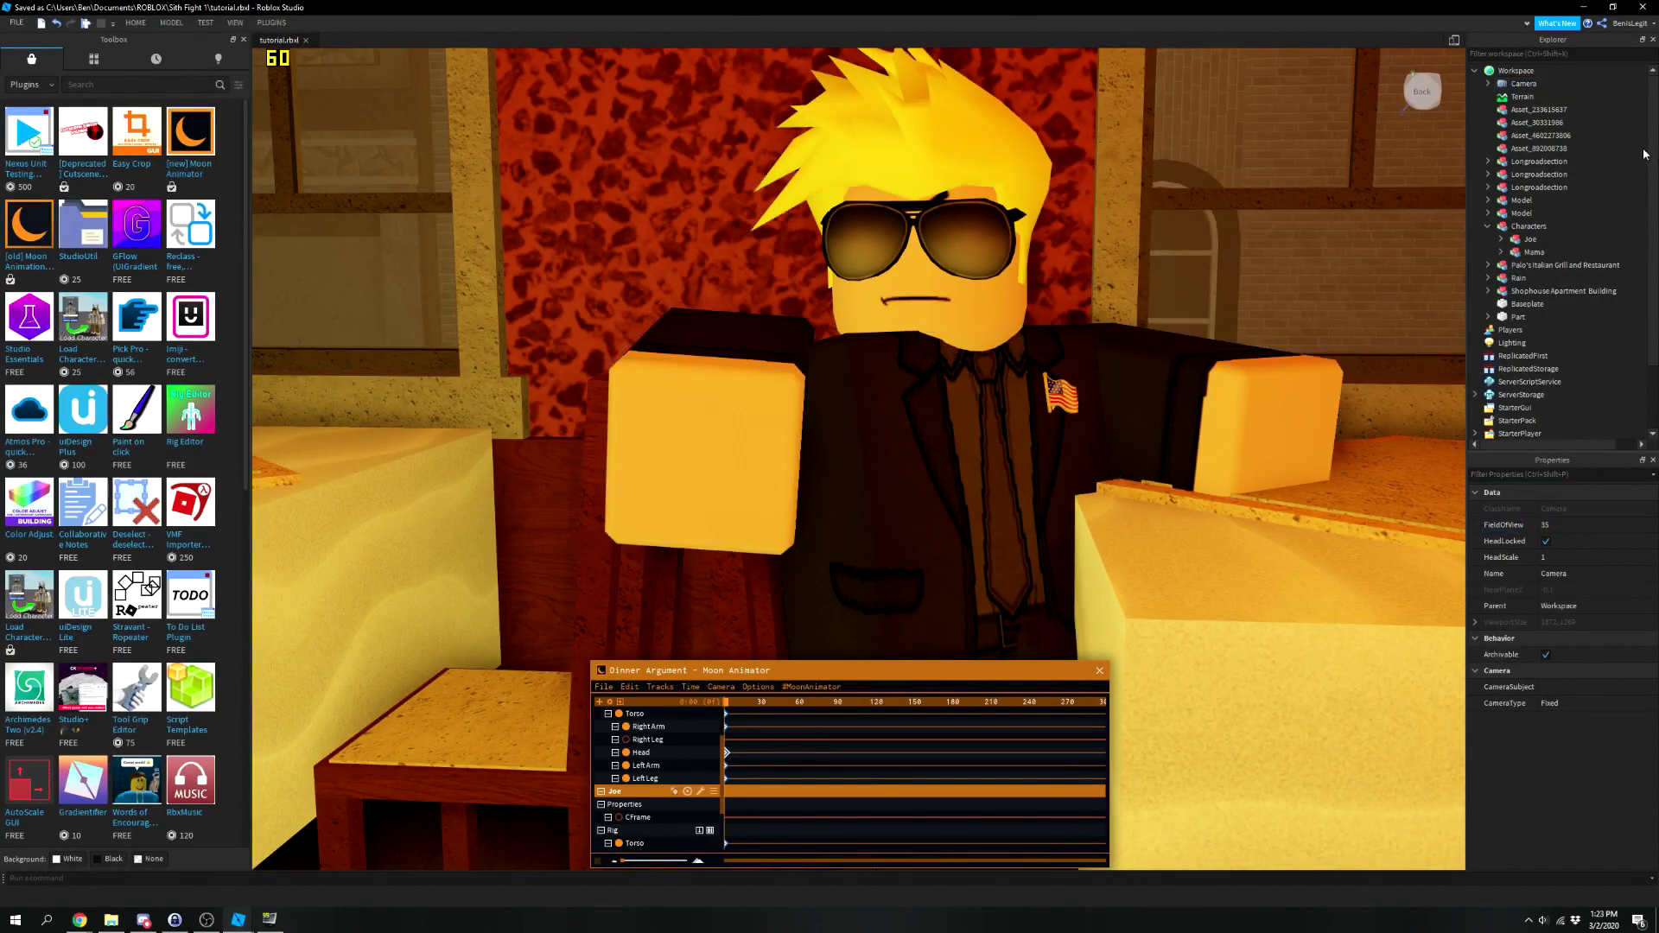
Frame an angled close-up of Joe at the table and close the Toolbox.
right_click_drag(1157, 261, 1158, 260)
key("d")
key("a")
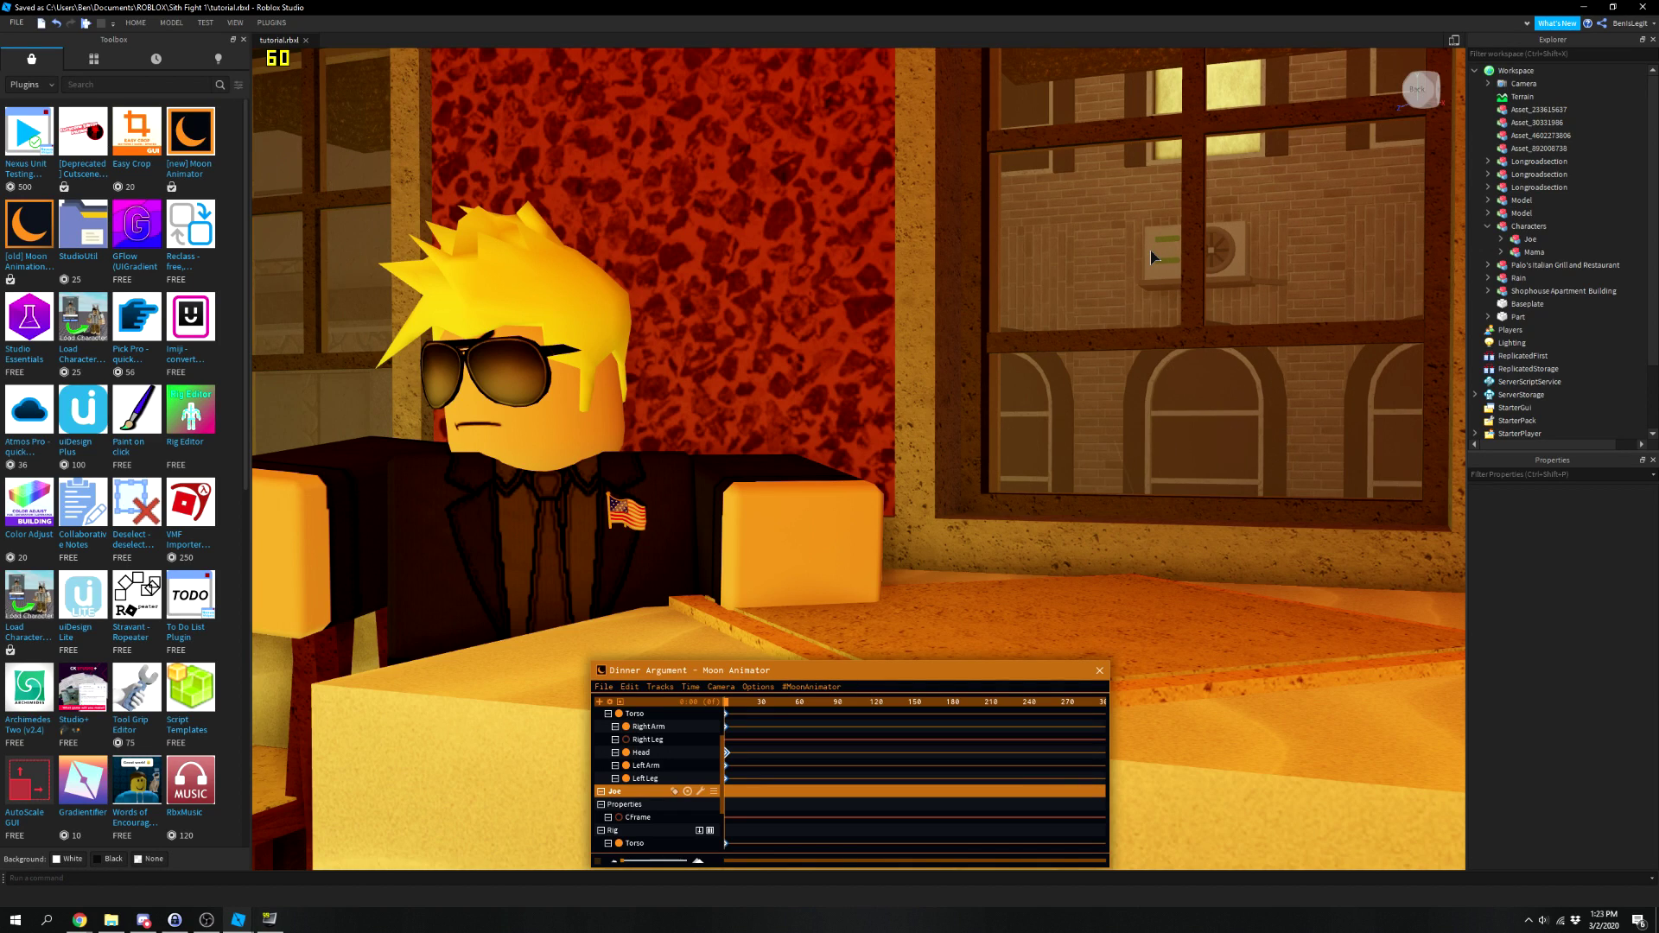
left_click(244, 40)
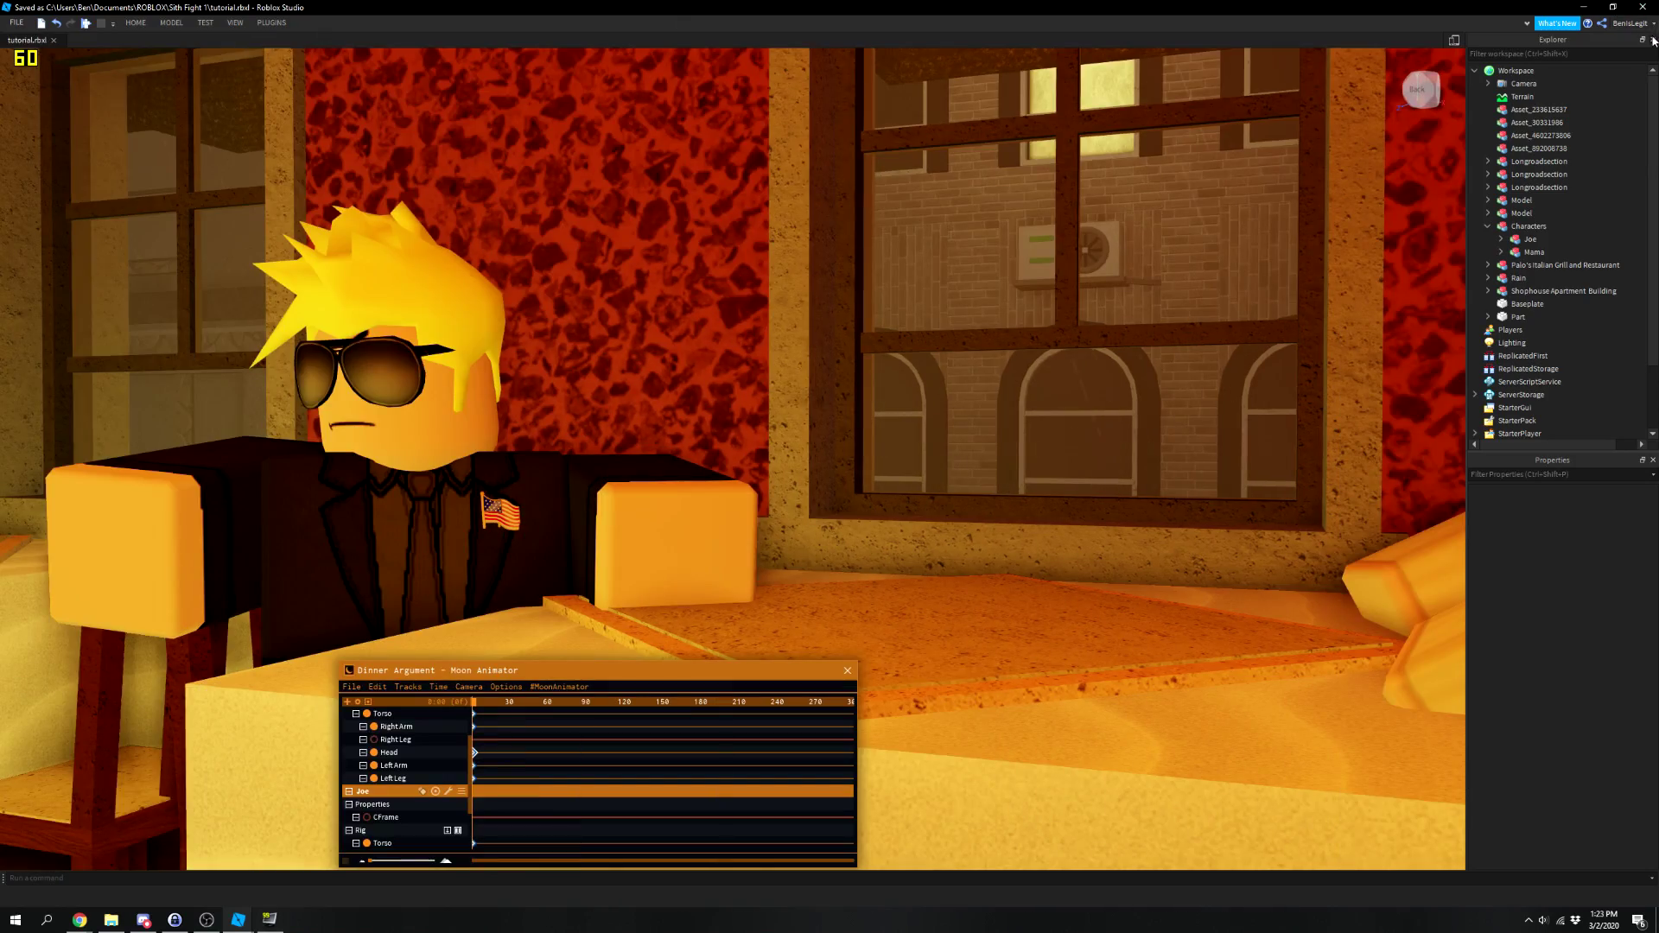
Close the Explorer and Properties panels and frame a close-up of Joe with Mama visible across the table.
left_click(1652, 39)
left_click(1652, 38)
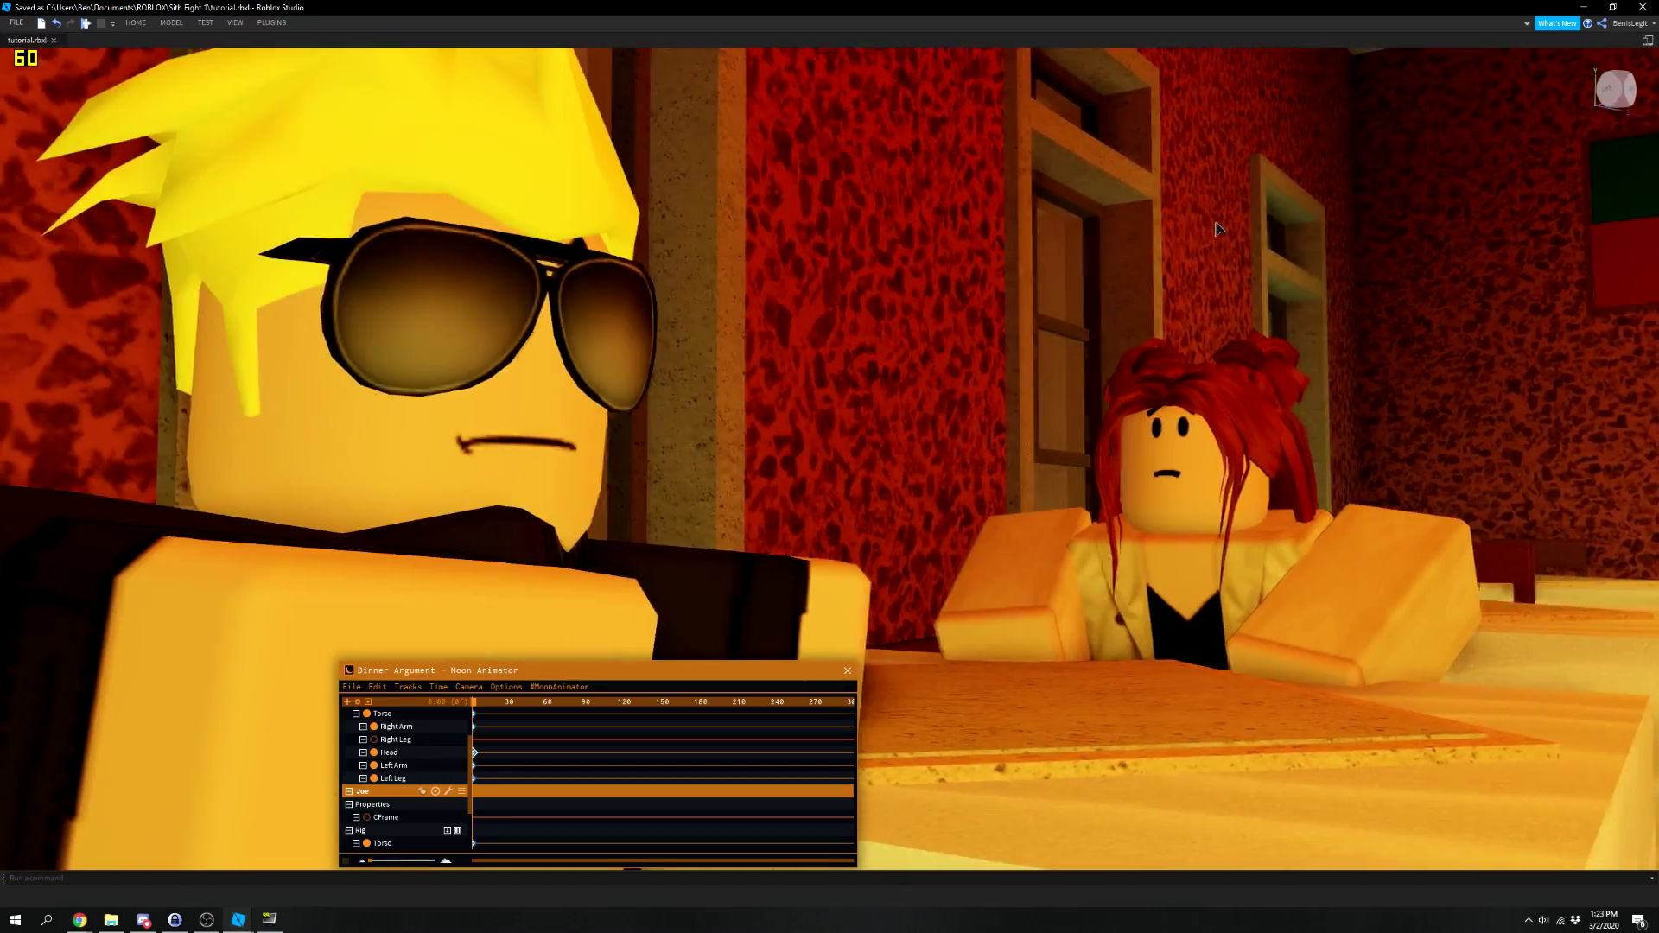
right_click_drag(1217, 228, 1216, 228)
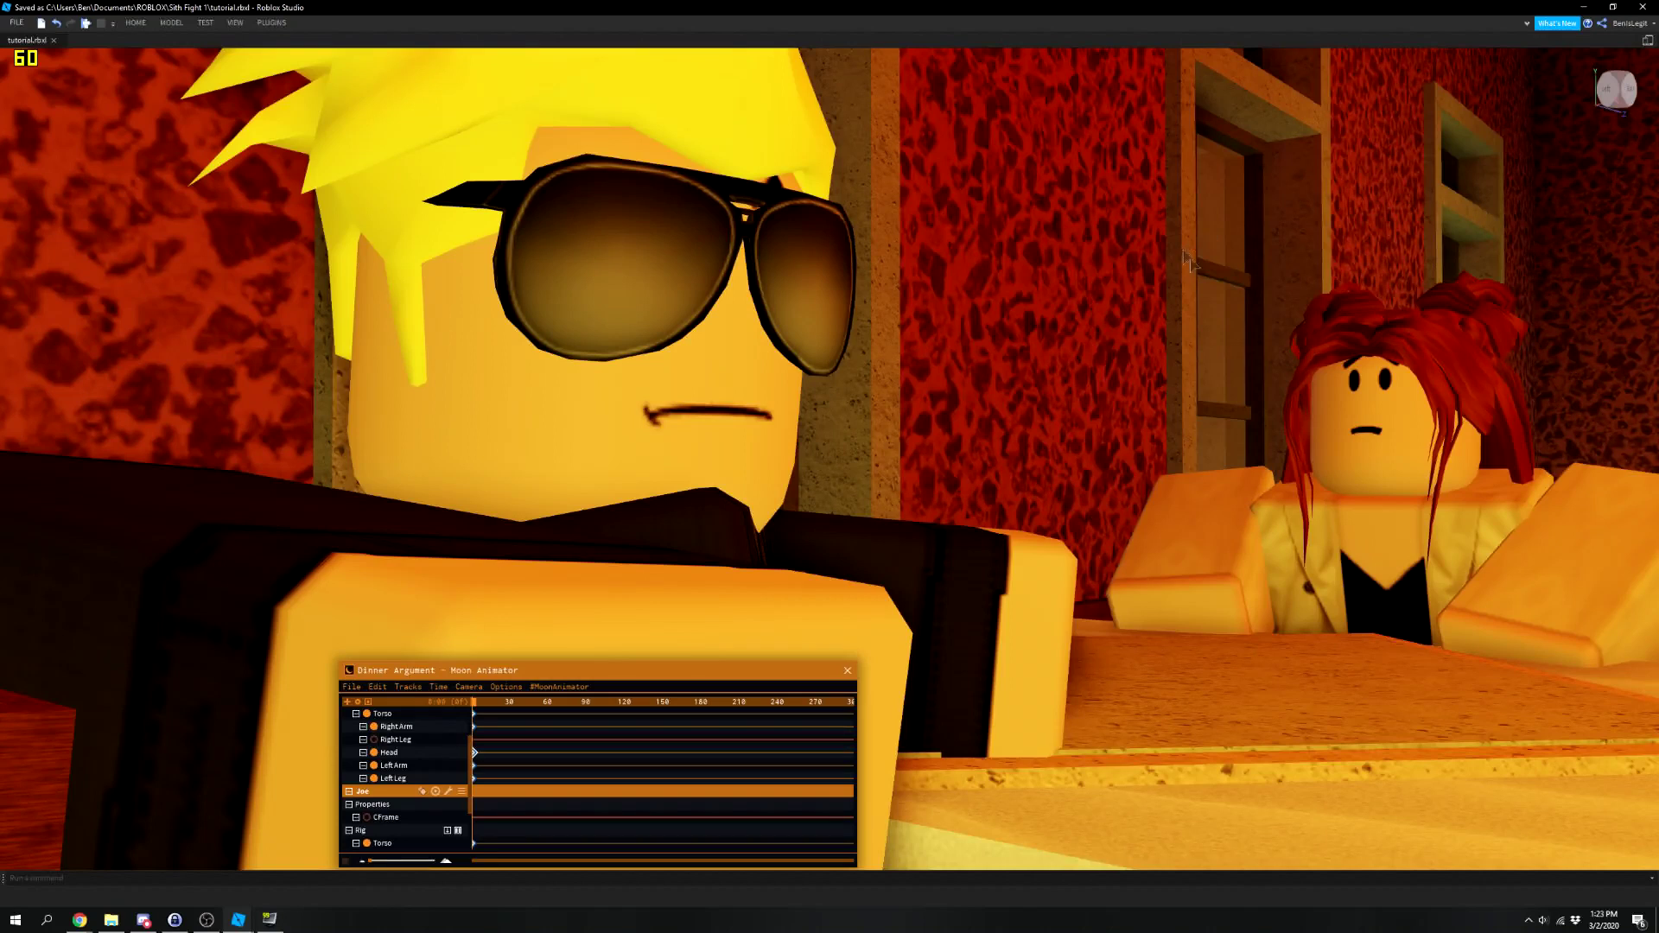
Key a slight rotation of Mama's head at about frame 90.
left_click_drag(477, 707, 589, 707)
left_click(1374, 406)
left_click_drag(1326, 129, 1236, 226)
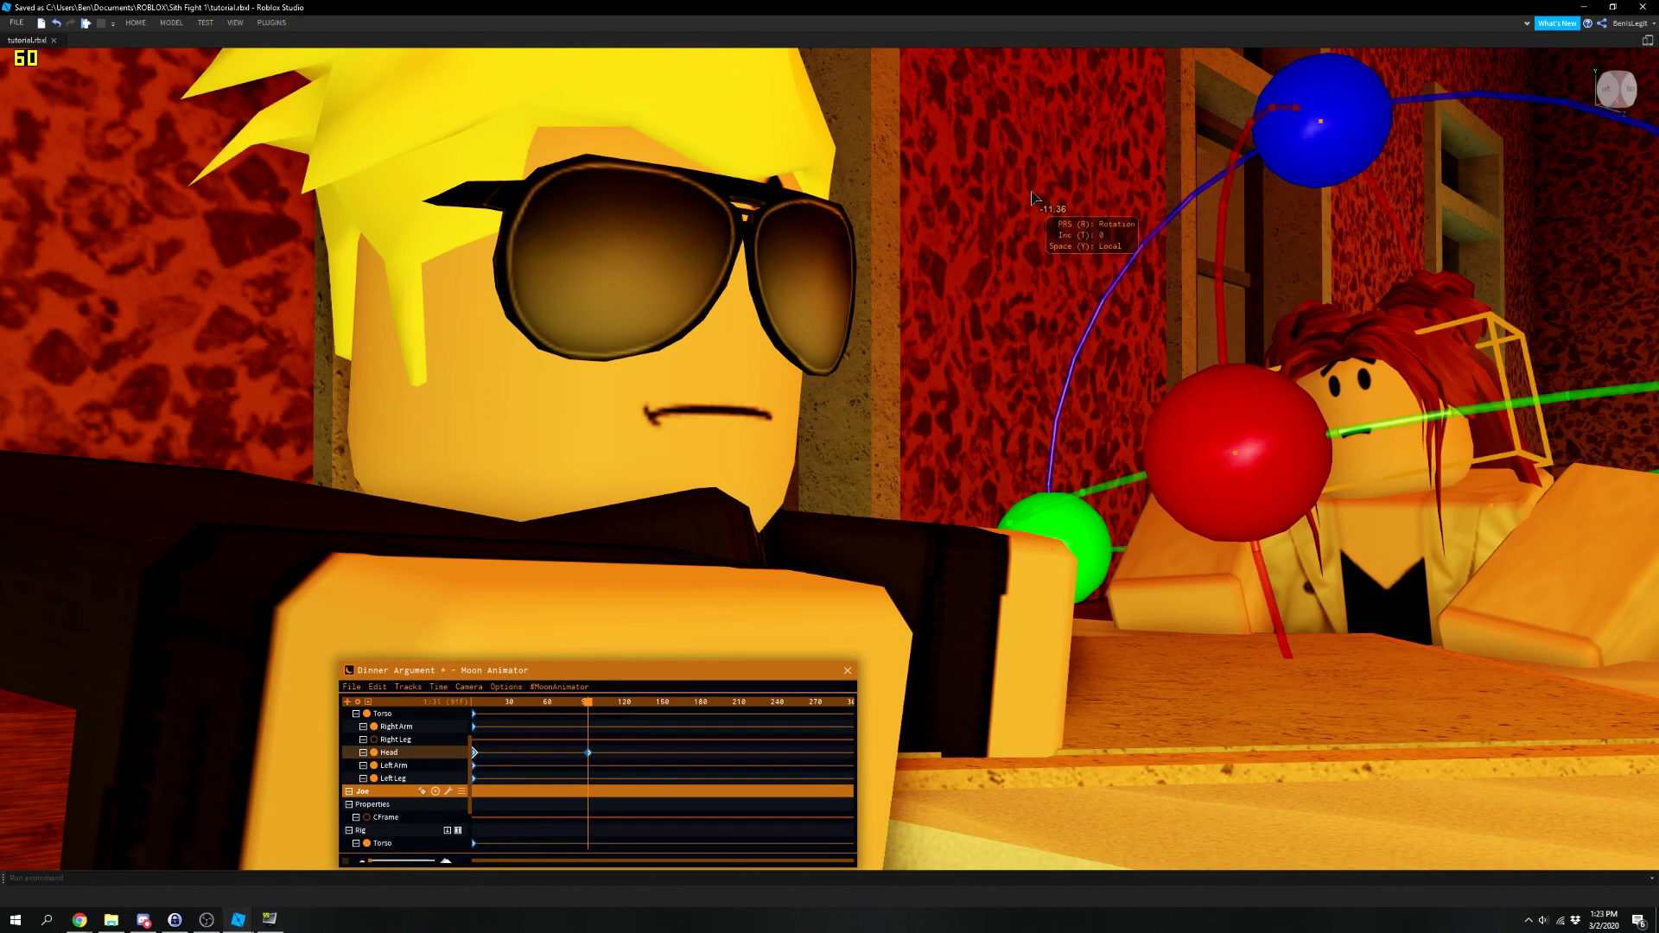
left_click(1072, 223)
Add a keyframe holding Joe's current head pose at about frame 105.
scroll(410, 796, "down", 3)
left_click(473, 818)
scroll(518, 808, "up", 3)
left_click(588, 803)
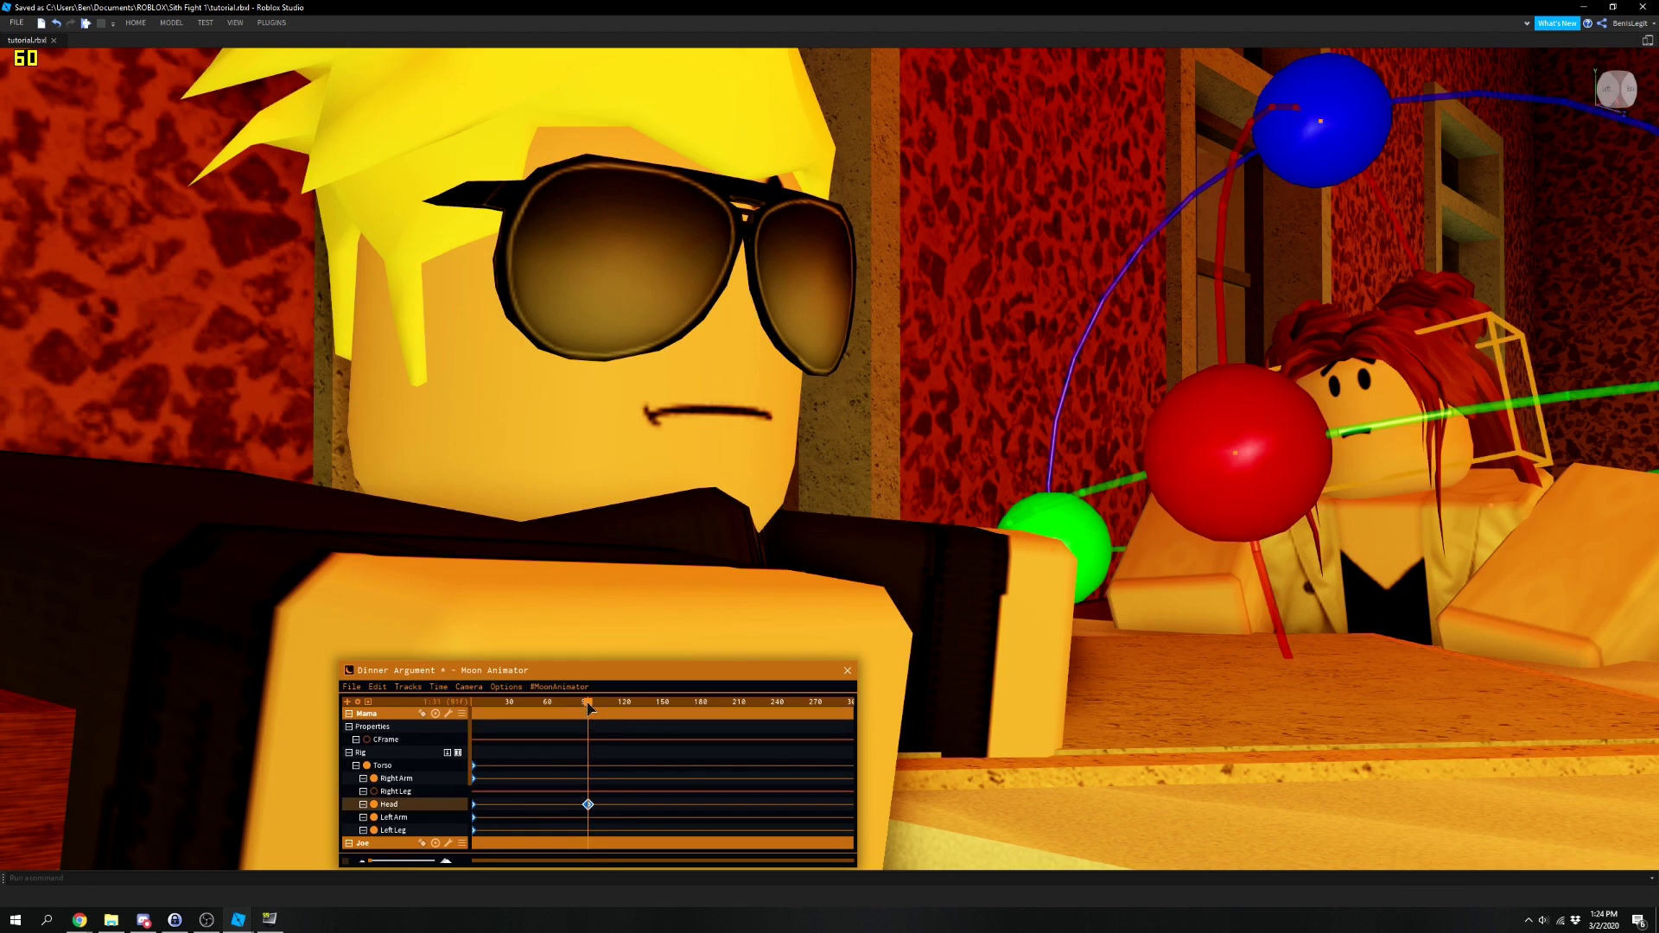
left_click(606, 702)
scroll(425, 795, "down", 3)
left_click(505, 817)
key("plus")
Key a rotation of Joe's head at about frame 160.
left_click_drag(610, 706, 680, 709)
key("Right")
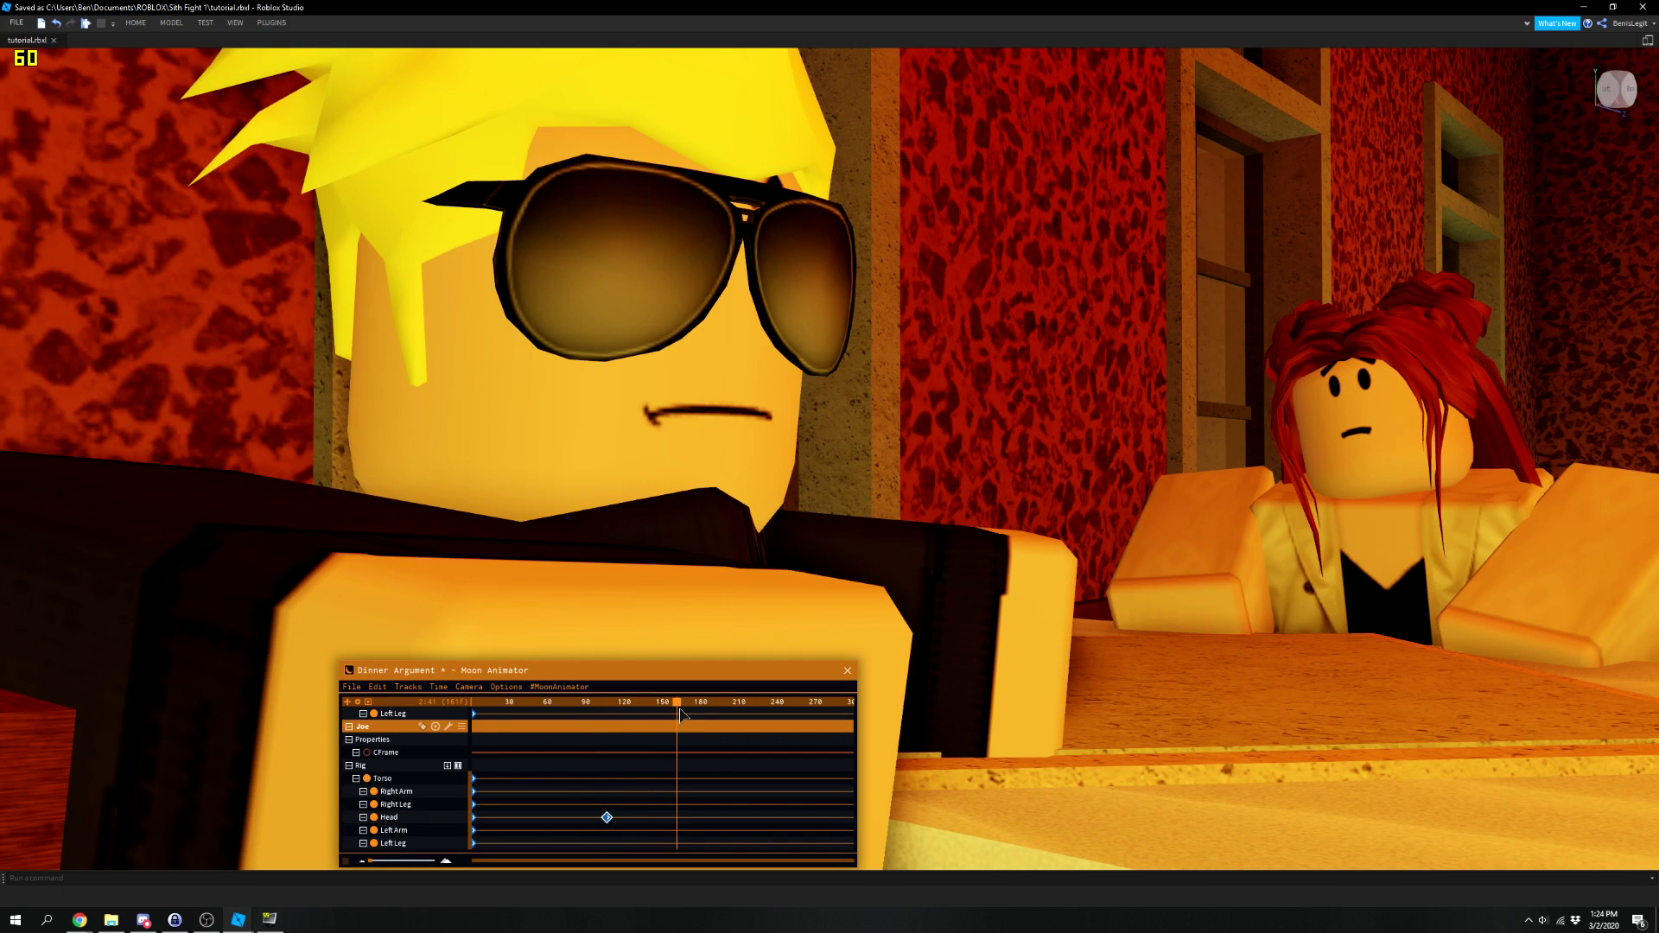
left_click(592, 491)
left_click_drag(1460, 648, 1034, 208)
scroll(959, 864, "down", 3)
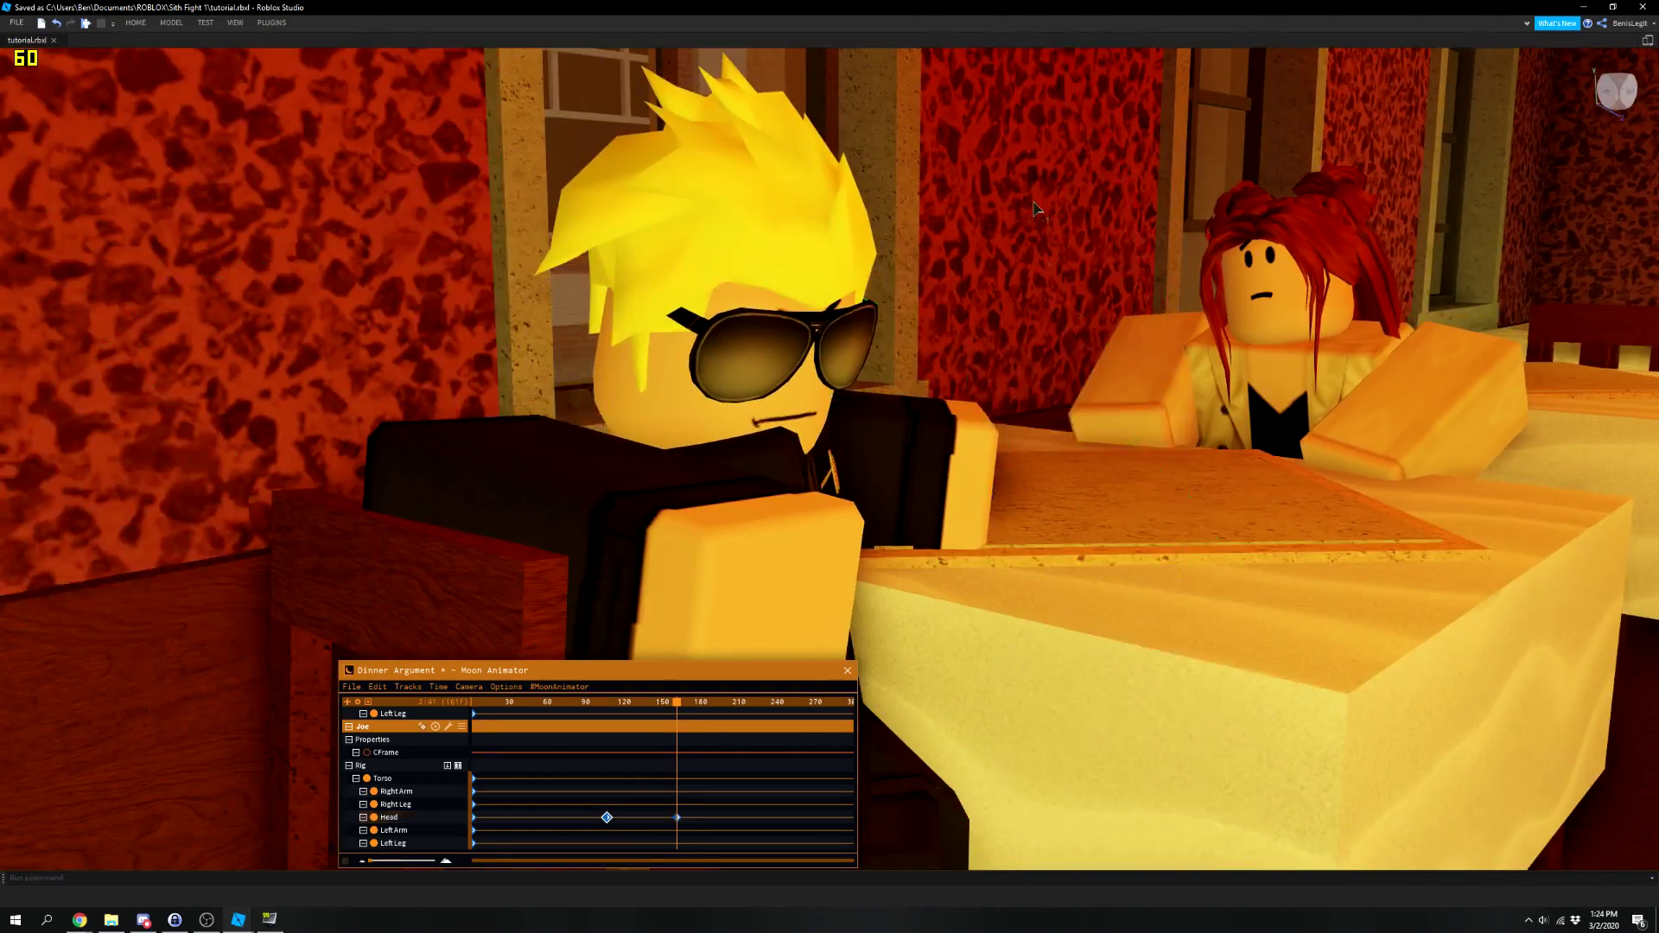
scroll(1037, 209, "up", 3)
right_click_drag(1036, 209, 1037, 209)
Return the animation to its start, reframe the shot of Joe and Mama, and hide the animator interface for recording.
left_click_drag(677, 702, 472, 703)
right_click_drag(680, 591, 691, 564)
key("a")
key("d")
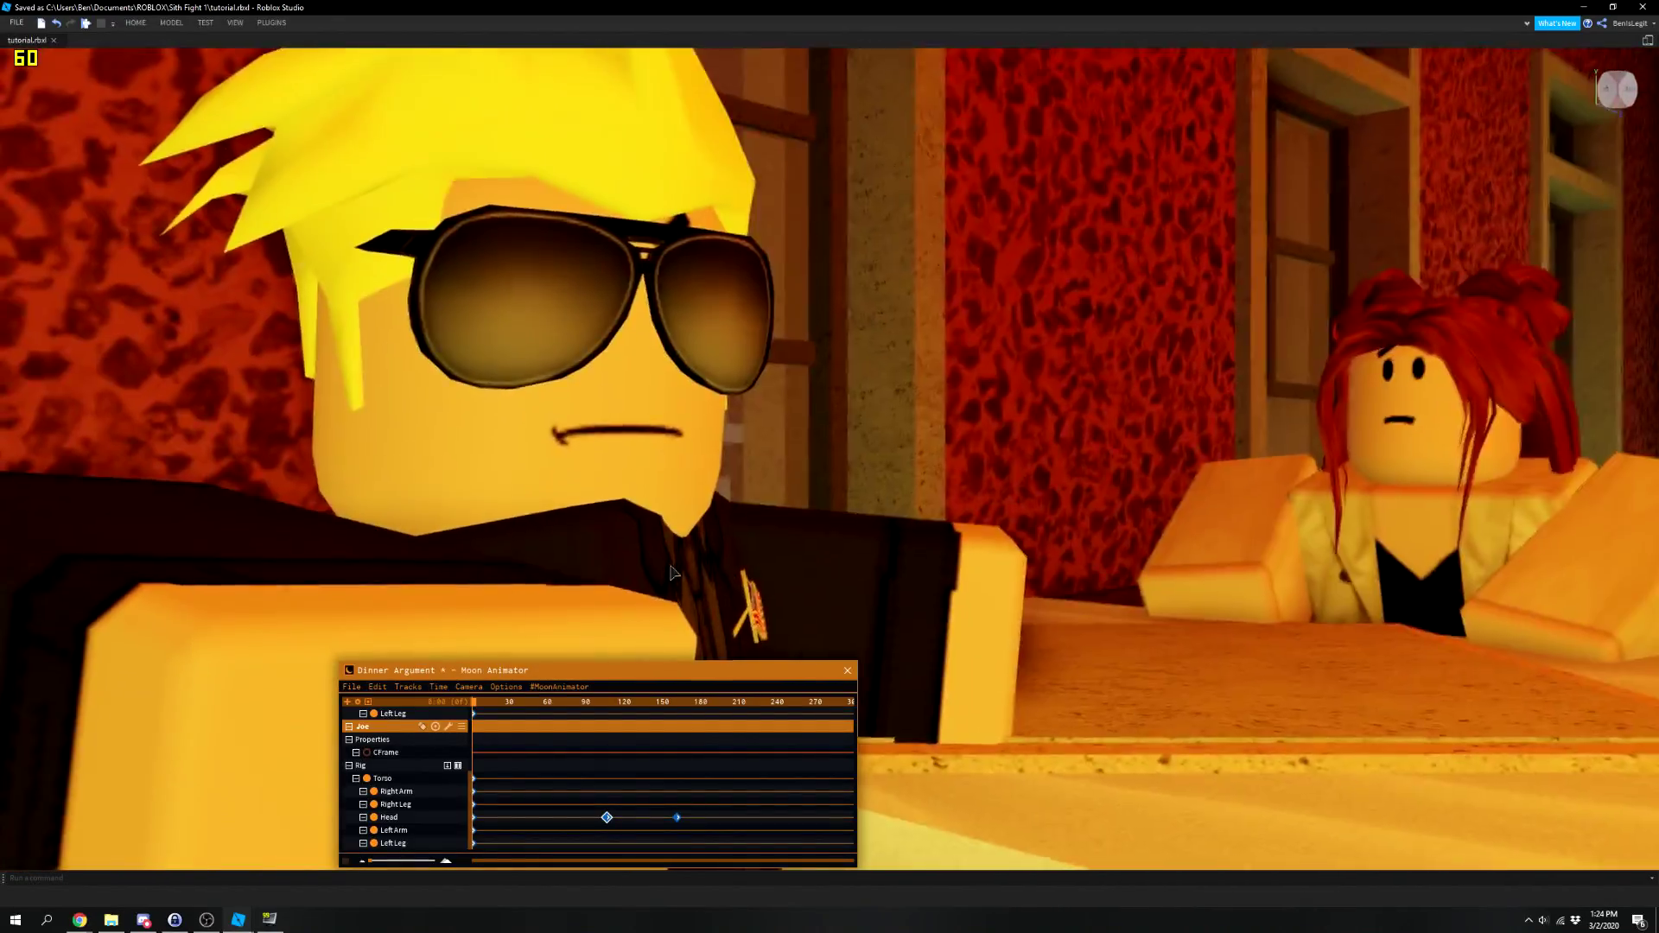
scroll(672, 573, "down", 3)
scroll(672, 573, "up", 3)
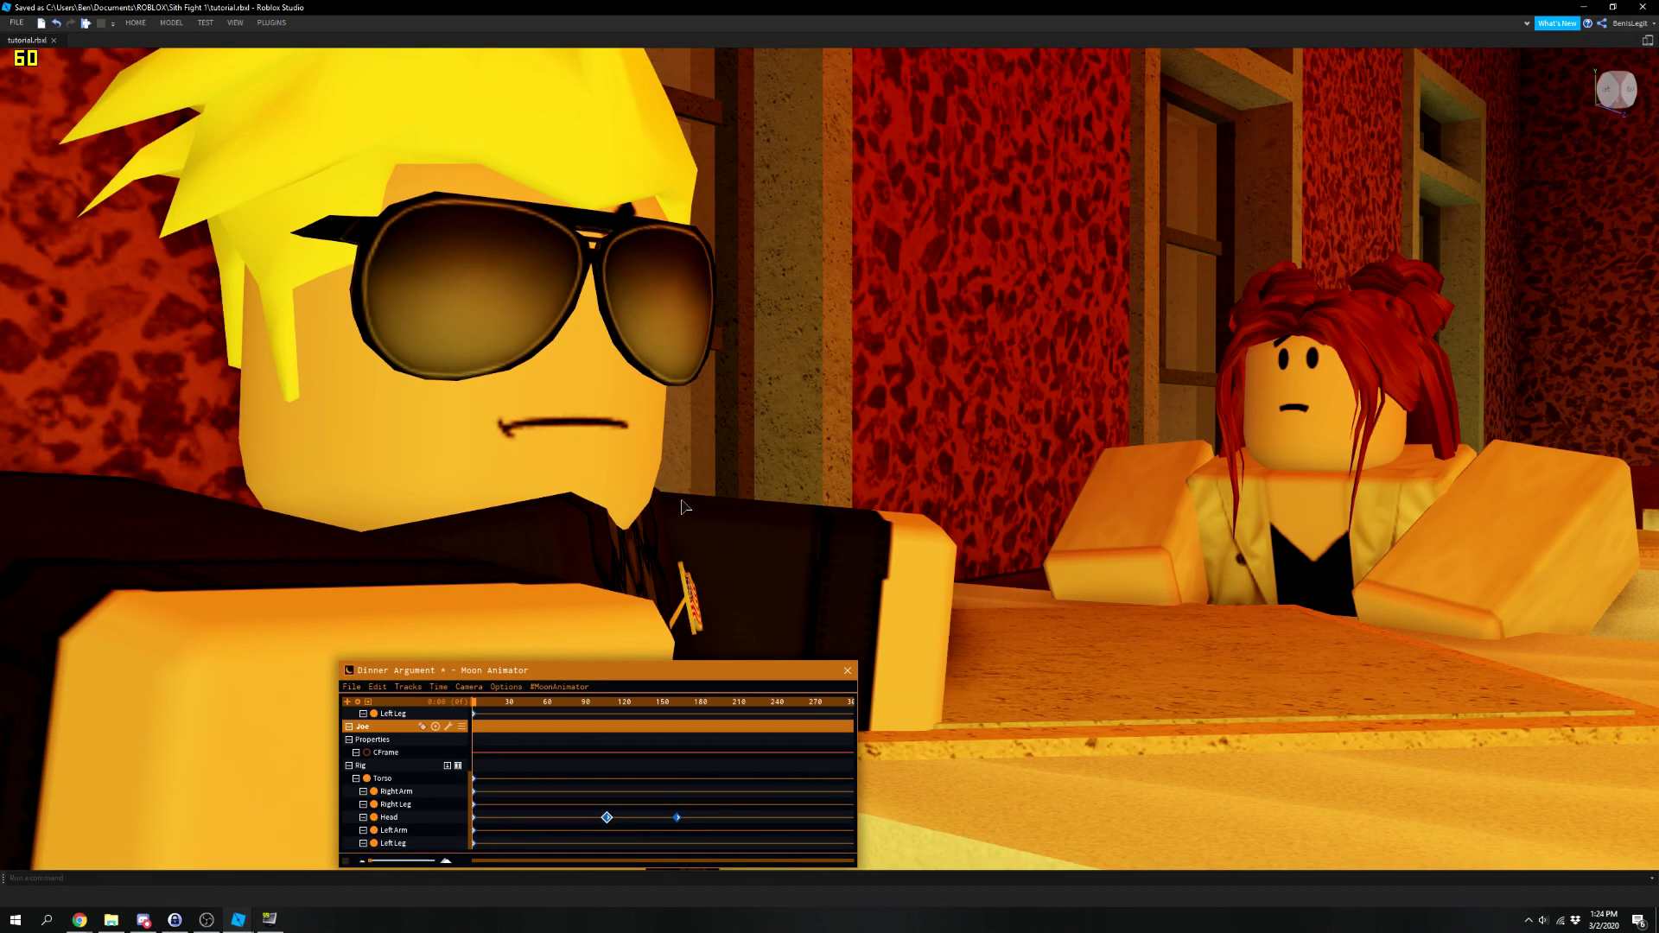
key("h")
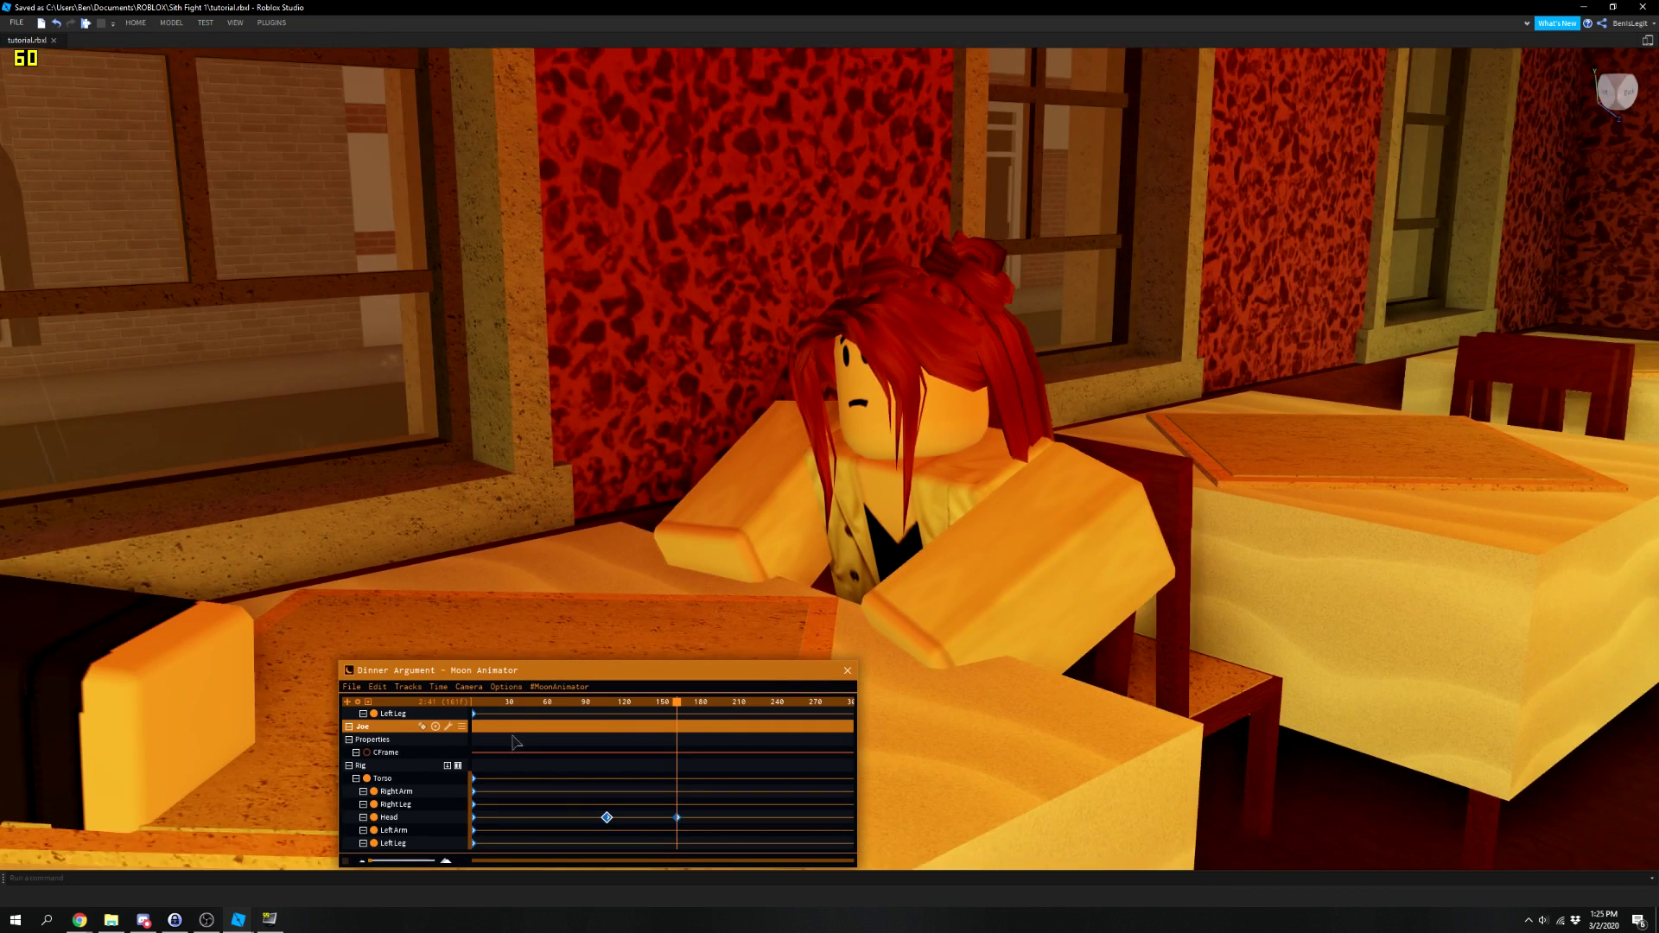
Delete Mama's head keyframe at about frame 90 and Joe's head keyframes at about frames 105 and 160.
scroll(450, 777, "down", 3)
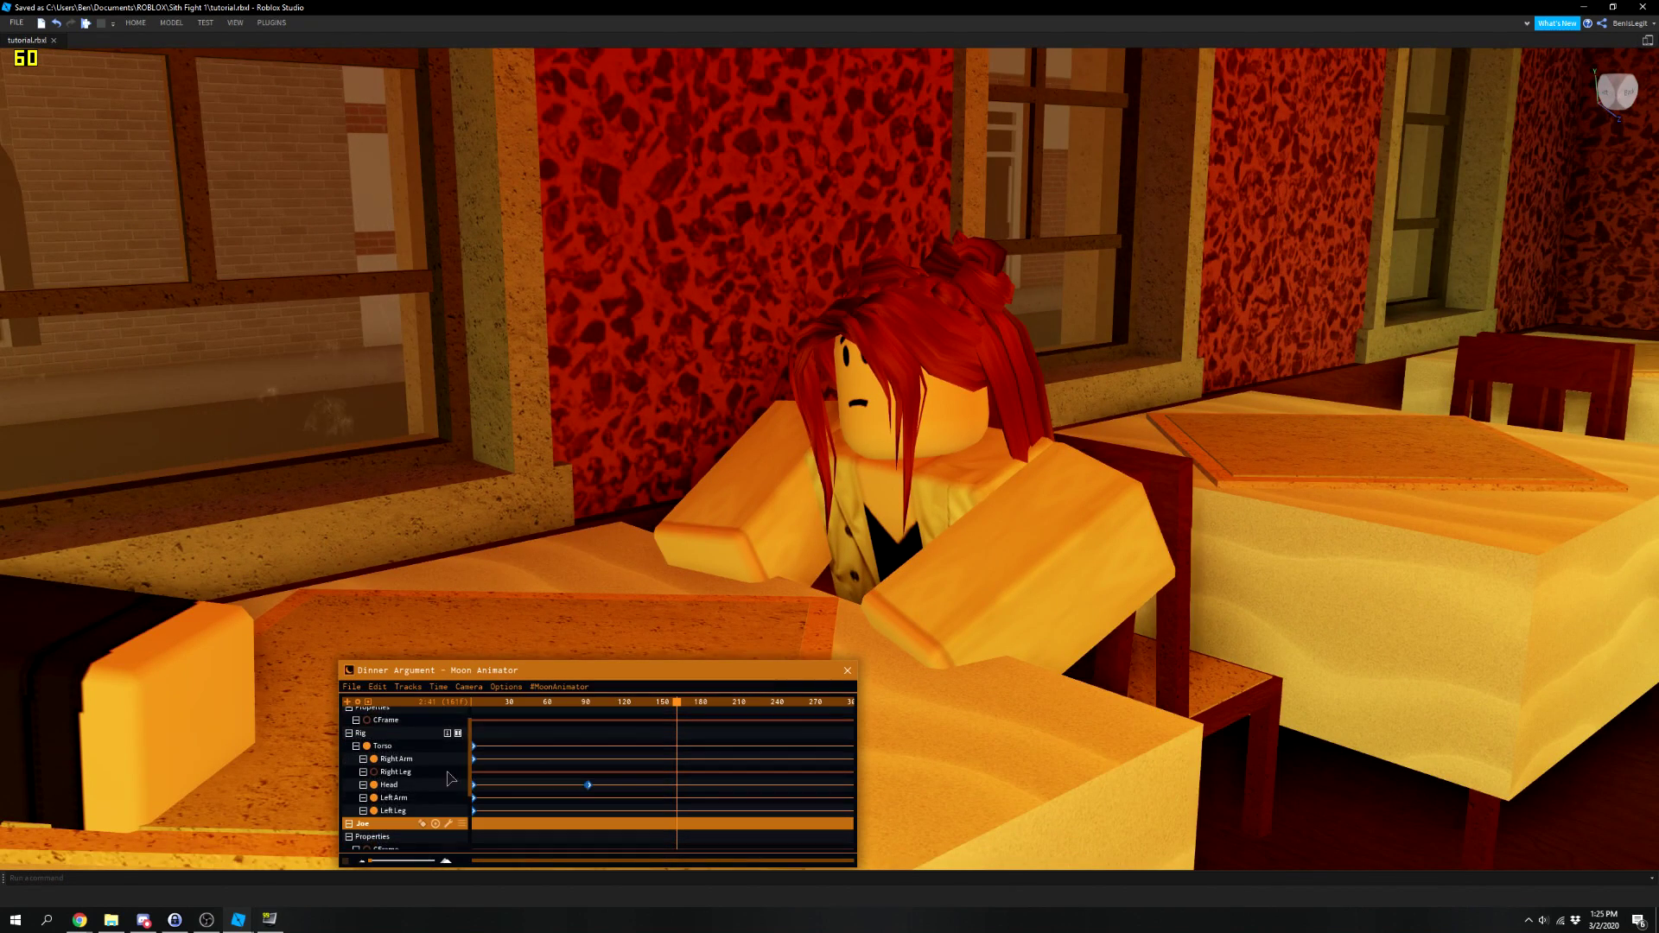
left_click_drag(709, 771, 577, 823)
key("Delete")
key("ctrl+z")
left_click(585, 785)
key("Delete")
scroll(628, 813, "down", 3)
left_click(606, 815)
key("Delete")
left_click(676, 816)
key("Delete")
scroll(677, 812, "up", 3)
Key Mama's torso leaning forward over the table at about frame 90 by moving its position.
left_click_drag(476, 702, 590, 704)
left_click(857, 470)
key("r")
left_click_drag(812, 605, 736, 321)
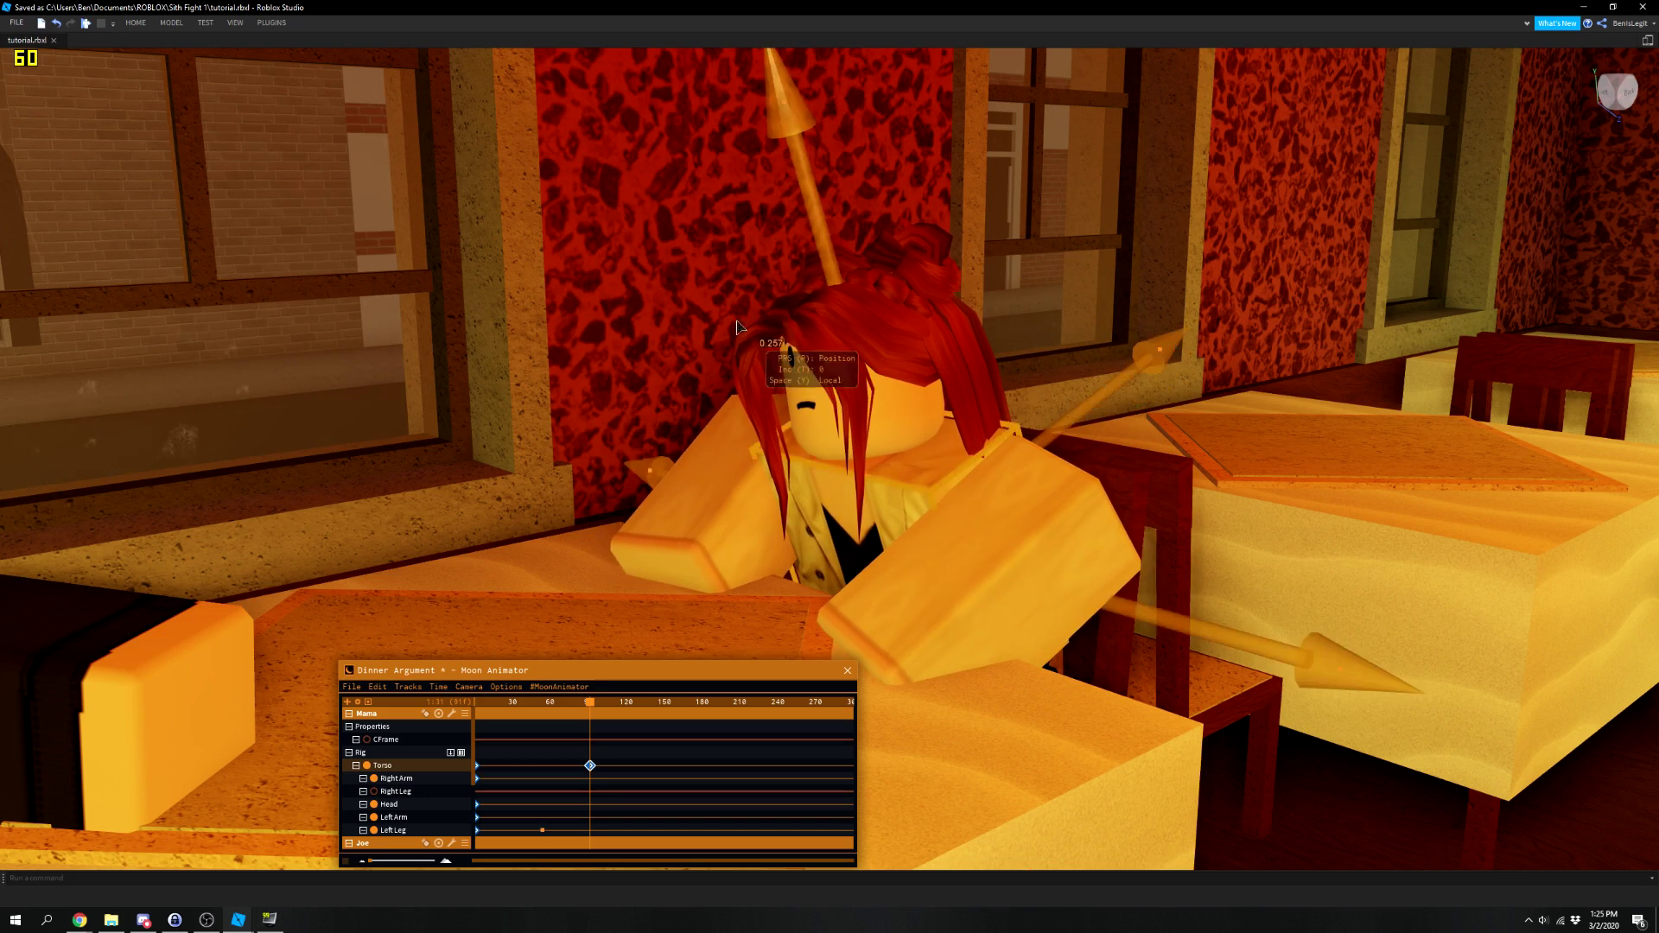
left_click(737, 327)
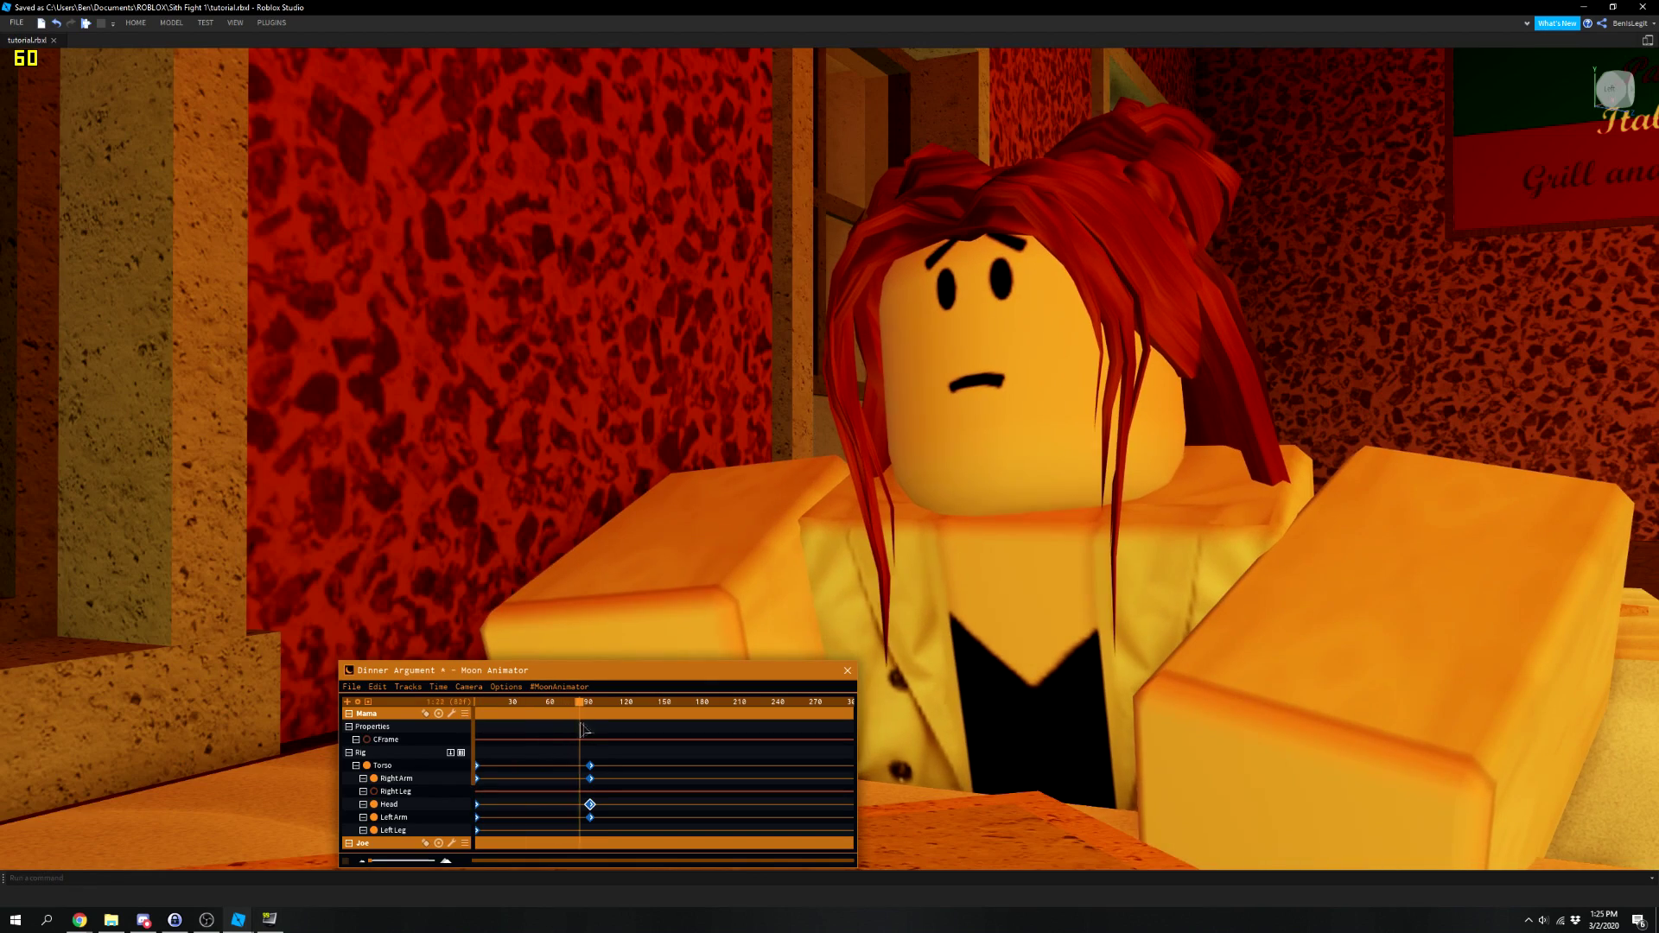
Change the easing style and easing direction of Mama's torso, arm and head keyframes at about frame 90.
left_click_drag(583, 730, 581, 819)
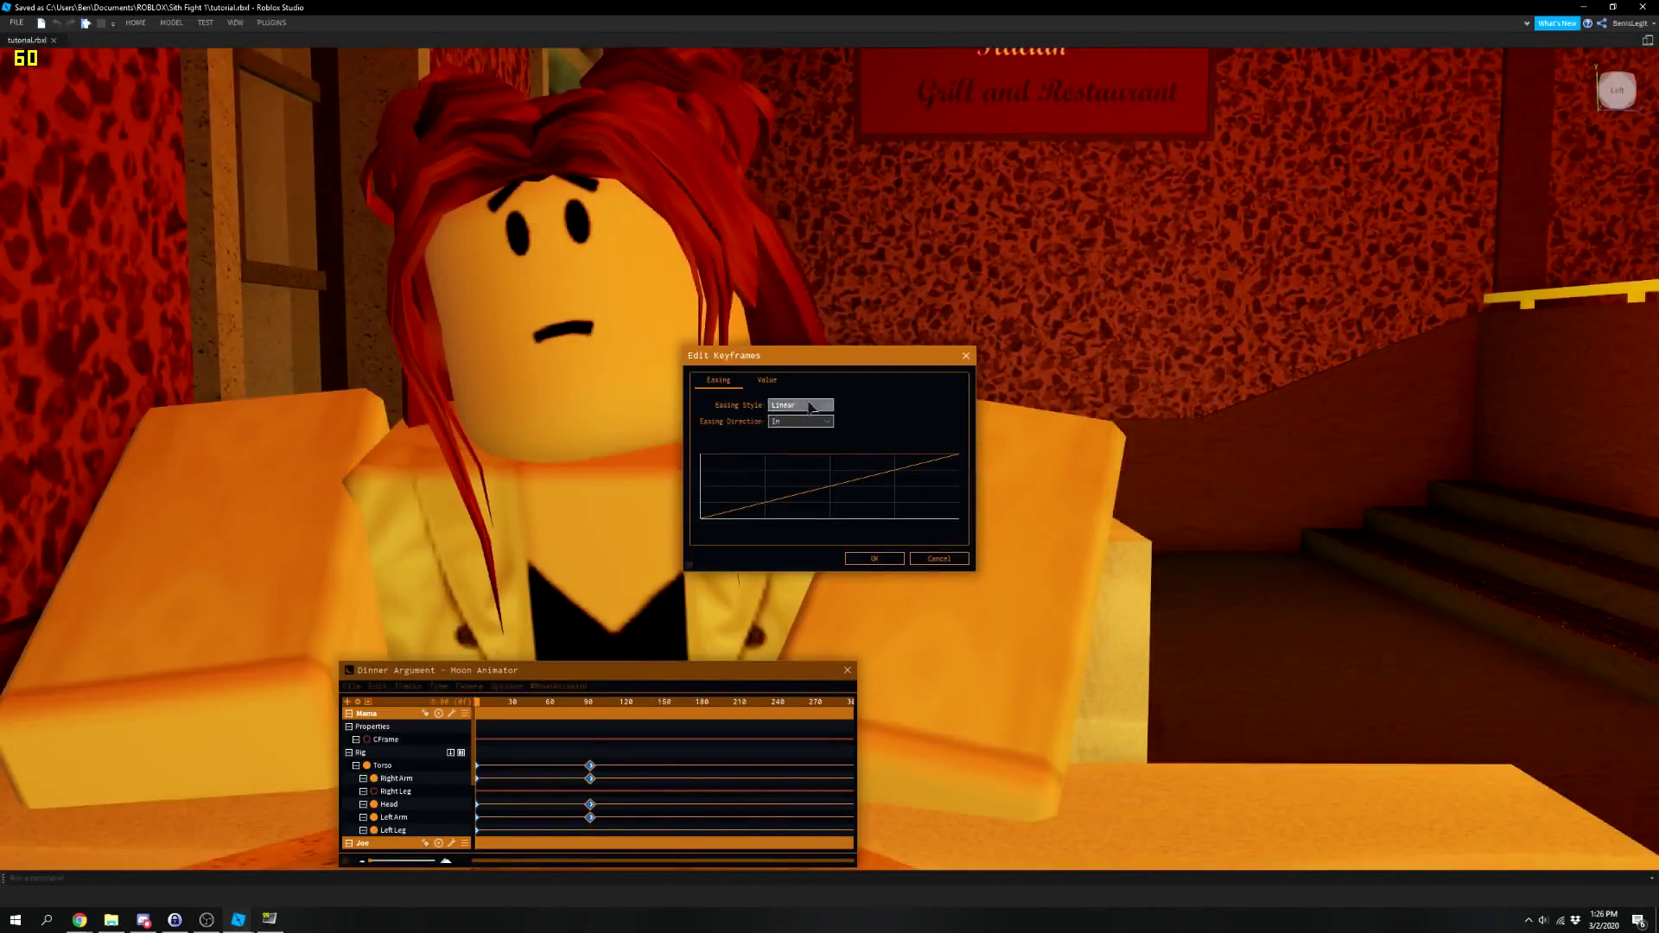
left_click(809, 408)
left_click(780, 453)
left_click(800, 420)
left_click(800, 458)
left_click(874, 558)
Play back Mama's lean and reframe her close-up from the start of the animation.
left_click(526, 719)
key("space")
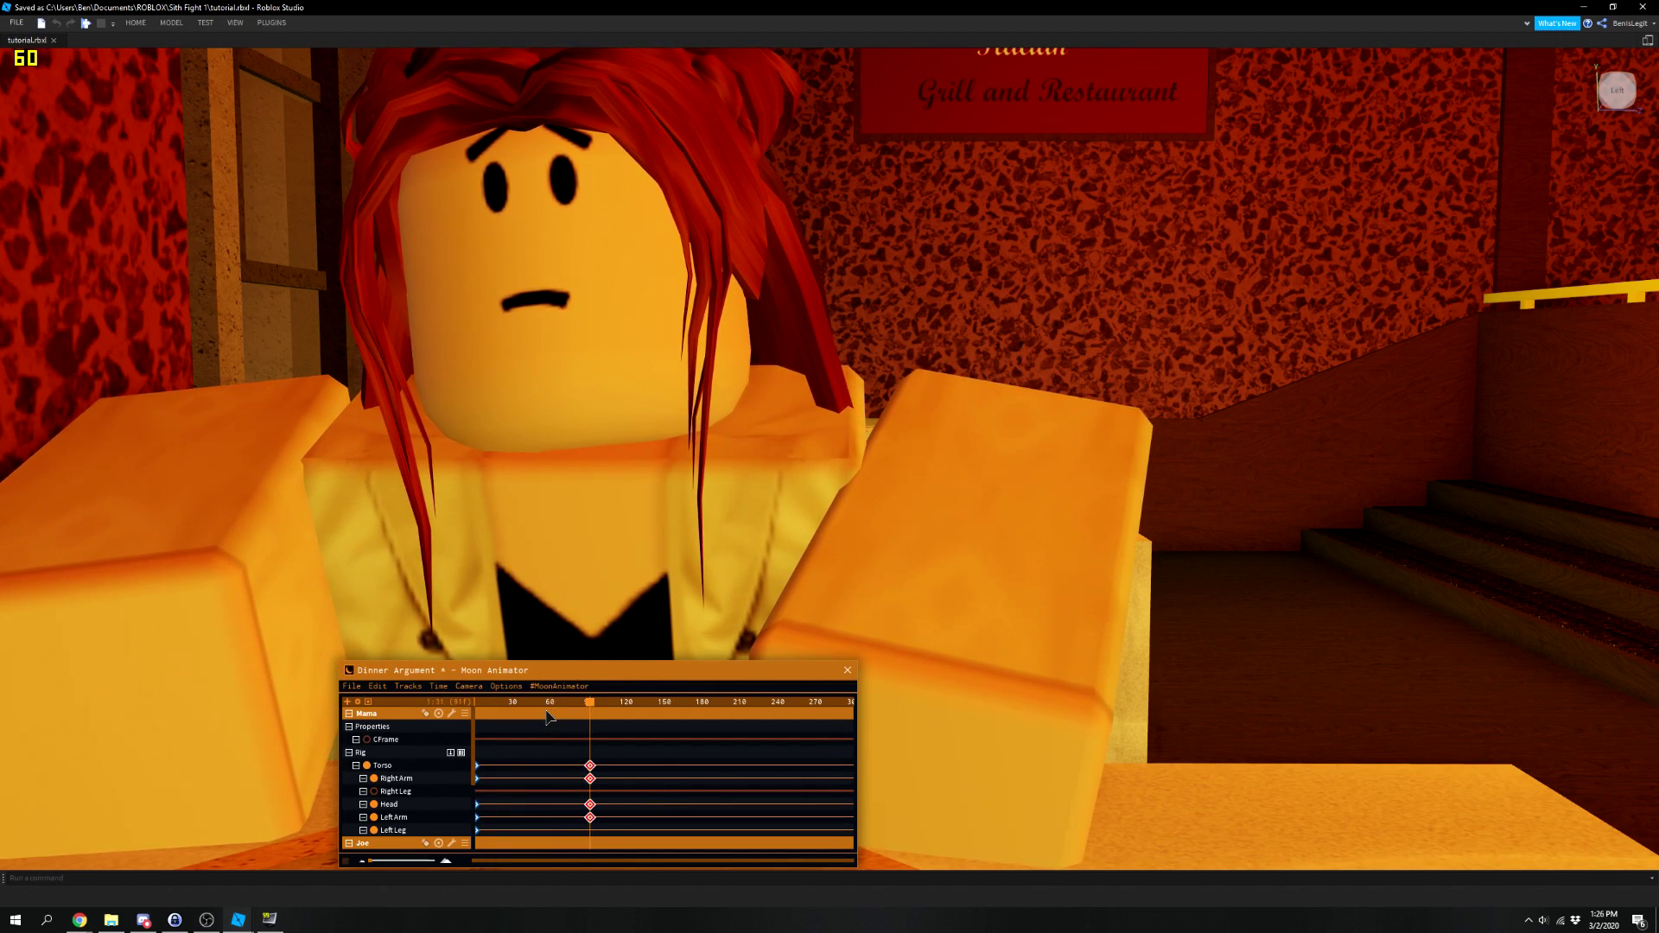
left_click_drag(592, 703, 398, 688)
right_click_drag(592, 630, 584, 609)
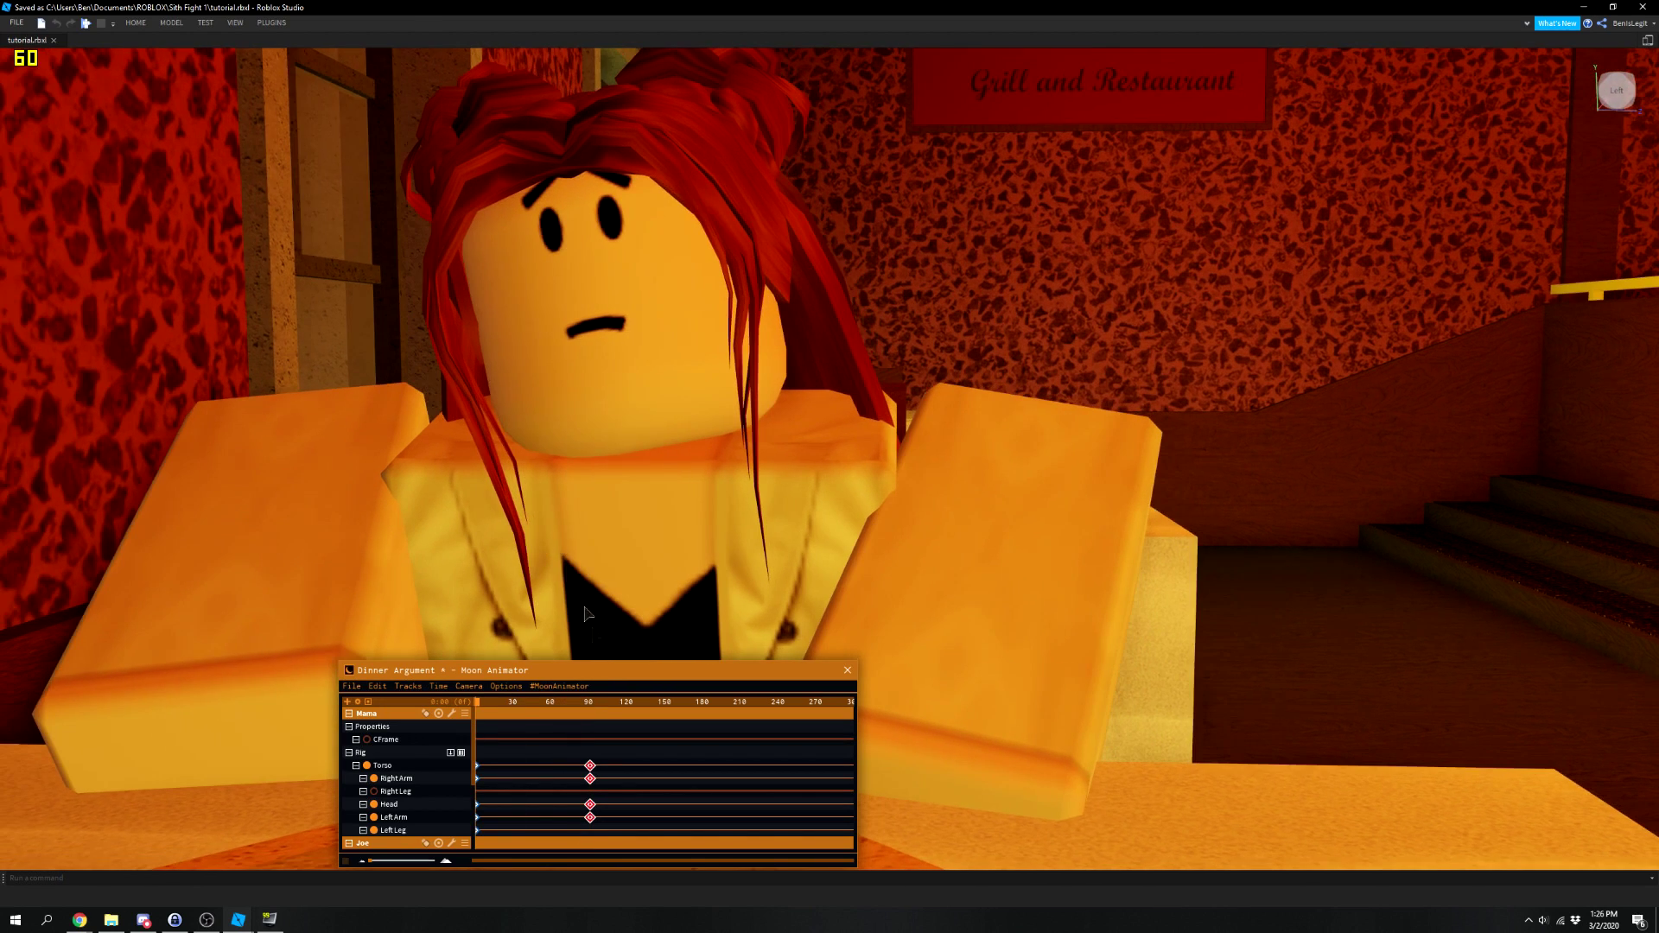
Move Mama's torso, arm and head keyframes from about frame 90 to about frame 37.
left_click(592, 768)
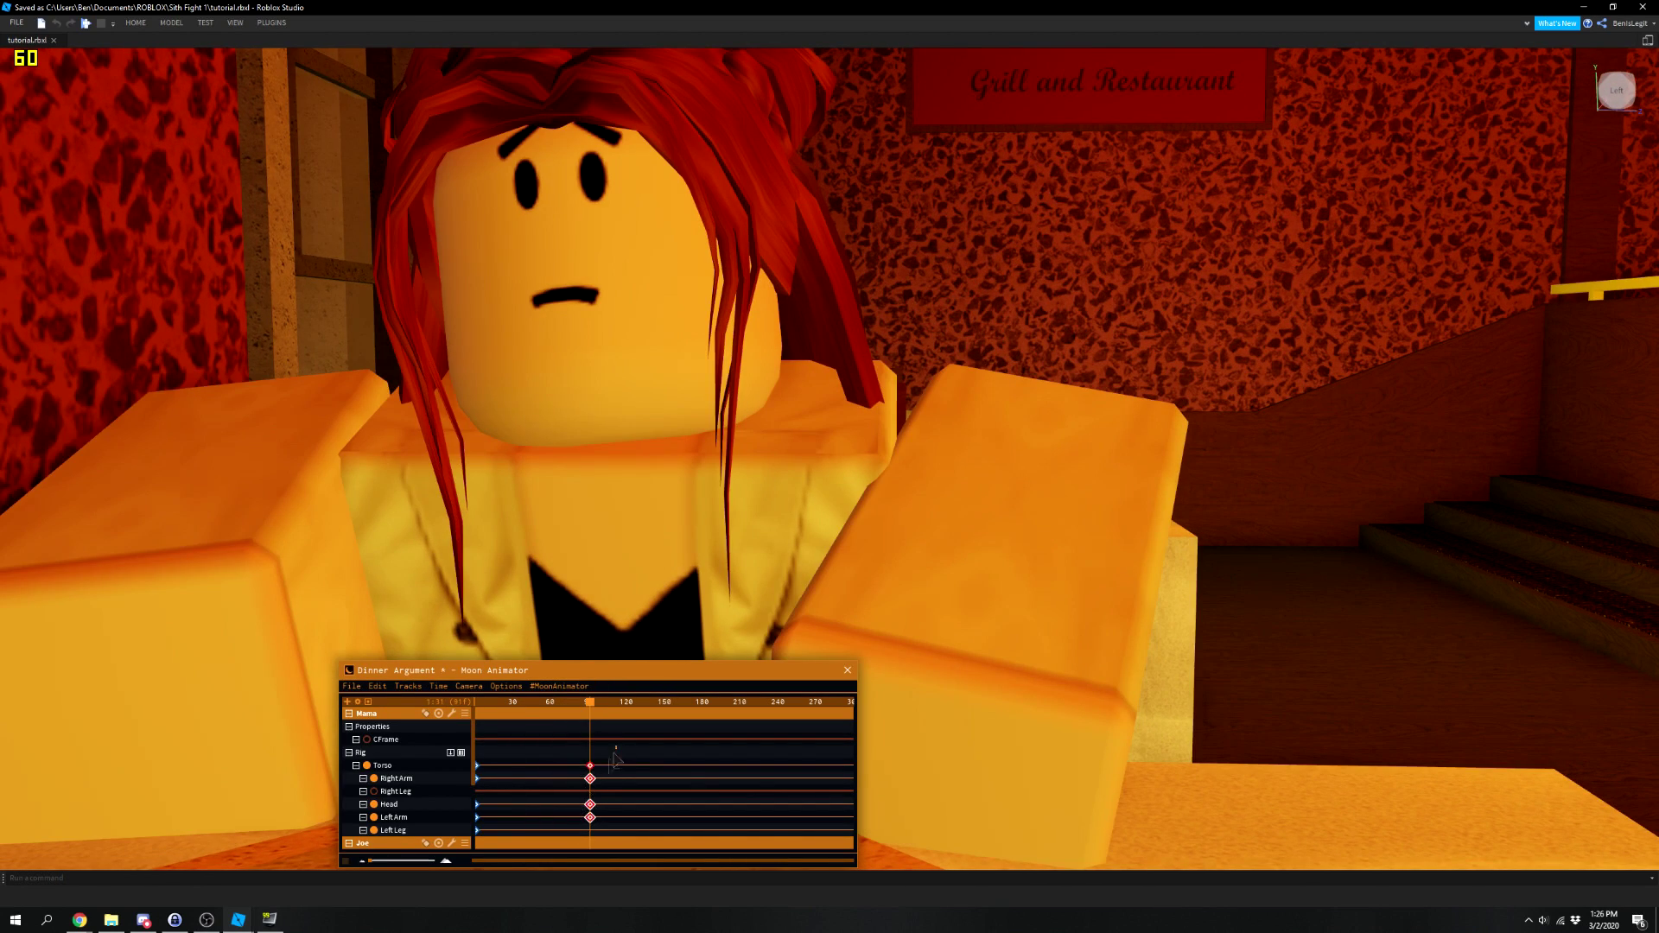
left_click_drag(615, 750, 574, 835)
left_click_drag(590, 767, 523, 769)
left_click_drag(523, 702, 500, 704)
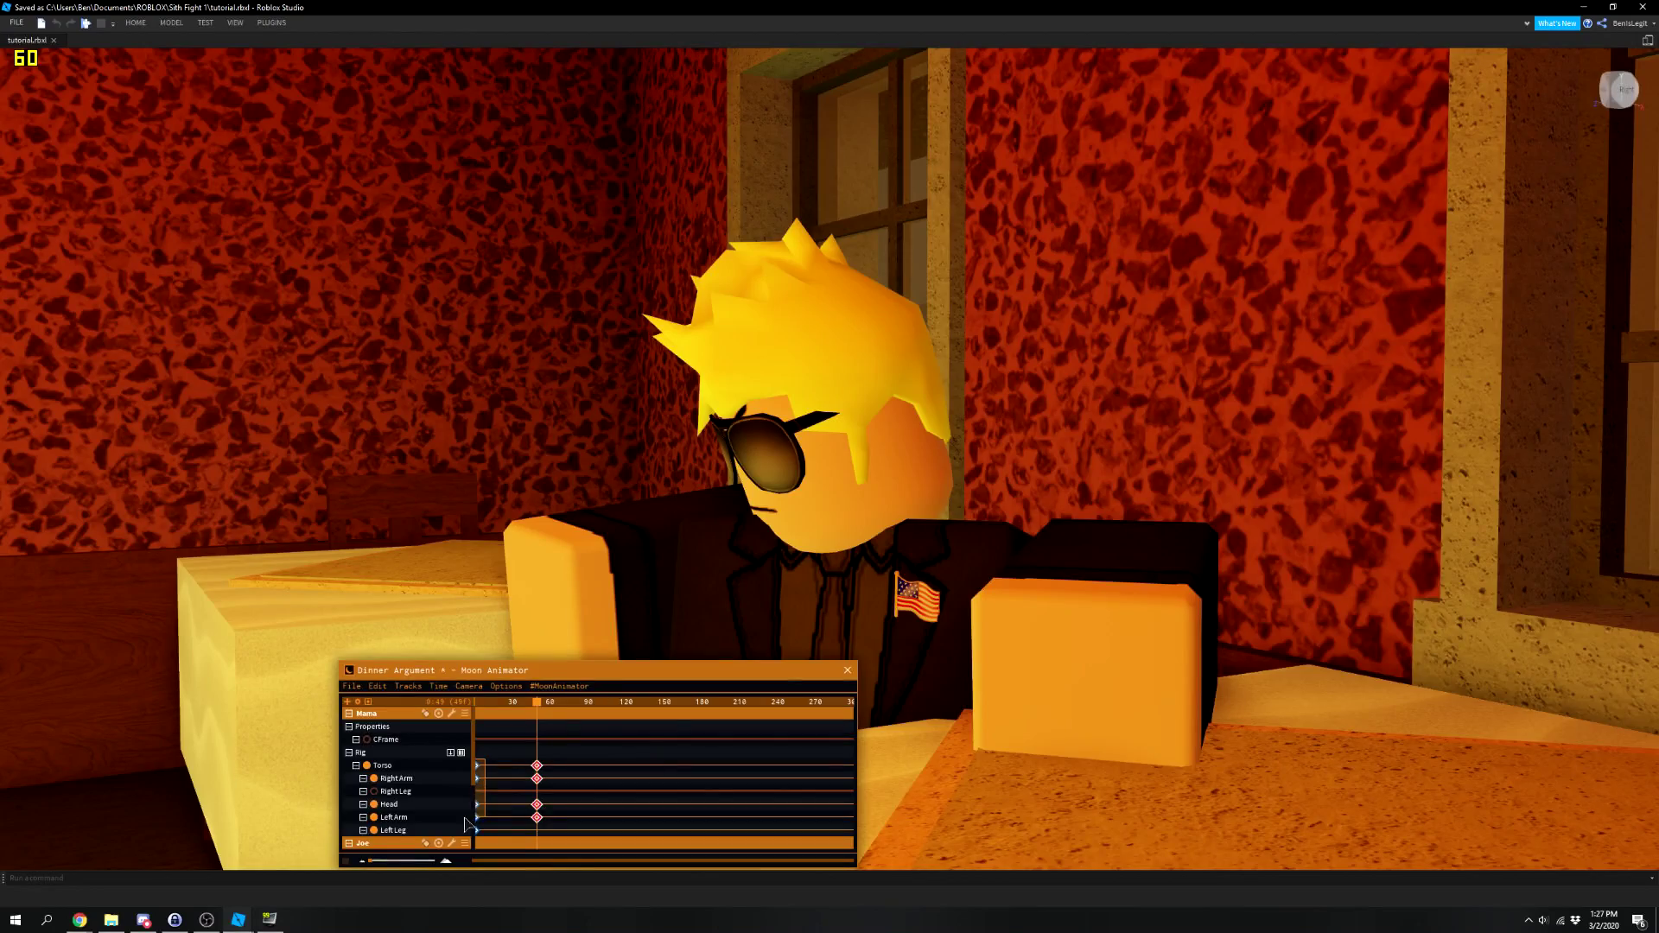
Delete Mama's leaning keyframes and key a turn of Joe's head at about frame 60.
left_click_drag(525, 760, 566, 827)
key("BackSpace")
left_click_drag(480, 703, 517, 705)
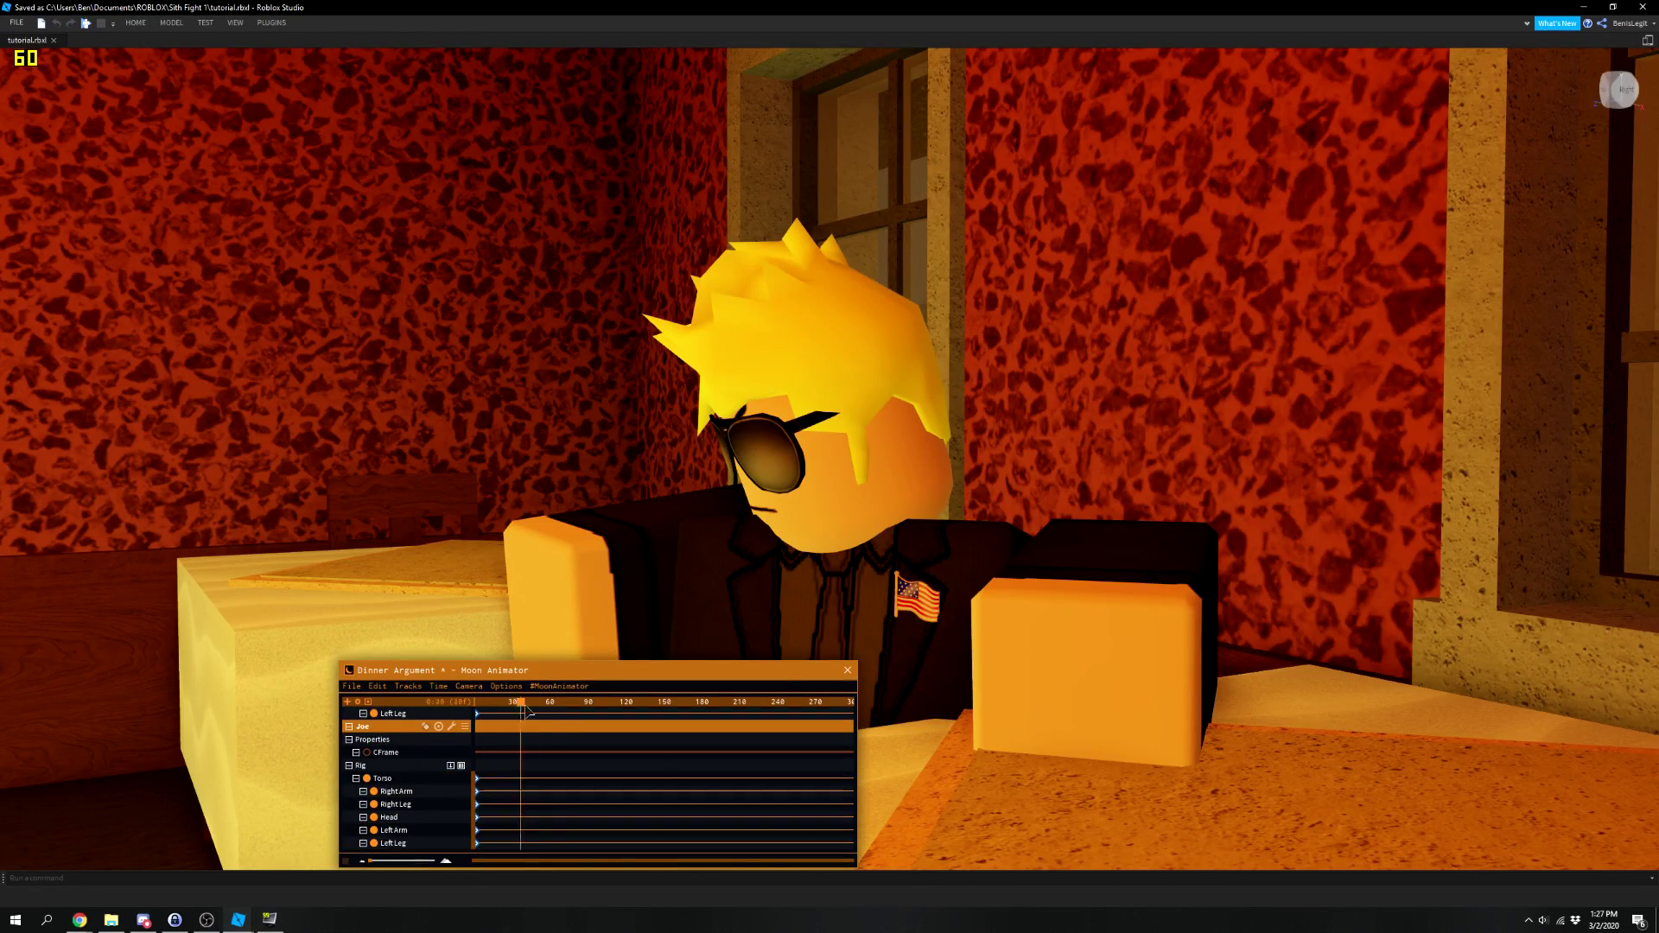
left_click_drag(1052, 482, 1071, 414)
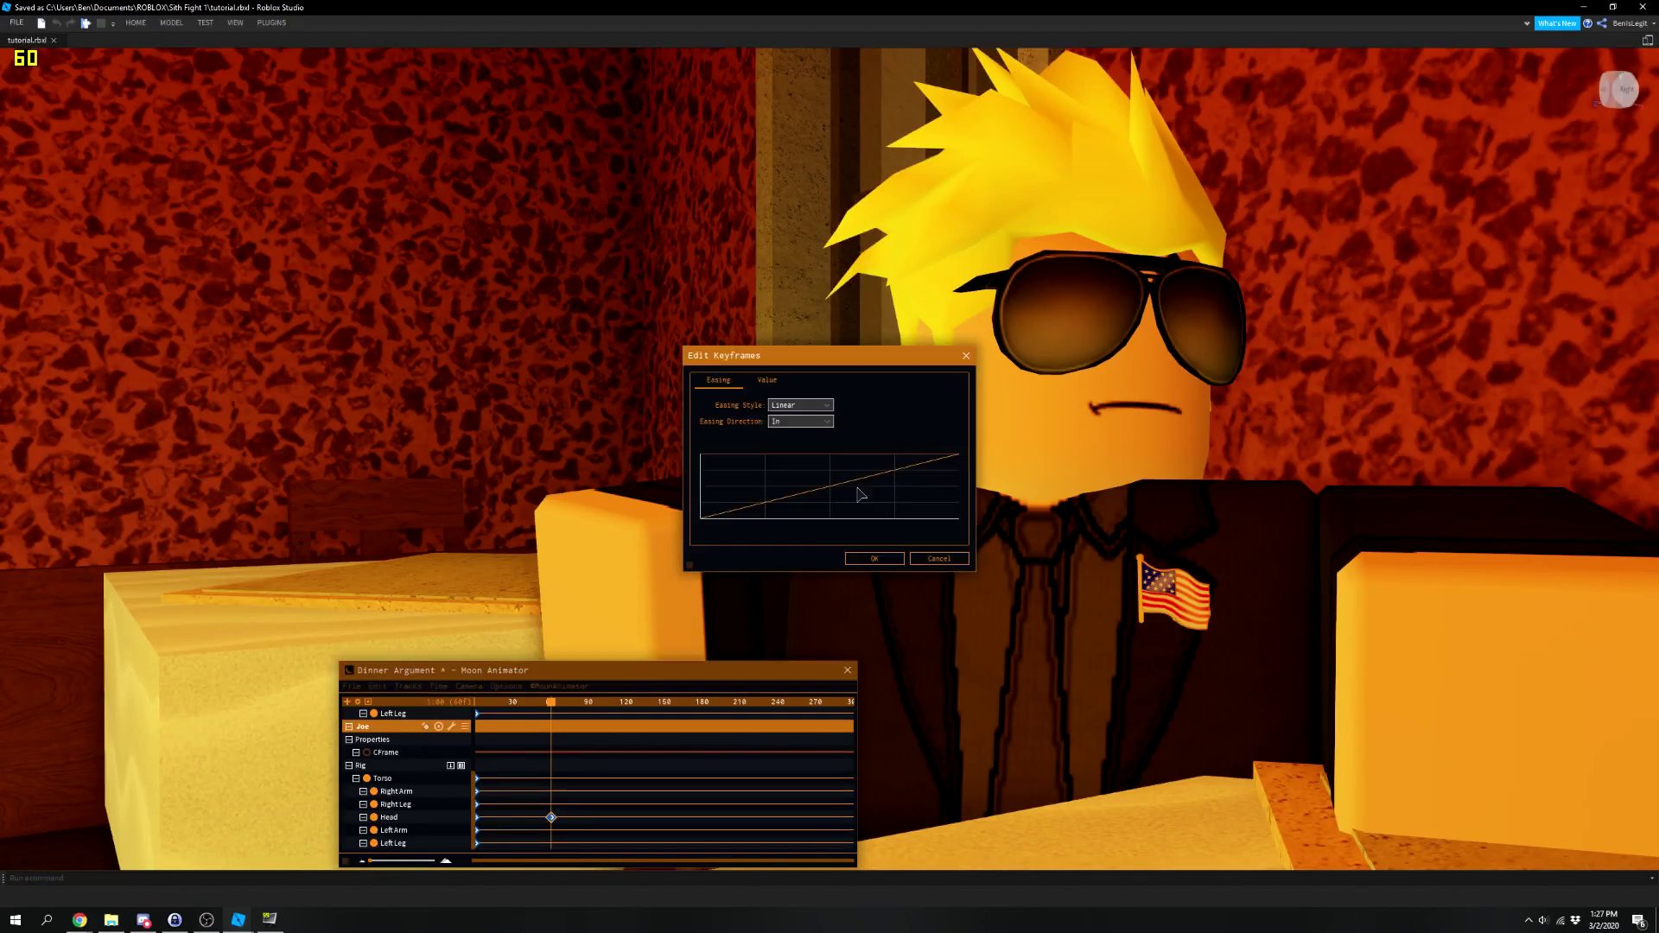
left_click(800, 405)
Frame a tight close-up of Joe at the start of the animation and hide the animator interface.
scroll(808, 448, "up", 3)
scroll(808, 447, "down", 3)
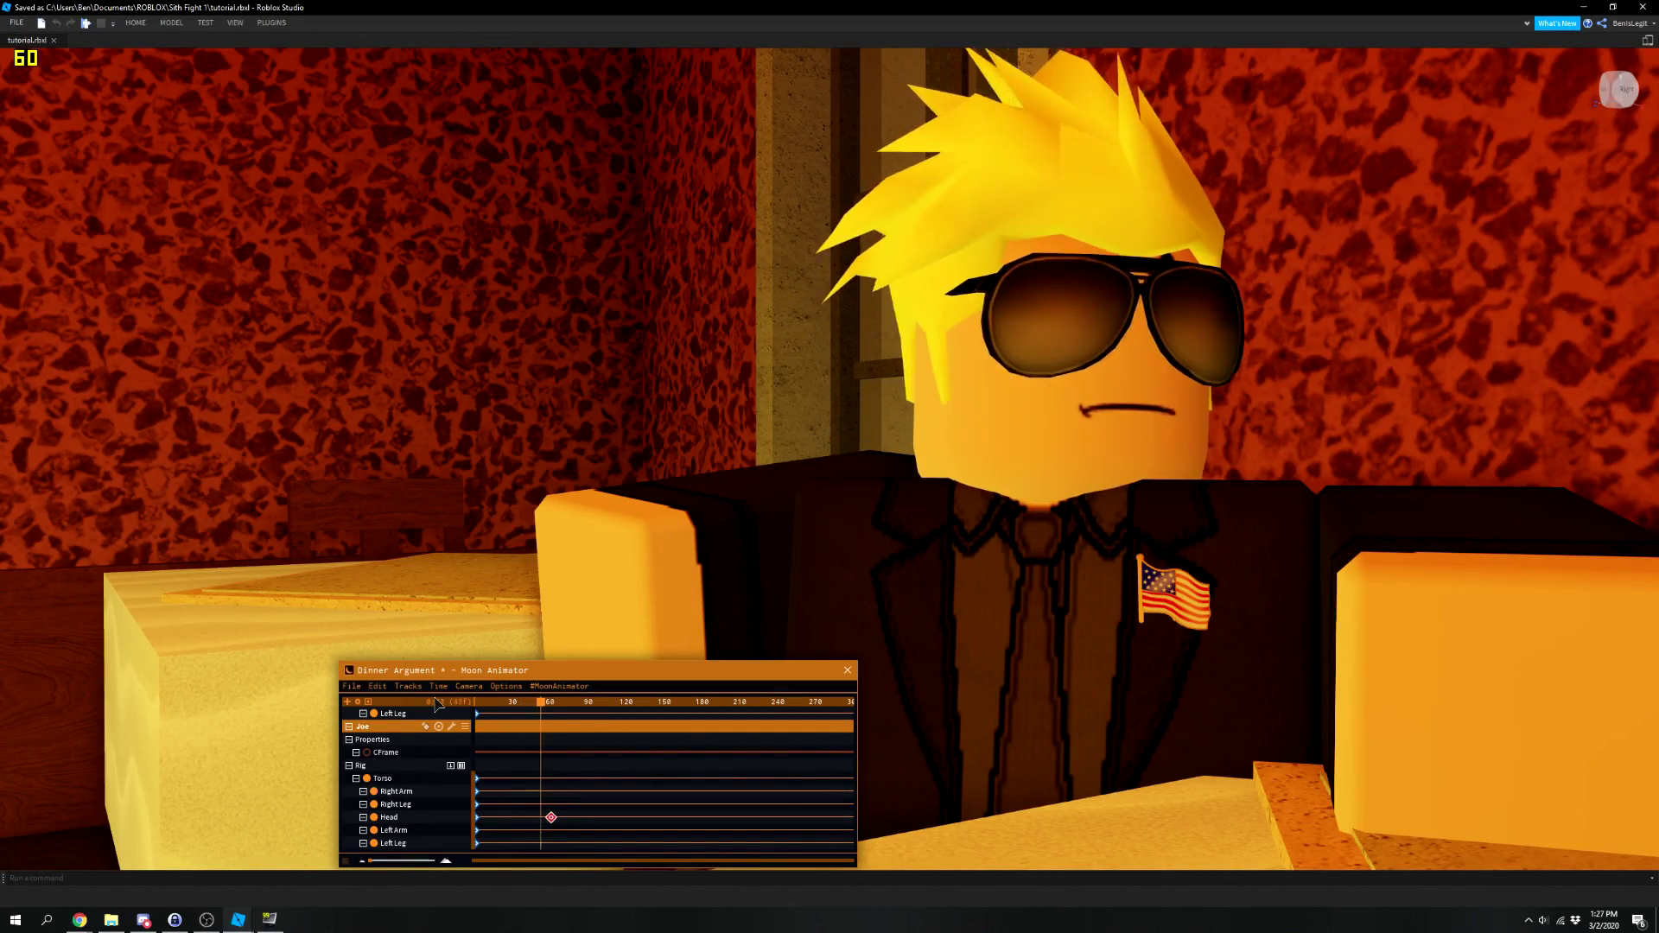
right_click_drag(608, 464, 608, 465)
key("d")
key("w")
key("w")
left_click_drag(555, 704, 383, 704)
key("h")
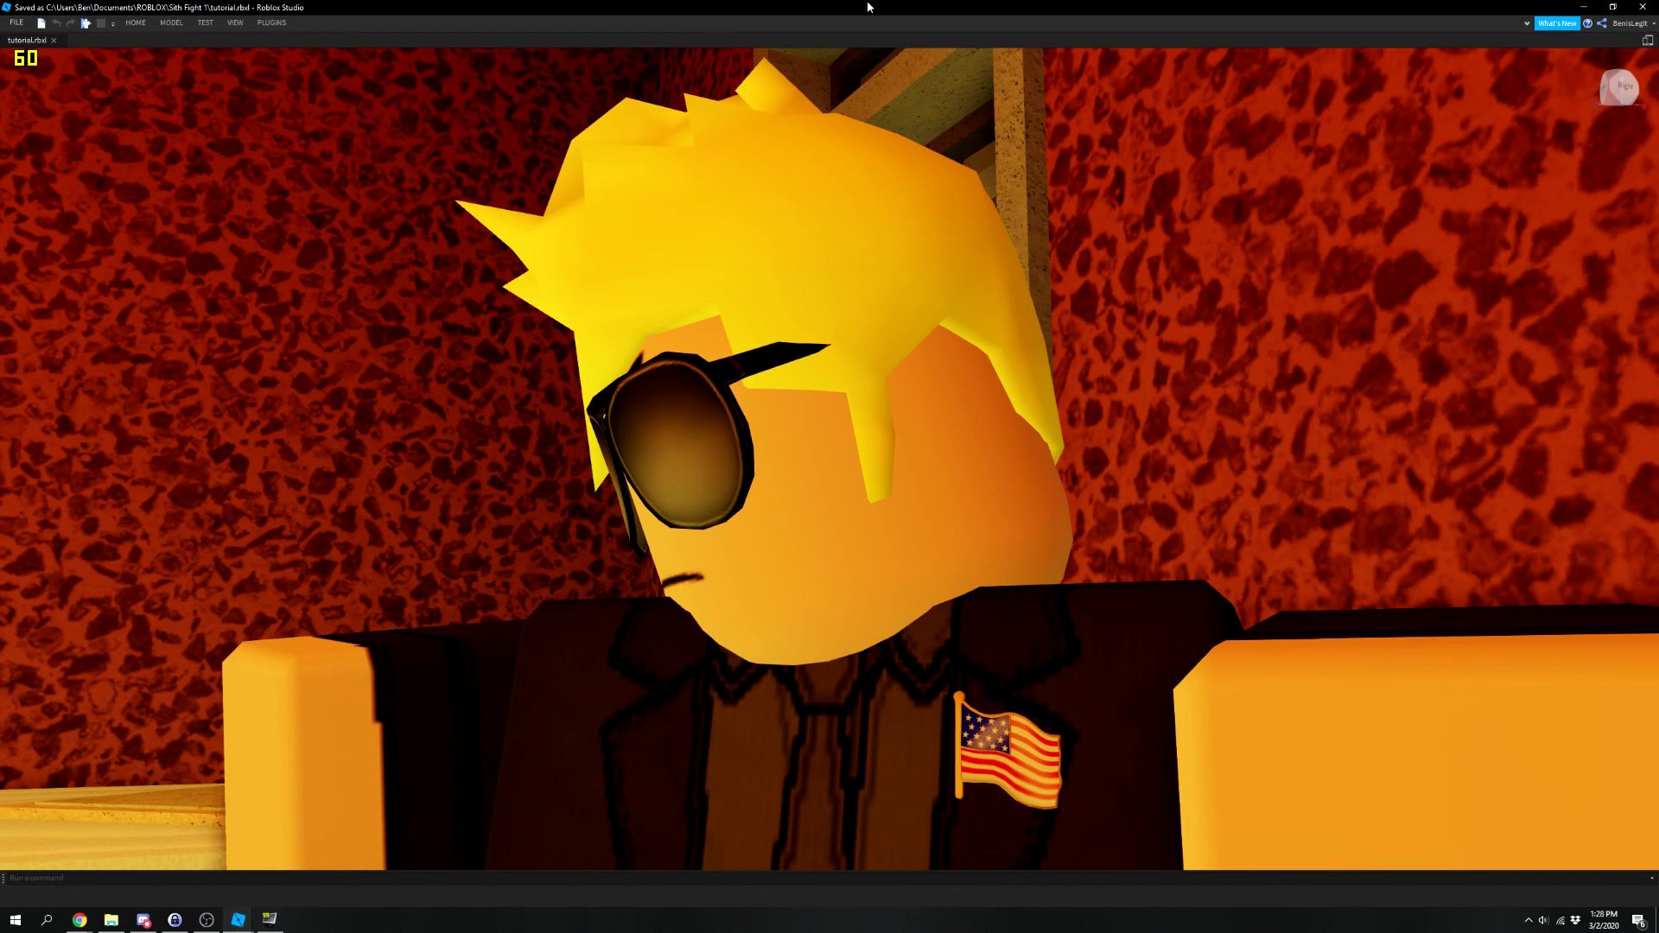
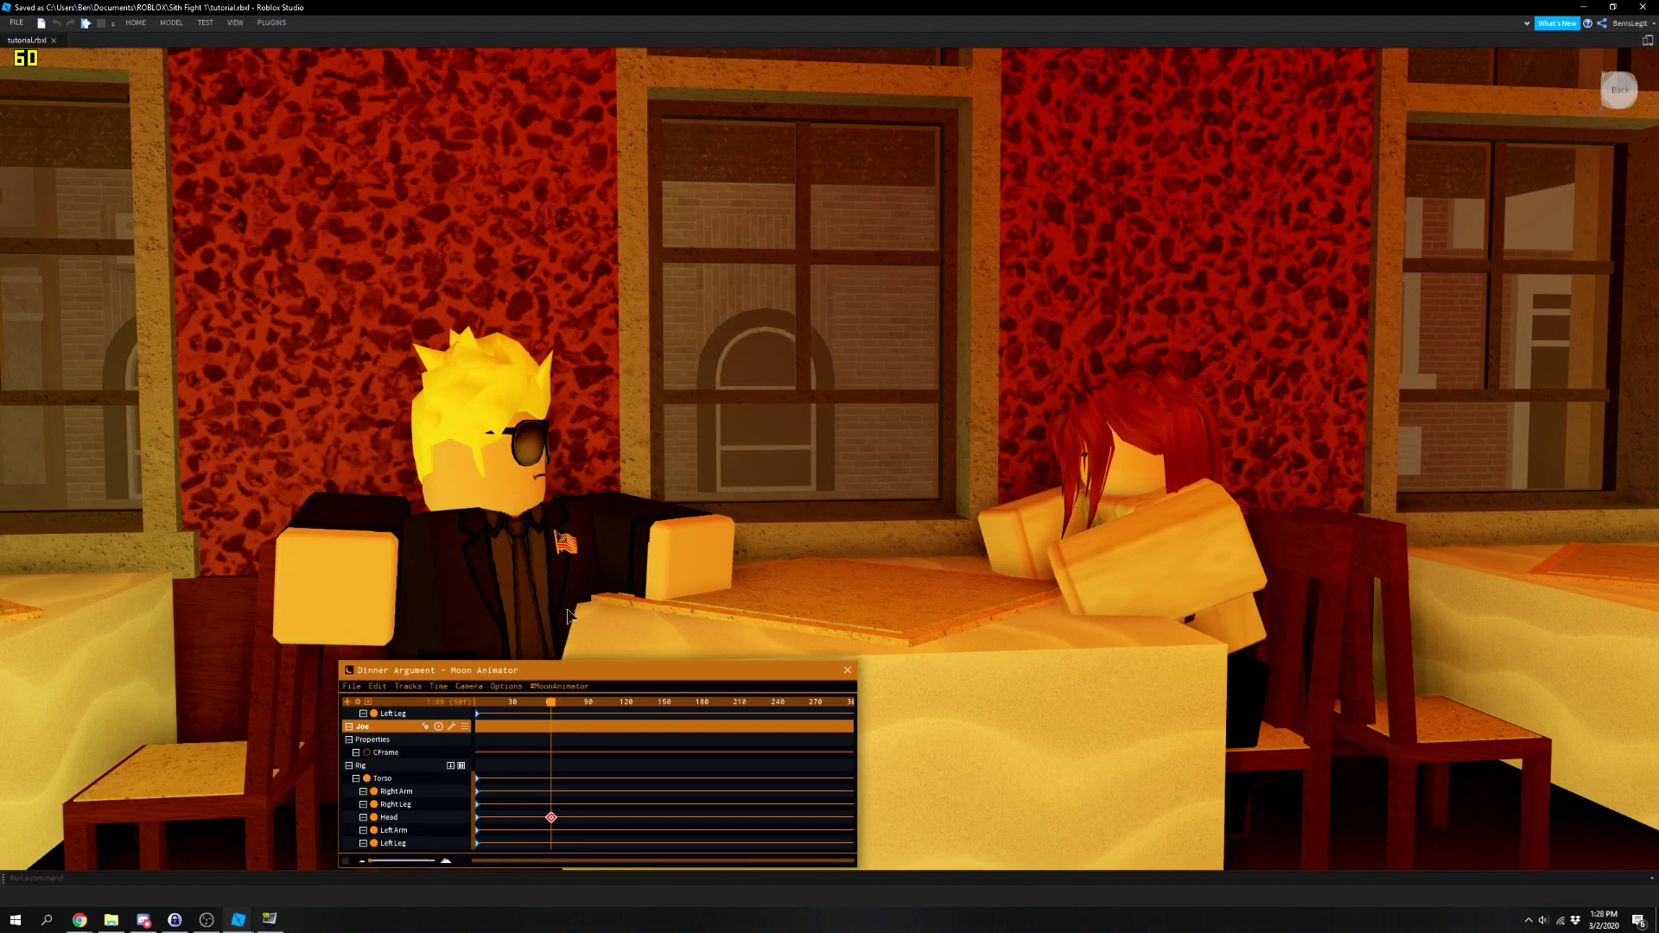
Save and close the Dinner Argument animation, and launch VEGAS Pro.
left_click(352, 686)
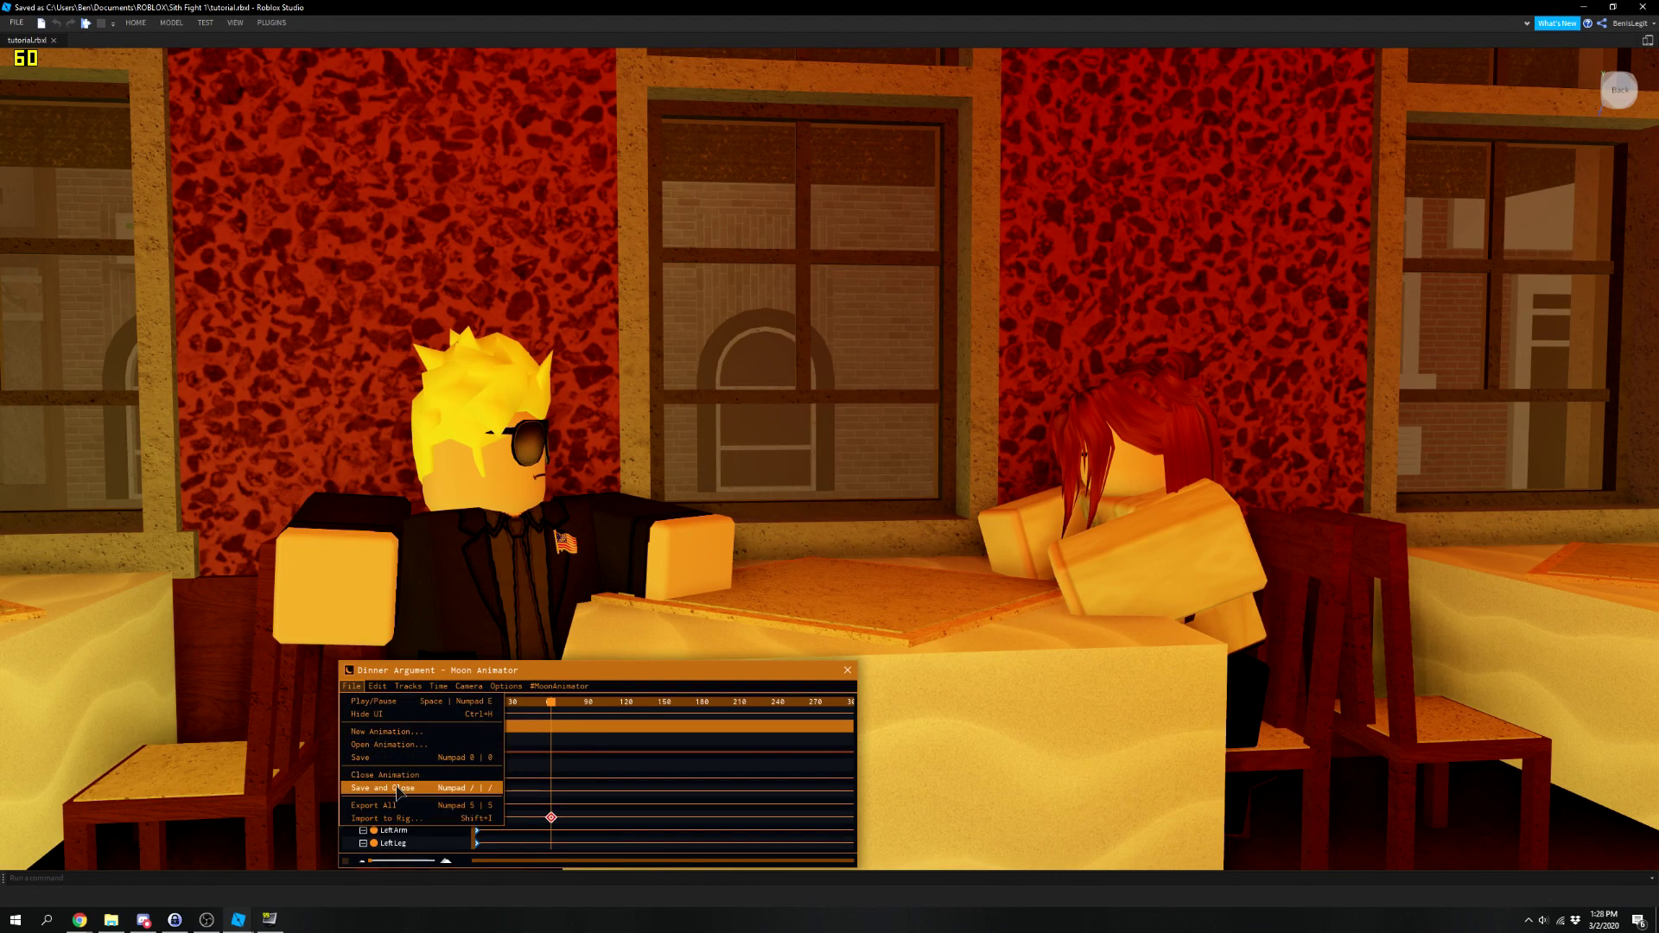
left_click(397, 788)
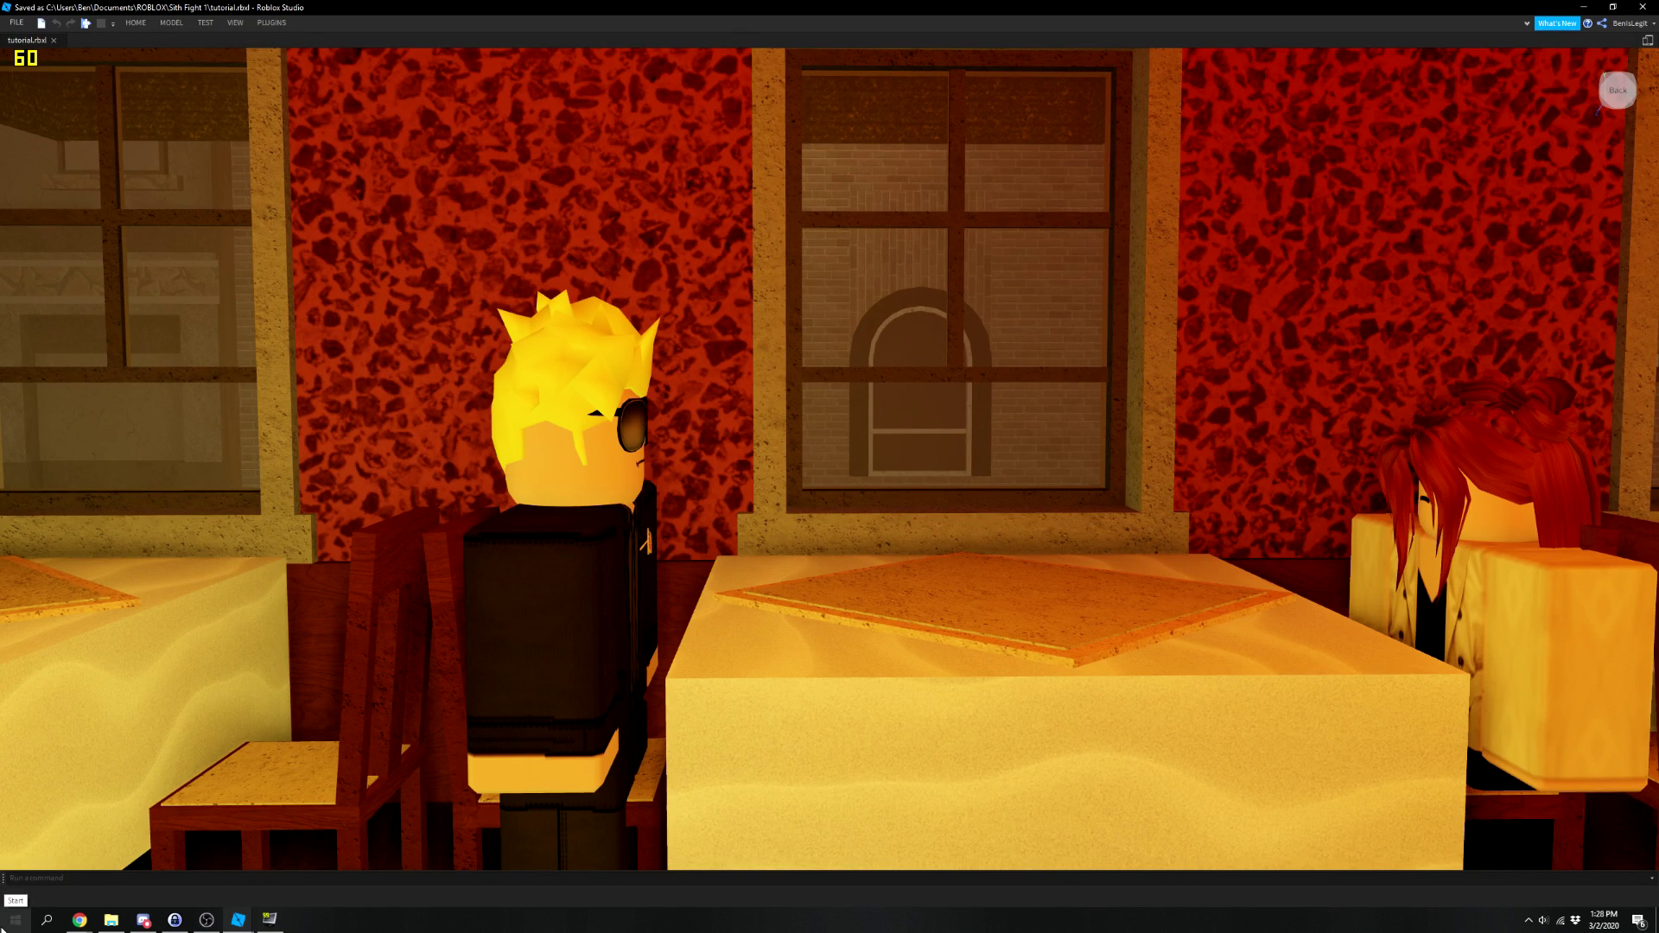
left_click(15, 919)
left_click(247, 693)
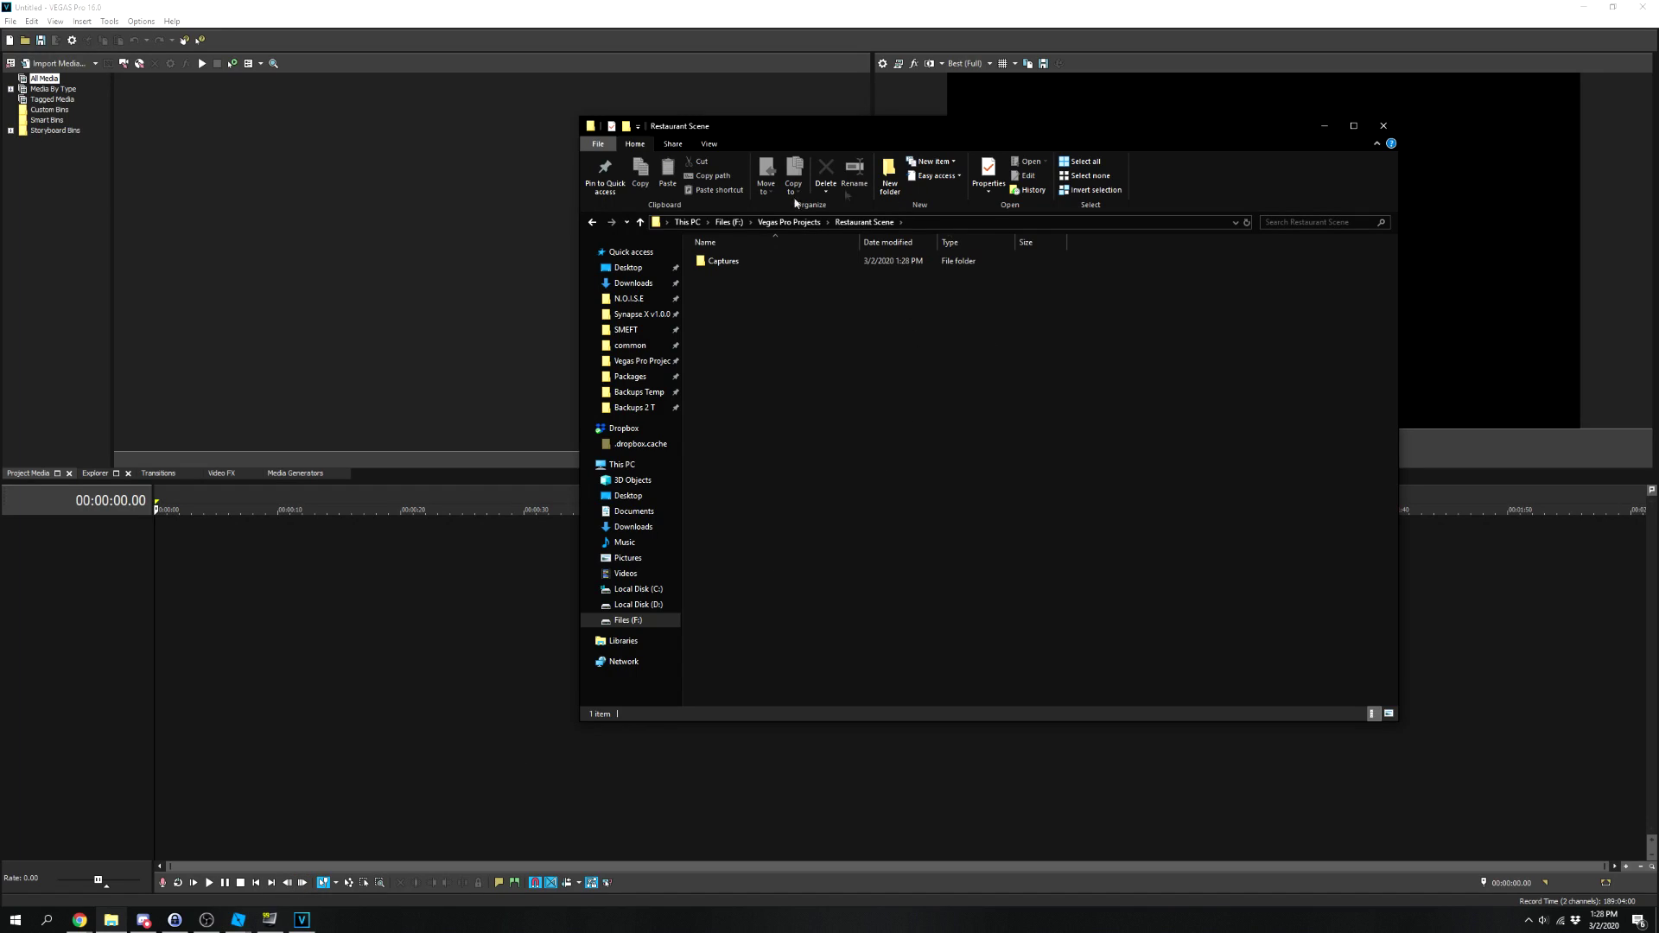
Import all four RobloxStudioBeta recordings from the Restaurant Scene project's Captures folder into the VEGAS Pro project media.
left_click(206, 920)
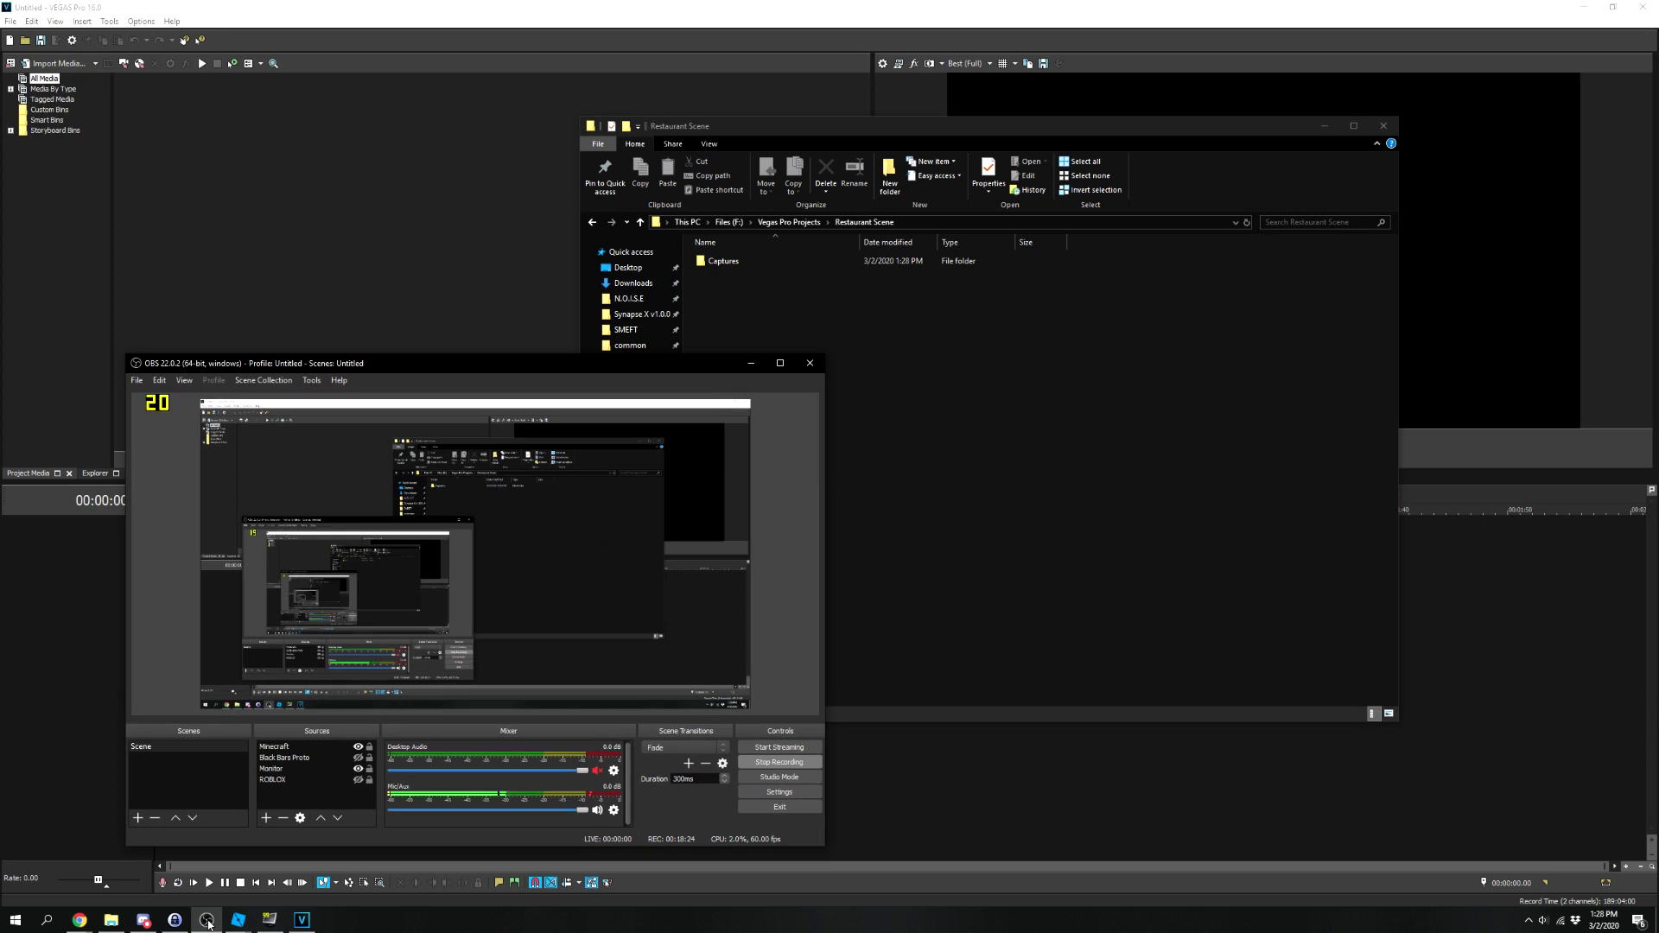
left_click(207, 920)
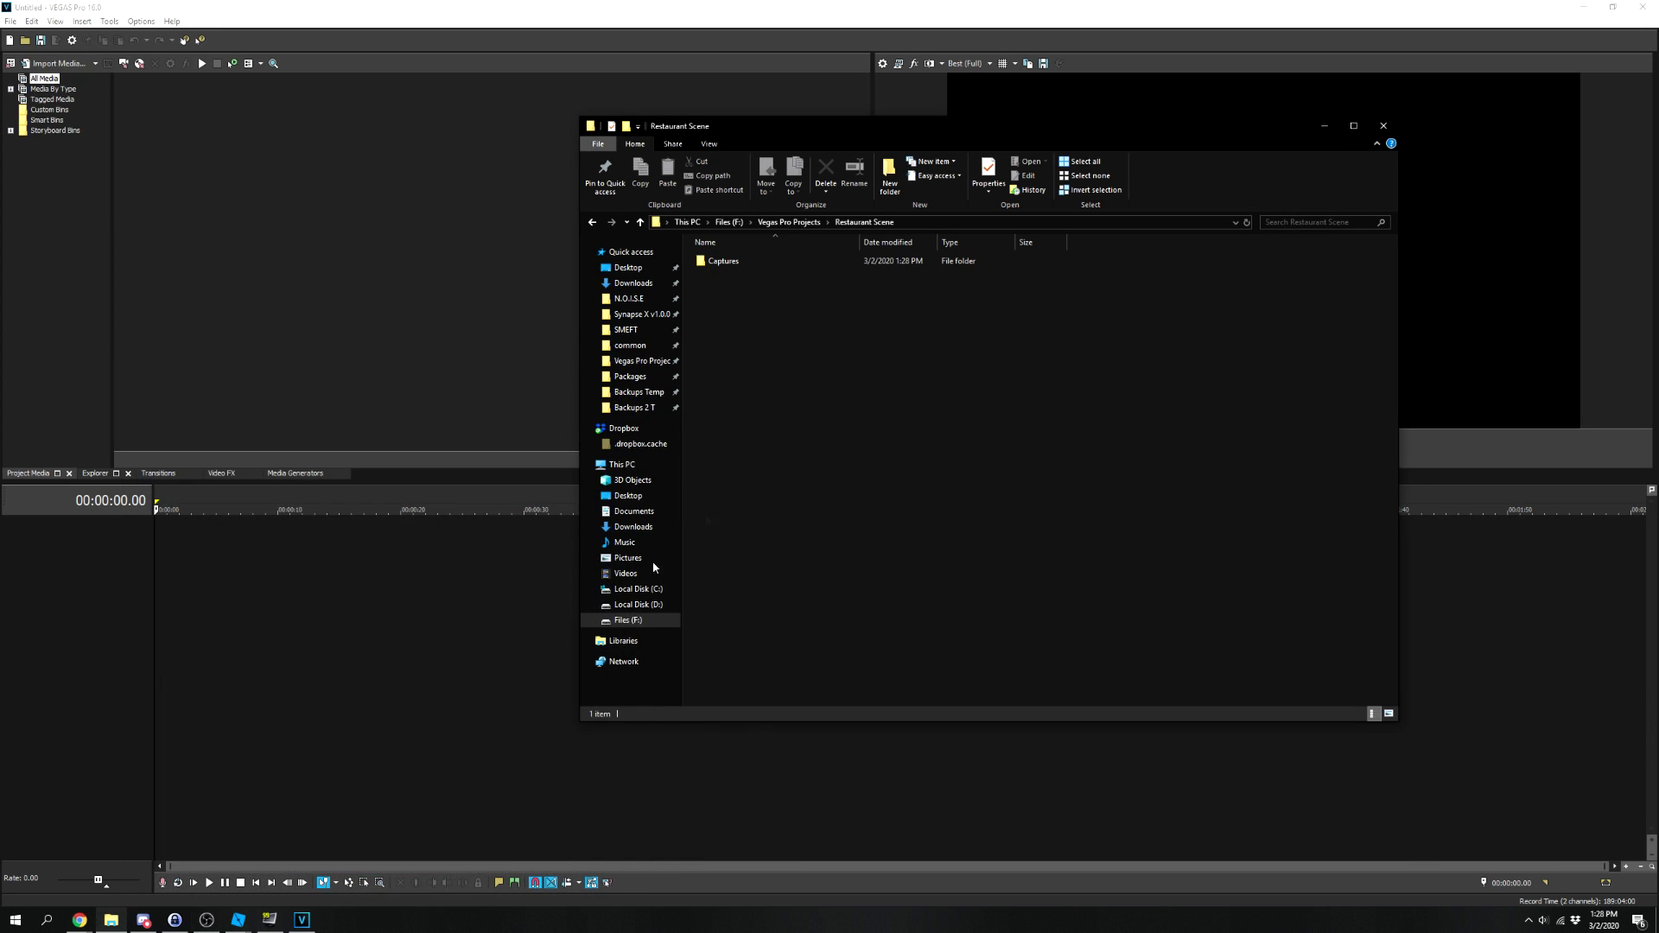
double_click(745, 263)
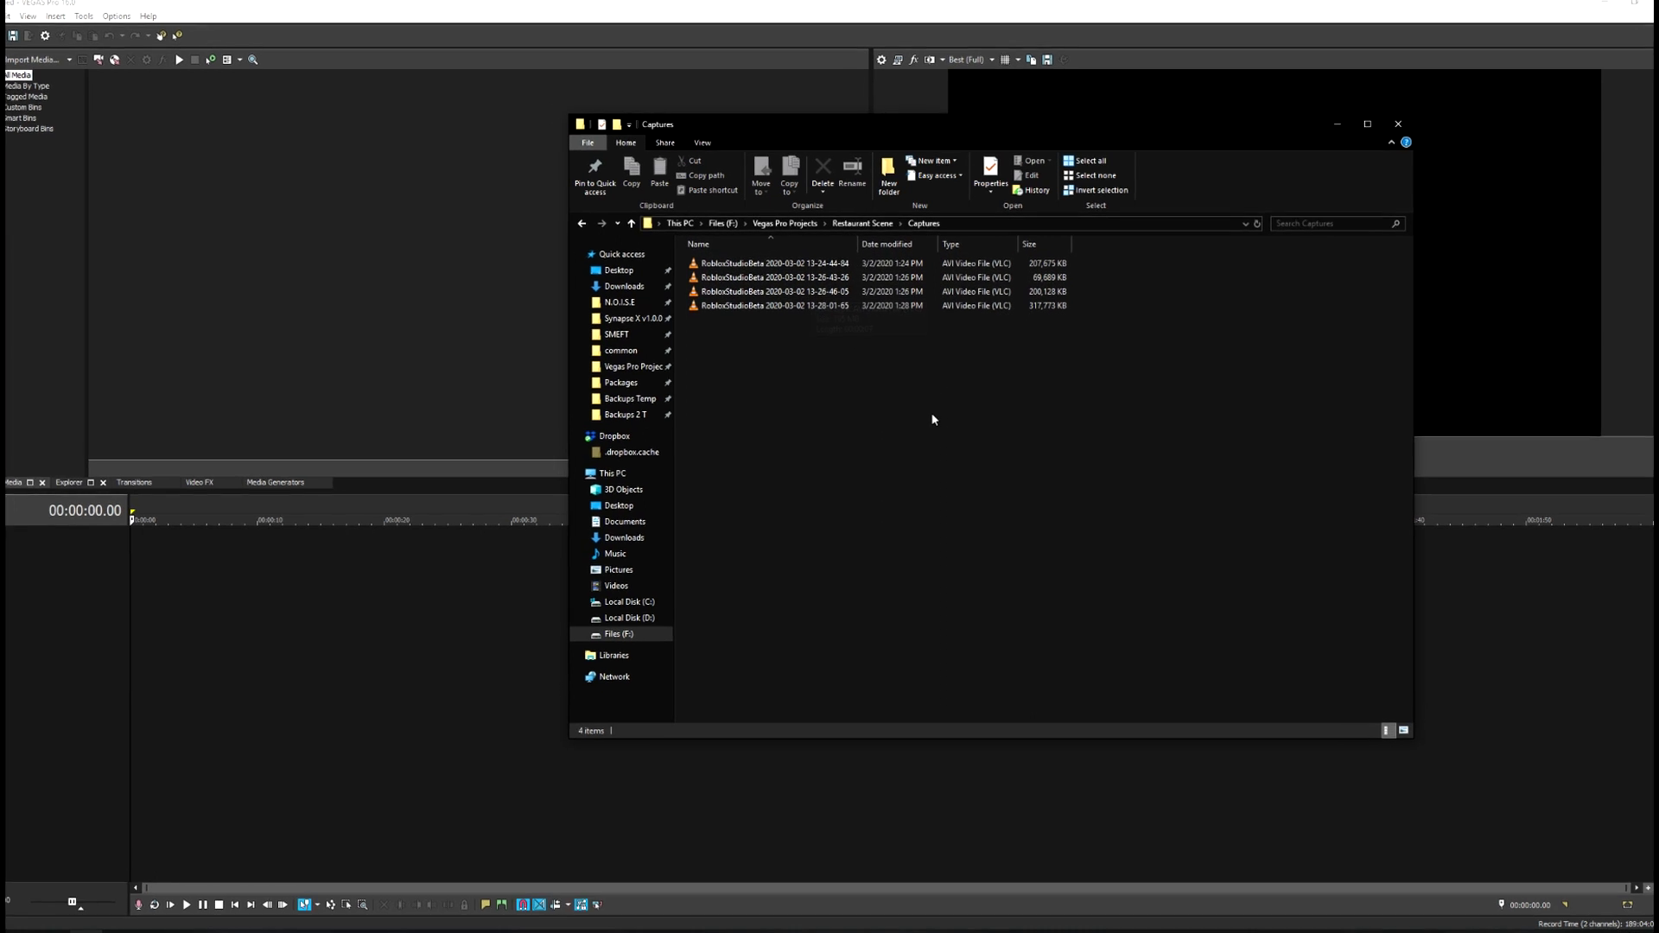
left_click_drag(871, 377, 779, 265)
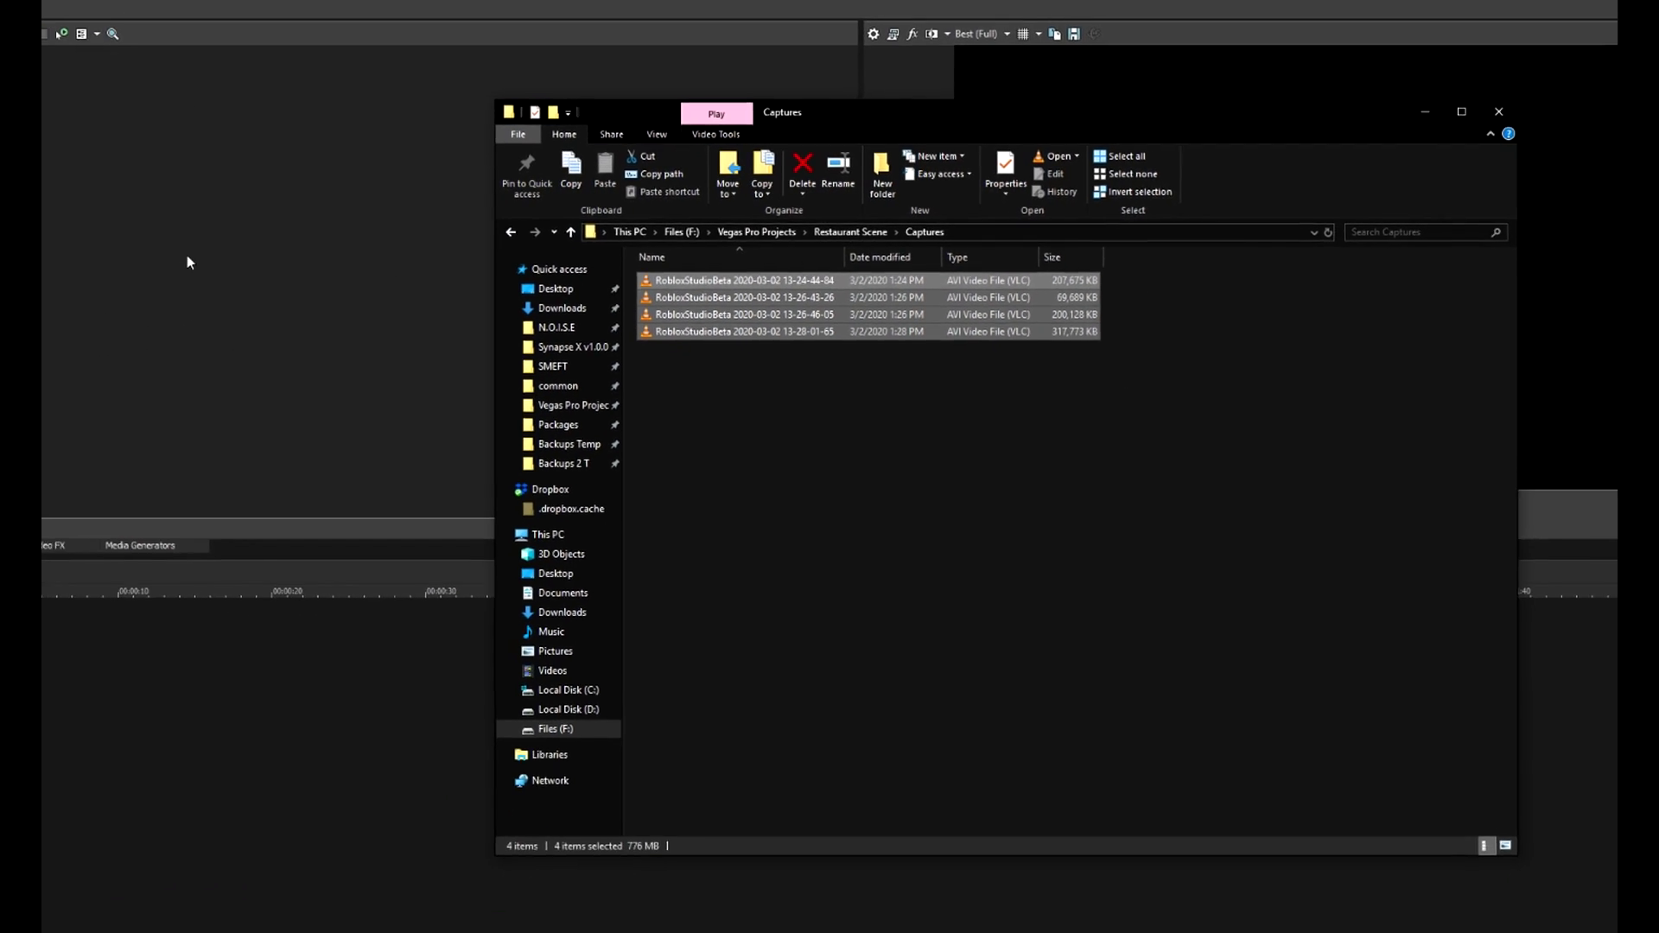
left_click(318, 297)
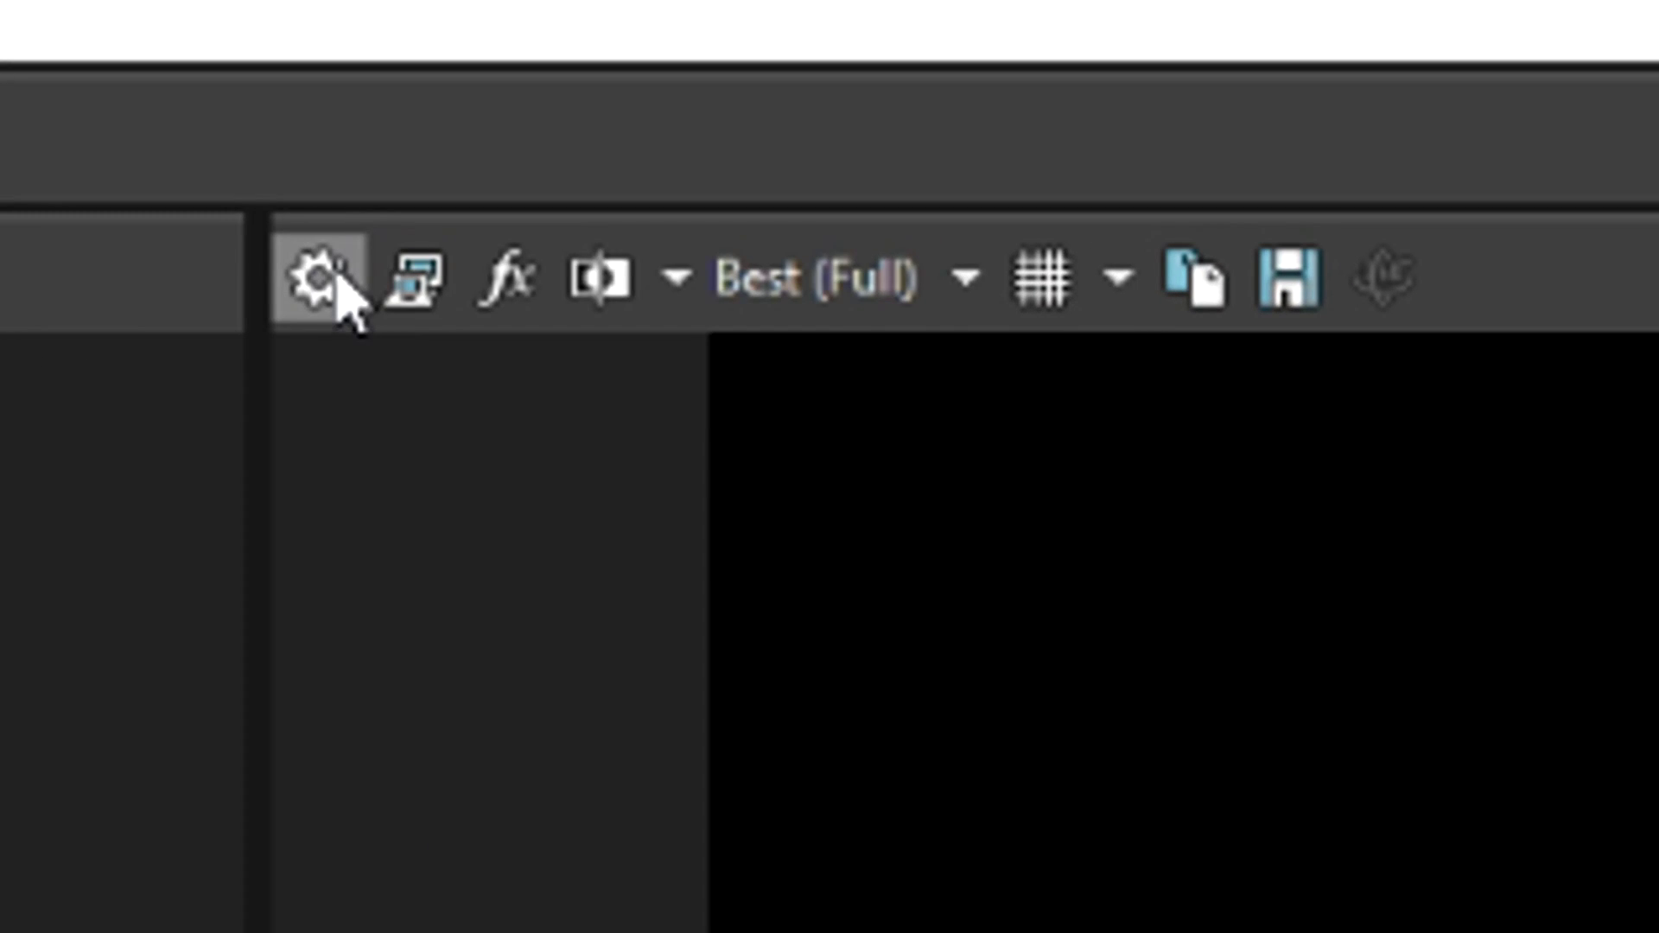
Set the project's video frame size to 1920 by 1080.
left_click(882, 64)
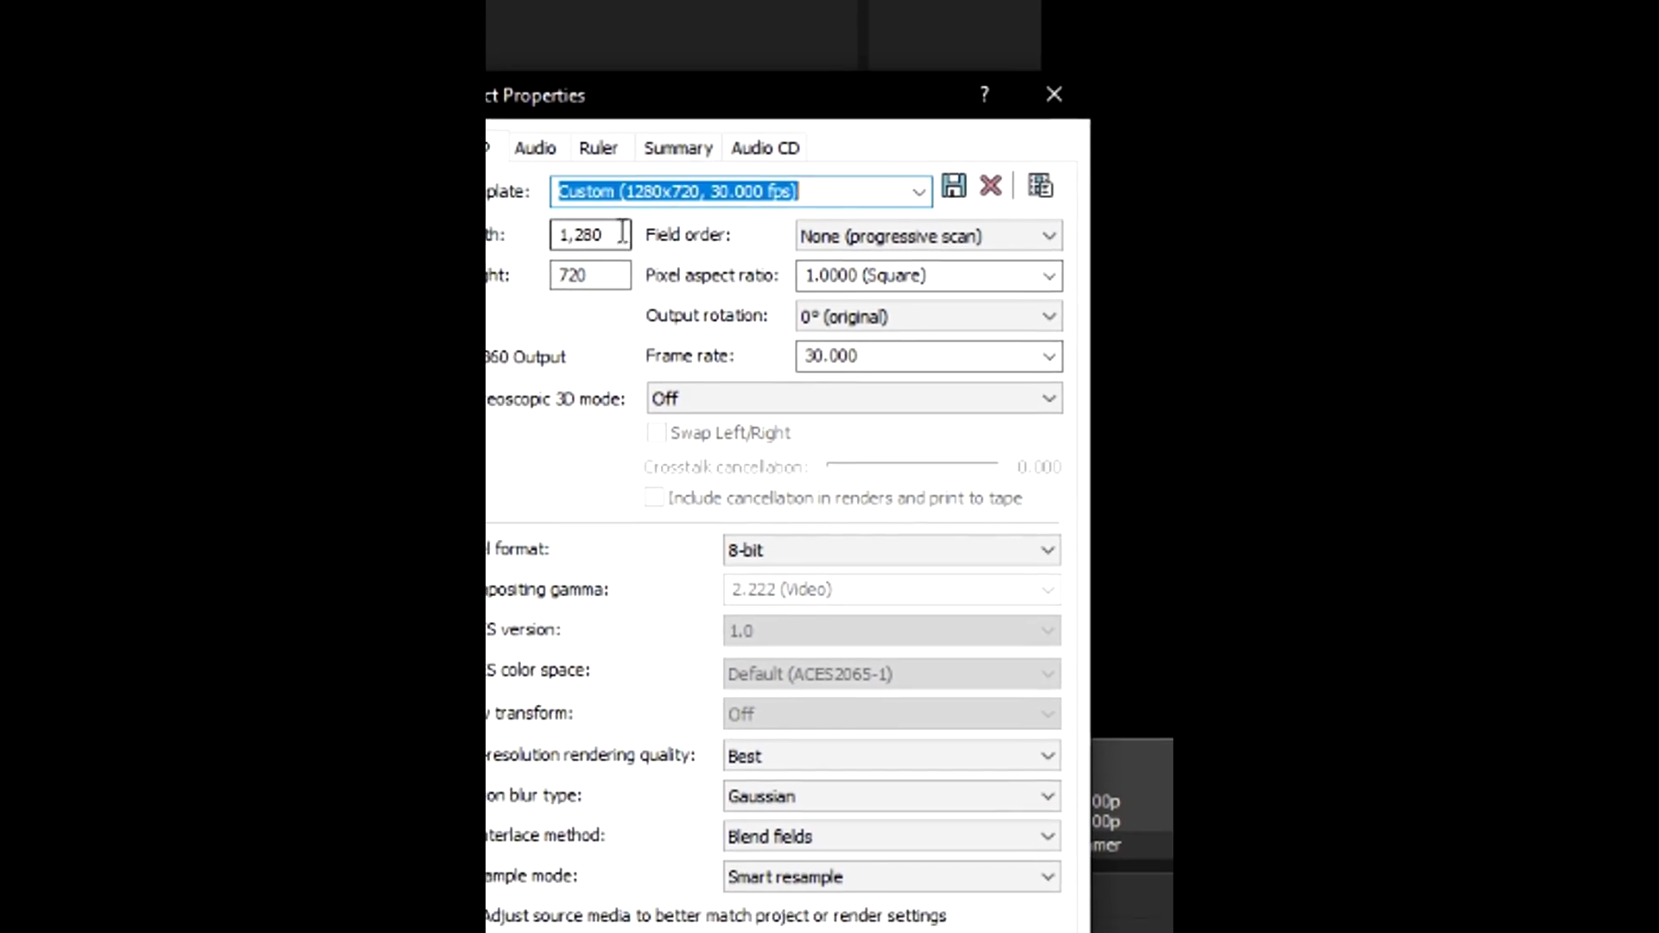
type("1920")
key("Tab")
type("1080")
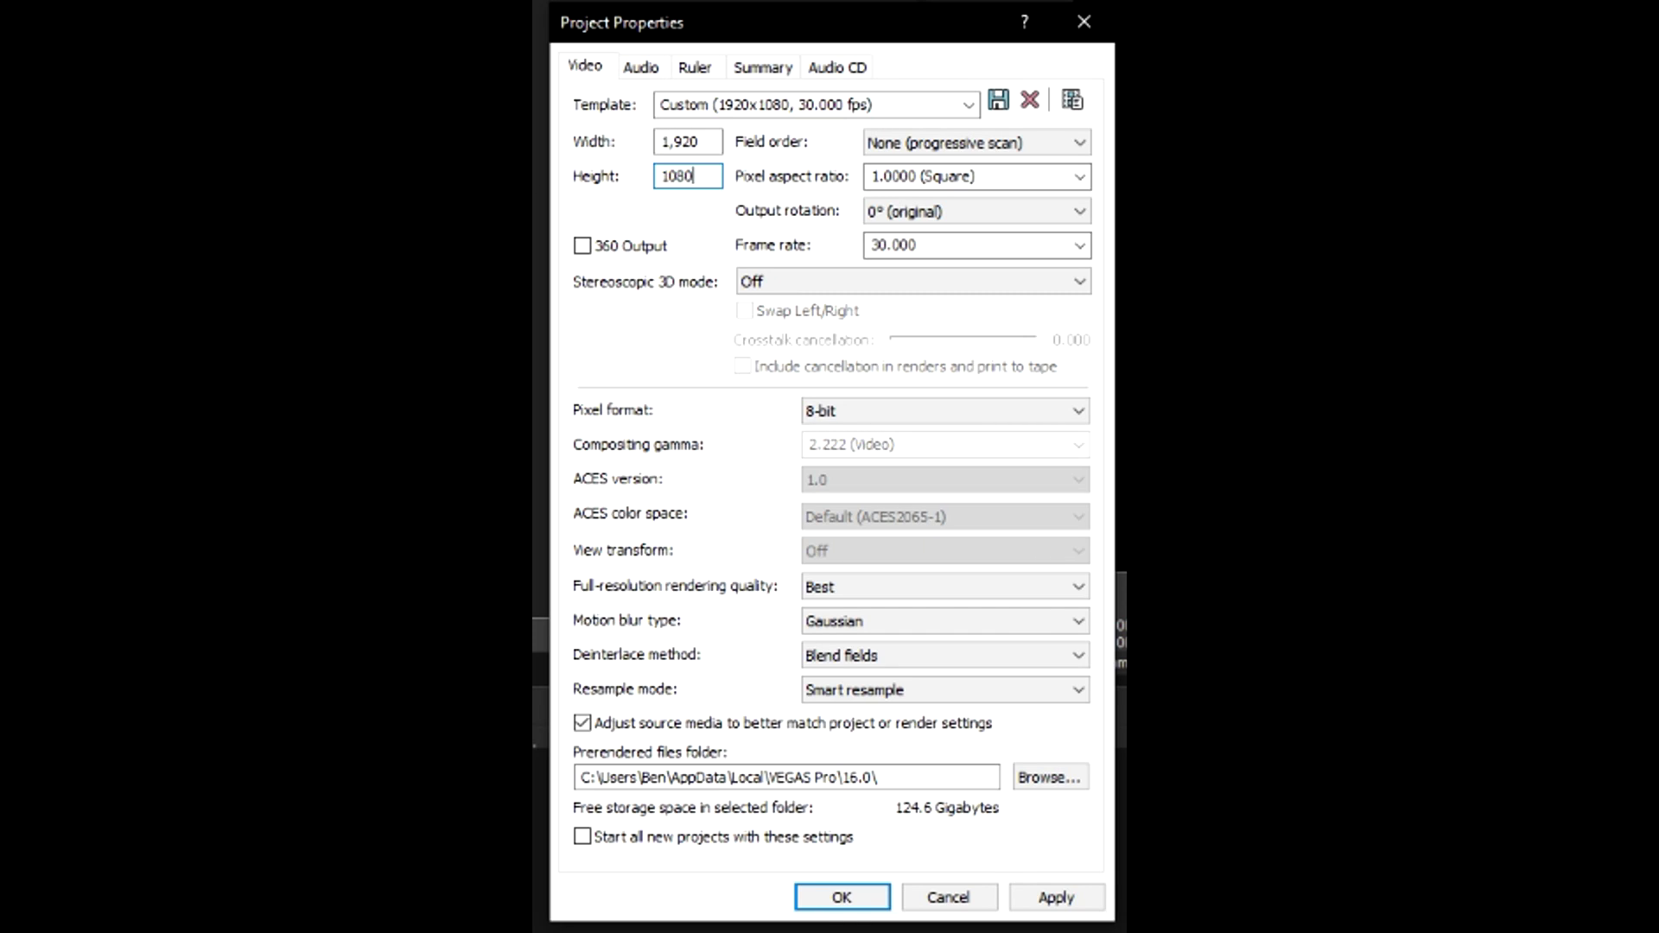
Choose no field order (progressive scan), 8-bit pixel format and Best full-resolution rendering quality for the project.
left_click(940, 151)
left_click(954, 165)
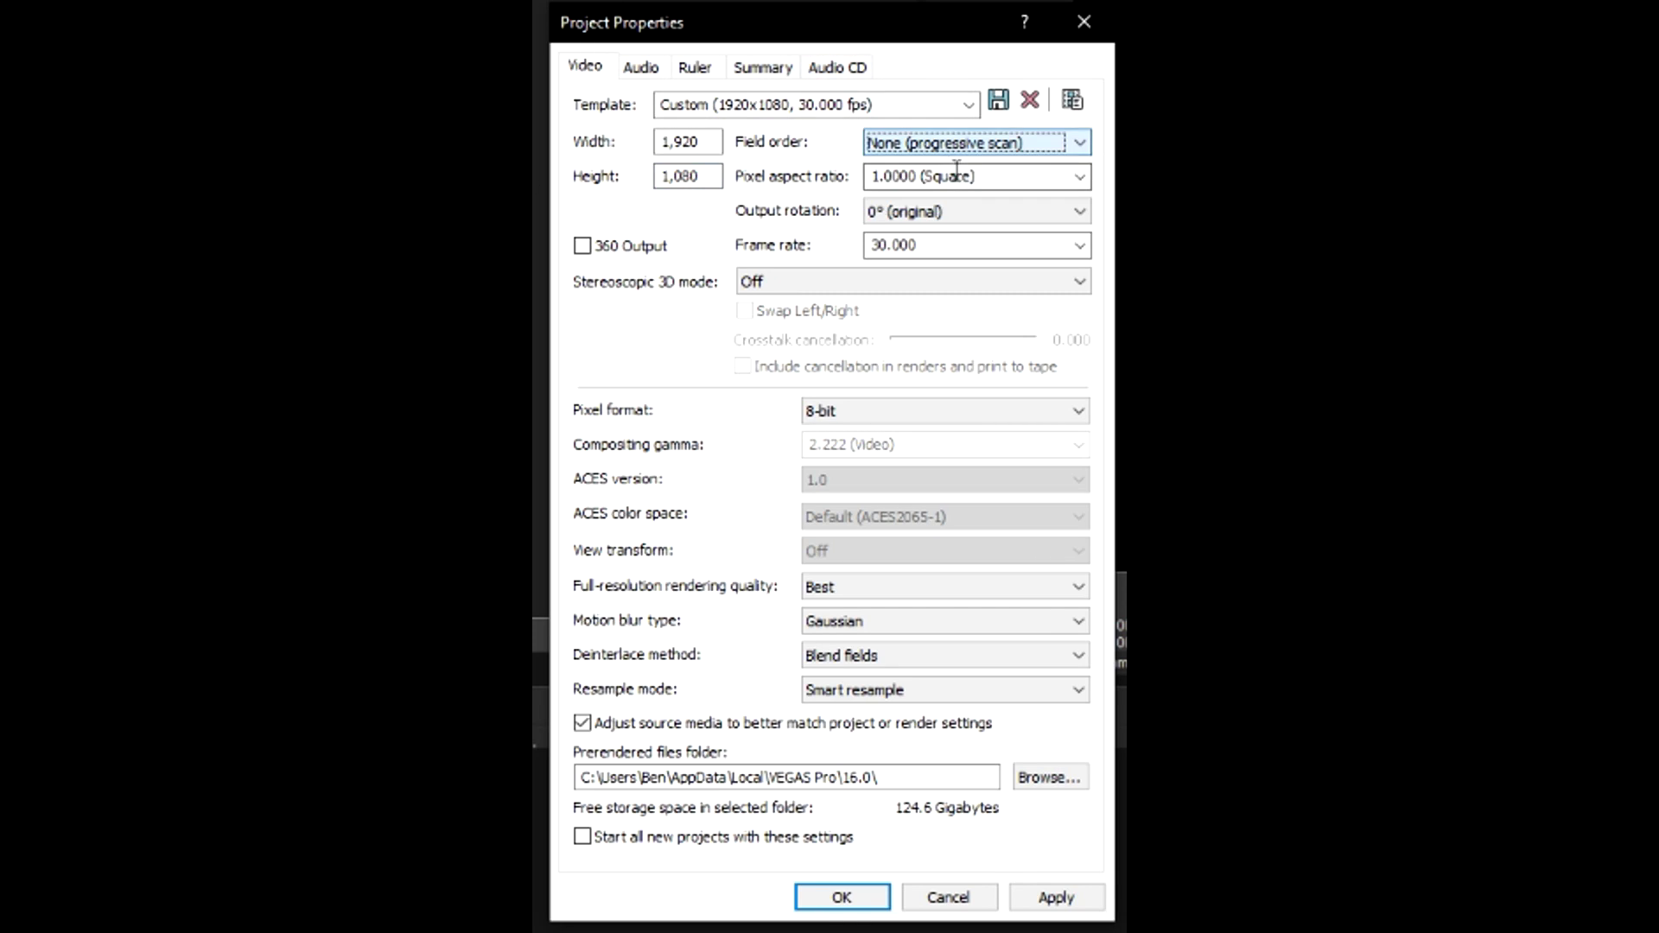
left_click(844, 413)
left_click(844, 430)
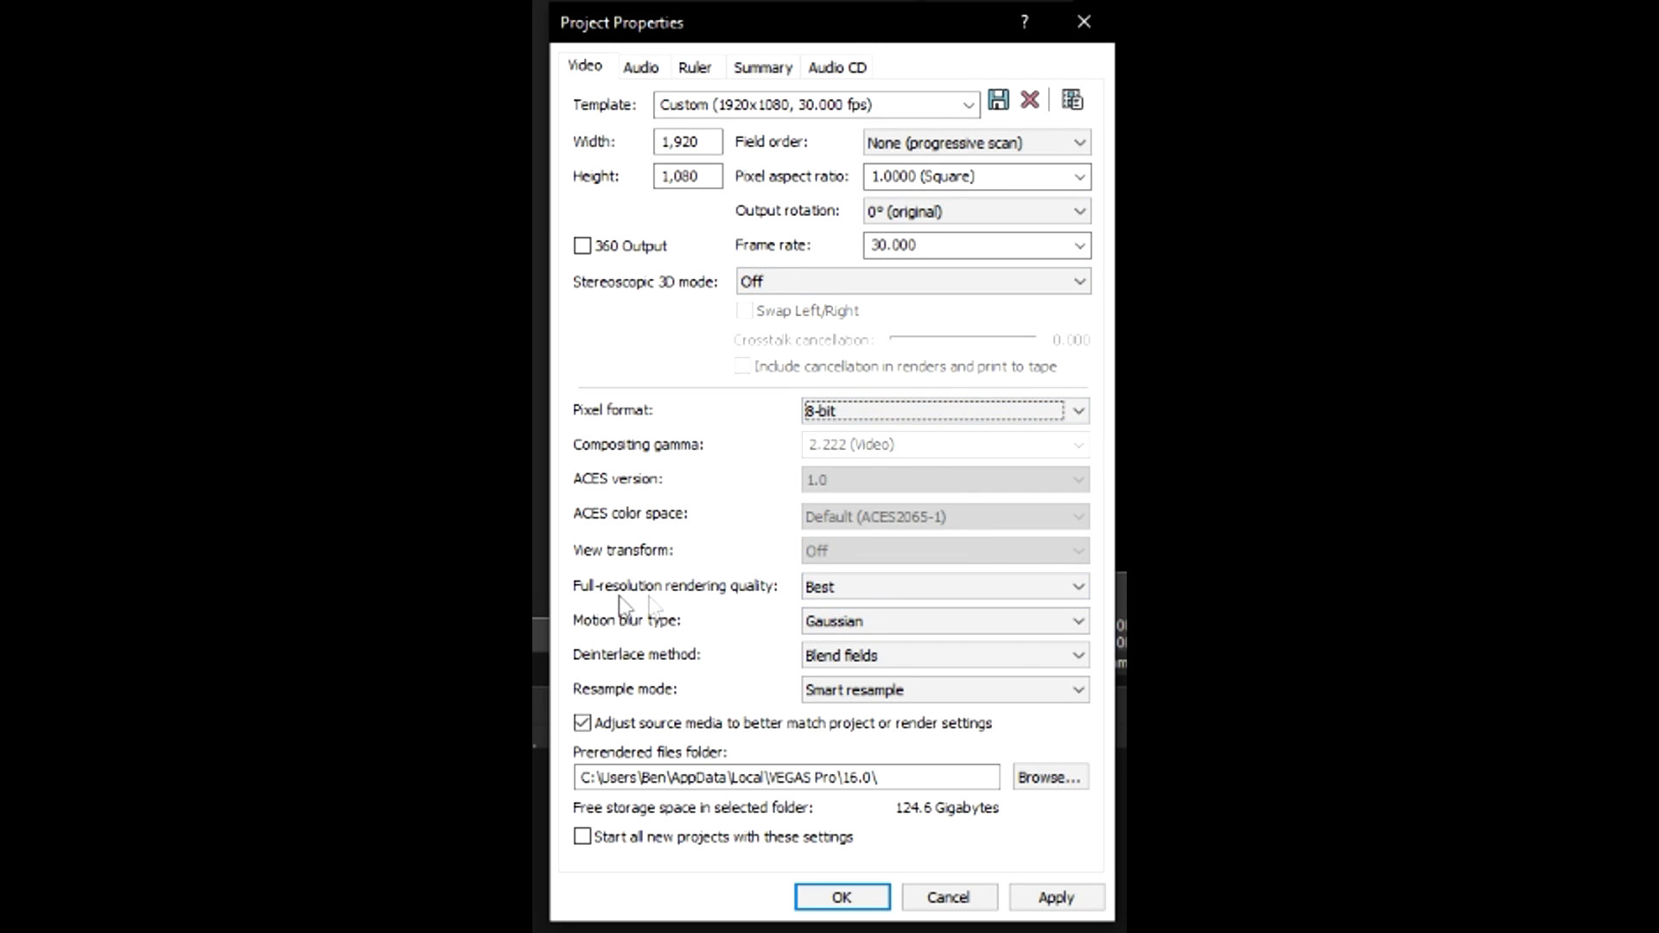
left_click(820, 589)
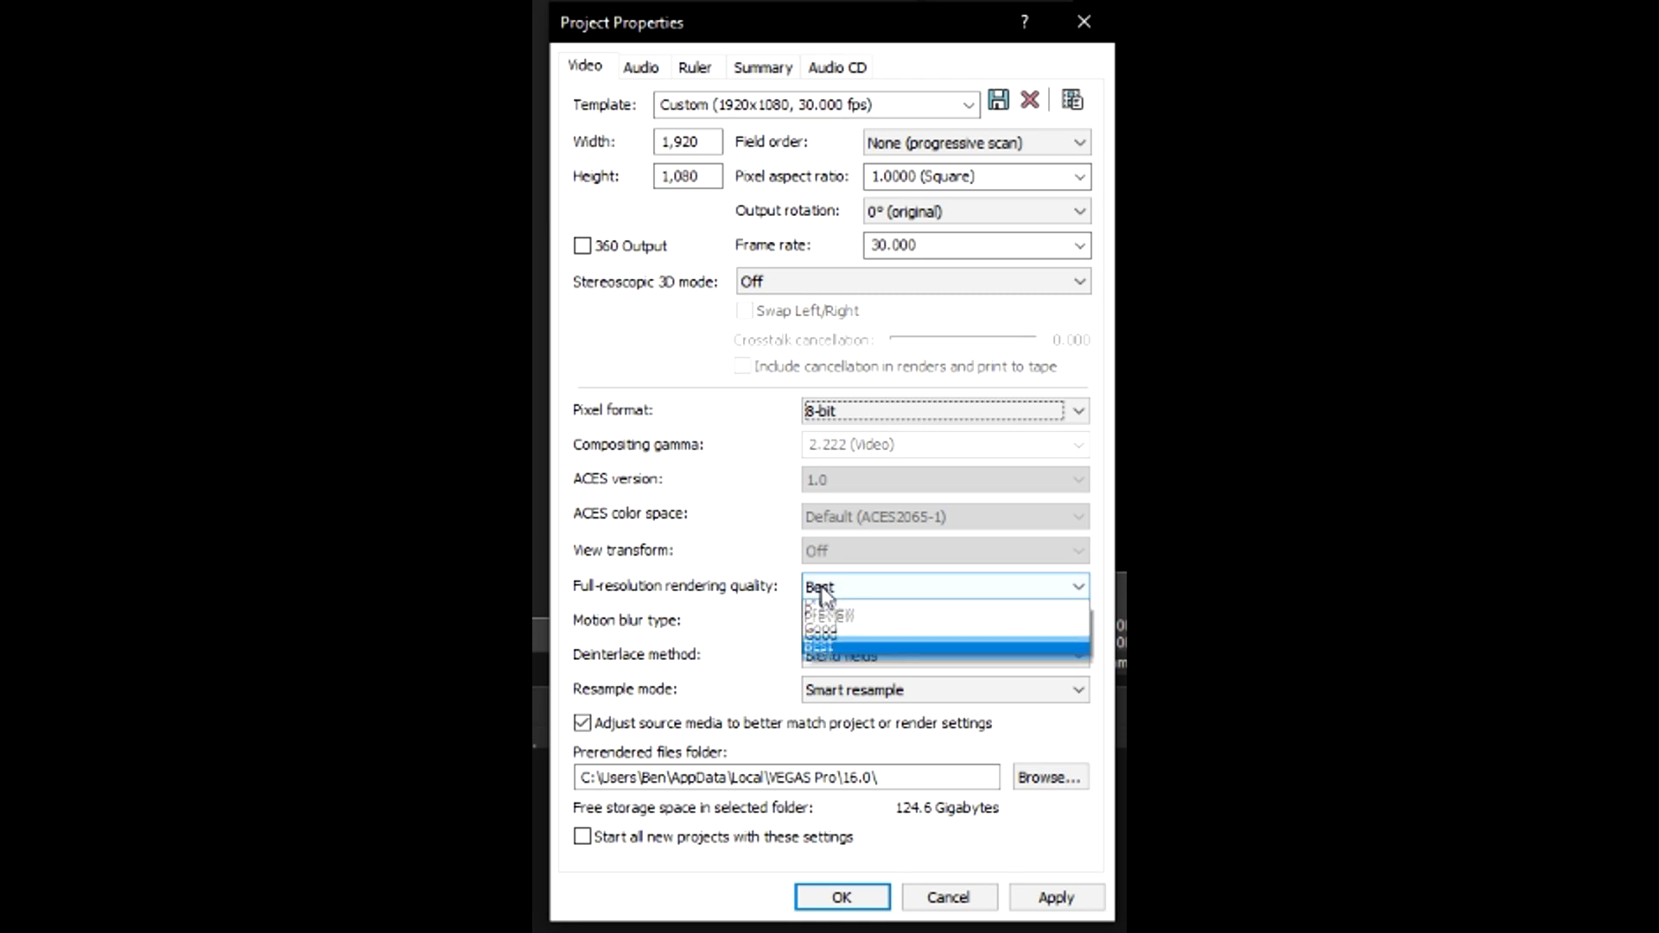
left_click(838, 662)
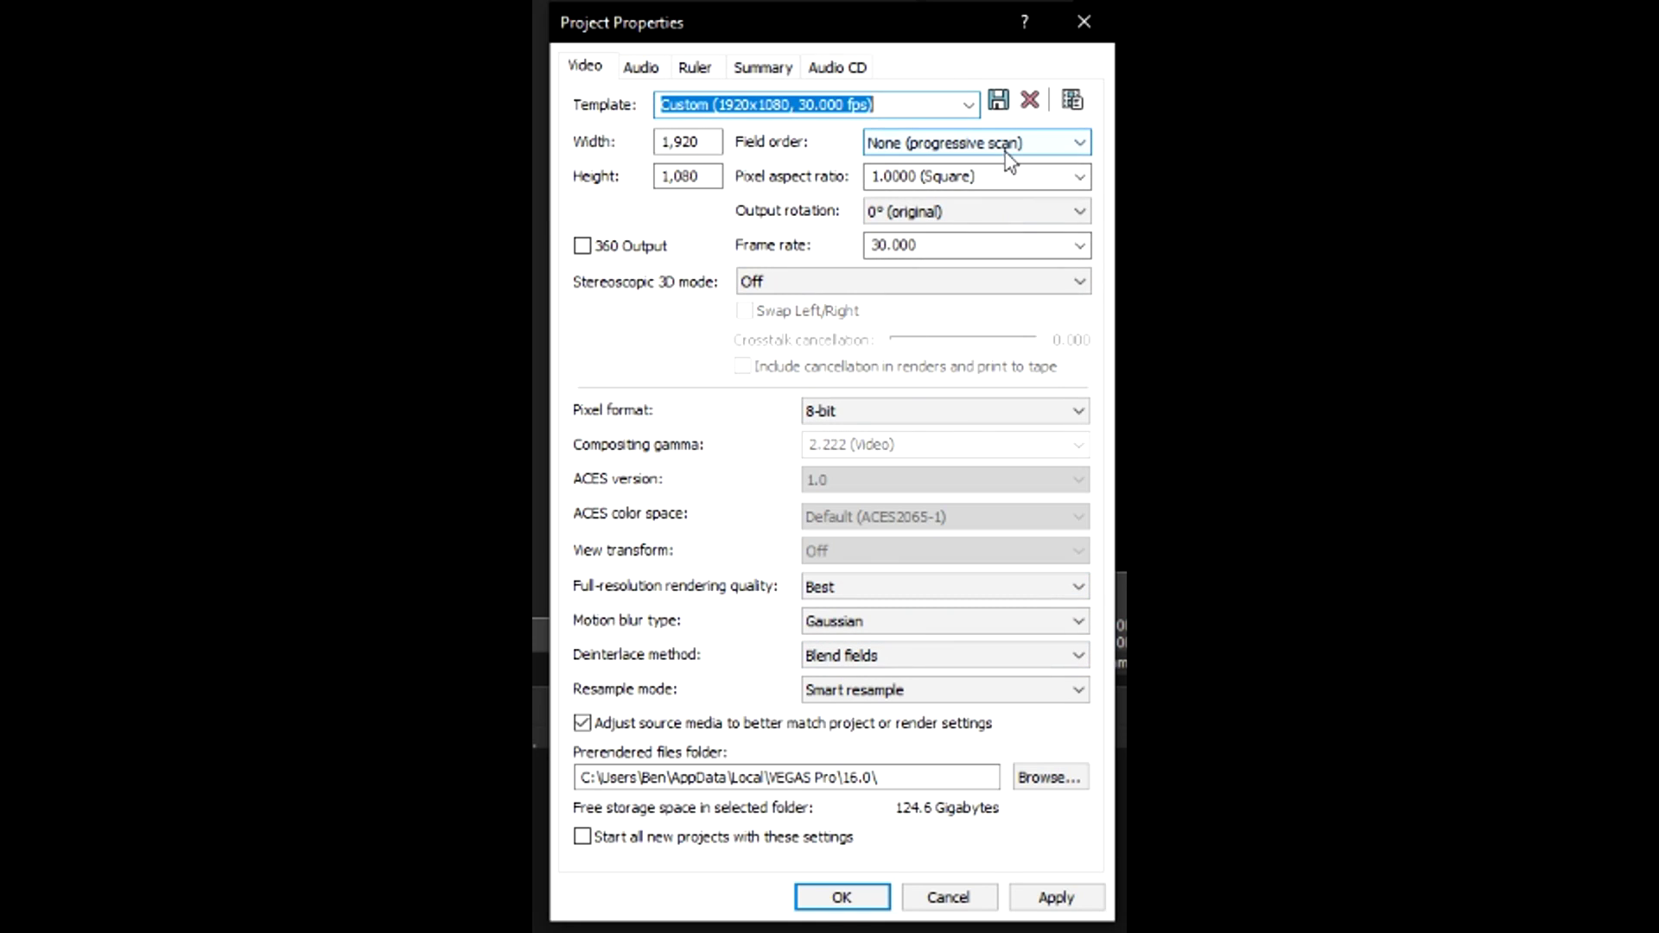
Save the project video settings as a template named Roblox Film and apply them.
type("Roblox Film")
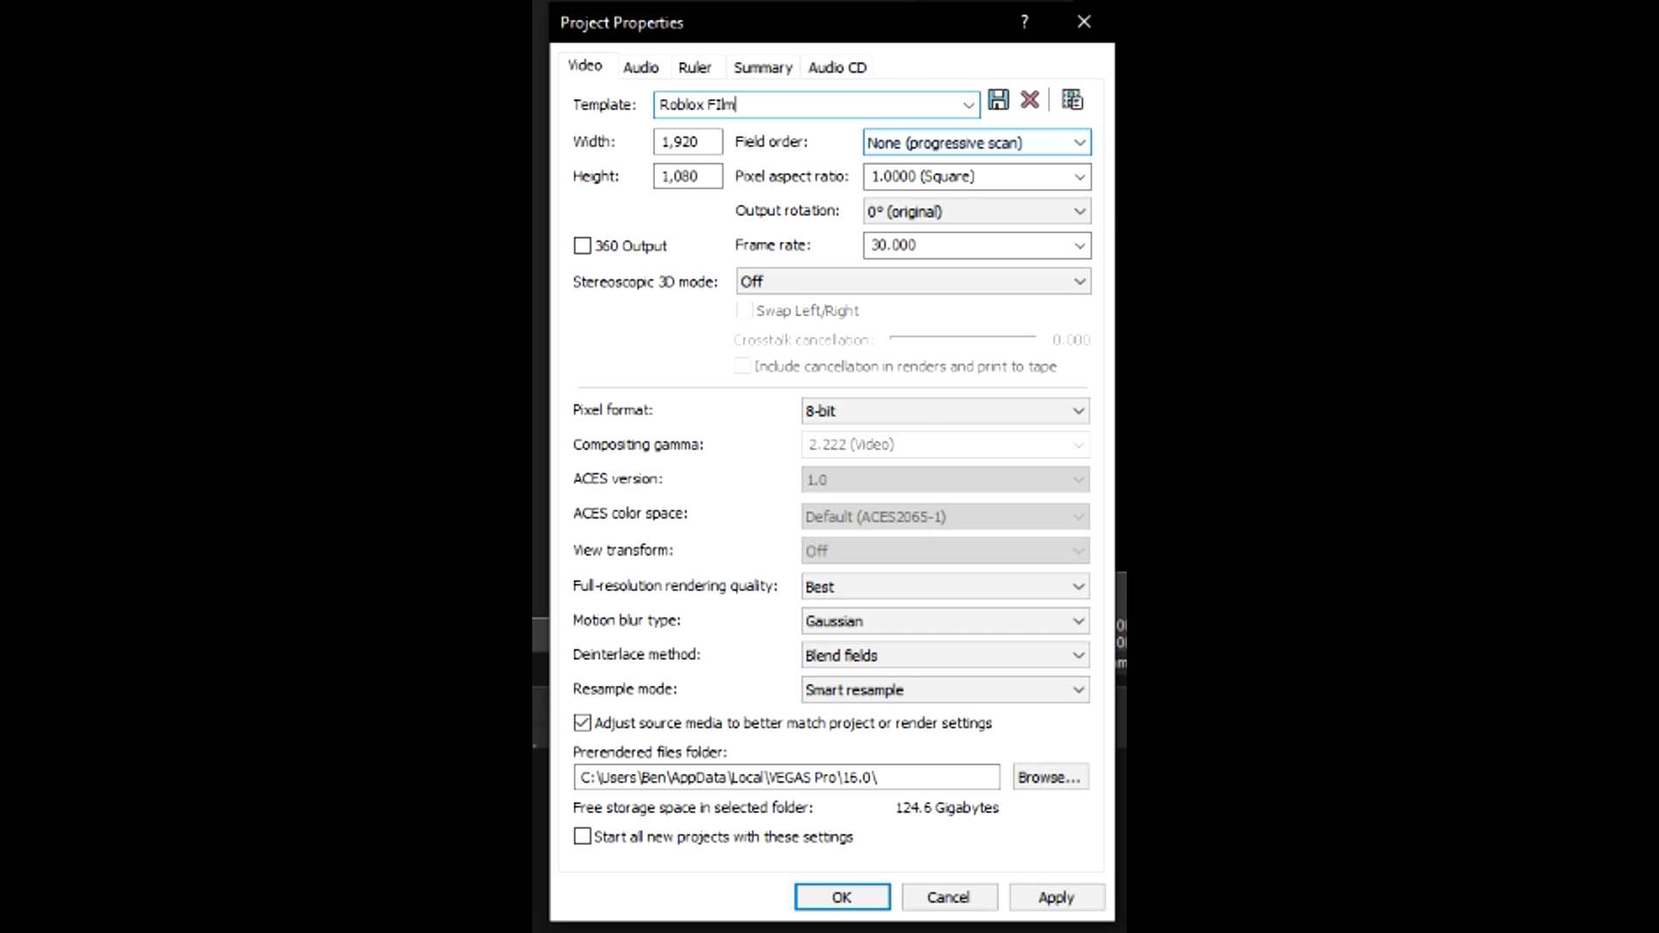
left_click(998, 100)
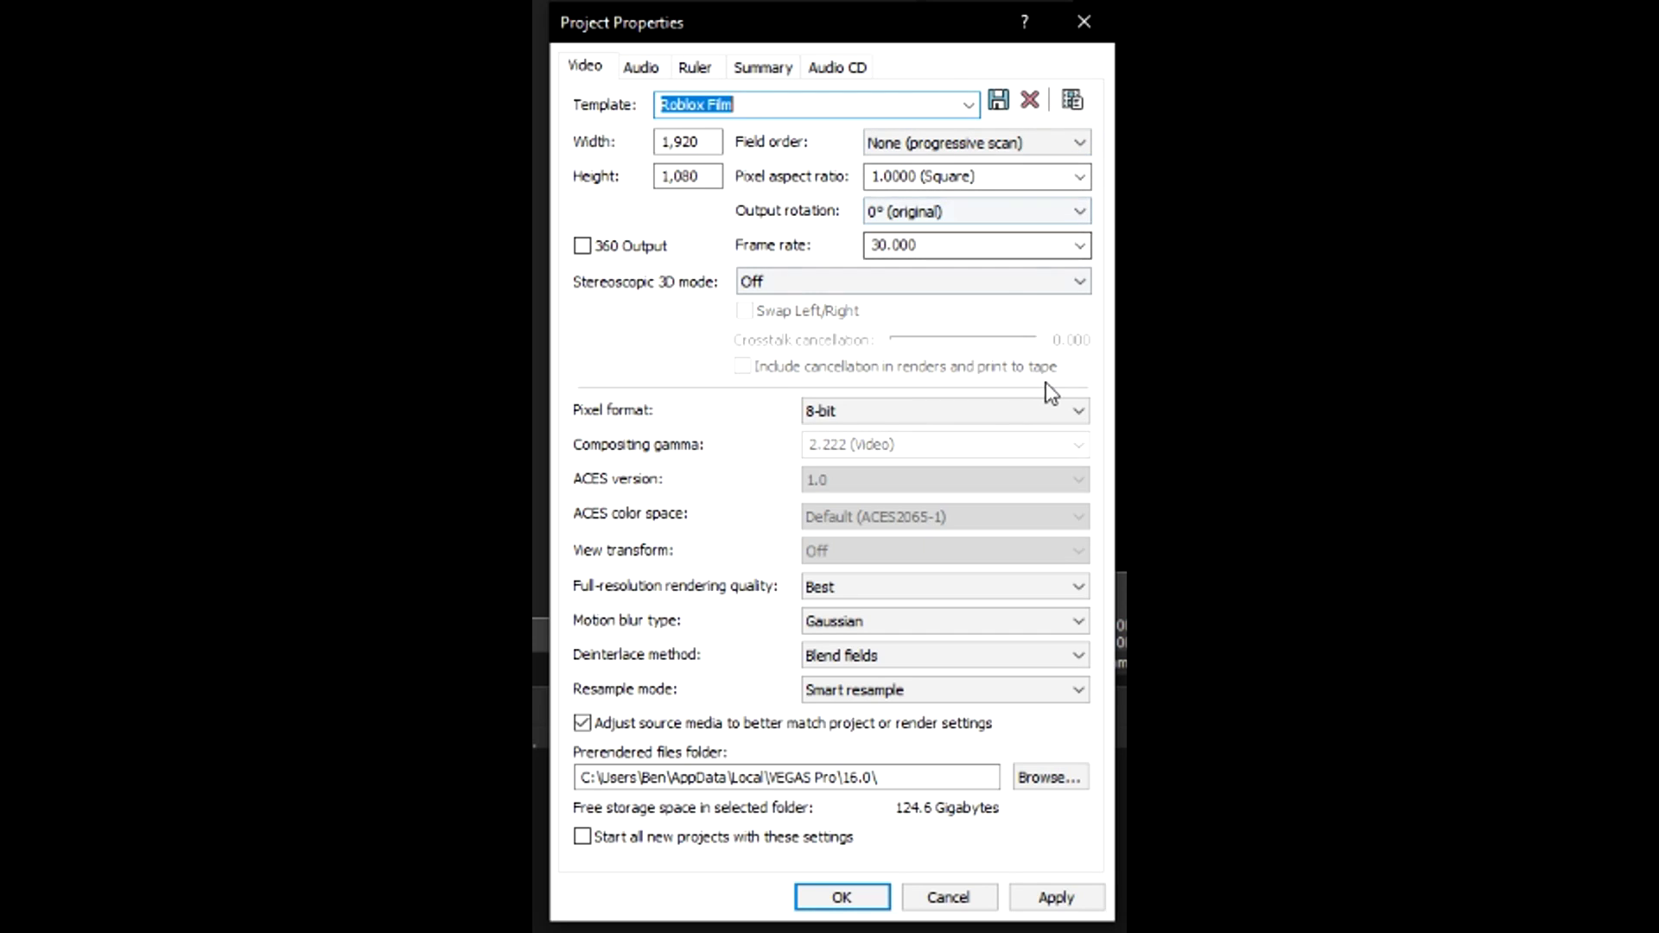
left_click(1046, 900)
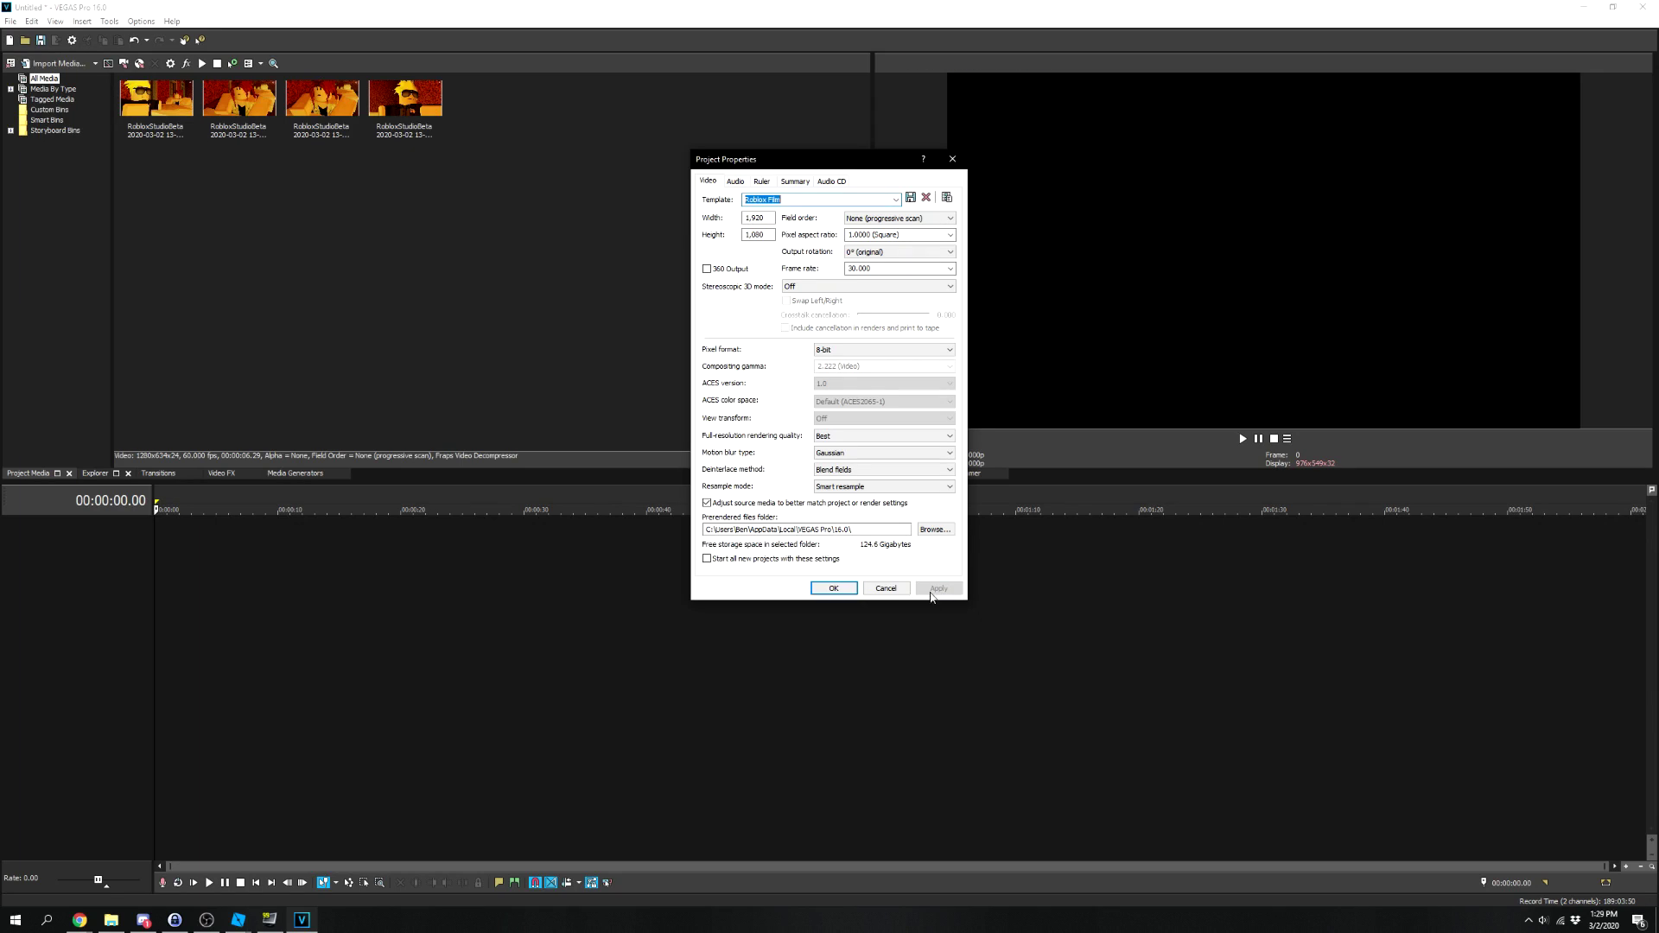
left_click(835, 590)
Place the first recording at the timeline start without matching the project settings to it, and insert another video track.
left_click_drag(145, 131, 159, 562)
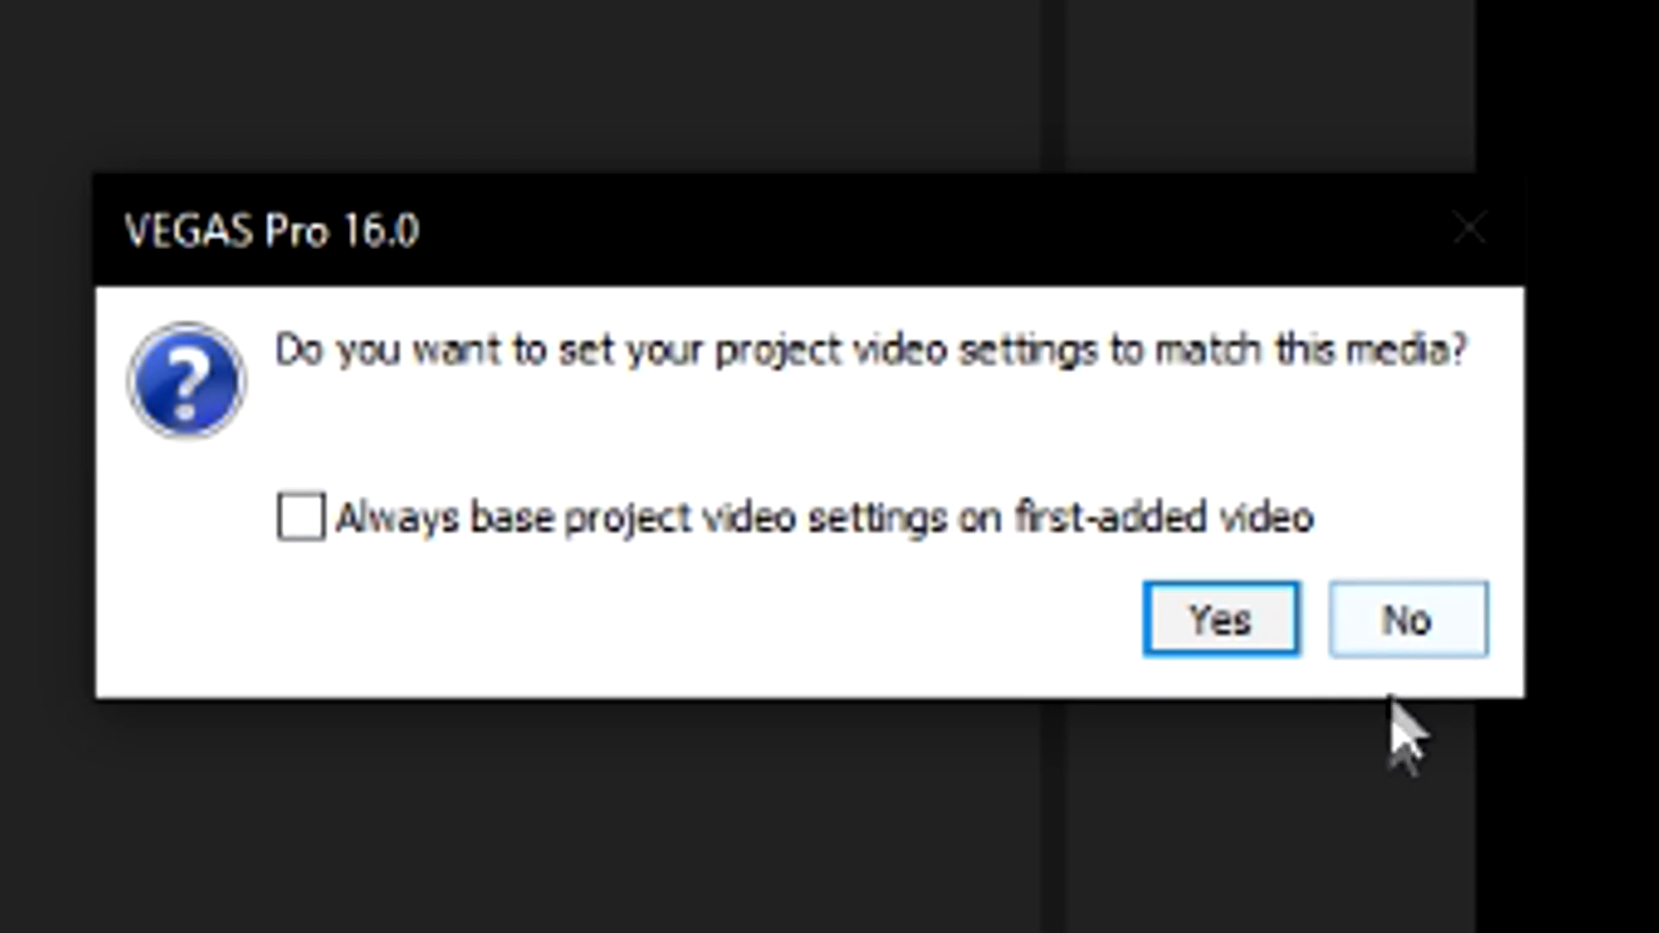
left_click(1414, 629)
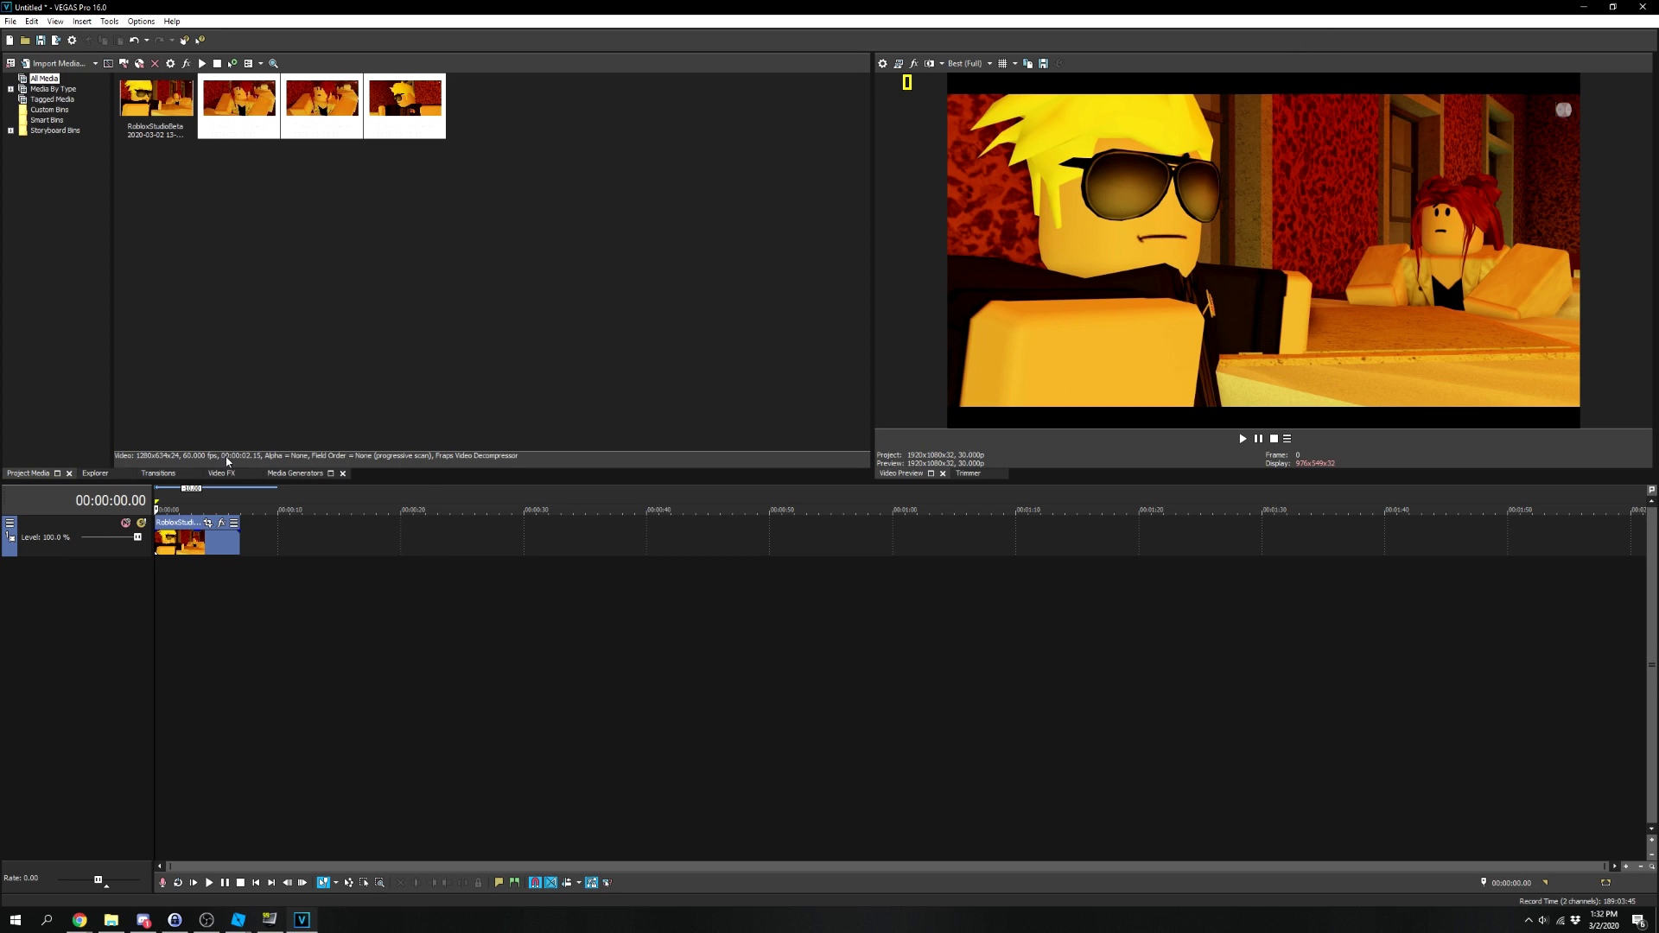
right_click(51, 606)
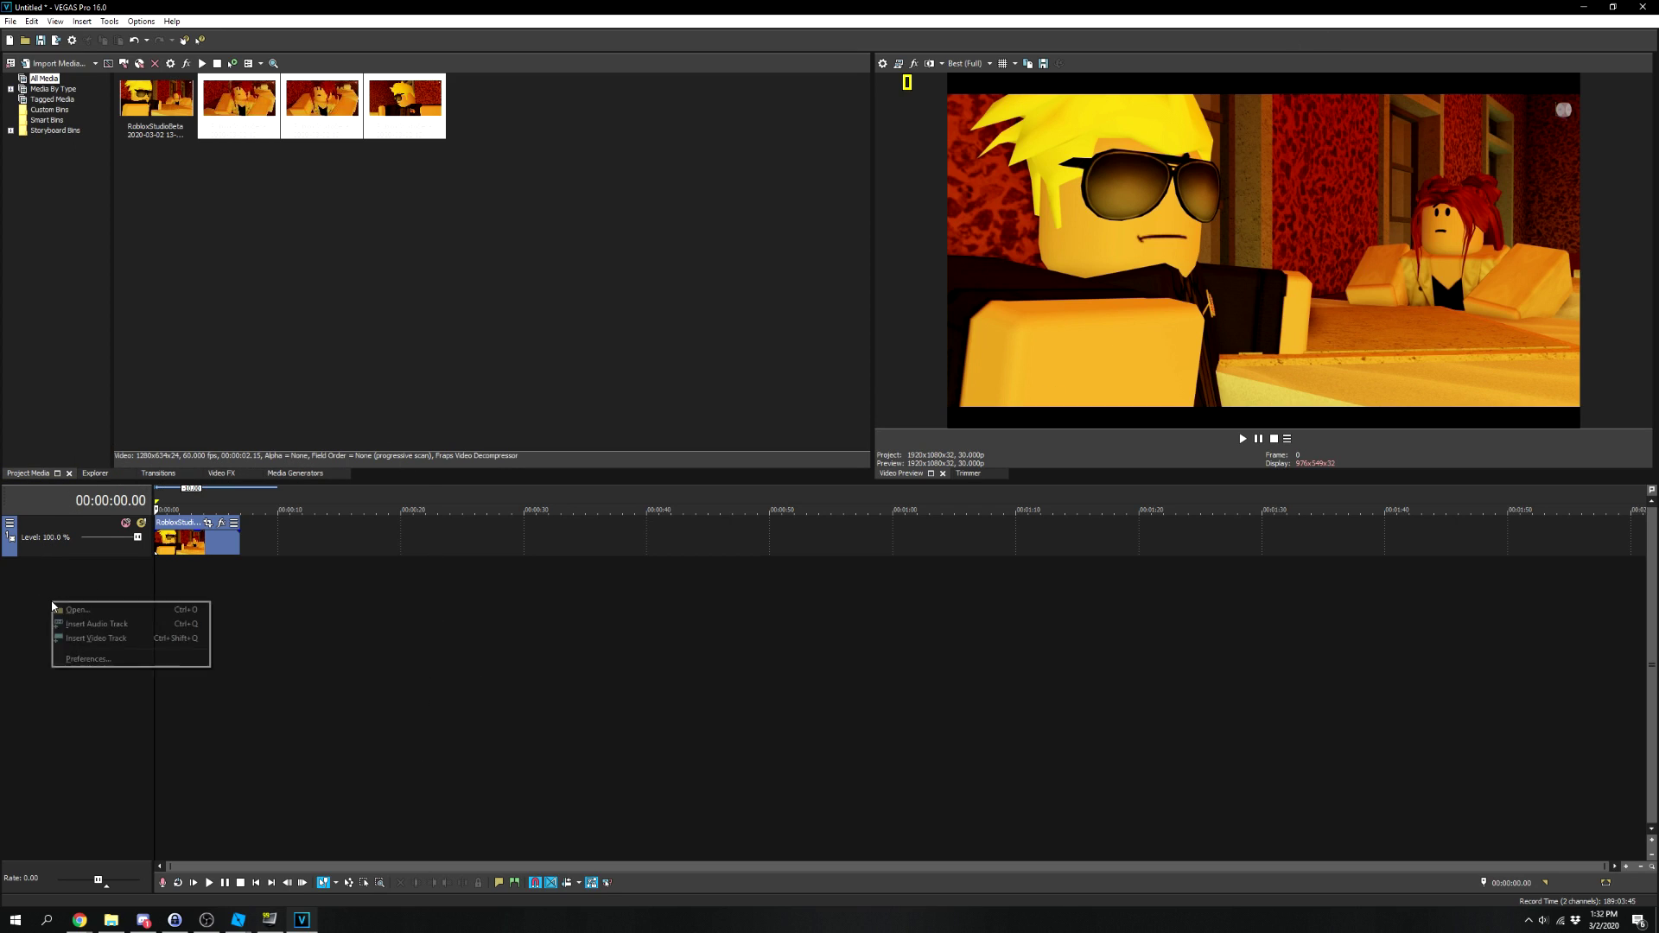
left_click(83, 639)
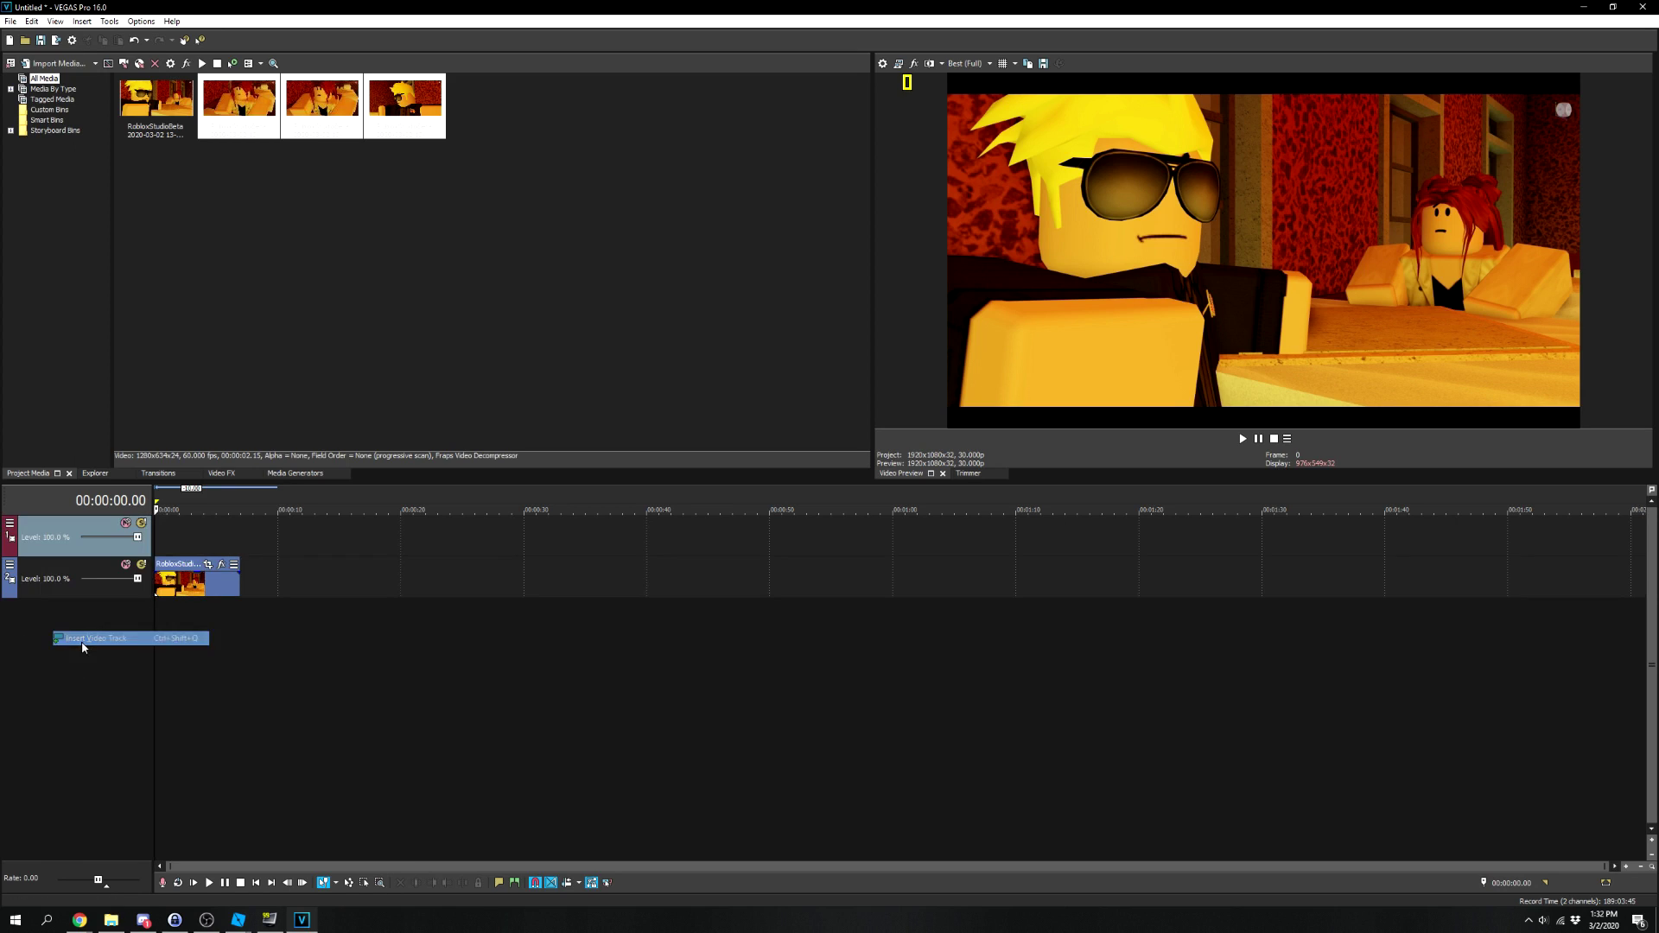
Set the upper video track's compositing mode to Multiply (Mask).
left_click(9, 524)
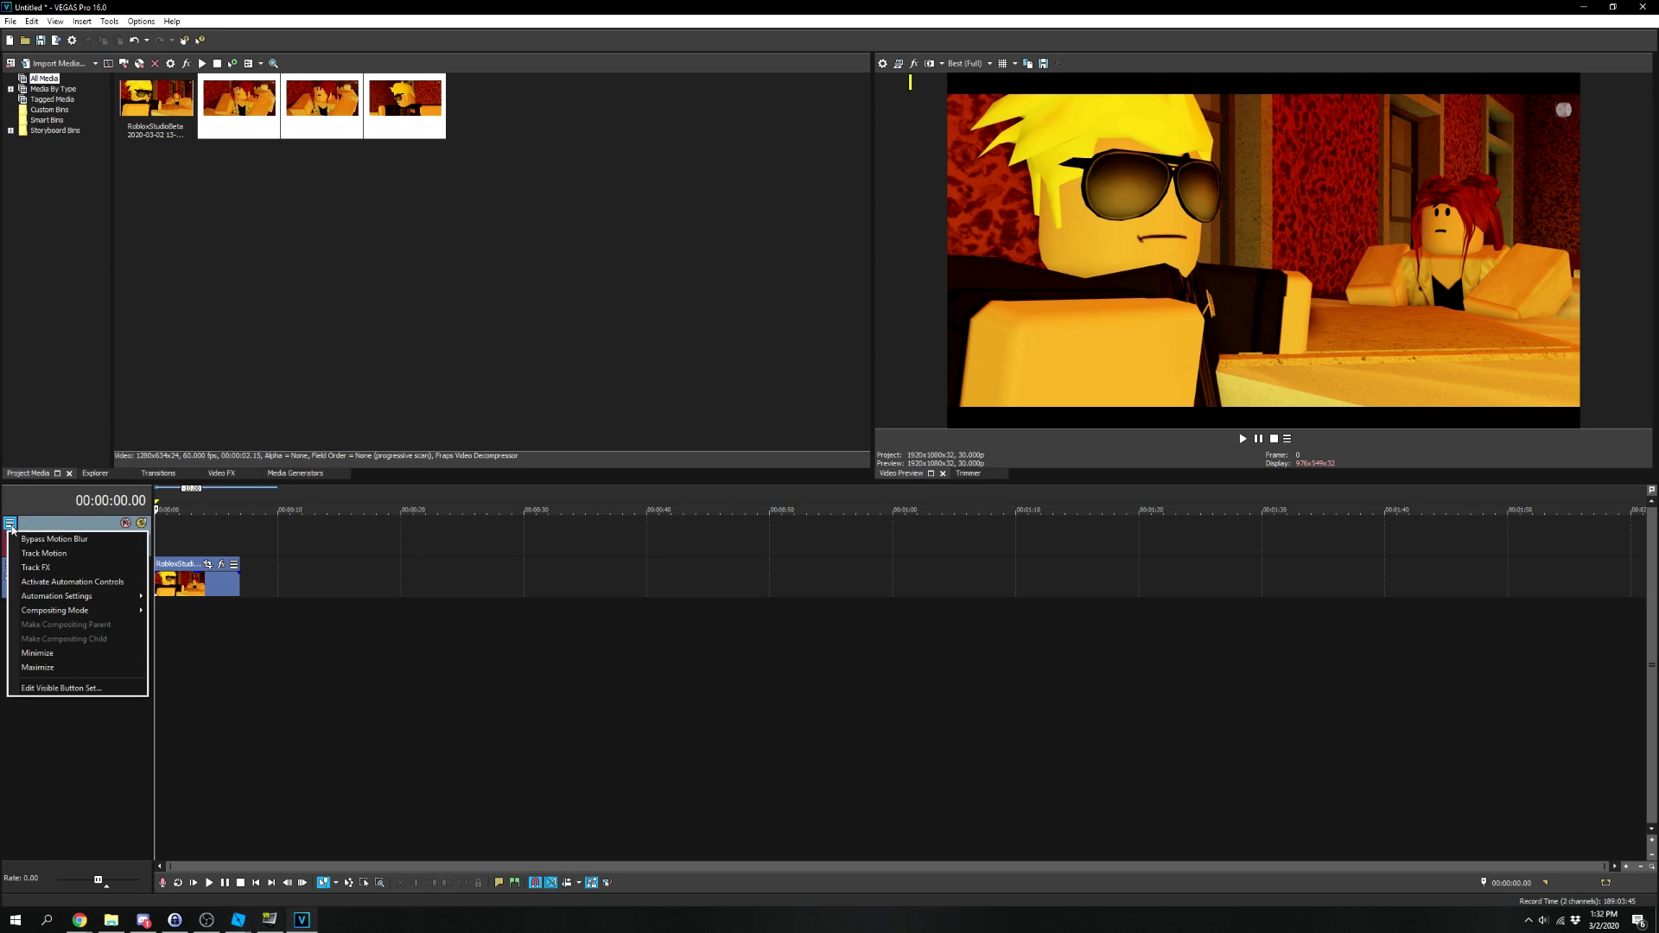
mouse_move(95, 613)
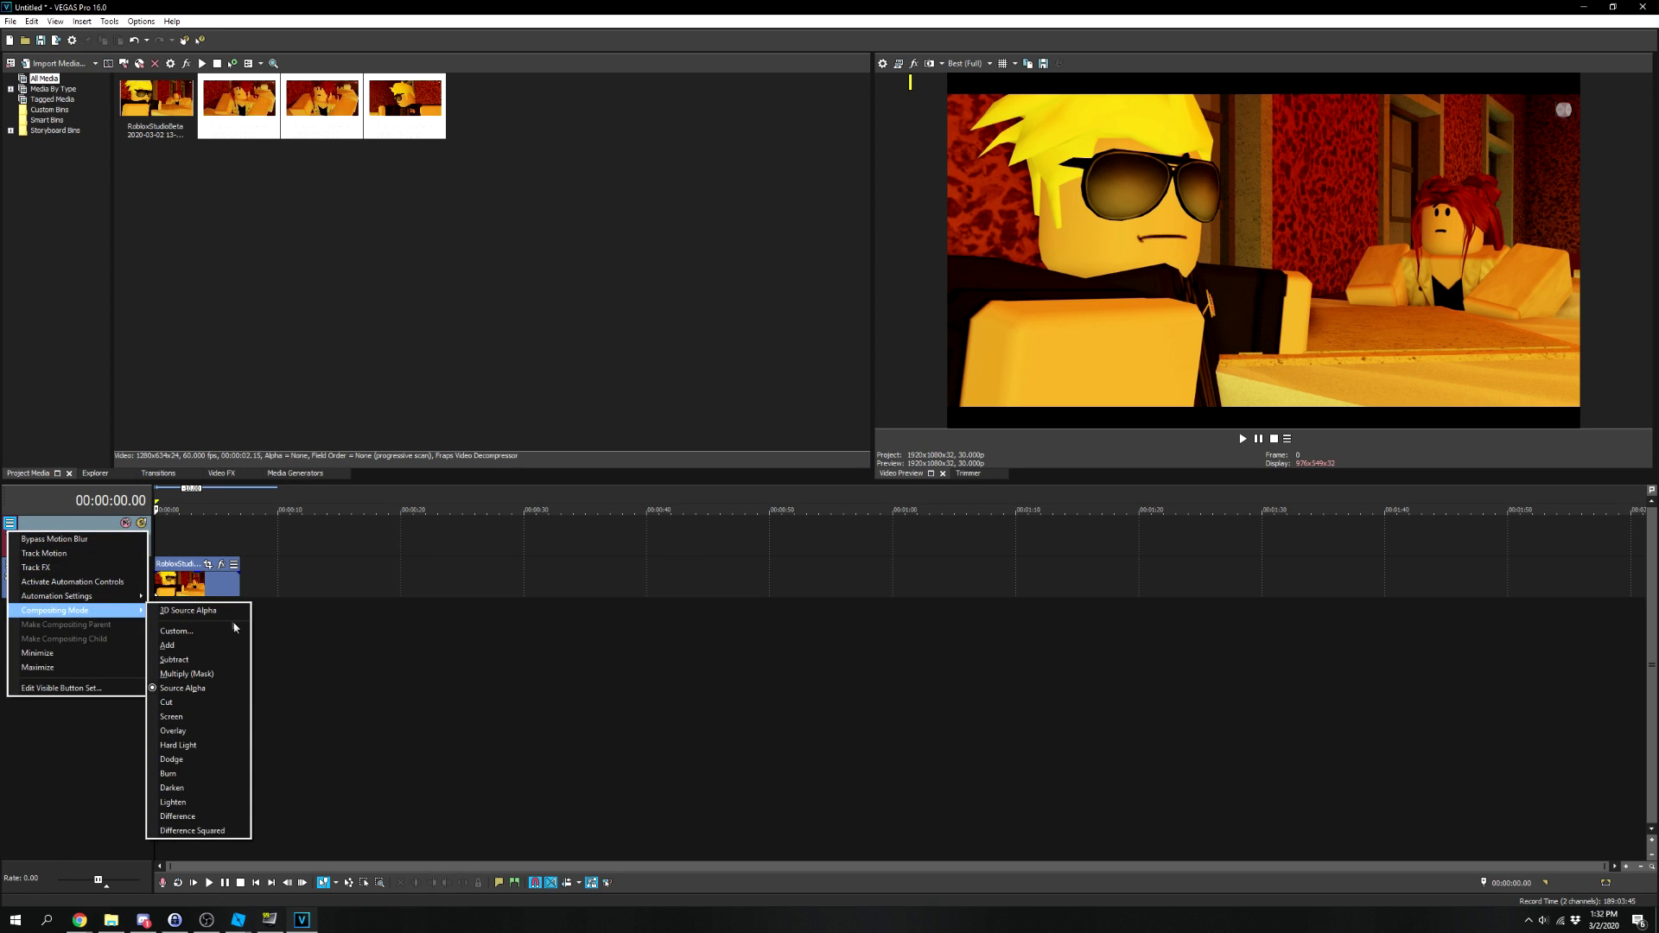
left_click(200, 679)
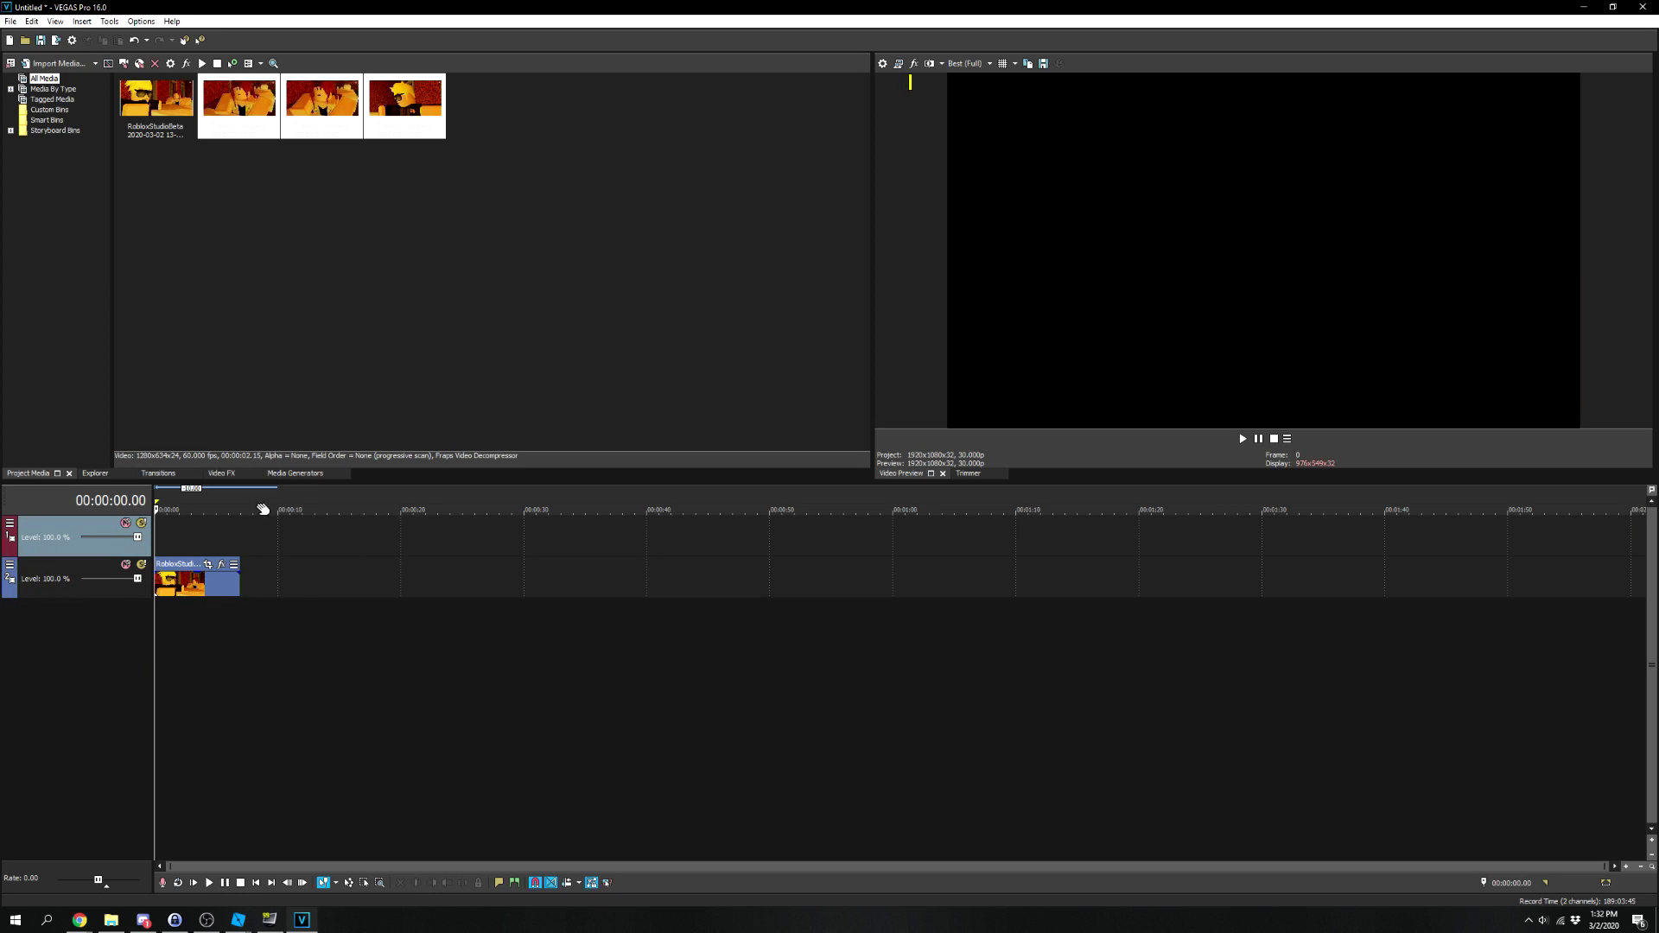
Add a white Solid Color generator at the start of the upper track, above the recording.
left_click(285, 474)
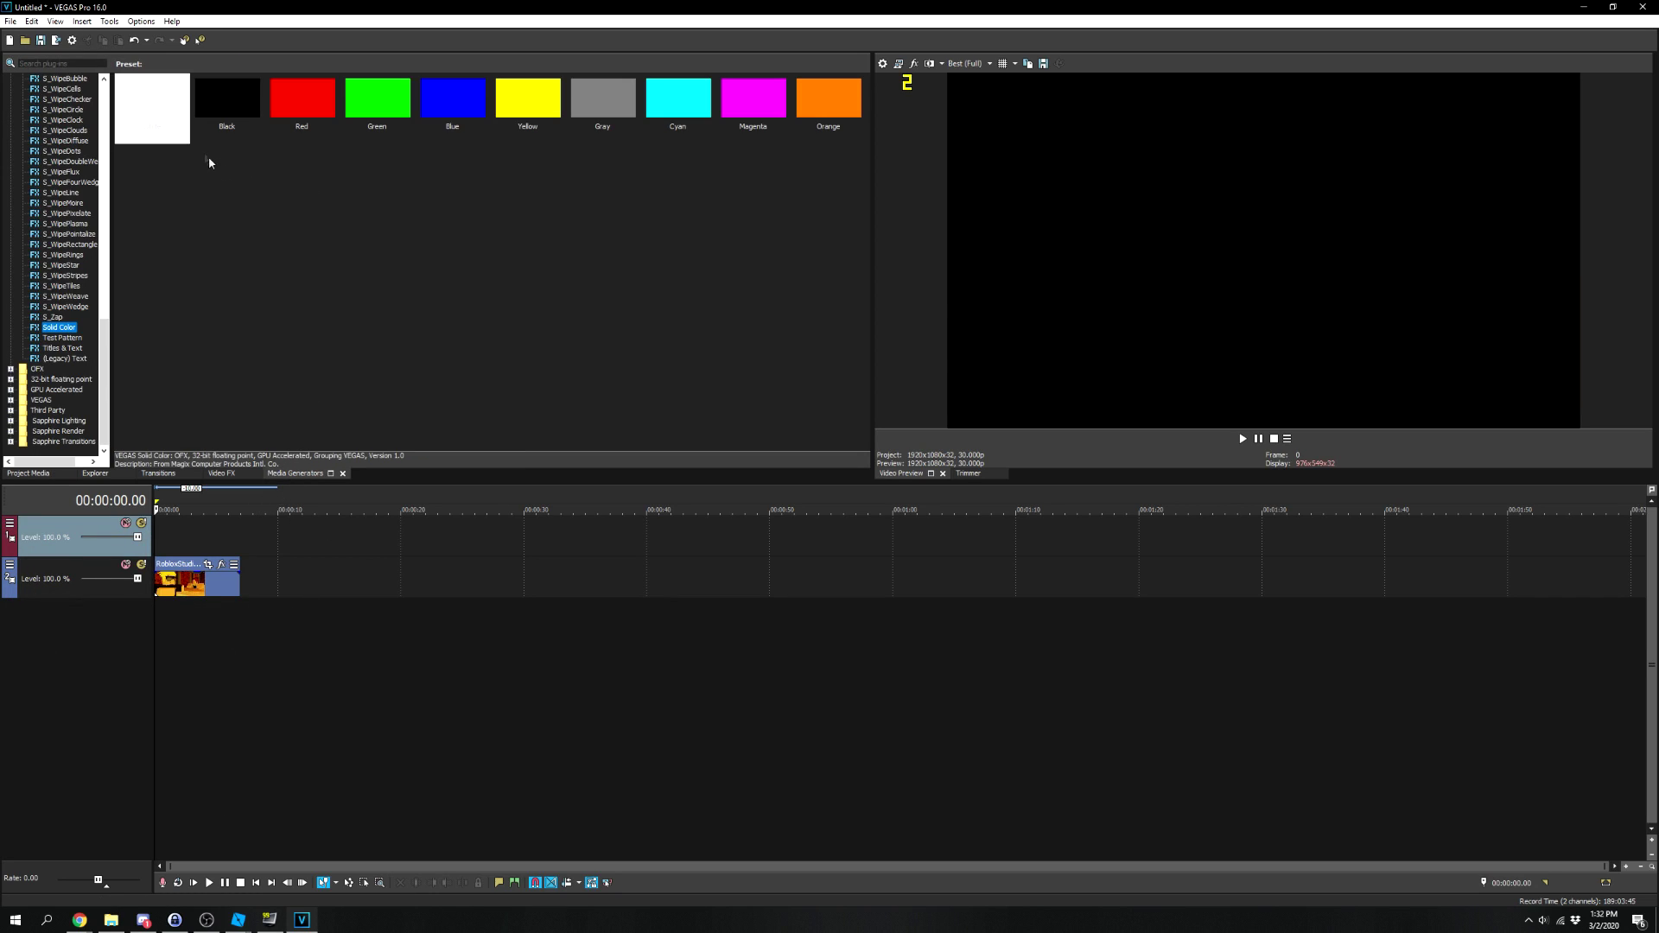
scroll(83, 215, "up", 15)
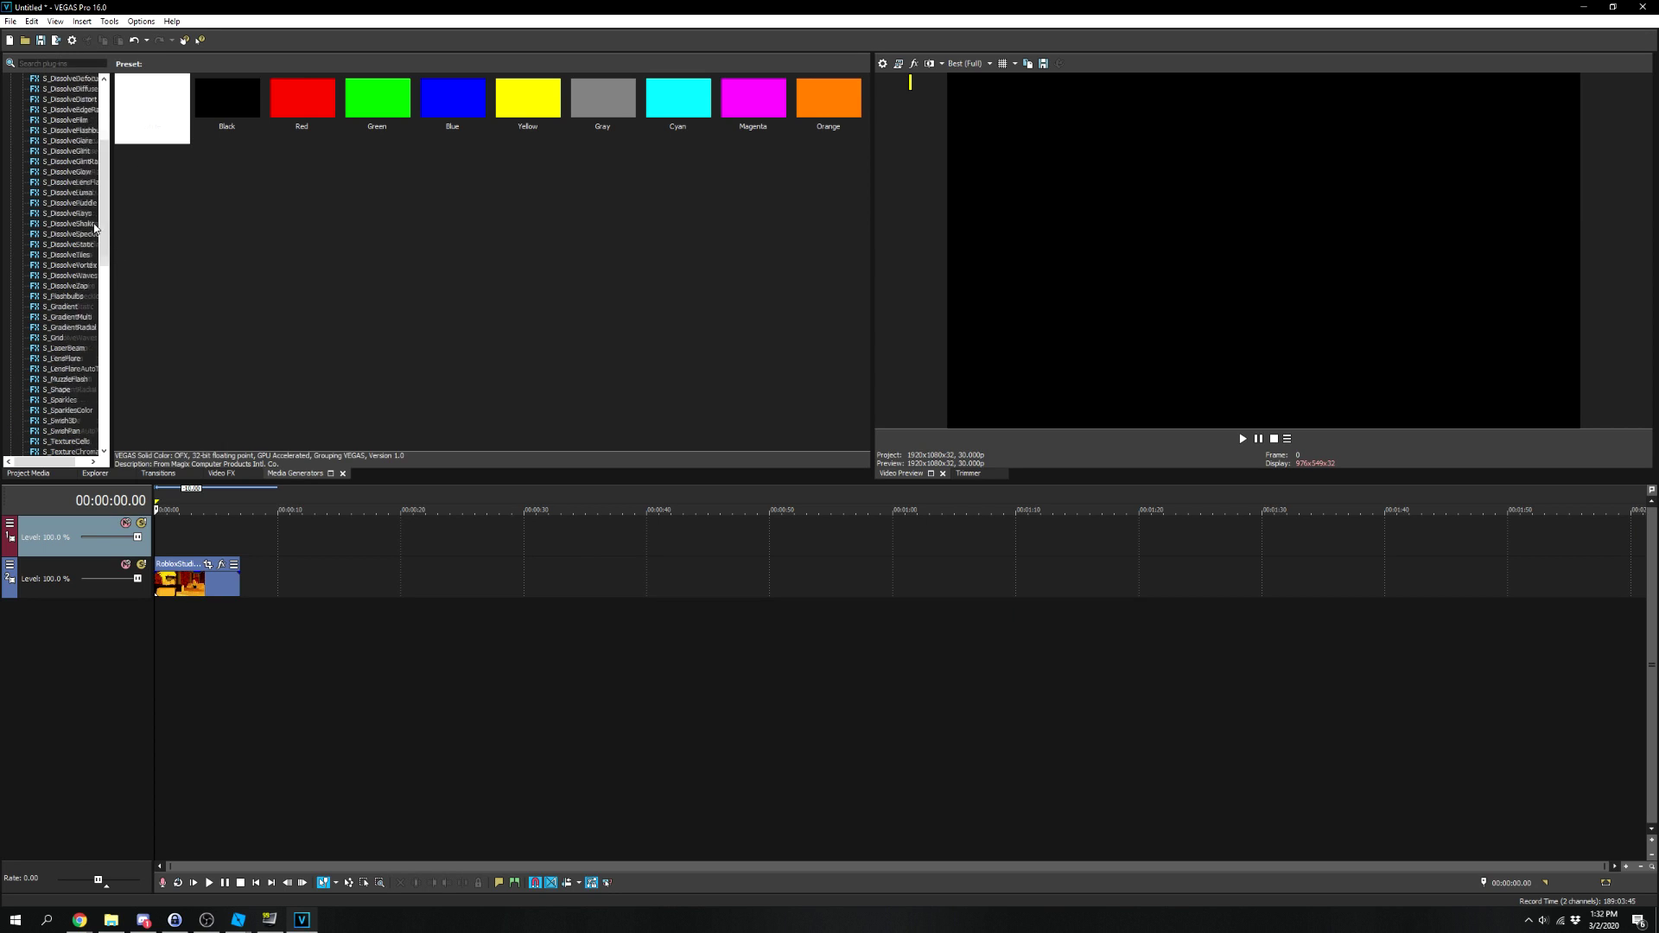
scroll(78, 224, "down", 15)
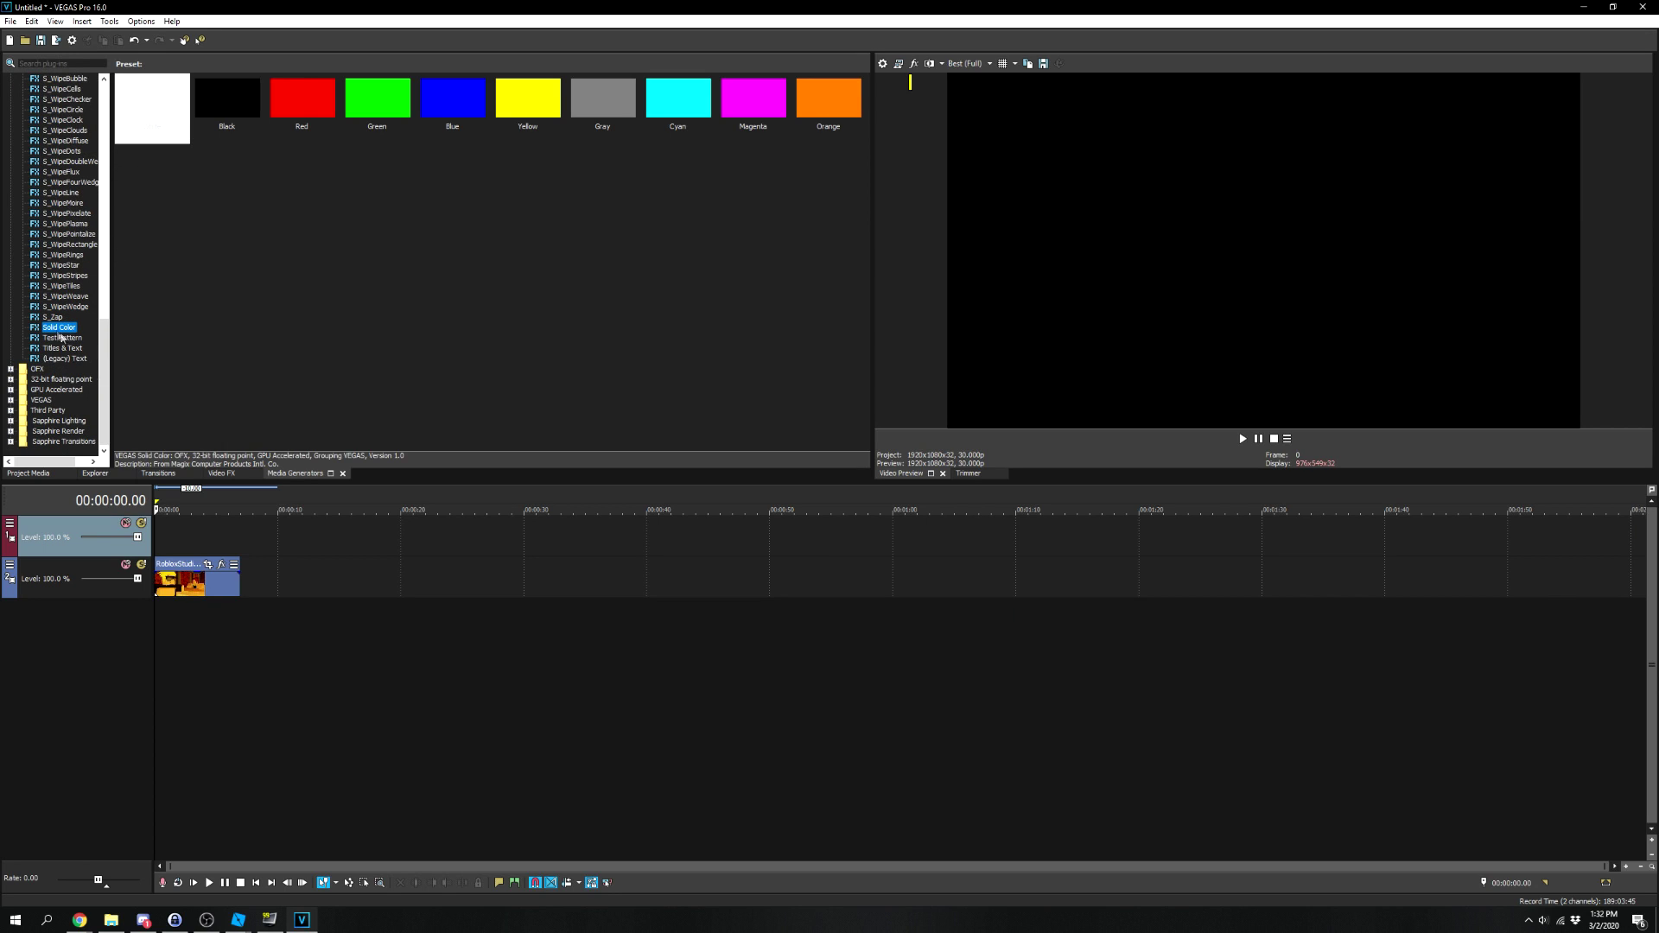
left_click_drag(170, 139, 168, 134)
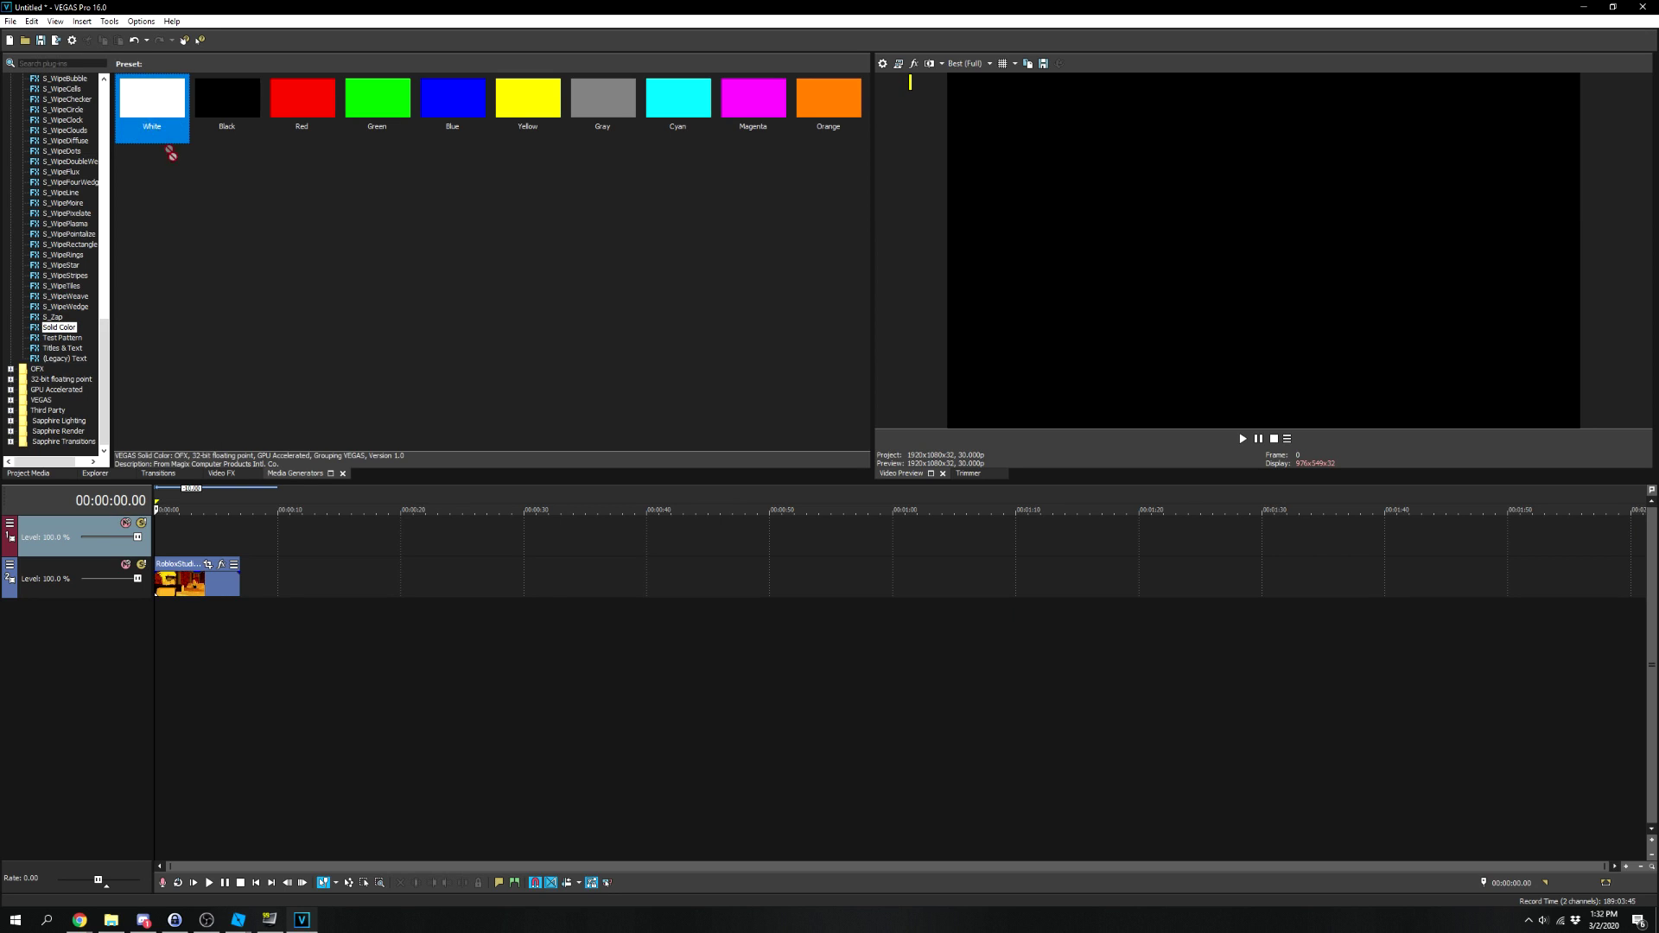
left_click_drag(171, 152, 191, 529)
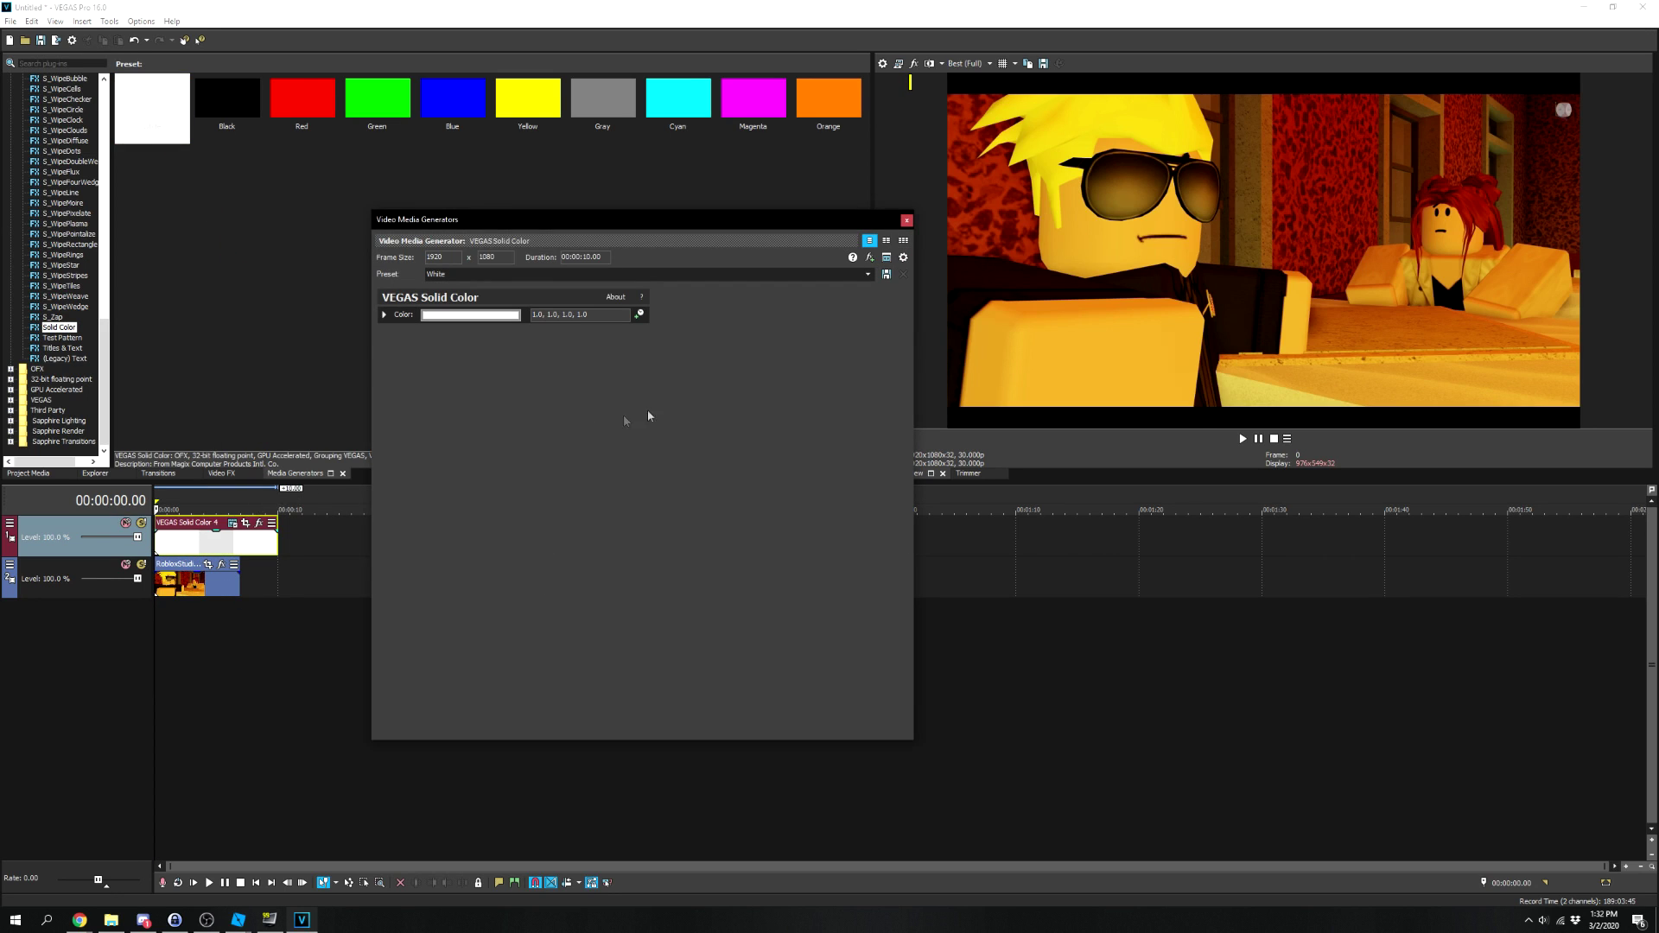
left_click(906, 221)
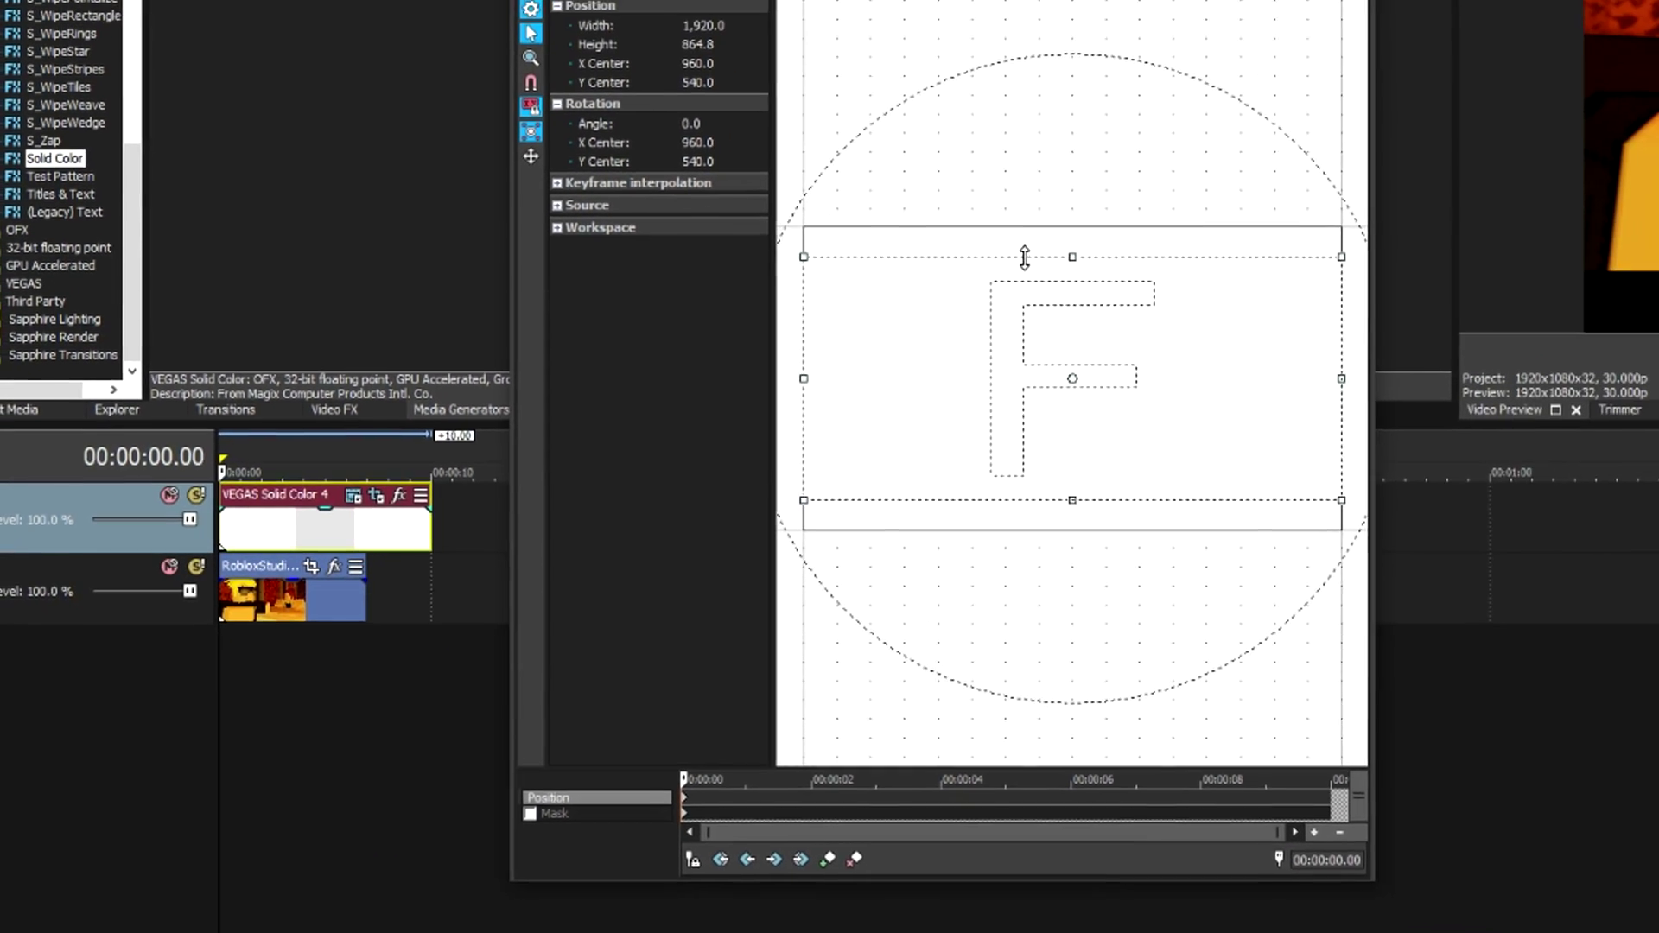
Reduce the white solid's Pan/Crop height to about 793 at full 1,920 width to form cinematic black bars.
left_click_drag(1024, 256, 1031, 371)
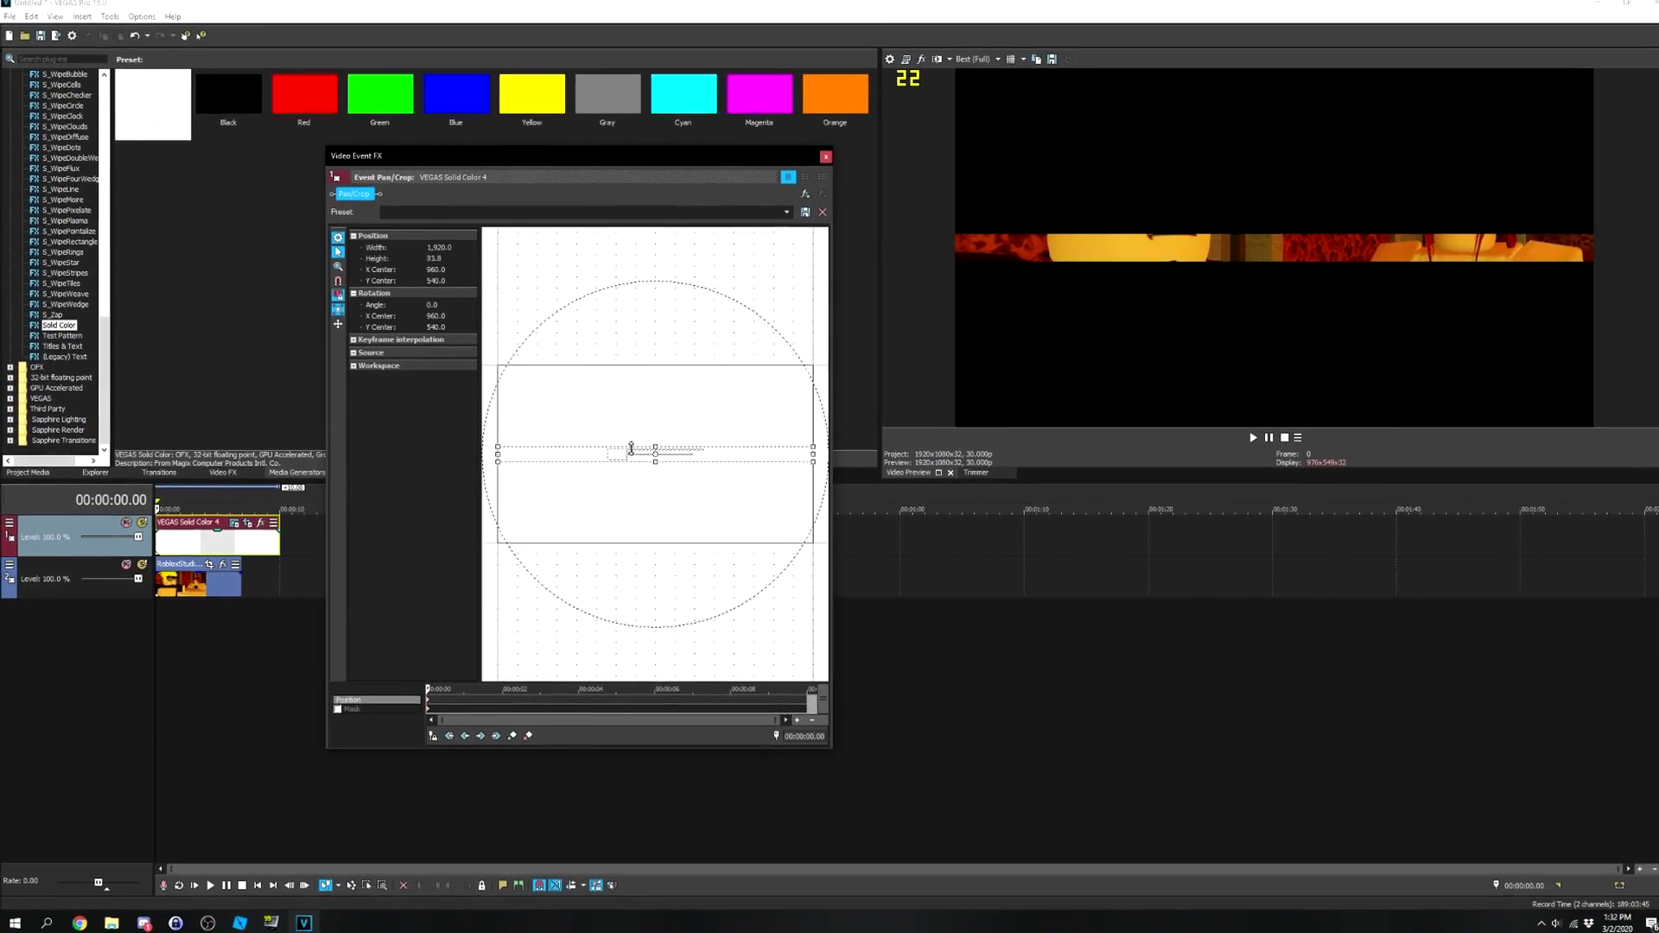
left_click_drag(631, 448, 601, 391)
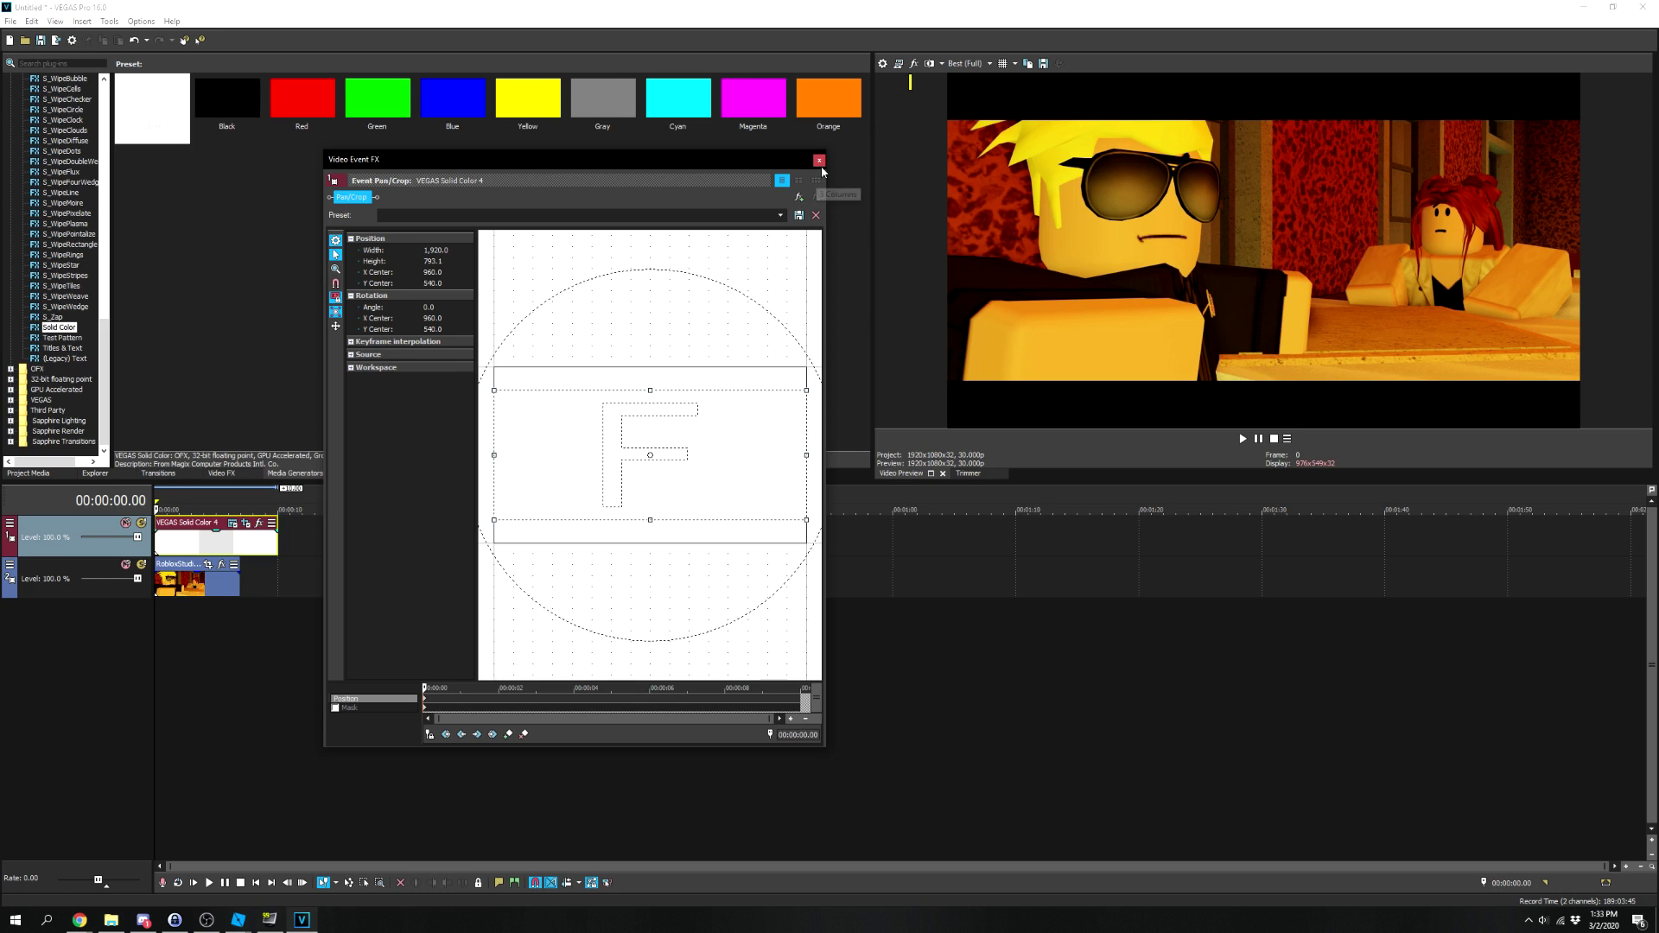
left_click(819, 161)
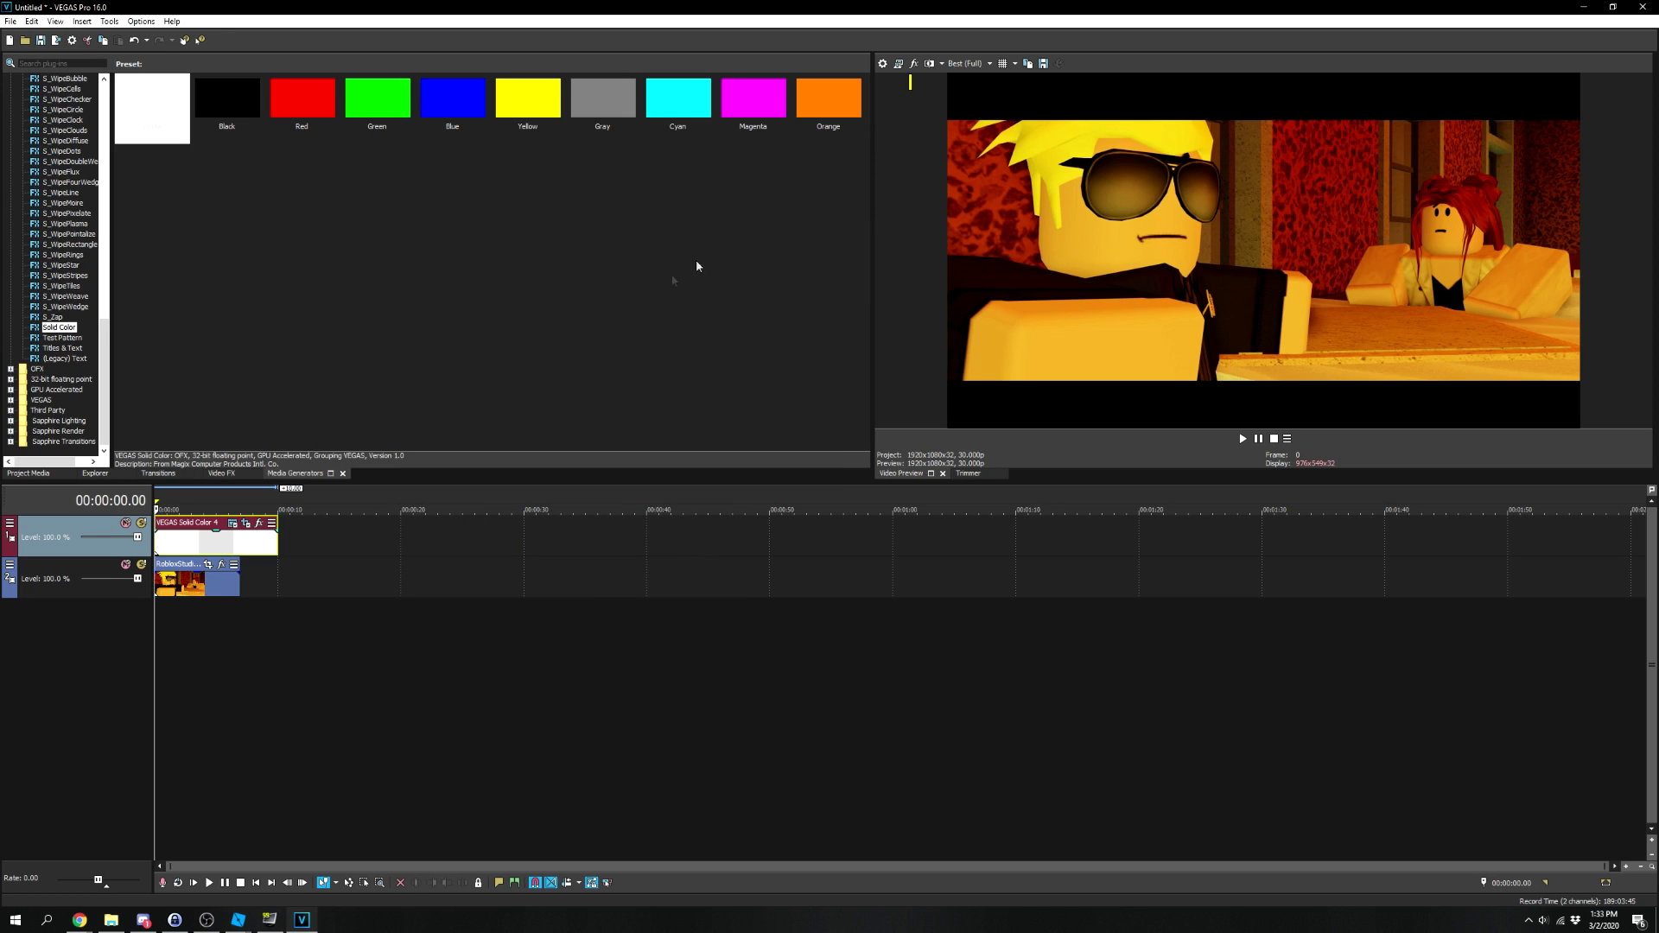
Crop the recording in Pan/Crop to about 1,033 by 512, rotate it about 1.9 degrees and shift its centre slightly.
left_click(208, 566)
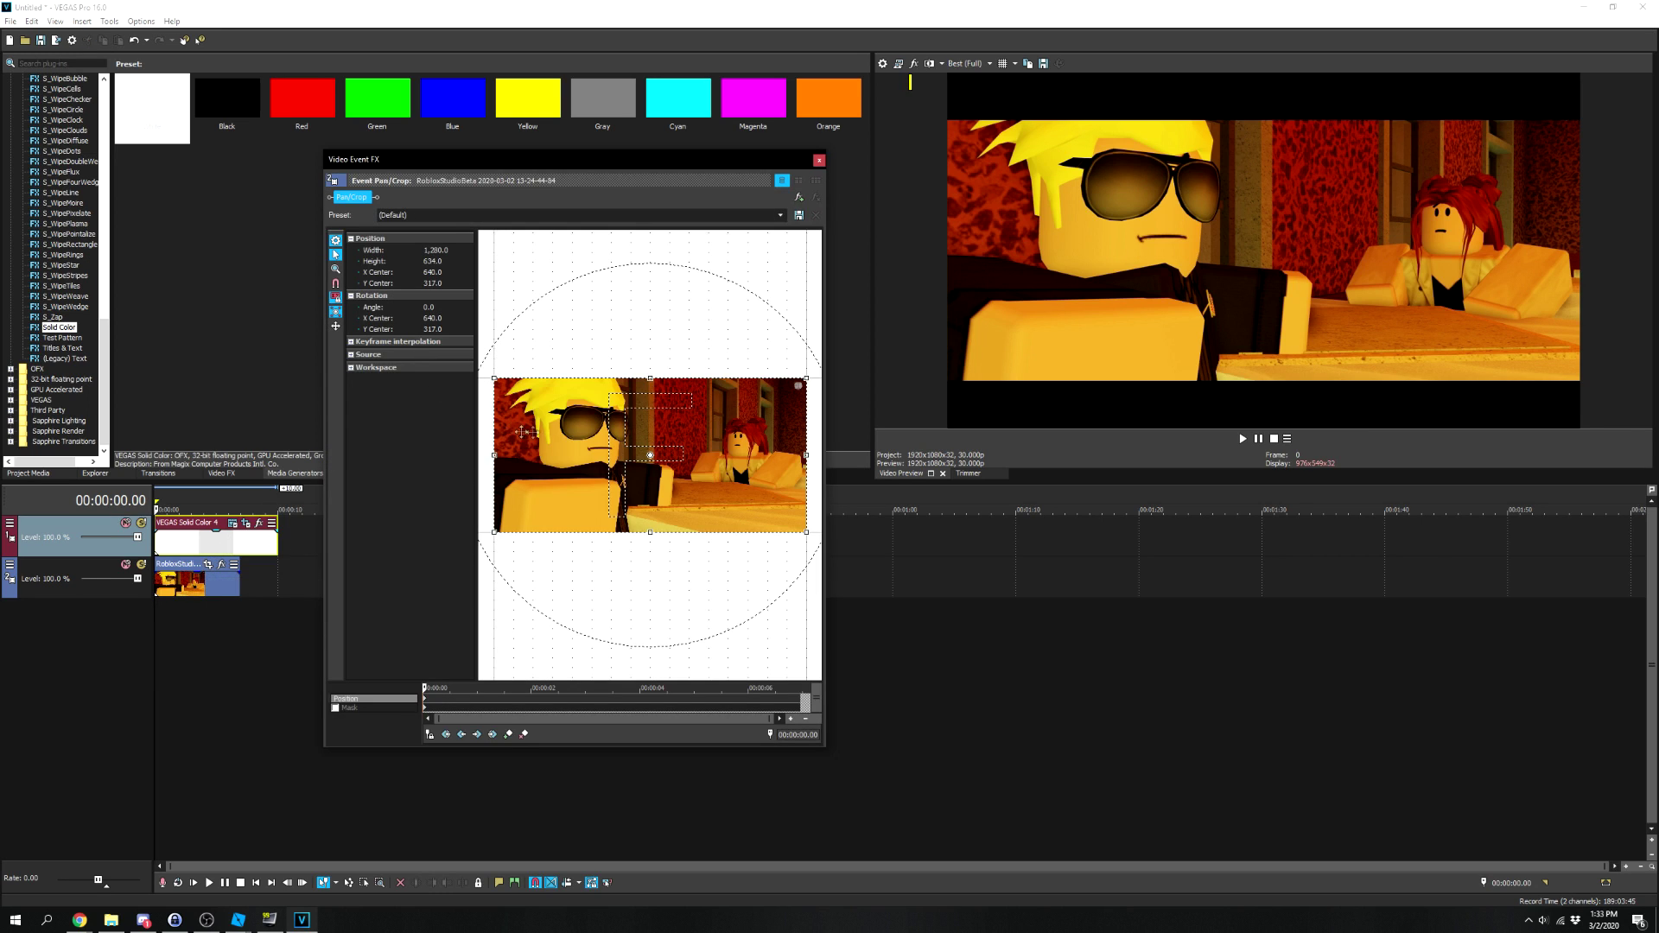
left_click_drag(613, 373, 621, 441)
left_click_drag(645, 369, 648, 376)
left_click_drag(625, 446, 620, 449)
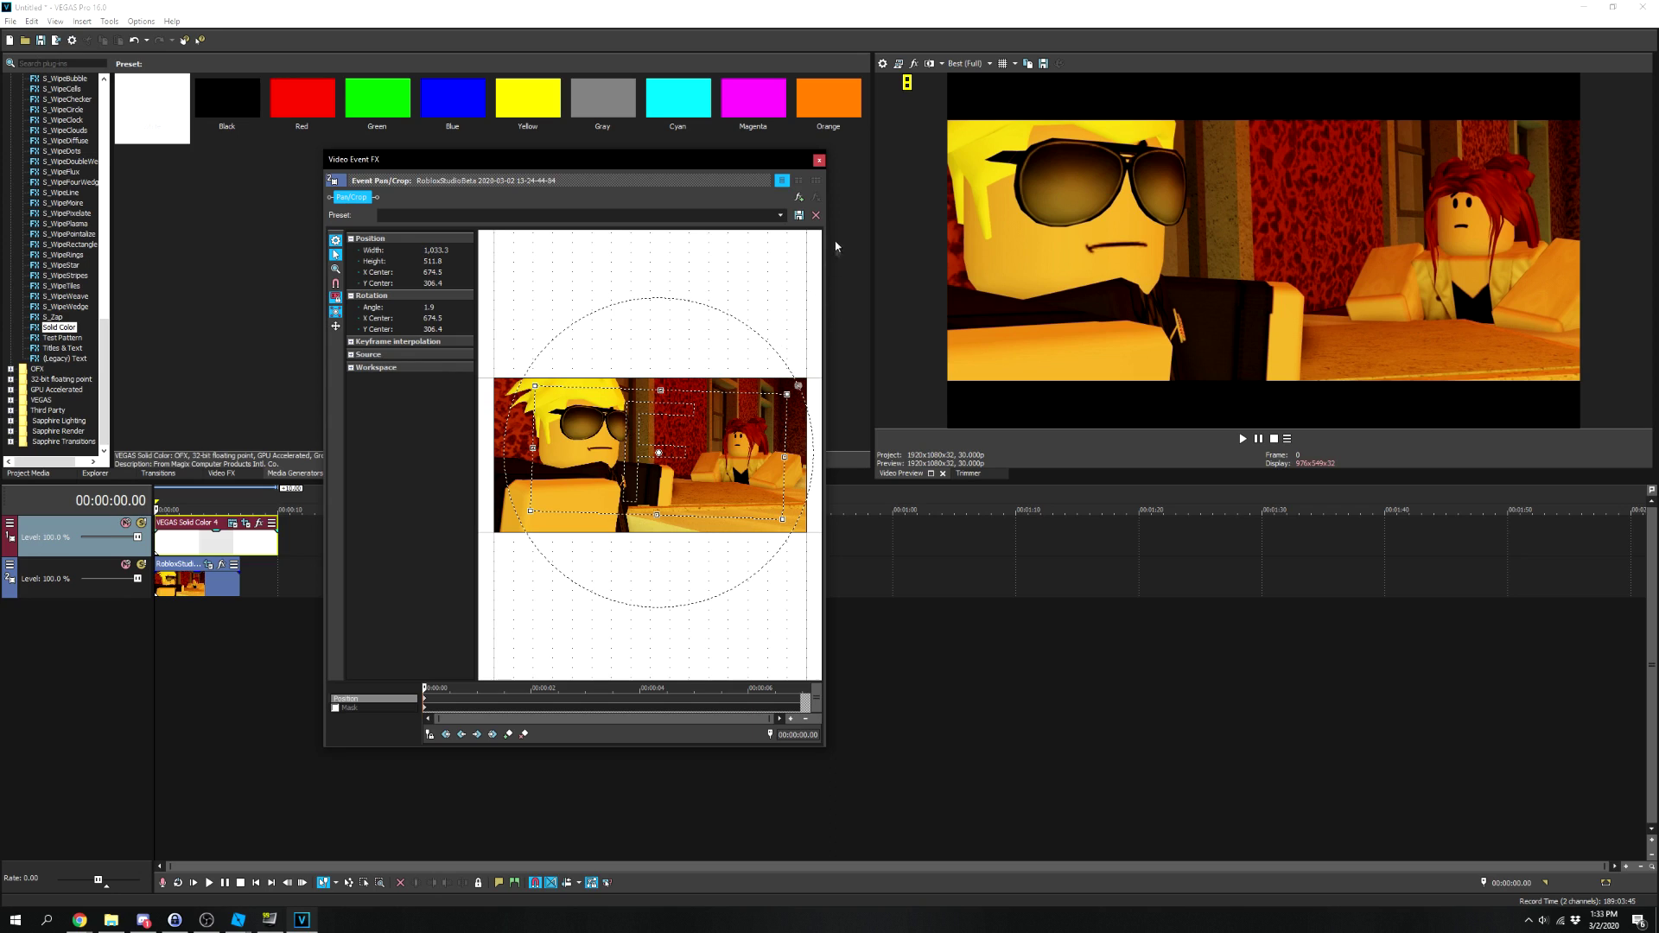
left_click(819, 161)
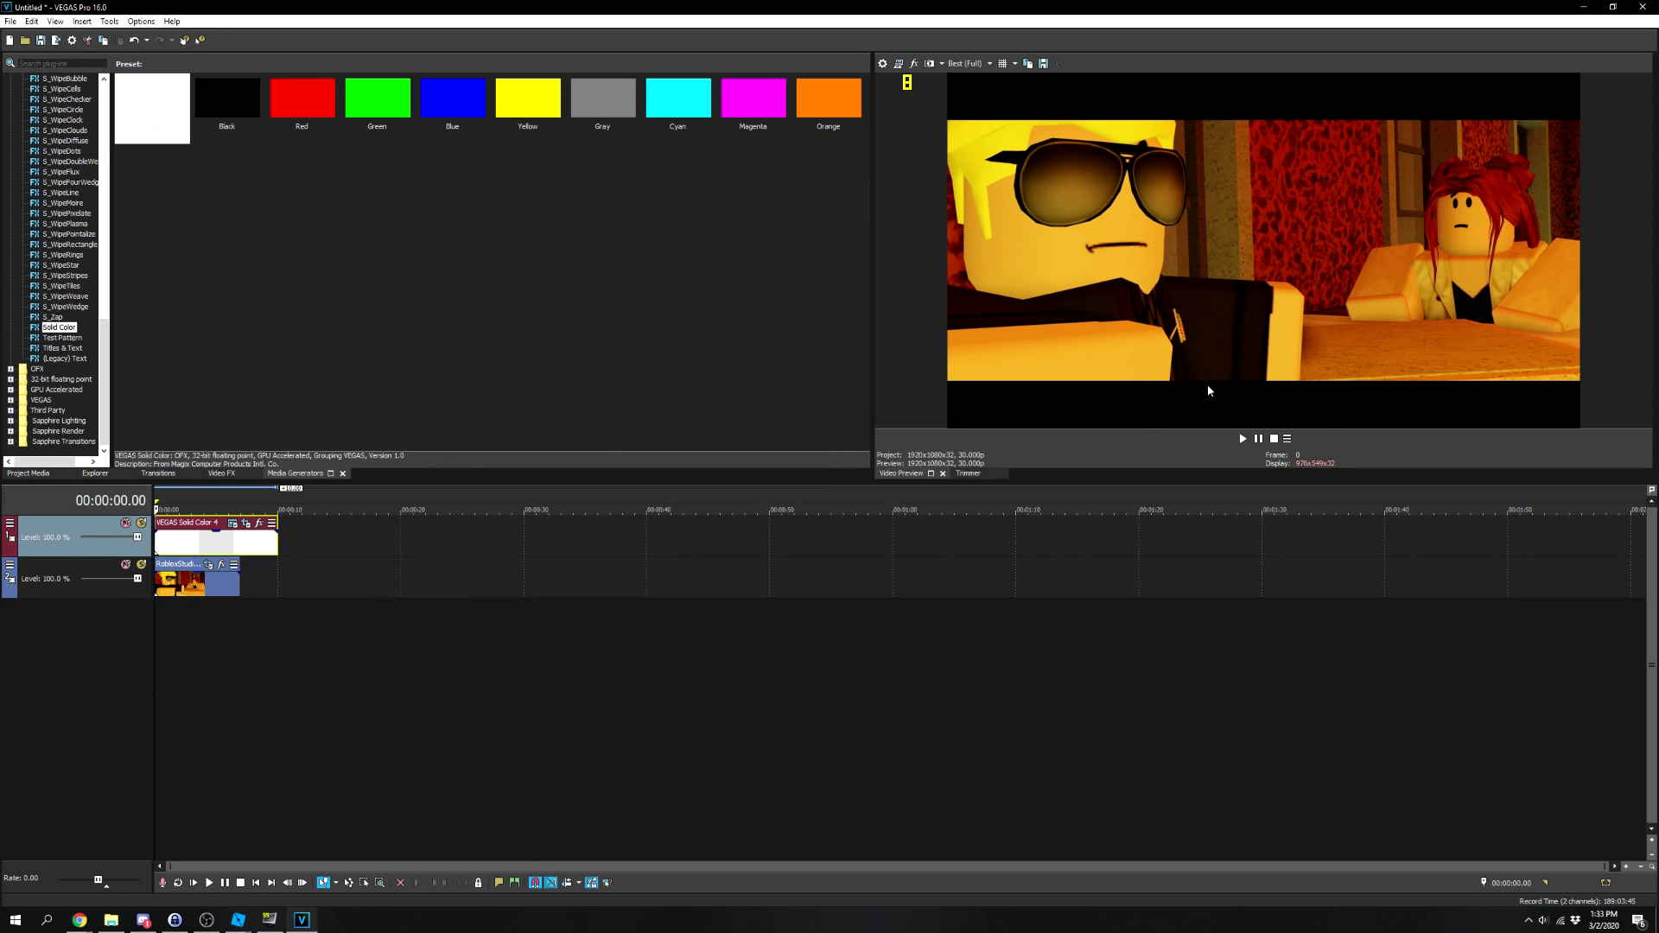
Increase the white solid's Pan/Crop height to about 841 to make the cinematic black bars thinner.
left_click(247, 525)
left_click_drag(663, 389, 661, 385)
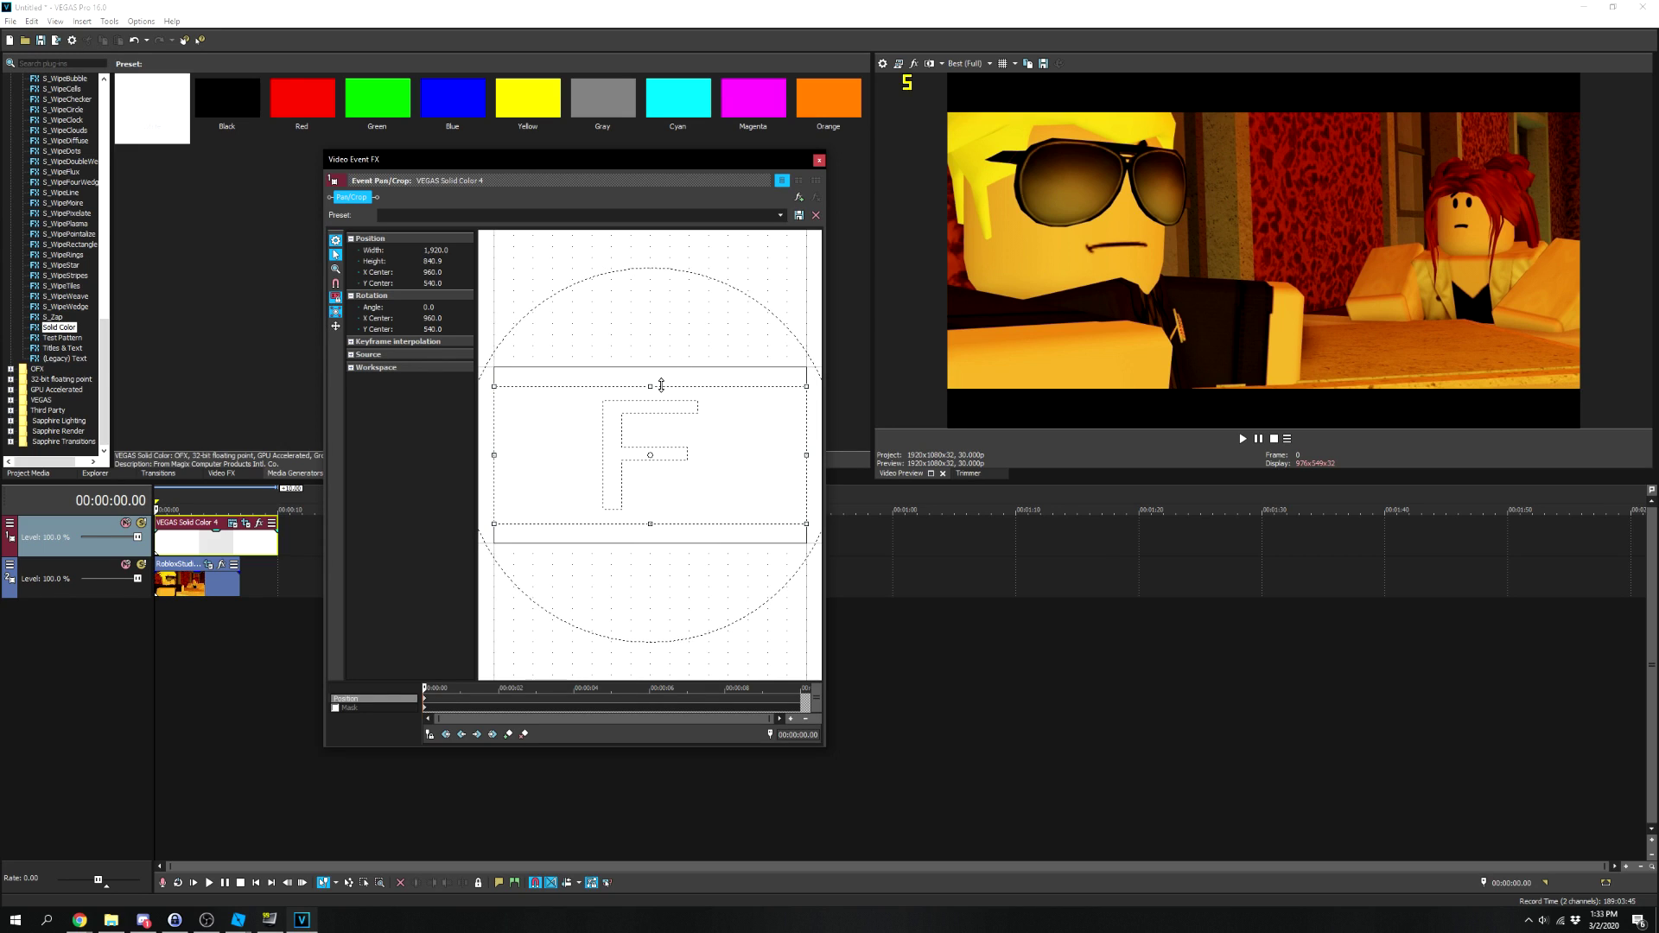
left_click(819, 161)
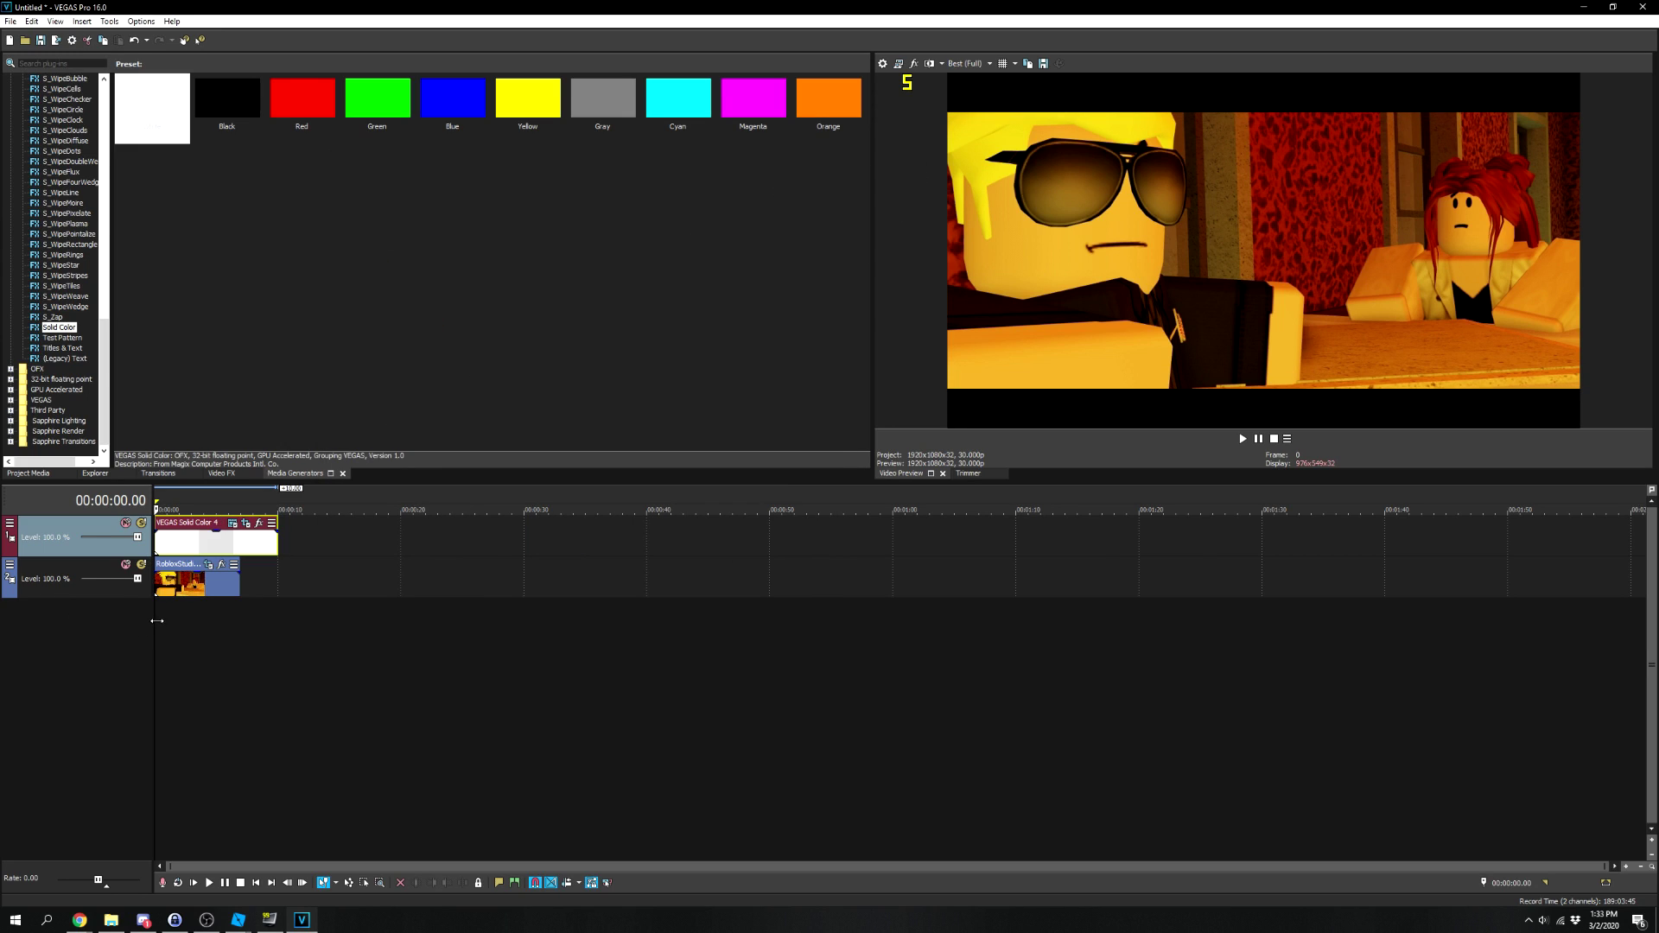
Insert a new video track above the solid and add a default Titles & Text generator at its start.
right_click(95, 621)
left_click(130, 645)
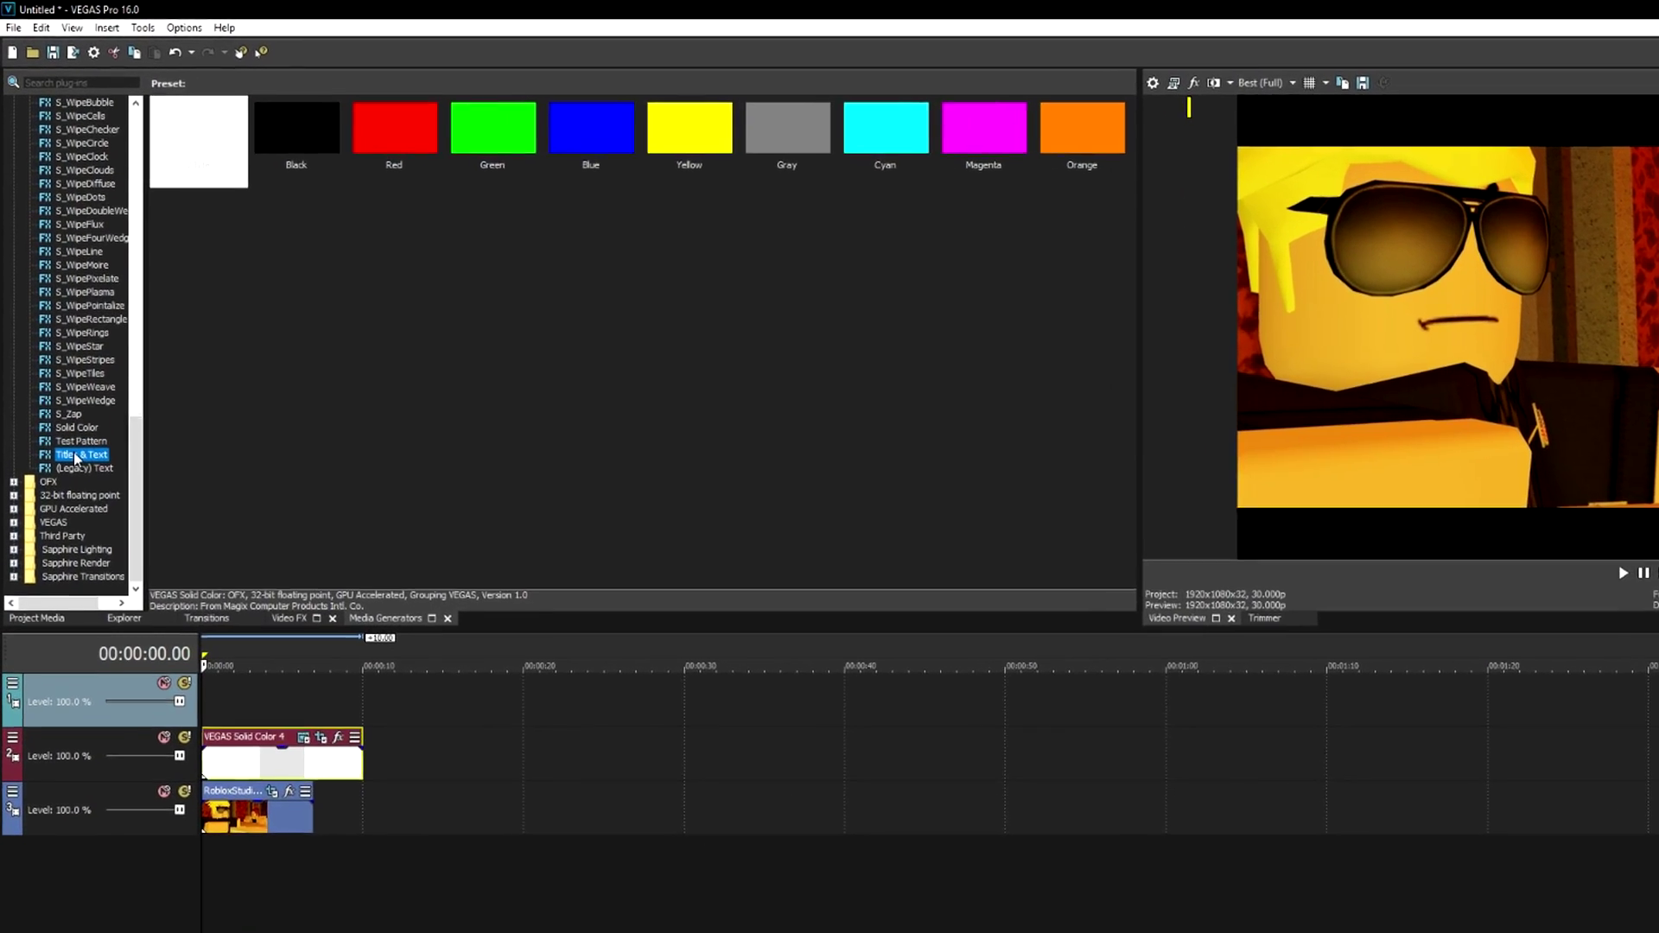
left_click(53, 348)
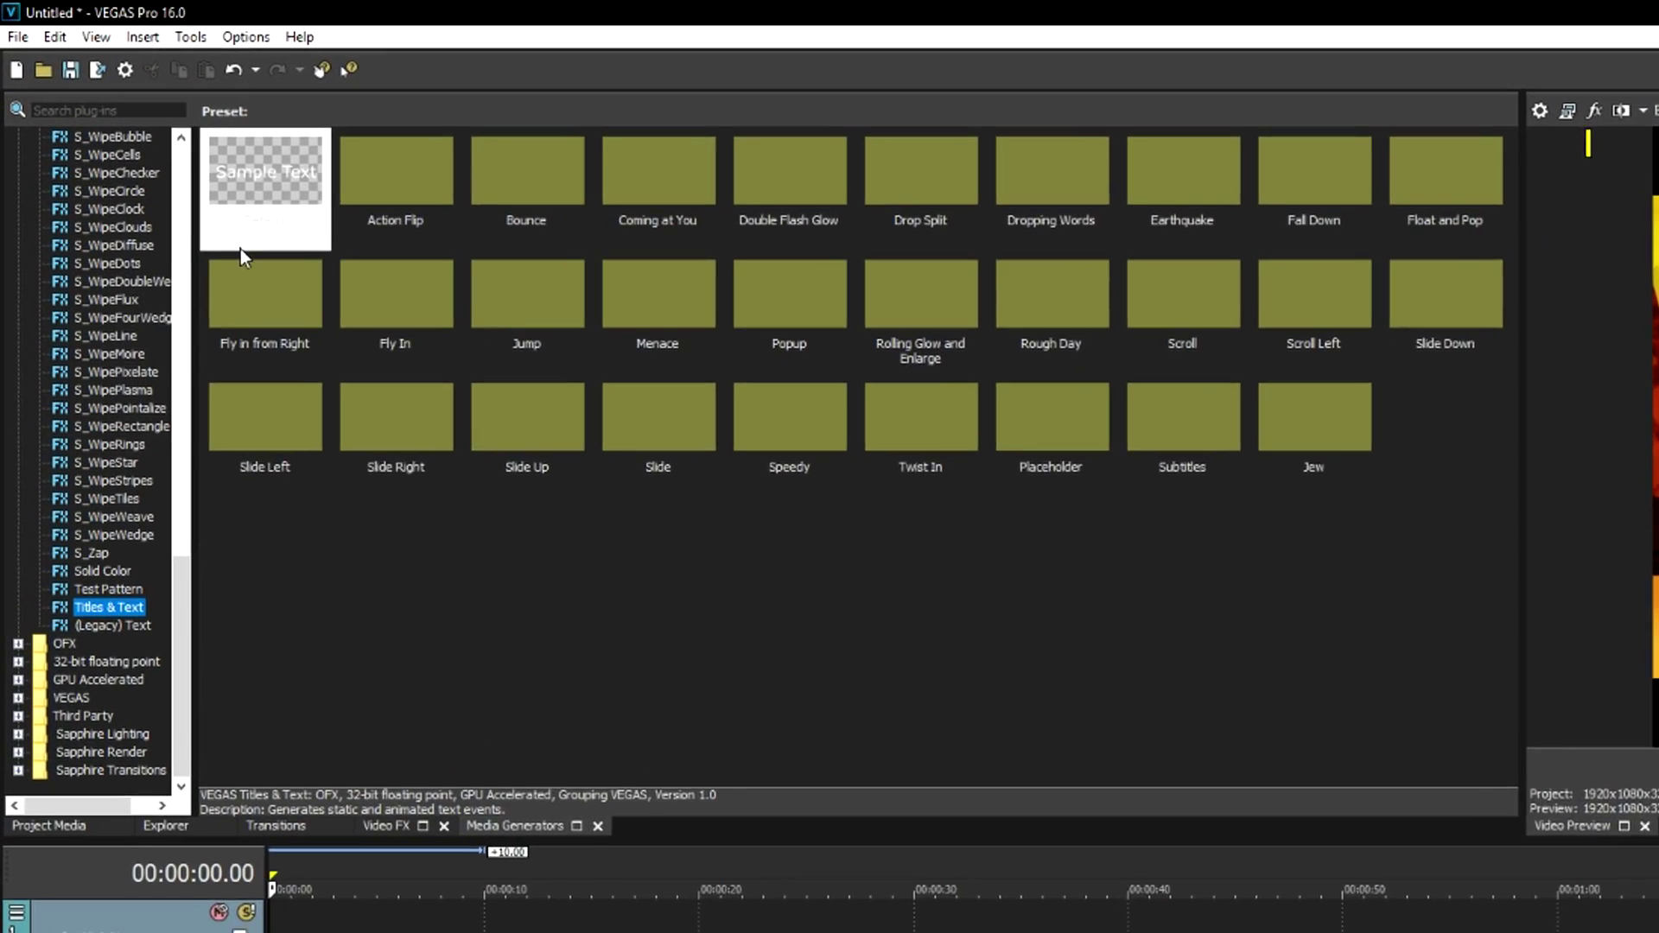
left_click_drag(293, 229, 275, 932)
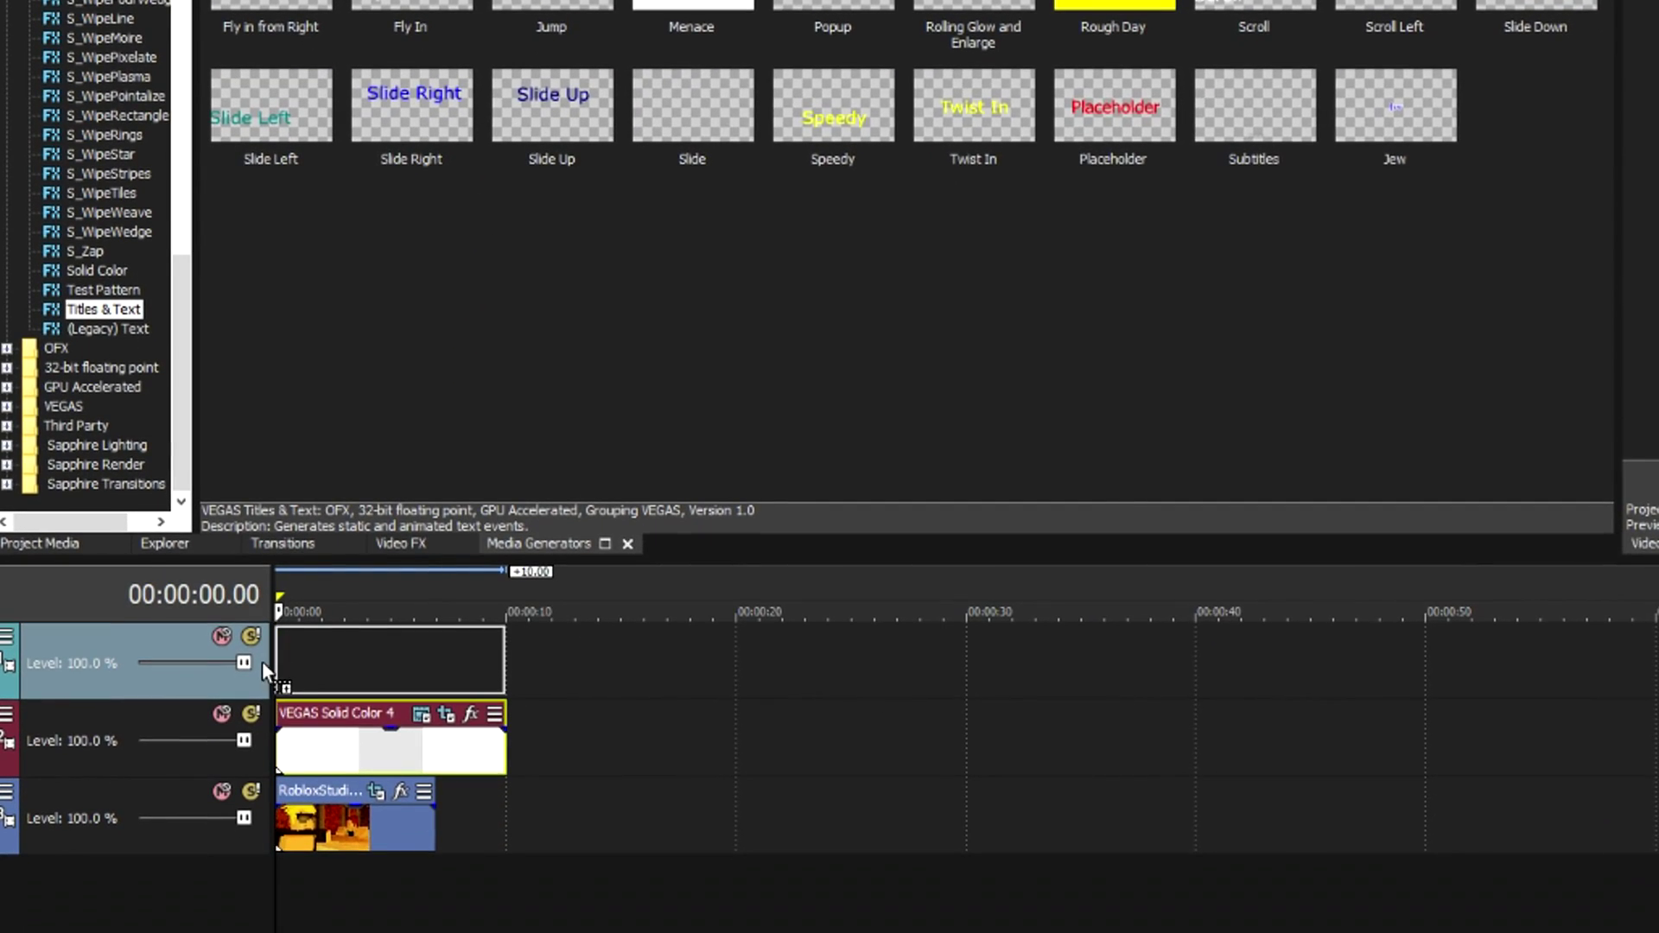
left_click_drag(263, 663, 278, 662)
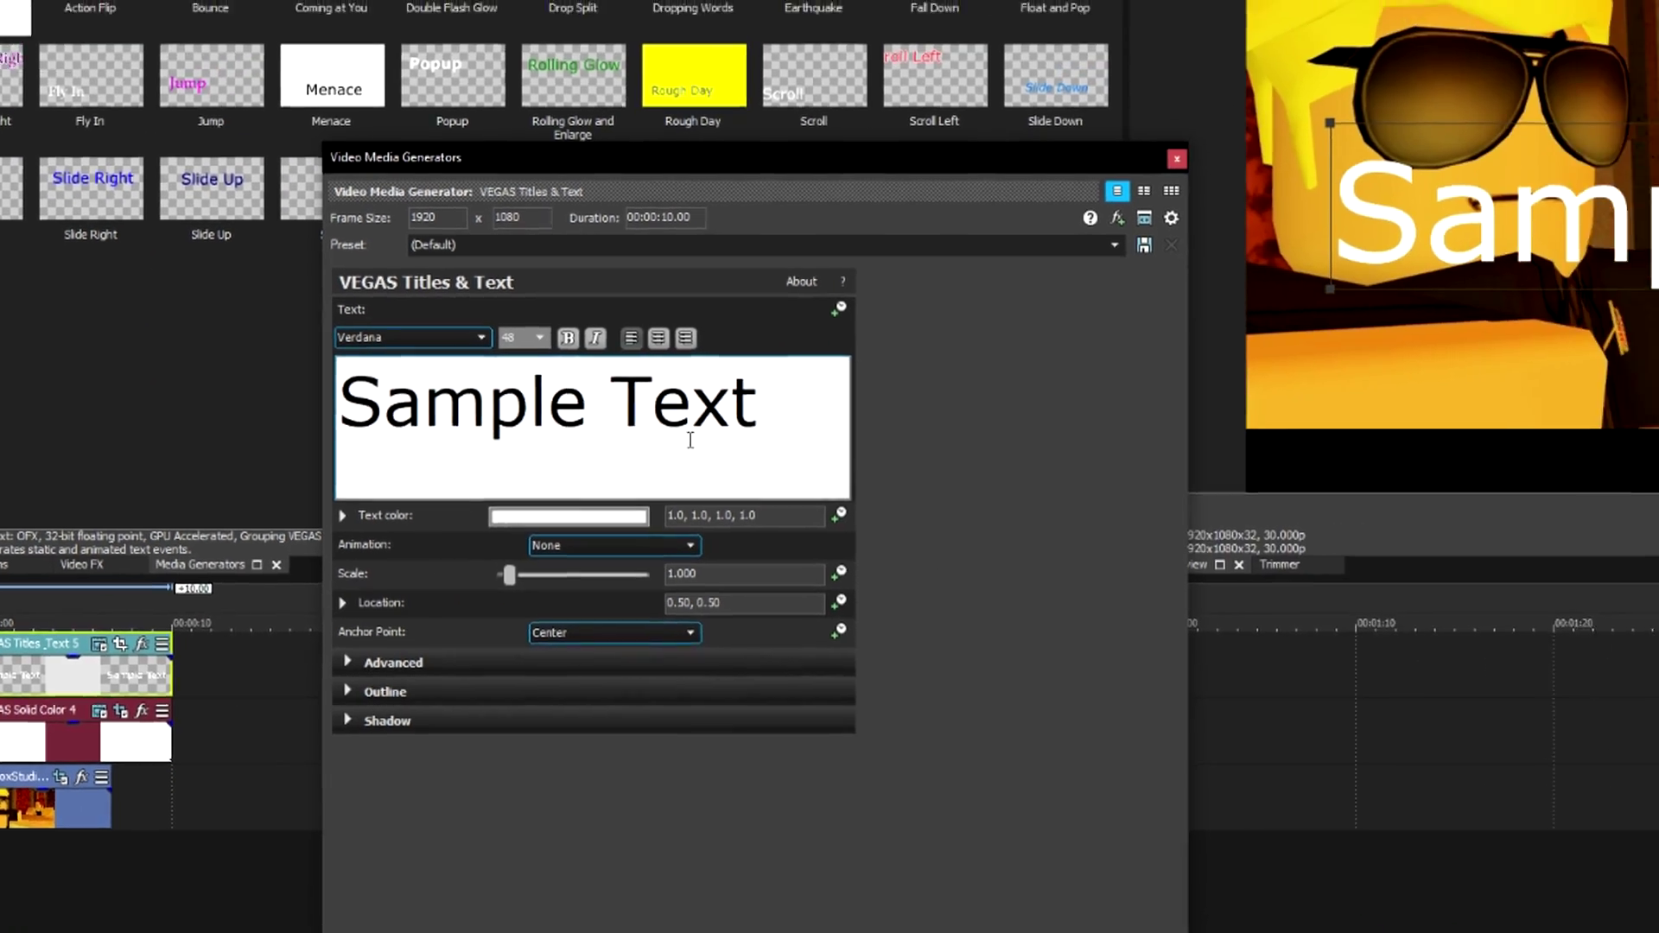
left_click_drag(1196, 359, 1210, 359)
Reduce the font size of the whole title text to 14.
key("ctrl+a")
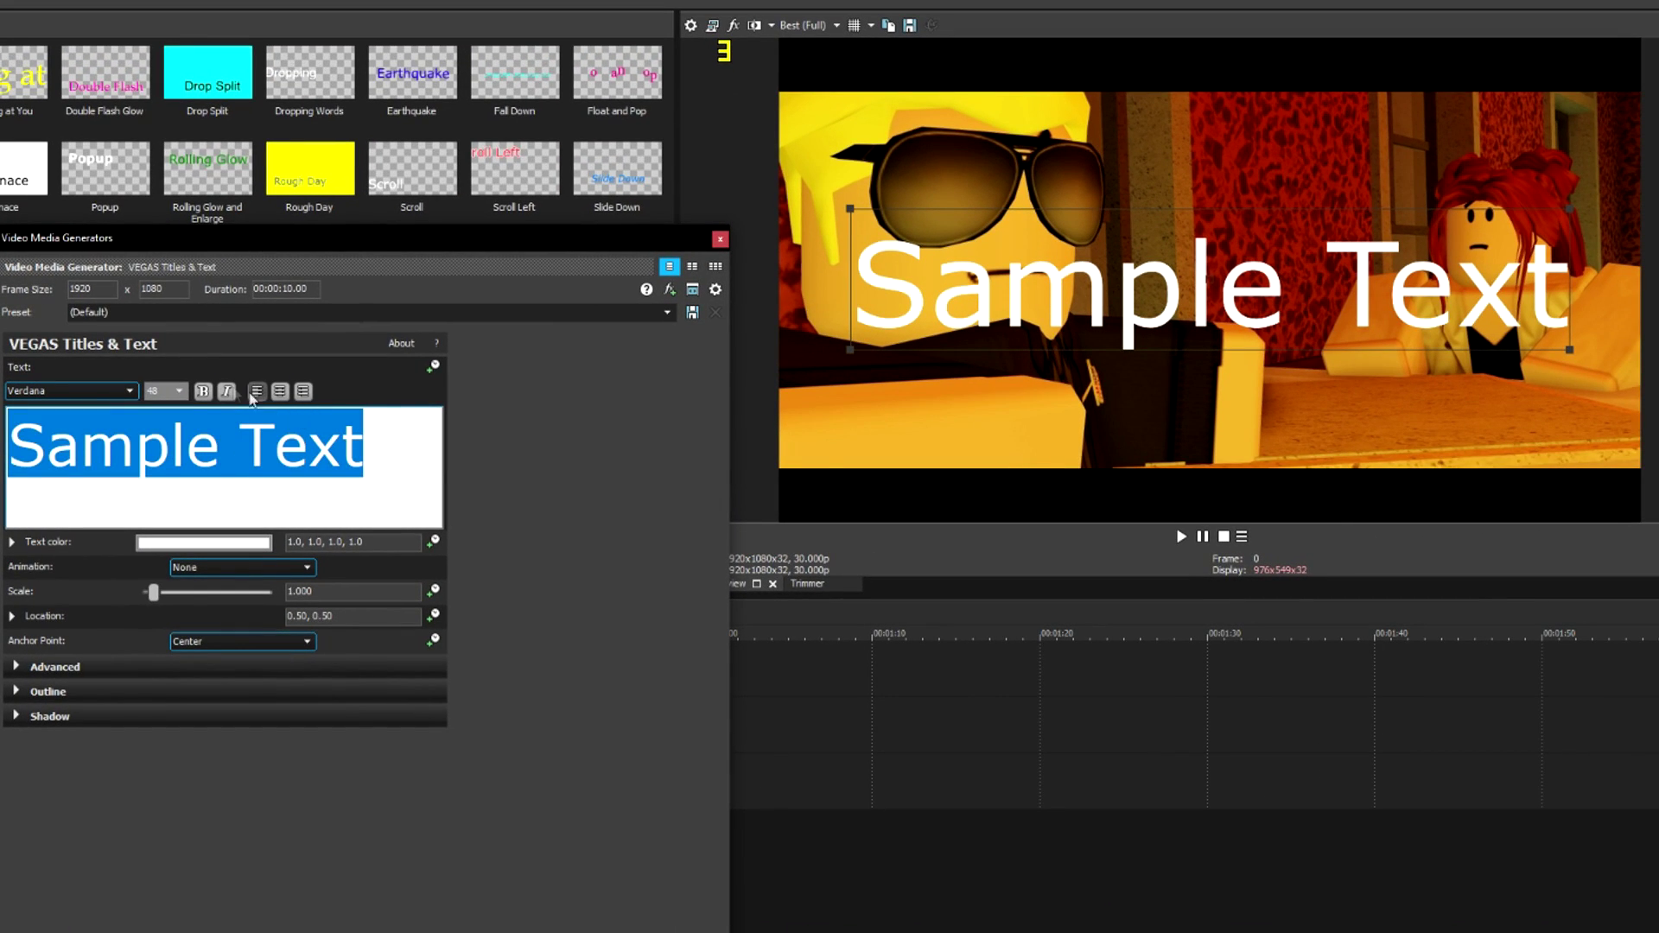
scroll(177, 393, "down", 5)
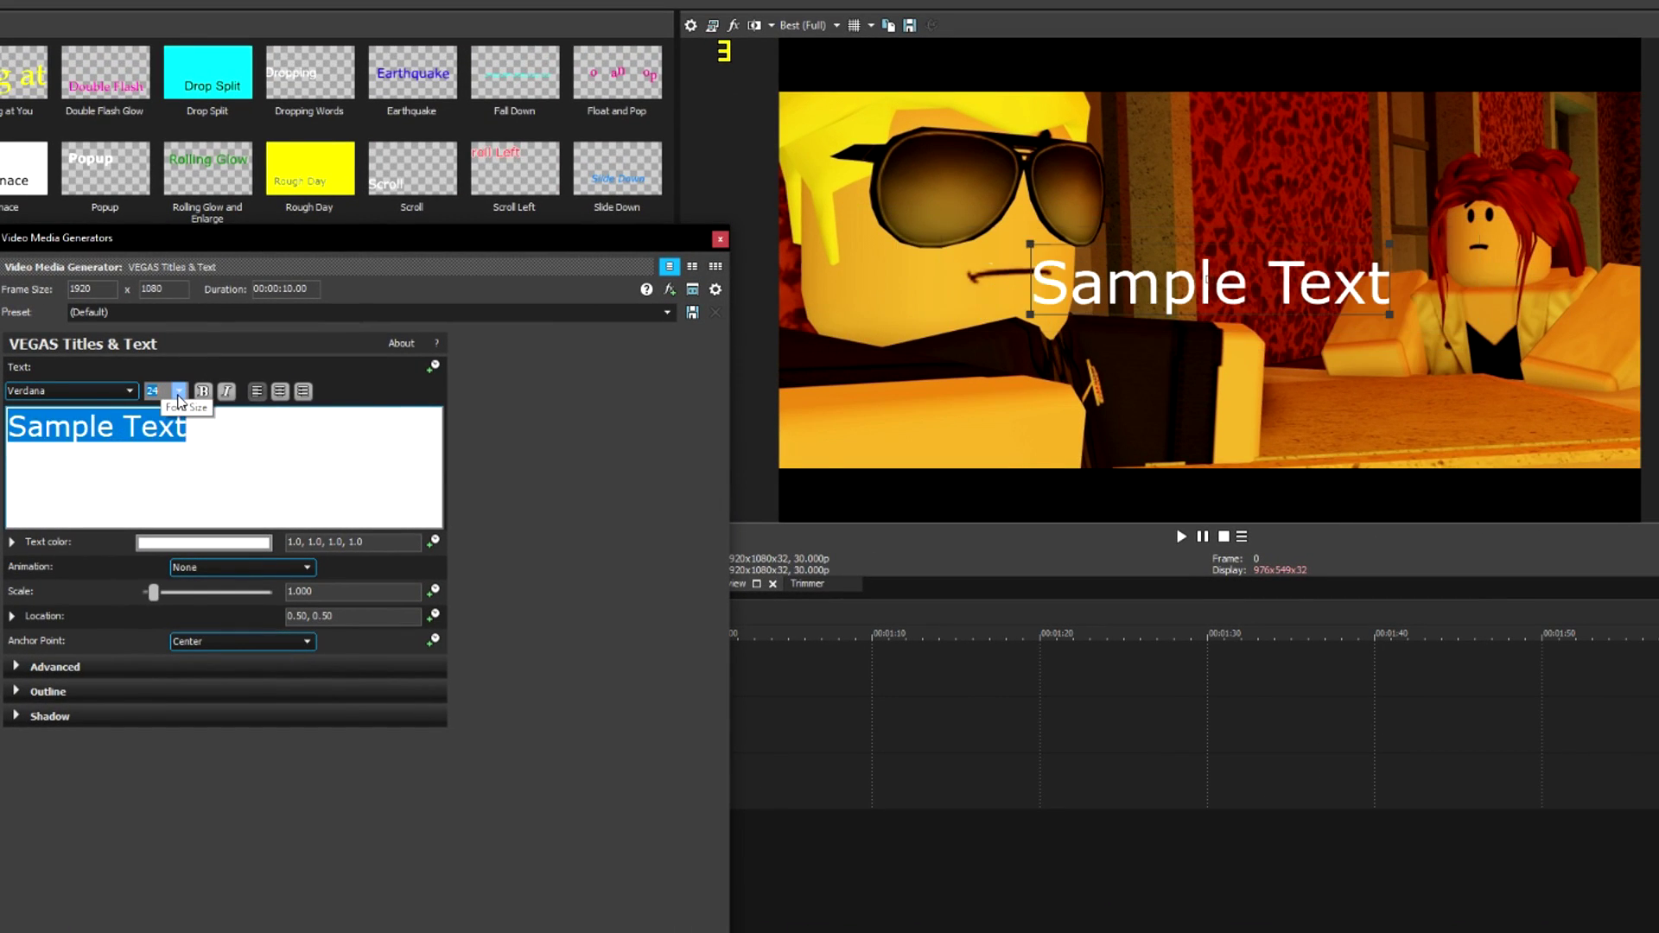
scroll(179, 399, "down", 4)
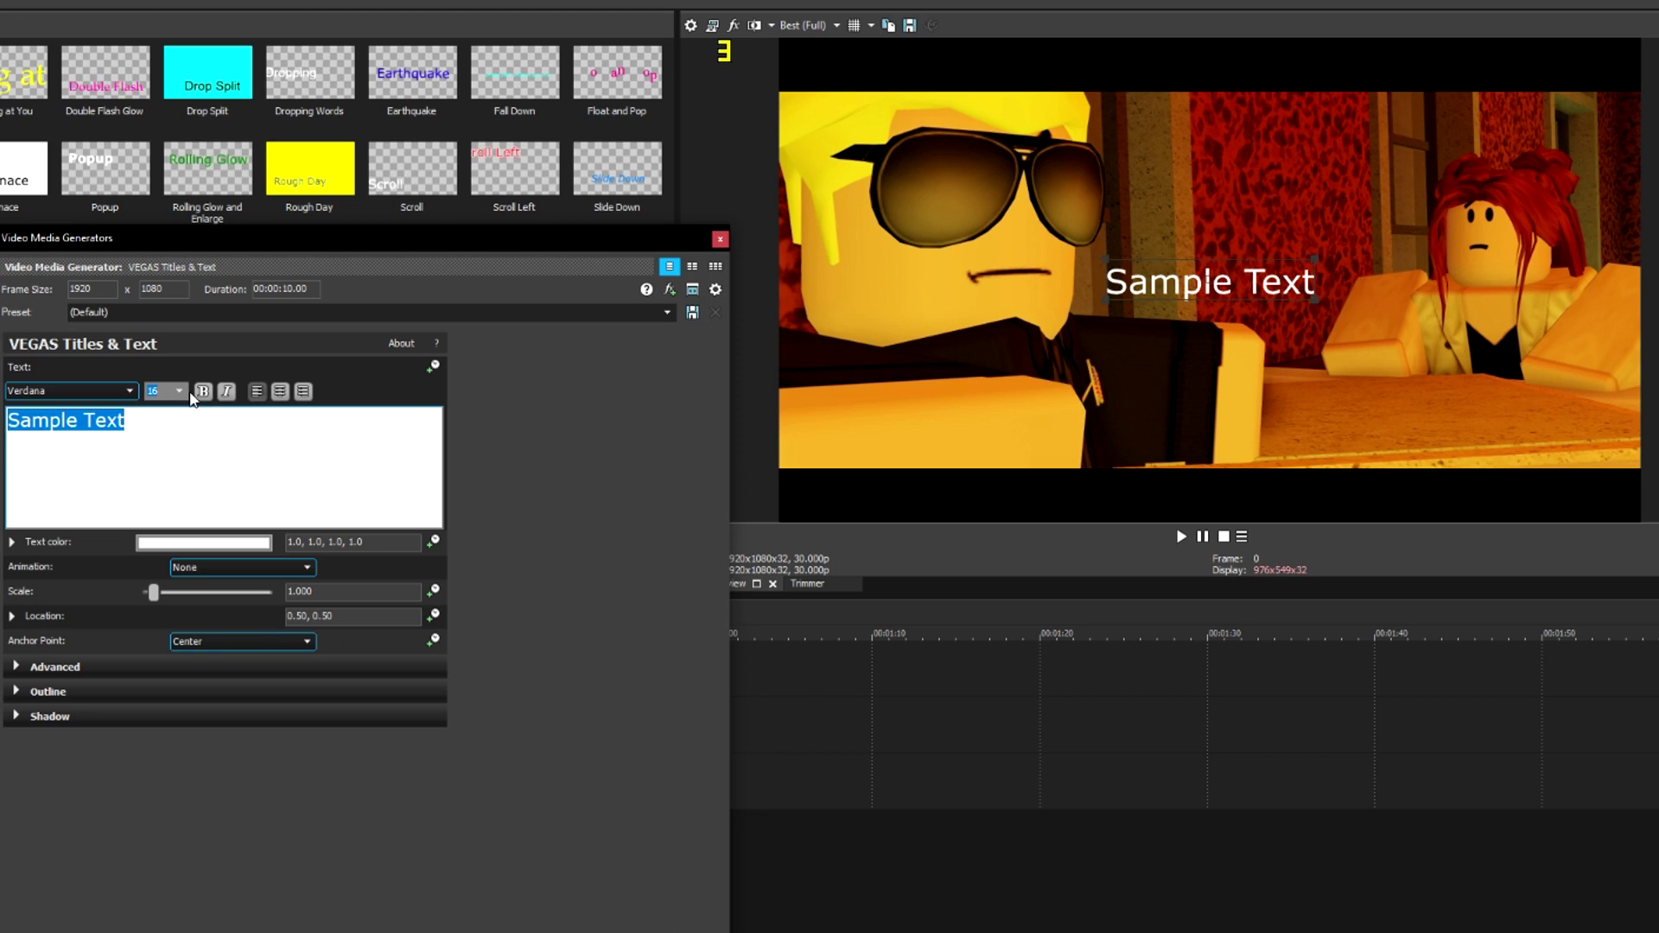
scroll(193, 399, "down", 1)
scroll(192, 399, "up", 1)
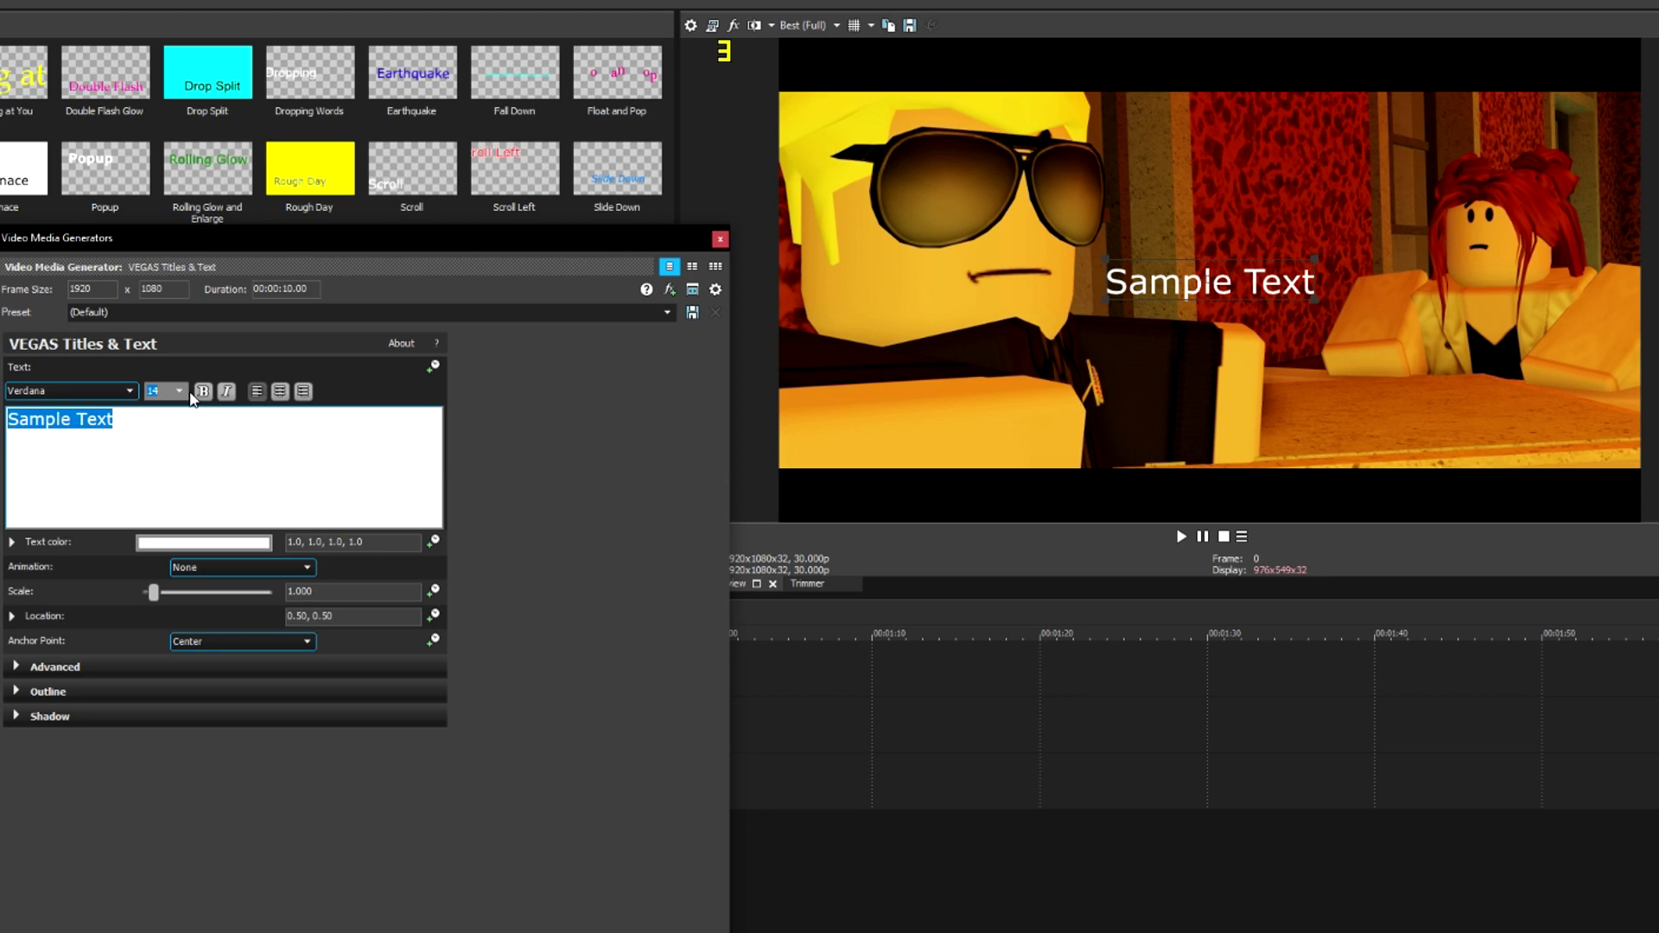
Replace the sample title text with the centred line "Veronica: Are the police going to get involved?".
left_click(168, 444)
key("ctrl+a")
key("BackSpace")
type("Veronica:")
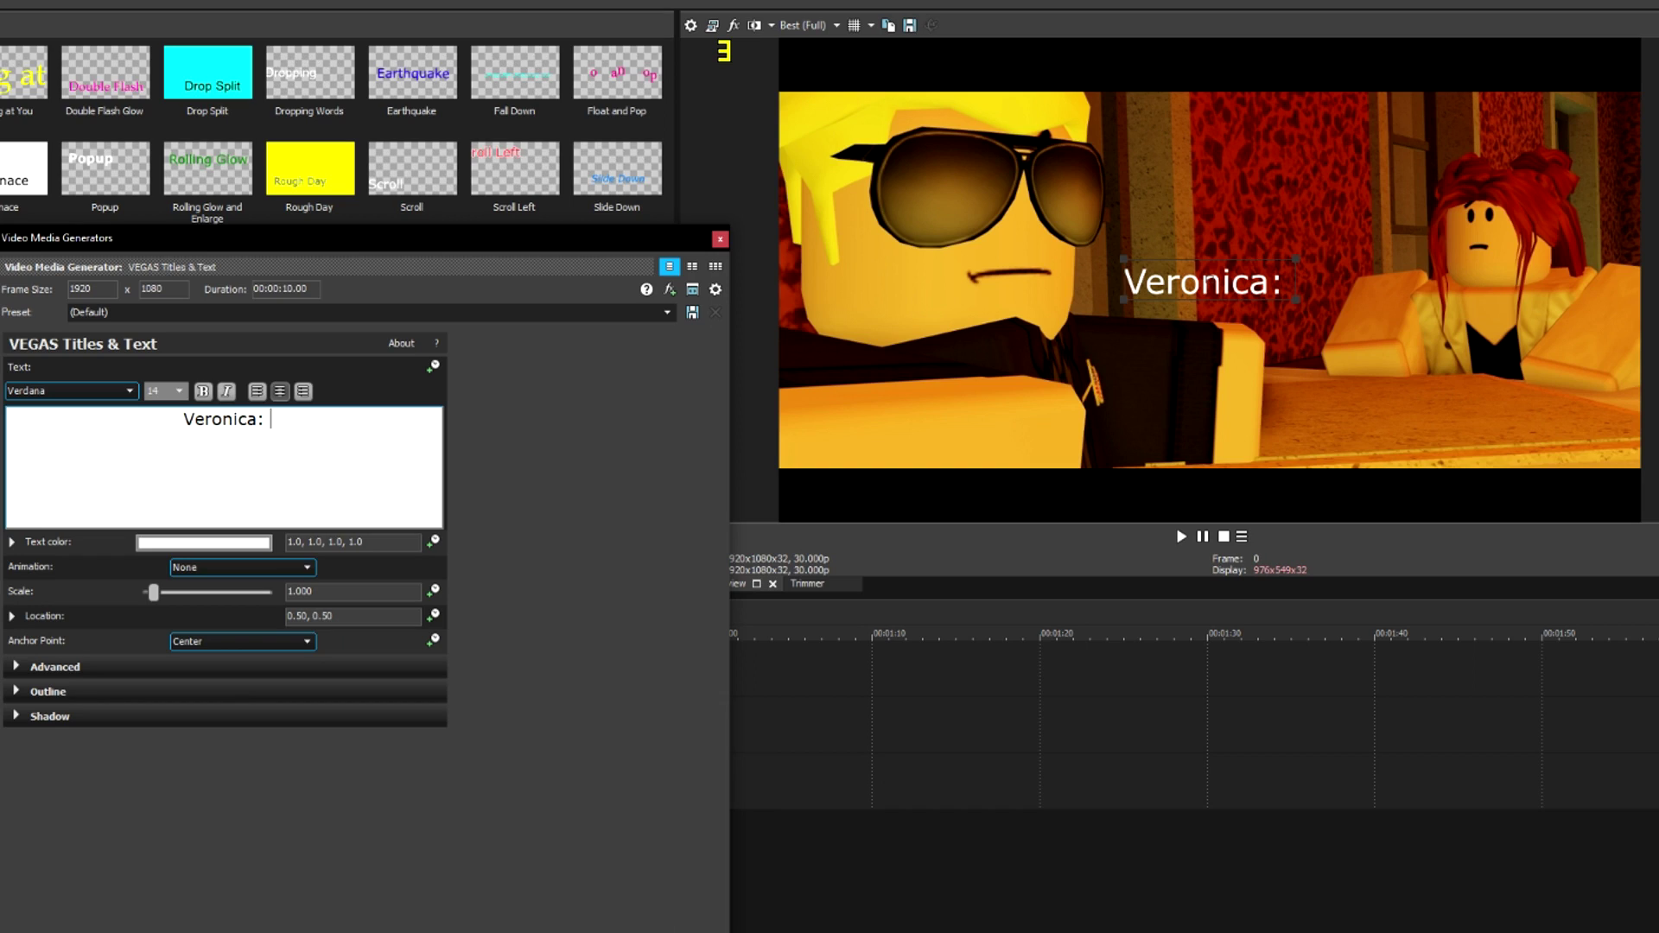
type(" A")
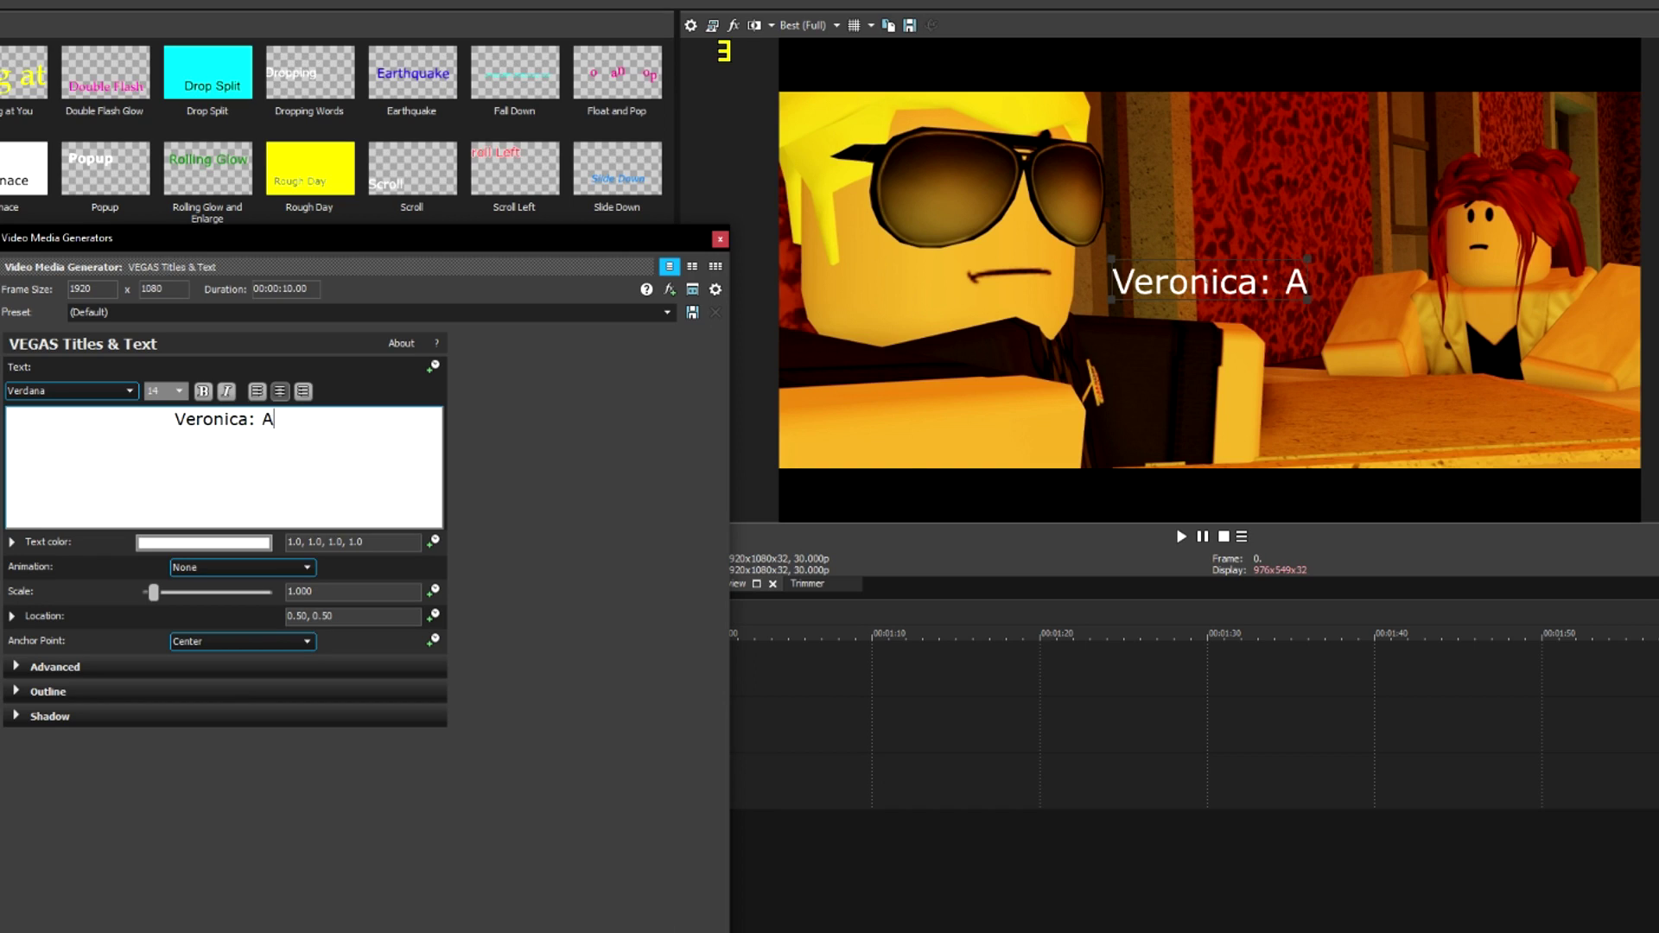
type("re the po")
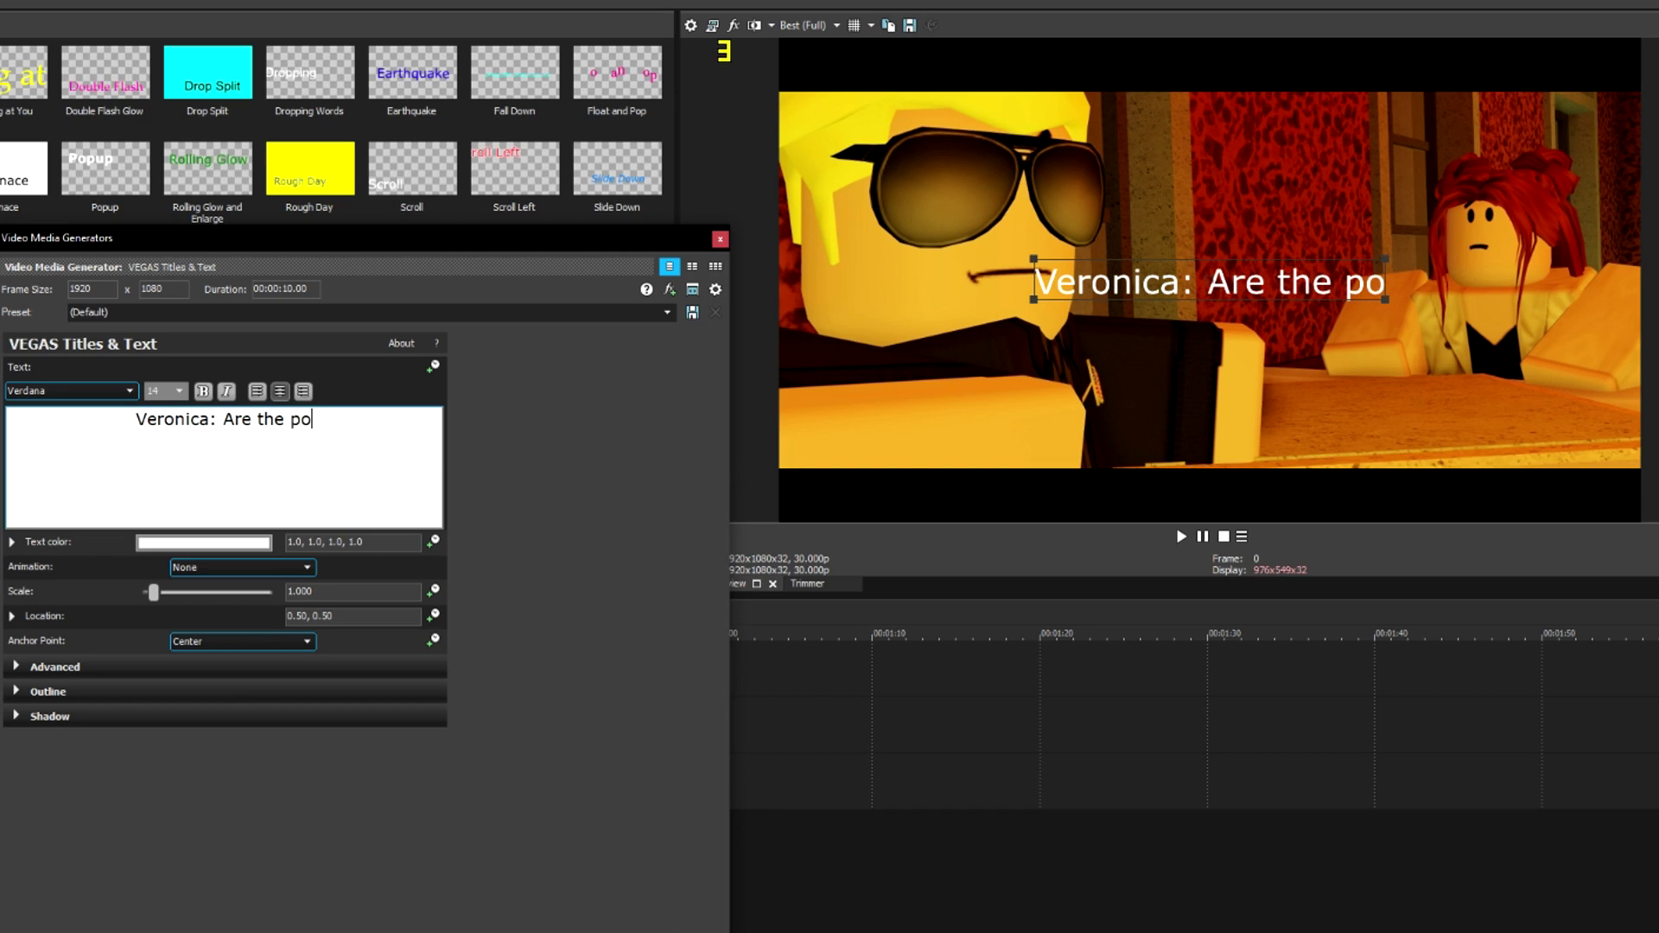
type("lice going to geti")
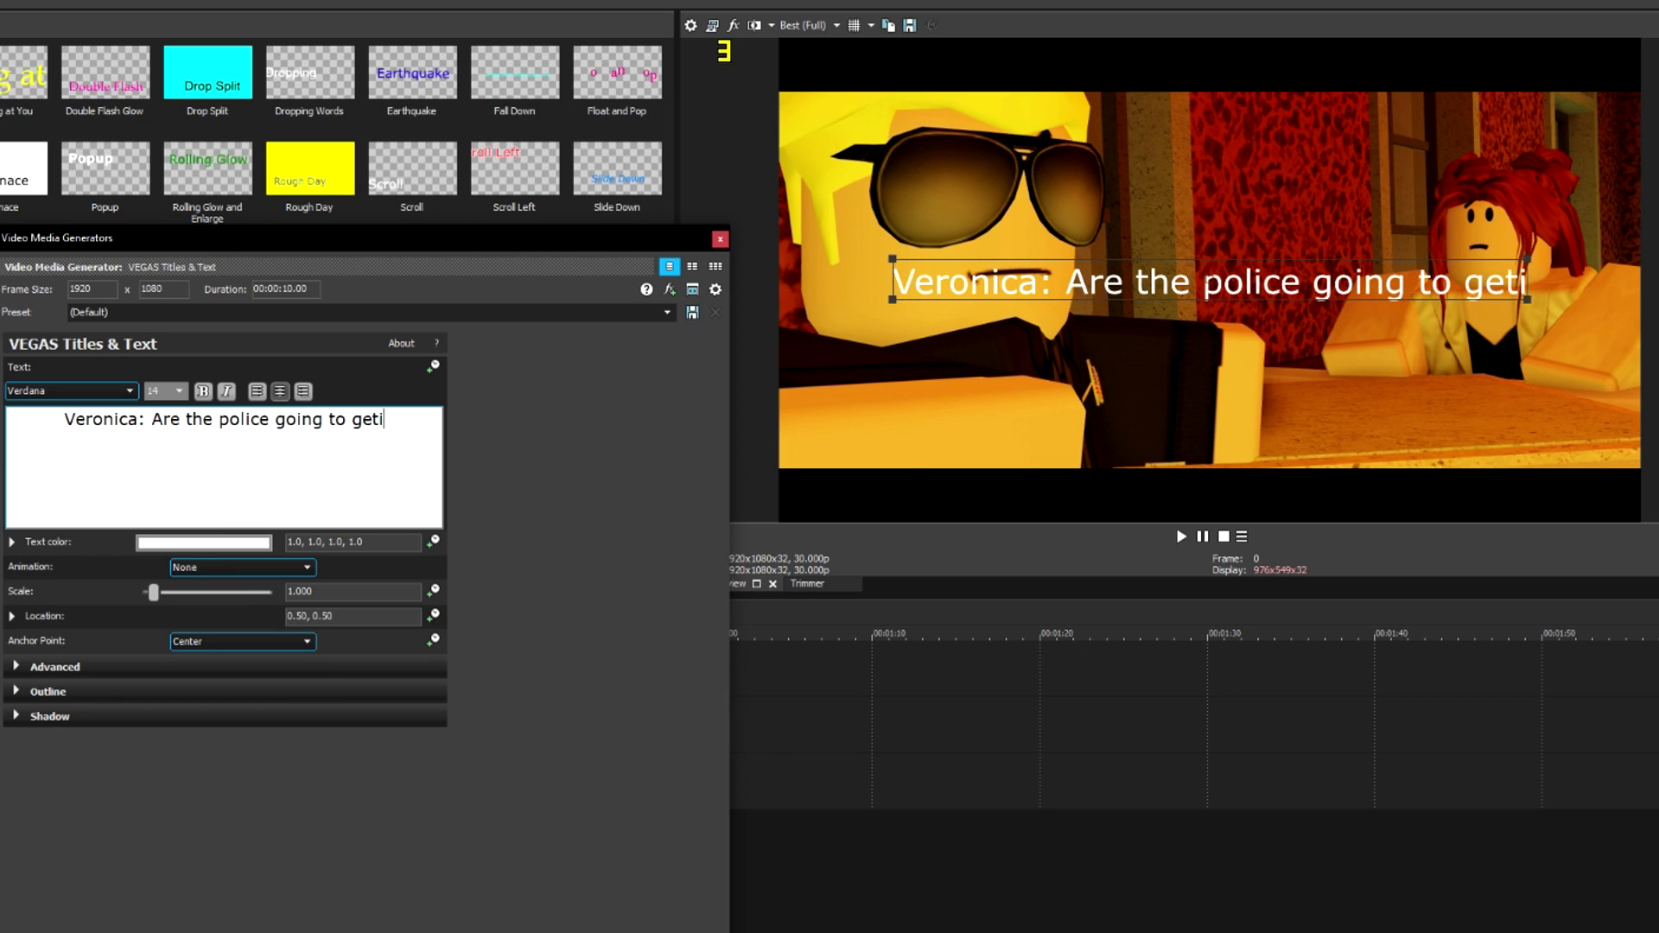
key("BackSpace")
type("involved?")
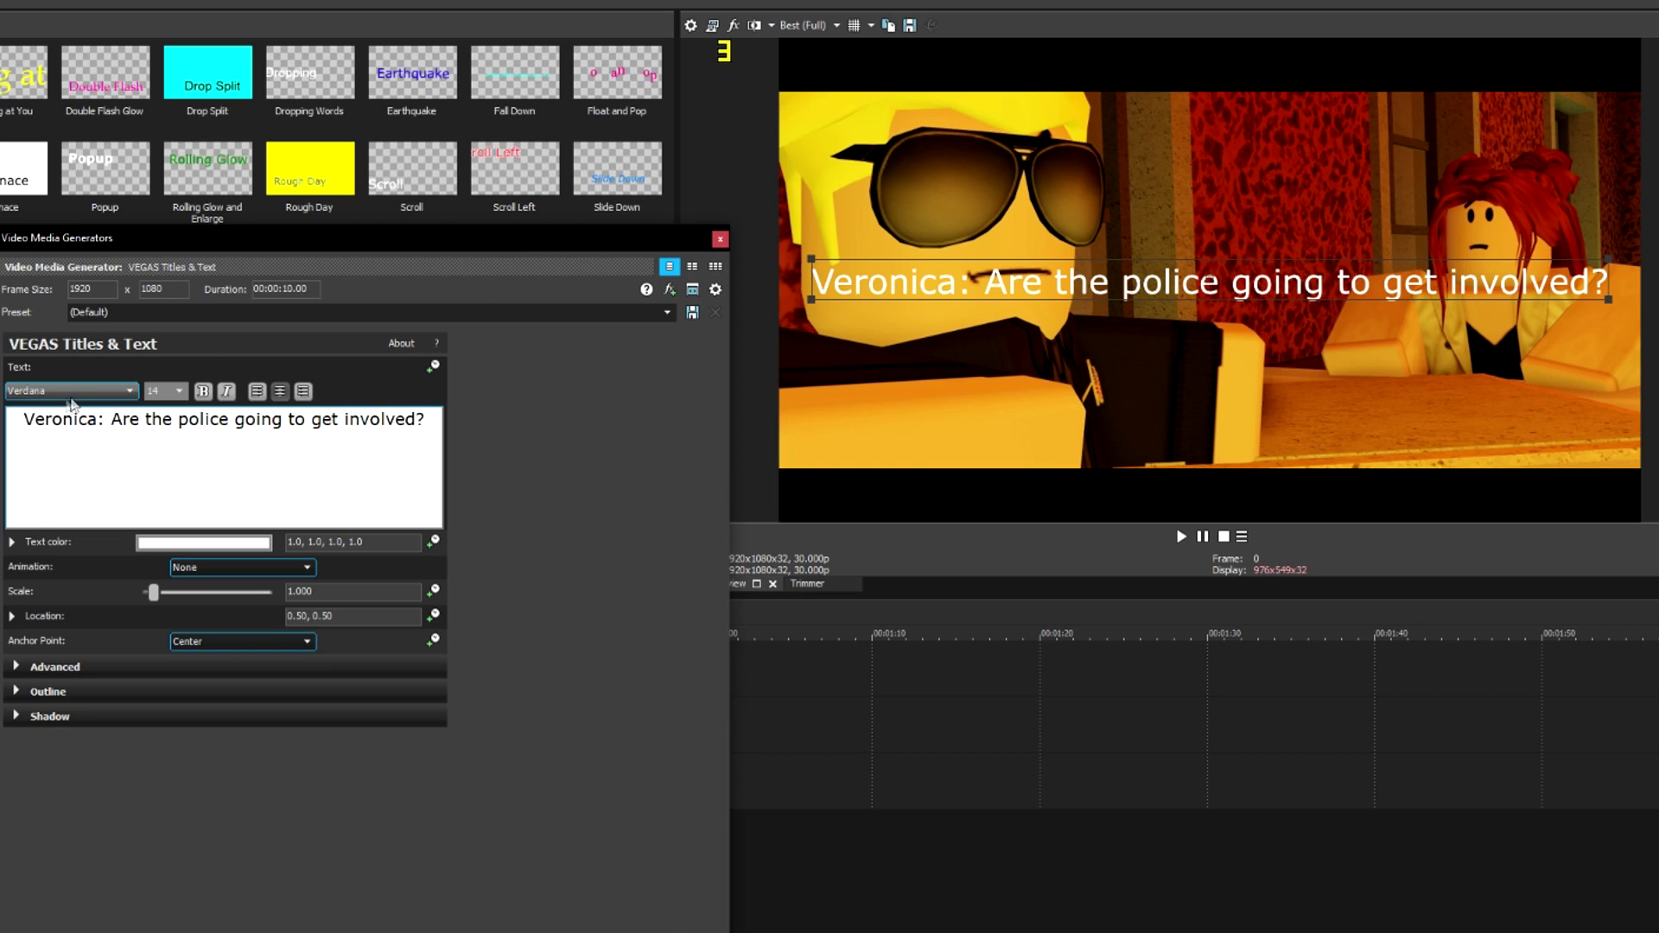
key("ctrl+a")
left_click(89, 390)
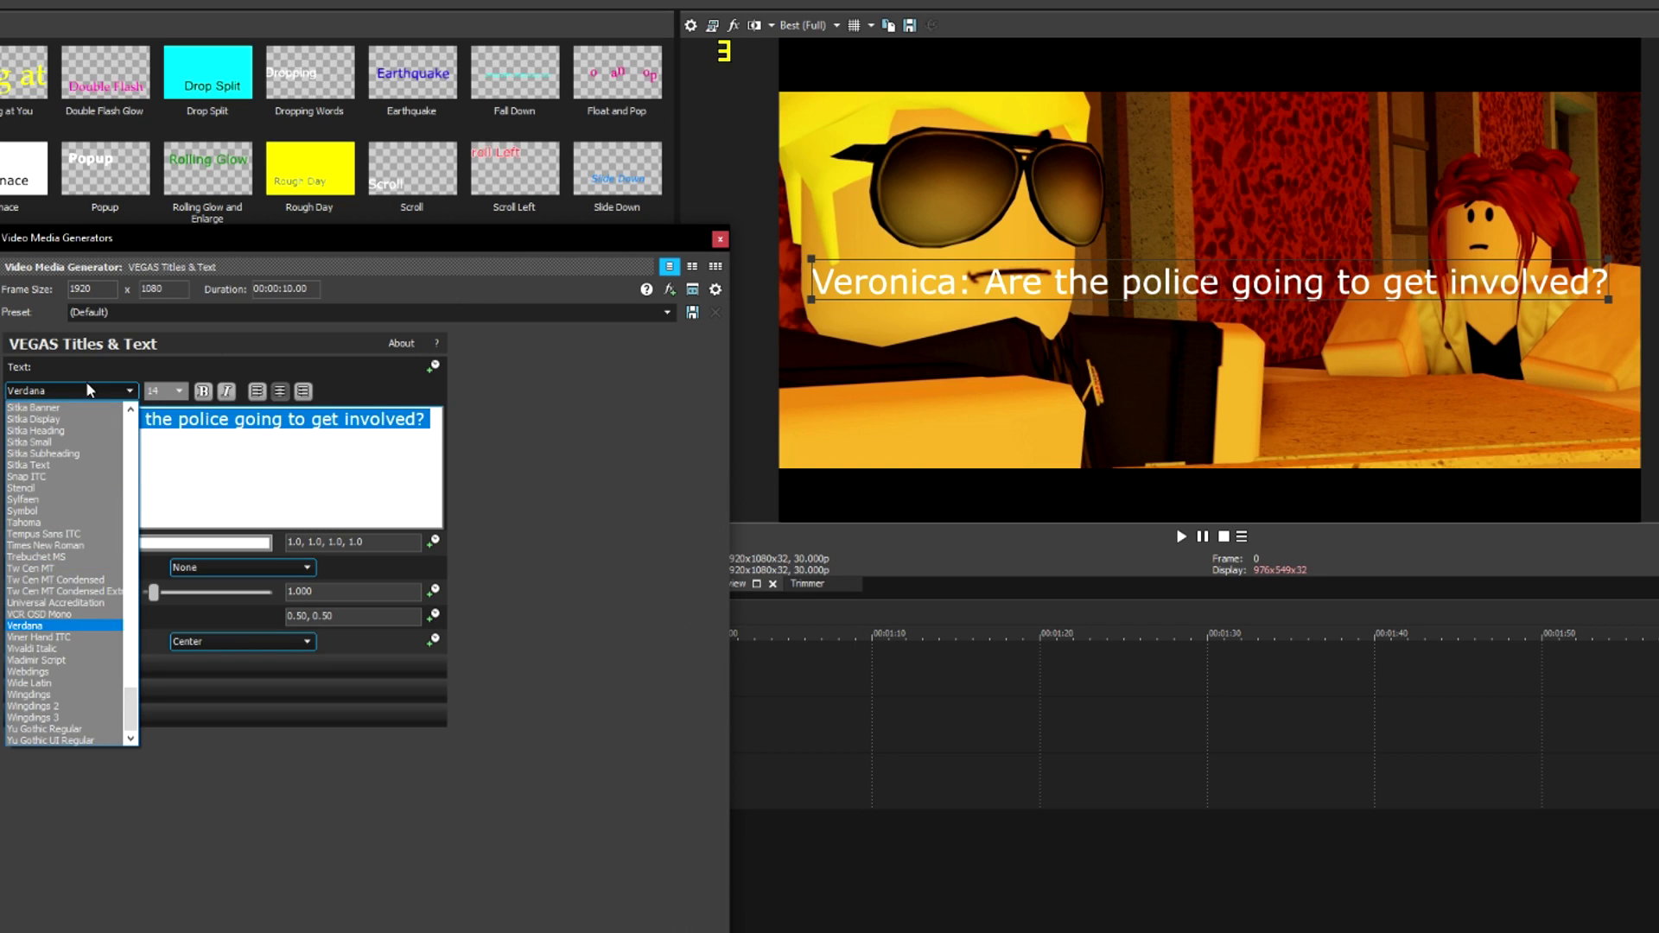
left_click(536, 483)
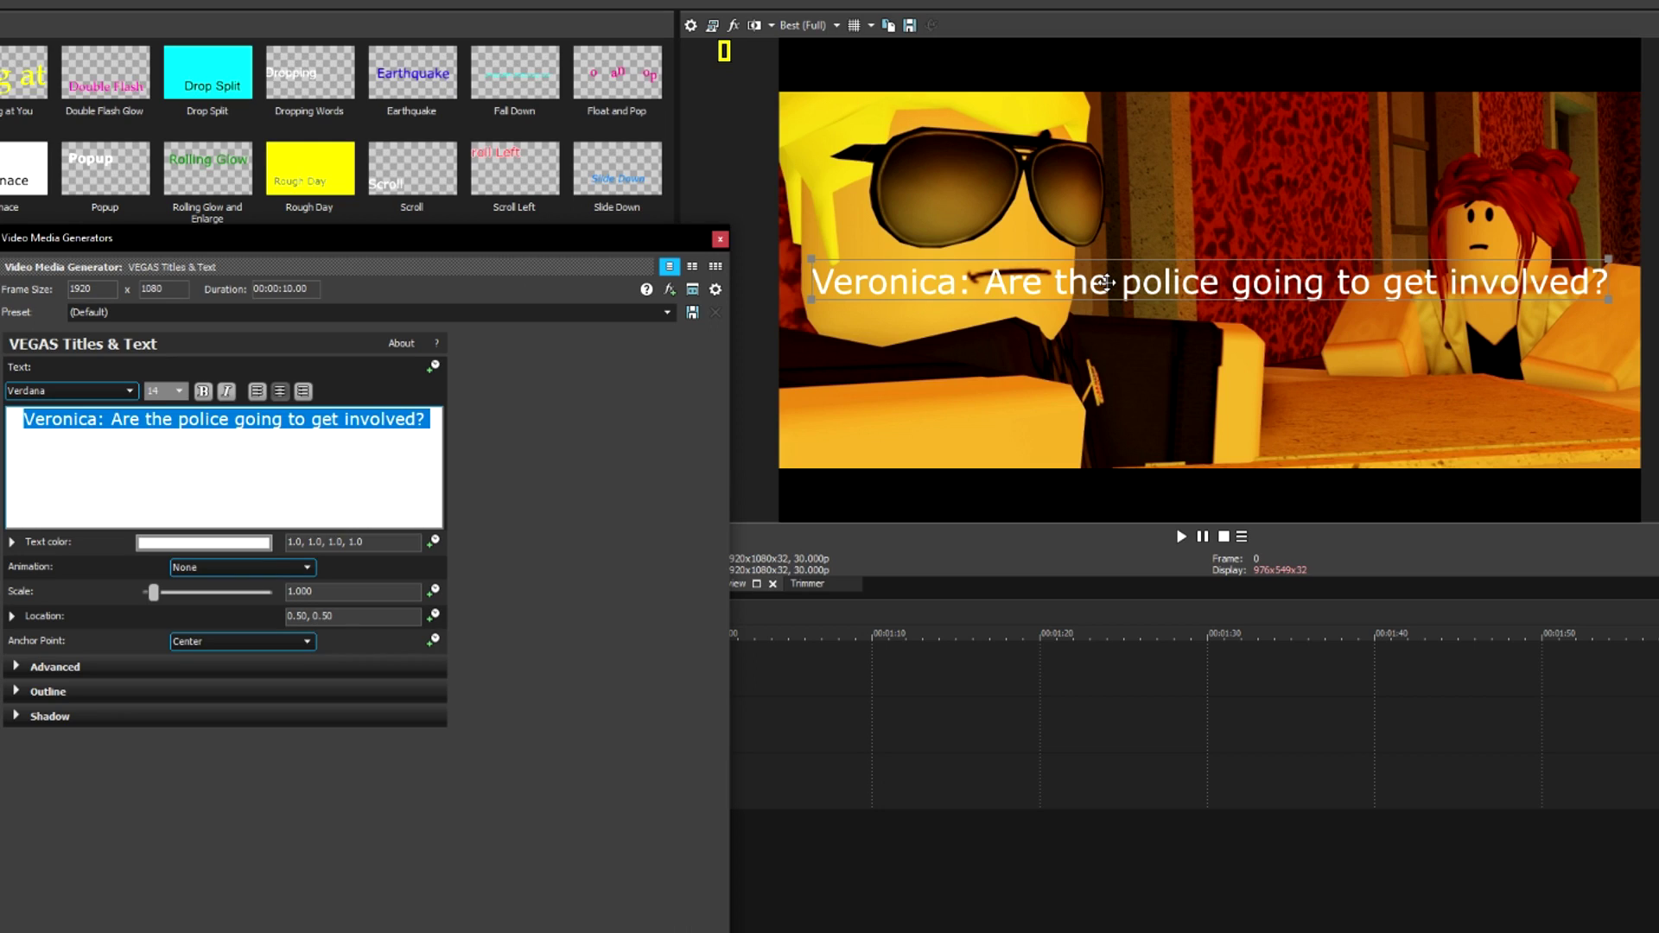
Move the subtitle into the lower black bar and centre it at location 0.50, 0.06.
left_click_drag(1112, 281, 1118, 492)
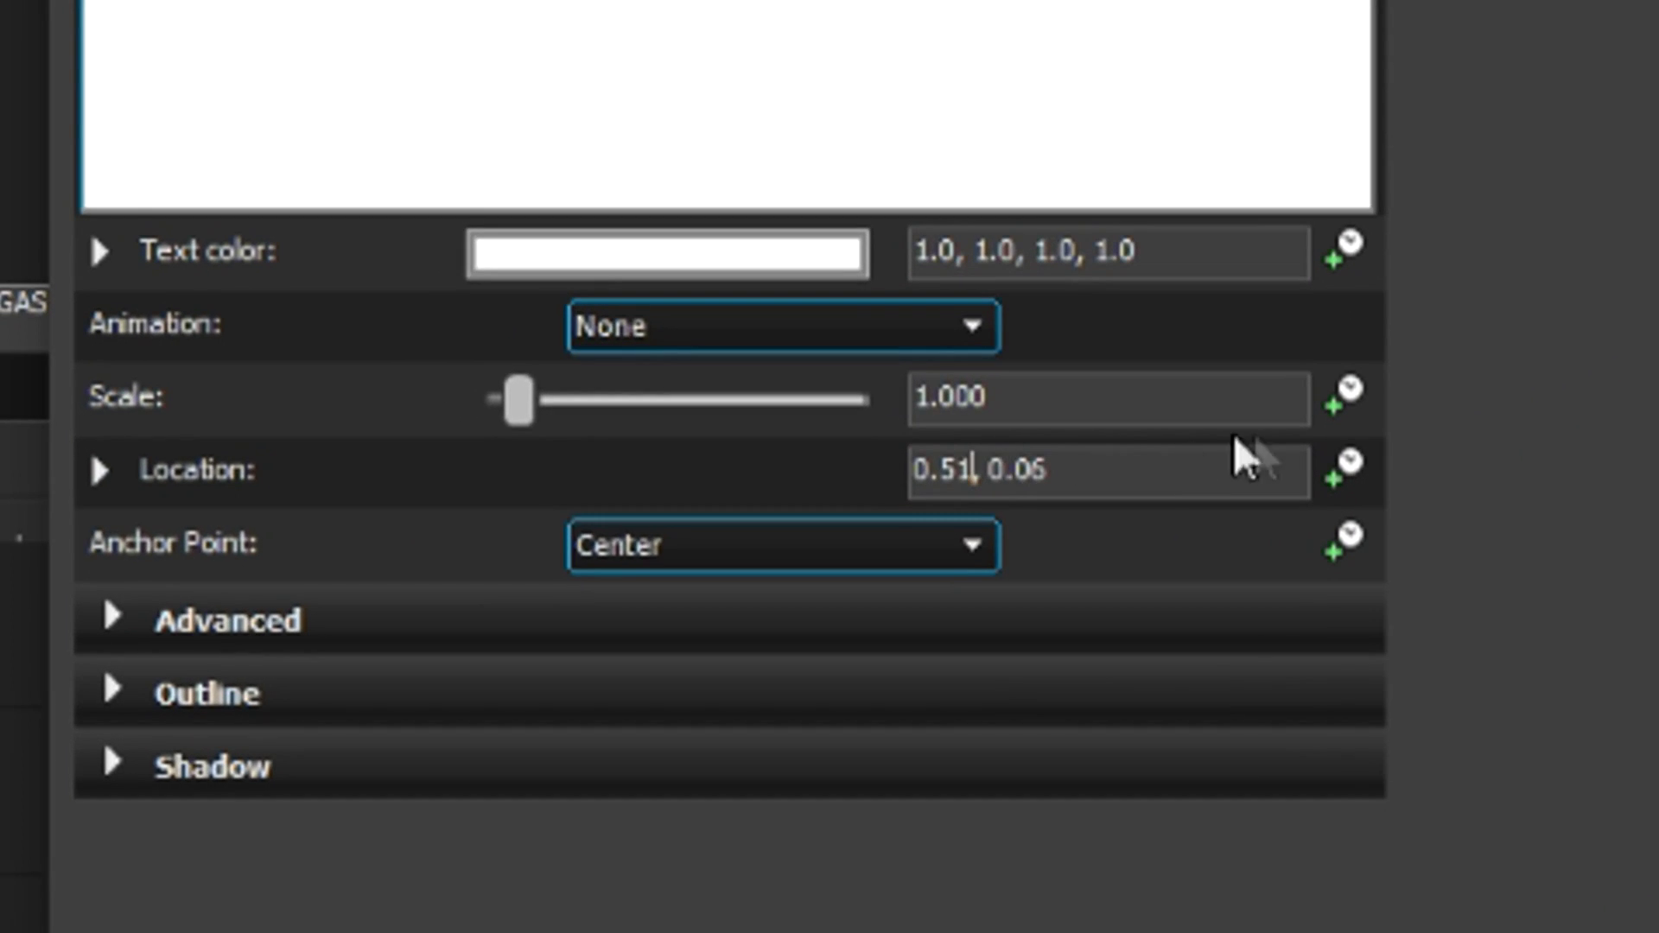
key("BackSpace")
type("0")
key("Return")
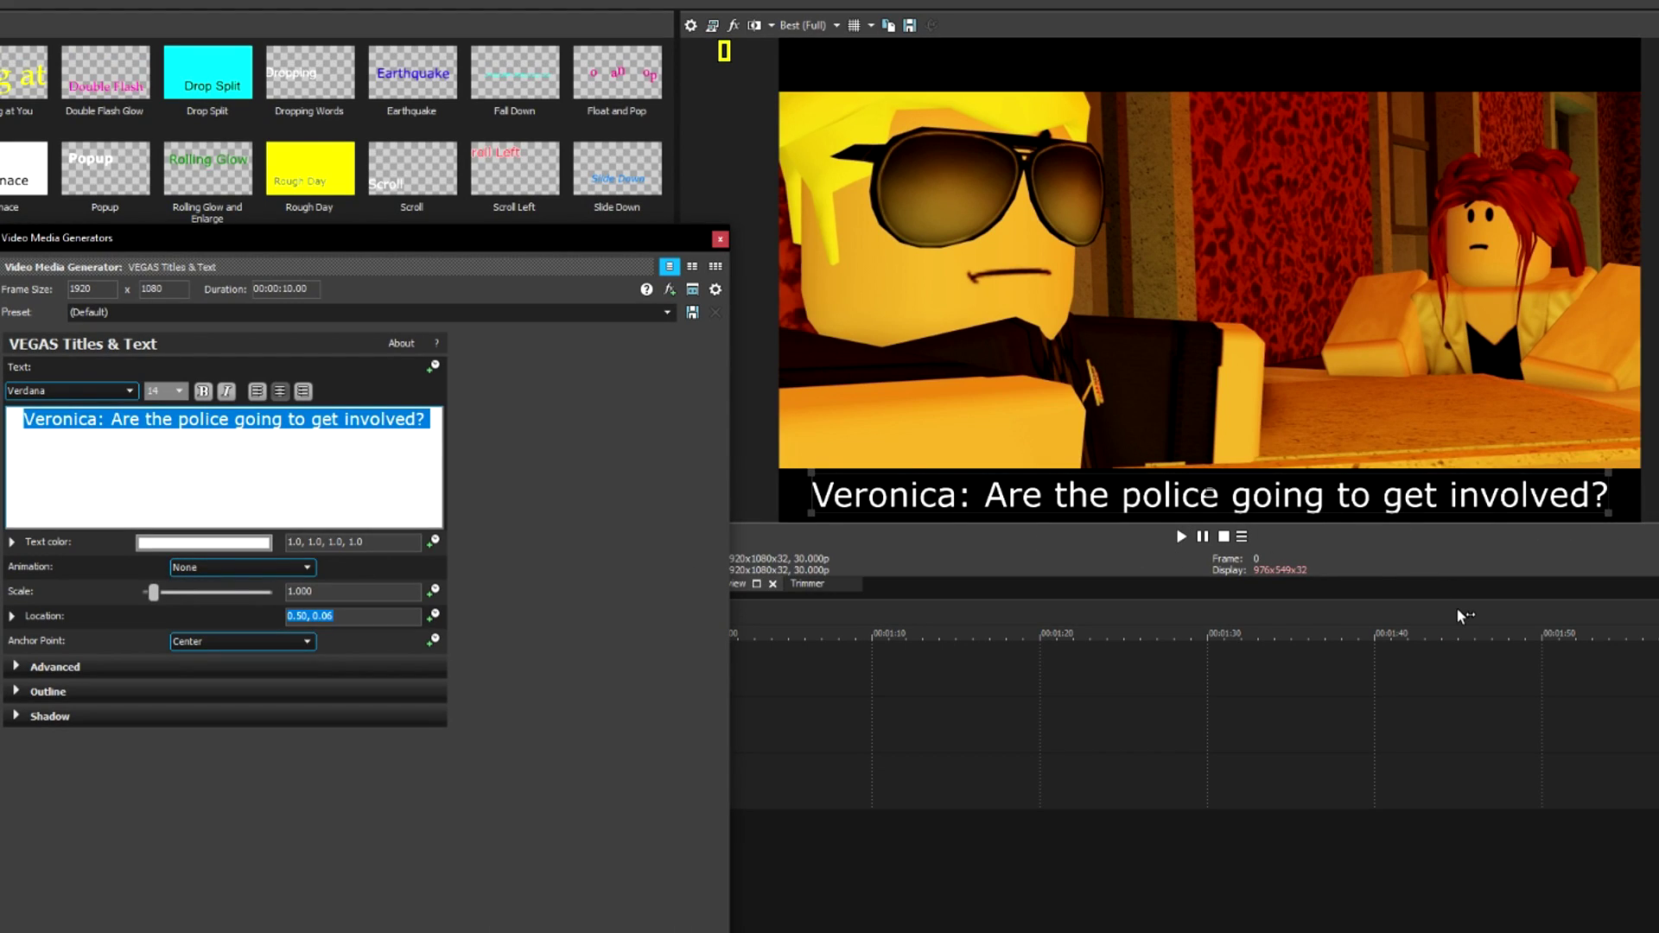
Colour the whole subtitle pale green, about 0.62, 0.83, 0.68, and close the title generator settings.
left_click(399, 446)
double_click(60, 423)
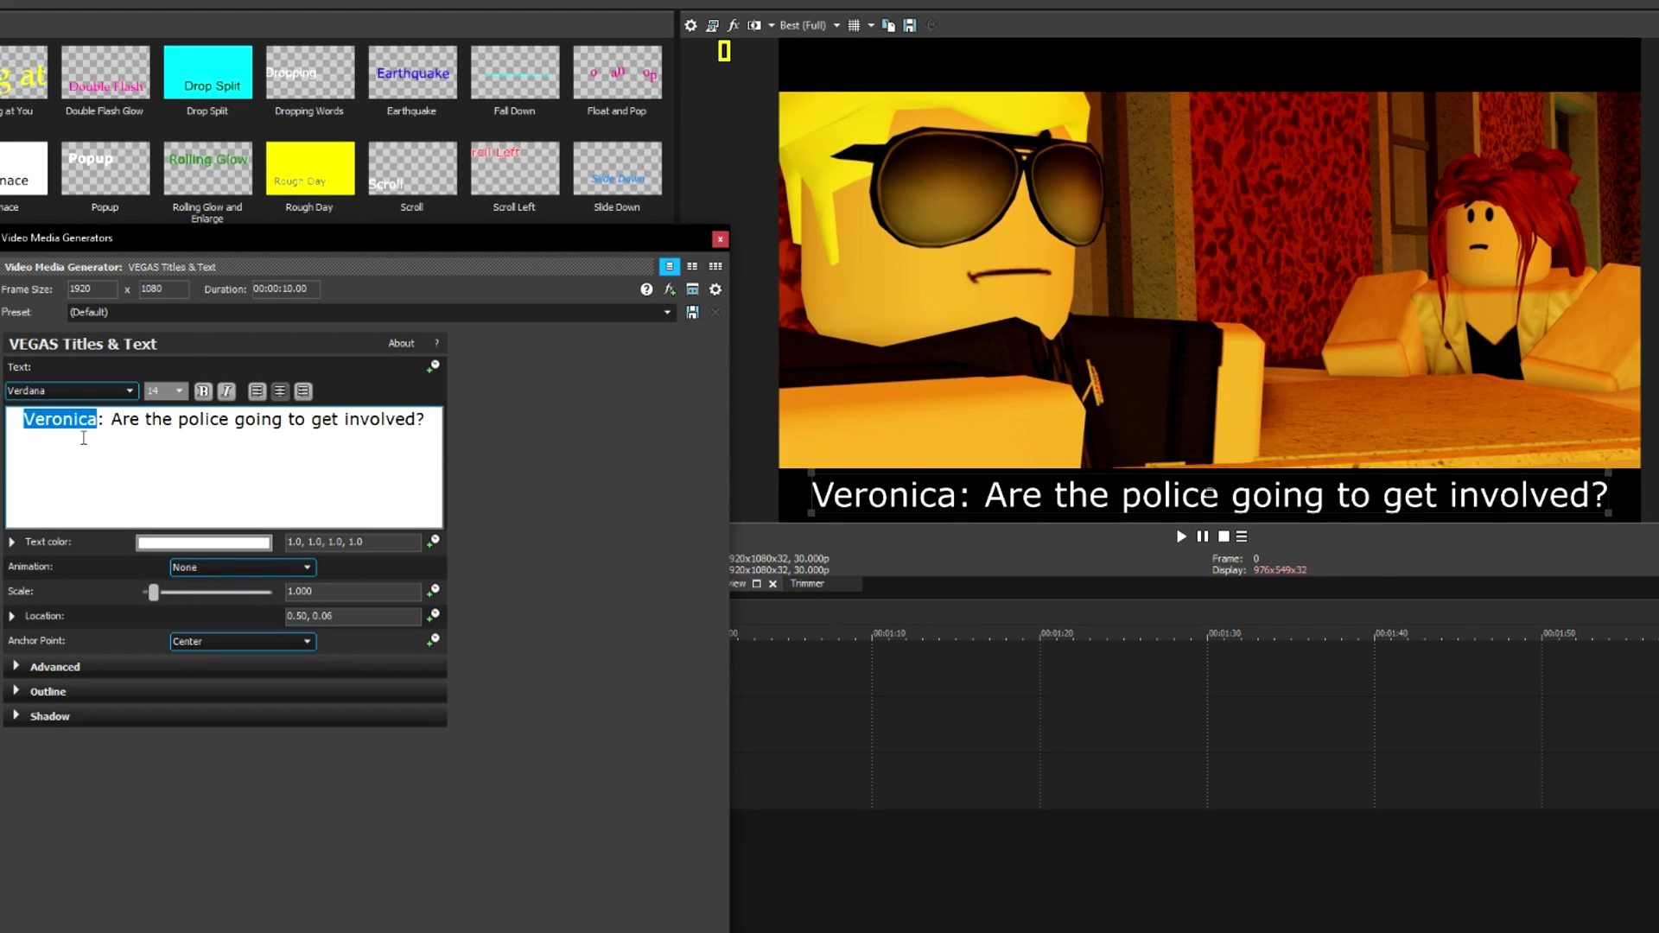
key("ctrl+a")
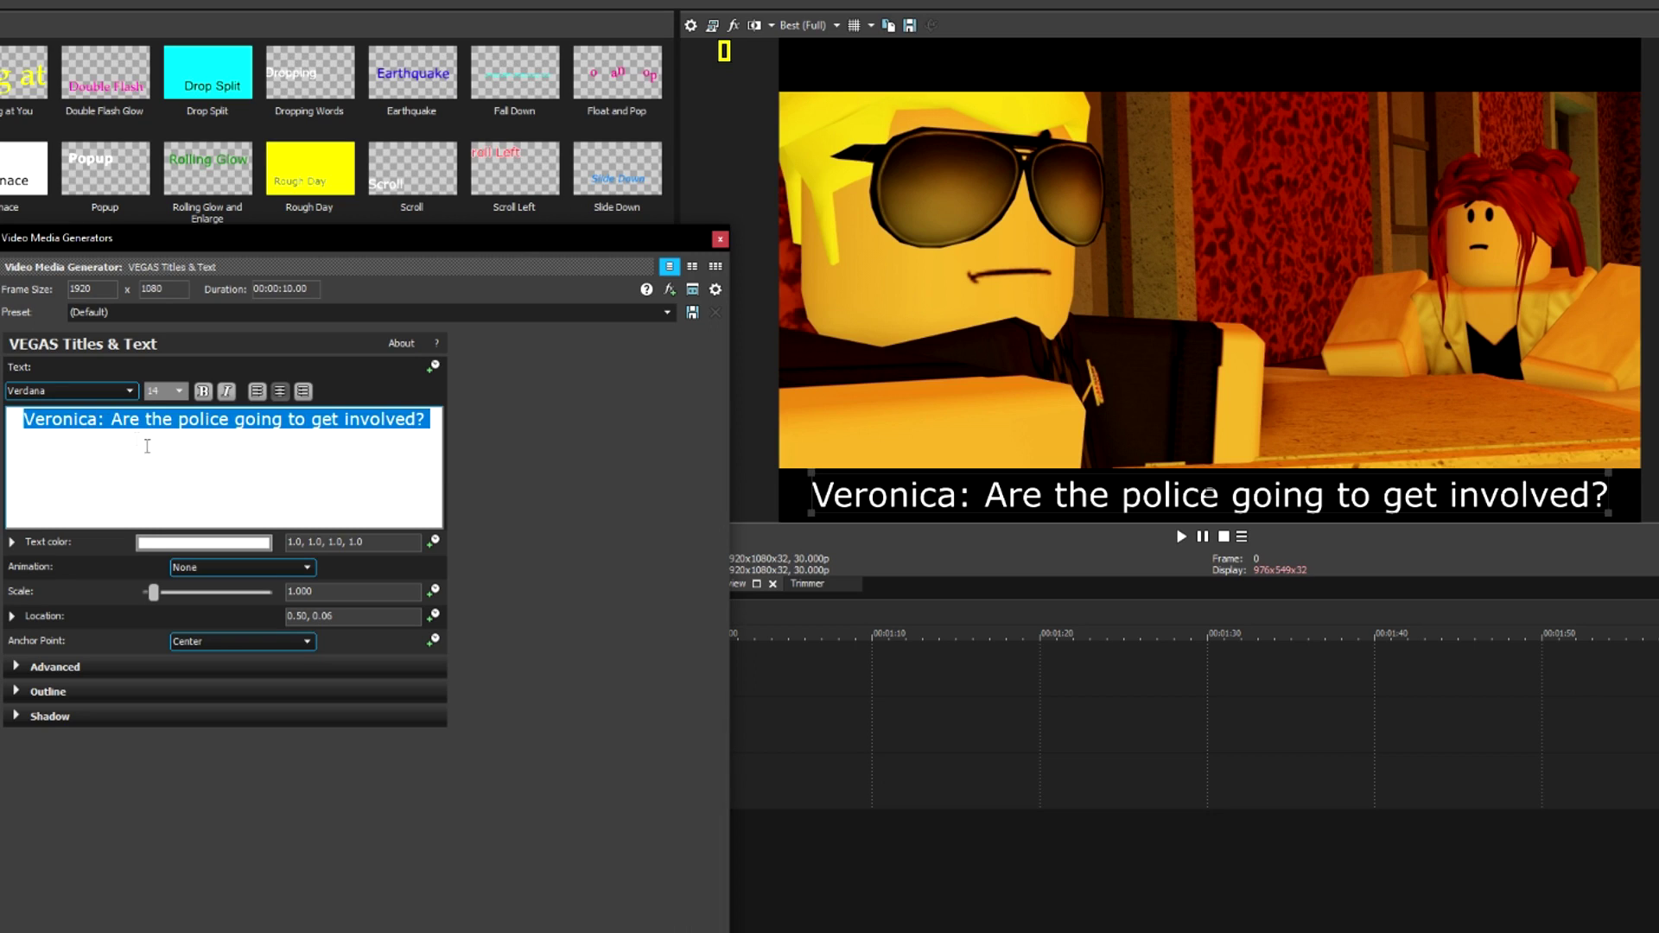
left_click(204, 543)
mouse_move(234, 590)
left_mouse_down()
mouse_move(204, 683)
mouse_move(130, 726)
mouse_move(192, 703)
mouse_move(196, 679)
mouse_move(263, 644)
mouse_move(263, 667)
mouse_move(262, 650)
left_mouse_up()
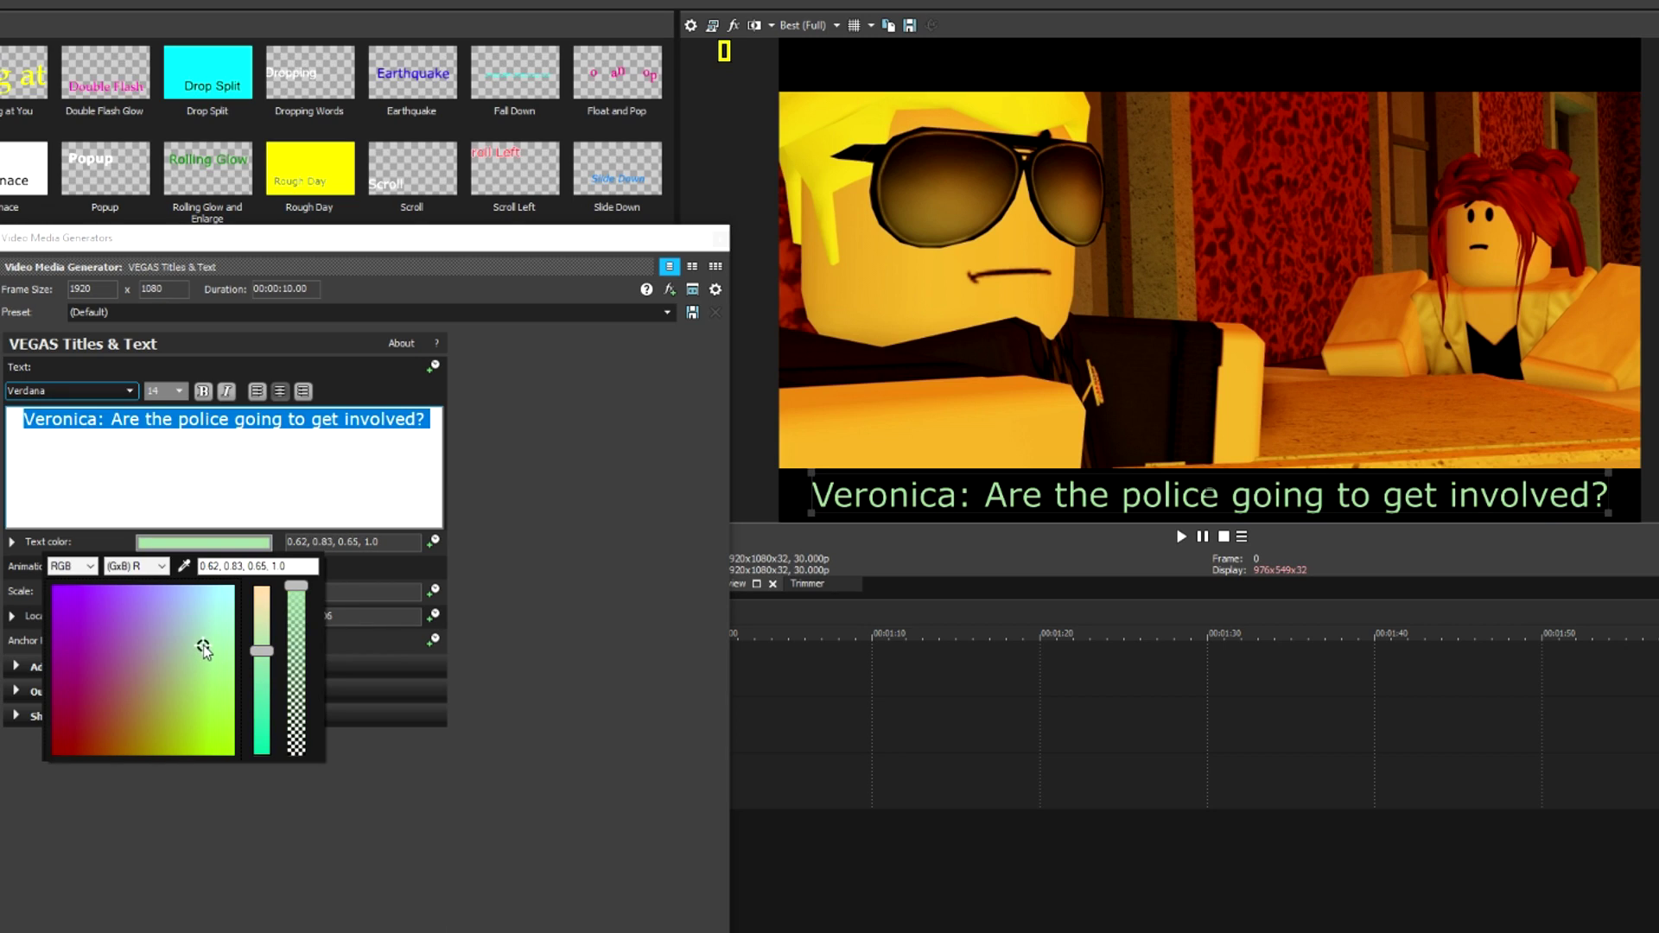
left_click(478, 542)
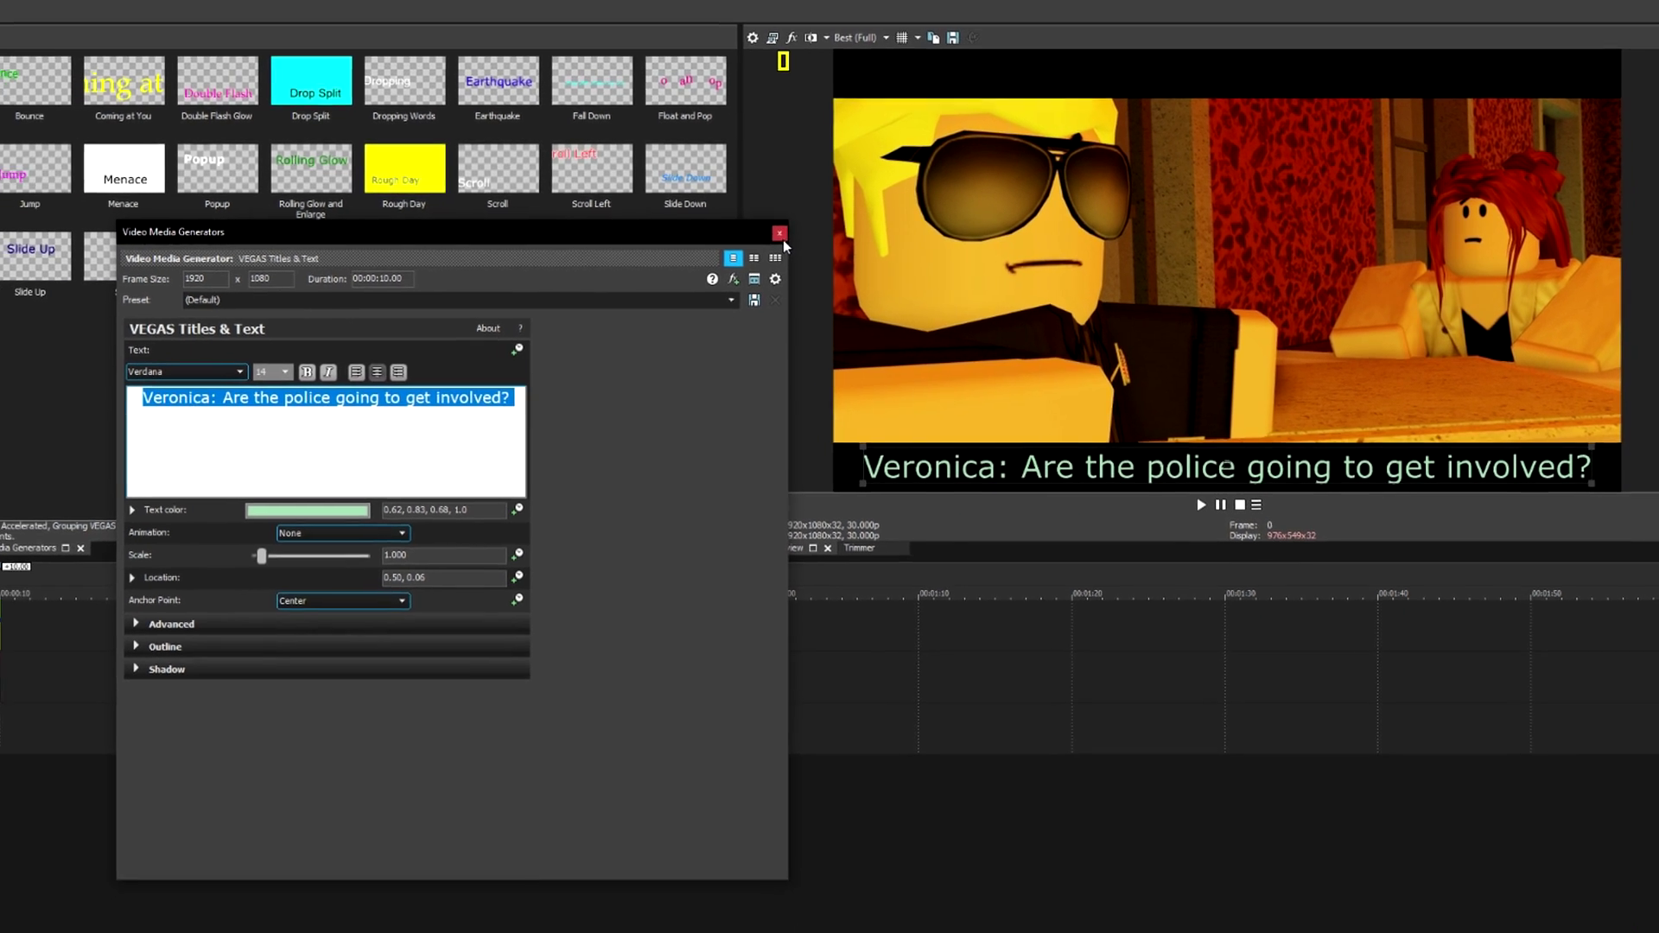
left_click(720, 238)
Extend the white solid and the subtitle event to the same end point, at about 35 seconds.
left_click_drag(276, 584, 584, 583)
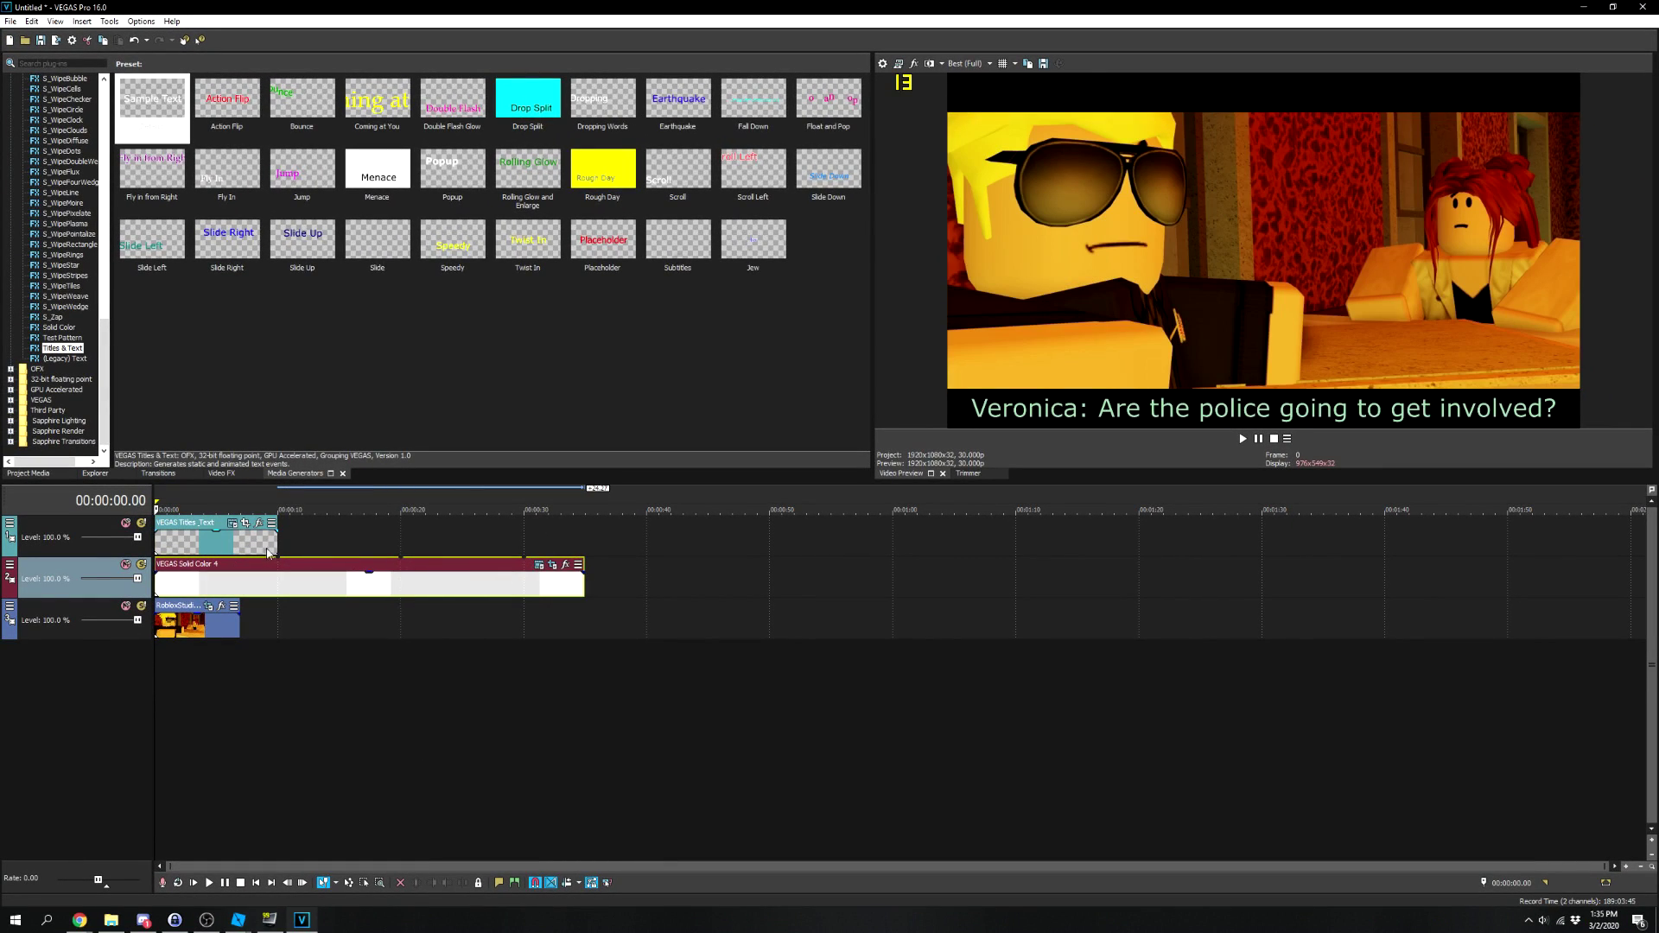
left_click(275, 550)
left_click_drag(277, 544, 584, 552)
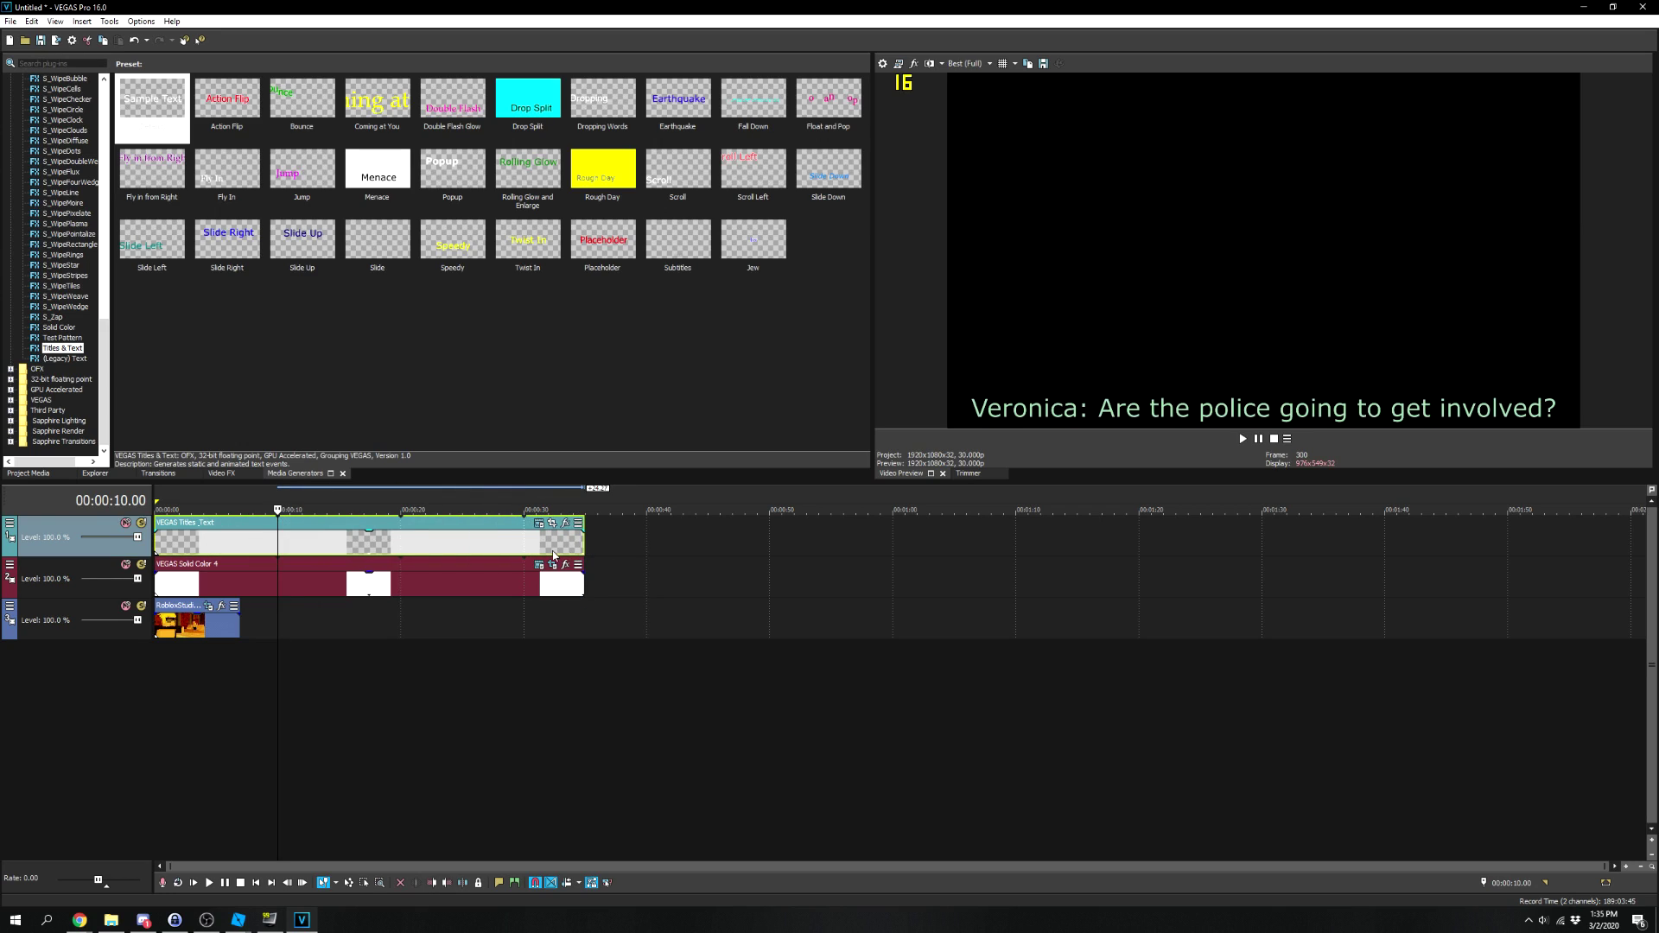
Place the fourth recording, the blond character's close-up, directly after the first clip on the recording track.
left_click(28, 473)
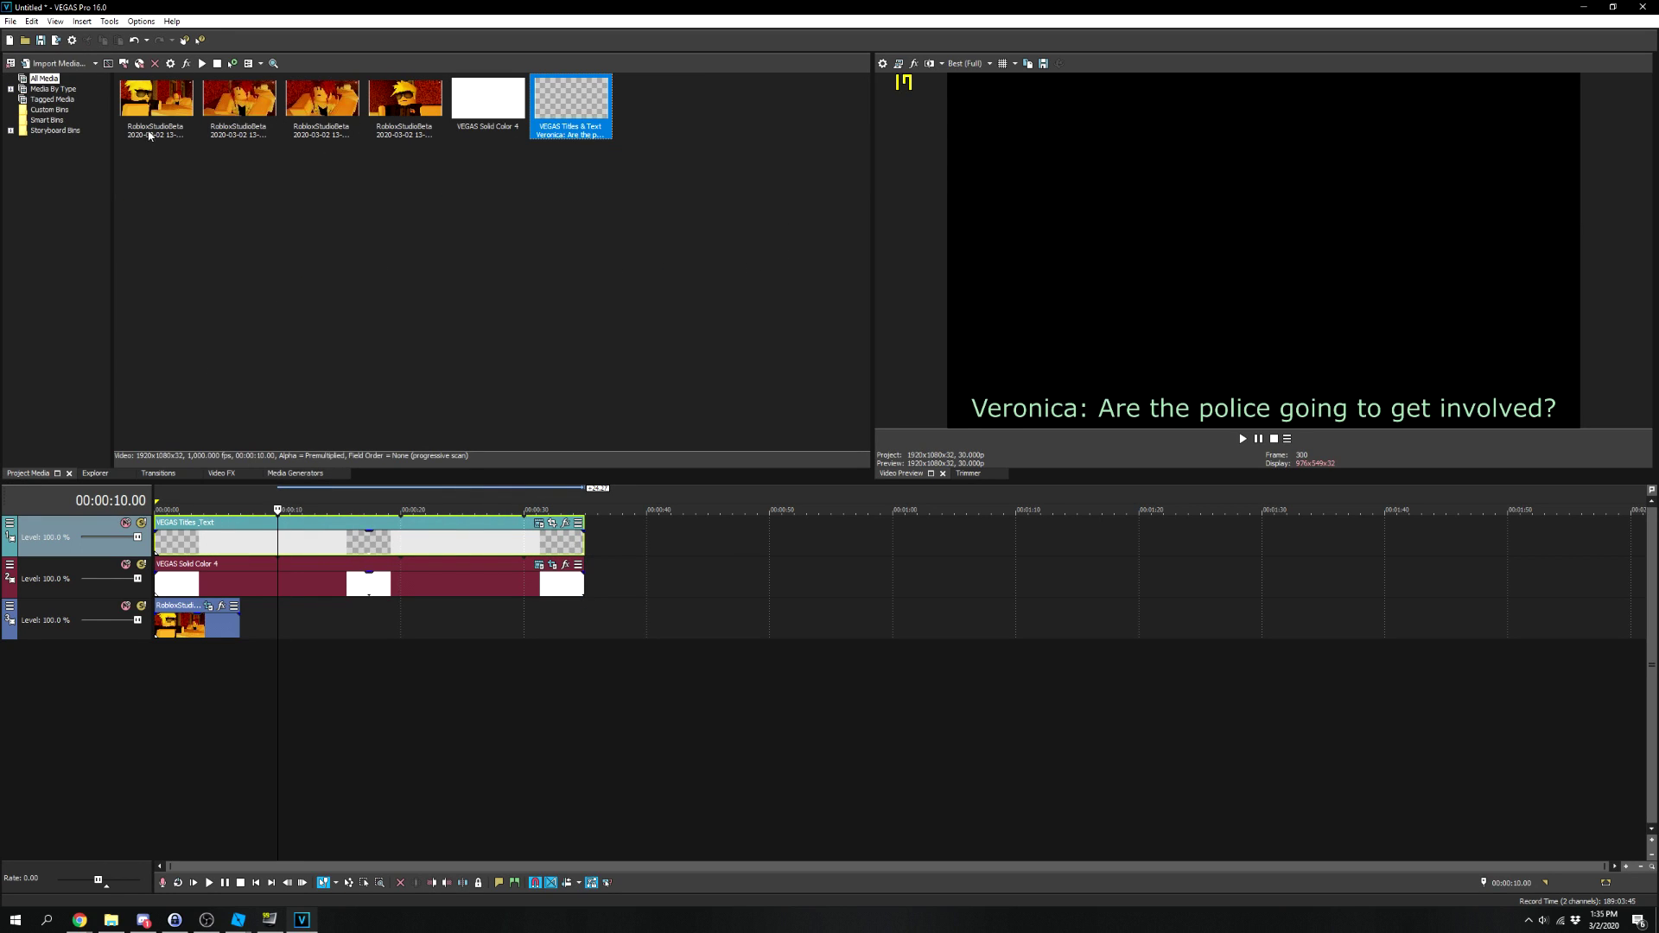
left_click_drag(400, 134, 235, 623)
left_click(262, 626)
Crop the close-up clip in Pan/Crop to about 905 by 448, centred at about 696, 381.
left_click(252, 622)
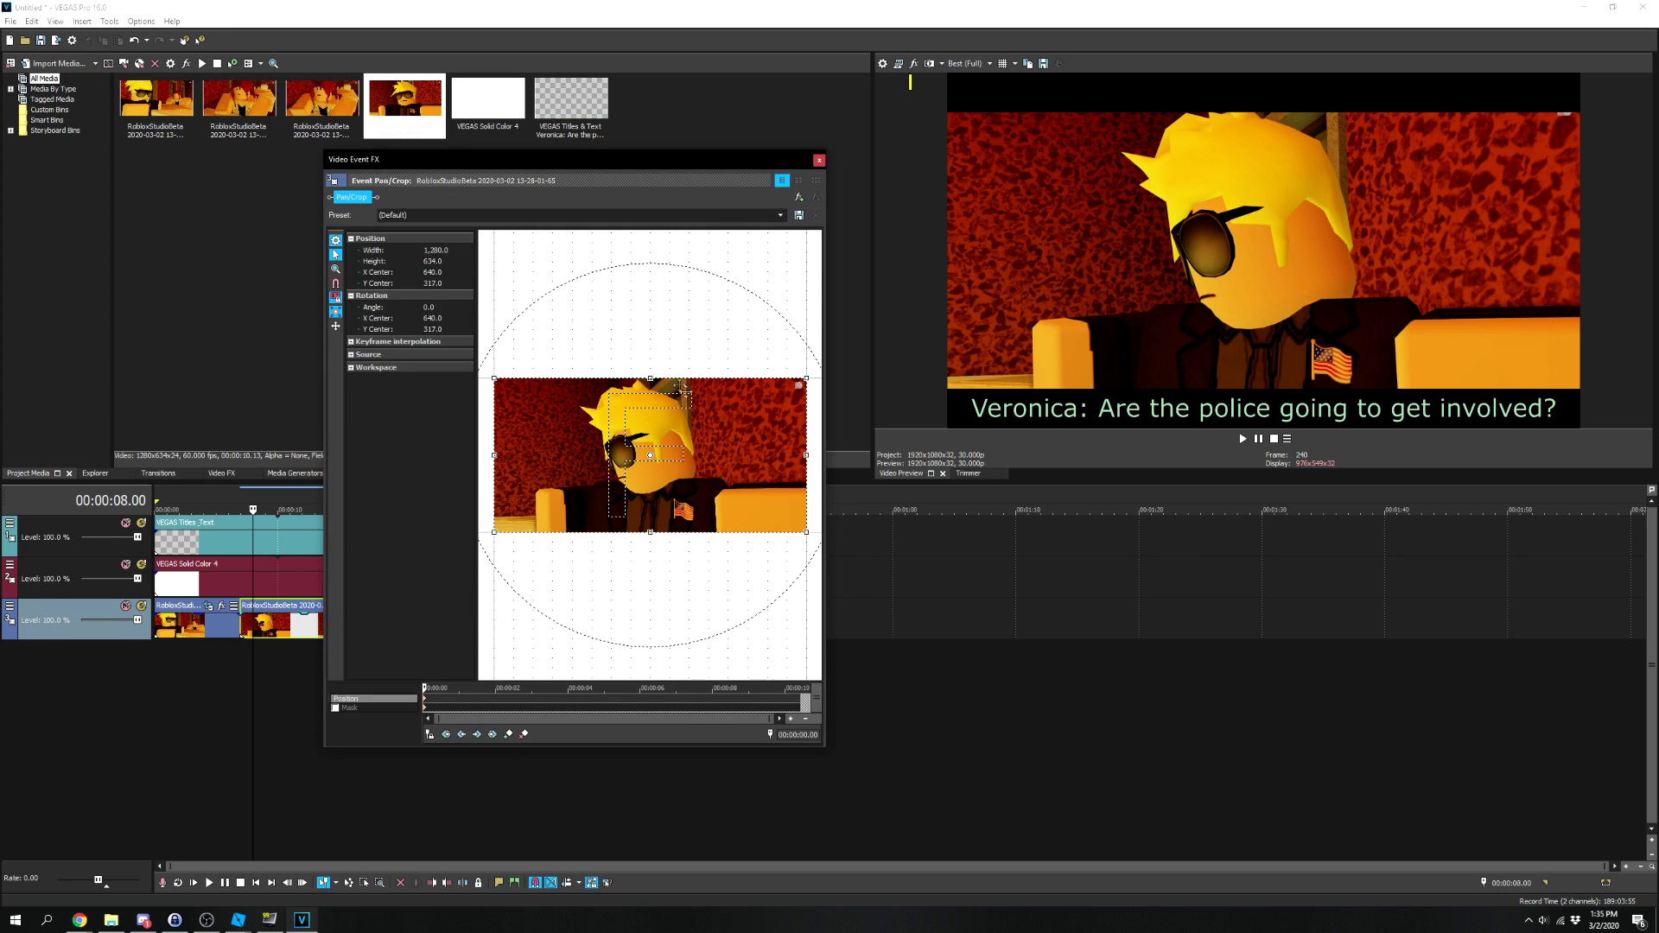
left_click_drag(660, 379, 689, 431)
right_click(690, 425)
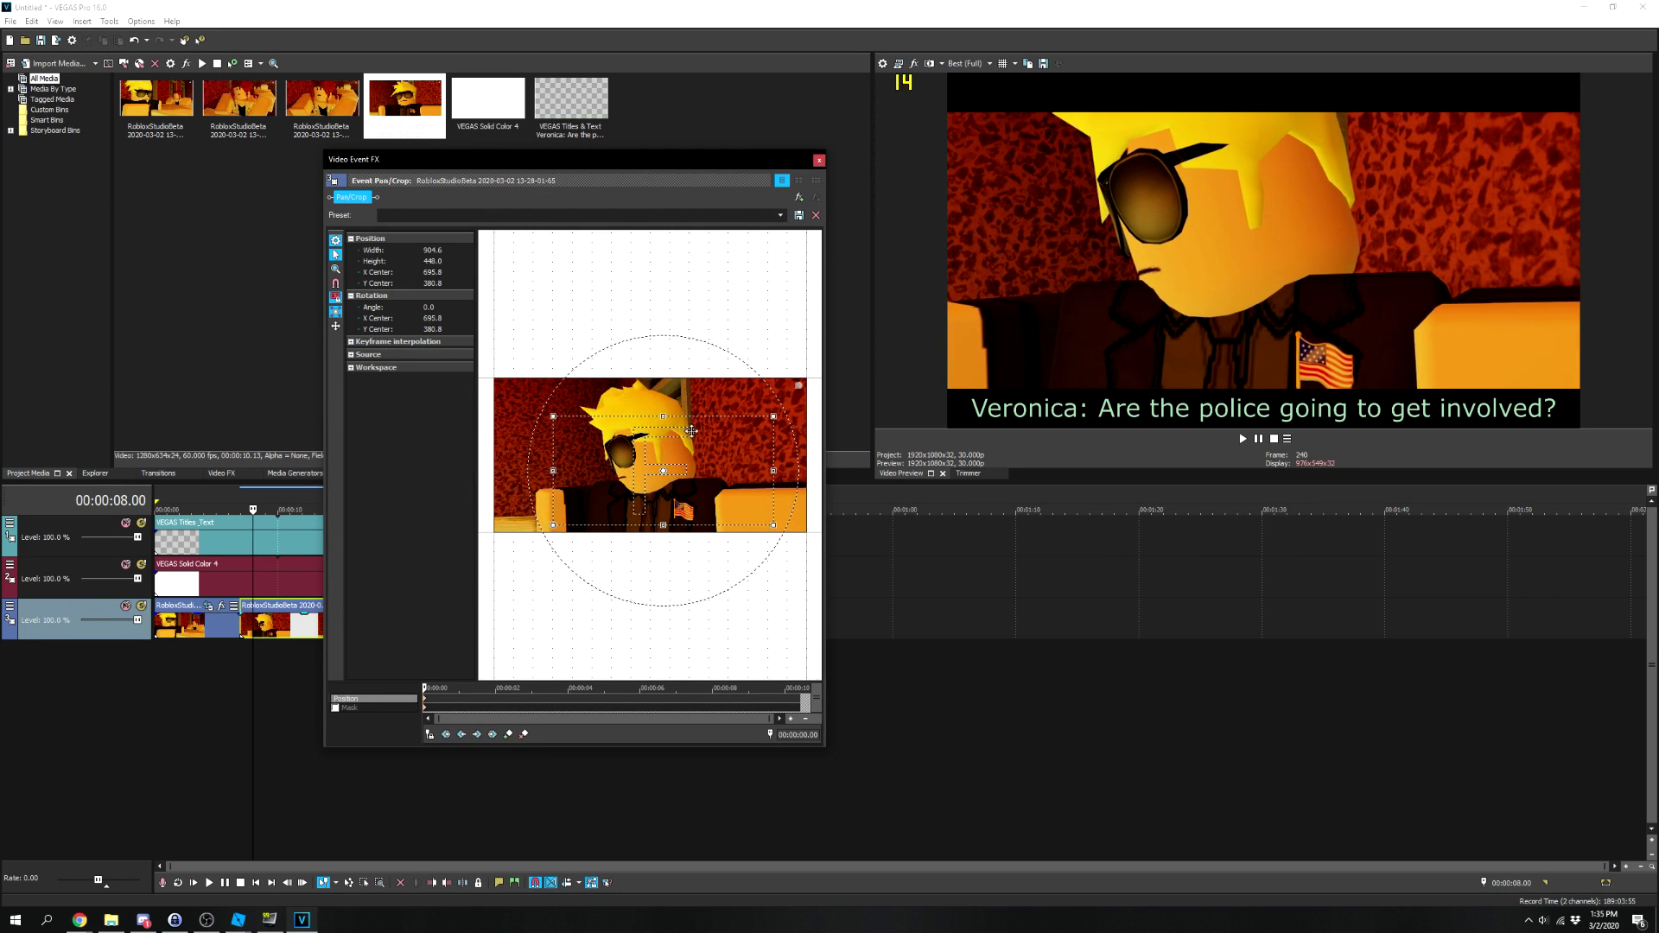
left_click(819, 159)
Split the close-up clip about one second in and delete the remainder.
left_click(266, 624)
left_click(257, 624)
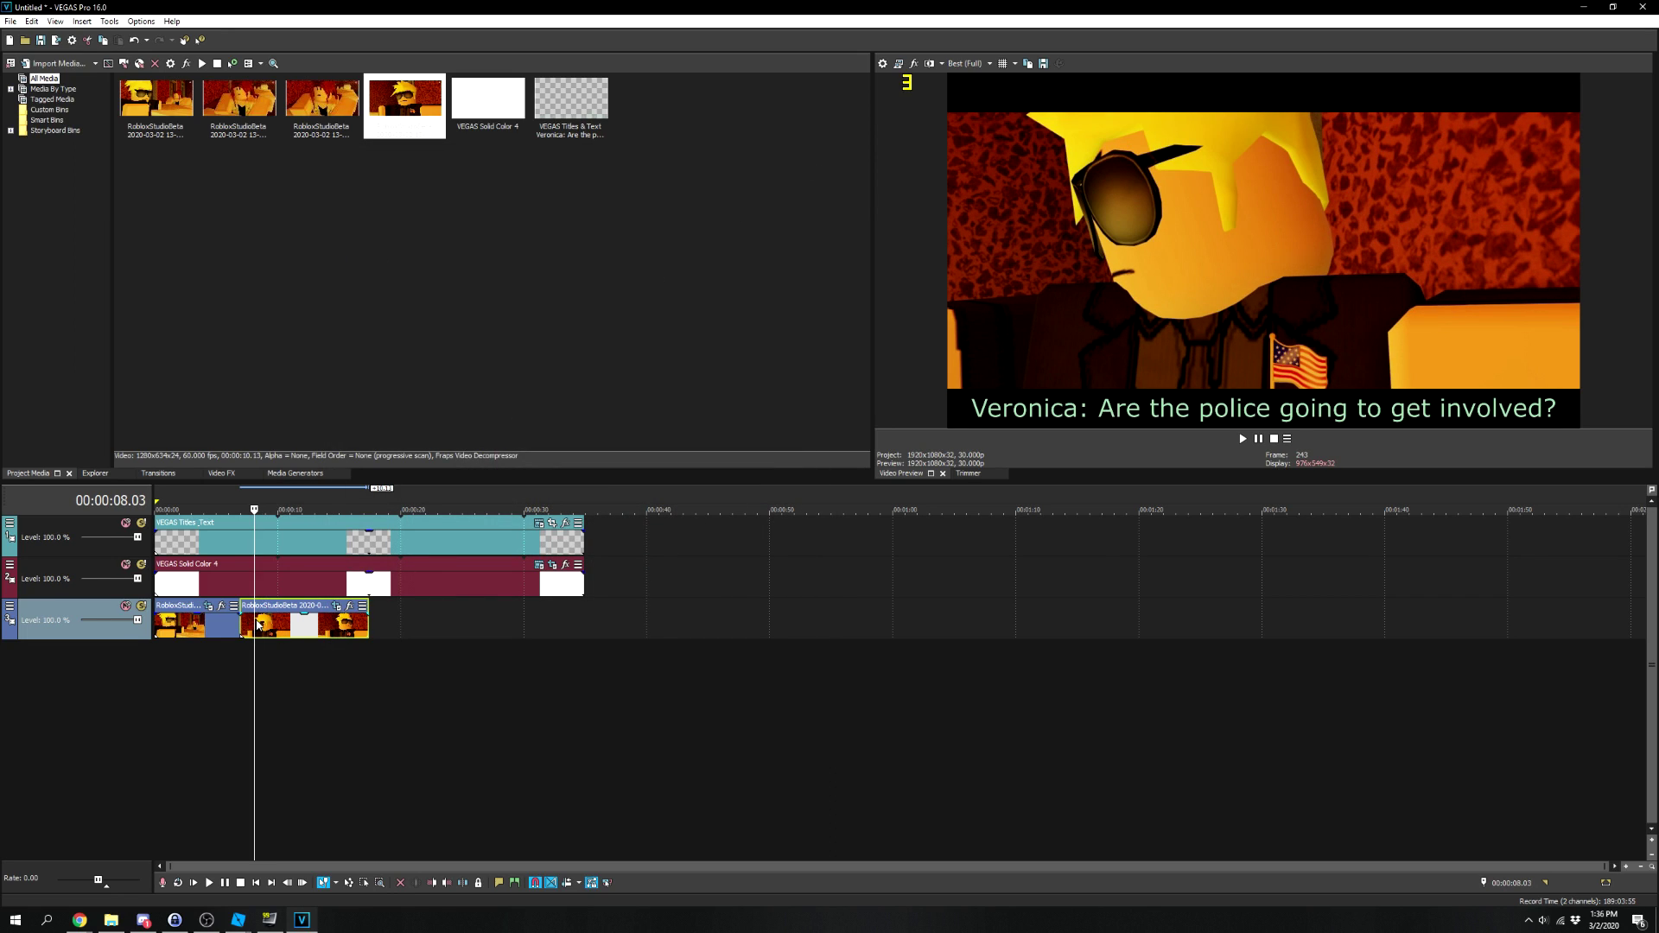
key("Delete")
Copy the short close-up clip and paste it repeatedly end to end until about 22 seconds.
left_click(248, 624)
key("ctrl+c")
key("ctrl+v")
key("ctrl+v")
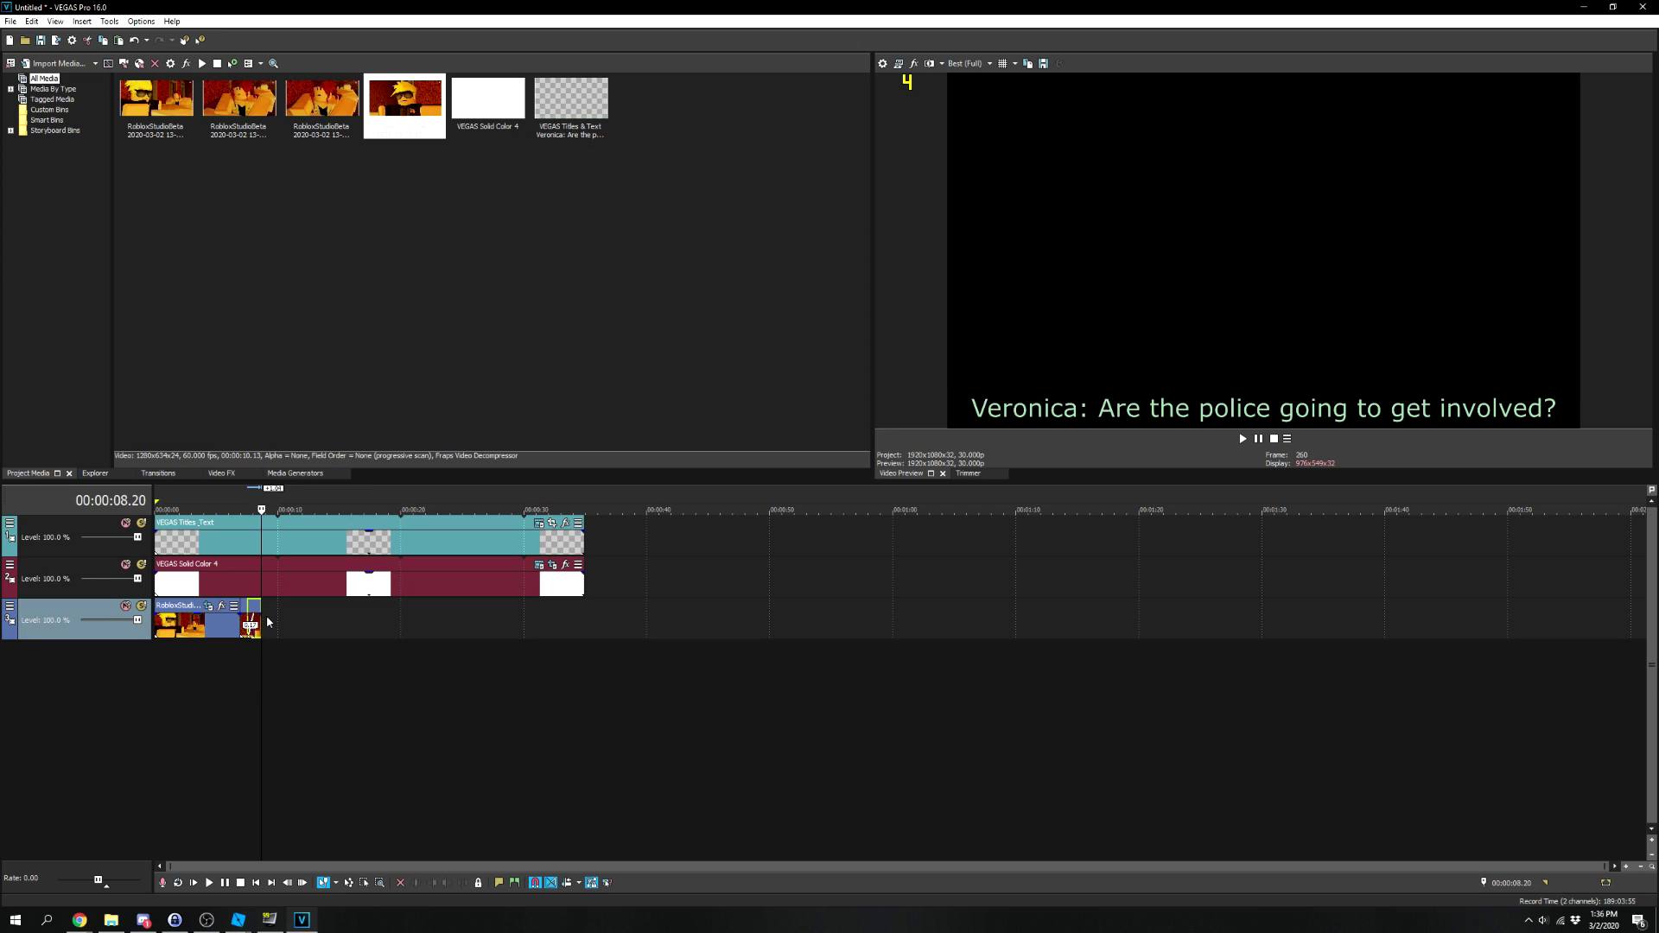
scroll(274, 624, "up", 2)
key("ctrl+v")
key("ctrl+v")
key("ctrl+v")
key("ctrl+v")
key("ctrl+v")
key("ctrl+v")
key("ctrl+v")
key("ctrl+v")
key("ctrl+v")
key("ctrl+v")
key("ctrl+v")
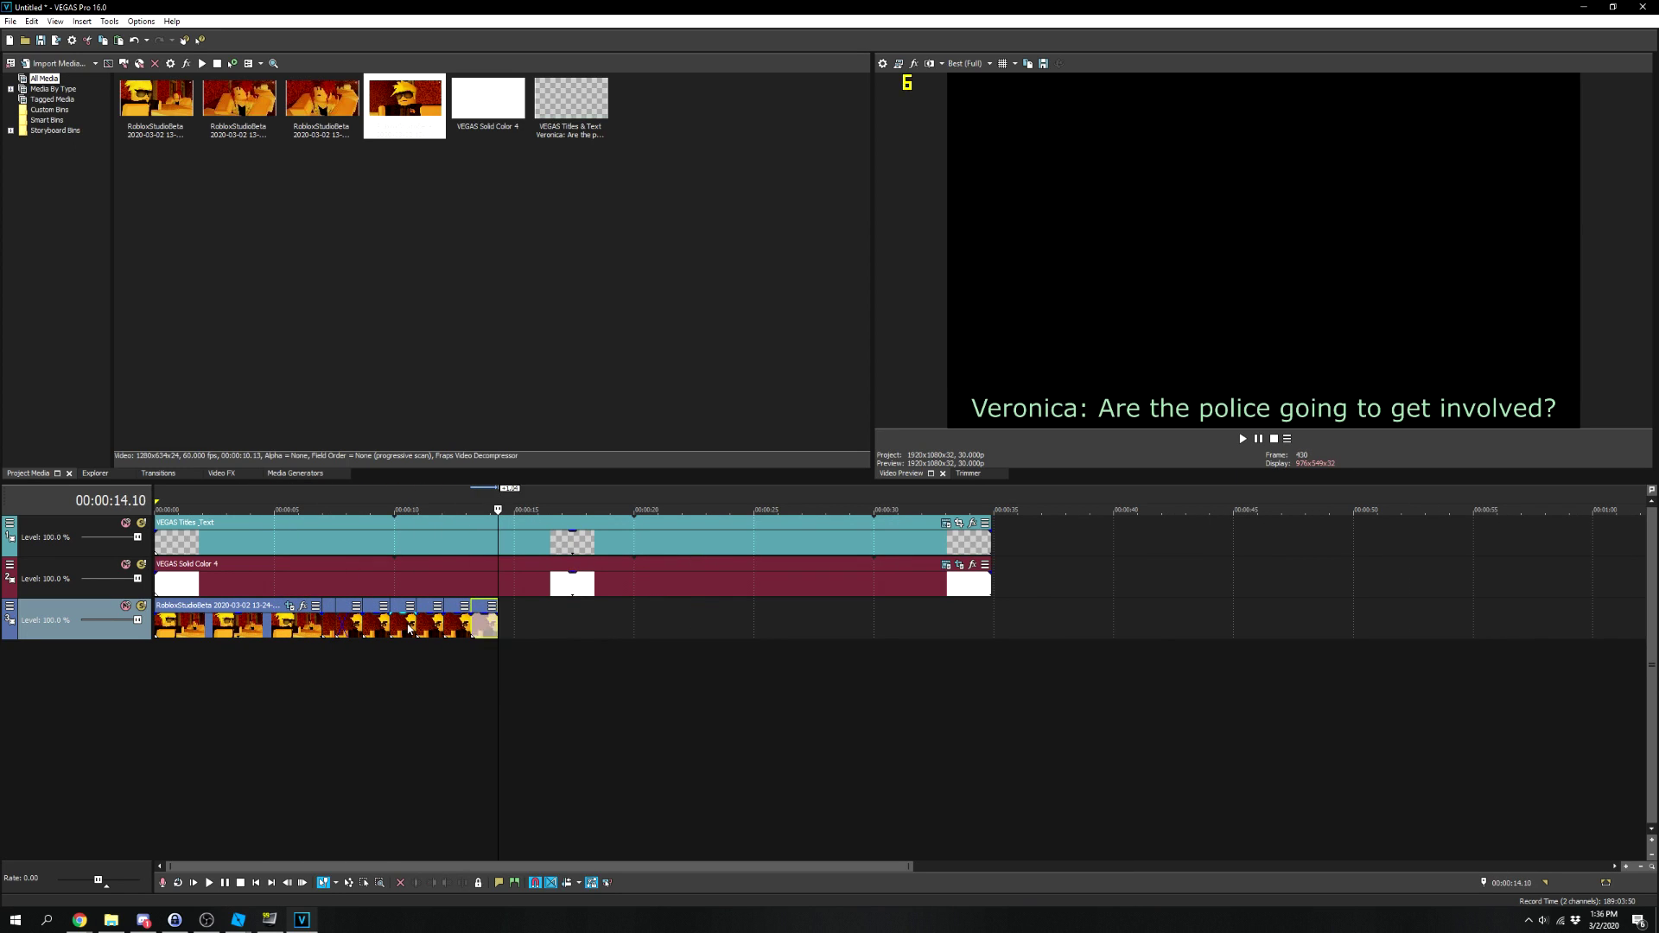
Split the subtitle near the end of the first shot, delete the remainder and shorten it to about 6.5 seconds.
left_click(295, 689)
key("space")
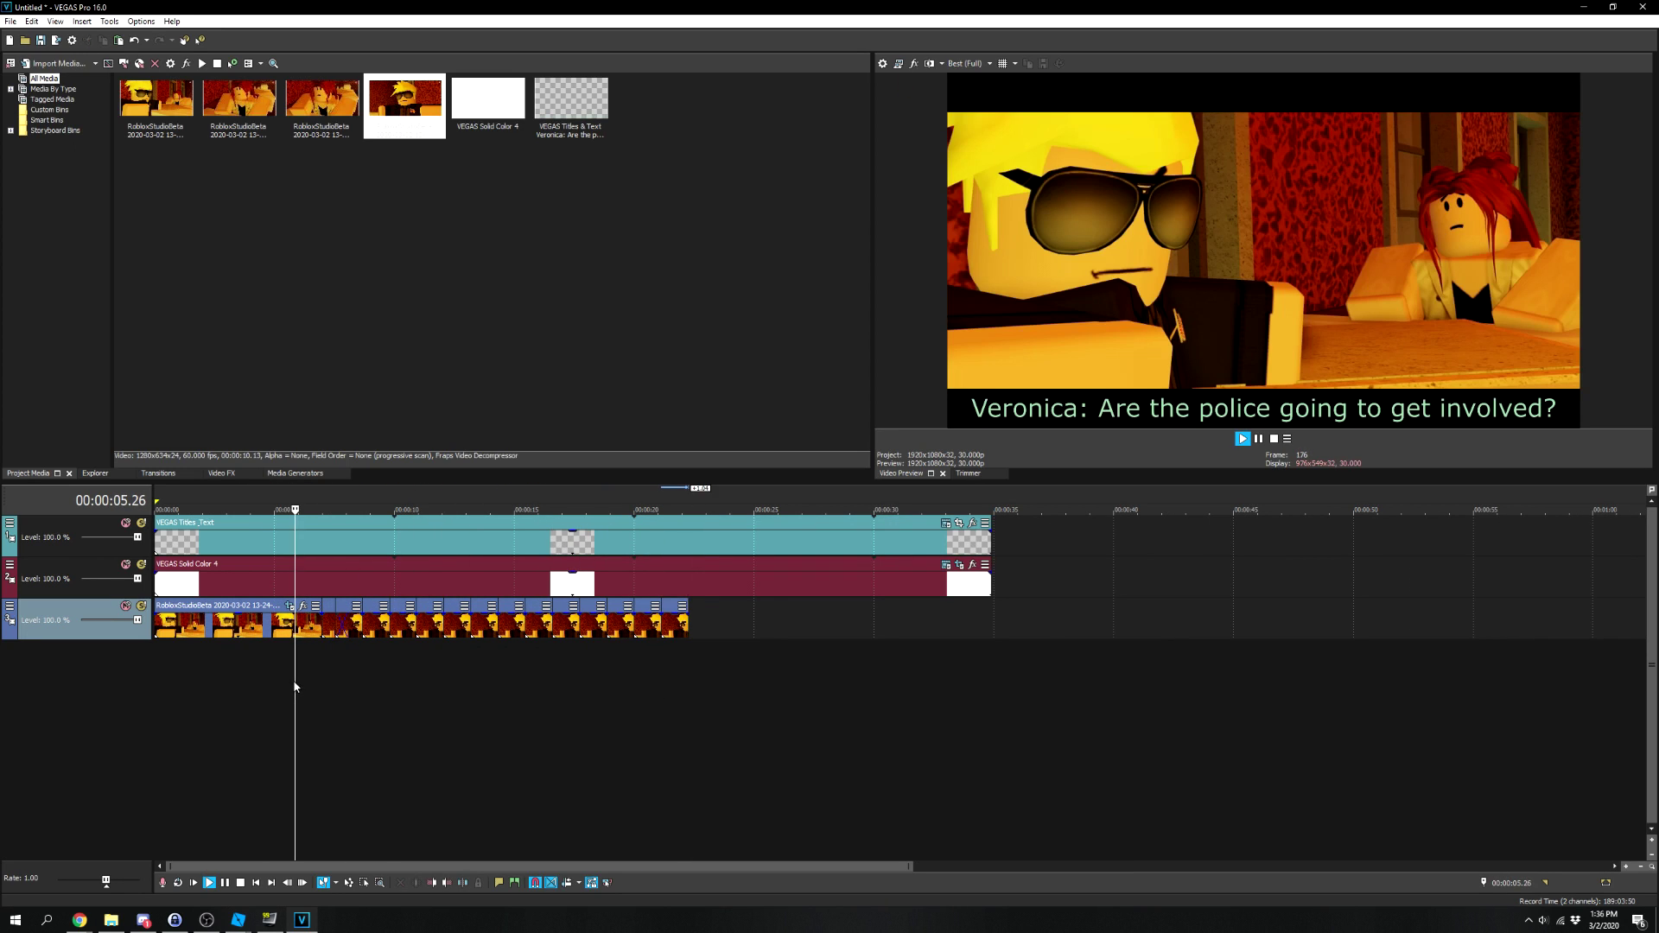
key("space")
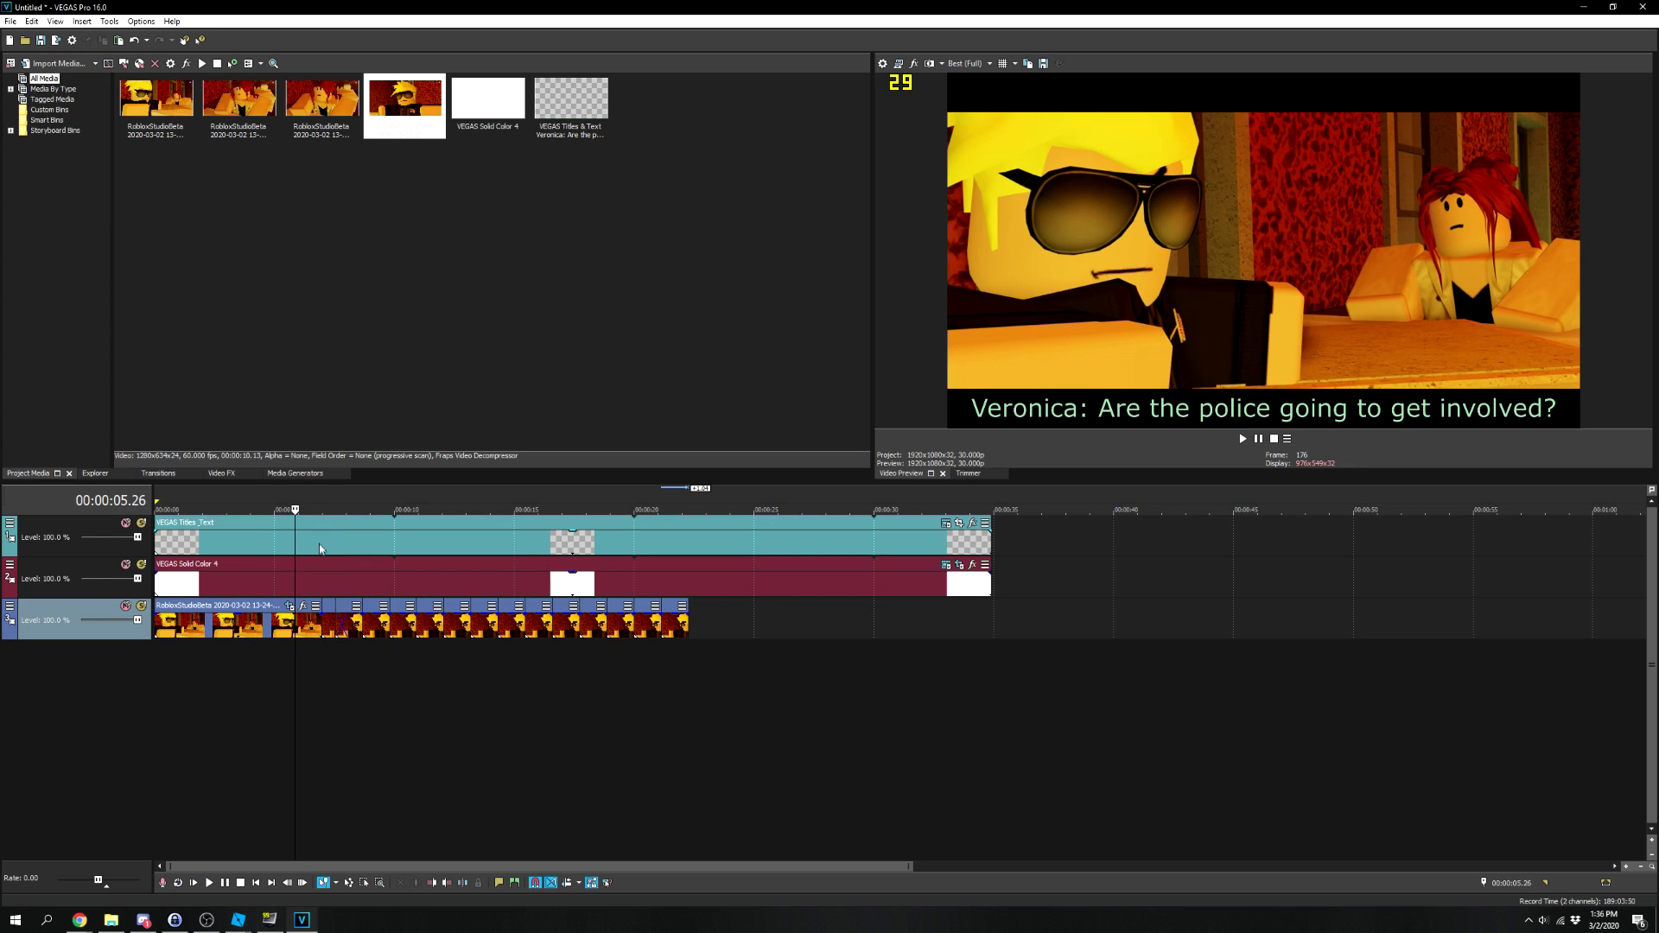
left_click(319, 547)
key("s")
key("Delete")
mouse_move(321, 518)
left_mouse_down()
mouse_move(291, 535)
mouse_move(309, 537)
left_mouse_up()
Remove the fade-out from the end of the subtitle event.
left_click(157, 534)
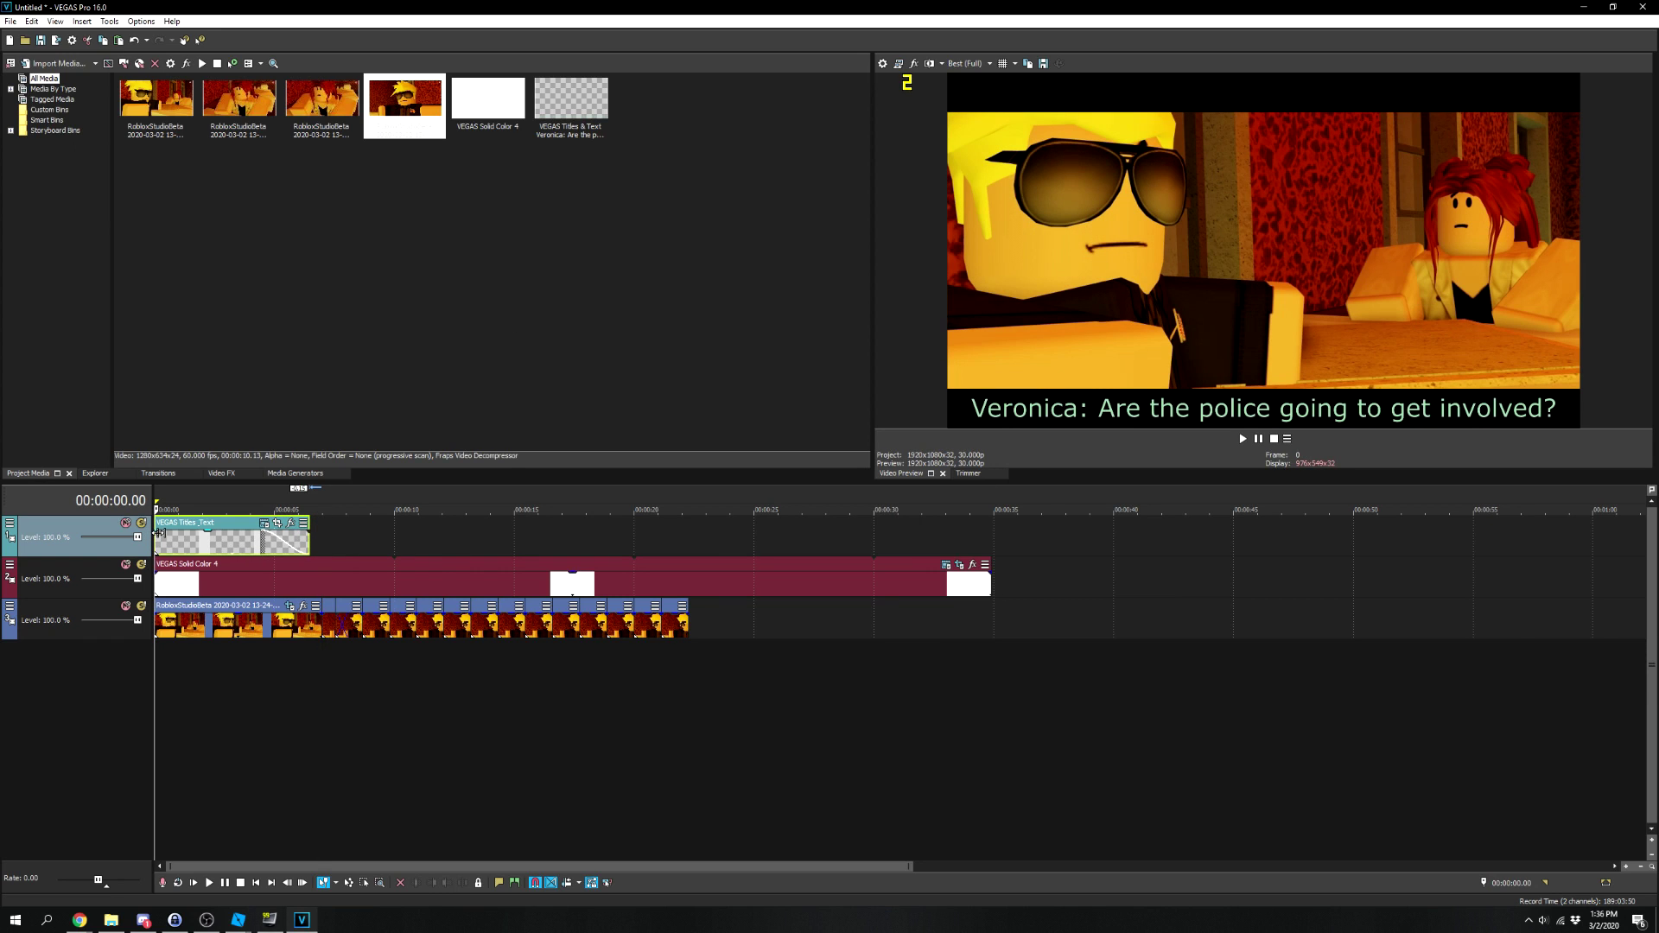
scroll(158, 536, "up", 3)
left_click_drag(476, 549, 619, 545)
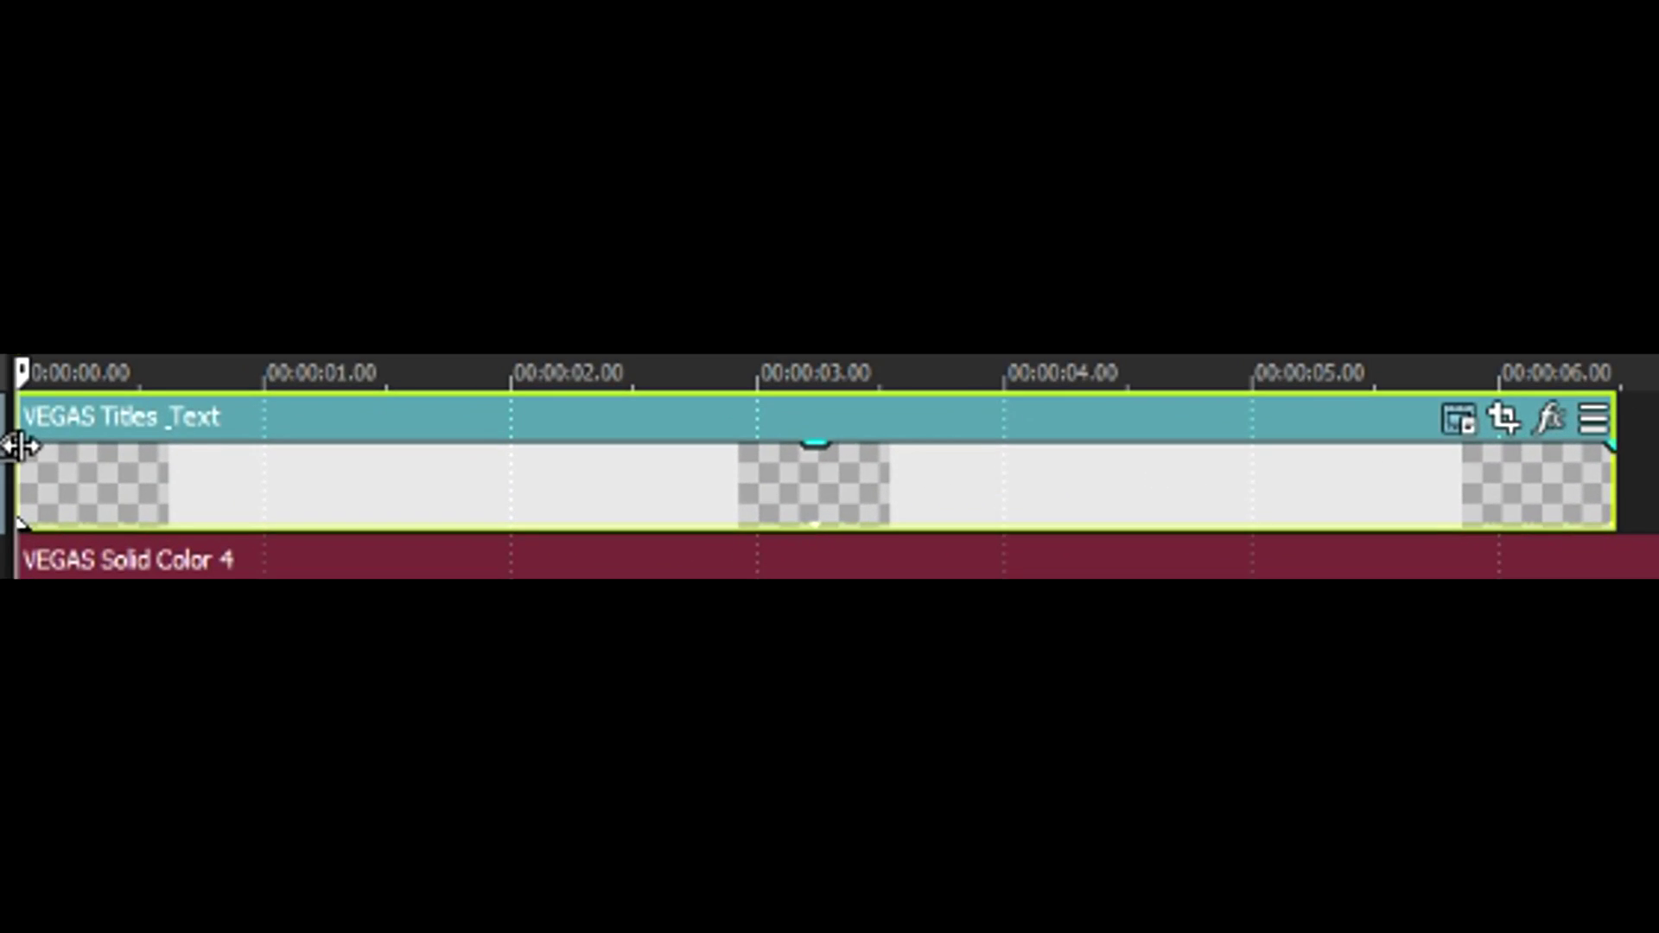
Give the subtitle a fade-in of about one second, preview it and return the cursor to the start.
left_click_drag(93, 488, 259, 467)
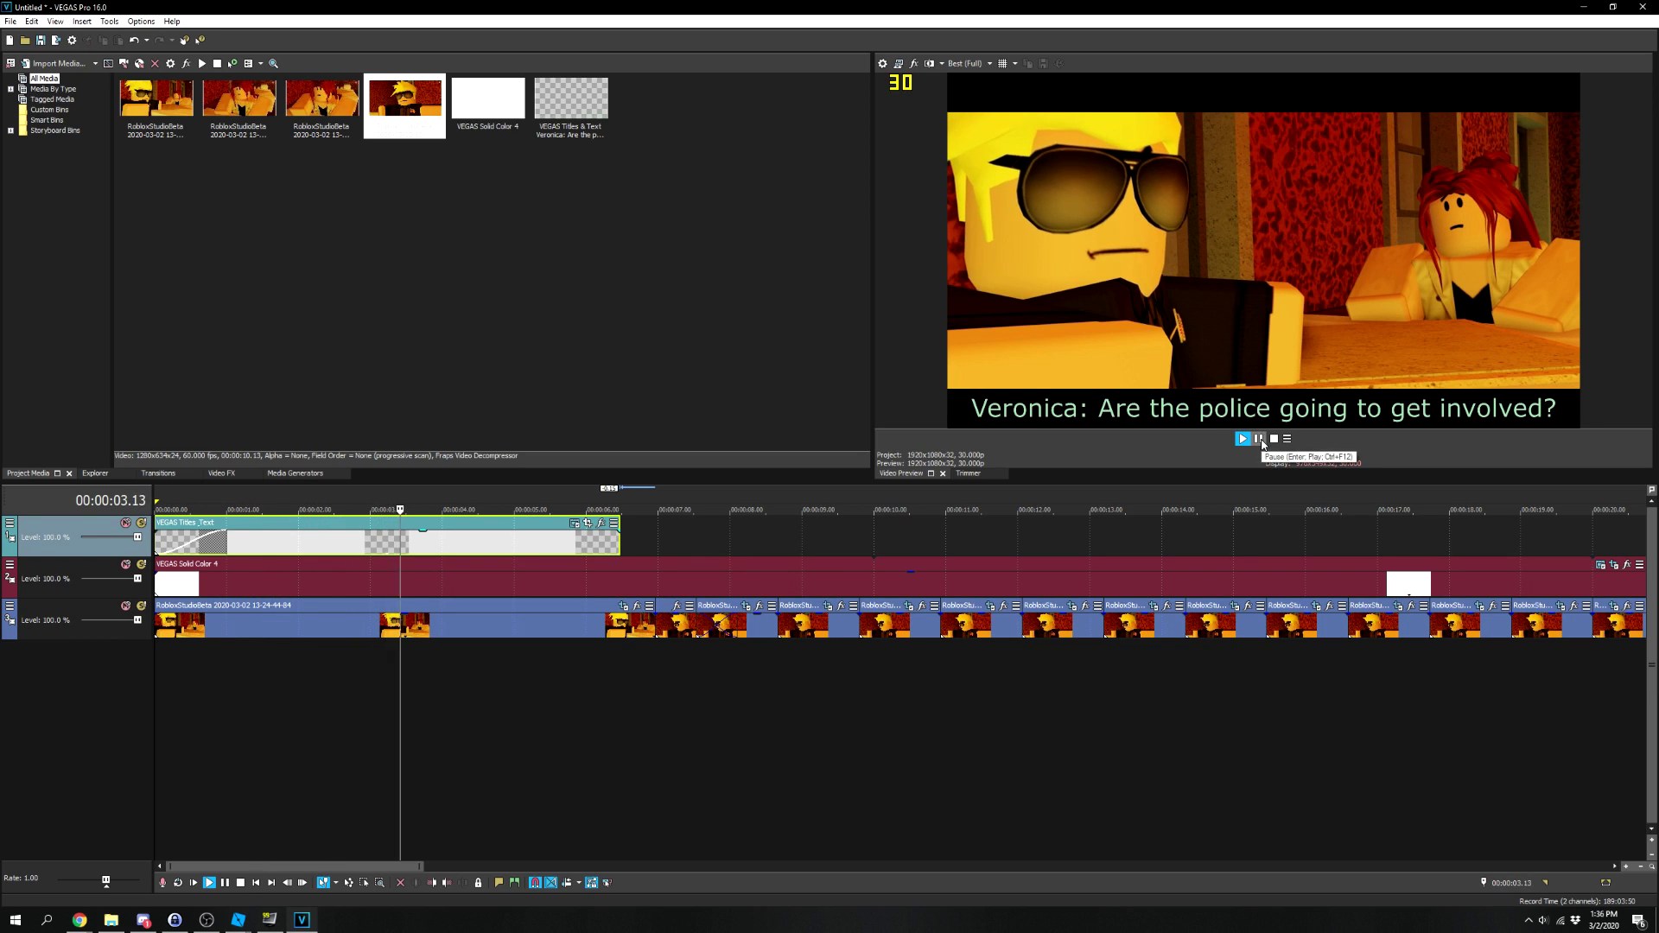
left_click(1260, 440)
left_click_drag(407, 549, 148, 571)
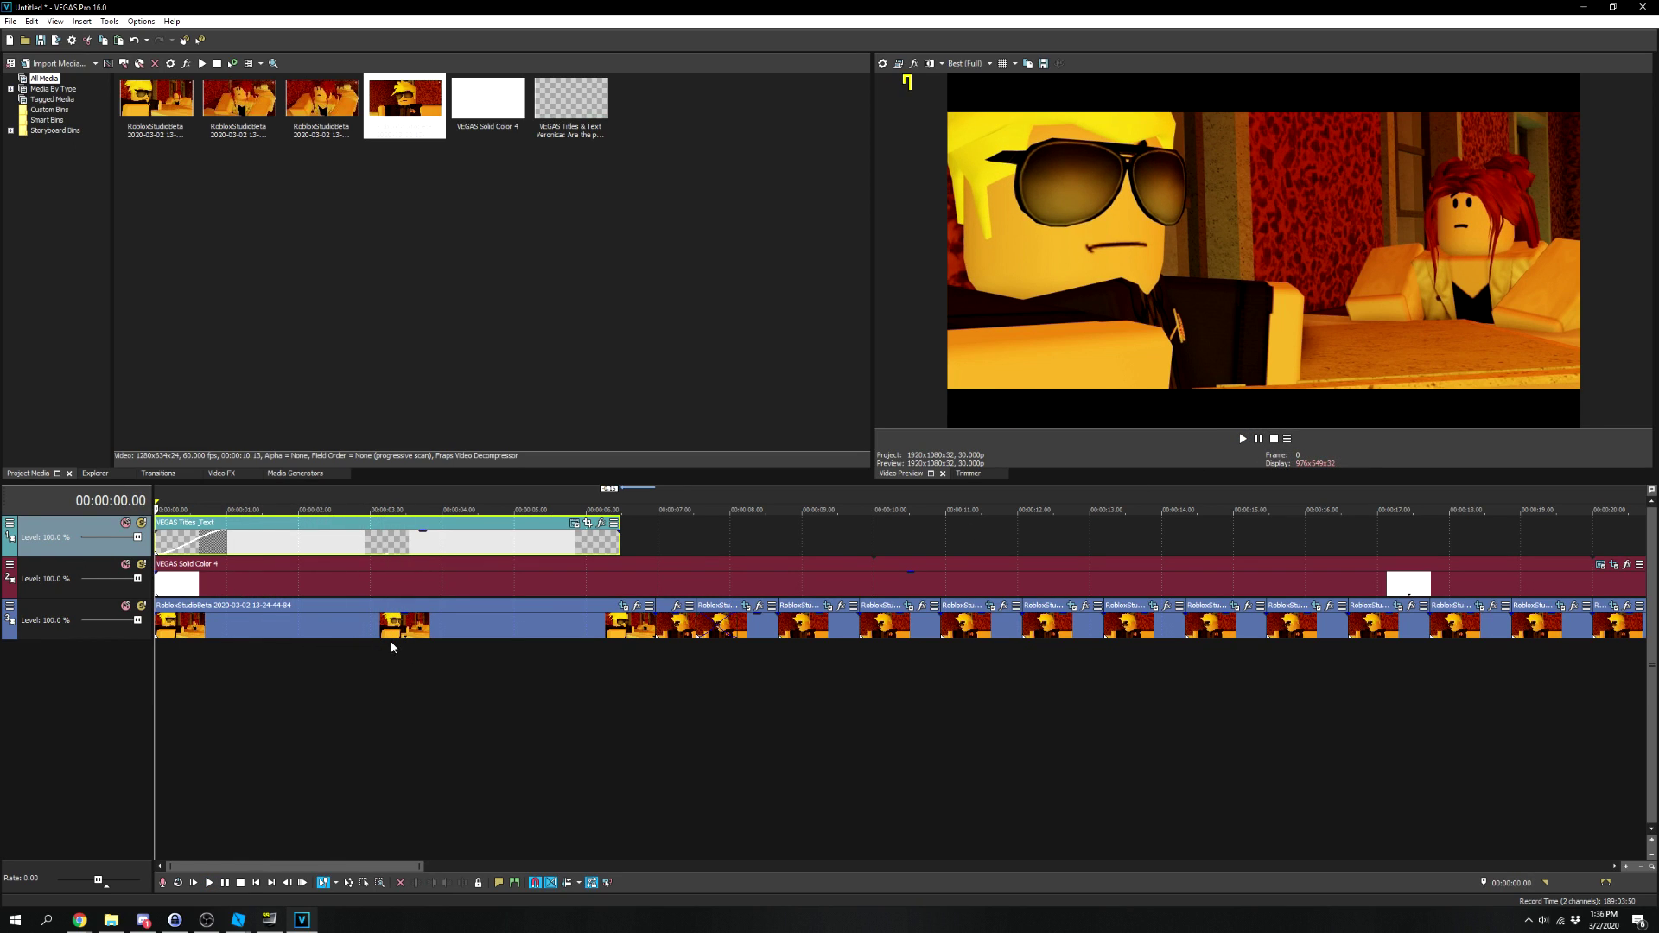
Split the first subtitle at about 5 seconds, delete the remainder, give it a fade-out of about one second and preview the fade.
key("space")
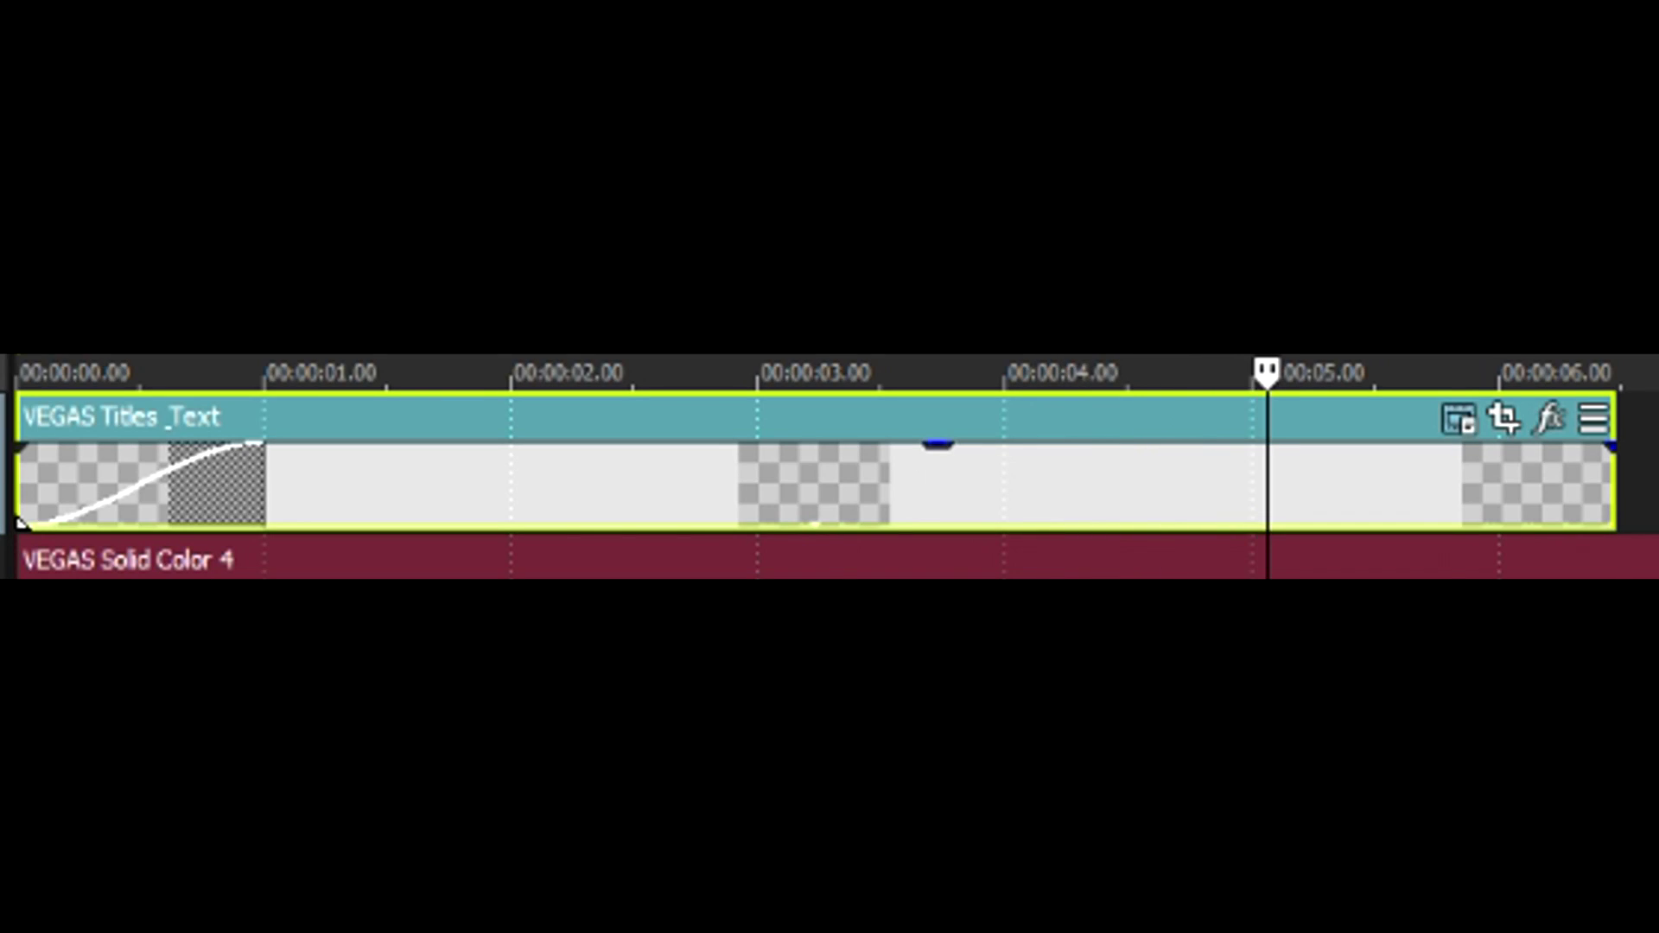
key("s")
key("Delete")
left_click_drag(1265, 444, 1027, 463)
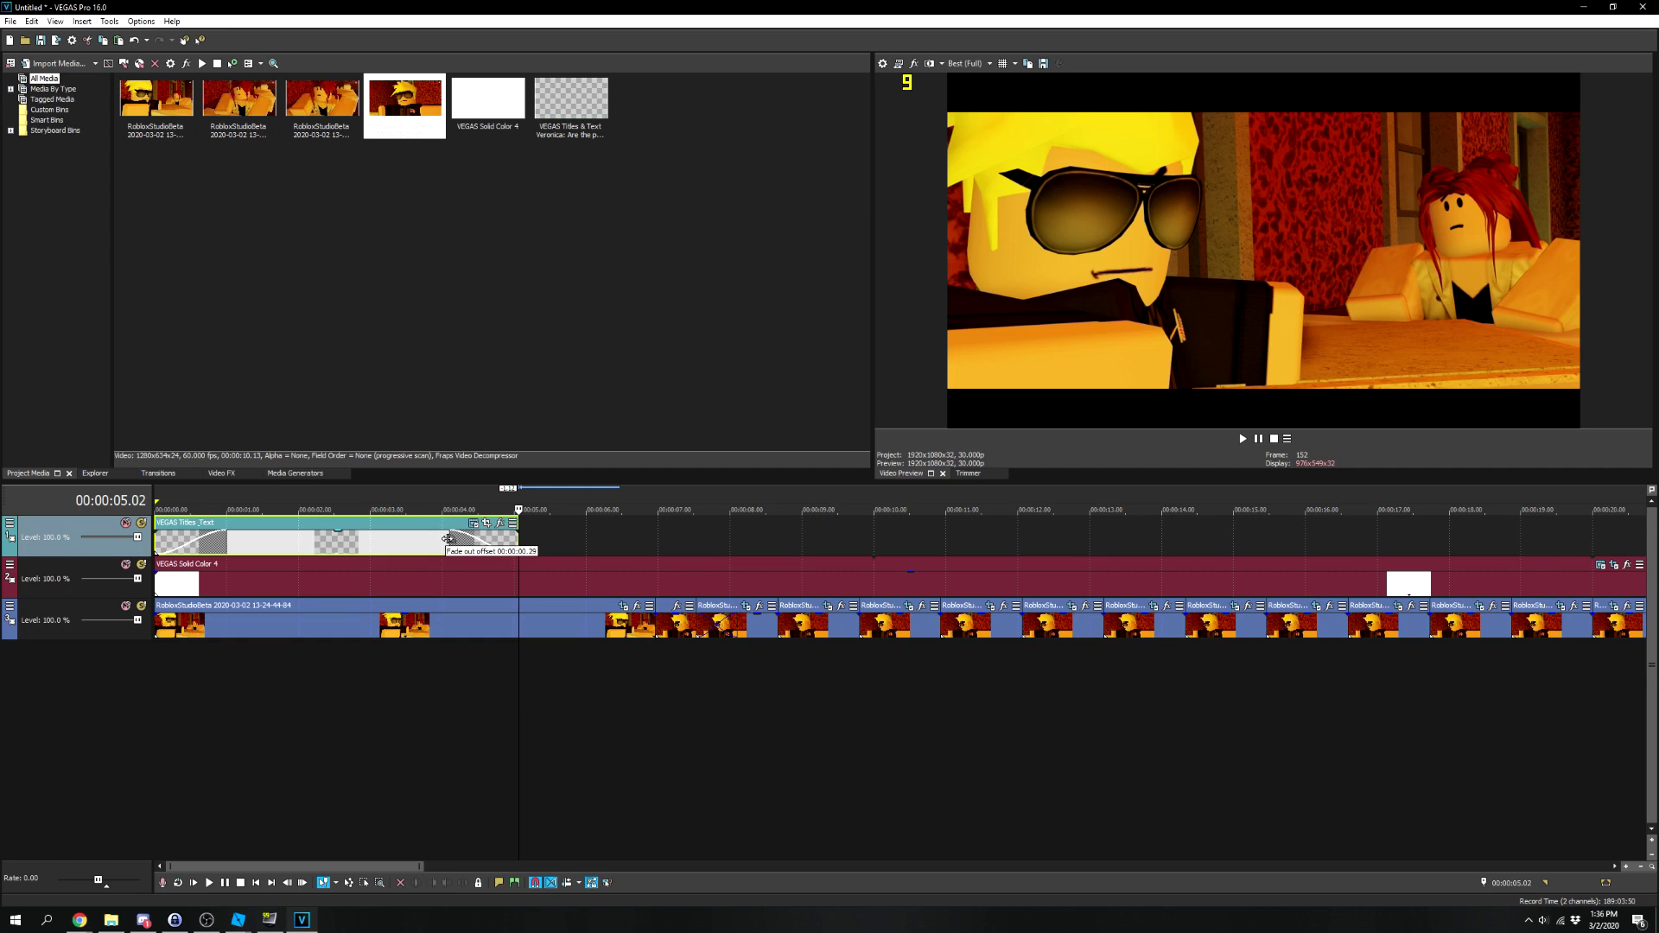
left_click(415, 545)
key("space")
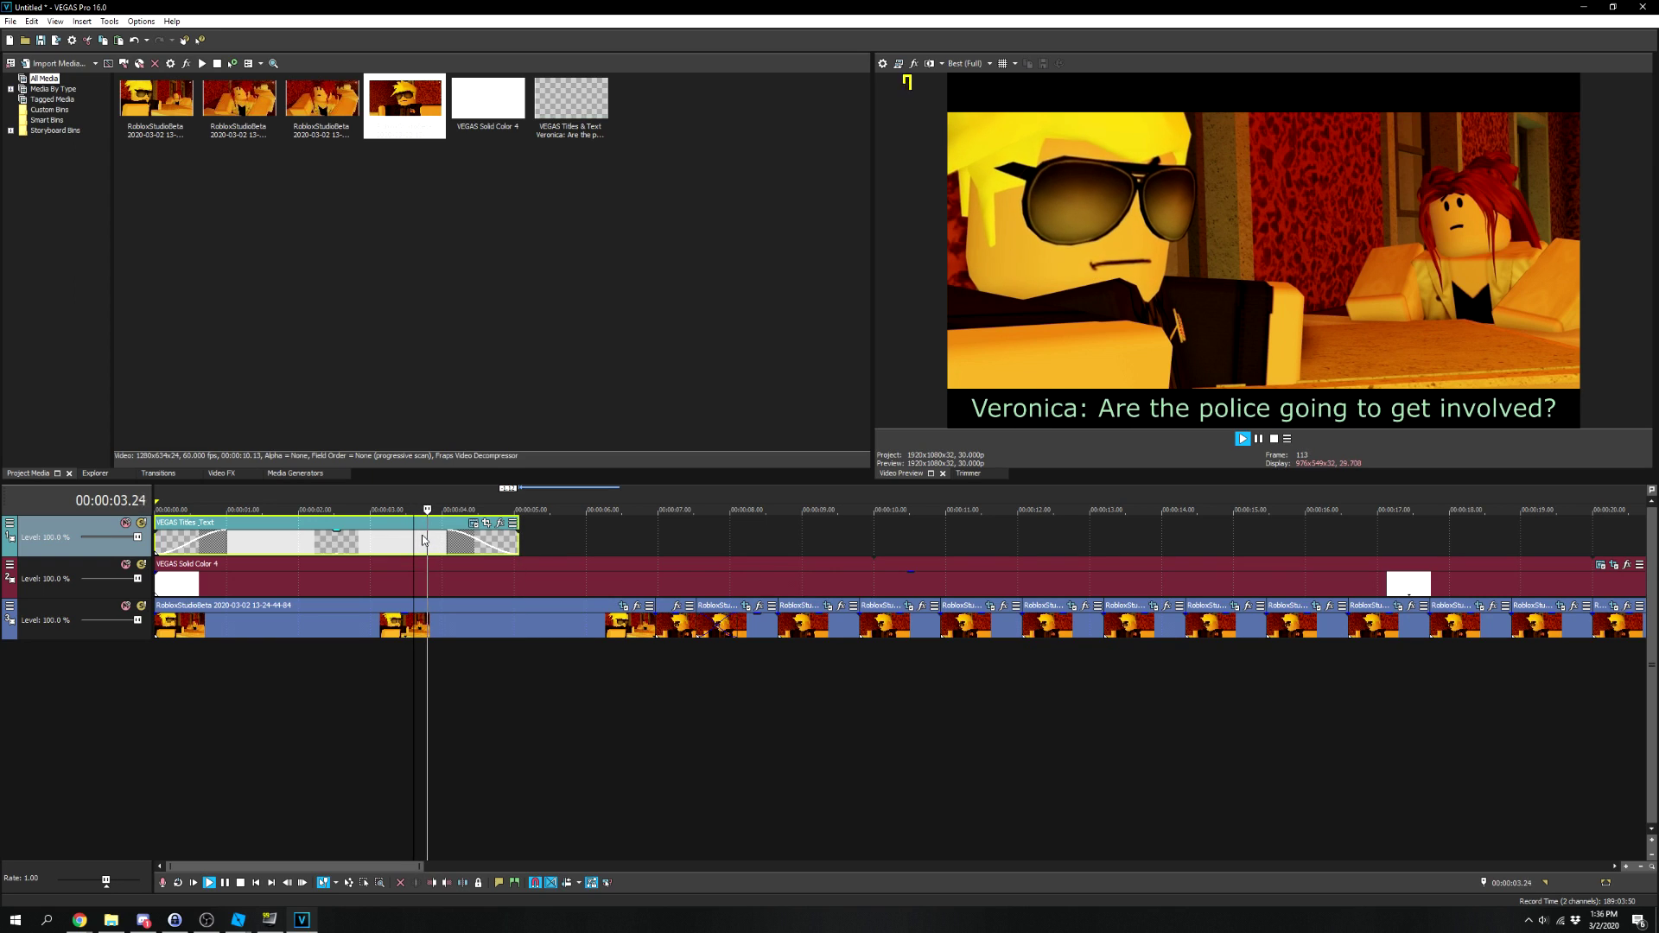
key("Return")
Shorten the first shot to about 6 seconds, move the close-up clips up against its end and preview the cut.
left_click_drag(654, 620, 271, 623)
scroll(923, 666, "down", 4)
key("d")
key("d")
key("space")
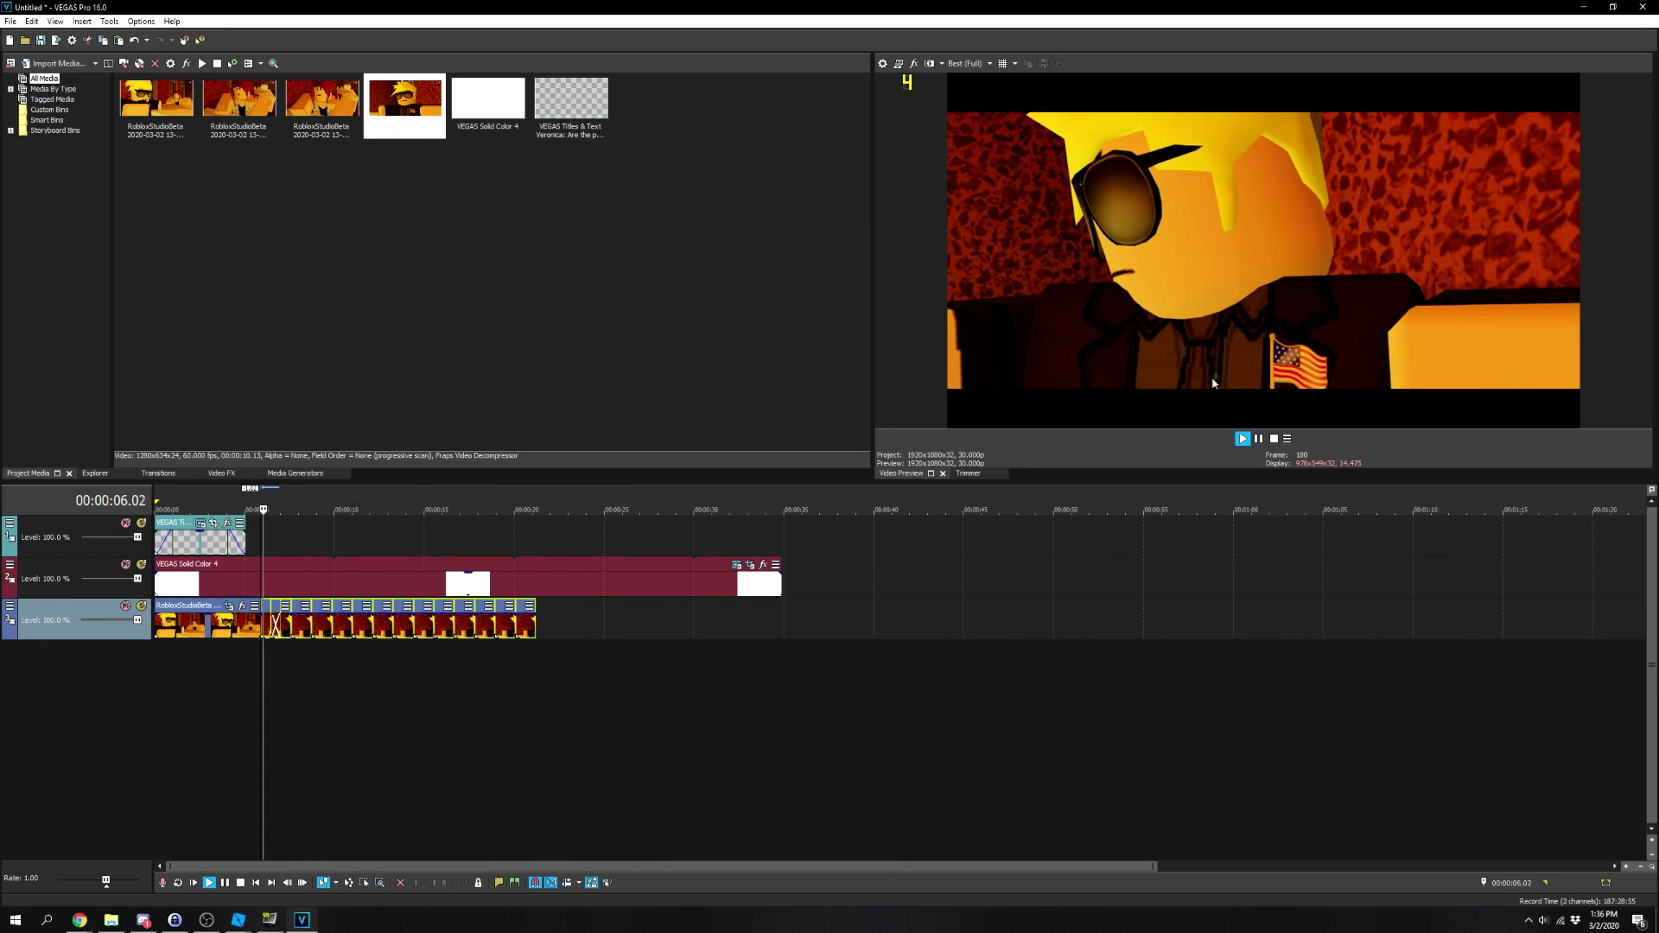
left_click(1259, 439)
scroll(678, 632, "up", 5)
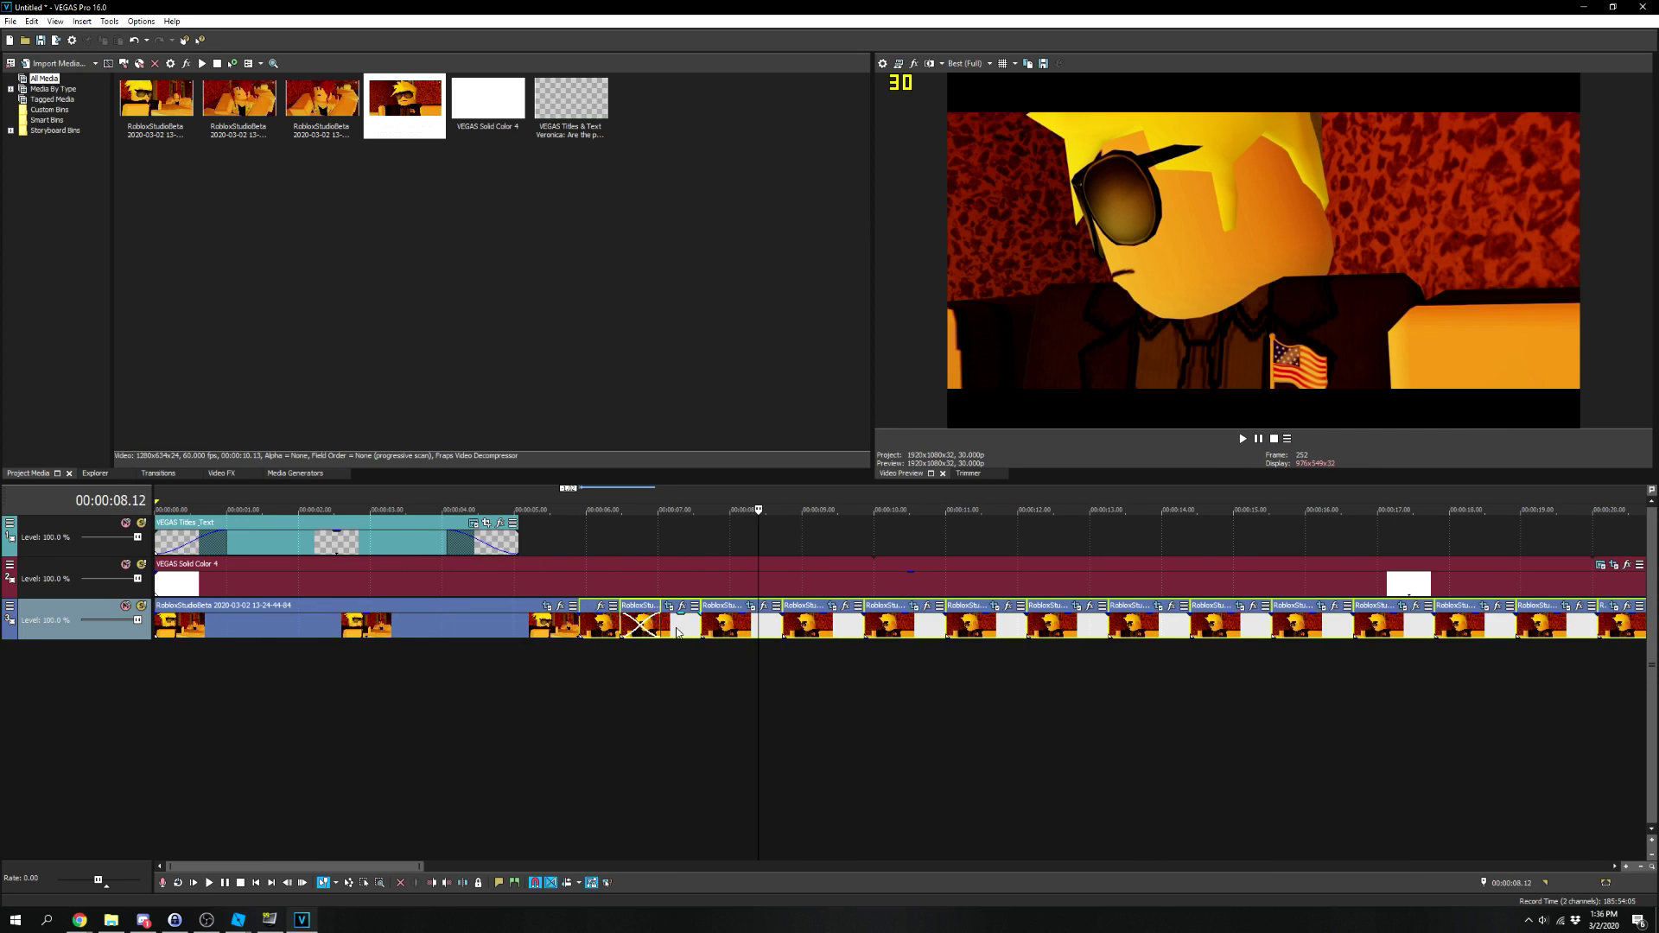
Preview the close-up sequence, split it at about 9 seconds and delete all close-up clips from that point to the end.
left_click(754, 636)
left_click(579, 661)
key("space")
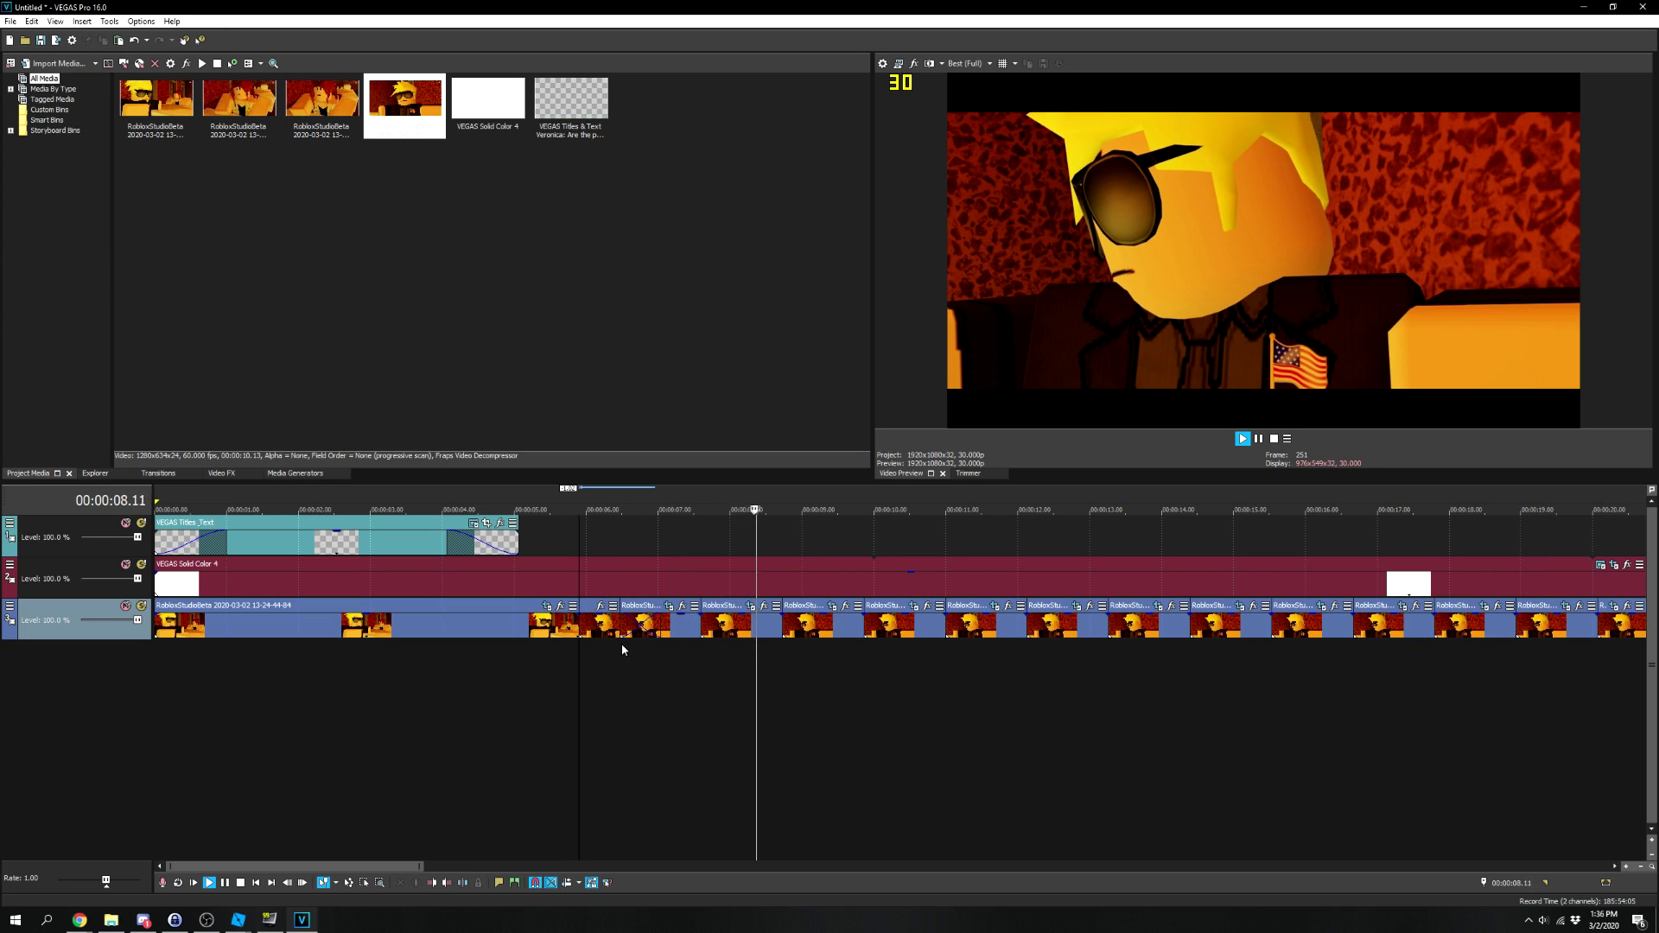
key("Return")
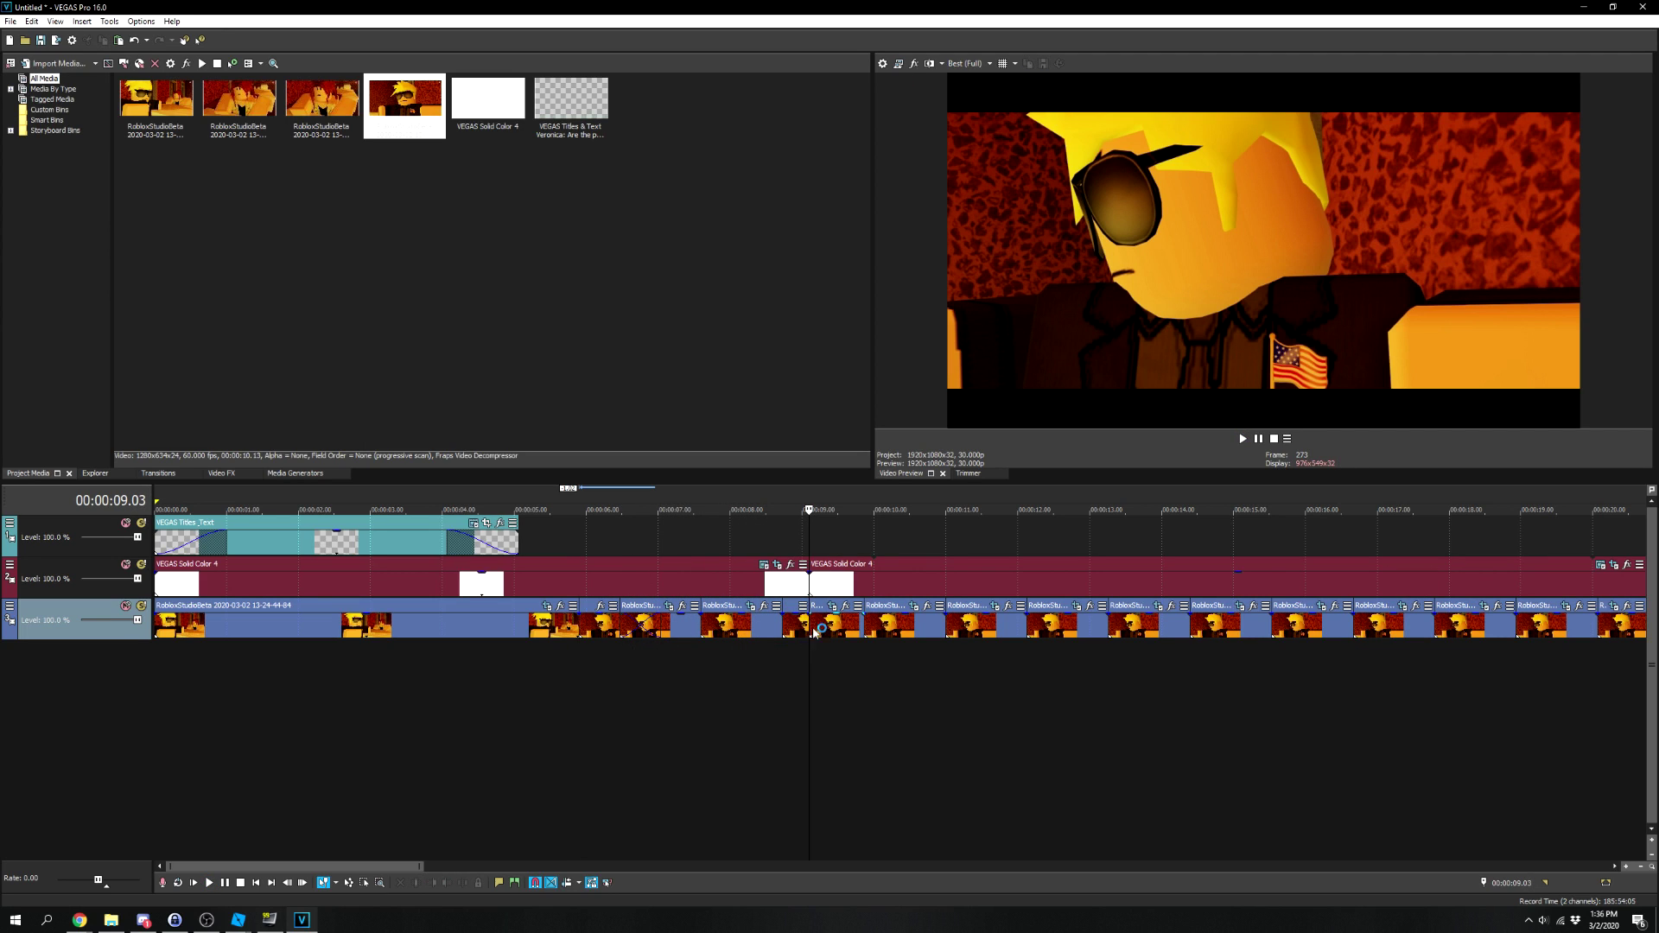
right_click(813, 624)
left_click(843, 348)
scroll(918, 673, "down", 3)
left_click(645, 629, "shift")
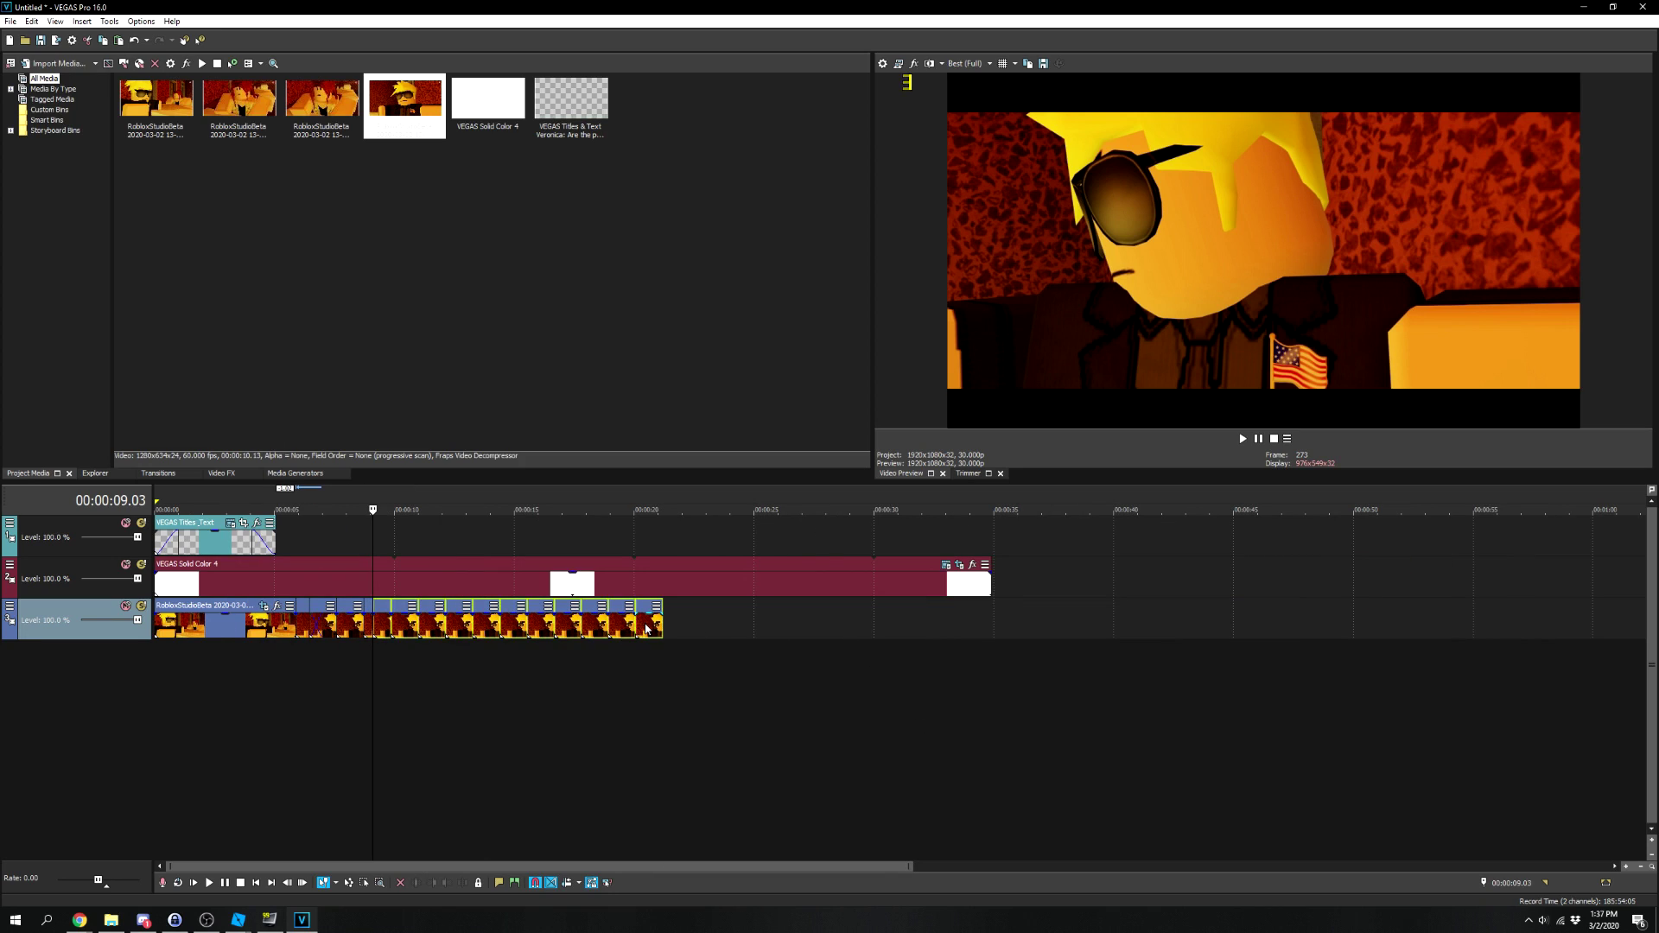
key("Delete")
Place the third recording, showing the red-haired character, directly after the close-ups at about 9 seconds and preview it.
left_click_drag(321, 99, 383, 618)
key("space")
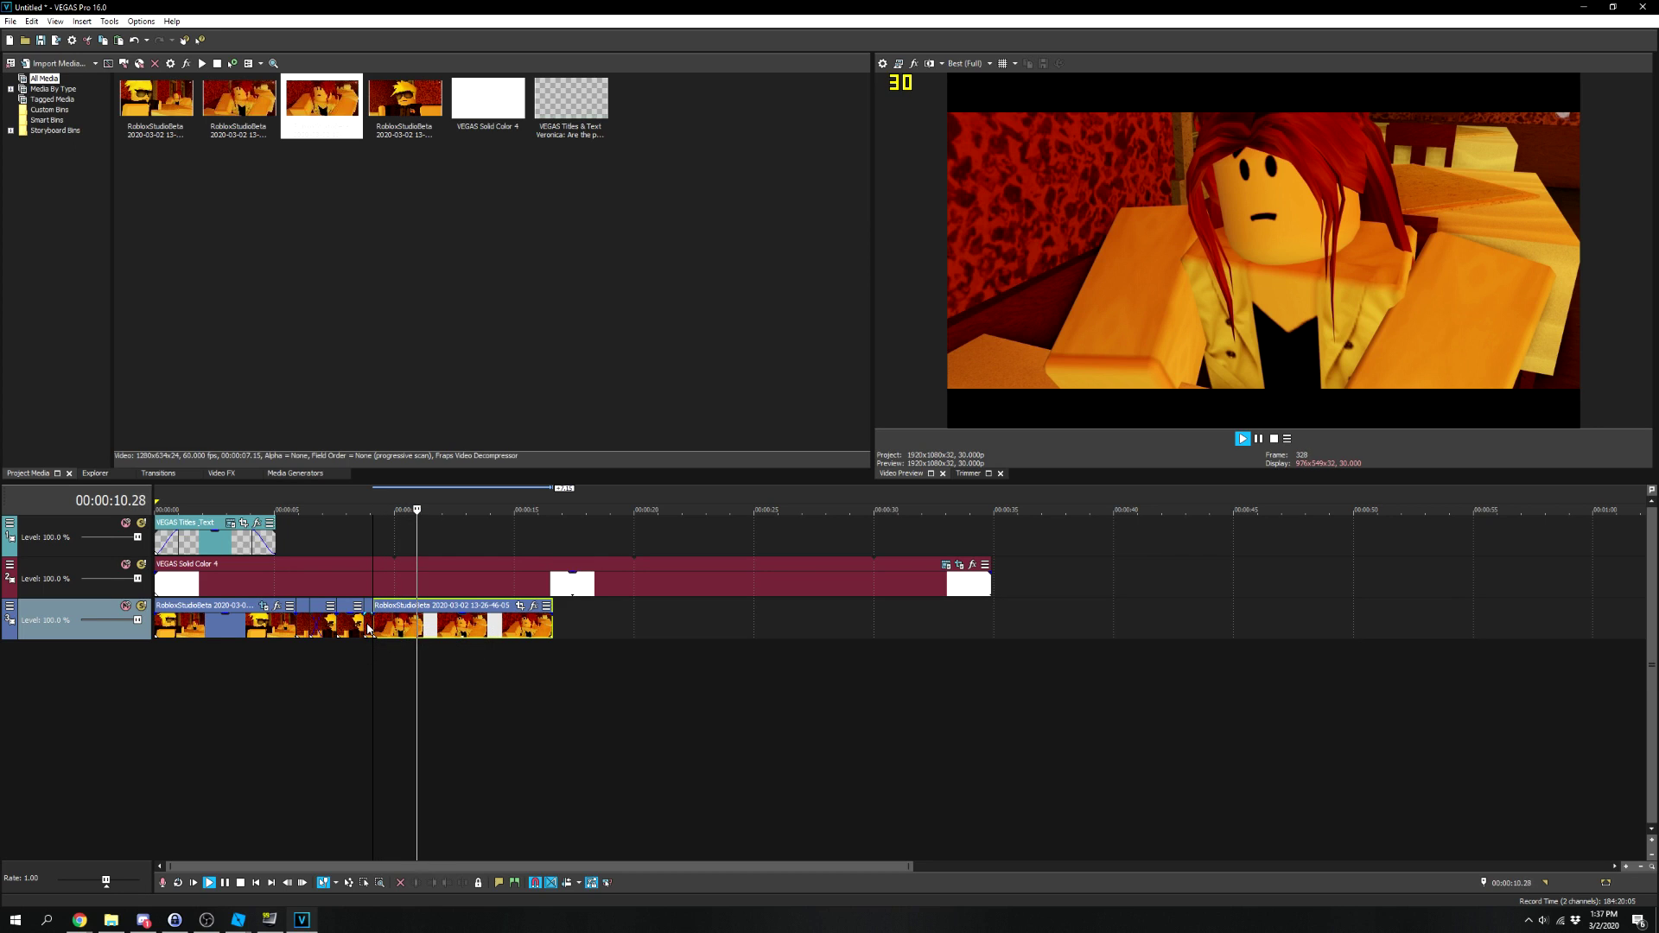
key("space")
Paste a copy of the subtitle at about 11 seconds, above the red-haired character's shot.
left_click(421, 674)
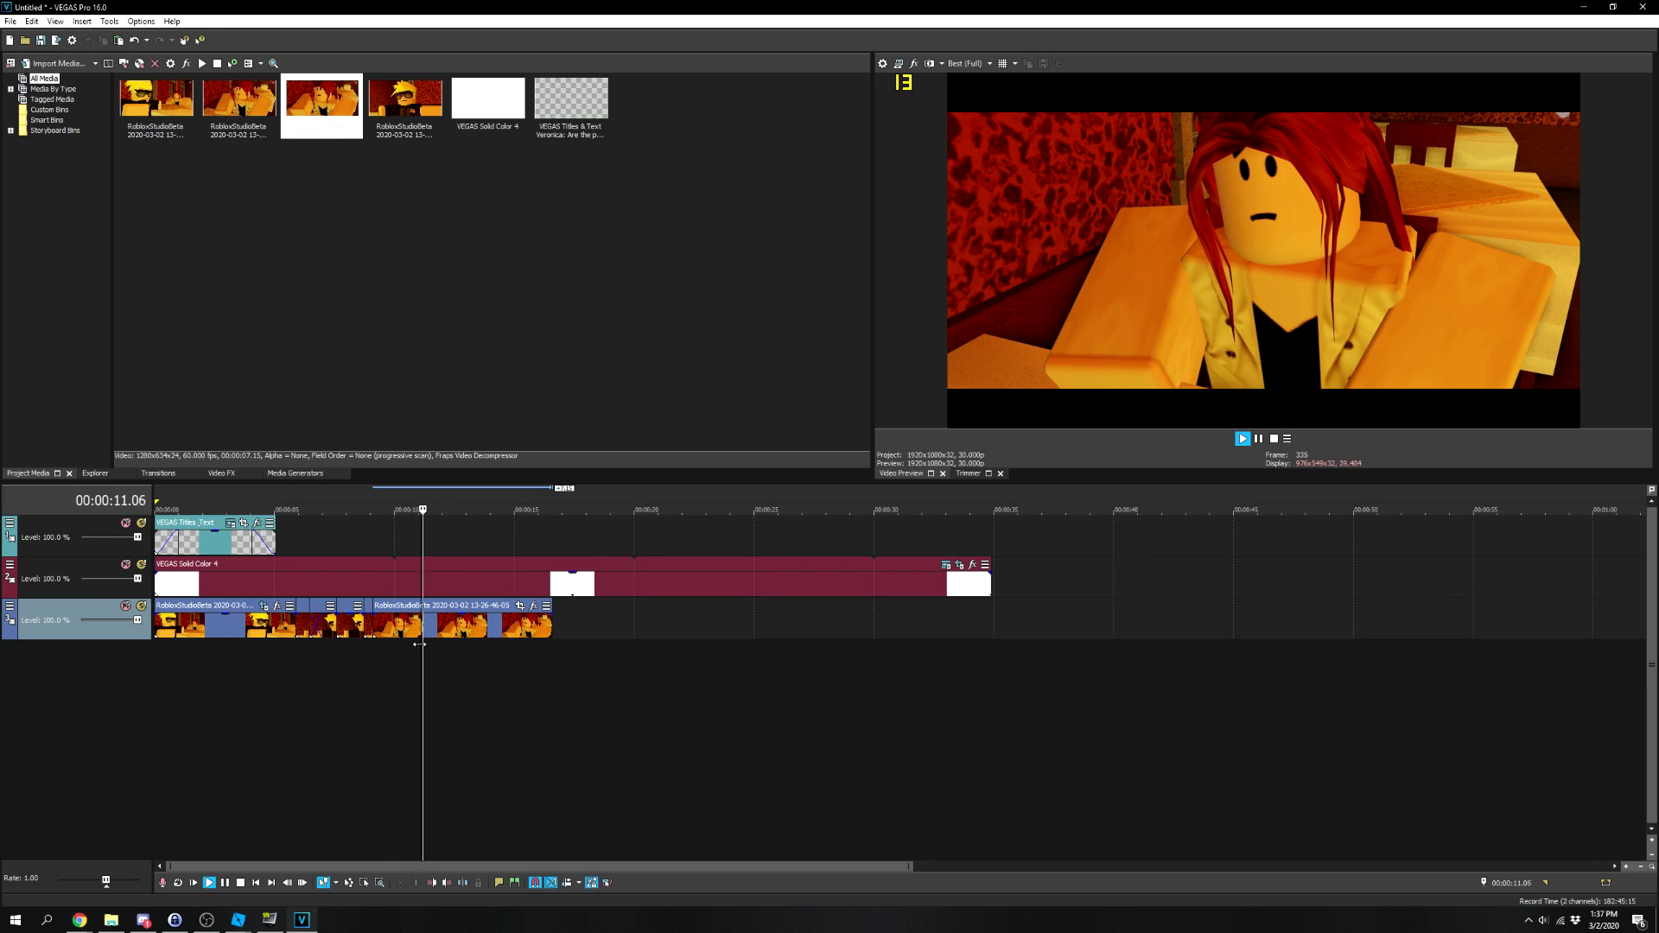
left_click(424, 540)
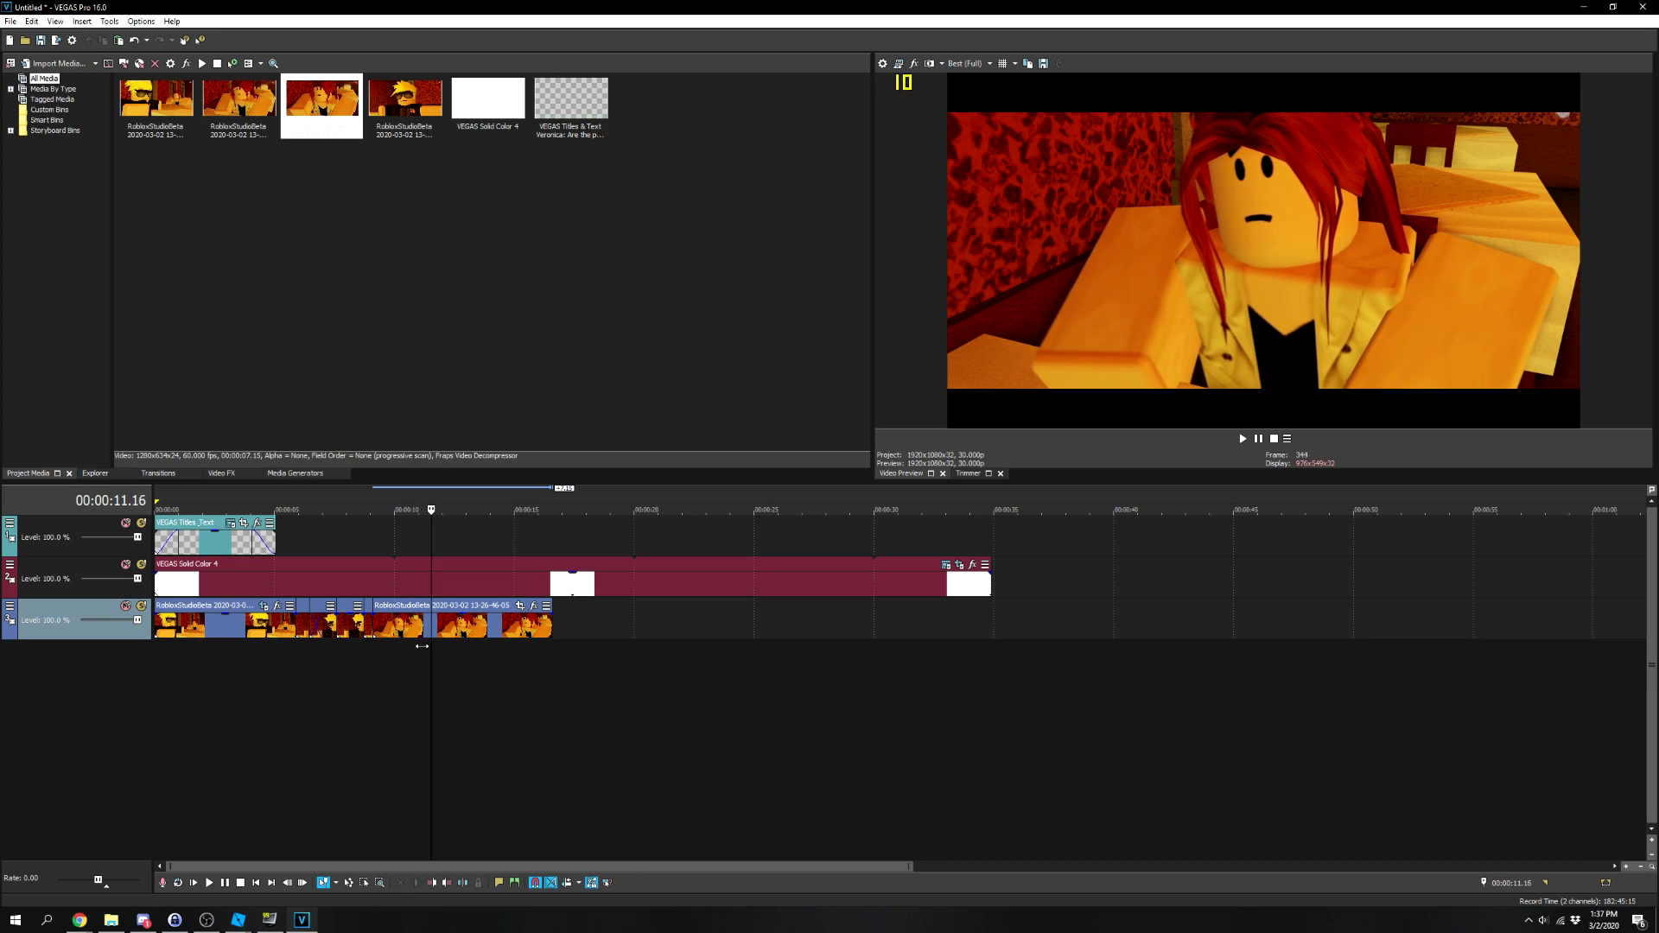
key("ctrl+v")
Change the pasted subtitle's text to "Veronica: Brandon, you know what will happen if you get cau-".
double_click(455, 545)
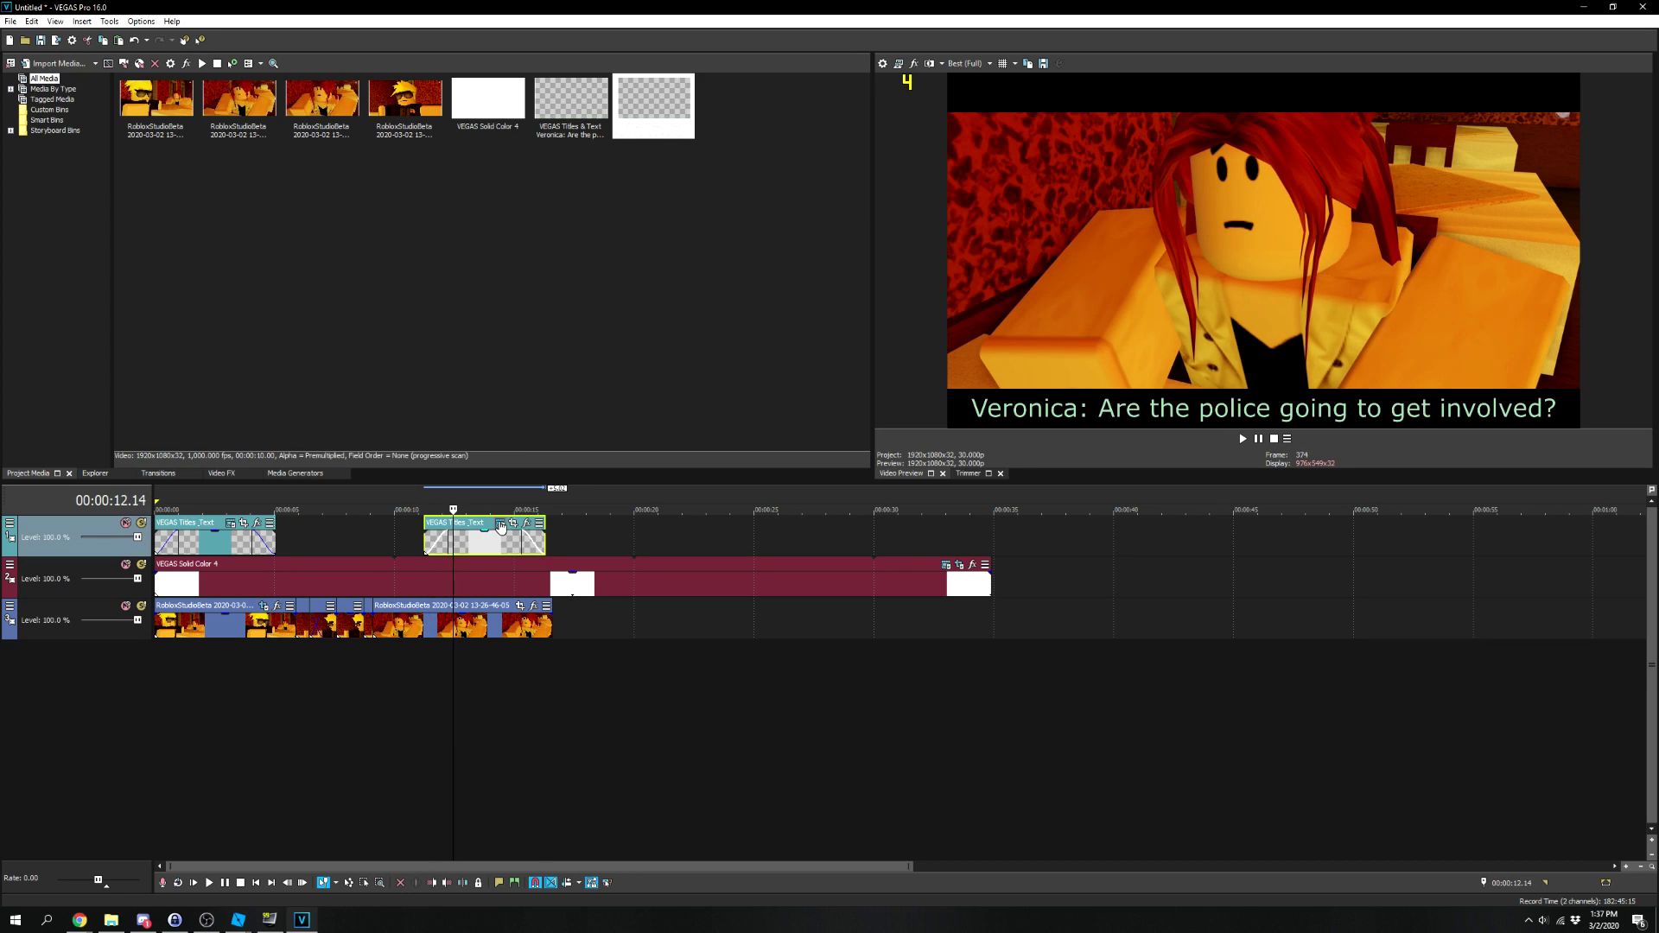
left_click_drag(459, 355, 811, 368)
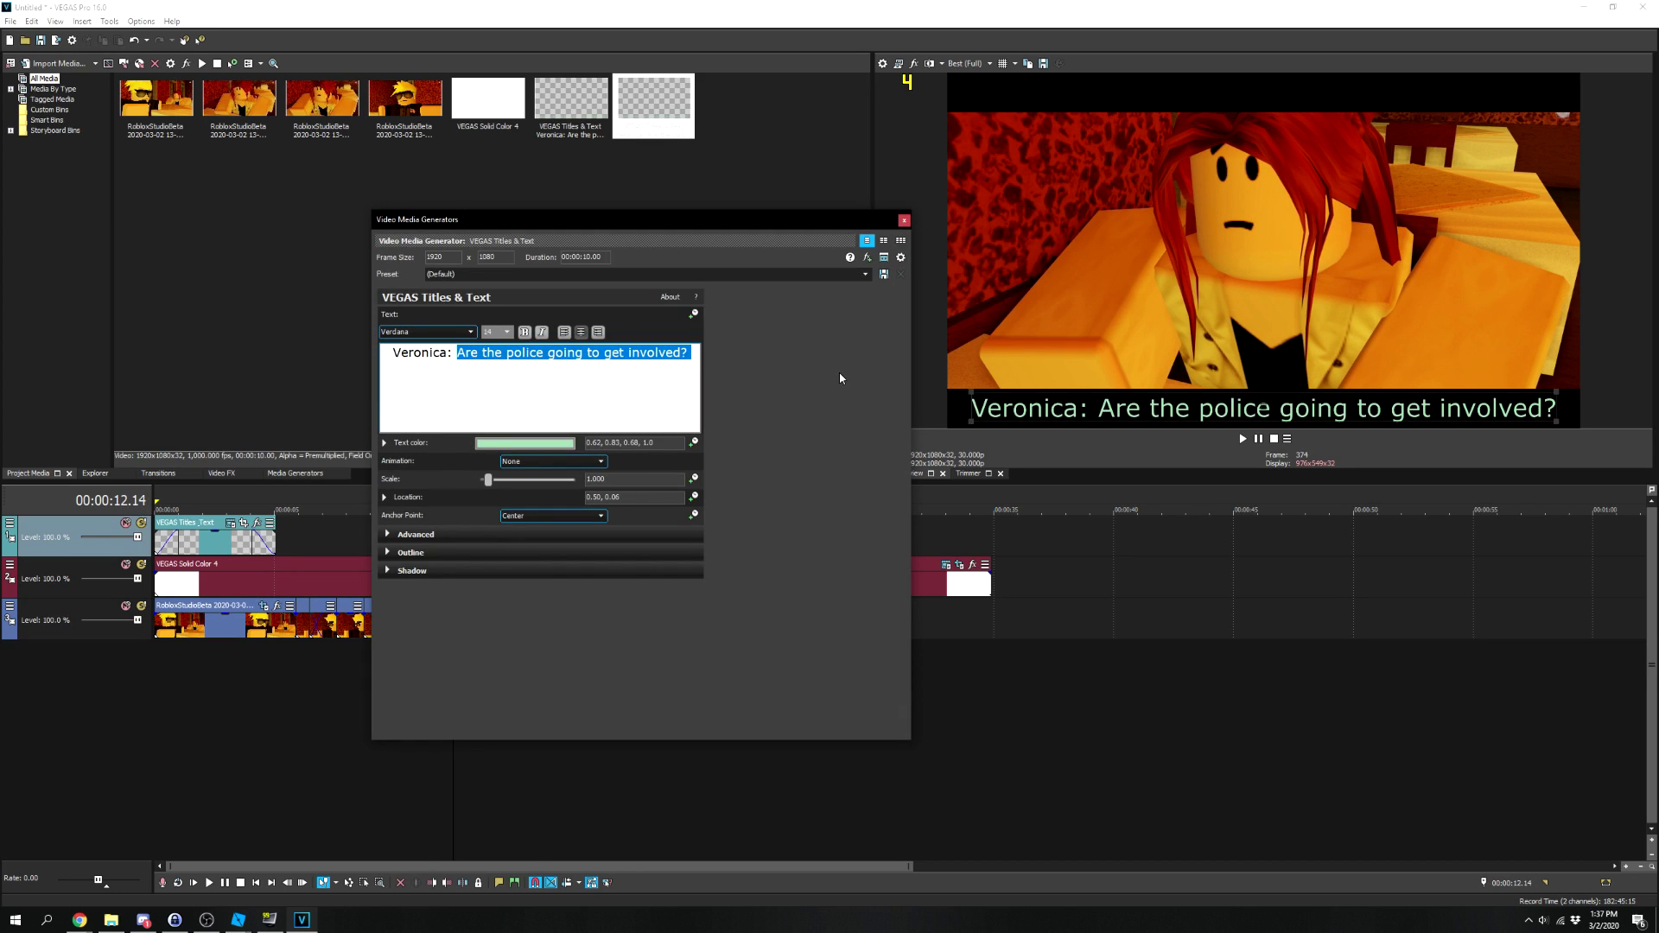
key("BackSpace")
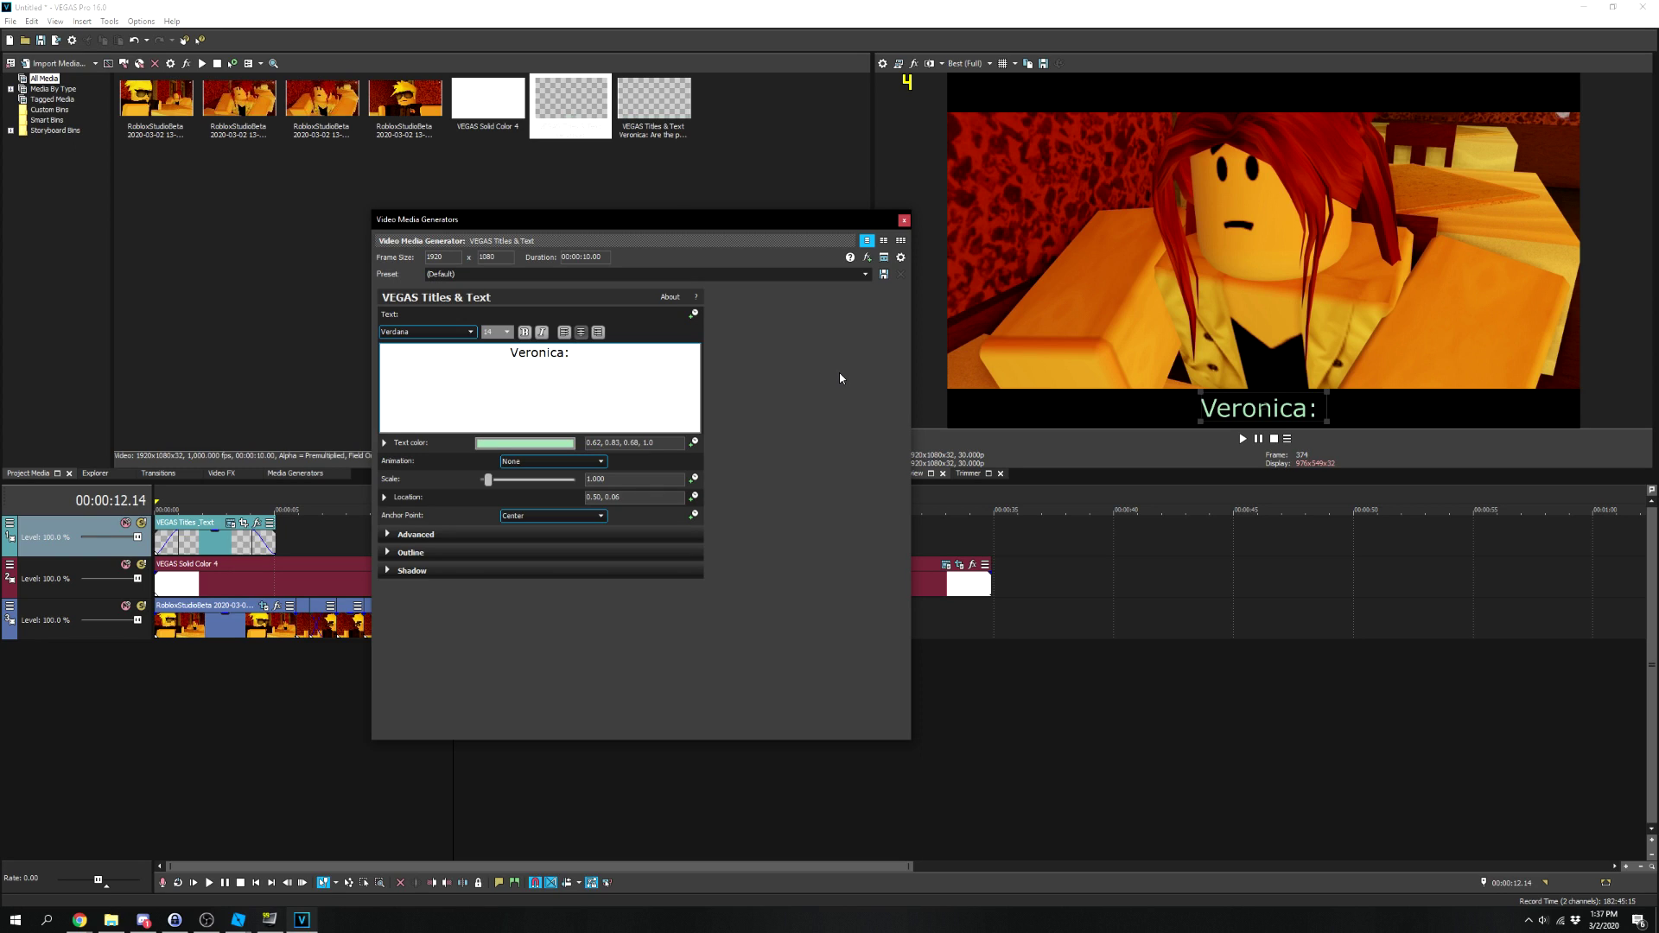
type("Brandon, ")
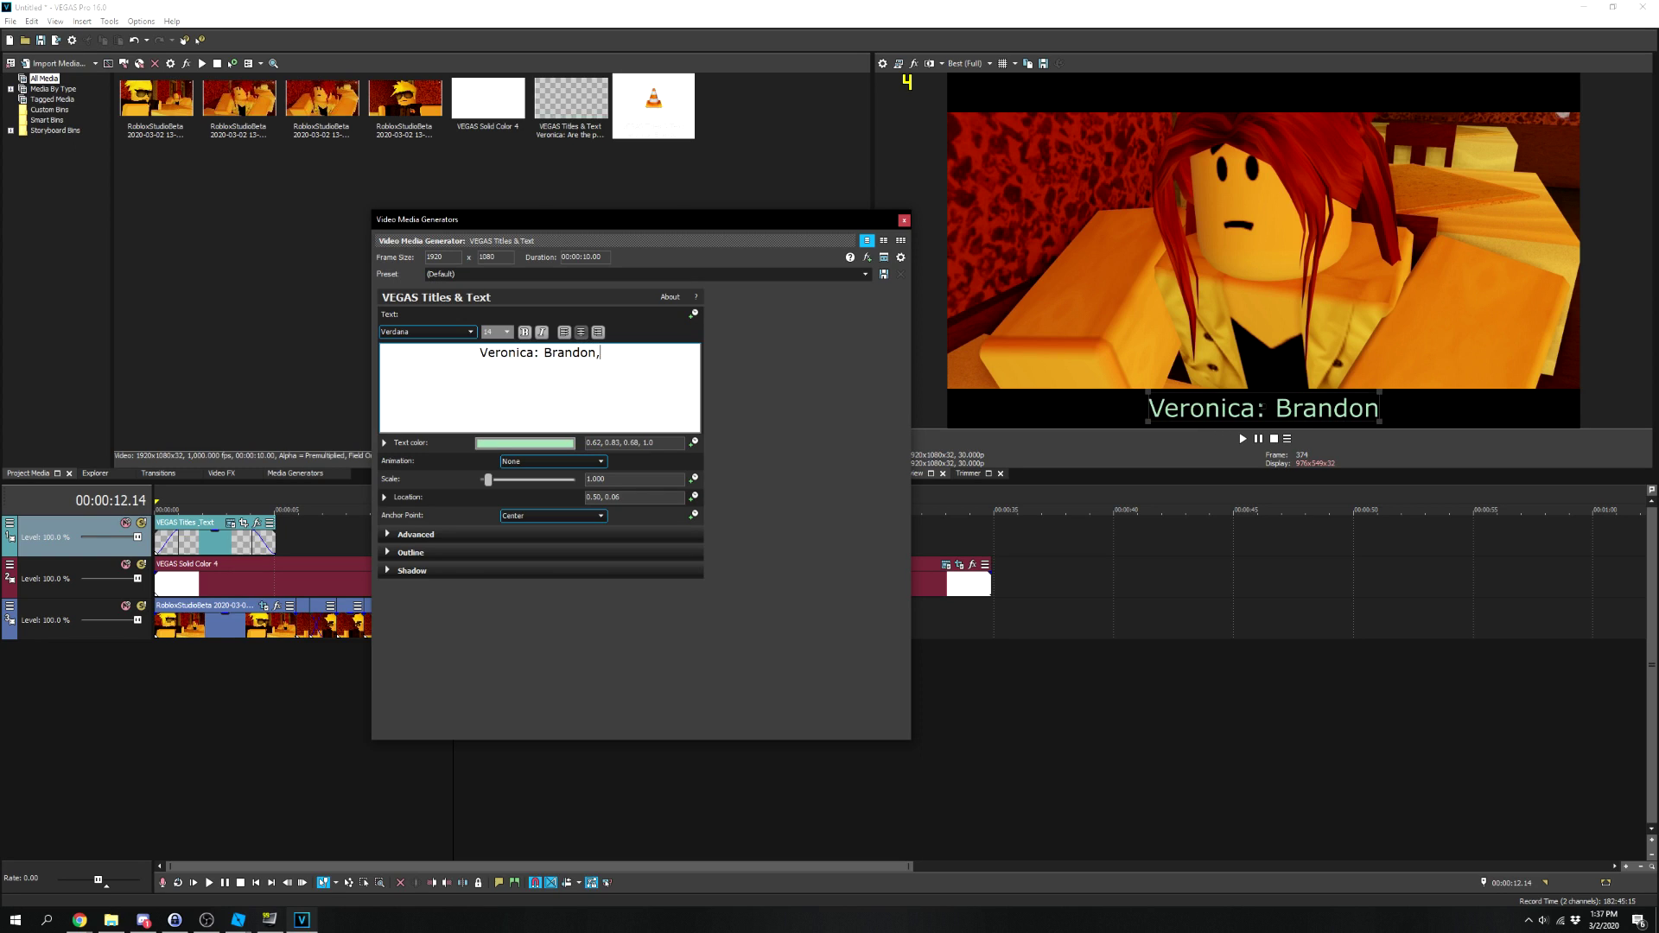
type("you know")
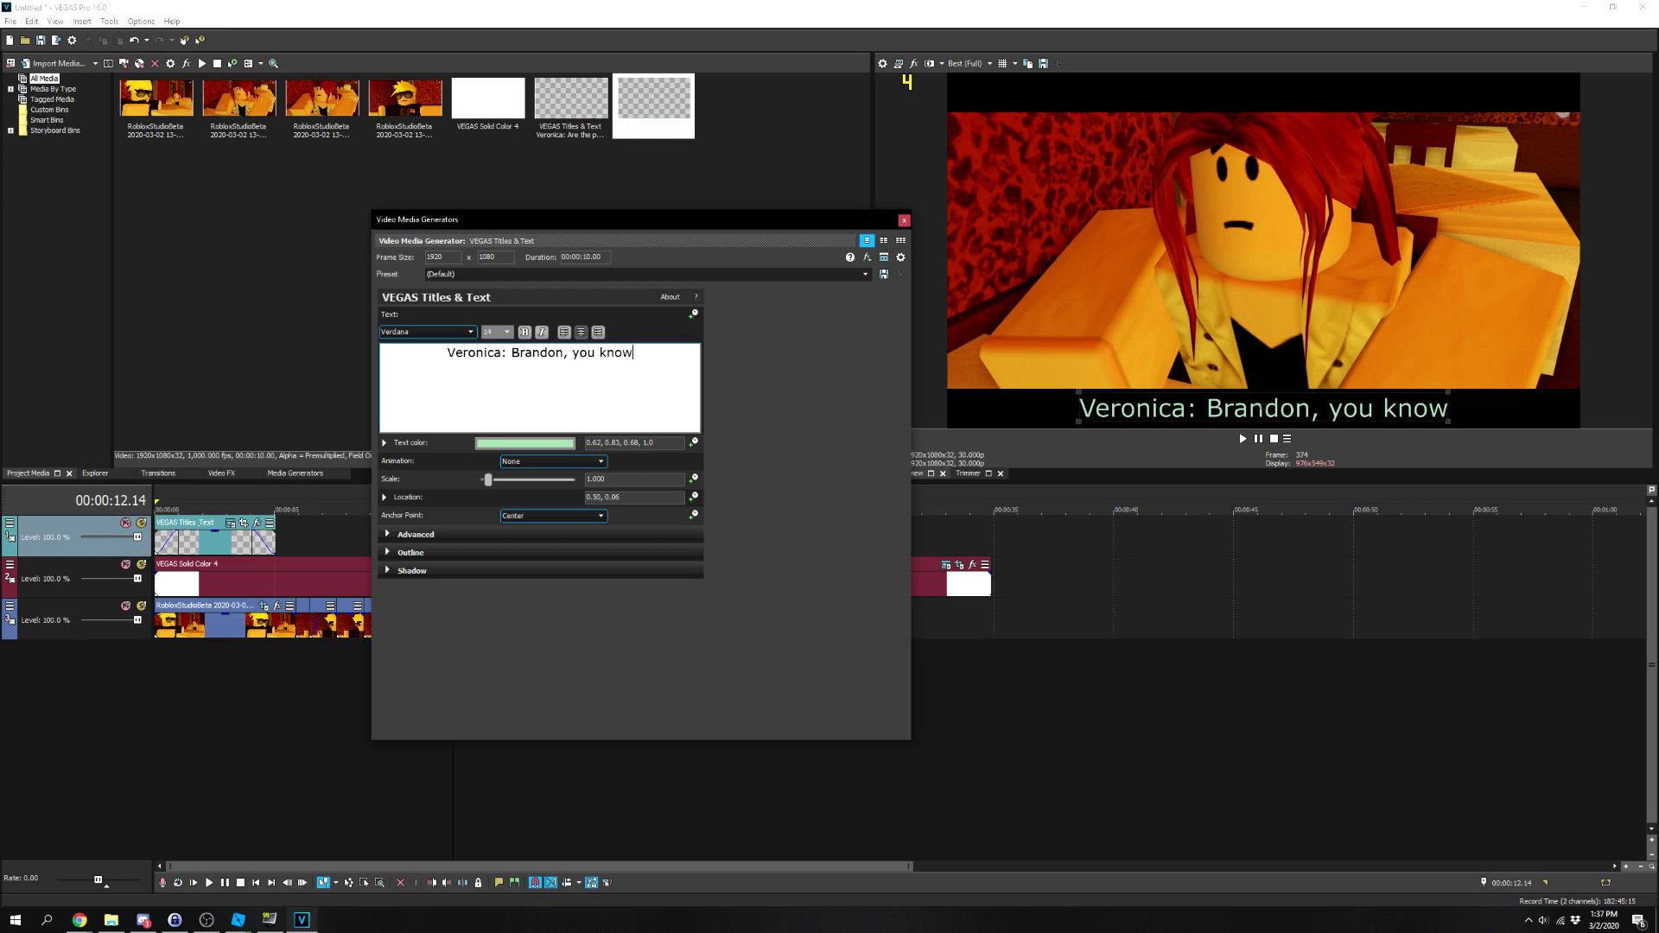
type(" what will happen ")
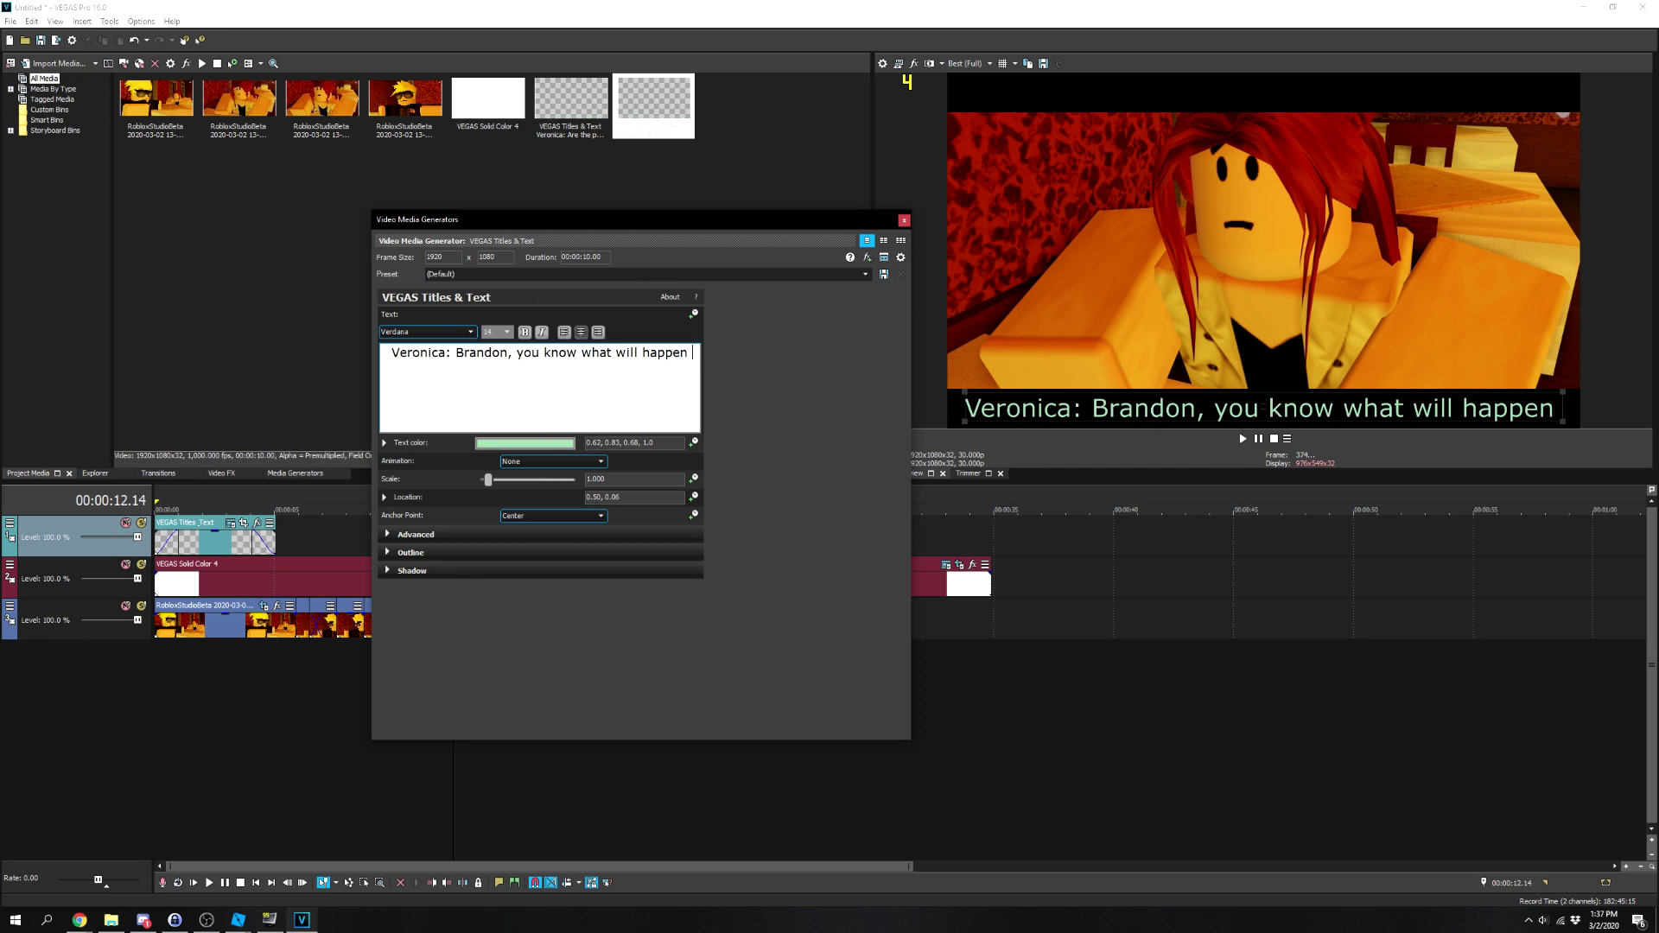
type("if you get cau-")
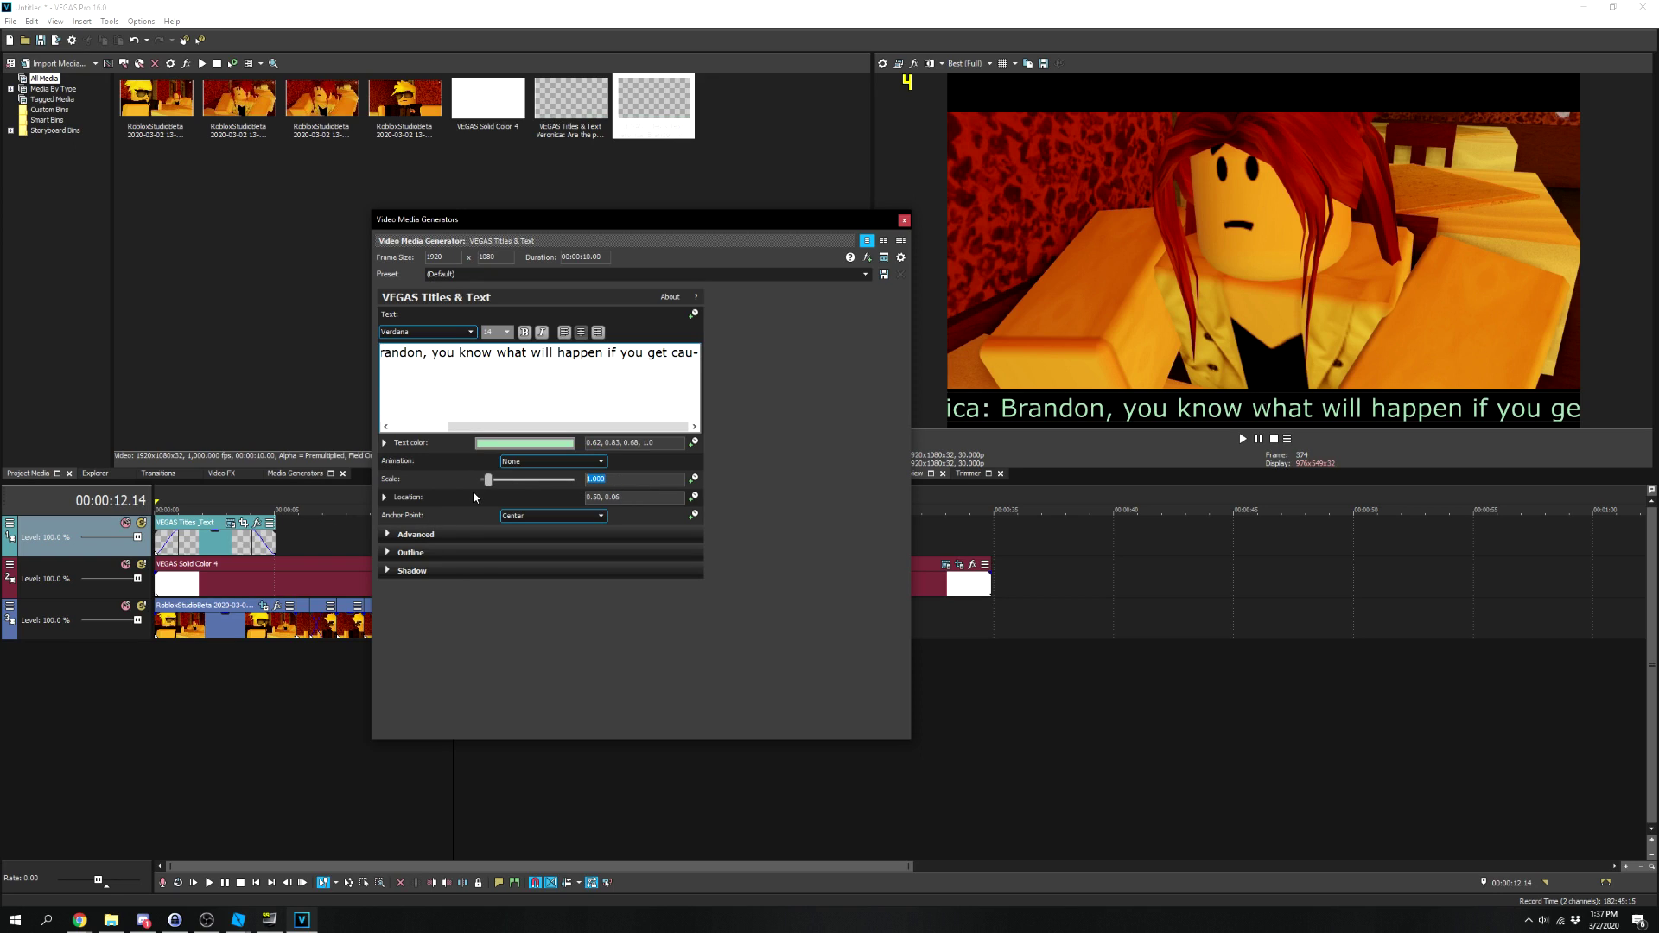
type("0")
Set the second subtitle's text scale to 0.650 and close its generator settings.
key("Return")
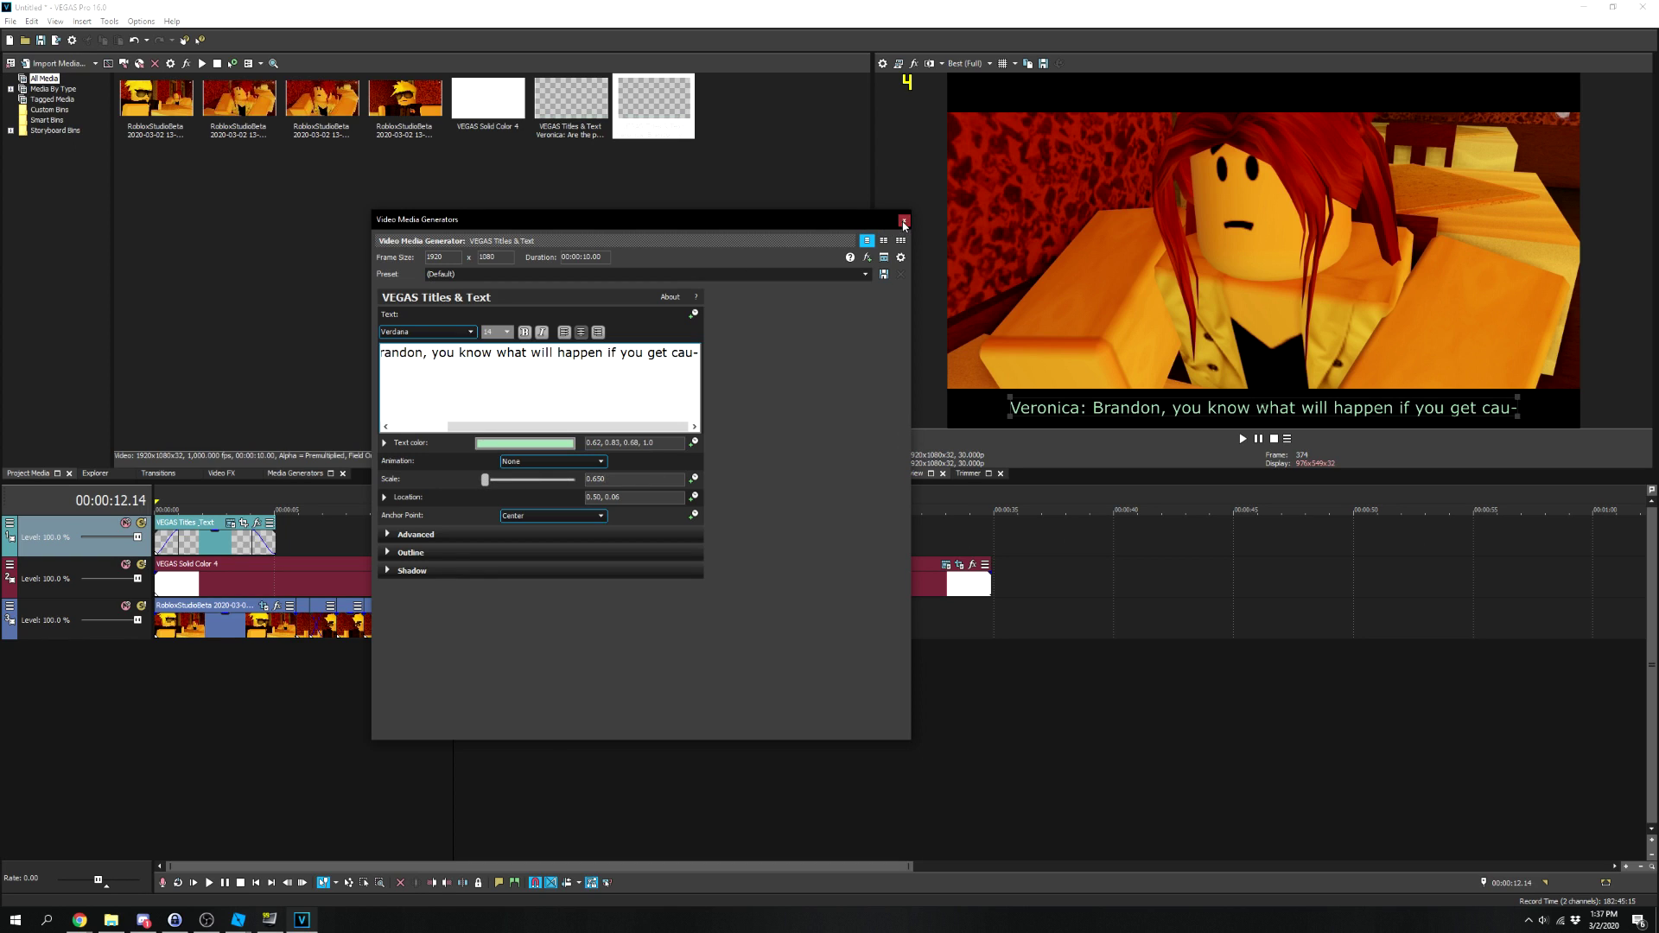
left_click(904, 223)
Preview the second subtitle and trim both it and the shot beneath to end abruptly at 00:00:14.11.
left_click(426, 537)
key("space")
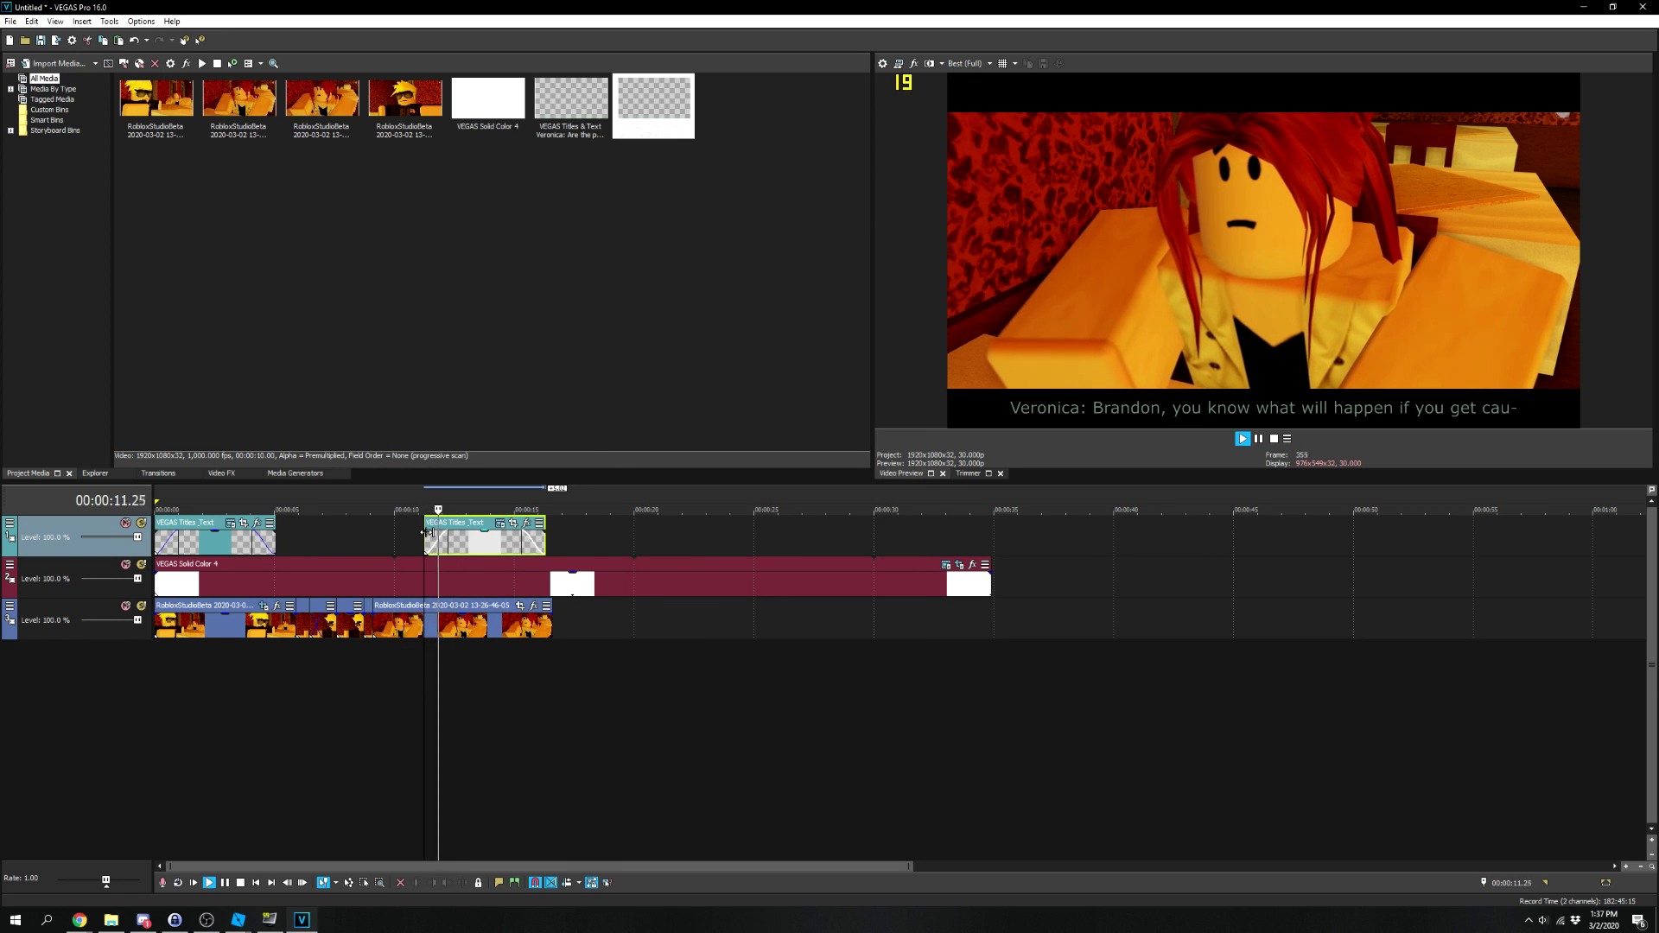
key("space")
key("Right")
key("Right")
key("Right")
key("Right")
key("Right")
key("Right")
key("Right")
key("Right")
key("Right")
key("Right")
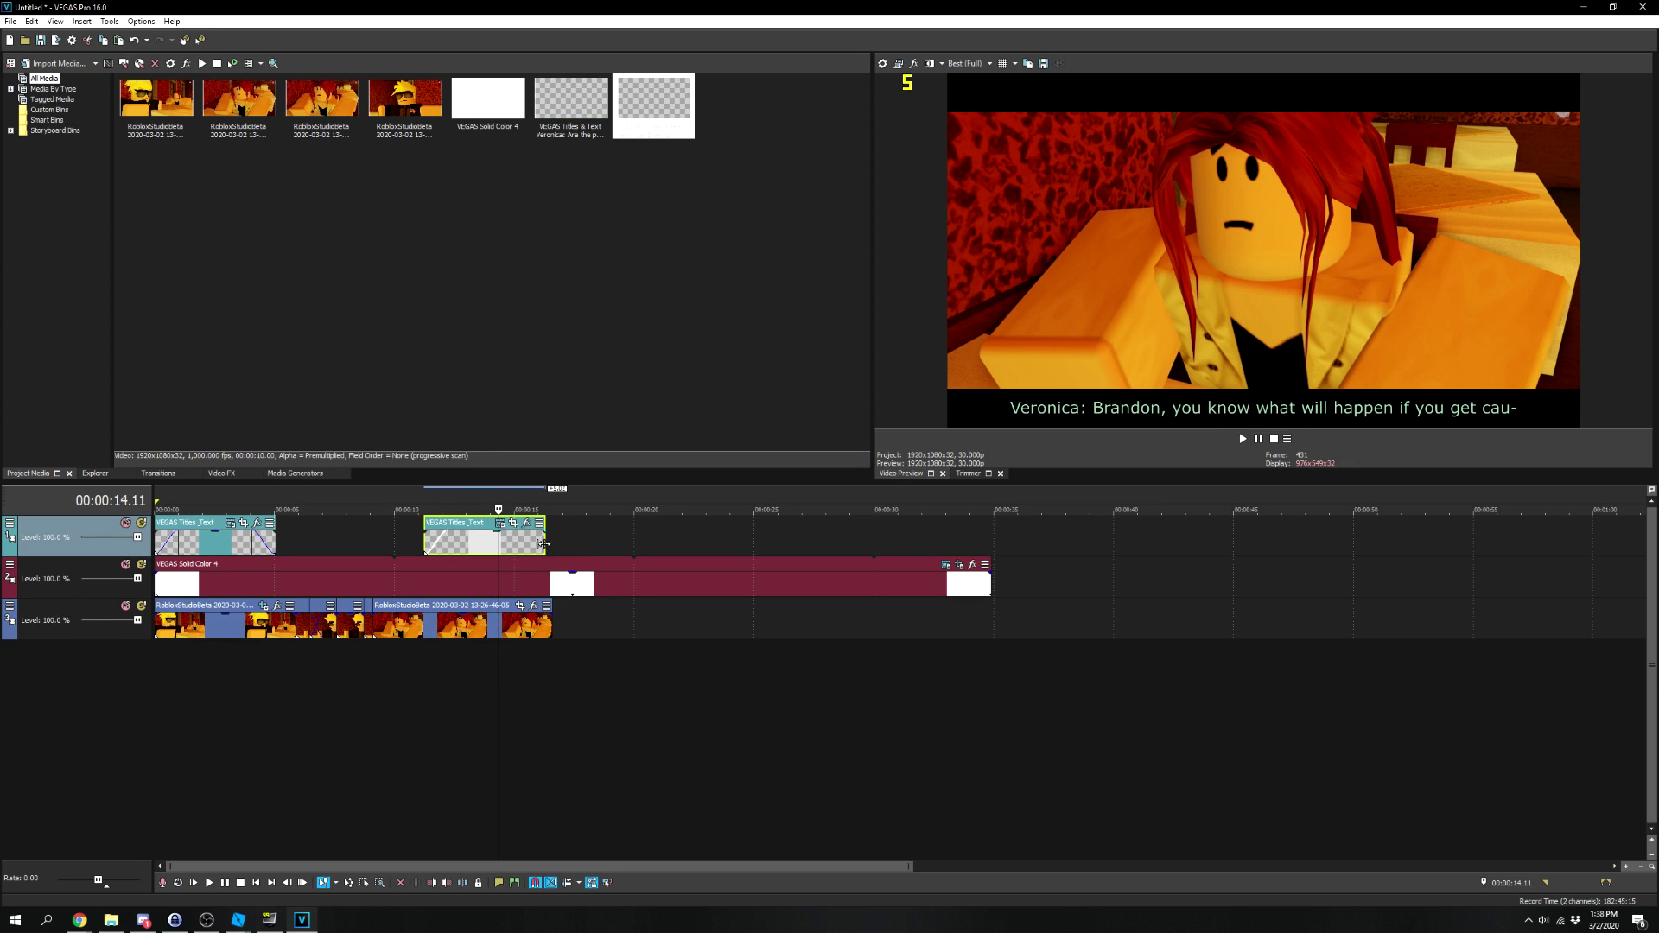
left_click_drag(543, 542, 499, 543)
left_click_drag(551, 628, 499, 628)
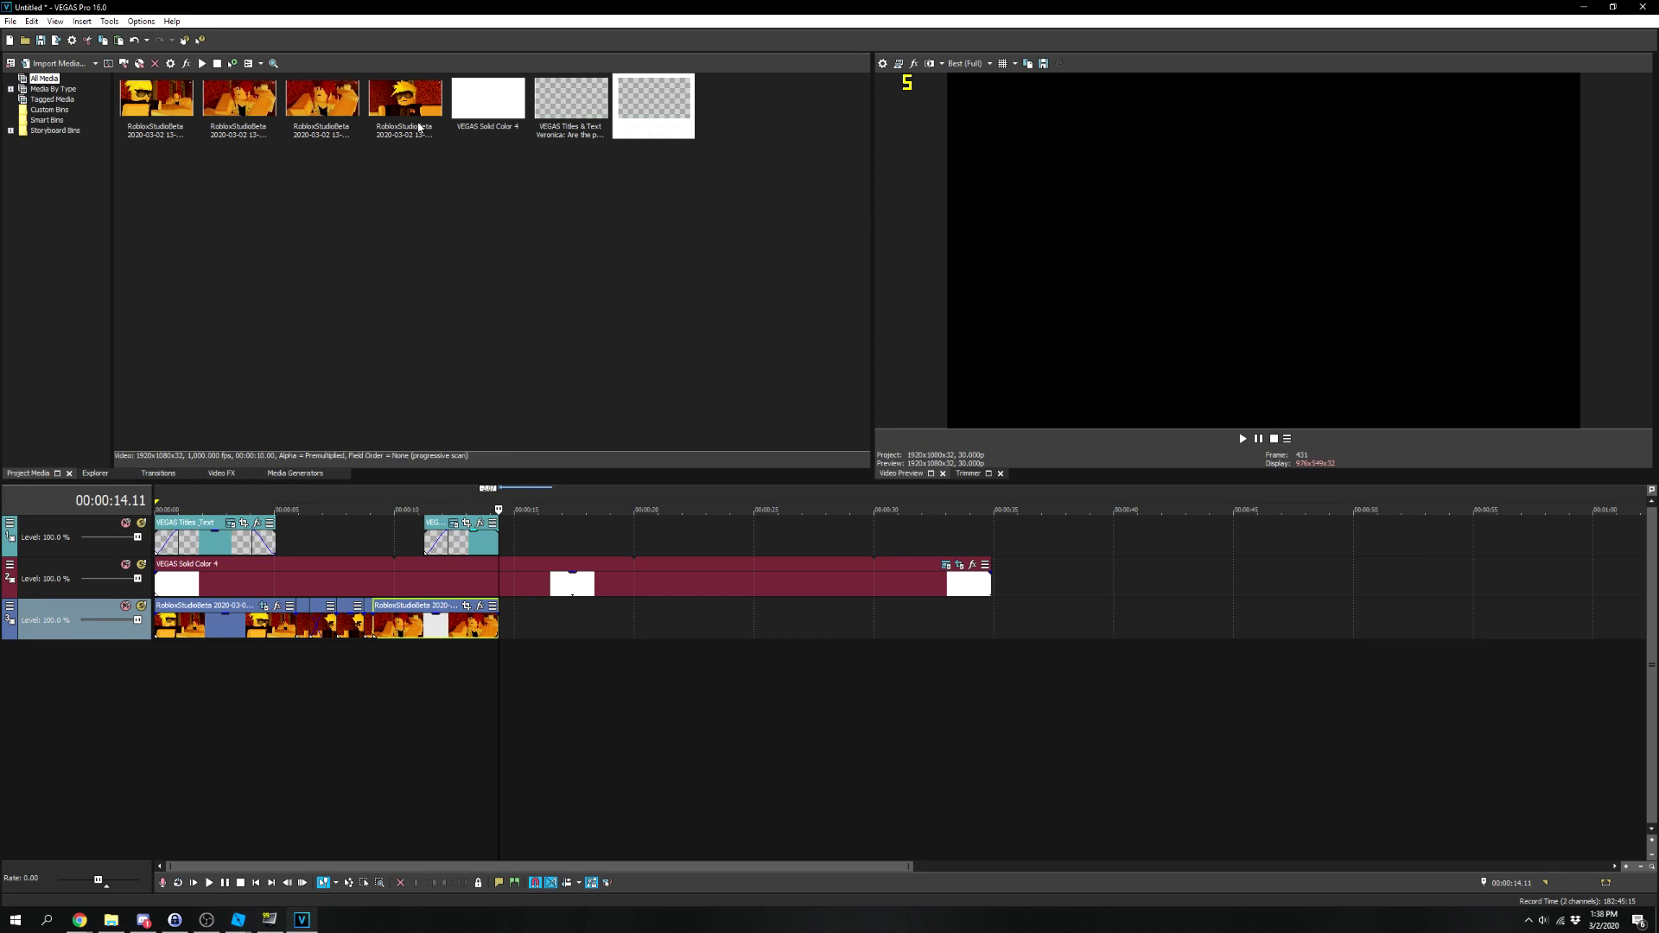
Place the blond character's close-up recording at 00:00:14.11 and shorten it to end at about 23 seconds.
left_click(419, 128)
left_click_drag(537, 352, 494, 615)
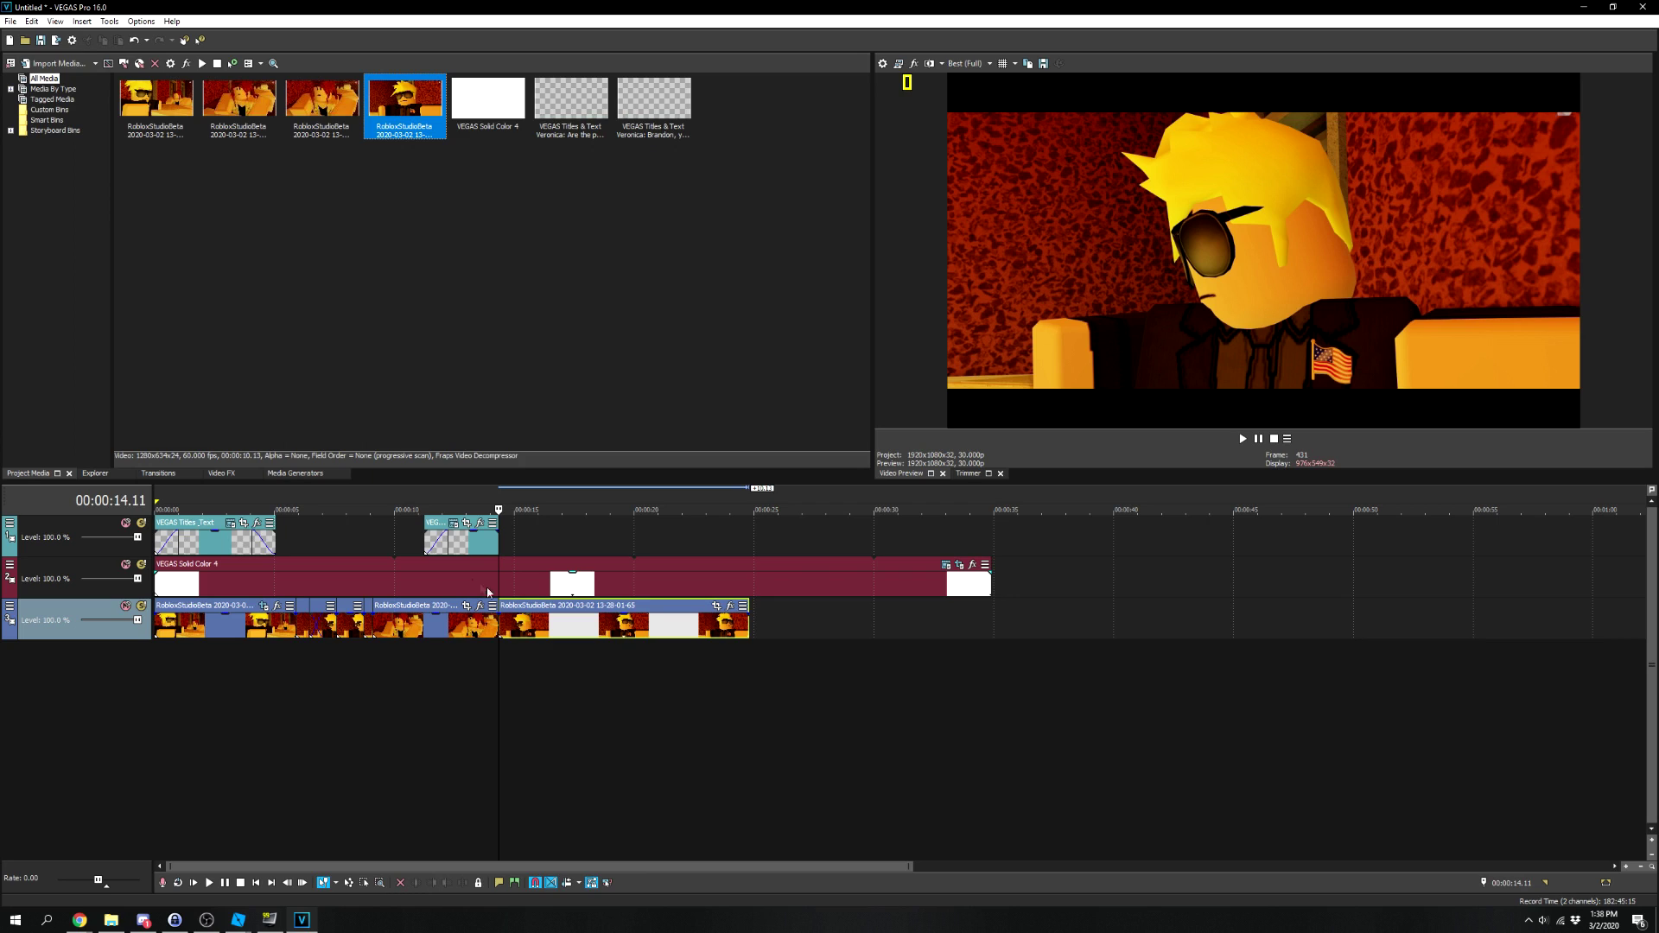
mouse_move(500, 622)
left_mouse_down()
mouse_move(546, 625)
mouse_move(514, 620)
left_mouse_up()
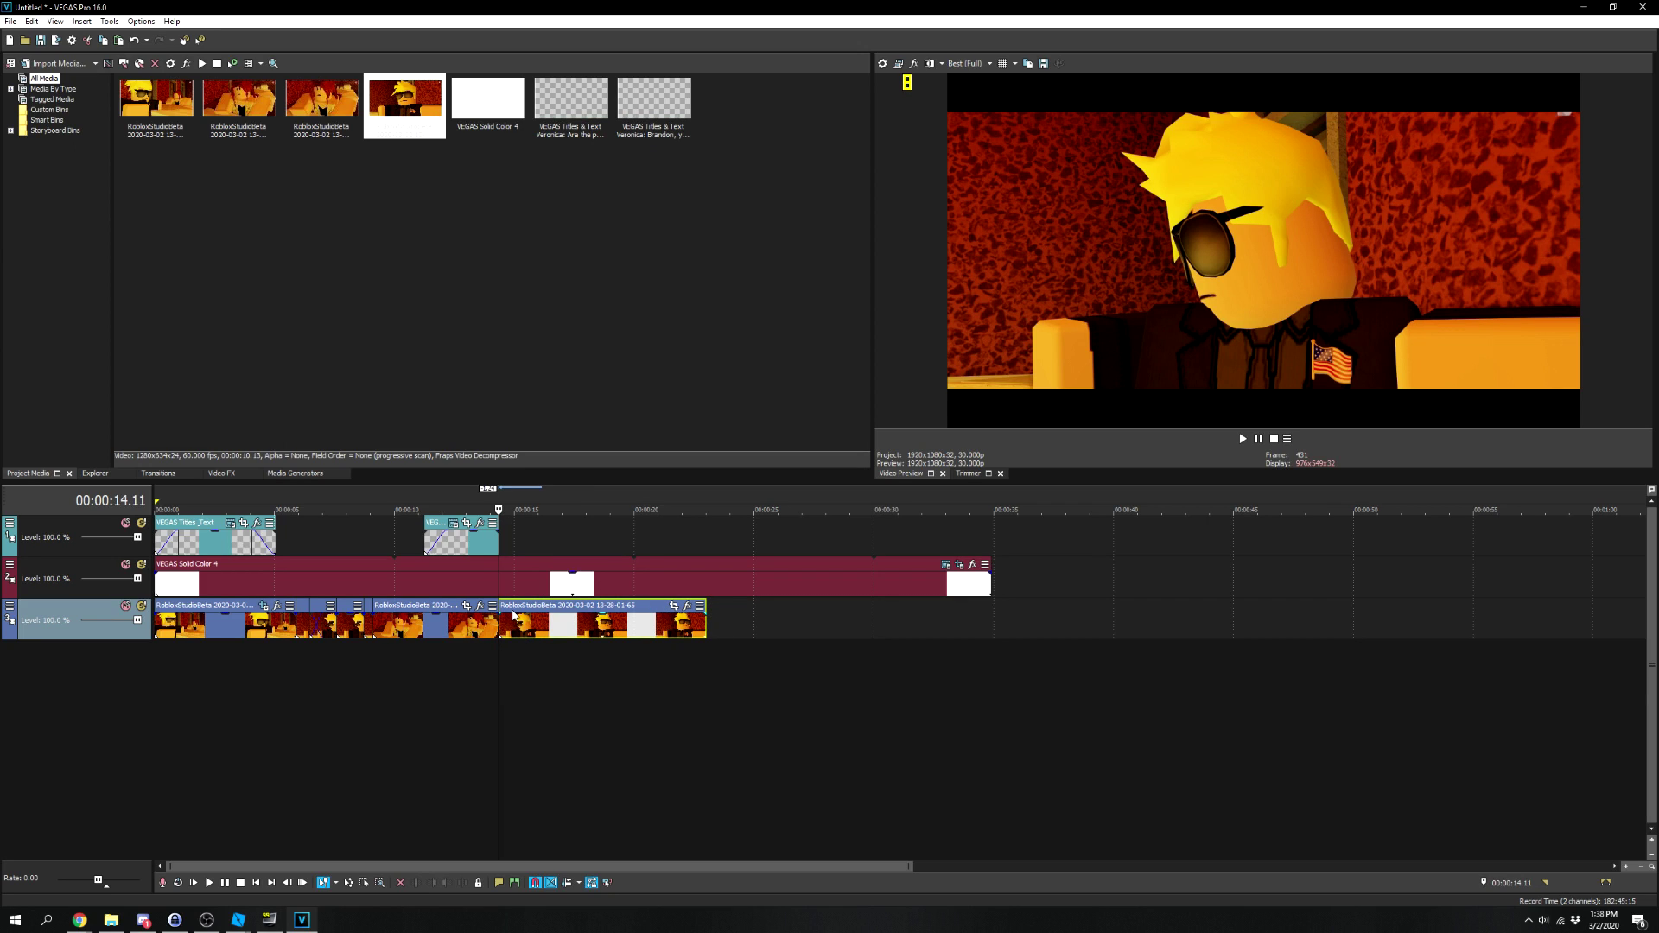
Copy the second subtitle and paste it at 00:00:14.11 as a new copy of the source media.
left_click(466, 549)
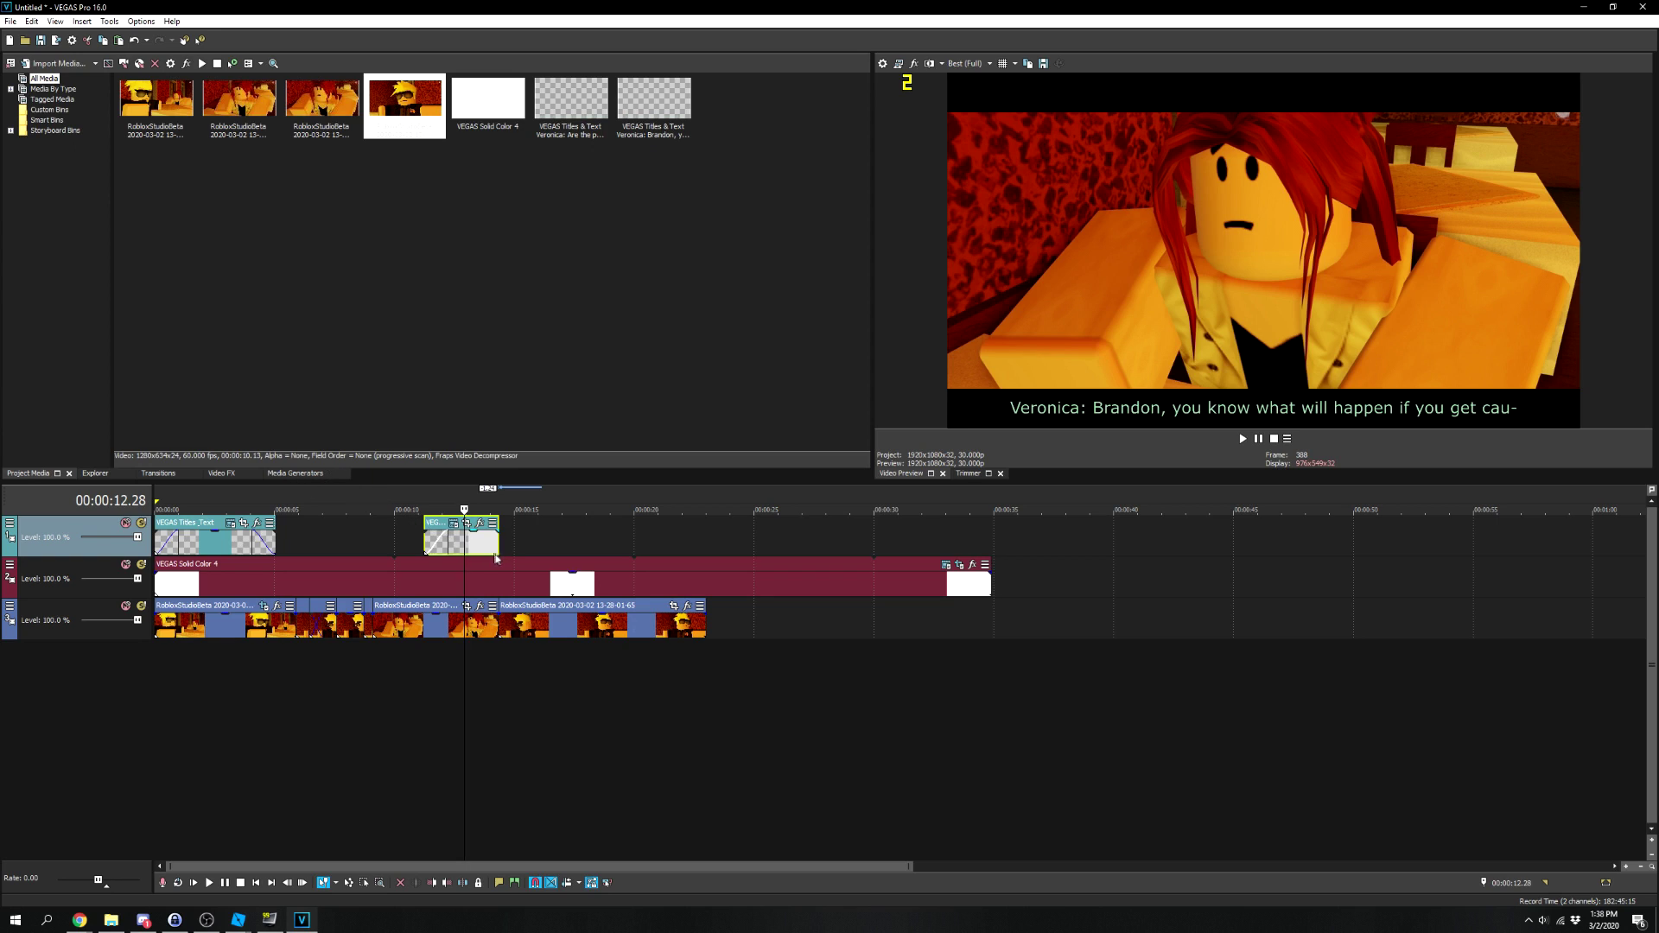
right_click(457, 545)
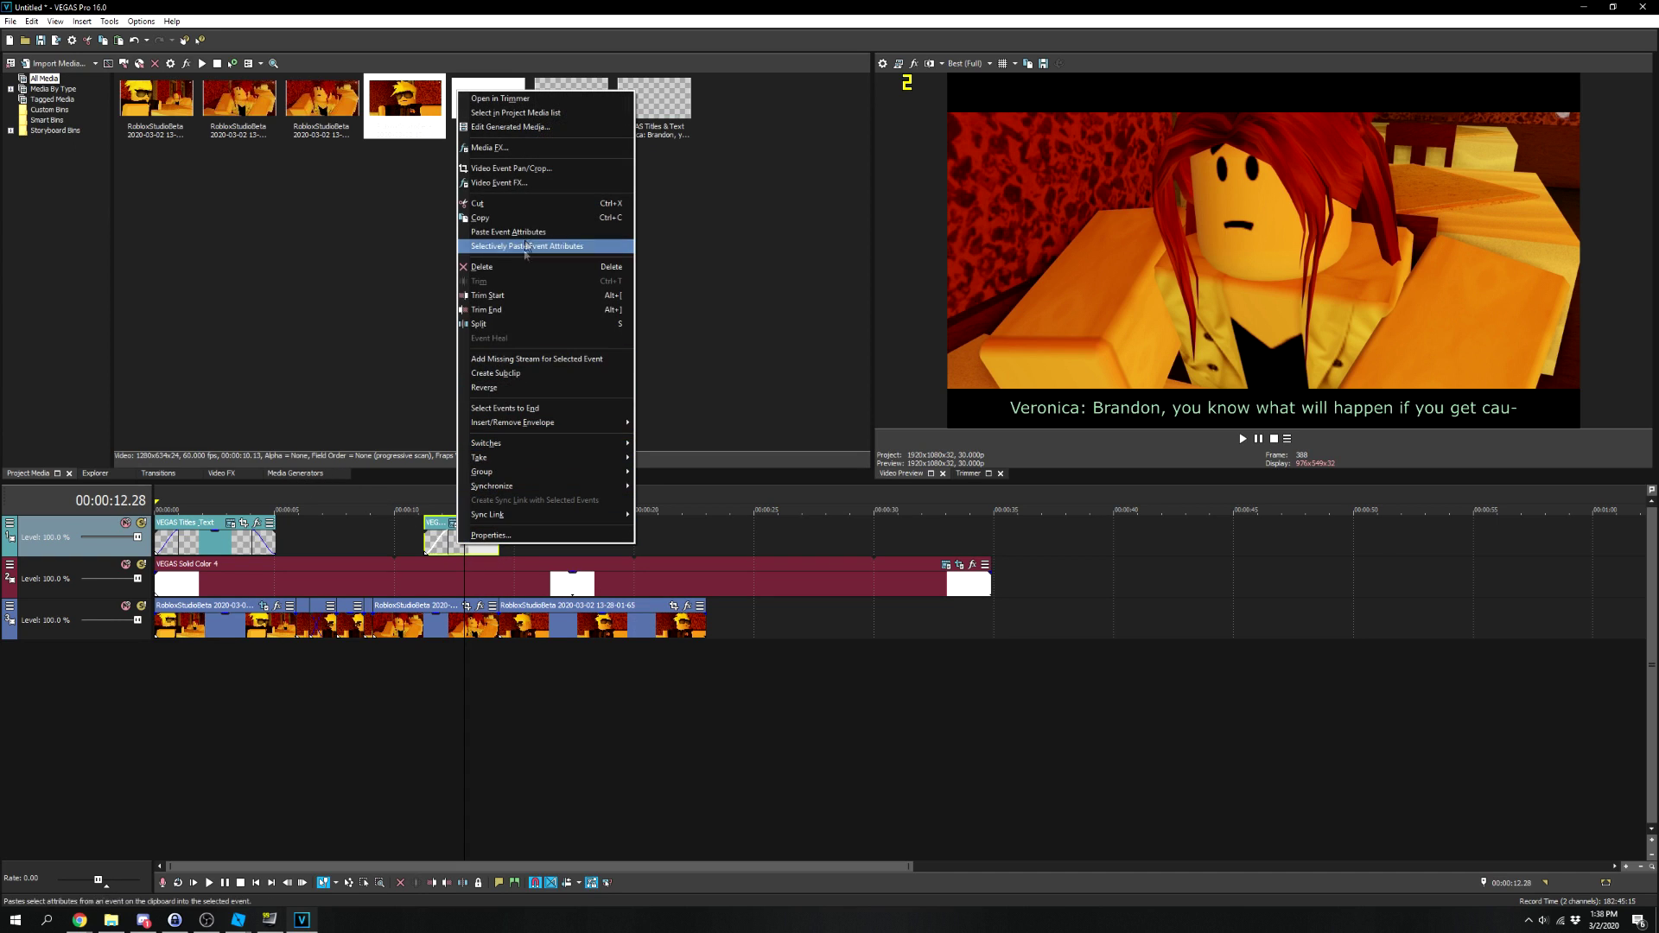
left_click(477, 219)
left_click(502, 547)
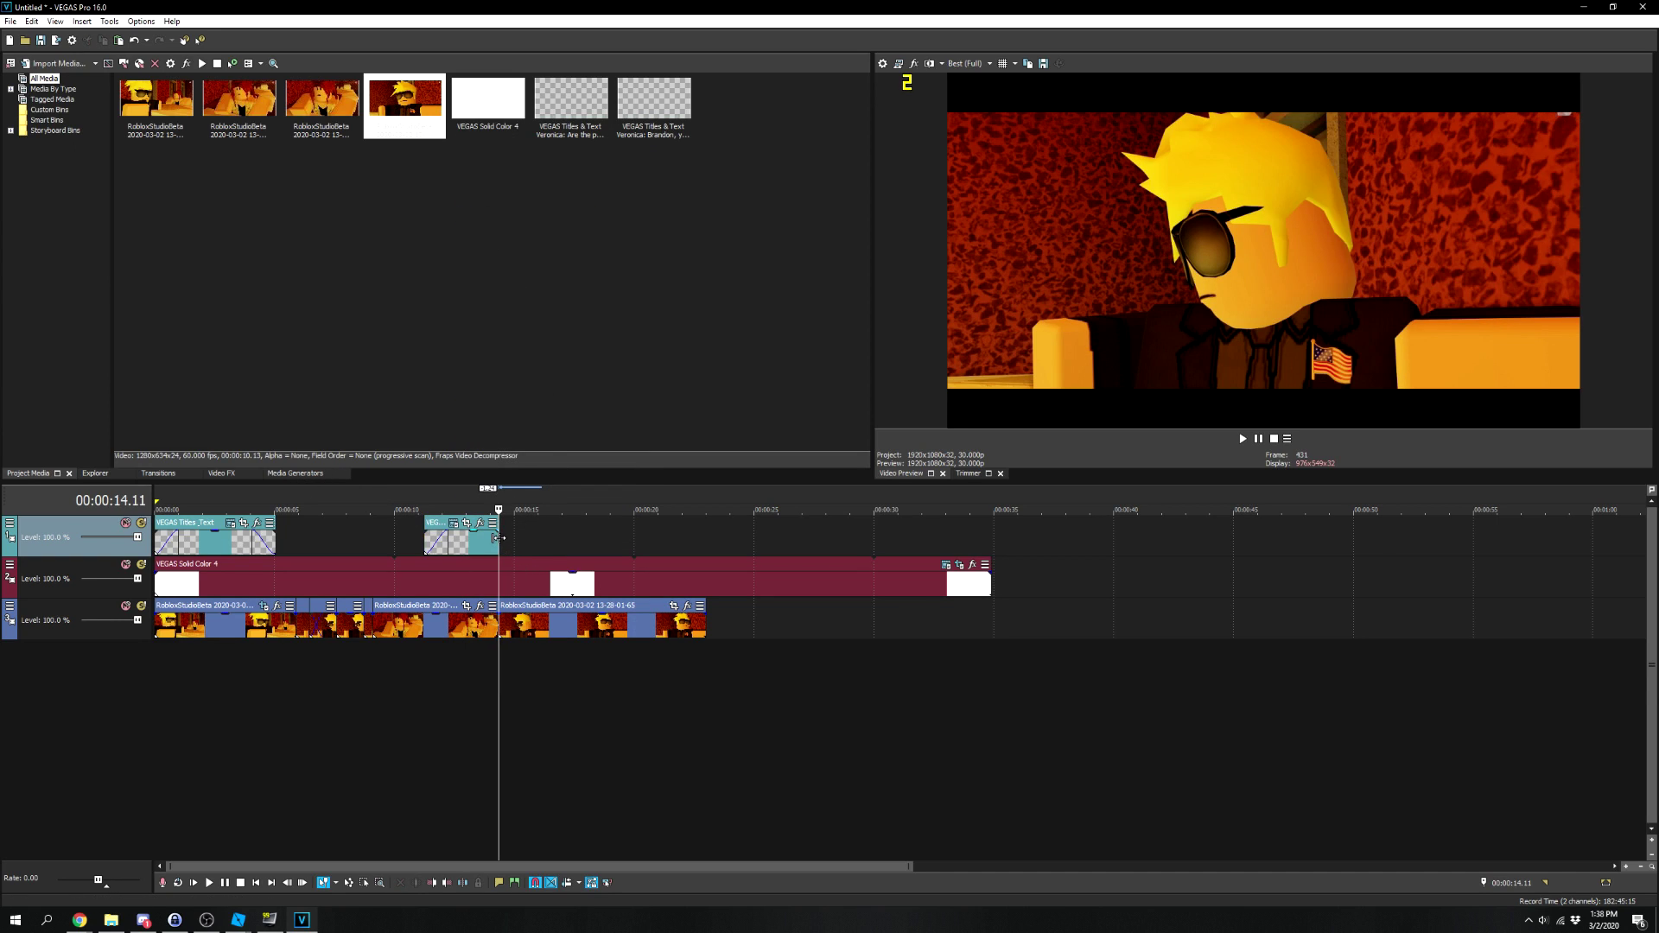
key("ctrl+v")
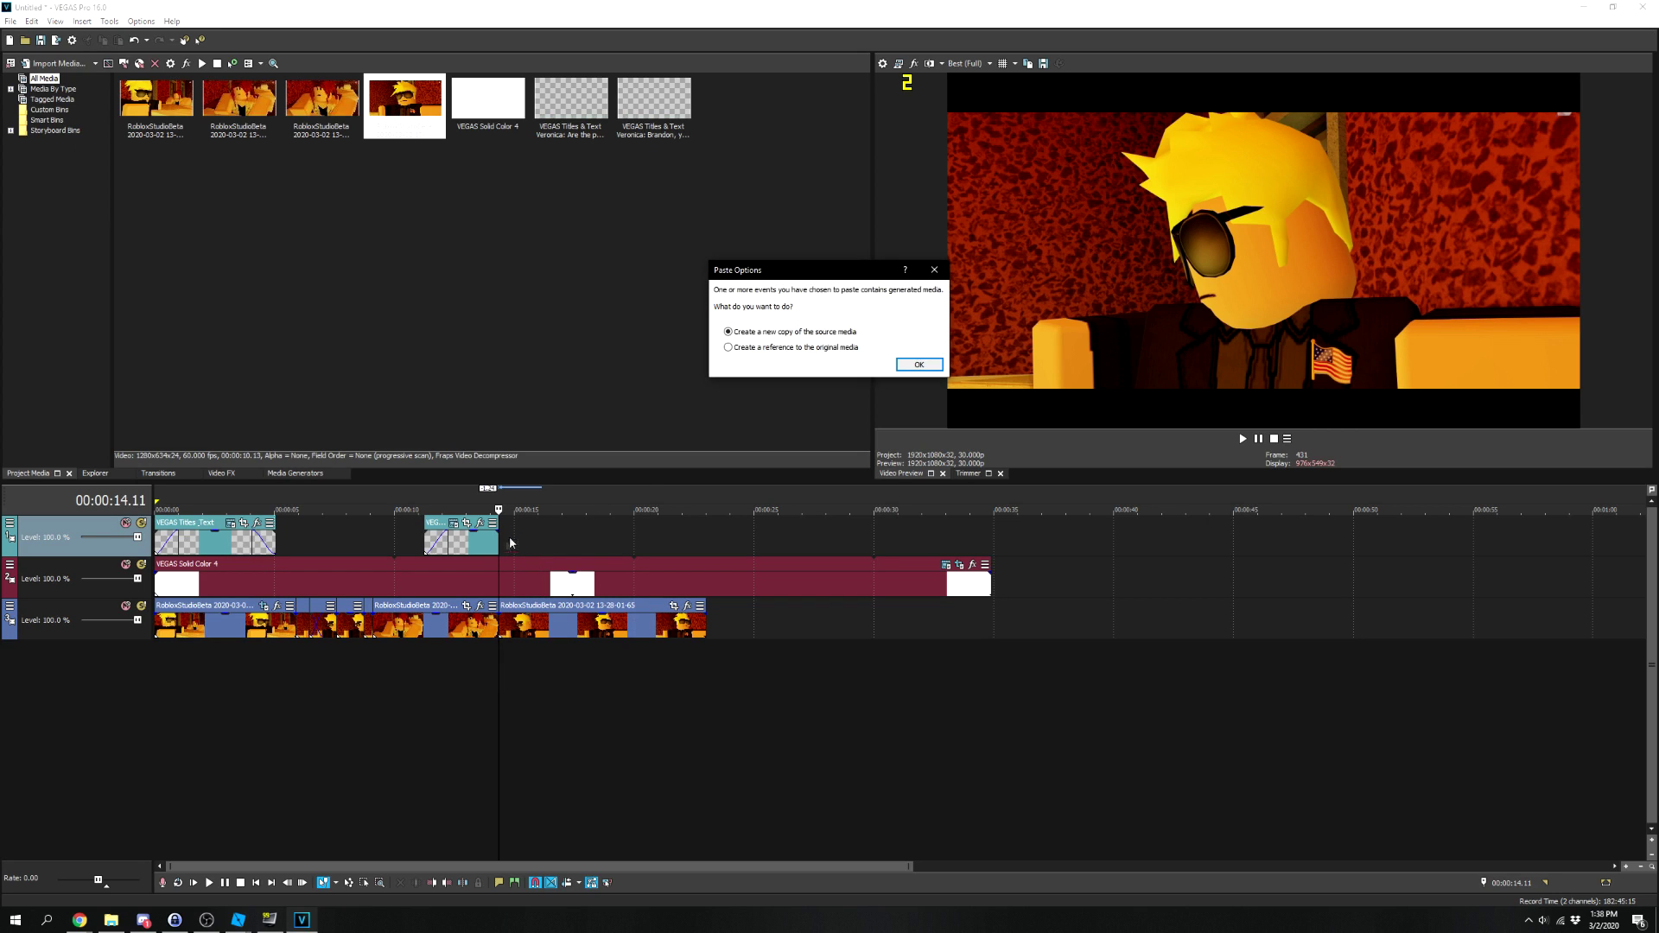
left_click(917, 364)
Replace the pasted third subtitle's text with the blond character's name followed by ": I told you not to ask me about my business.".
left_click(522, 512)
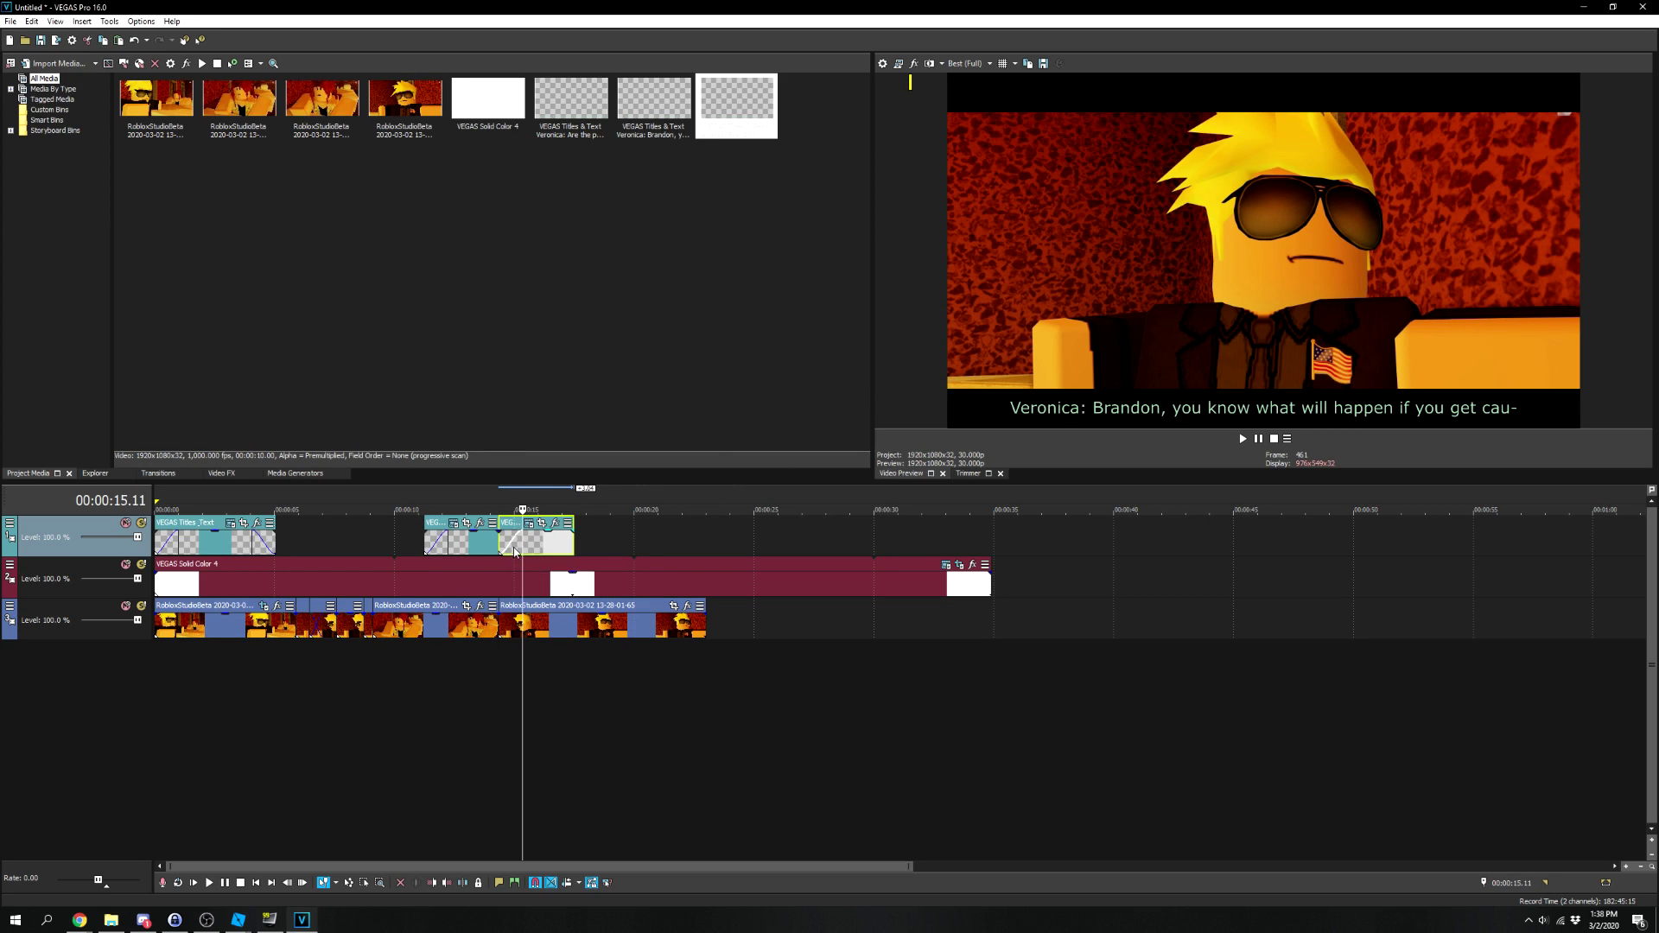
left_click(505, 546)
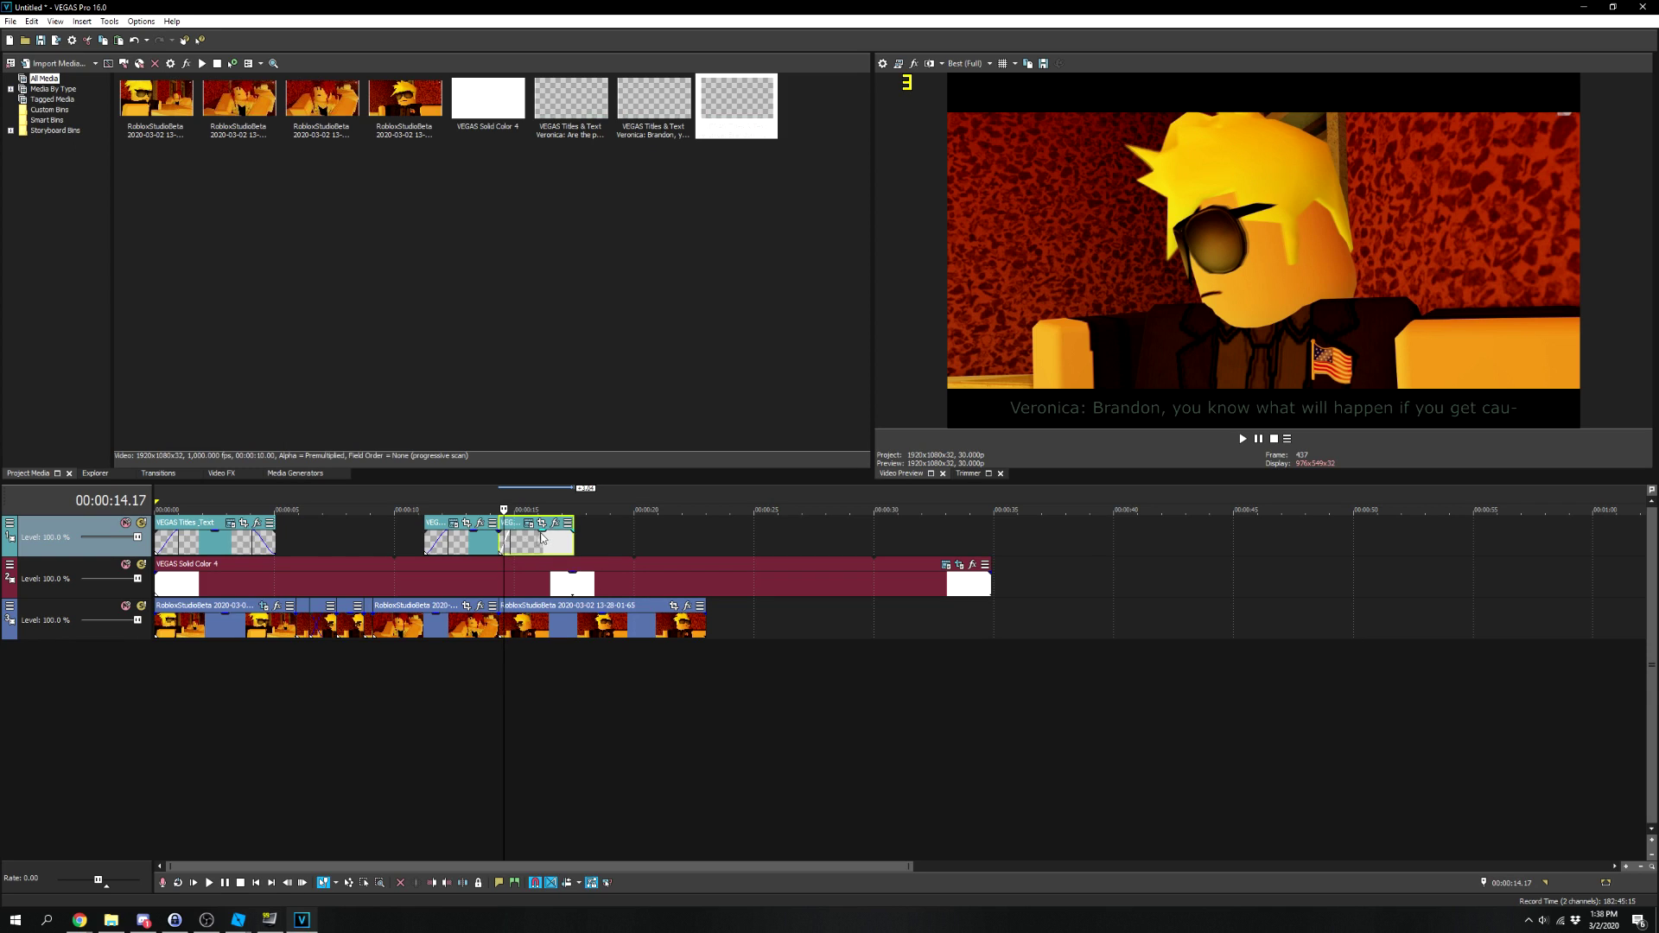
left_click(517, 555)
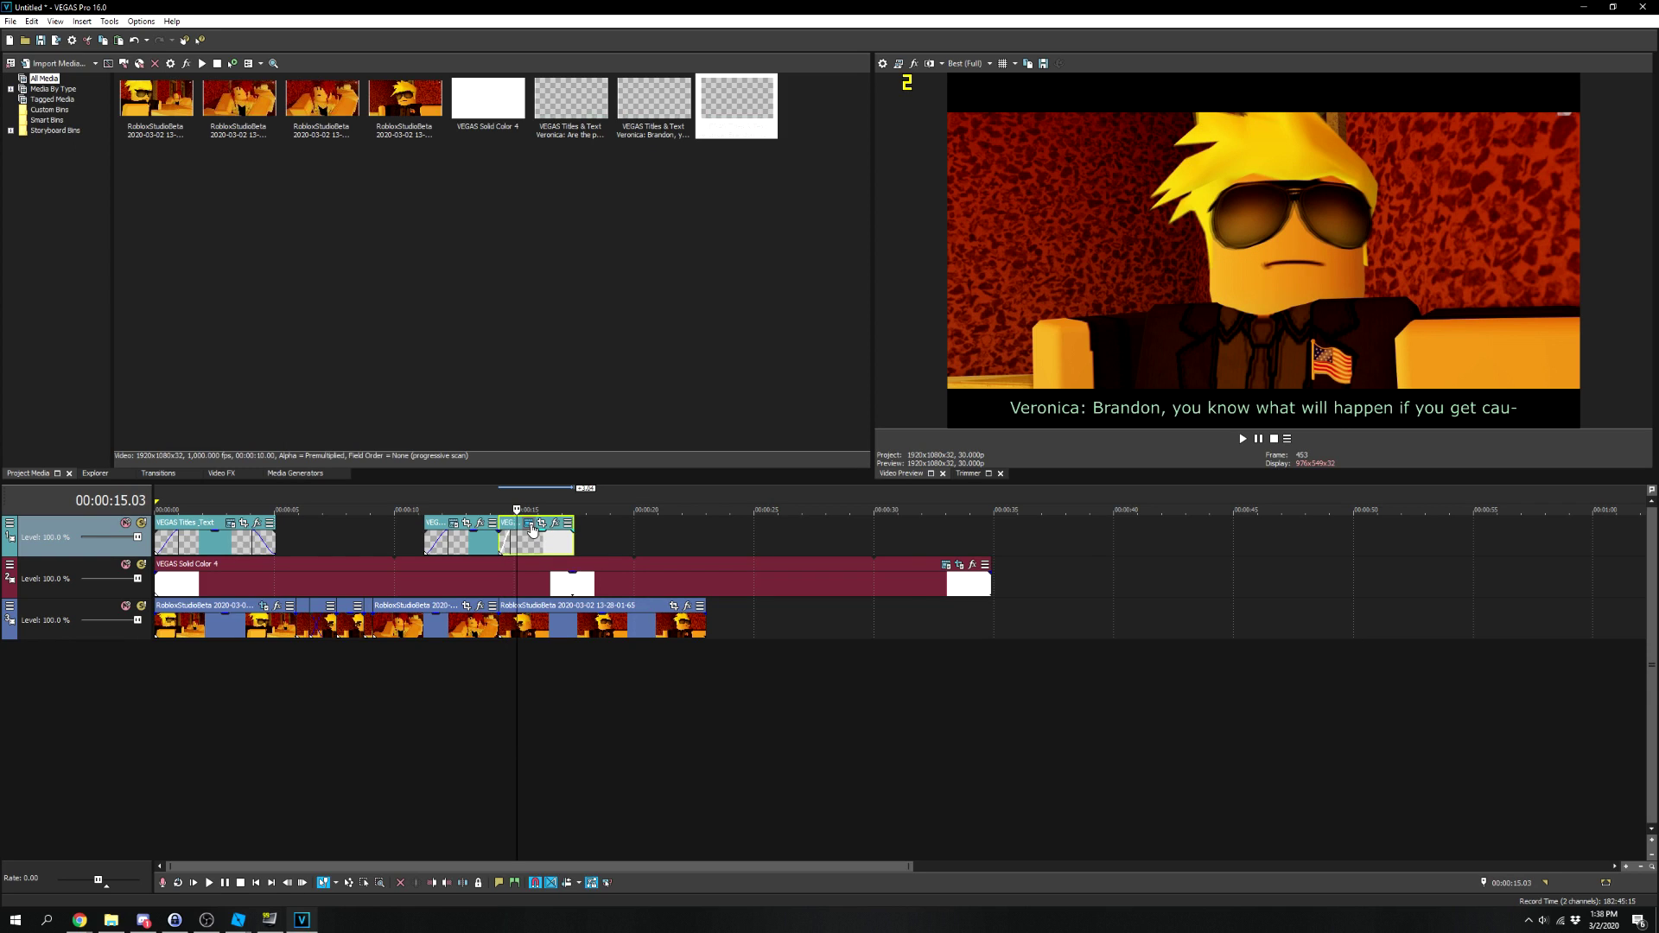
left_click(532, 527)
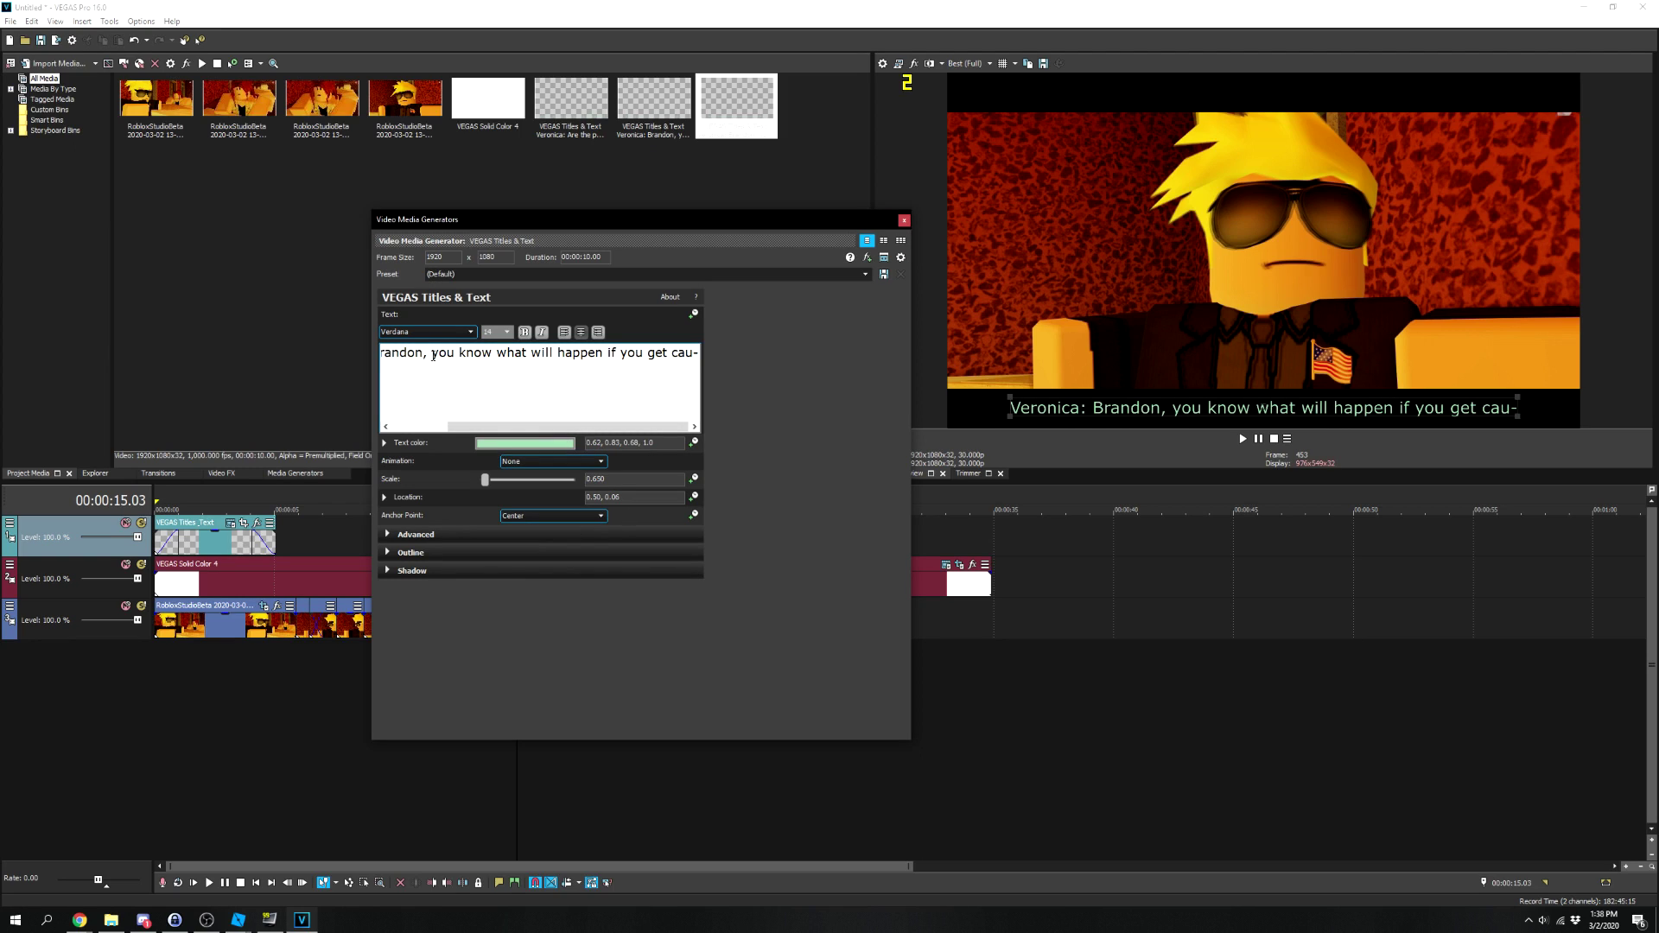
left_click_drag(432, 354, 863, 370)
key("BackSpace")
key("BackSpace")
key("BackSpace")
key("BackSpace")
key("BackSpace")
key("BackSpace")
key("BackSpace")
key("BackSpace")
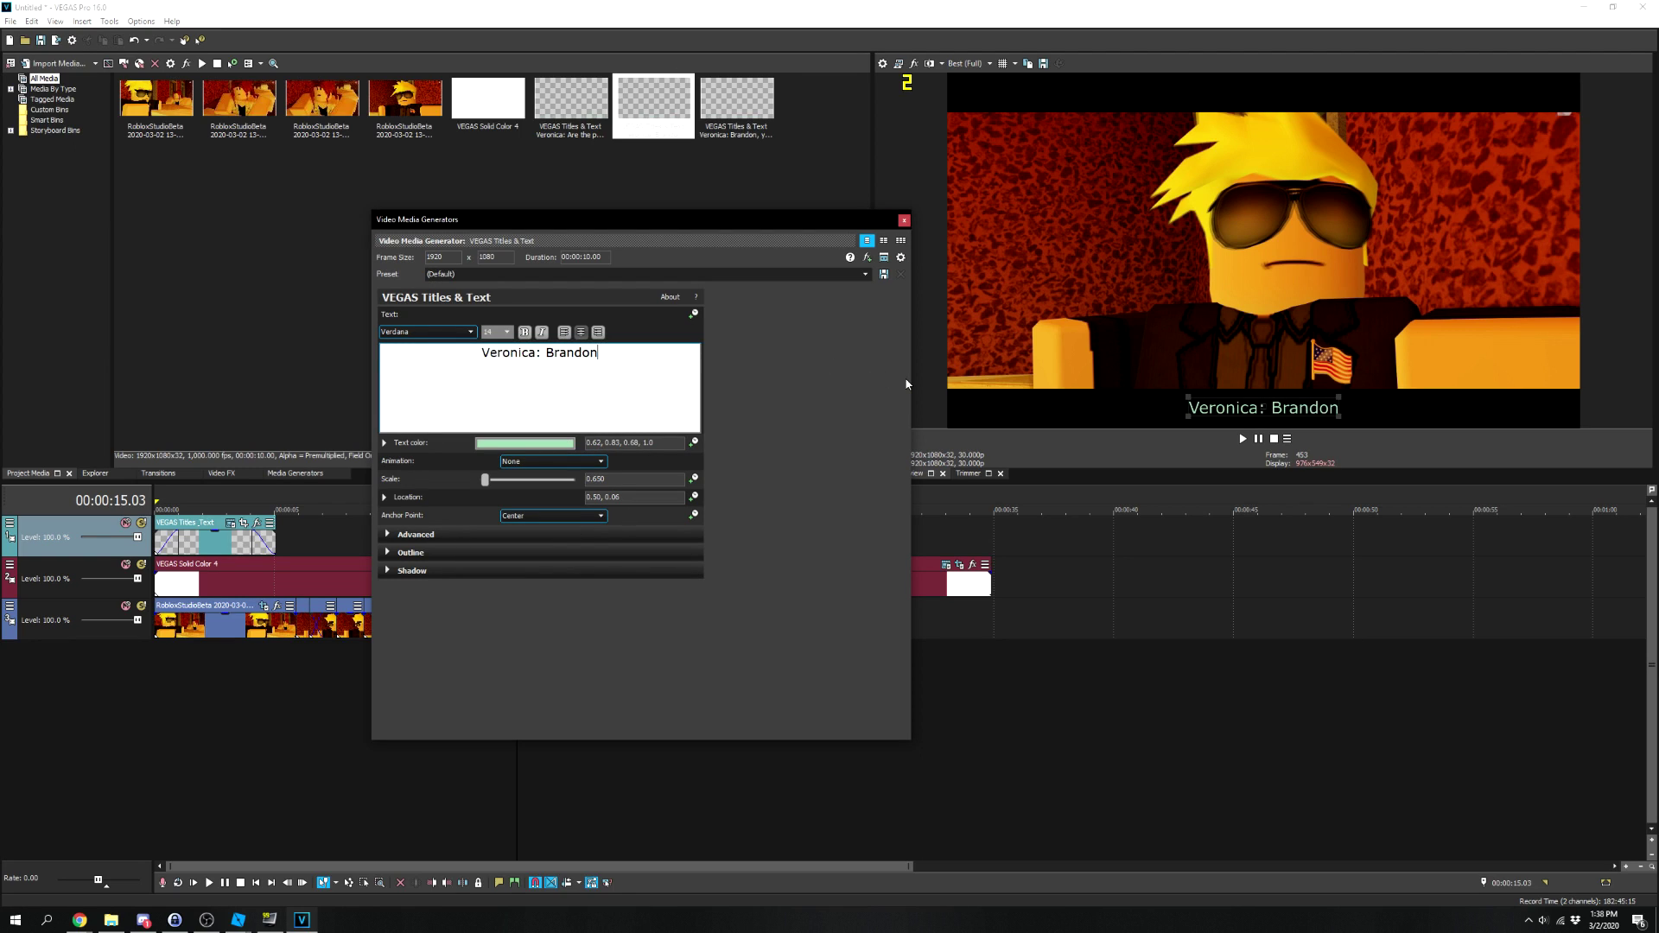
type("Bran")
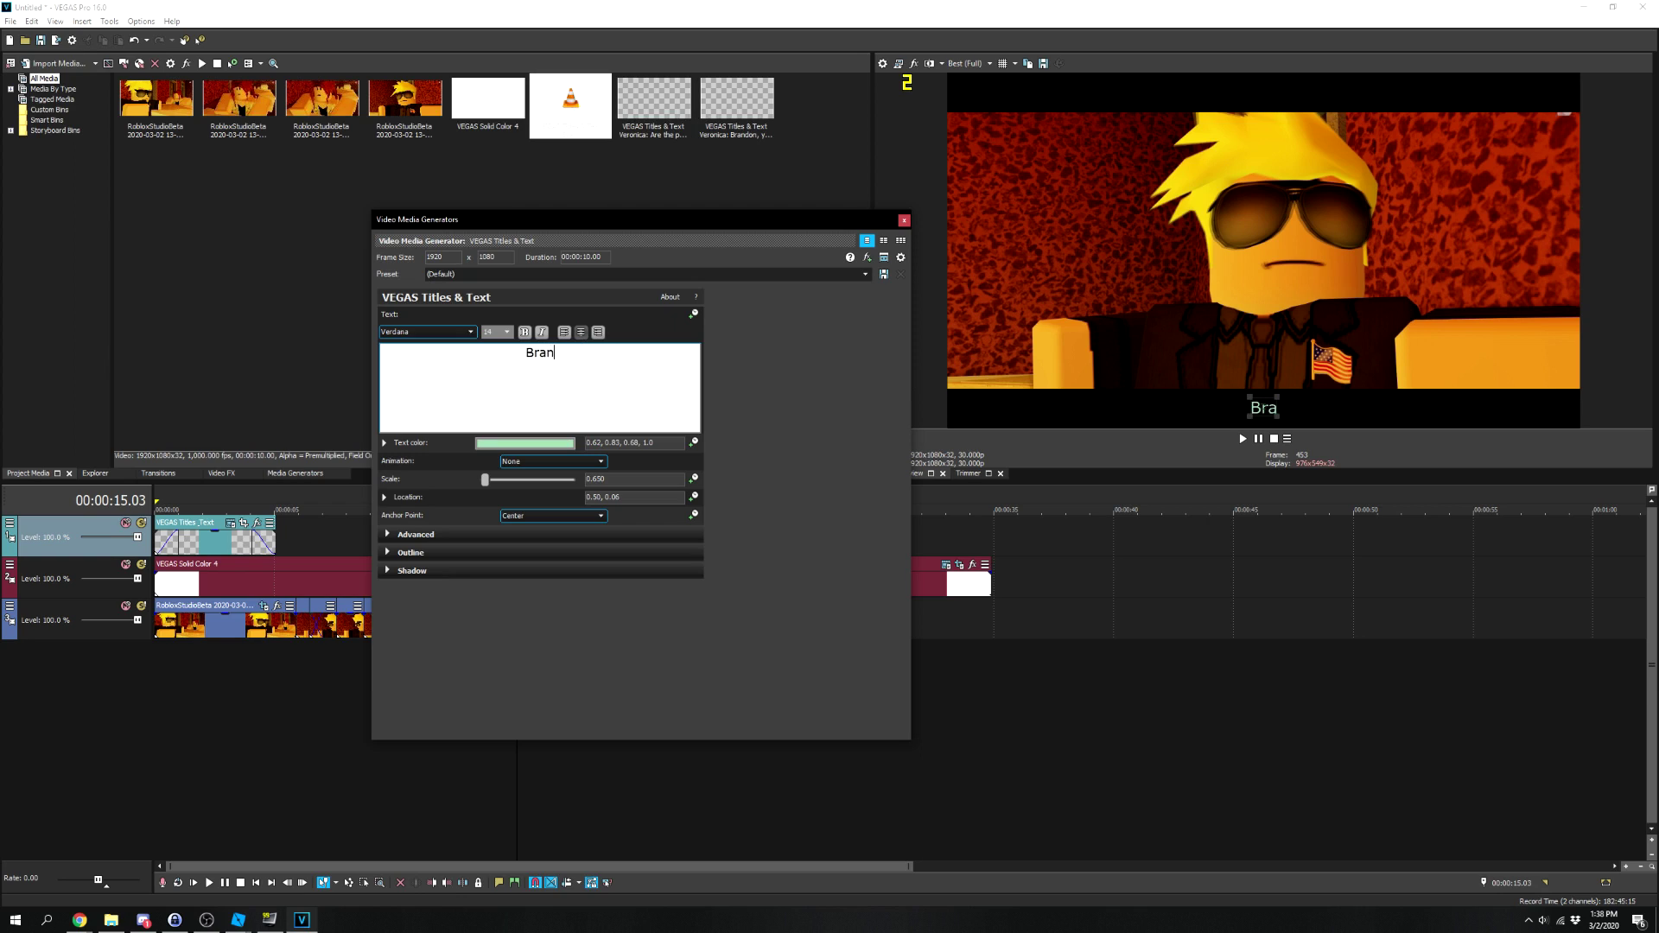
type("don: I told you not to ask me")
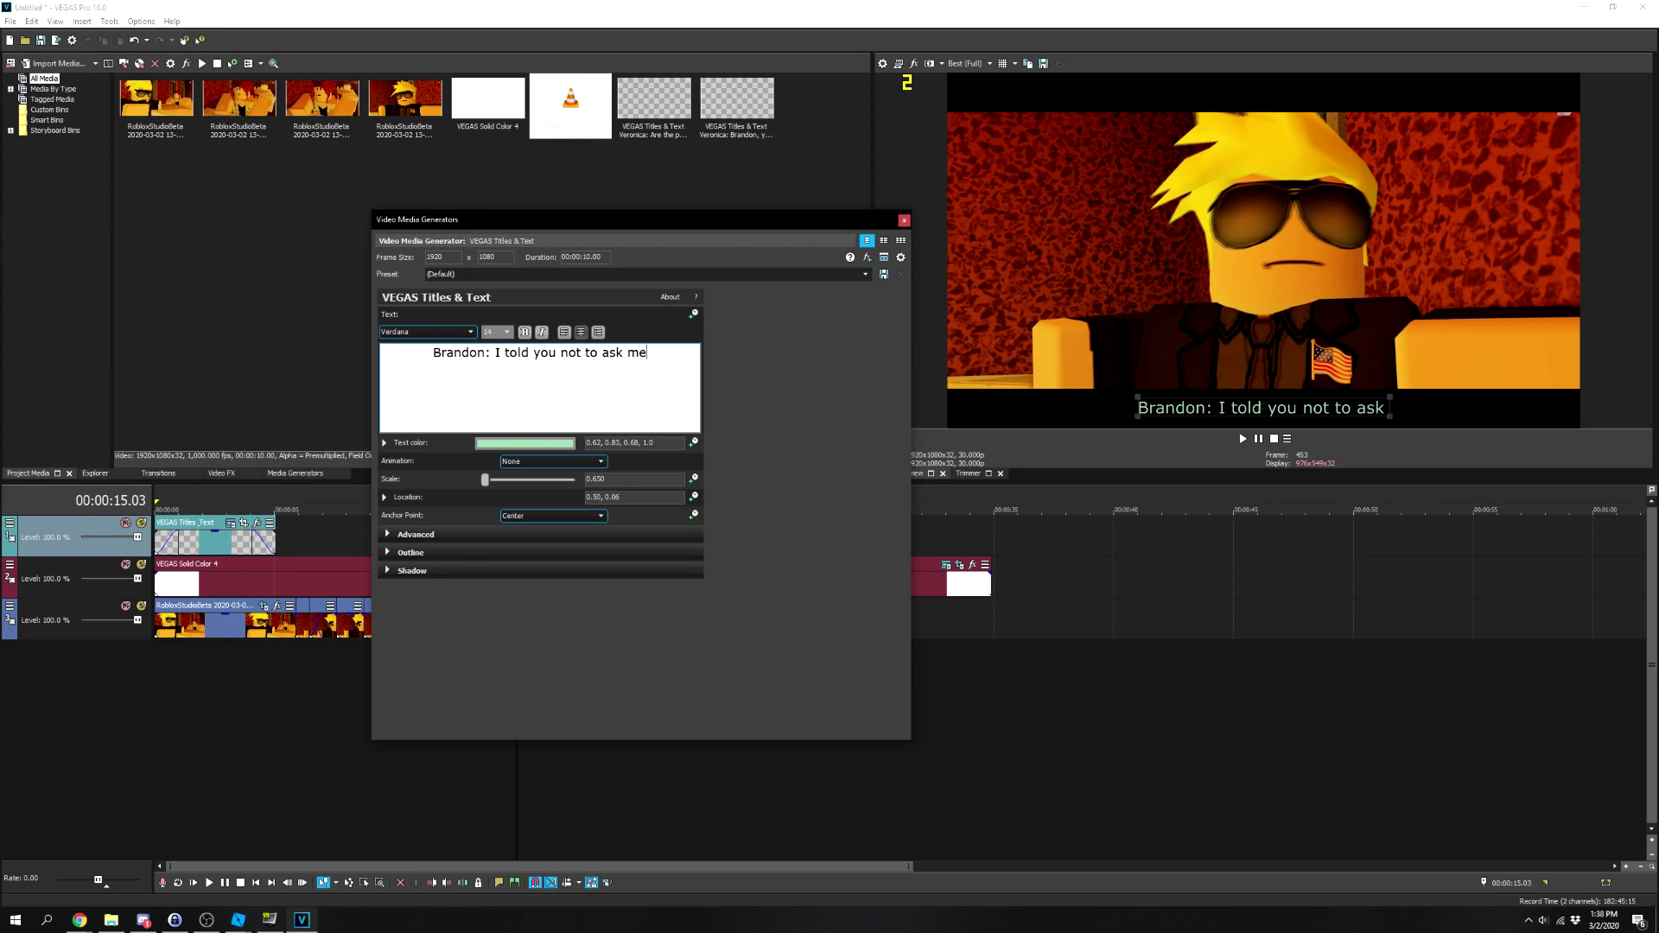
type(" about my business.")
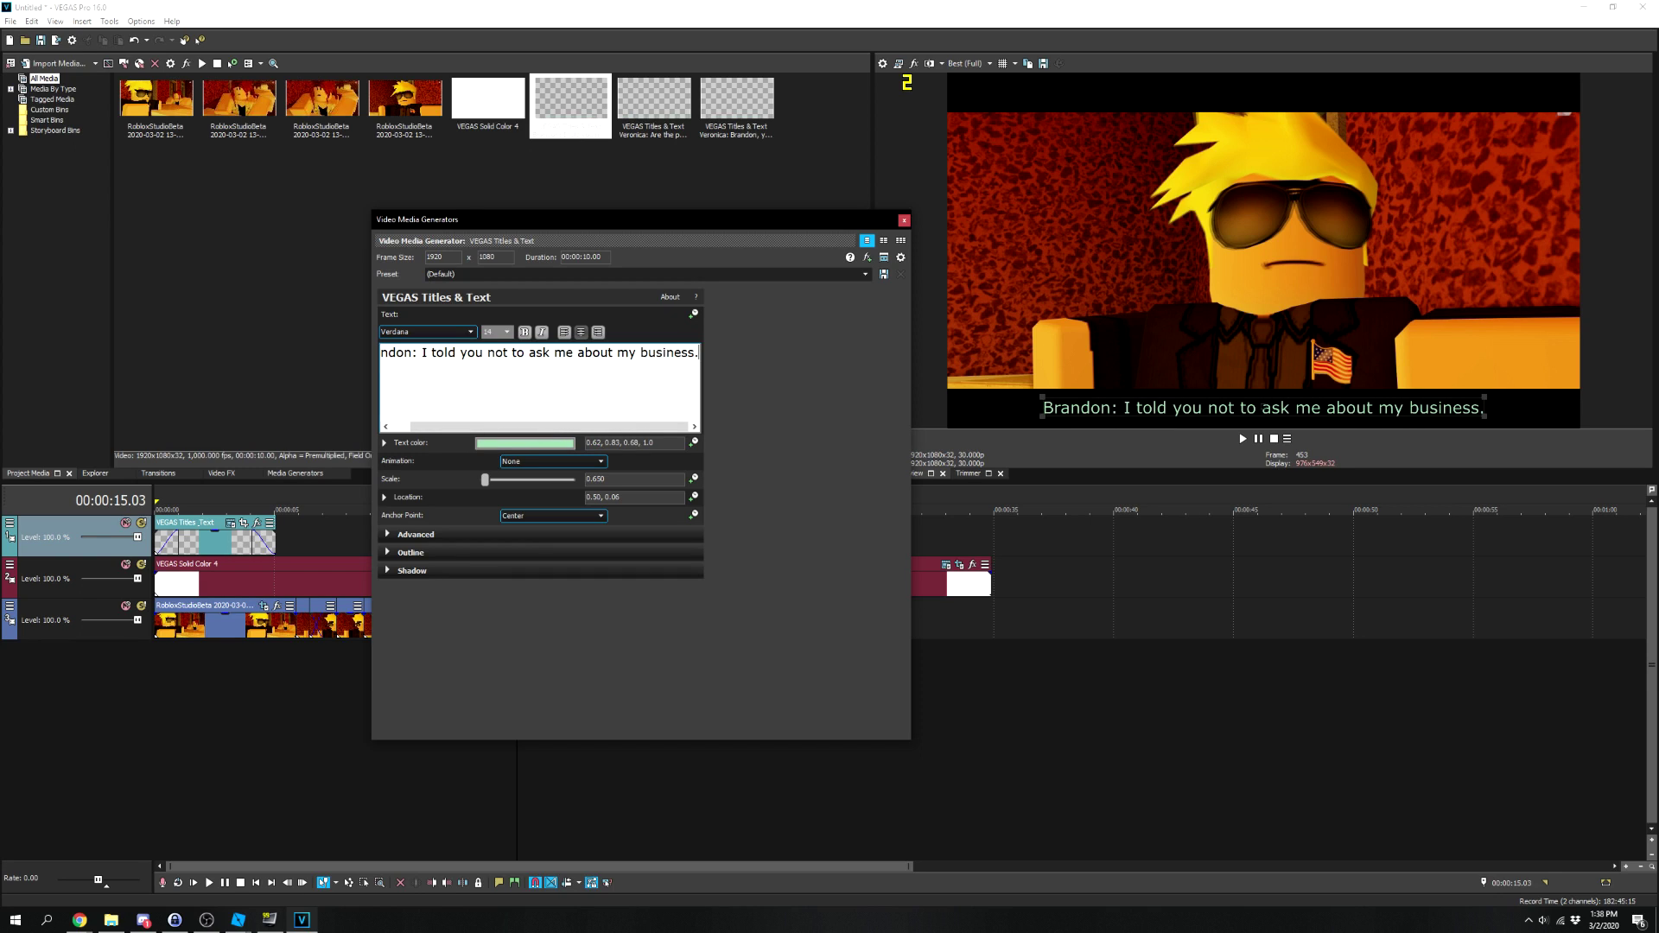
Color the third subtitle's text orange (1.0, 0.51, 0.25), set its scale to 0.706 and close its generator settings.
left_click(539, 444)
left_click_drag(527, 517, 451, 541)
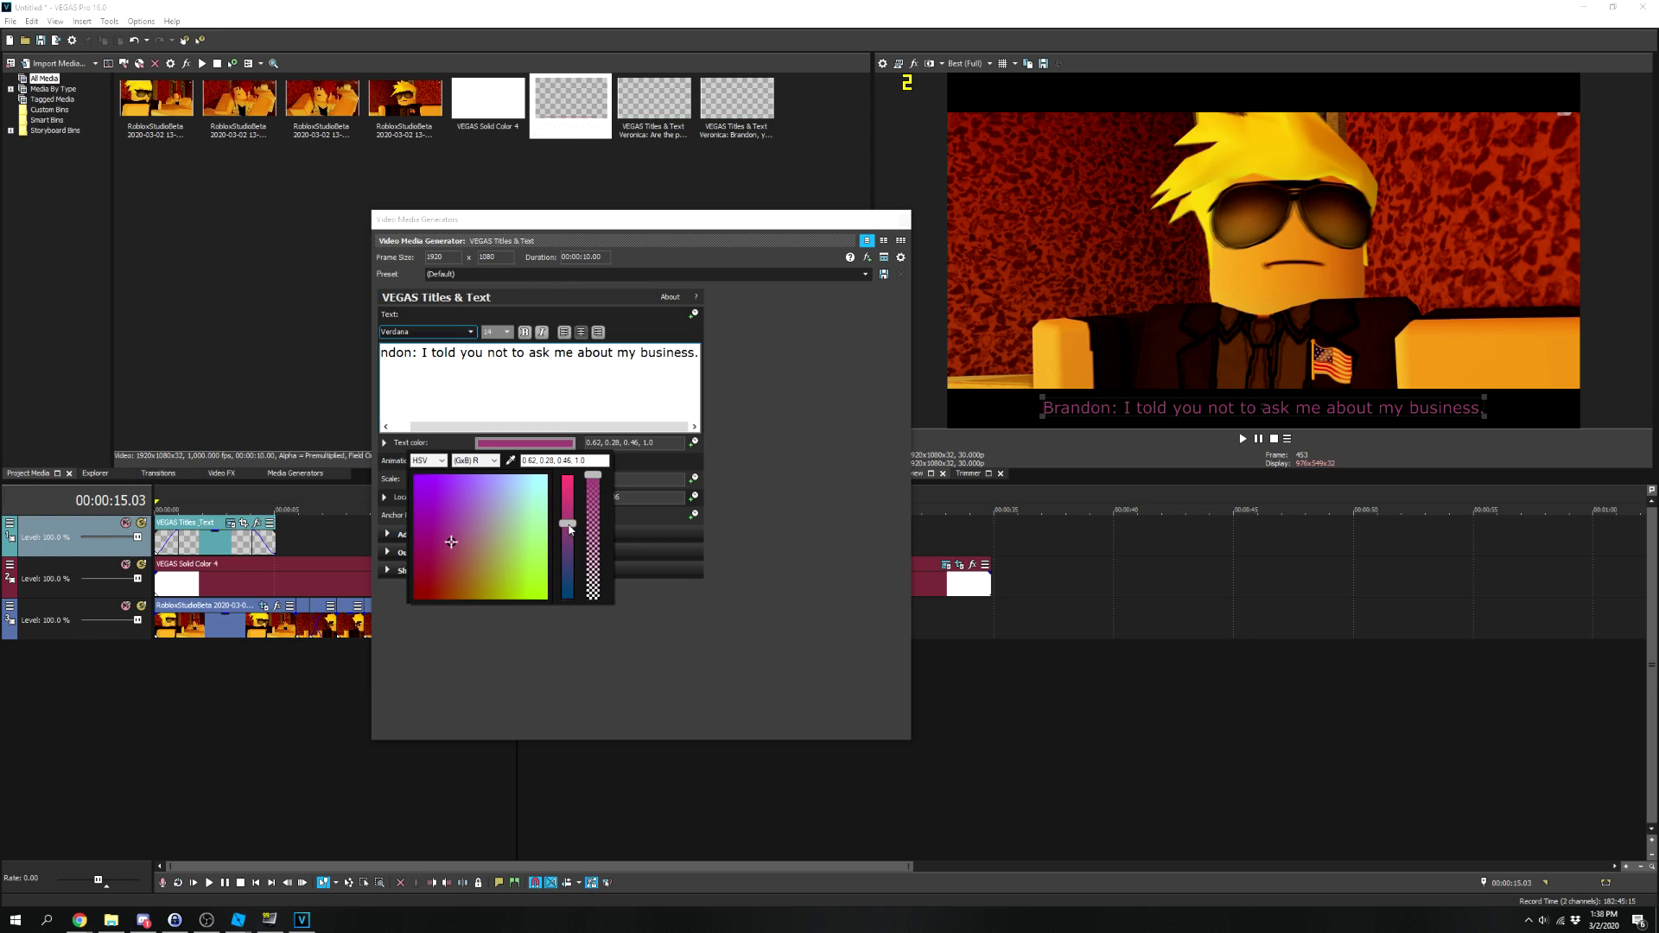
left_click_drag(570, 530, 535, 449)
mouse_move(449, 545)
left_mouse_down()
mouse_move(419, 591)
mouse_move(436, 566)
mouse_move(488, 588)
mouse_move(537, 572)
mouse_move(482, 577)
mouse_move(491, 562)
left_mouse_up()
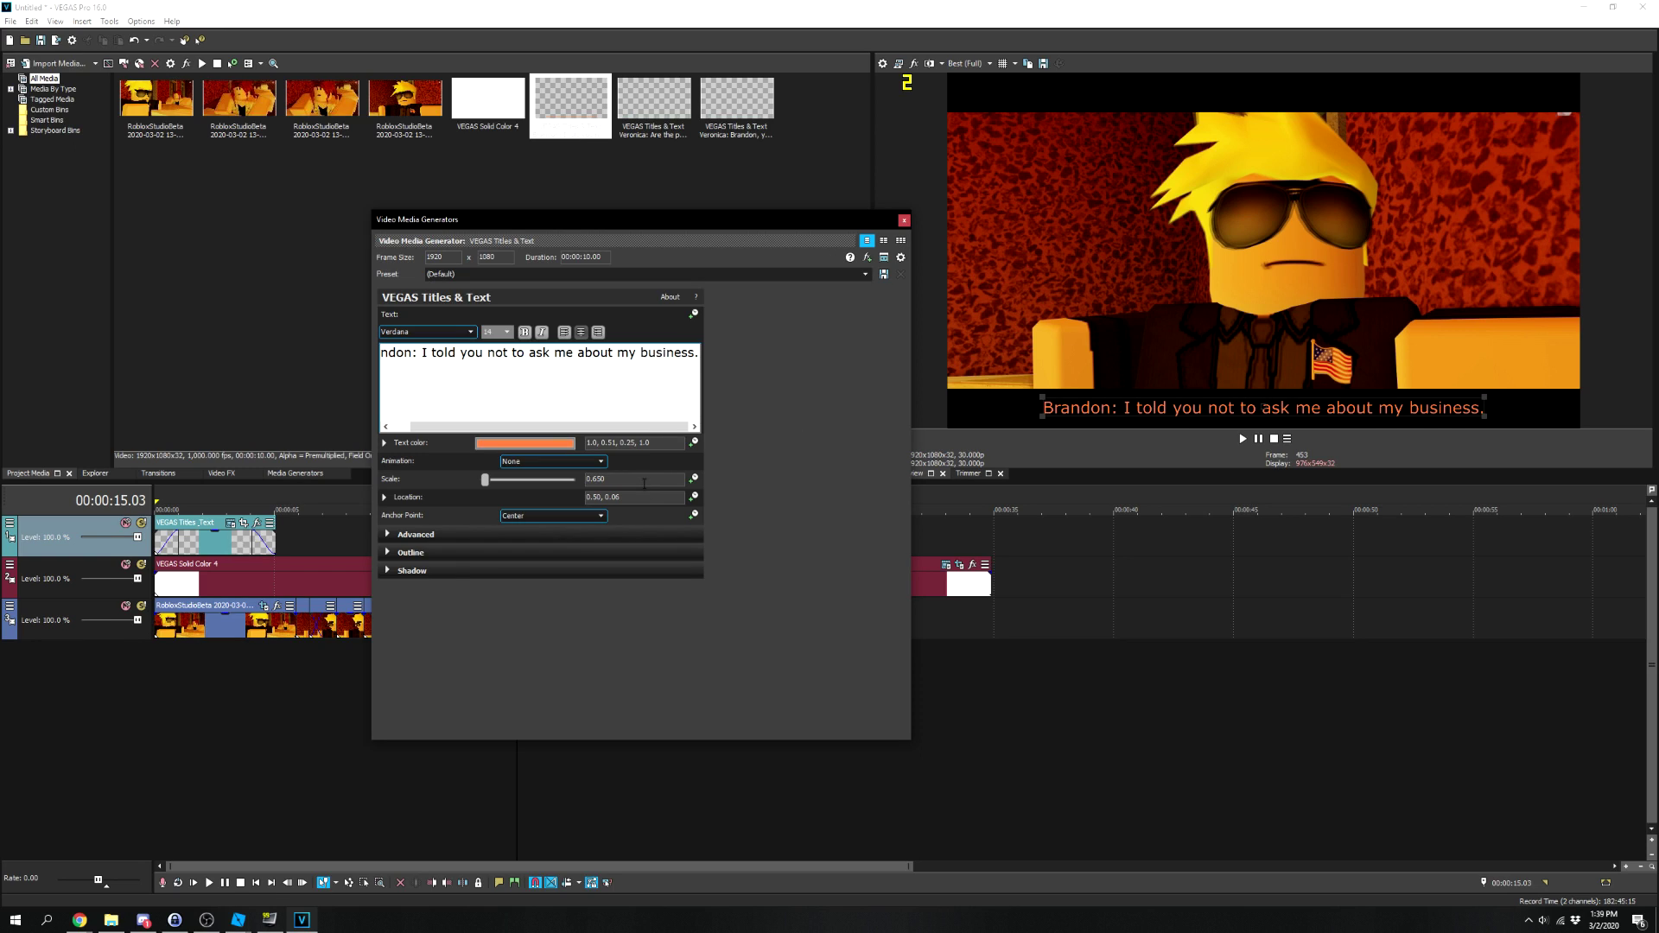
left_click_drag(487, 488, 488, 491)
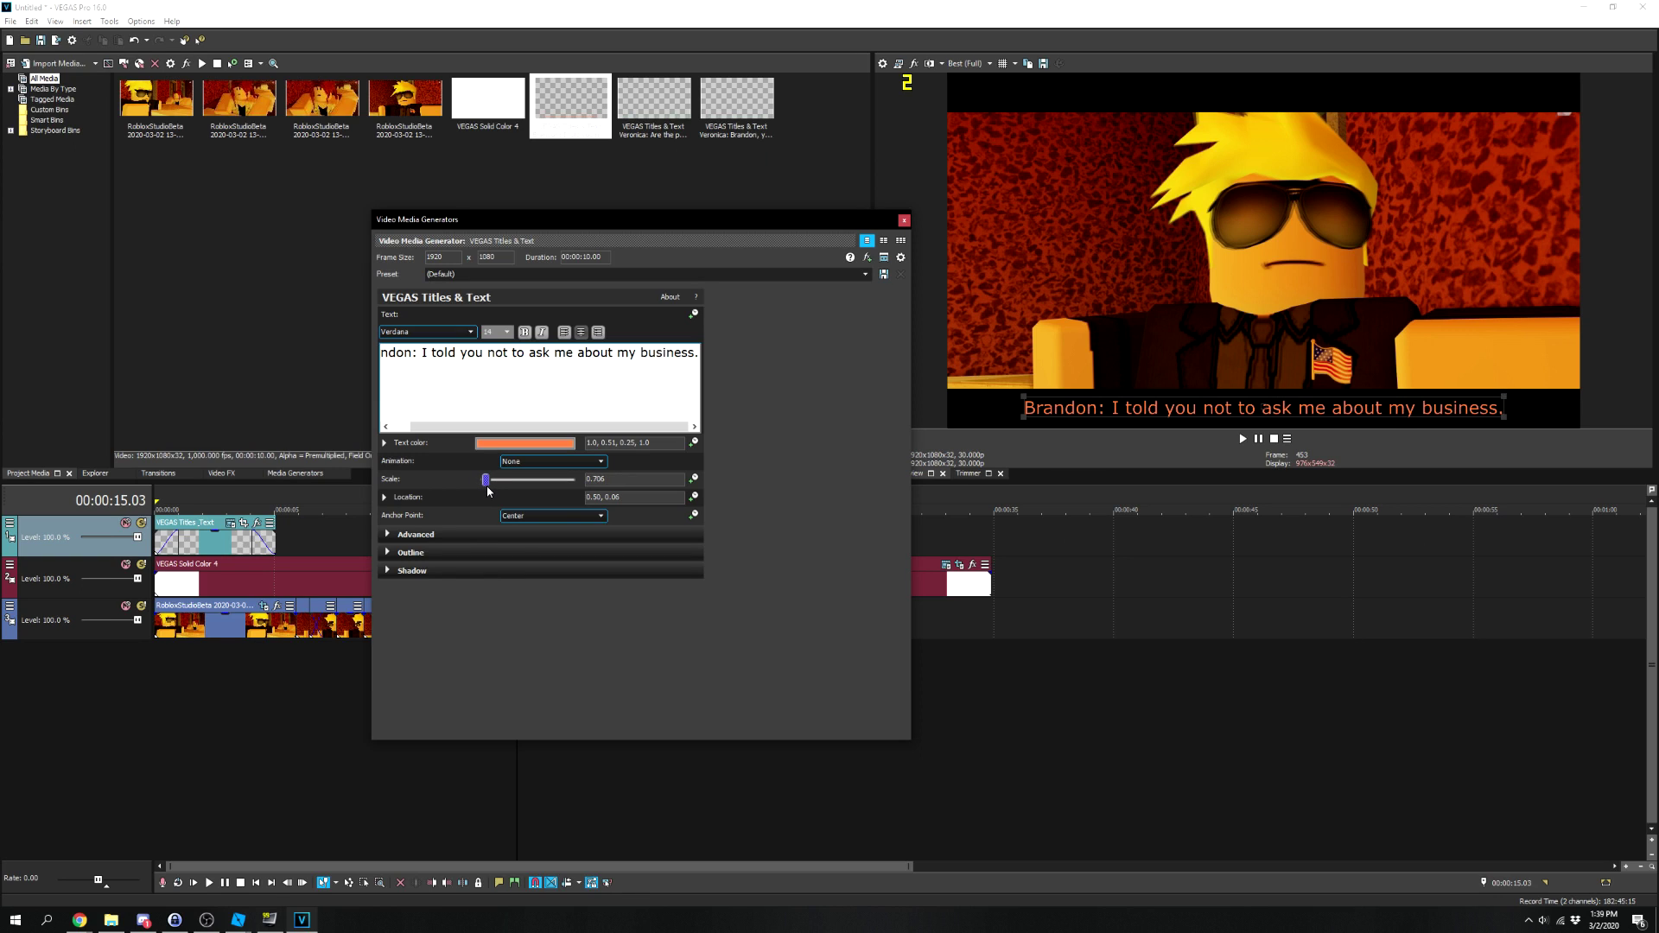
left_click(903, 221)
Extend the third subtitle to about 00:00:19.22 with a fade-out of about one second, and shorten the close-up beneath to about 20 seconds.
left_click(412, 710)
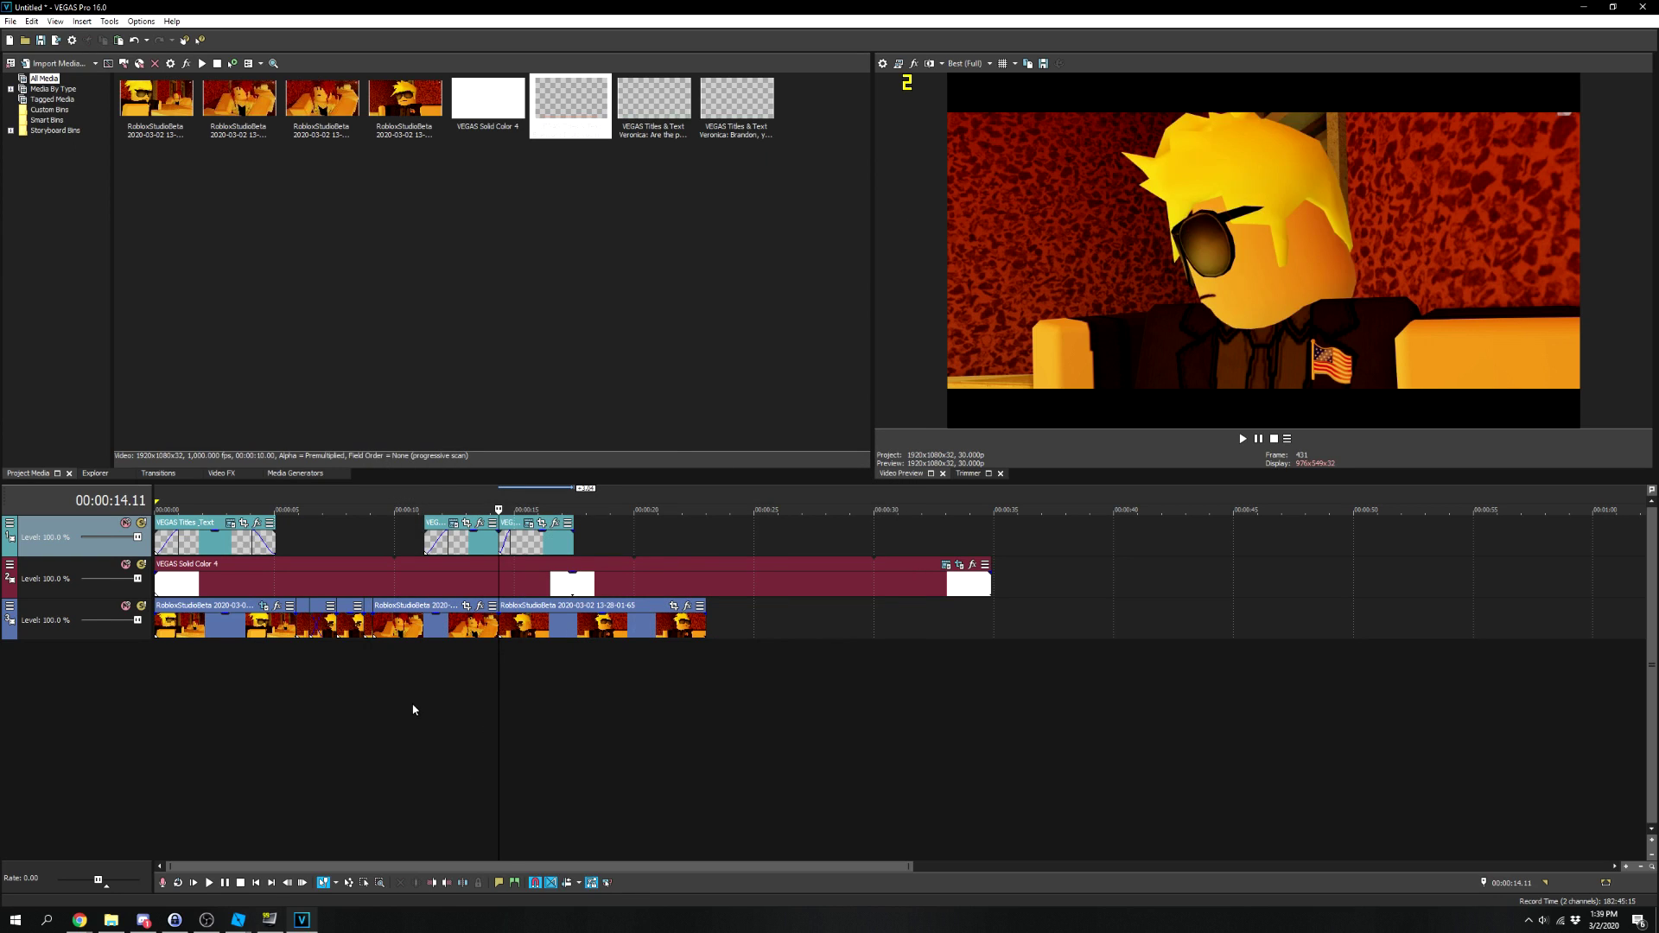
key("space")
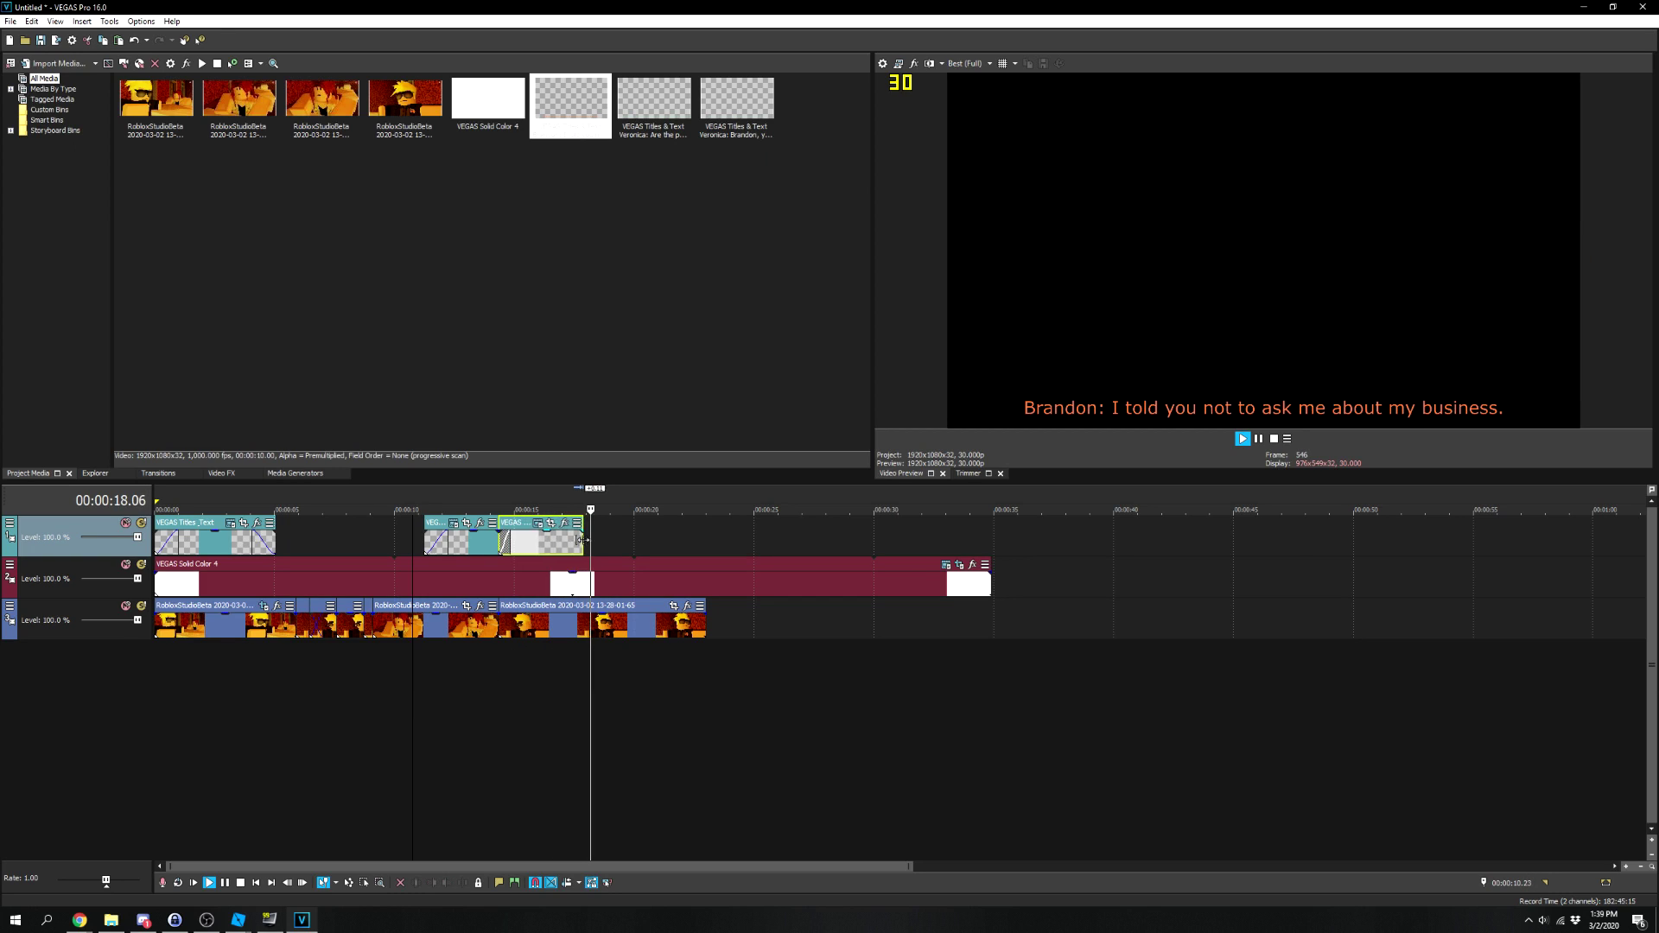
left_click_drag(573, 542, 625, 541)
key("space")
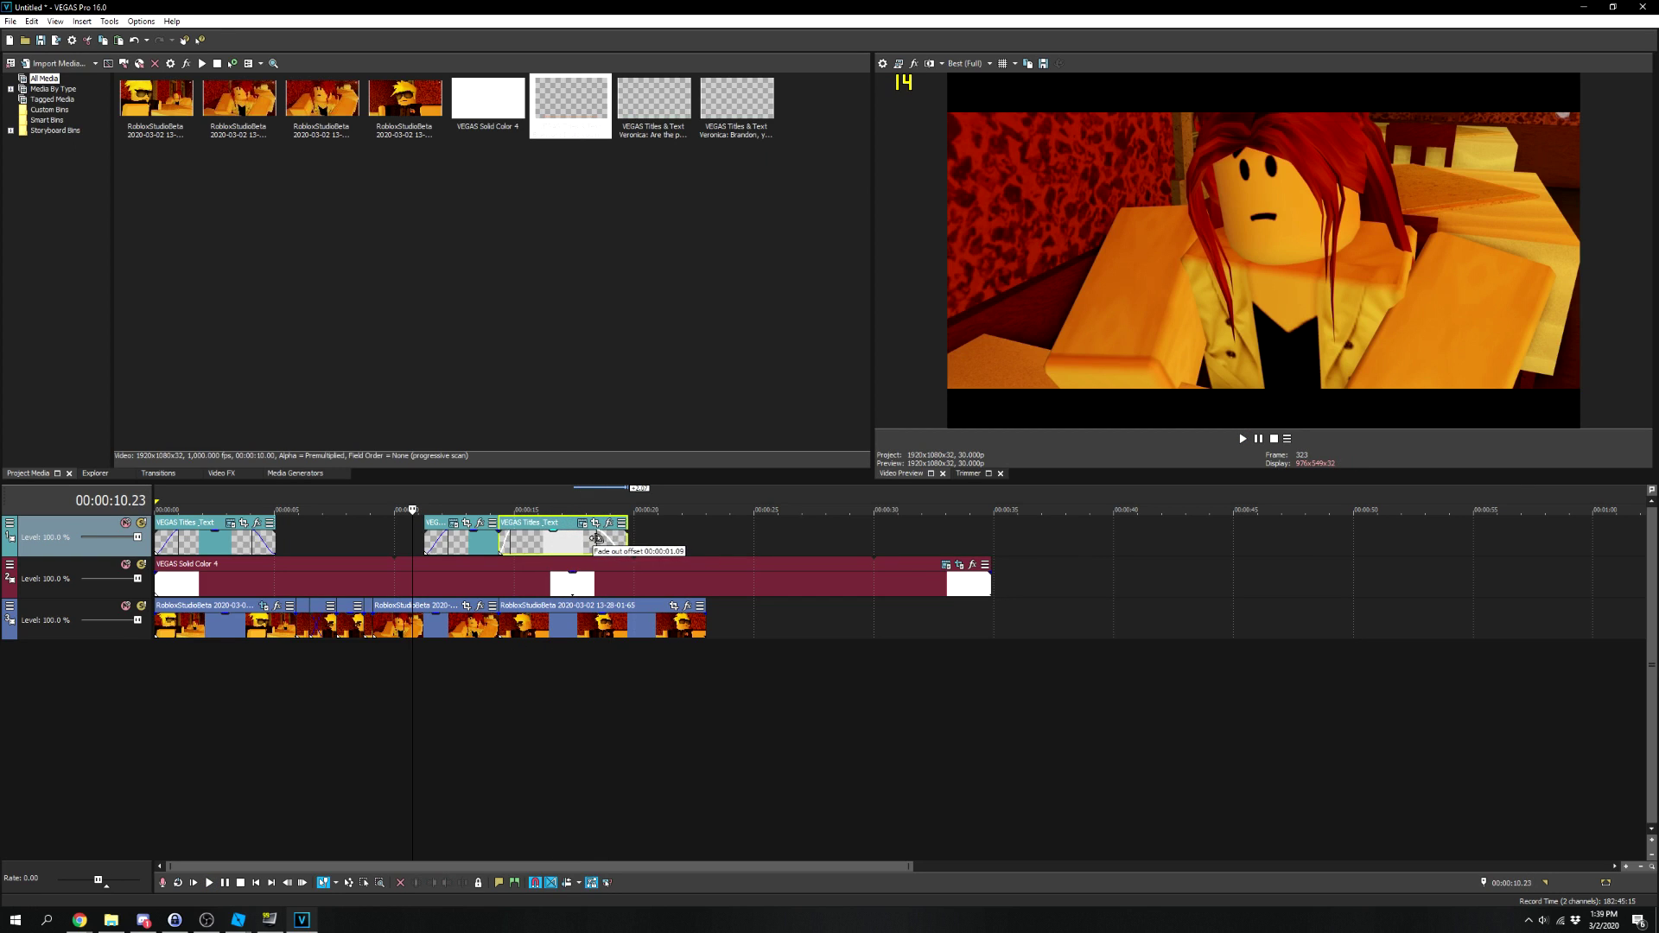
left_click(600, 537)
key("space")
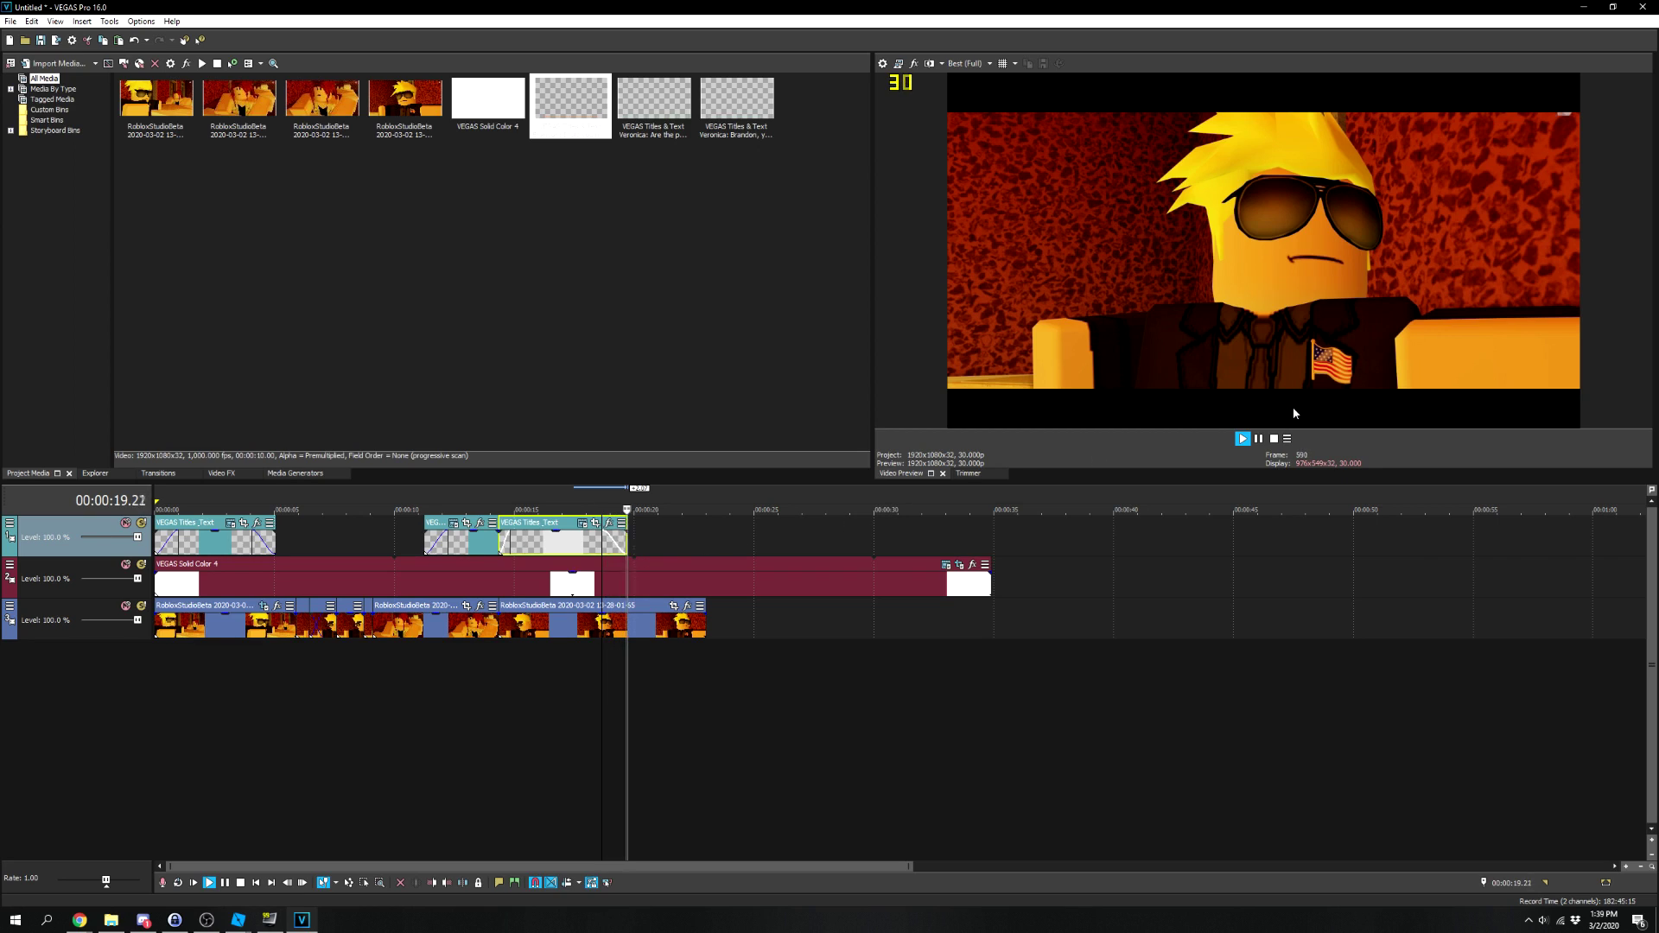
key("Return")
left_click_drag(705, 624, 639, 630)
Play back the edited shots and subtitles from about 4 seconds onward to check cuts and subtitle timing.
left_click(252, 692)
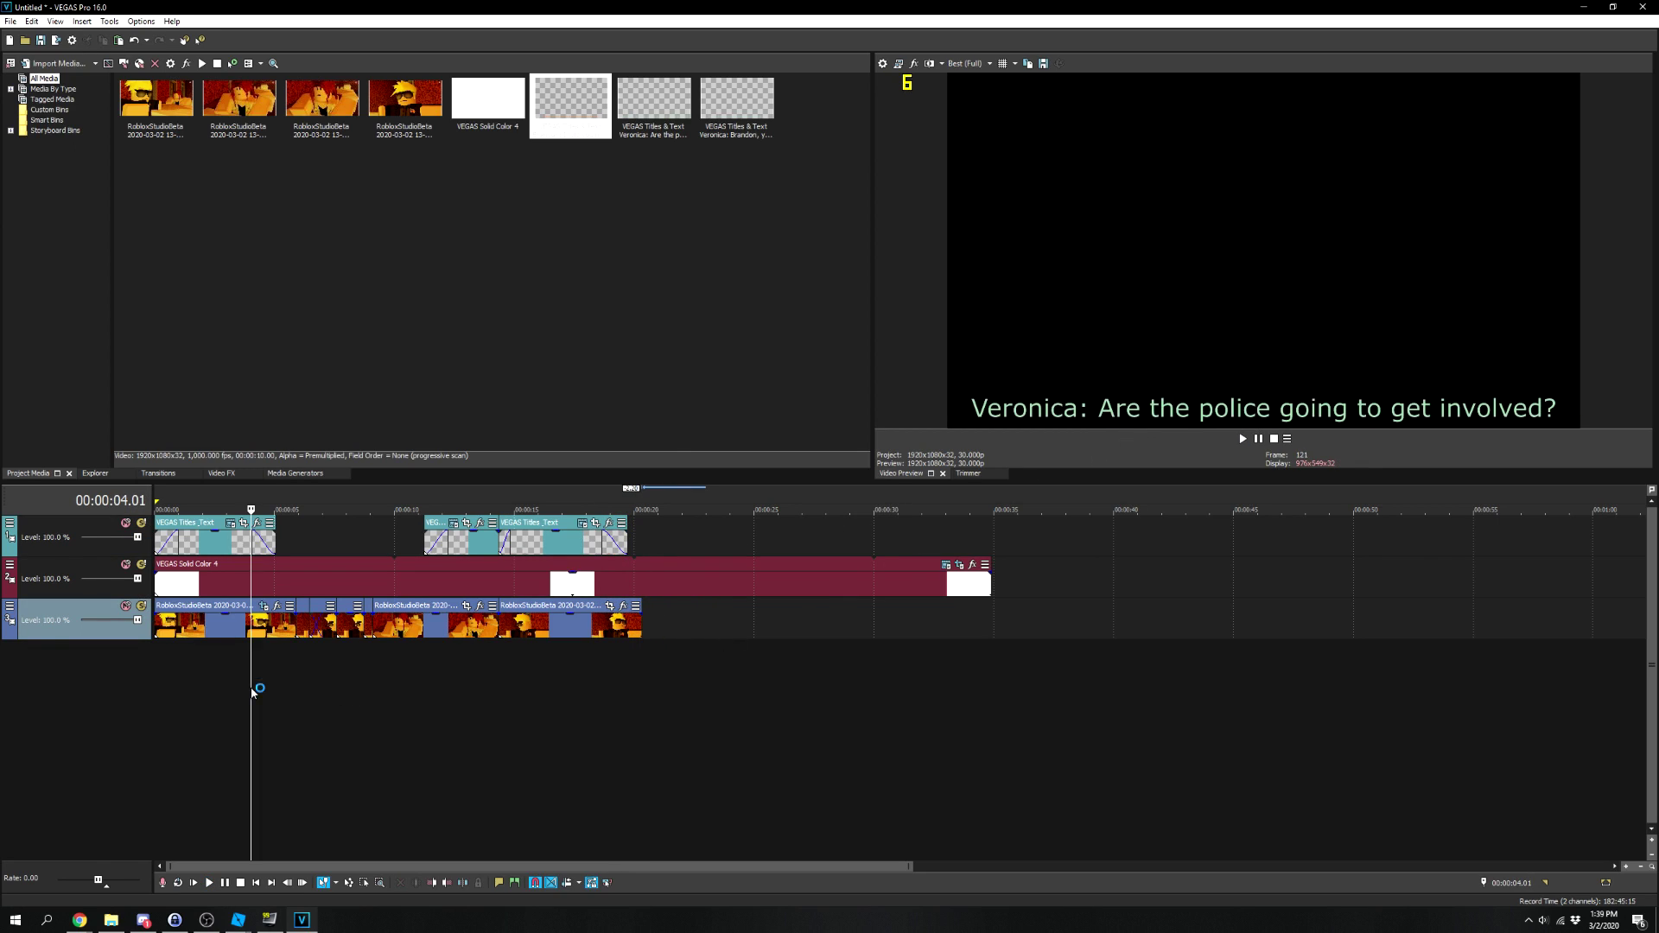
left_click(323, 718)
key("space")
left_click(361, 726)
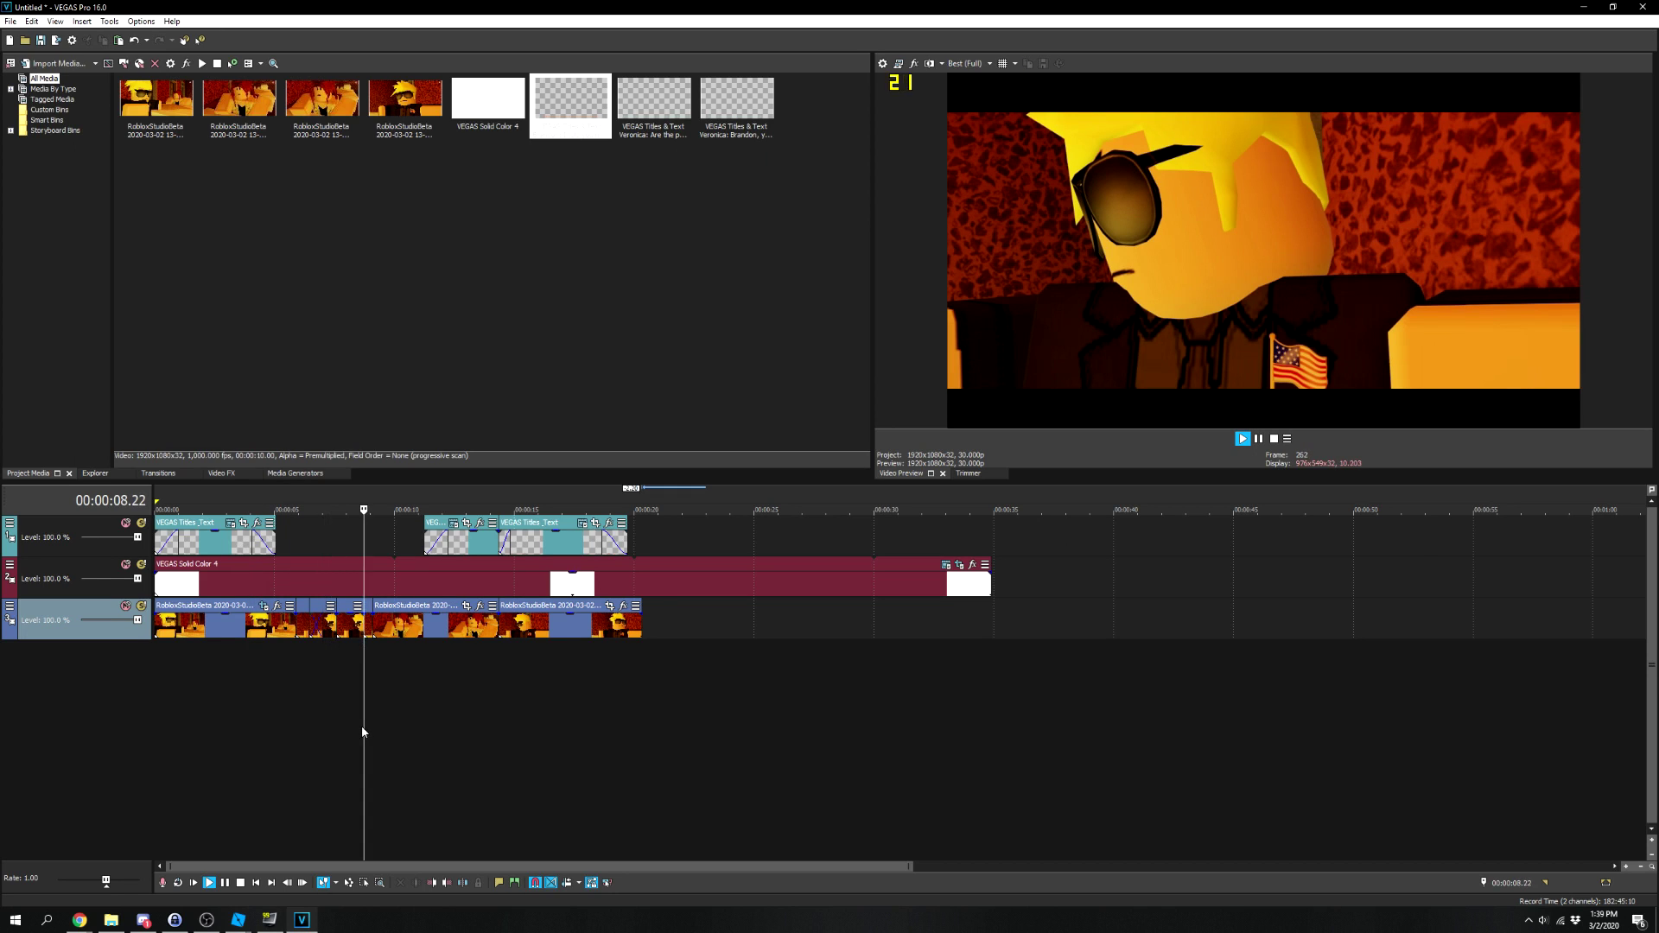
left_click(421, 739)
key("space")
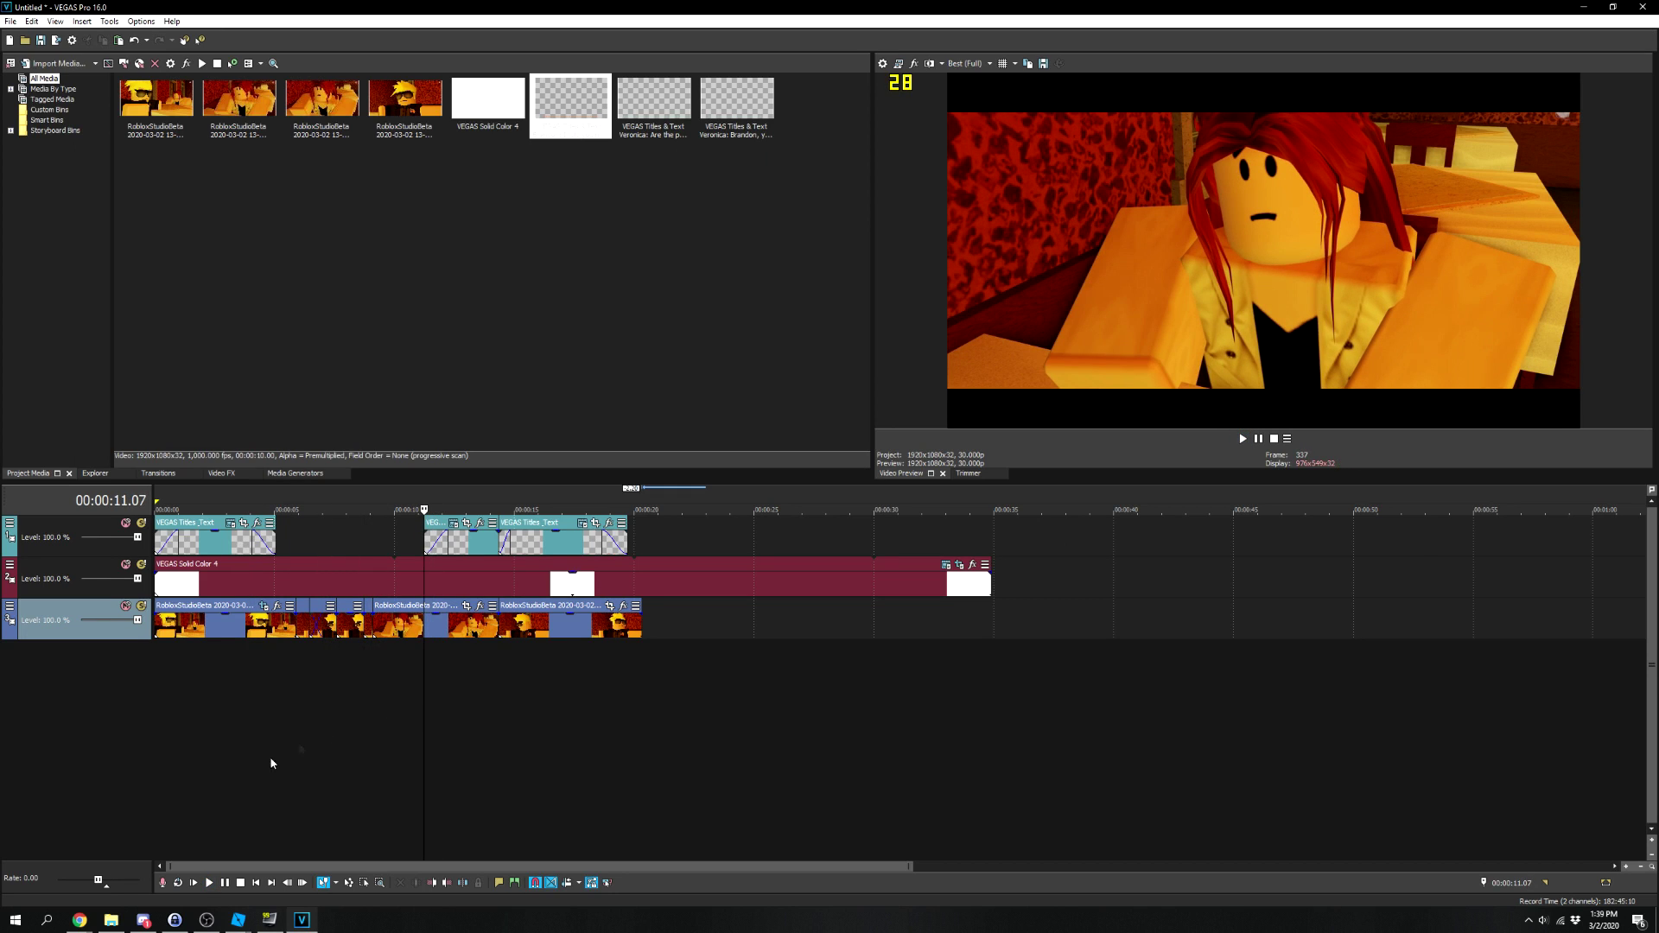
mouse_move(130, 924)
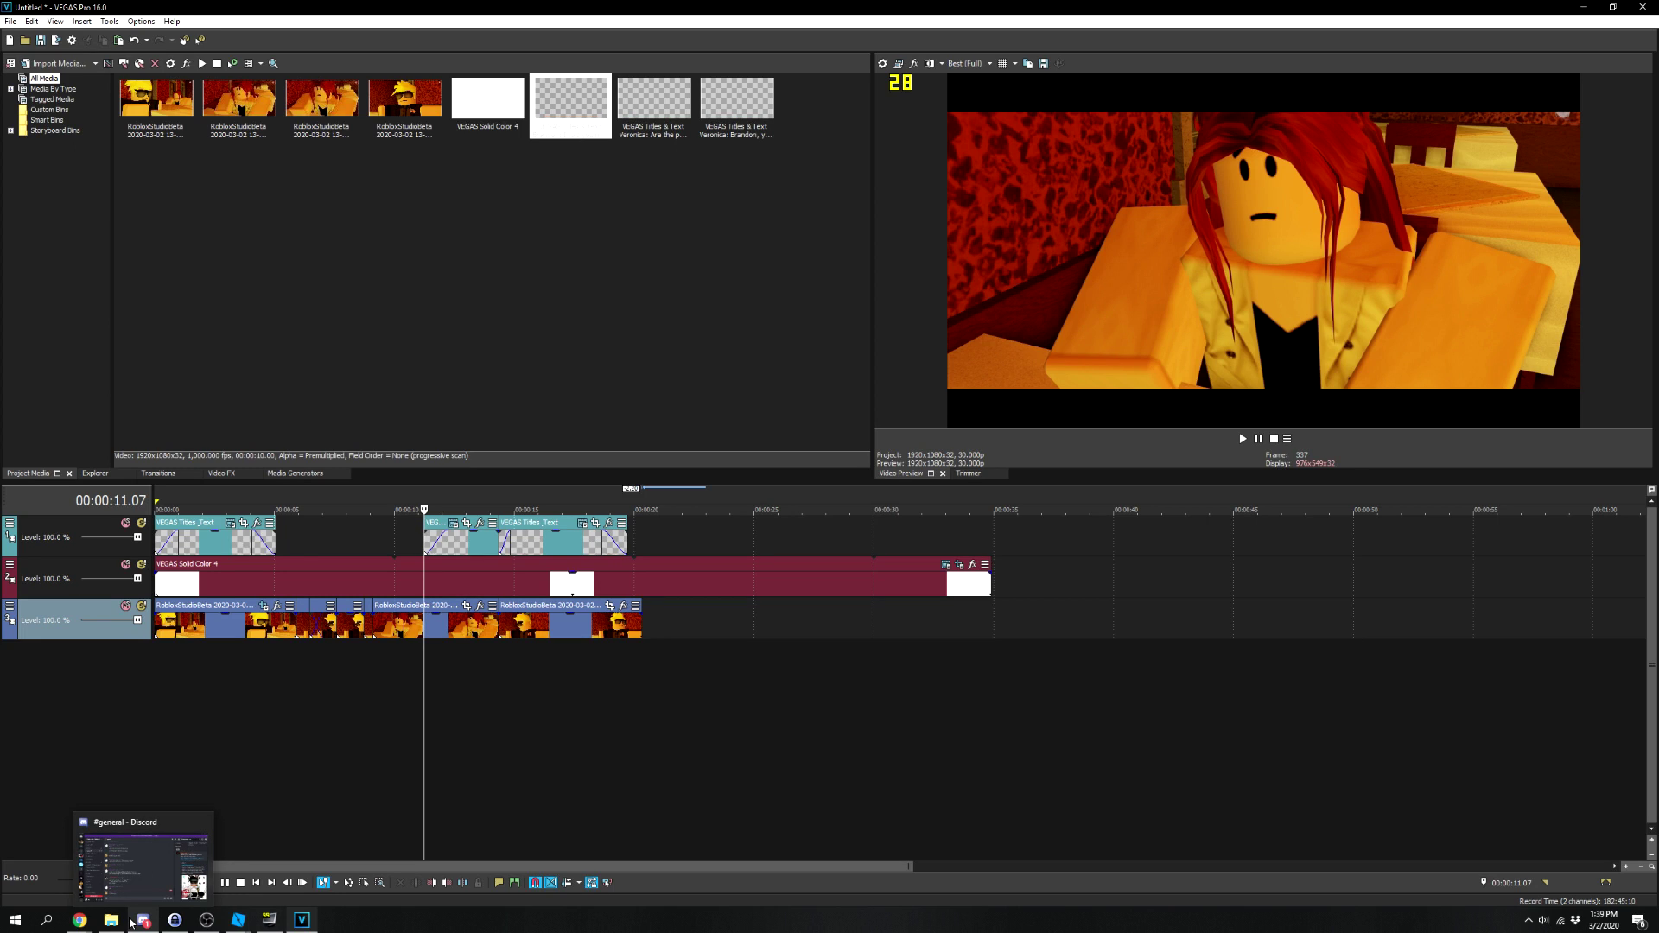
key("space")
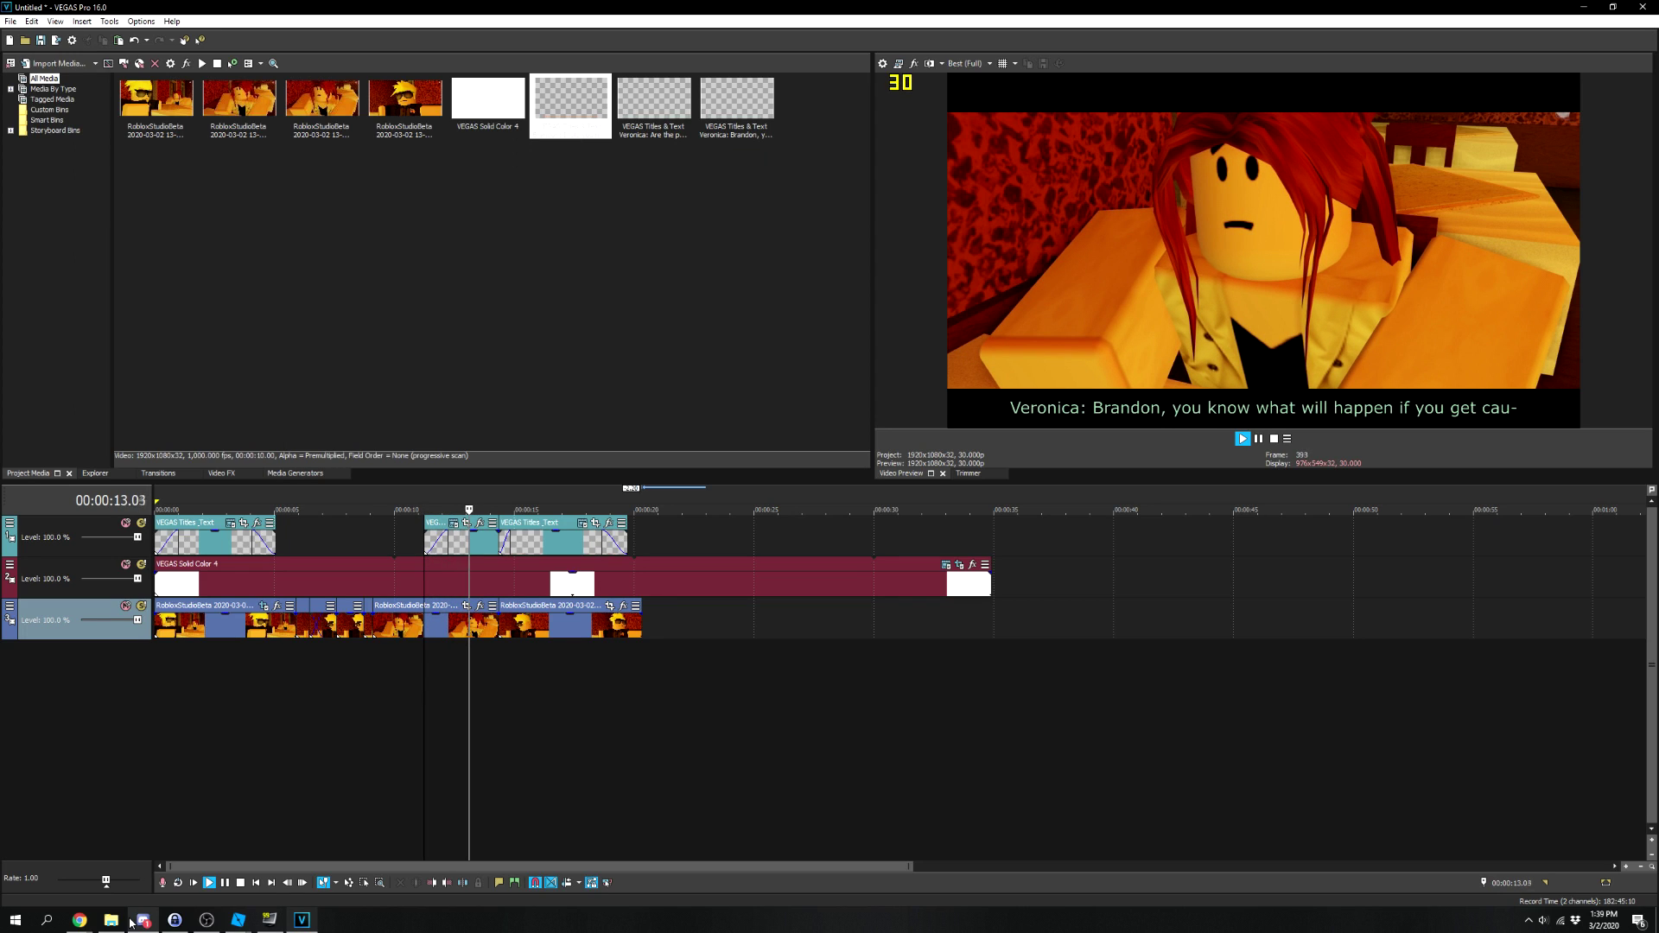